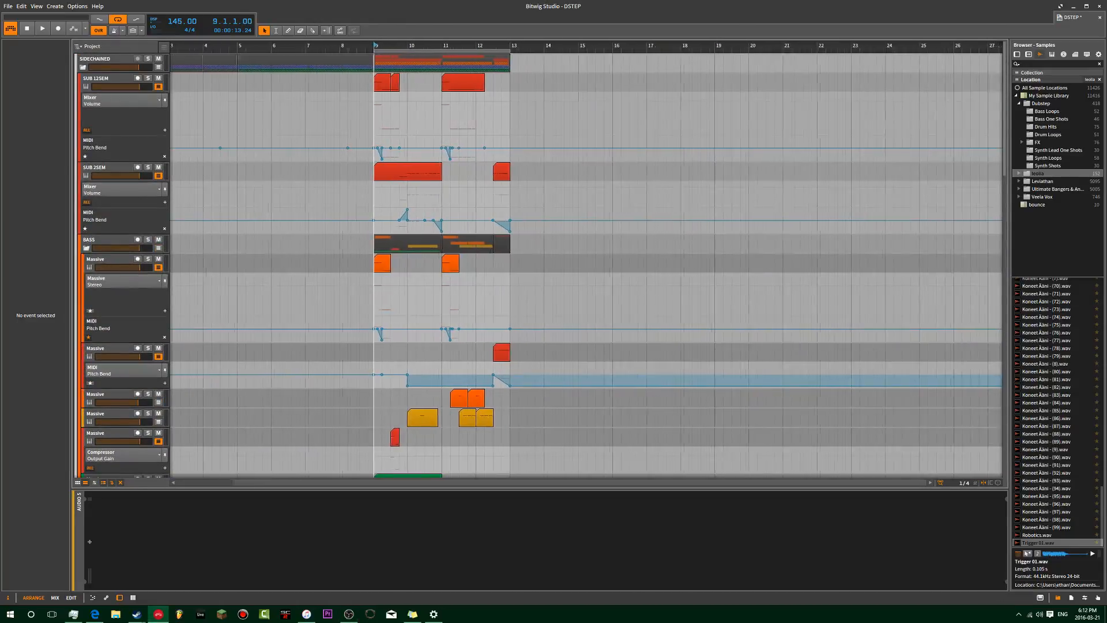
# - Solo the fifth Massive track in the BASS group and play the arrangement from bar 9
pyautogui.hscroll(4, 379, 112)
pyautogui.scroll(1, 309, 110)
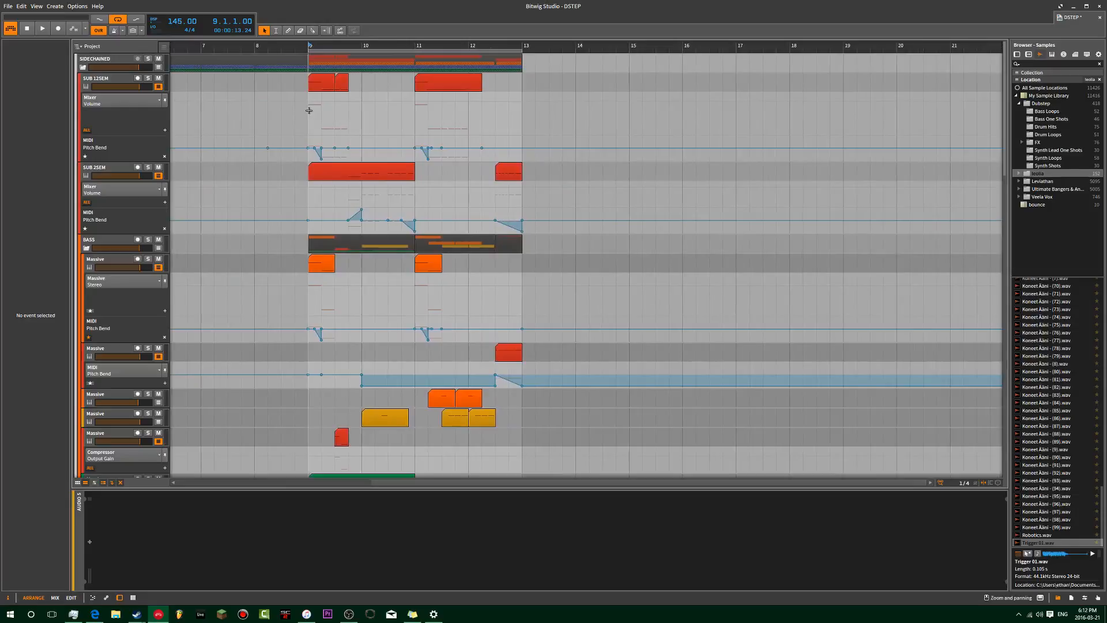
pyautogui.scroll(-4, 318, 275)
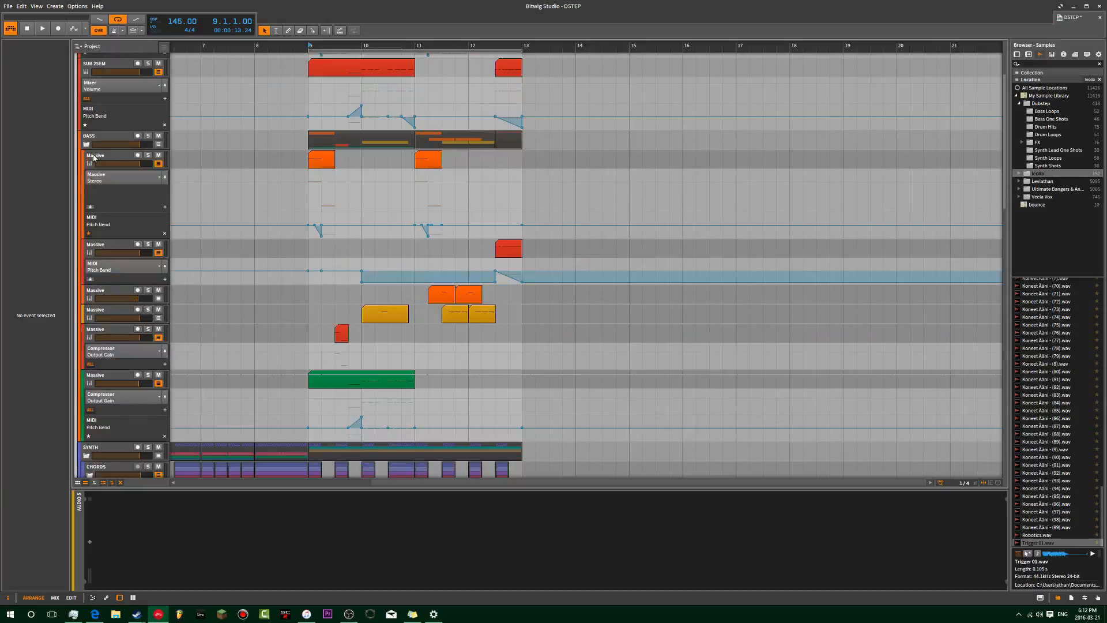
pyautogui.click(94, 157)
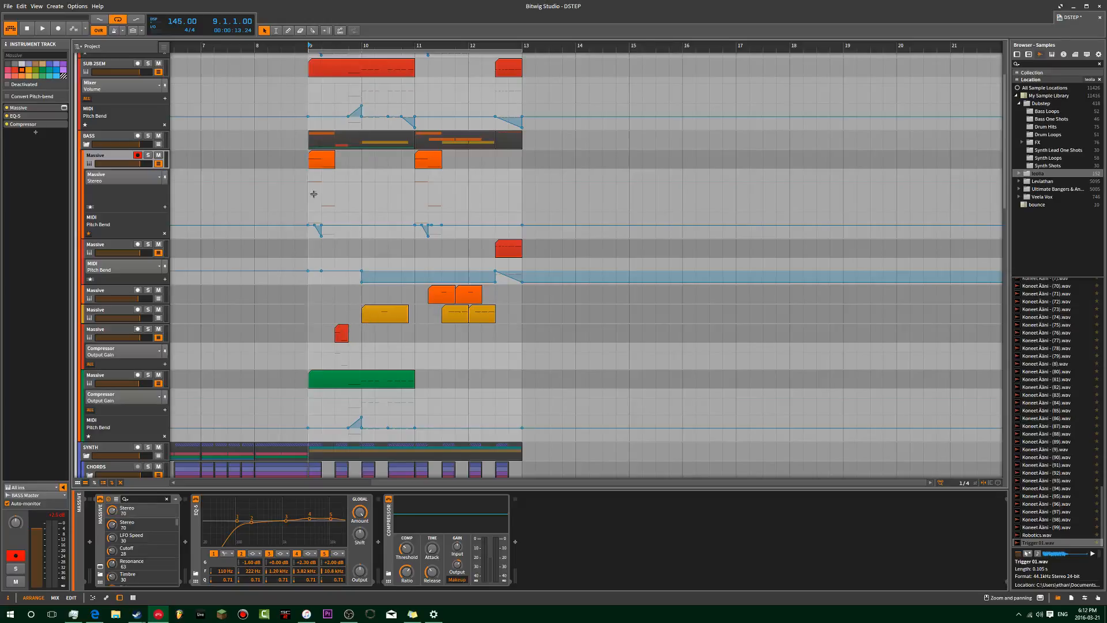
pyautogui.click(323, 161)
pyautogui.click(149, 330)
pyautogui.press('space')
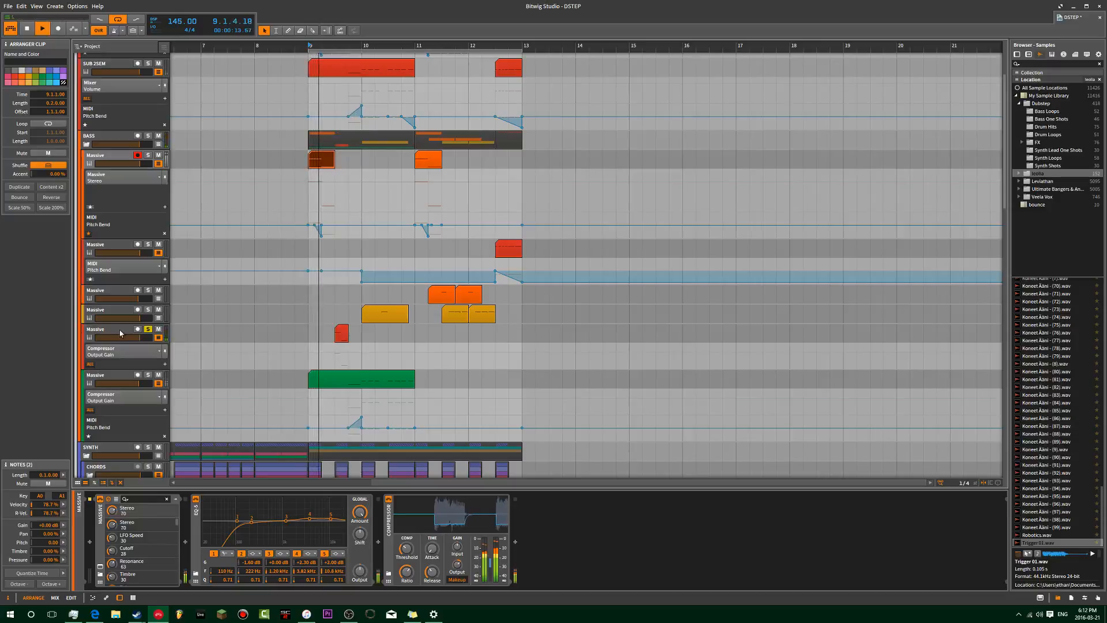
# - Inspect the Massive synth window of the fifth Massive bass track, and close it
pyautogui.click(184, 340)
pyautogui.click(64, 110)
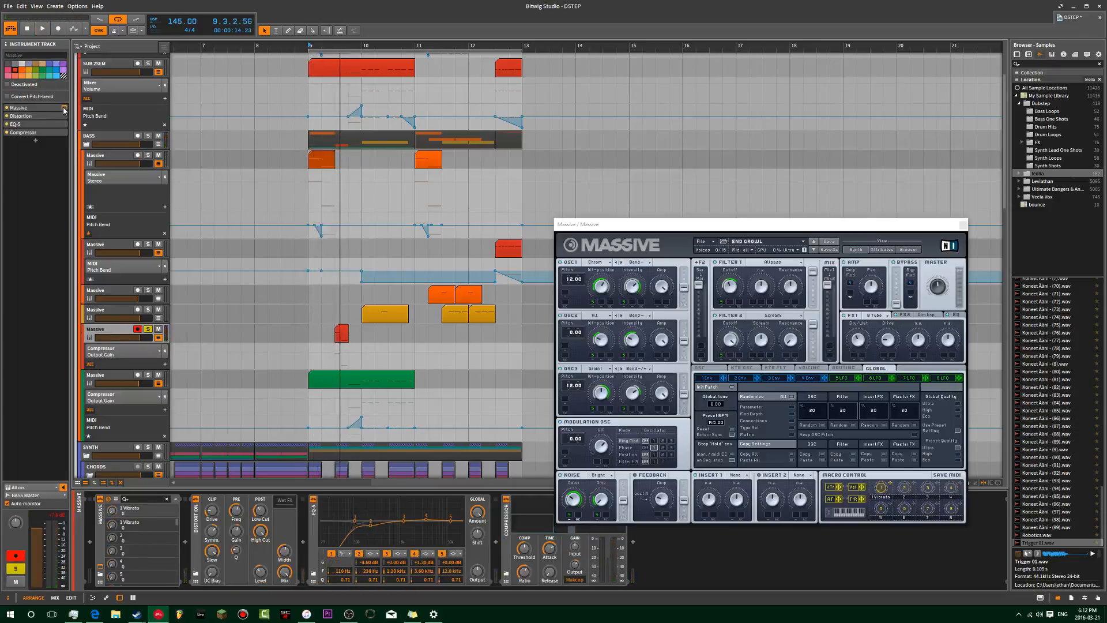
pyautogui.click(64, 109)
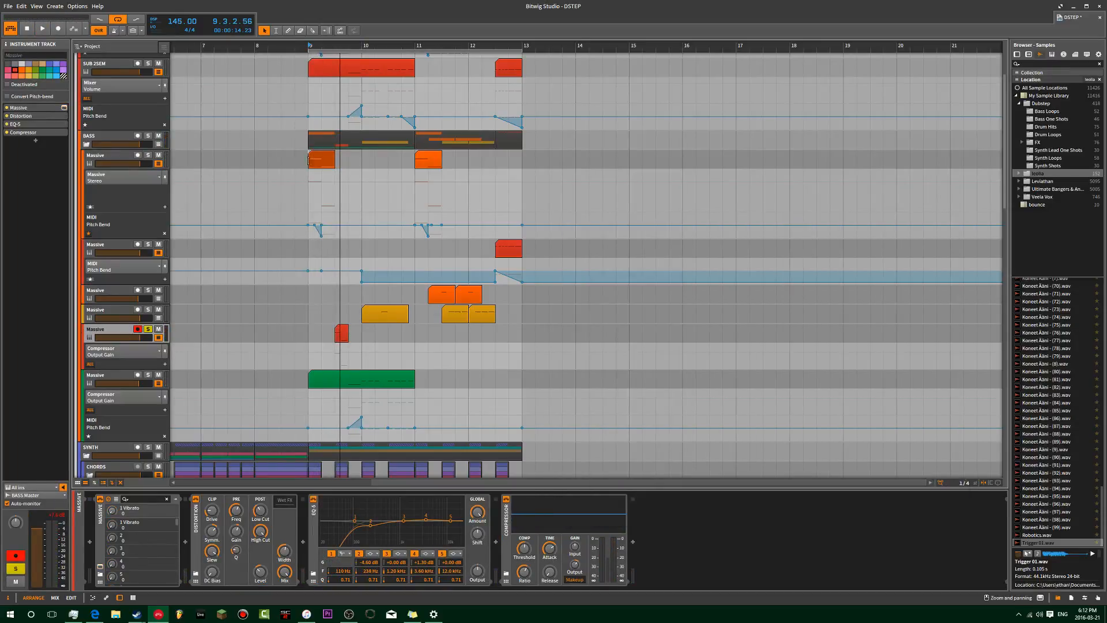
# - Audition the first Massive bass track in solo from bar 9, and clear the solo at the end
pyautogui.click(309, 162)
pyautogui.click(306, 162)
pyautogui.press('space')
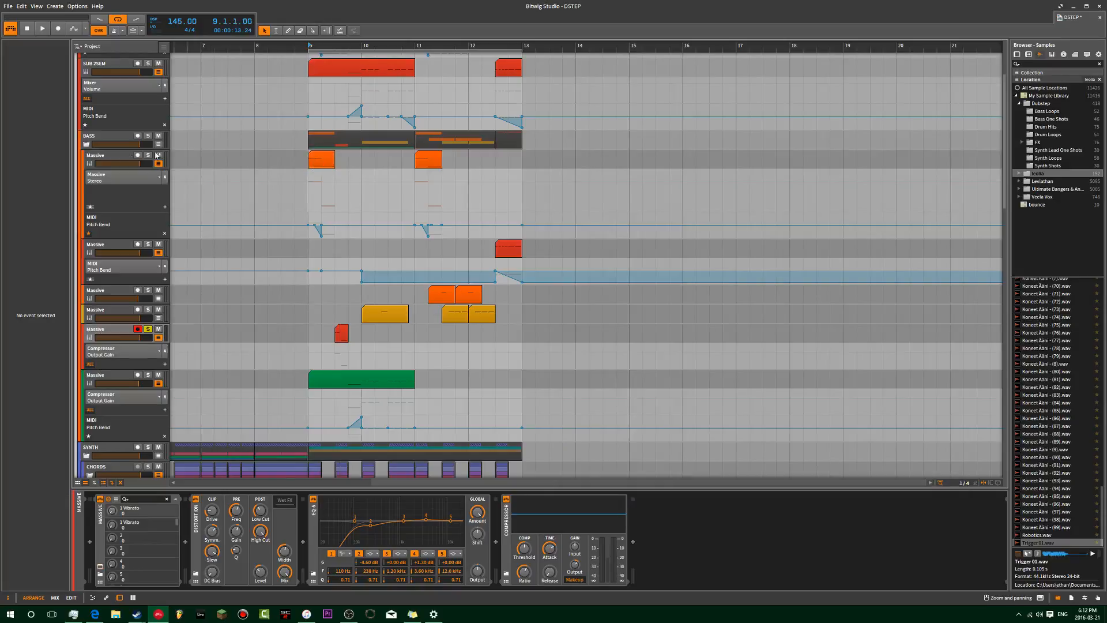
pyautogui.click(103, 158)
pyautogui.press('space')
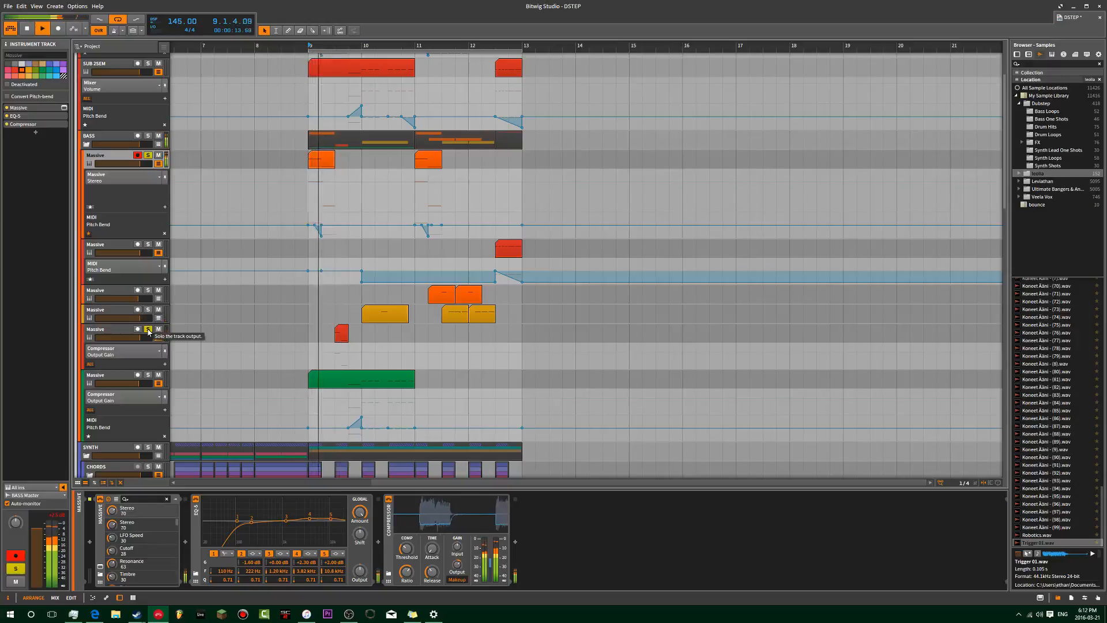
pyautogui.click(149, 155)
pyautogui.click(361, 249)
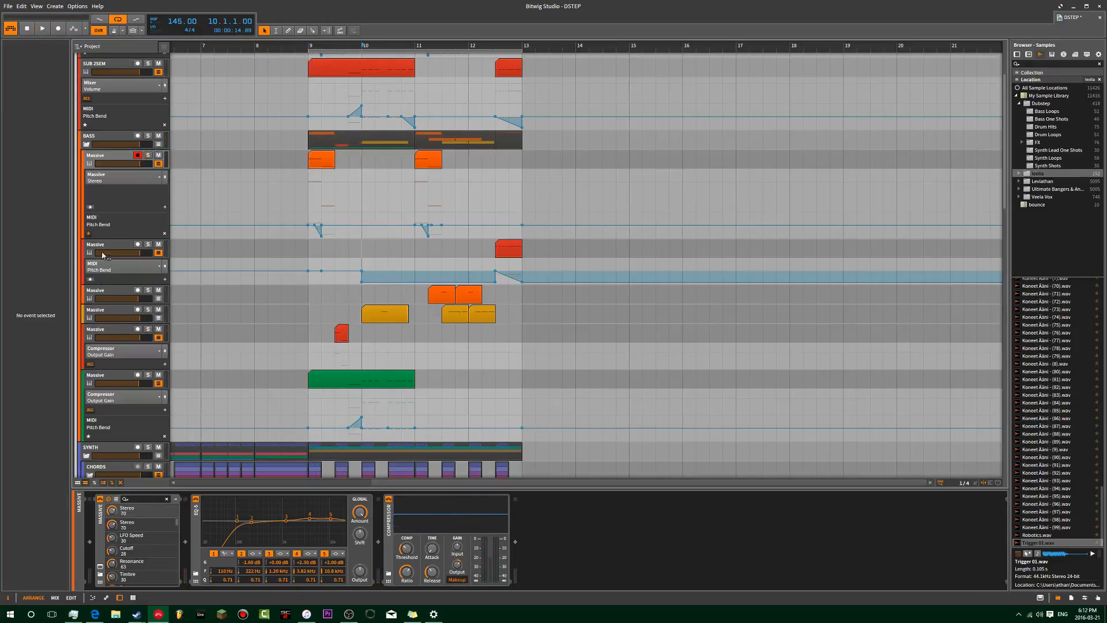
# - Solo the BASS group and select the clips on its different Massive tracks to review the bass pattern
pyautogui.scroll(3, 162, 148)
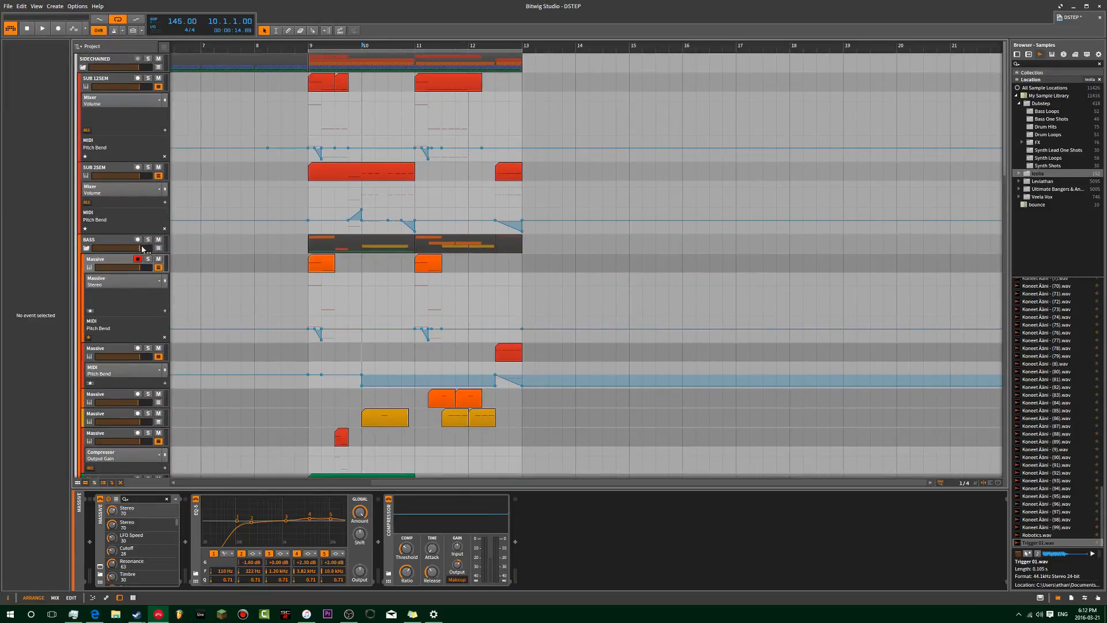
pyautogui.scroll(-3, 359, 229)
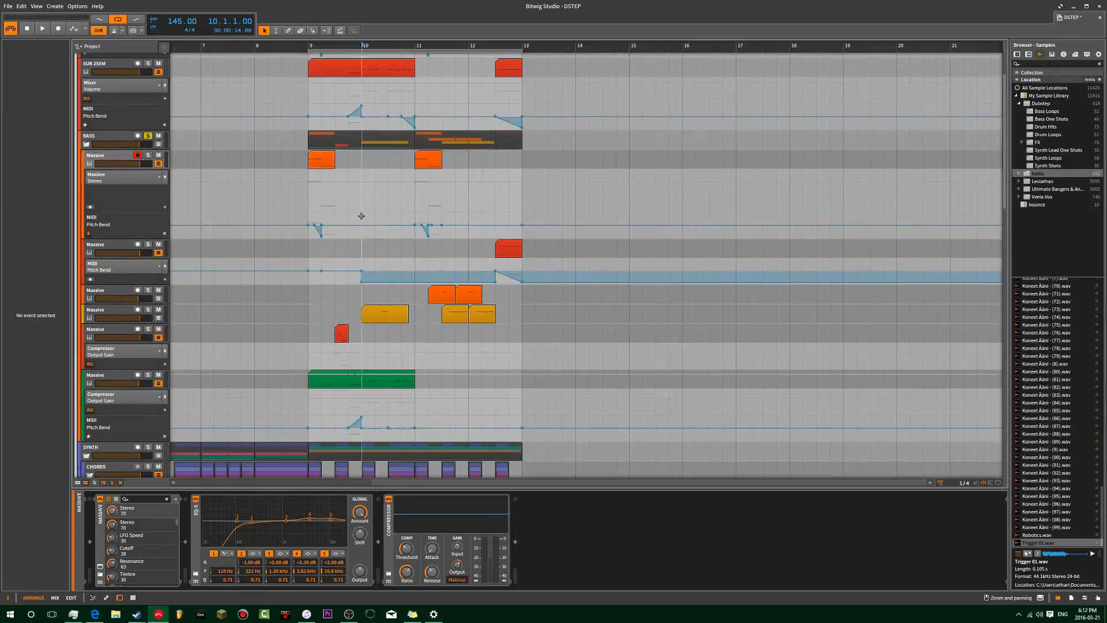
pyautogui.click(341, 332)
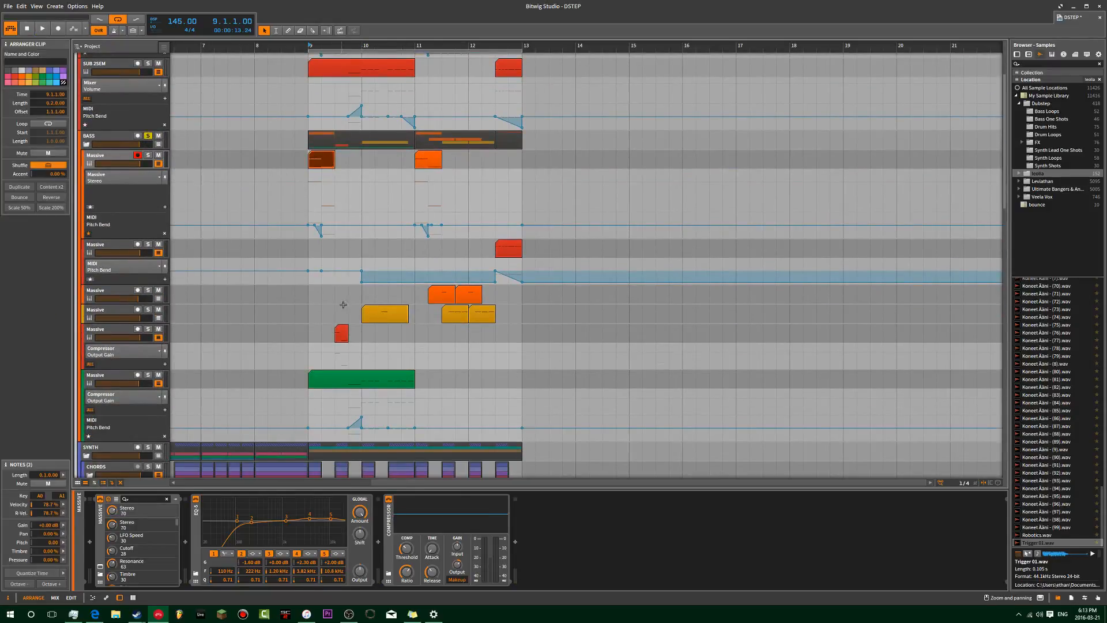
pyautogui.click(321, 160)
pyautogui.click(397, 311)
pyautogui.click(441, 292)
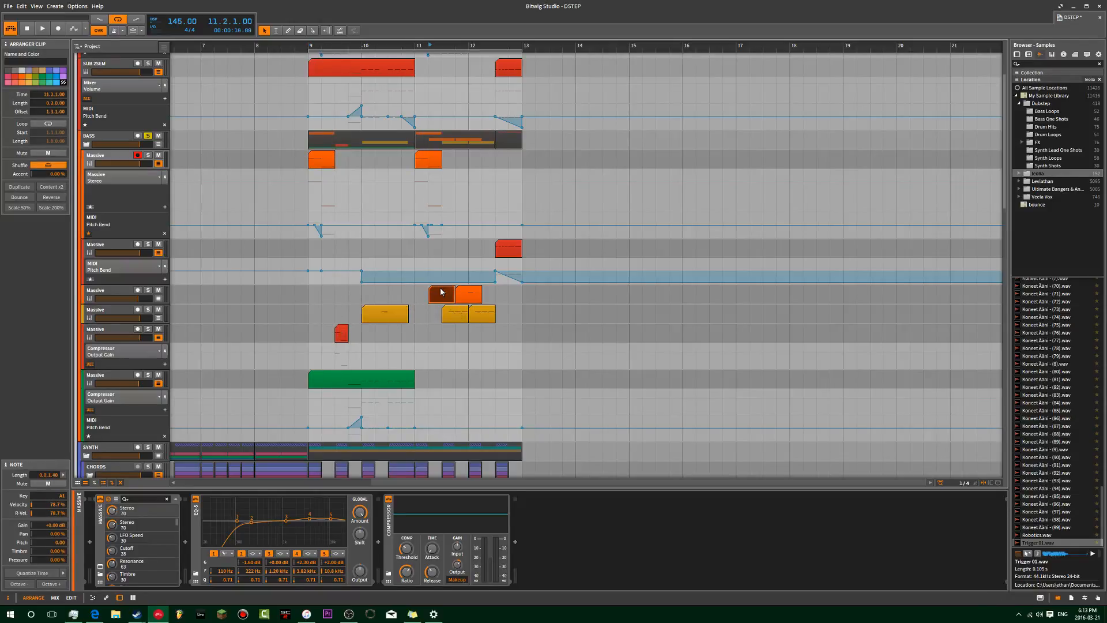
pyautogui.click(510, 251)
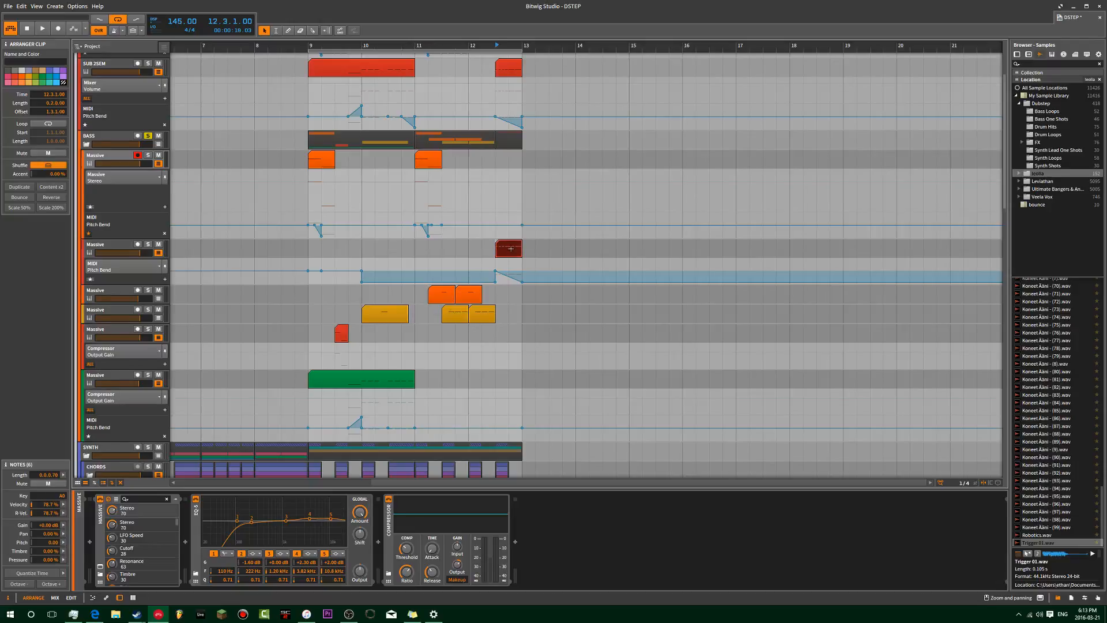
# - Play the soloed BASS group from bar 9
pyautogui.scroll(-3, 510, 249)
pyautogui.click(312, 167)
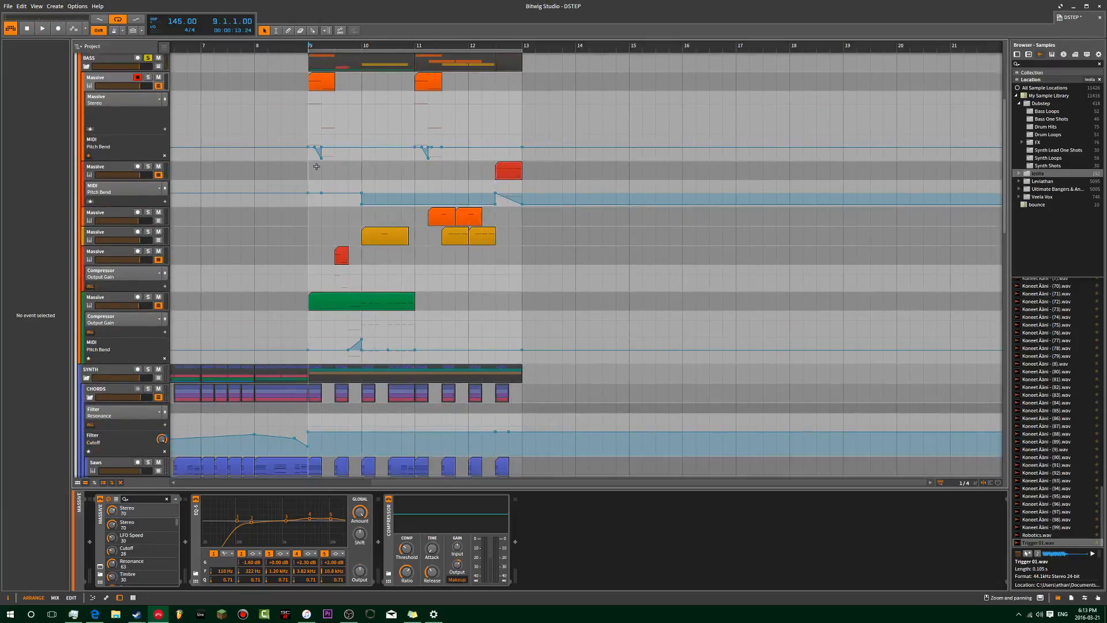
pyautogui.press('space')
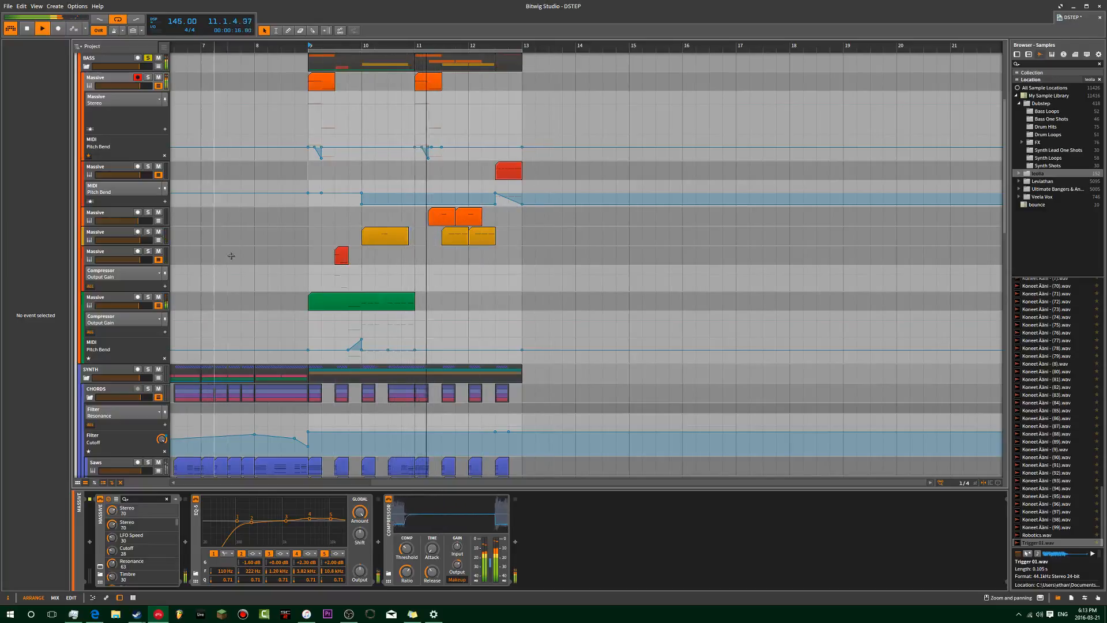
# - Solo the SUB 12SEM and SUB 2SEM tracks in place of the BASS group and play them
pyautogui.scroll(5, 185, 253)
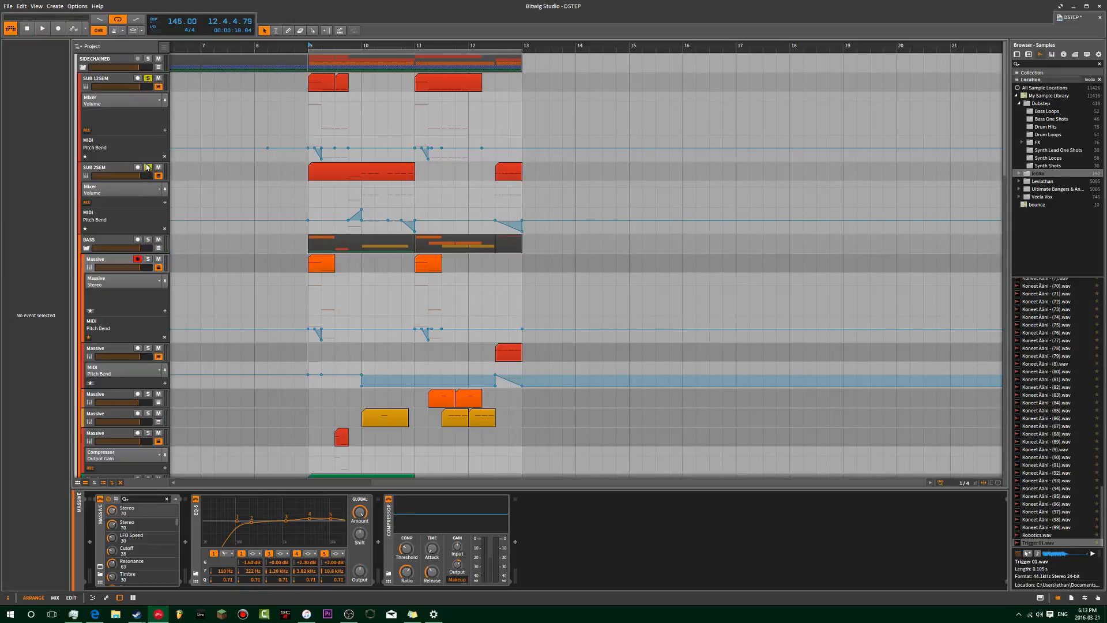
pyautogui.press('space')
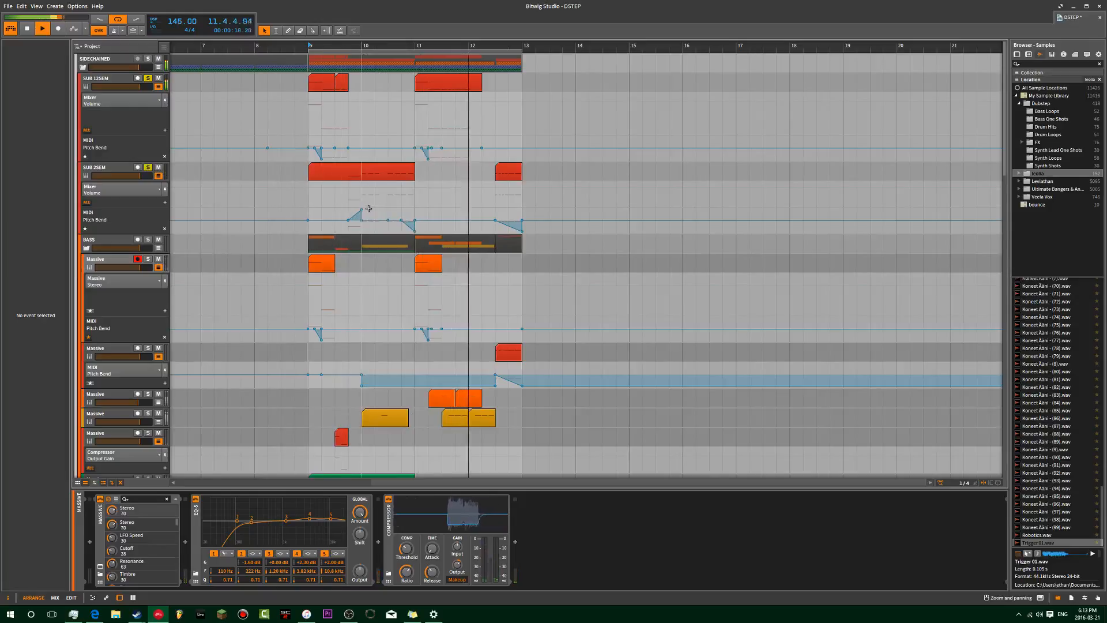
# - Split the yellow Massive clip in bar 10 so that the section from 10.2.3 to 10.3.1 becomes a separate clip
pyautogui.scroll(1, 386, 201)
pyautogui.click(385, 418)
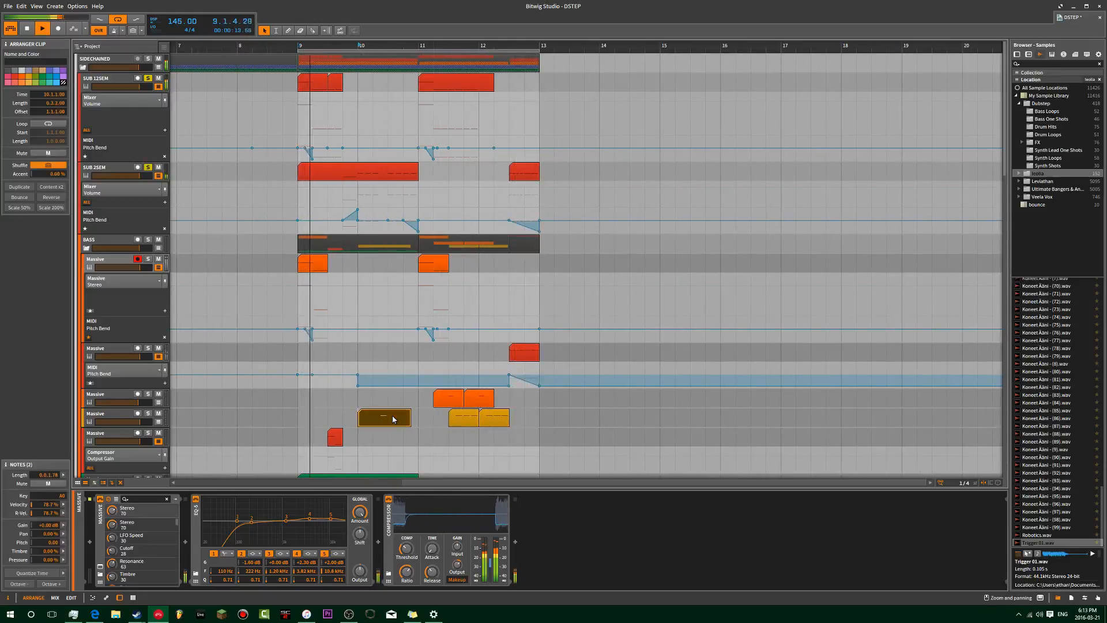
pyautogui.moveTo(360, 418); pyautogui.dragTo(375, 418)
pyautogui.scroll(3, 369, 418)
pyautogui.scroll(1, 392, 423)
pyautogui.moveTo(386, 420); pyautogui.dragTo(363, 420)
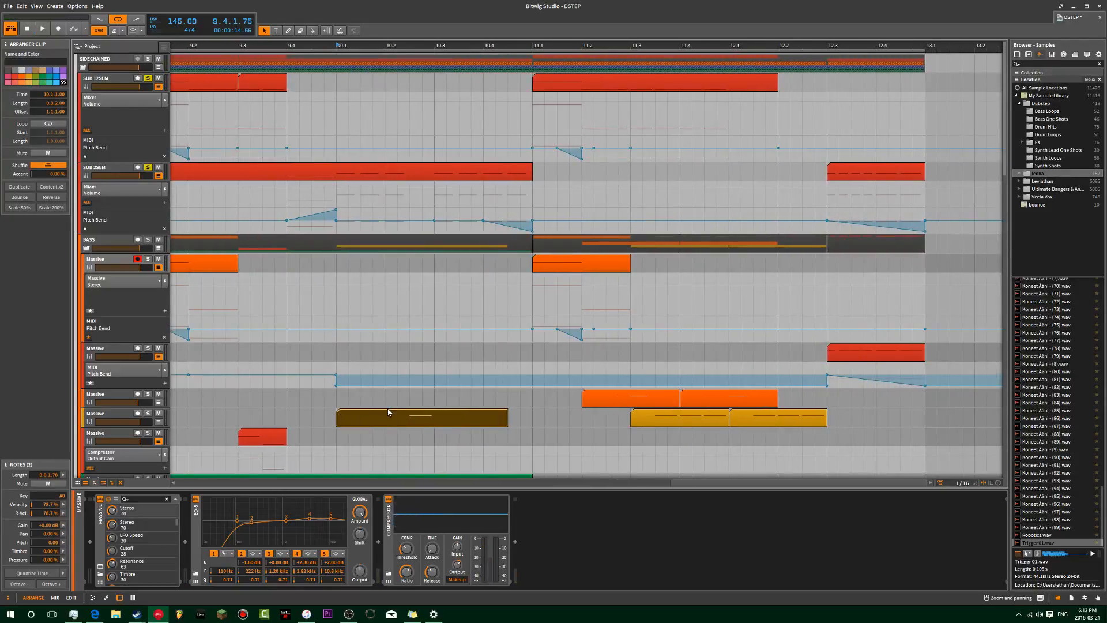
pyautogui.press('2')
pyautogui.click(419, 406)
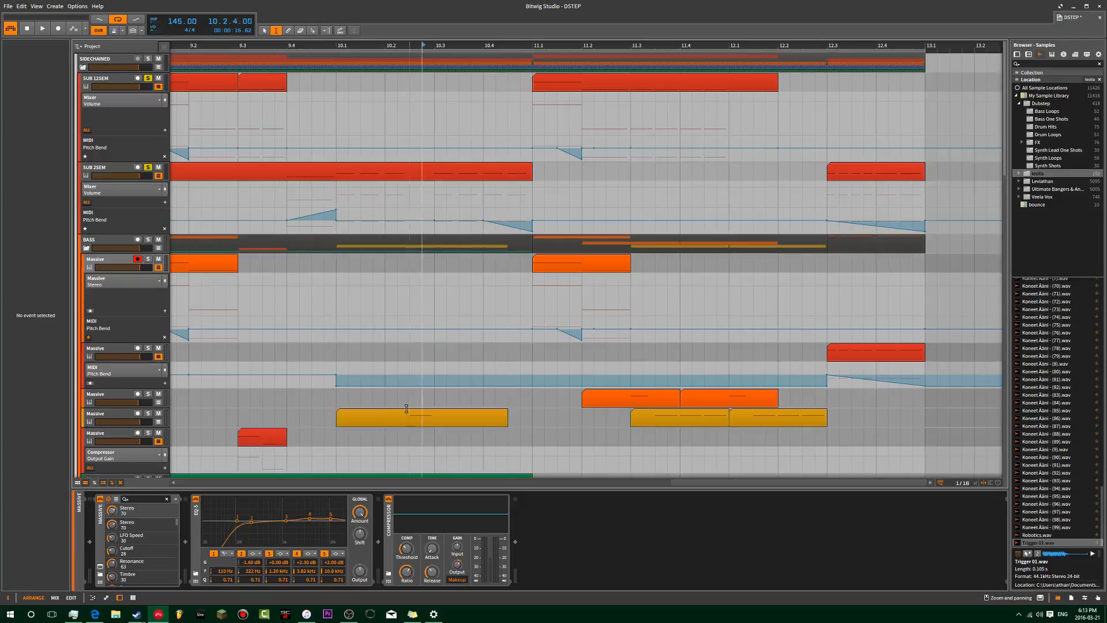
pyautogui.moveTo(408, 407)
pyautogui.mouseDown()
pyautogui.moveTo(433, 407)
pyautogui.moveTo(431, 419)
pyautogui.mouseUp()
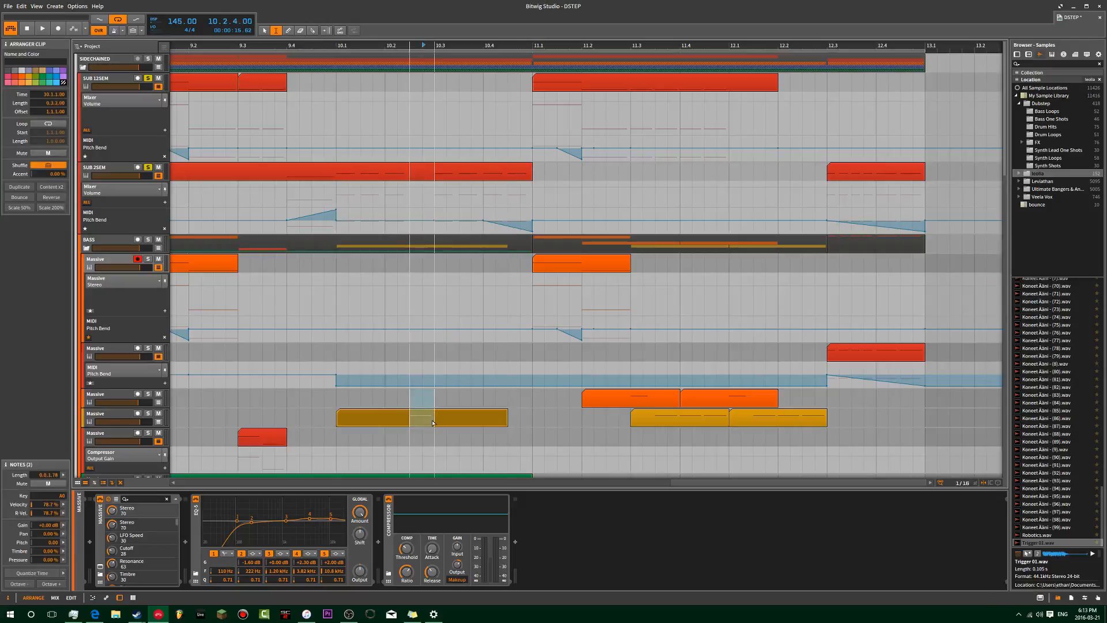
pyautogui.hotkey('ctrl', 'e')
pyautogui.press('1')
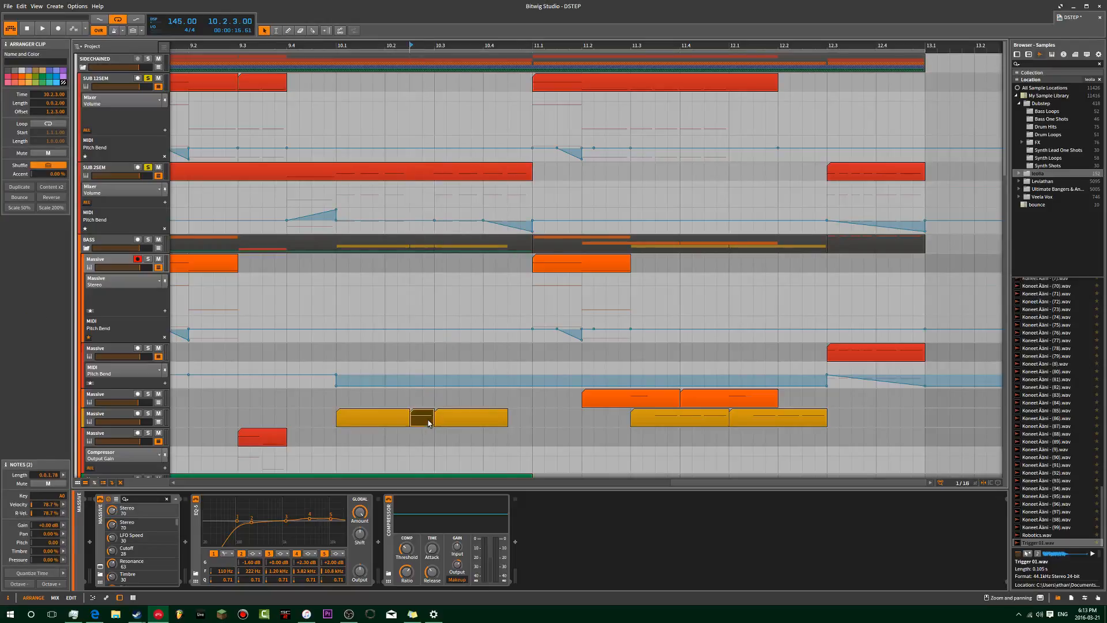
# - Copy the short split clip onto the SUB 2SEM track at 10.2.3 and rejoin the yellow Massive clip's pieces
pyautogui.moveTo(425, 420); pyautogui.dragTo(422, 181)
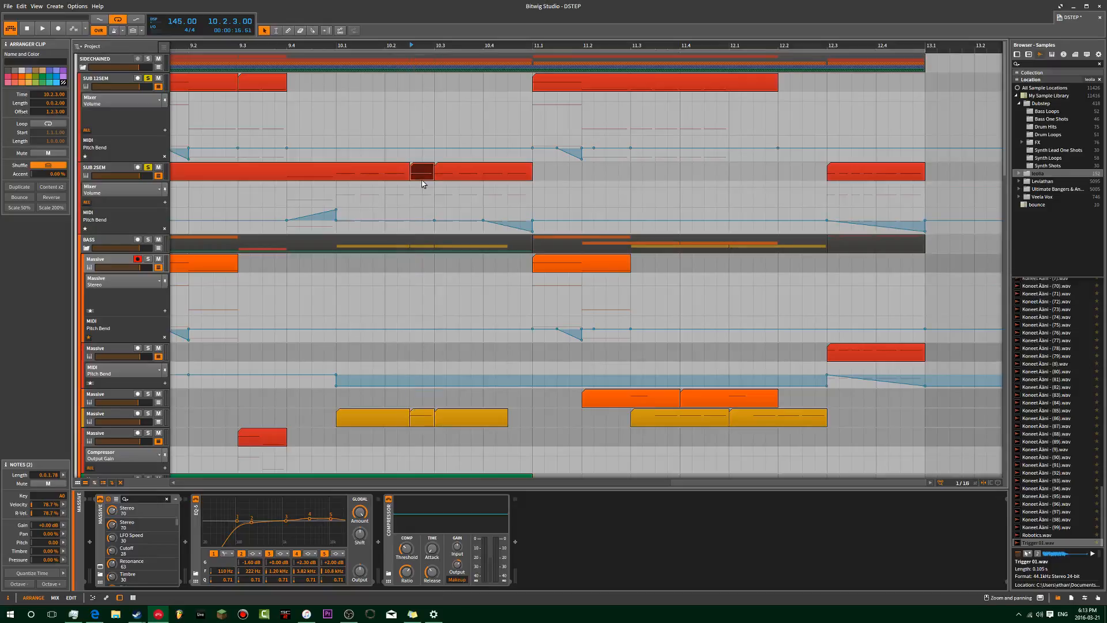
pyautogui.click(478, 426)
pyautogui.keyDown('shift'); pyautogui.click(396, 424); pyautogui.keyUp('shift')
pyautogui.hotkey('ctrl', 'j')
pyautogui.scroll(-5, 420, 375)
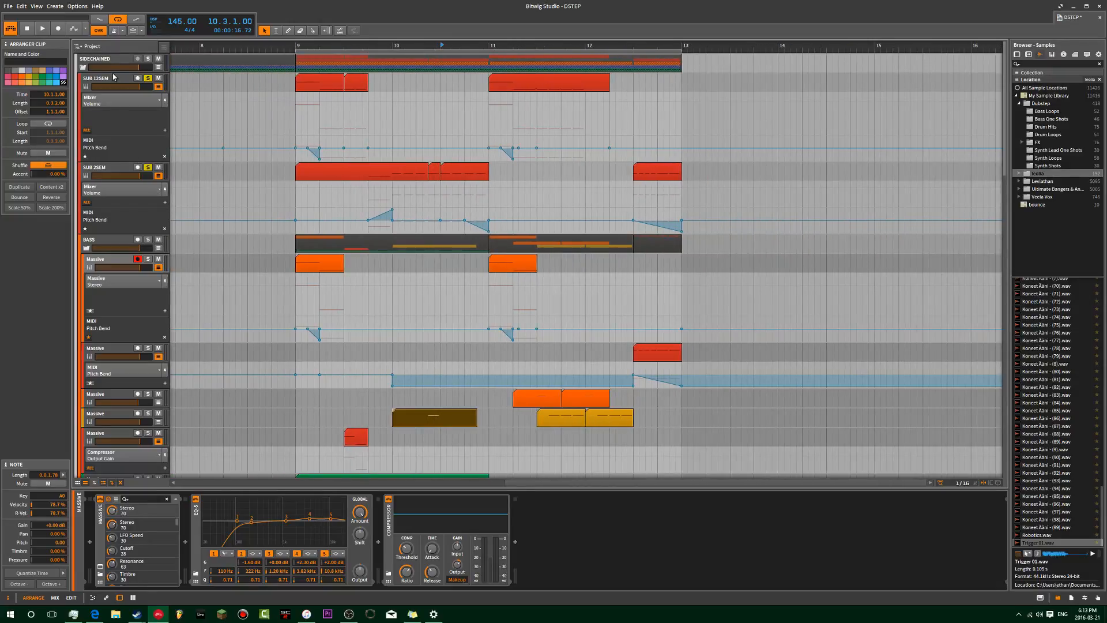
# - Check the pitch-bend range in the oscillator settings of the SUB 2SEM track's Massive synth, and close its window
pyautogui.click(96, 81)
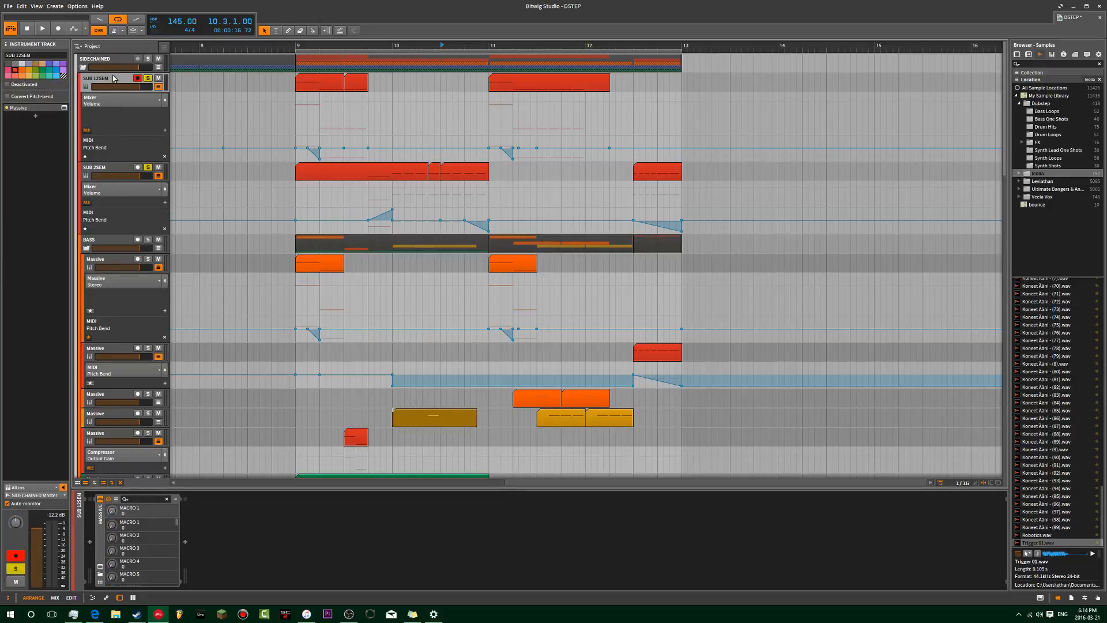
pyautogui.click(107, 168)
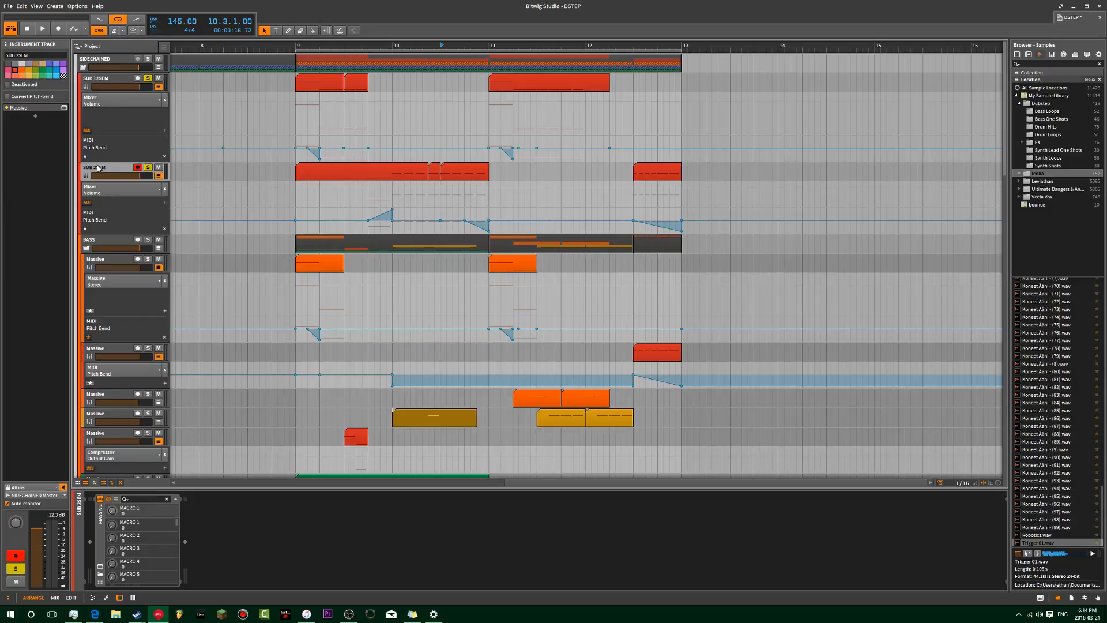
pyautogui.click(64, 107)
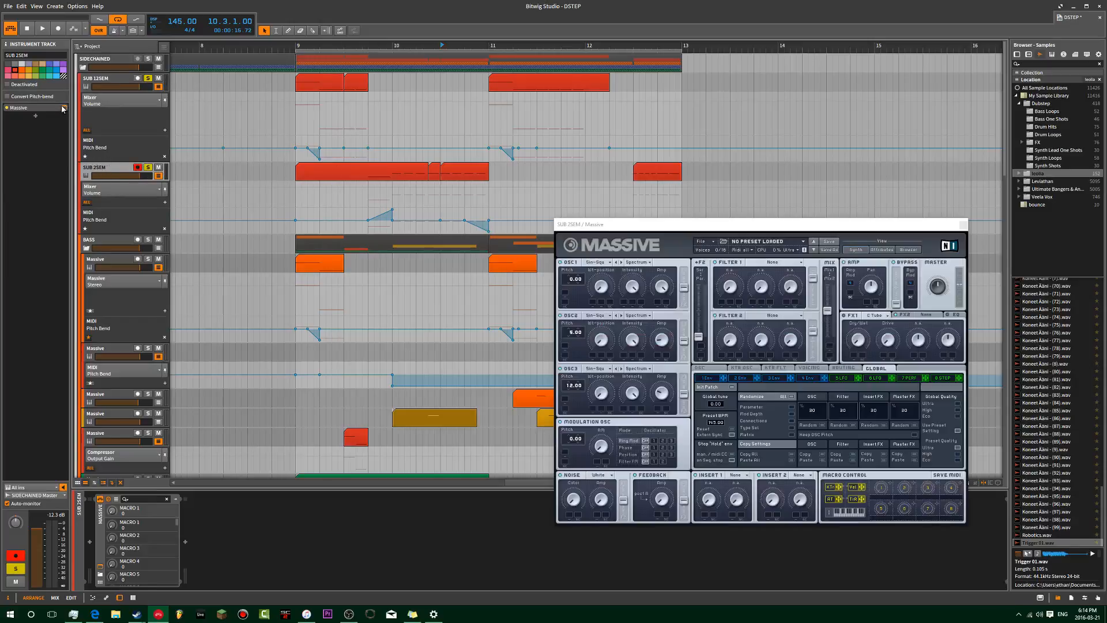
pyautogui.click(715, 365)
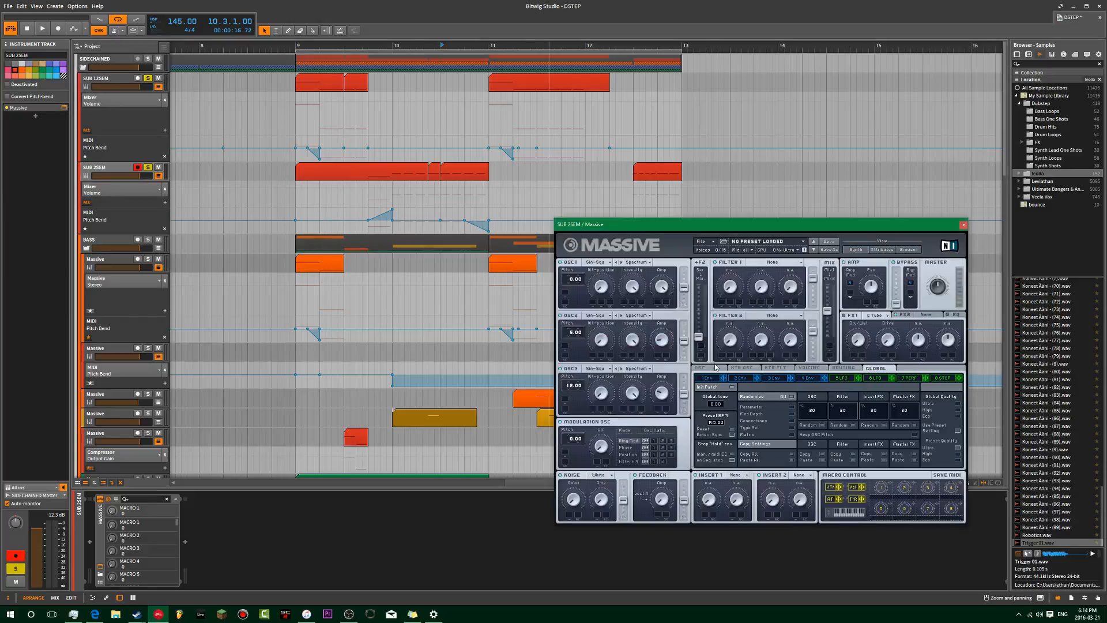
pyautogui.click(714, 368)
pyautogui.moveTo(674, 225); pyautogui.dragTo(374, 113)
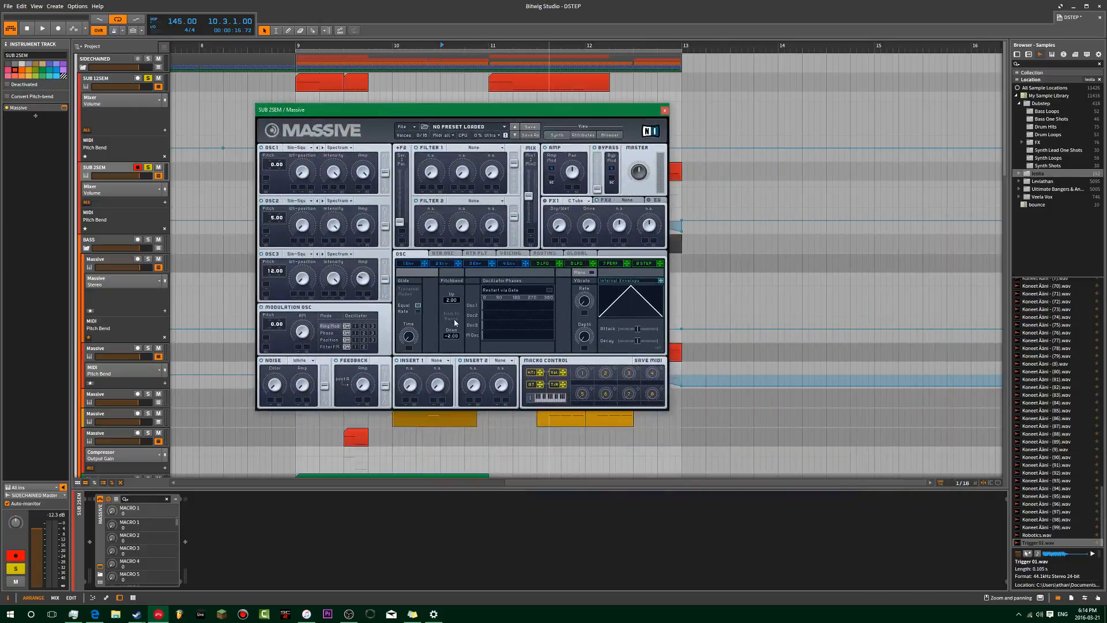
pyautogui.click(664, 113)
# - Check the oscillator settings of the SUB 12SEM track's Massive synth for its pitch-bend range, and close its window
pyautogui.click(110, 80)
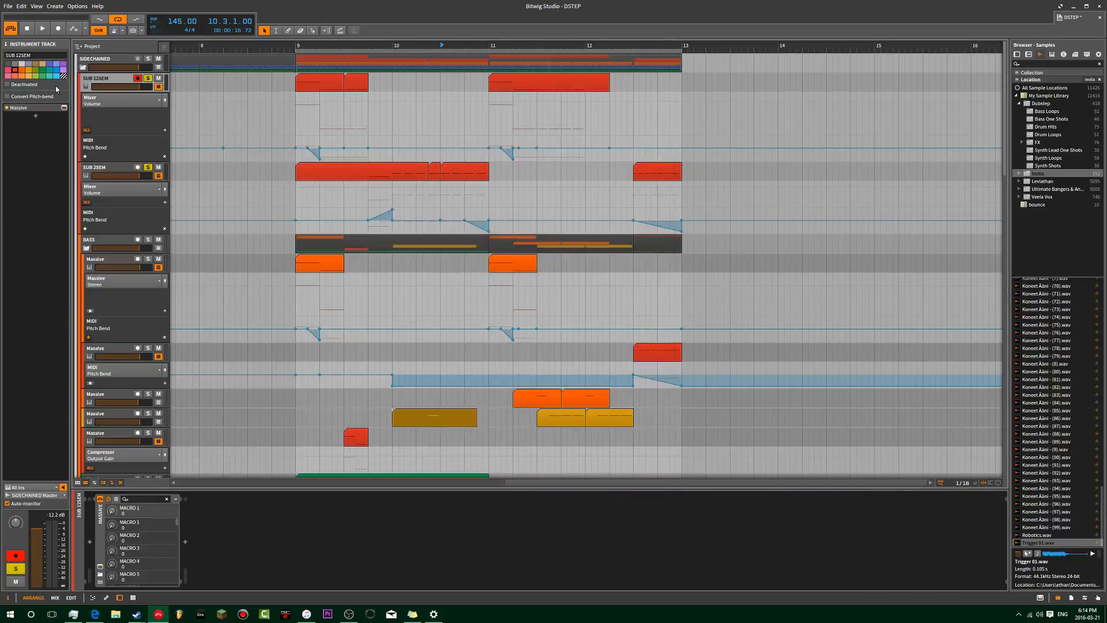
pyautogui.click(64, 107)
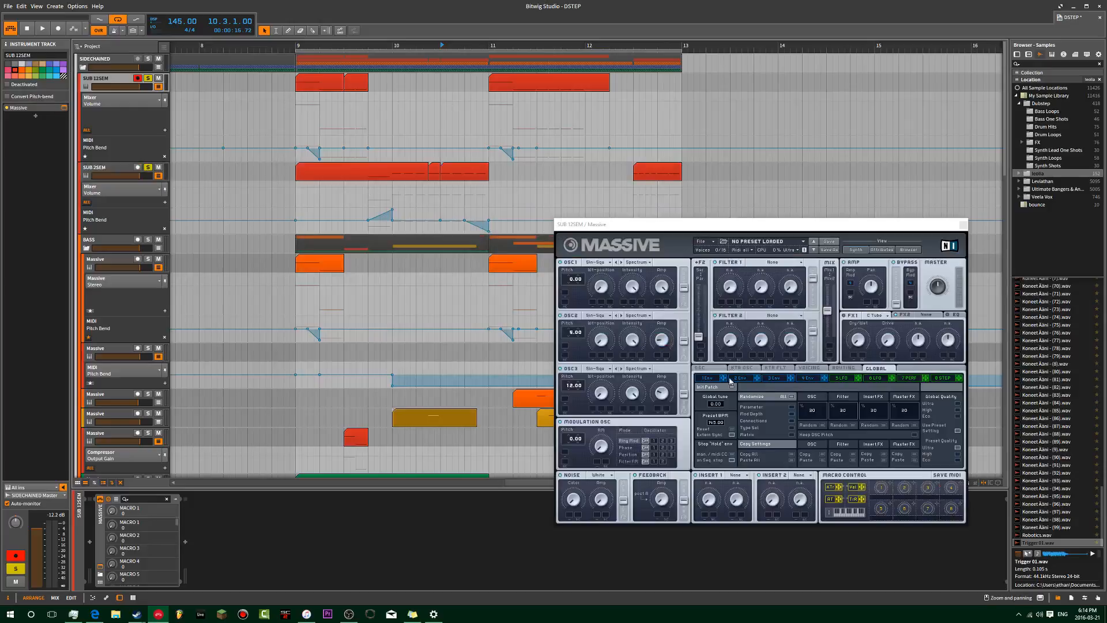
pyautogui.click(712, 369)
pyautogui.moveTo(957, 224); pyautogui.dragTo(653, 161)
pyautogui.click(659, 162)
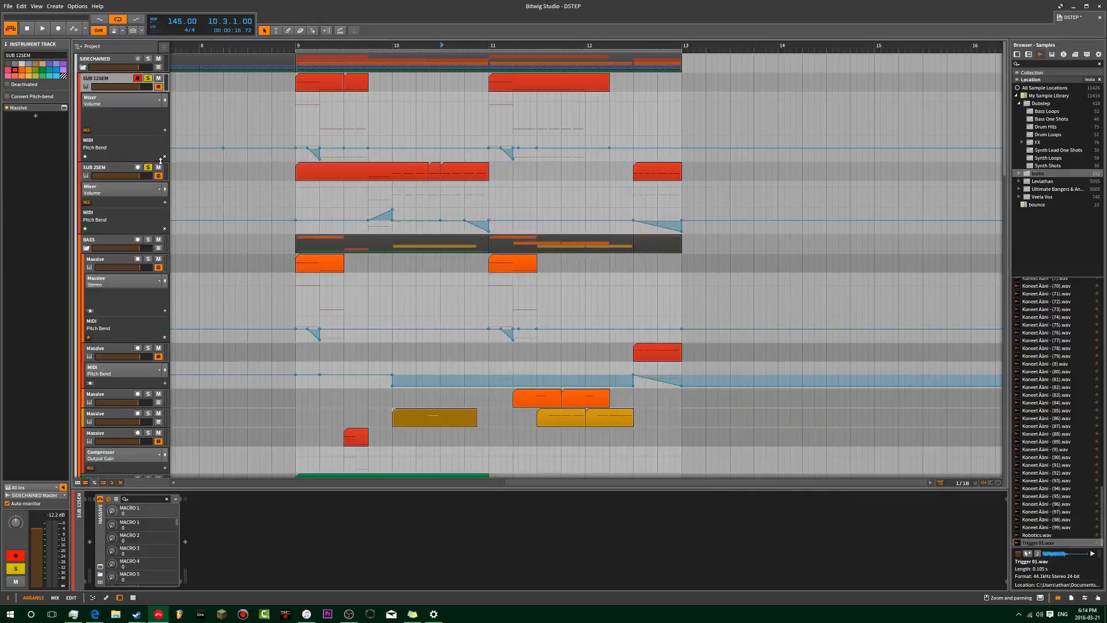
# - Set the playback start to 9.1.1 and select the SUB 2SEM track
pyautogui.click(95, 174)
pyautogui.click(294, 113)
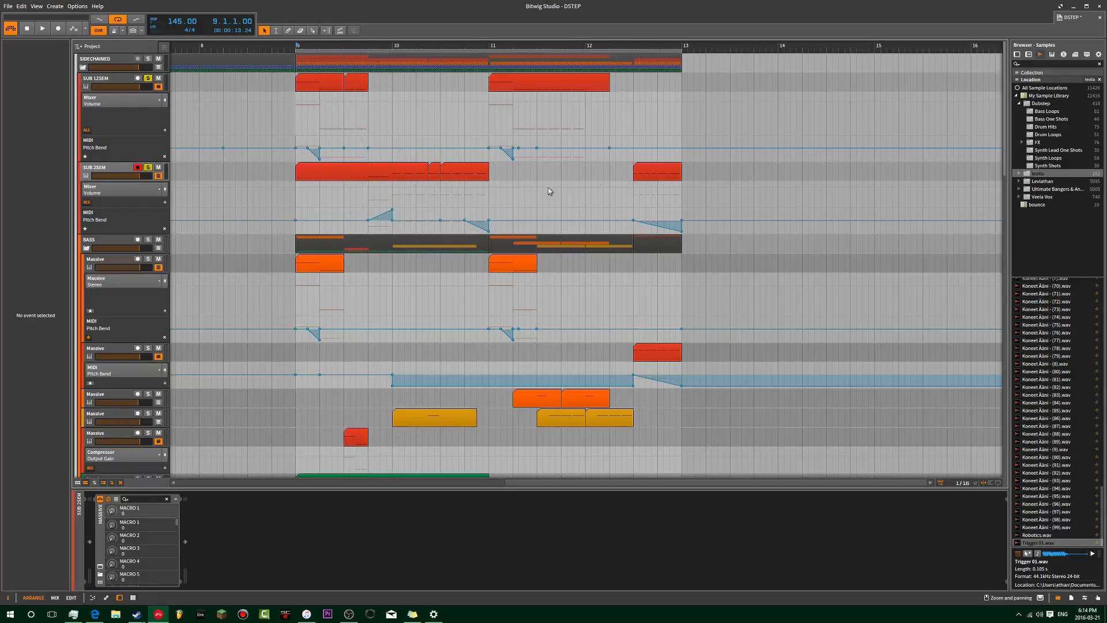
pyautogui.click(114, 173)
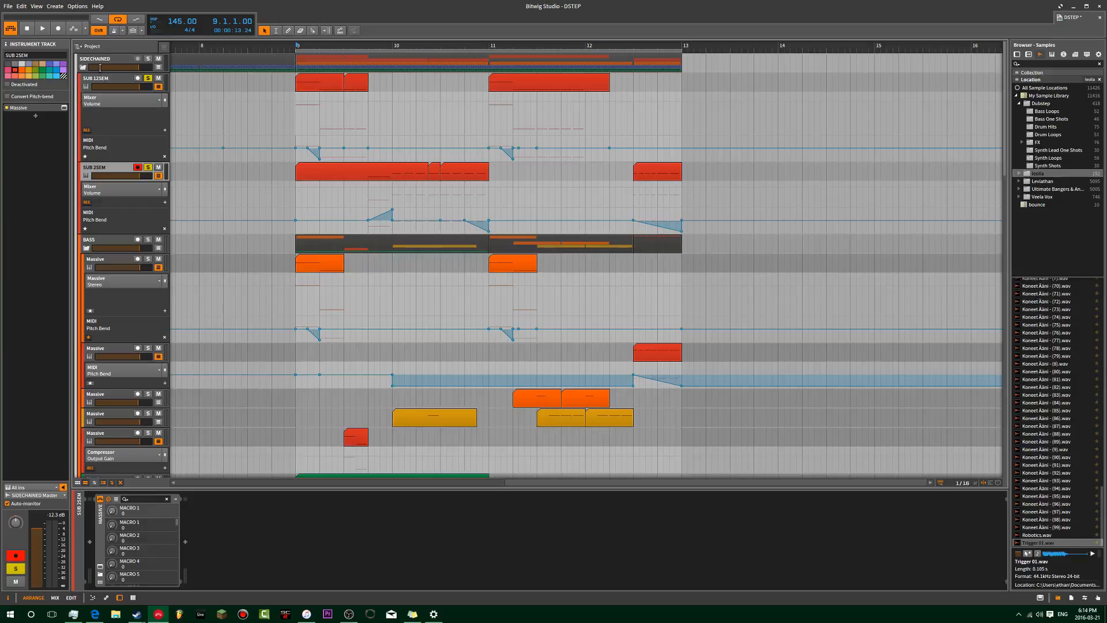
# - Recolour the SUB 12SEM and SUB 2SEM tracks together to light red
pyautogui.keyDown('shift'); pyautogui.click(97, 79); pyautogui.keyUp('shift')
pyautogui.click(16, 77)
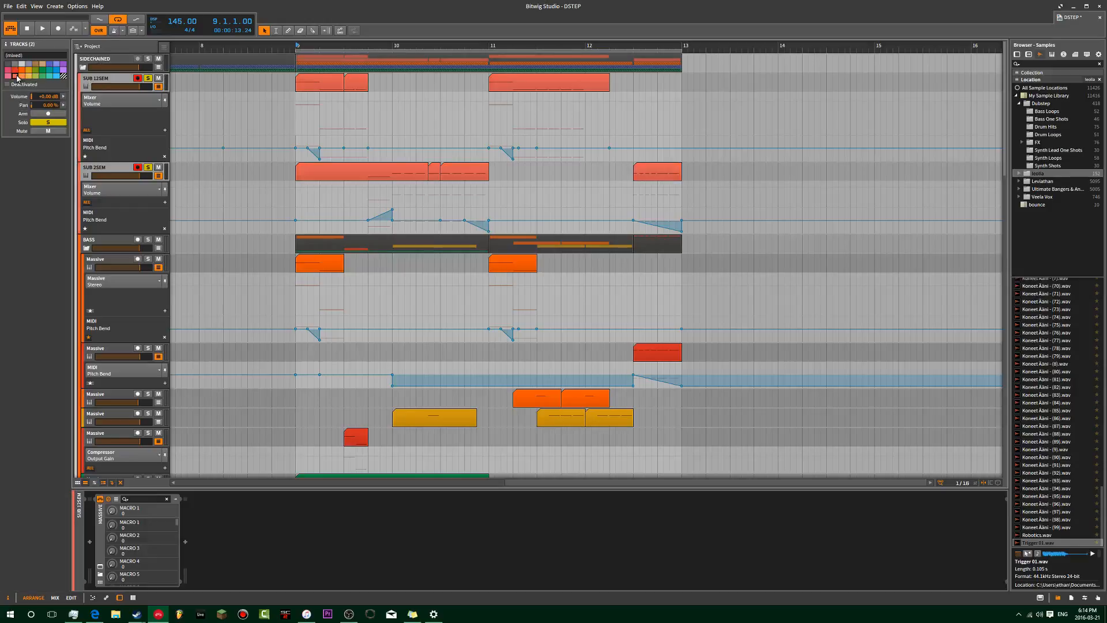
pyautogui.click(294, 111)
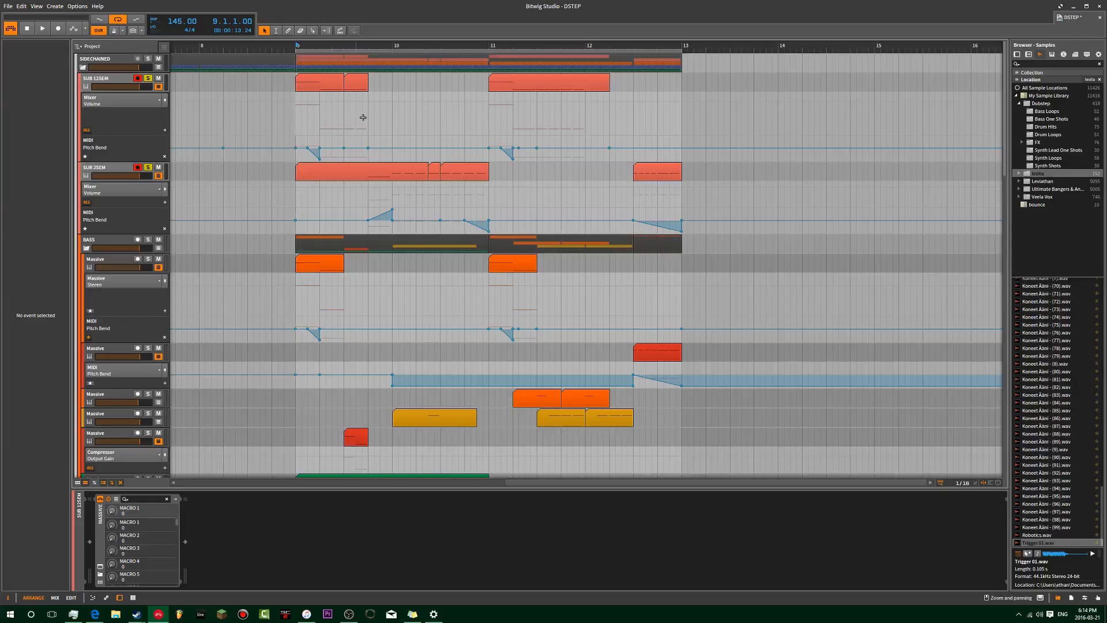
# - Play the soloed sub tracks from 9.1.1, and listen to the passage leading into bar 11
pyautogui.click(110, 243)
pyautogui.click(100, 172)
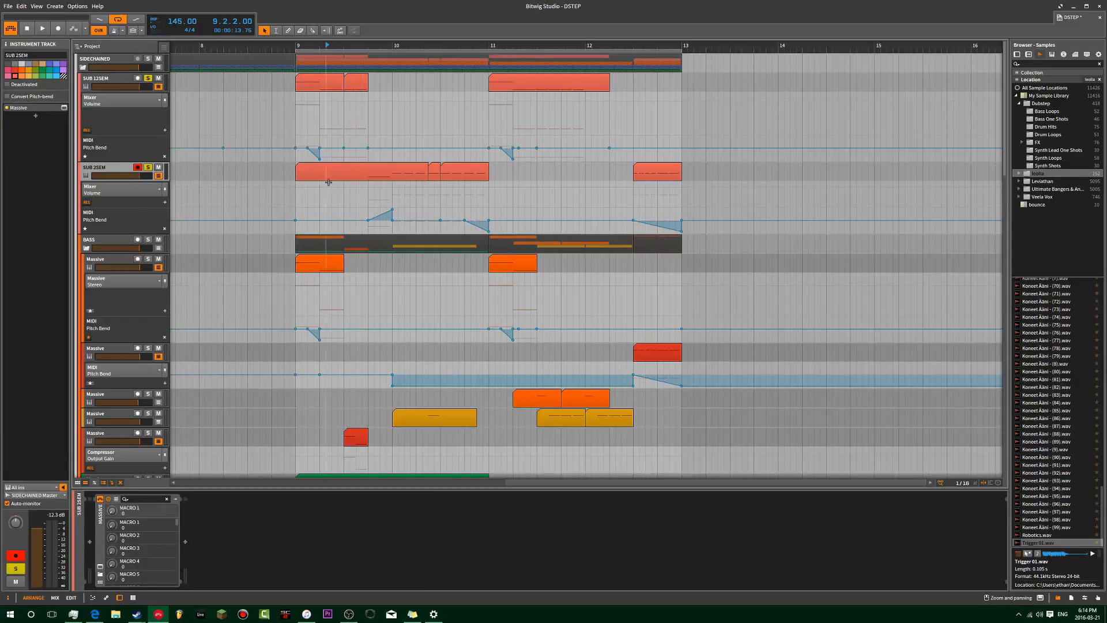
pyautogui.click(293, 124)
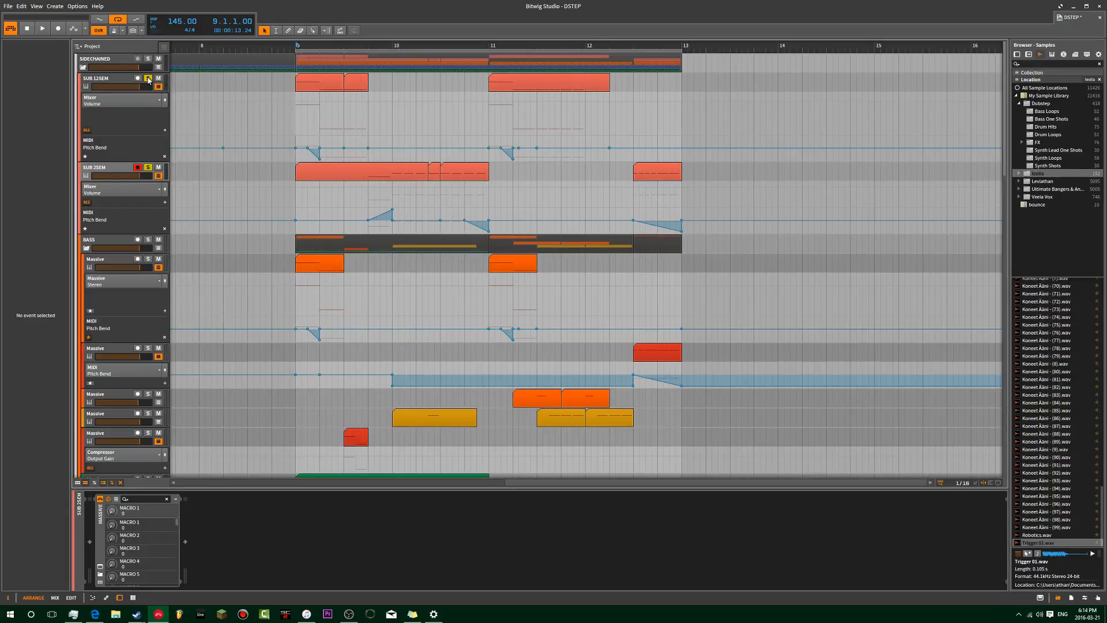
pyautogui.click(371, 138)
pyautogui.moveTo(388, 217)
pyautogui.press('space')
pyautogui.click(367, 128)
pyautogui.click(464, 128)
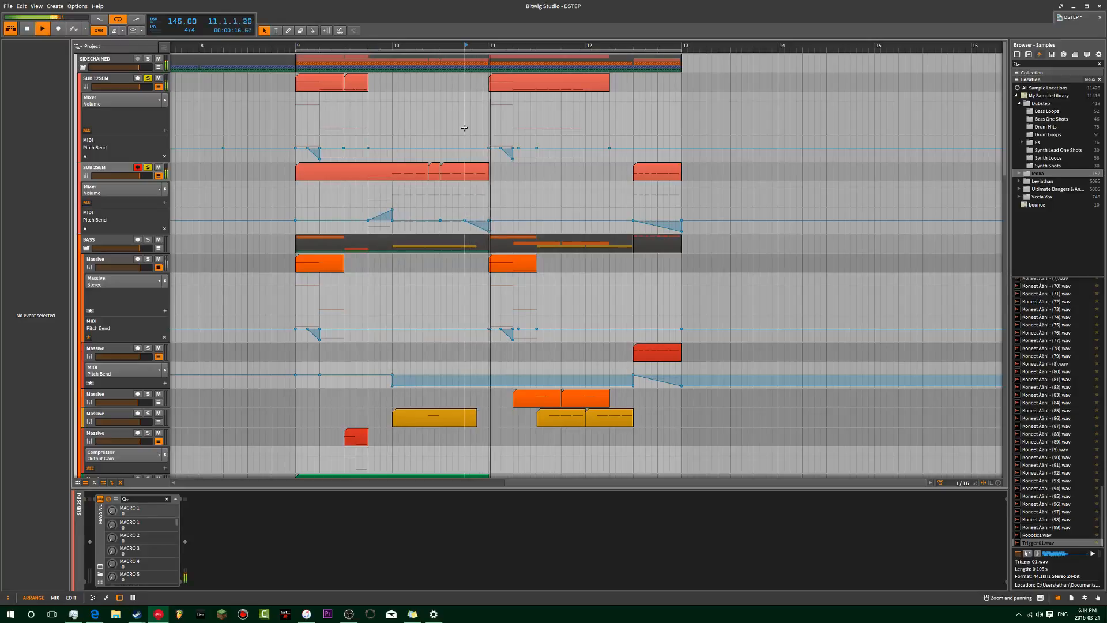
pyautogui.press('space')
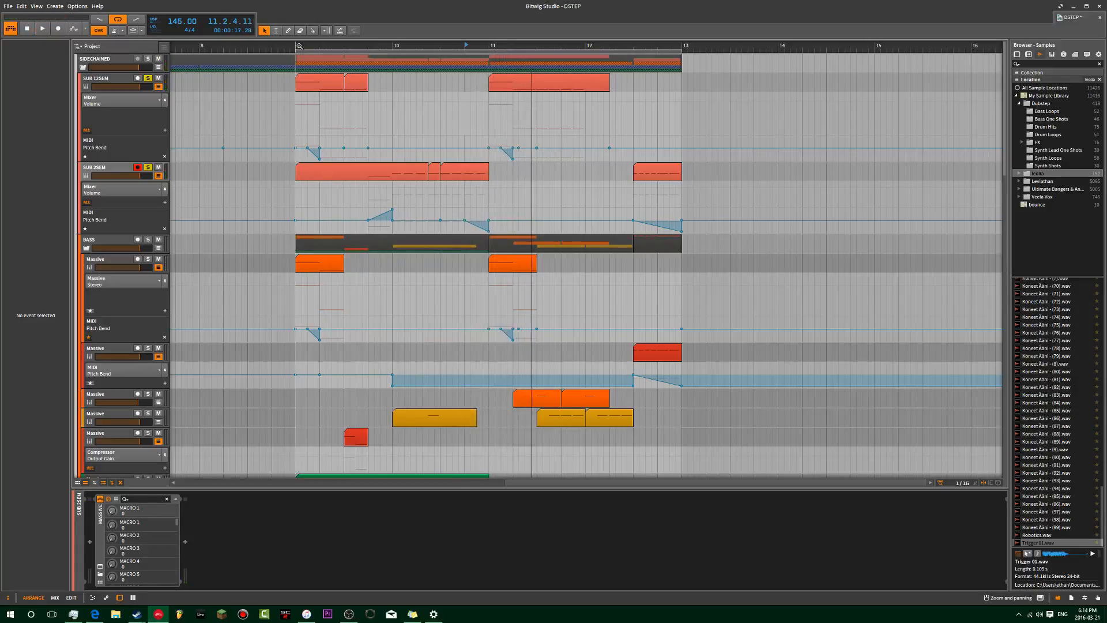
# - Take the sub tracks off solo, solo the green Massive track, and play it from about 9.4
pyautogui.click(149, 168)
pyautogui.moveTo(272, 46)
pyautogui.mouseDown()
pyautogui.moveTo(271, 12)
pyautogui.moveTo(275, 26)
pyautogui.mouseUp()
pyautogui.scroll(-2, 299, 310)
pyautogui.scroll(-3, 299, 310)
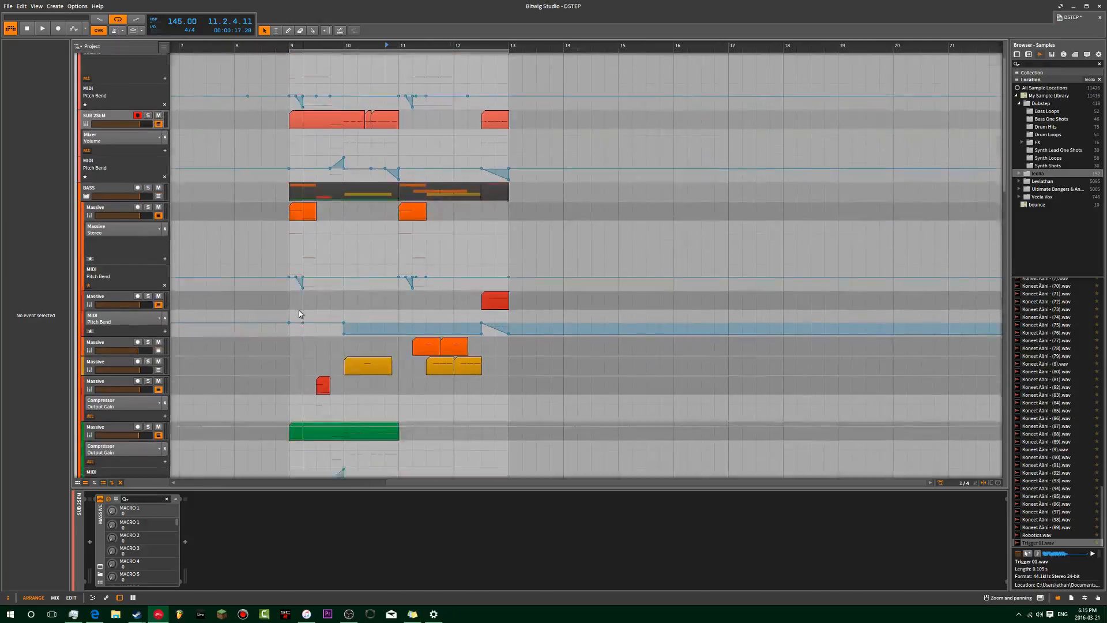
pyautogui.scroll(2, 353, 279)
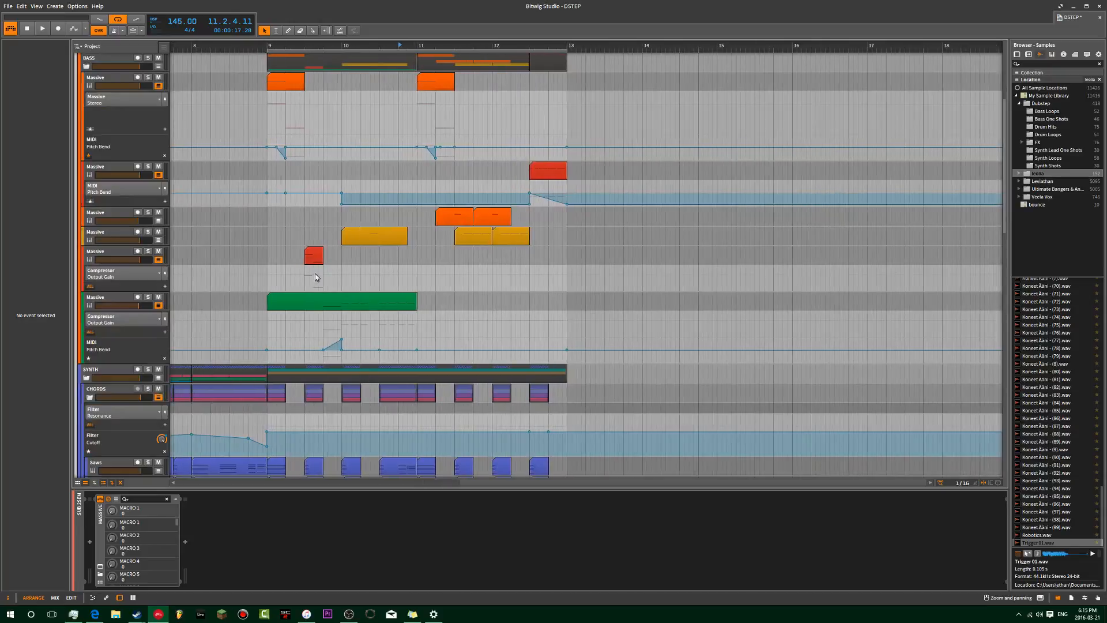
pyautogui.click(324, 280)
pyautogui.click(148, 299)
pyautogui.press('space')
pyautogui.press('space')
# - Check the pitch-bend range in the oscillator settings of the green track's Massive synth, and close its window
pyautogui.click(121, 298)
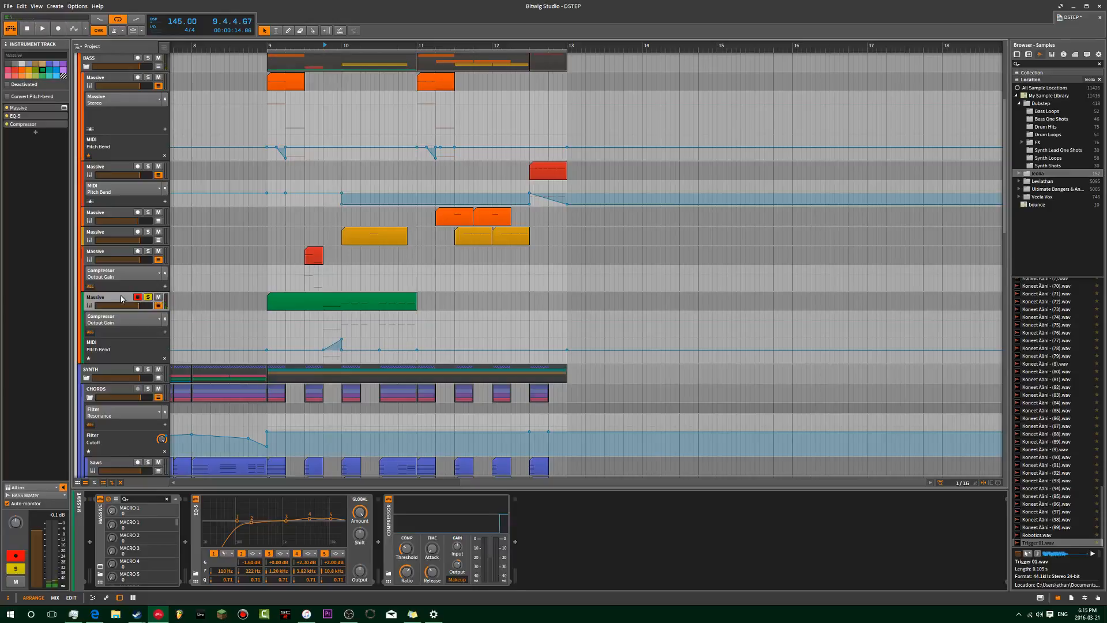
pyautogui.click(64, 108)
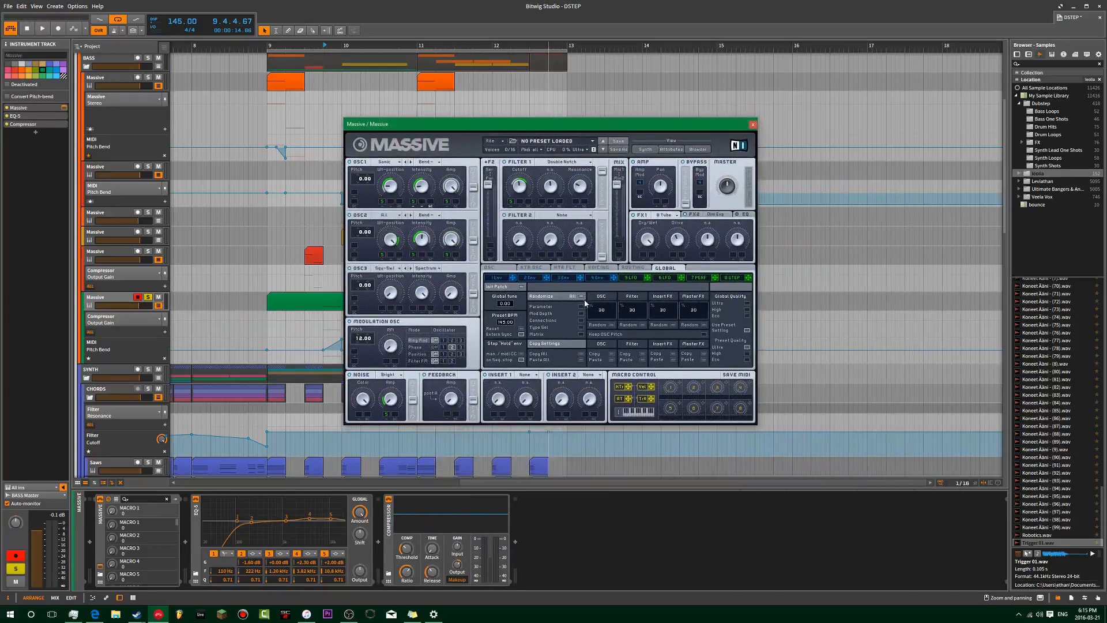
pyautogui.click(499, 269)
pyautogui.press('space')
pyautogui.press('space')
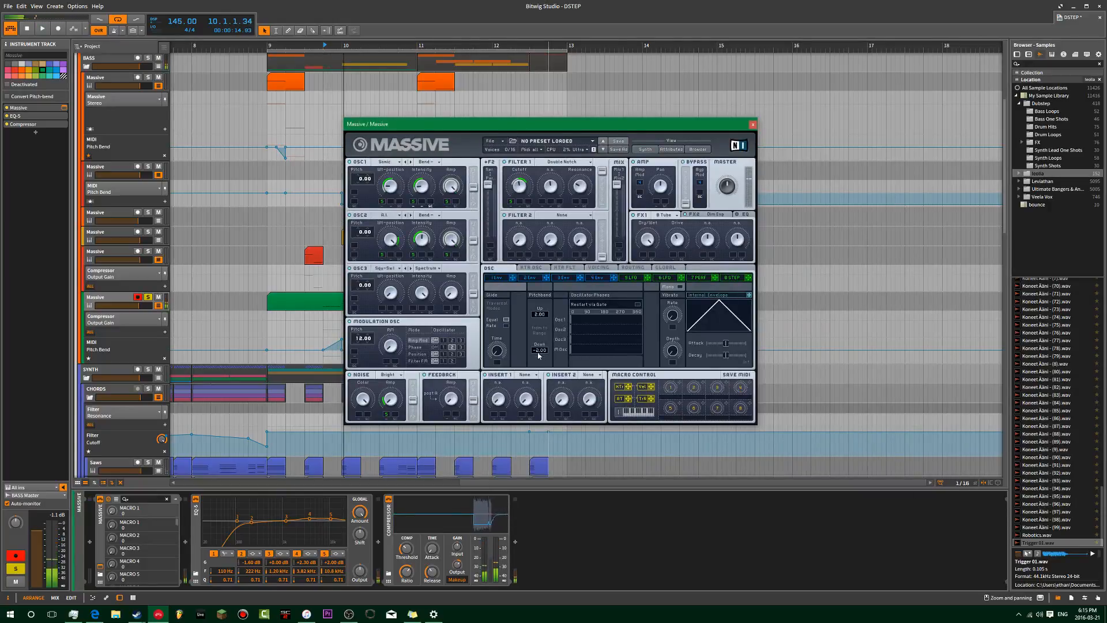
pyautogui.click(752, 124)
pyautogui.scroll(3, 417, 294)
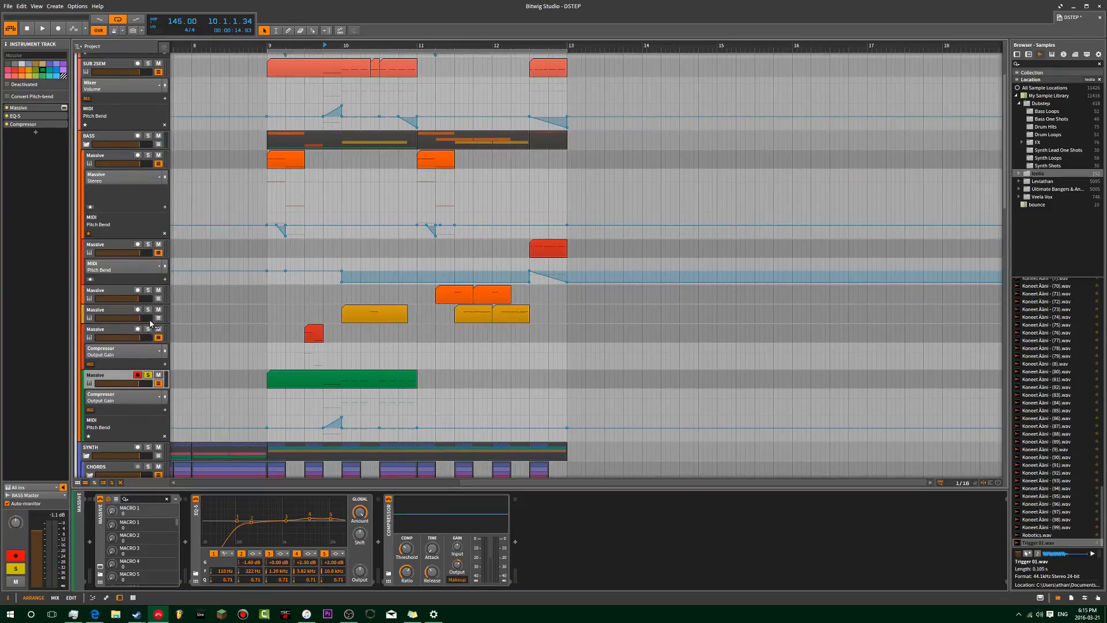
# - Listen to the soloed green Massive bass from about 9.4 and inspect its pitch-bend automation near bar 11
pyautogui.press('space')
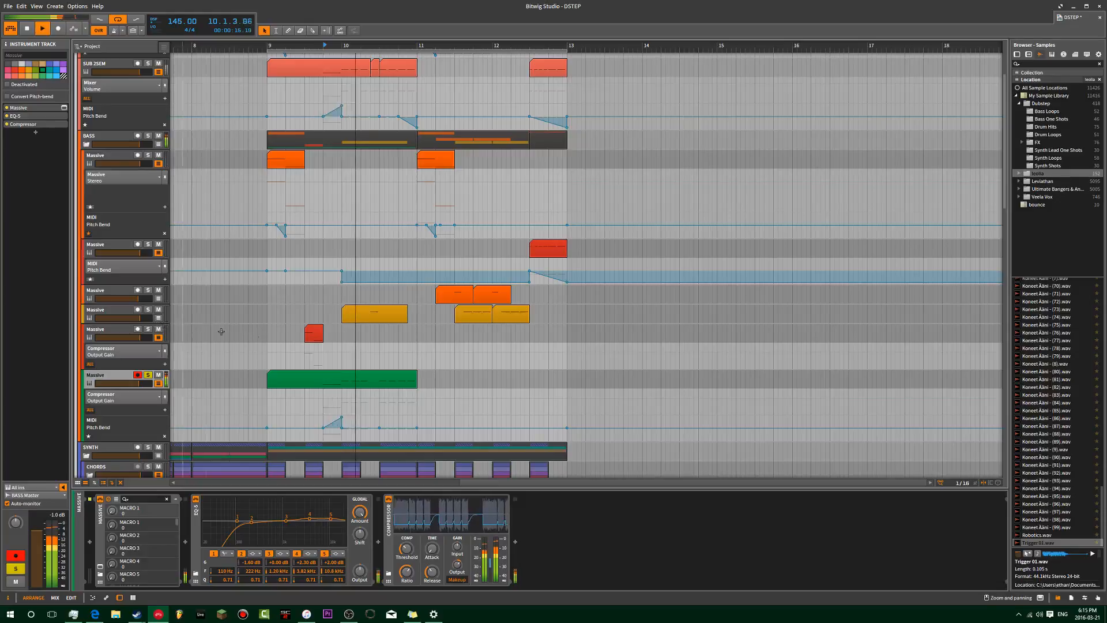
pyautogui.scroll(2, 443, 403)
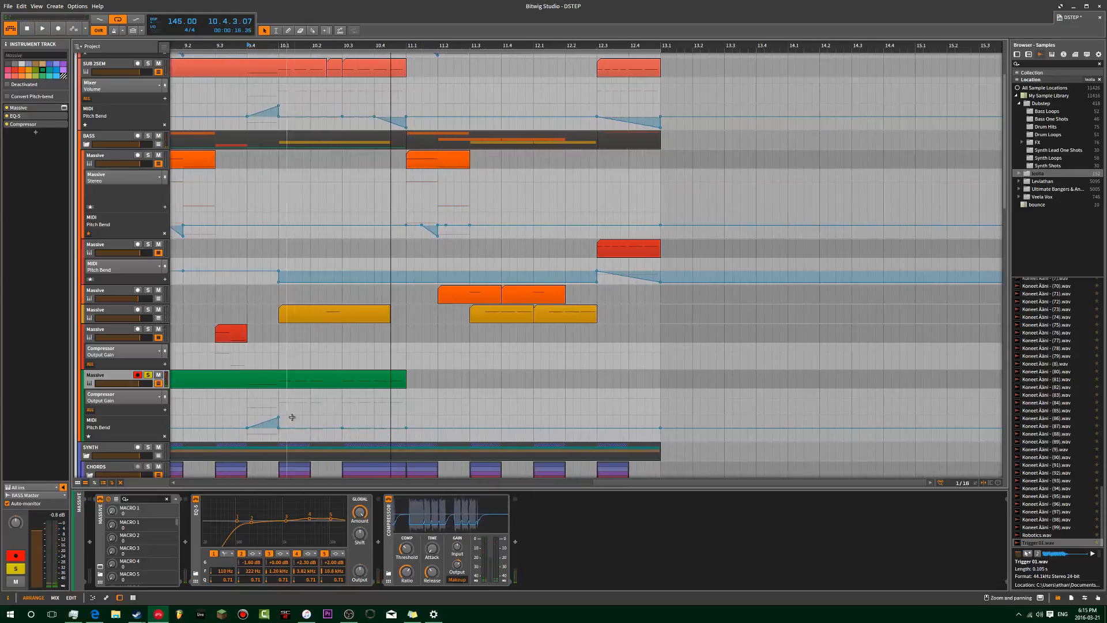
pyautogui.scroll(-1, 309, 418)
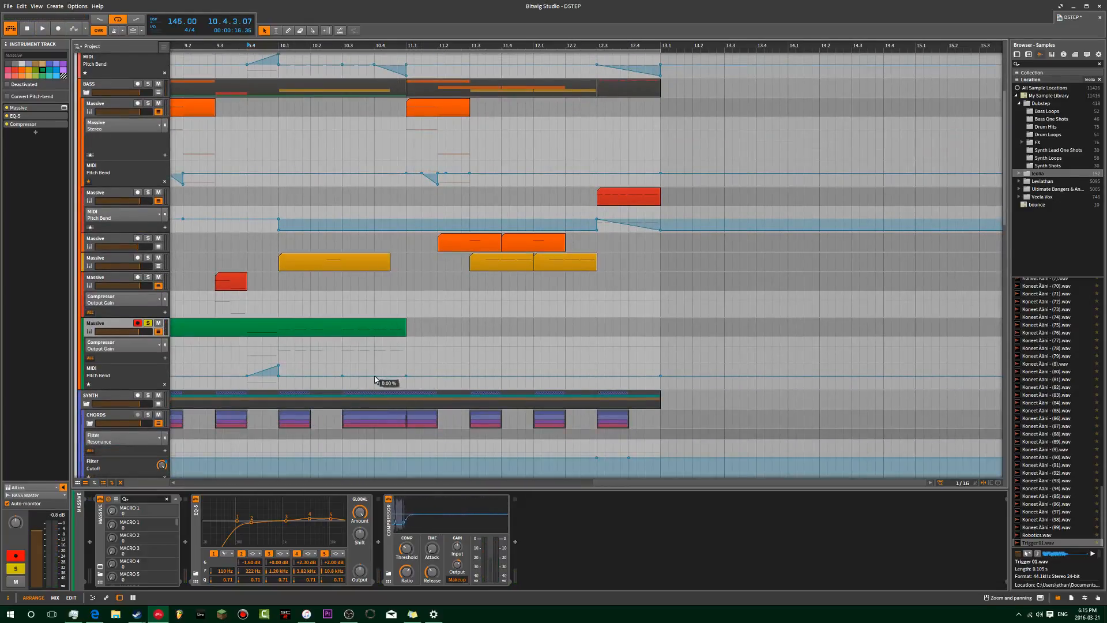
# - Add a downward pitch-bend ramp from 10.4 to 11.1 on the green Massive track, delete the stray points after it, and play the result
pyautogui.moveTo(406, 378)
pyautogui.mouseDown()
pyautogui.moveTo(407, 389)
pyautogui.moveTo(411, 375)
pyautogui.mouseUp()
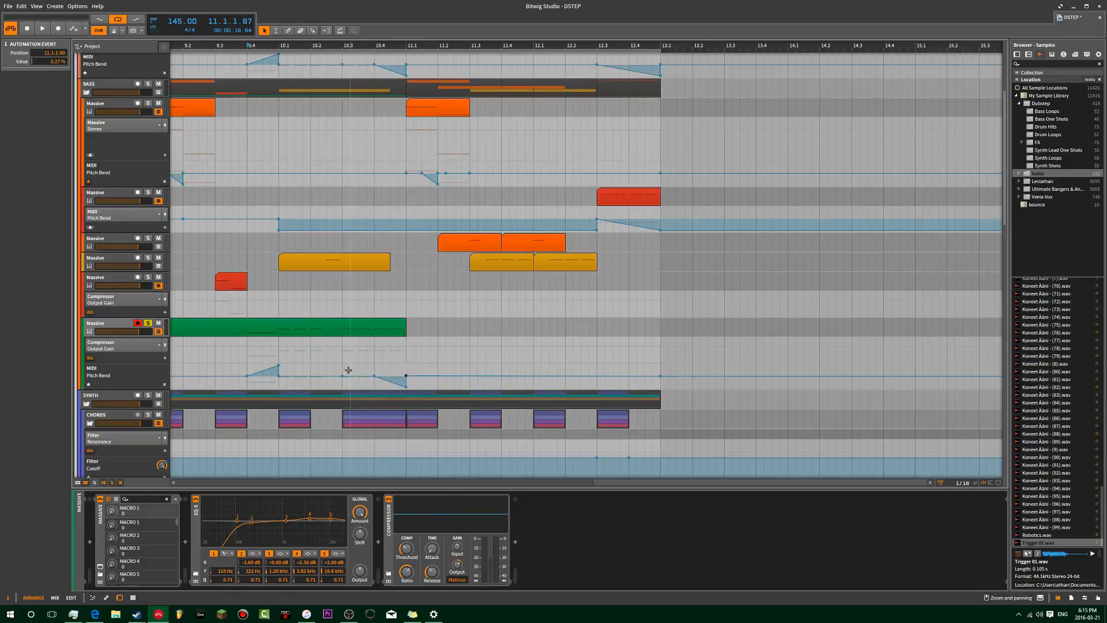
pyautogui.doubleClick(405, 372)
pyautogui.doubleClick(407, 375)
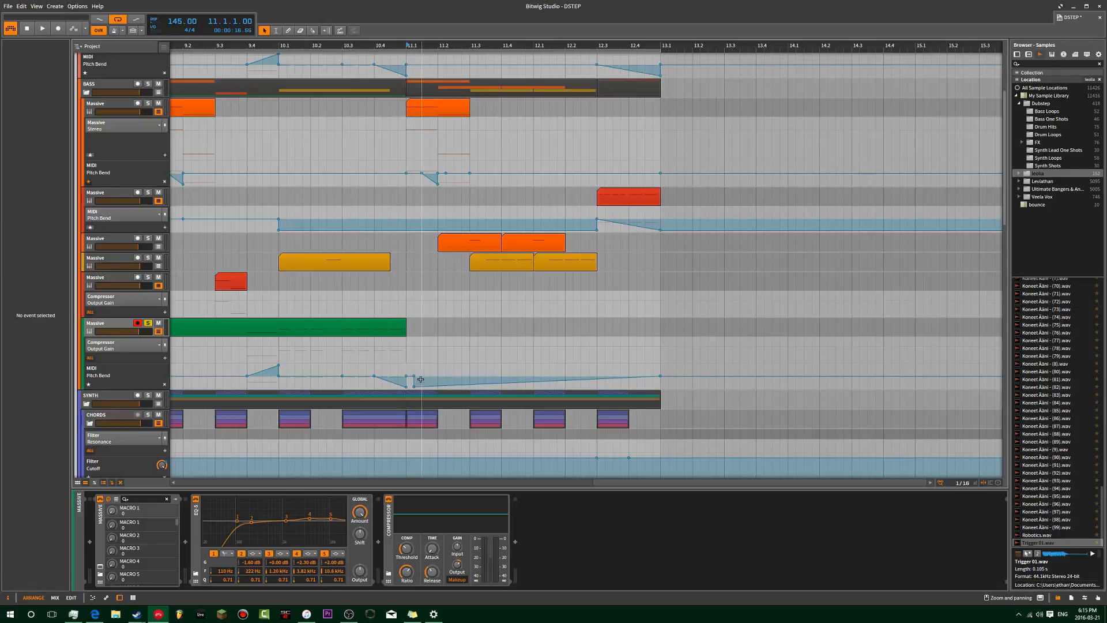
pyautogui.moveTo(426, 368); pyautogui.dragTo(412, 387)
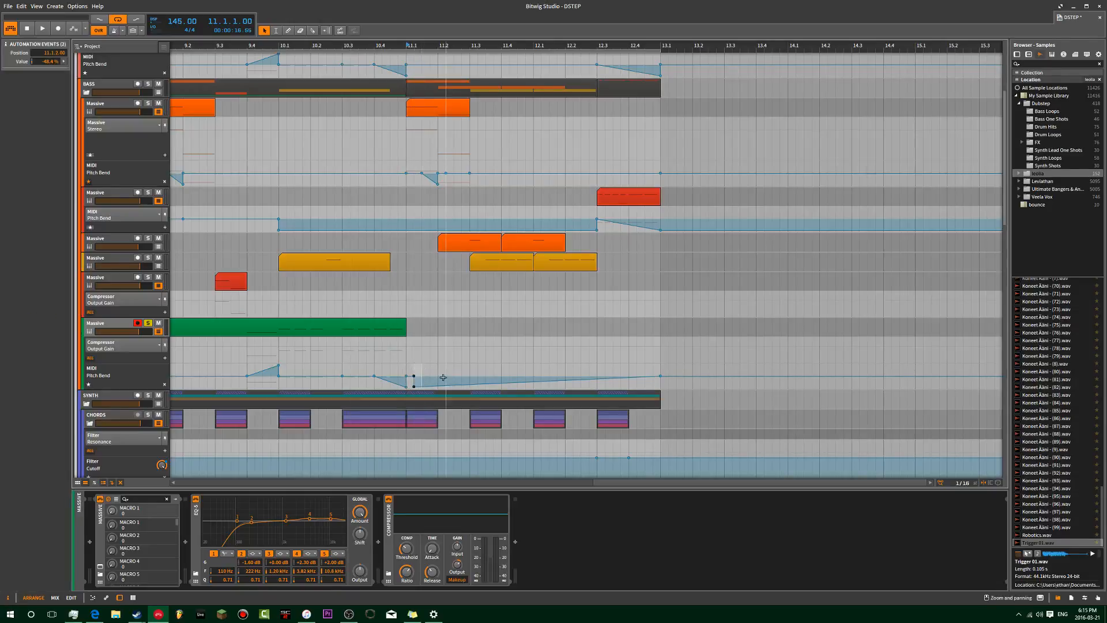
pyautogui.press('Delete')
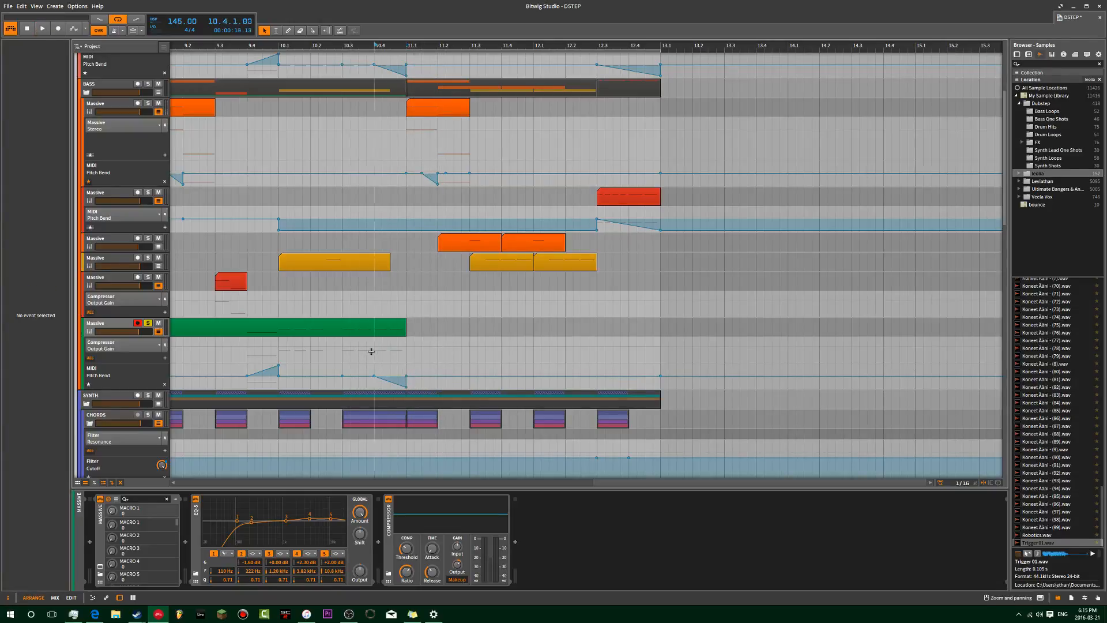
pyautogui.press('space')
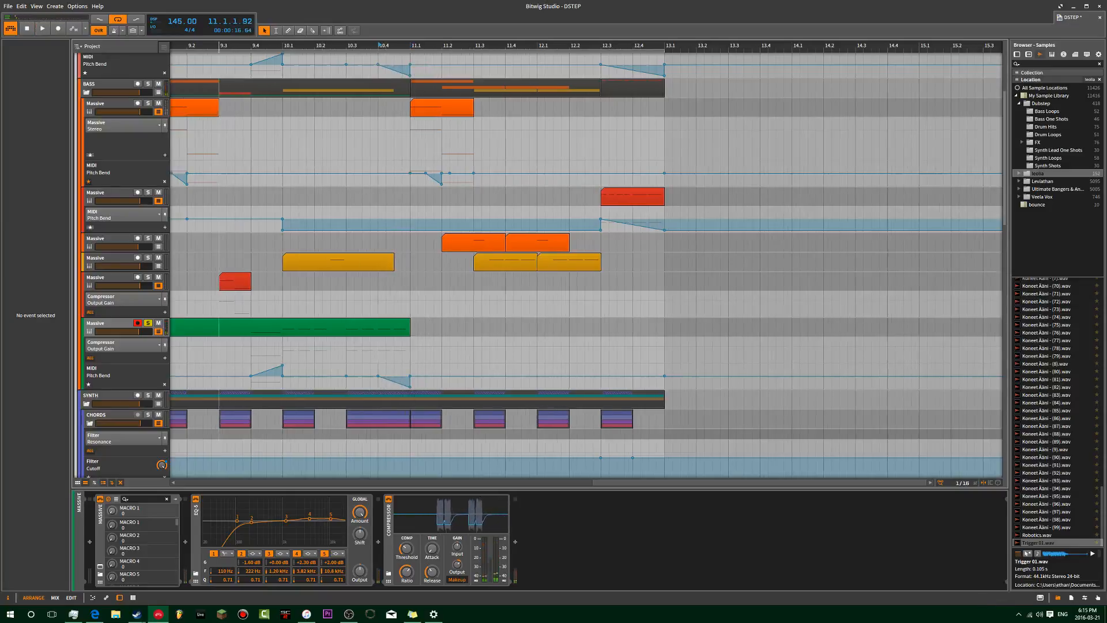
# - Take the green Massive track off solo and play the whole drop from 9.1.1
pyautogui.scroll(-5, 315, 104)
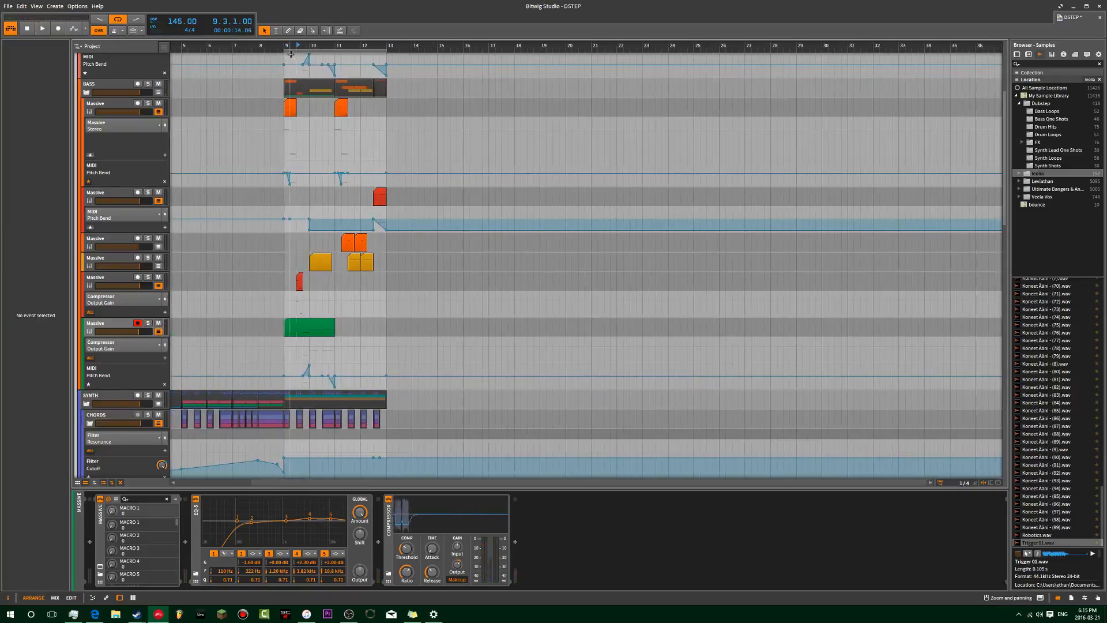
pyautogui.moveTo(286, 43); pyautogui.dragTo(513, 41)
pyautogui.scroll(5, 458, 264)
pyautogui.scroll(-6, 301, 323)
pyautogui.scroll(-8, 301, 323)
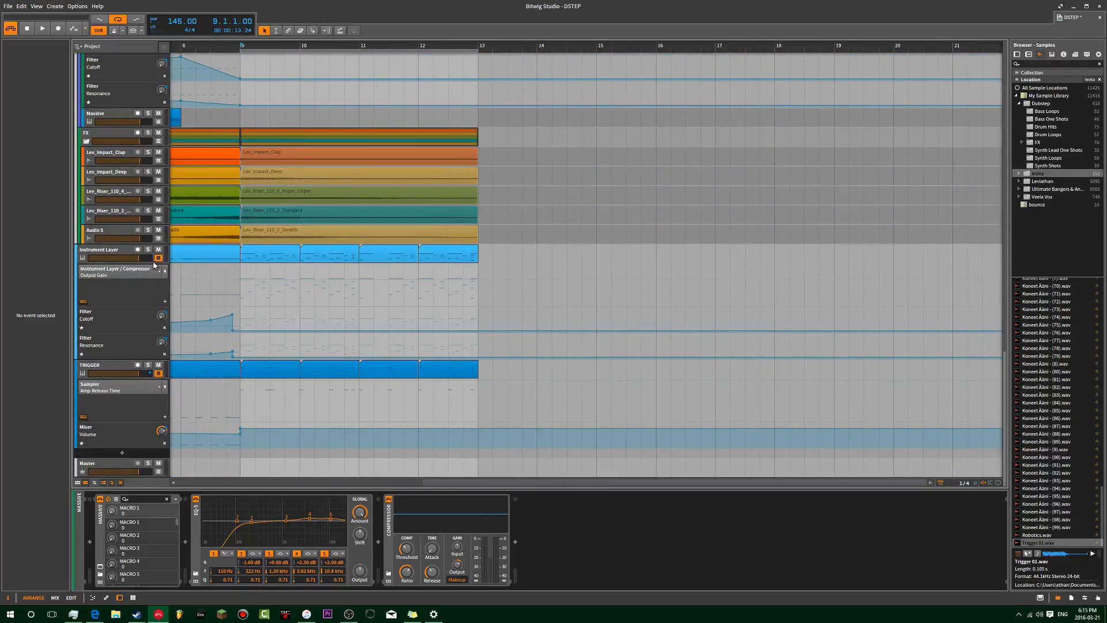
pyautogui.scroll(10, 321, 264)
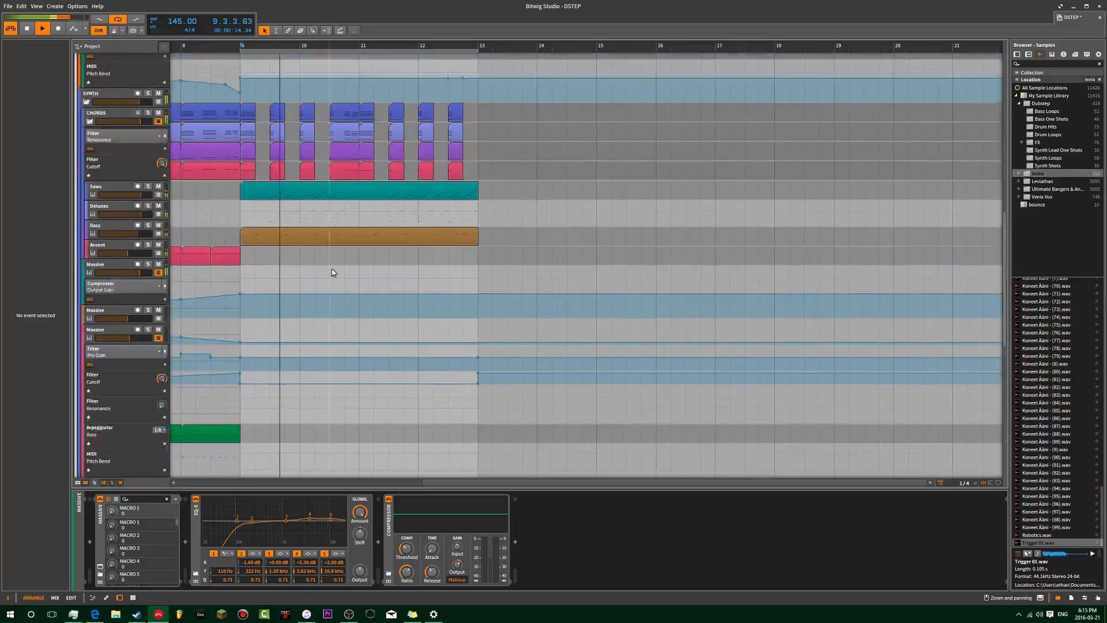
pyautogui.scroll(1, 336, 277)
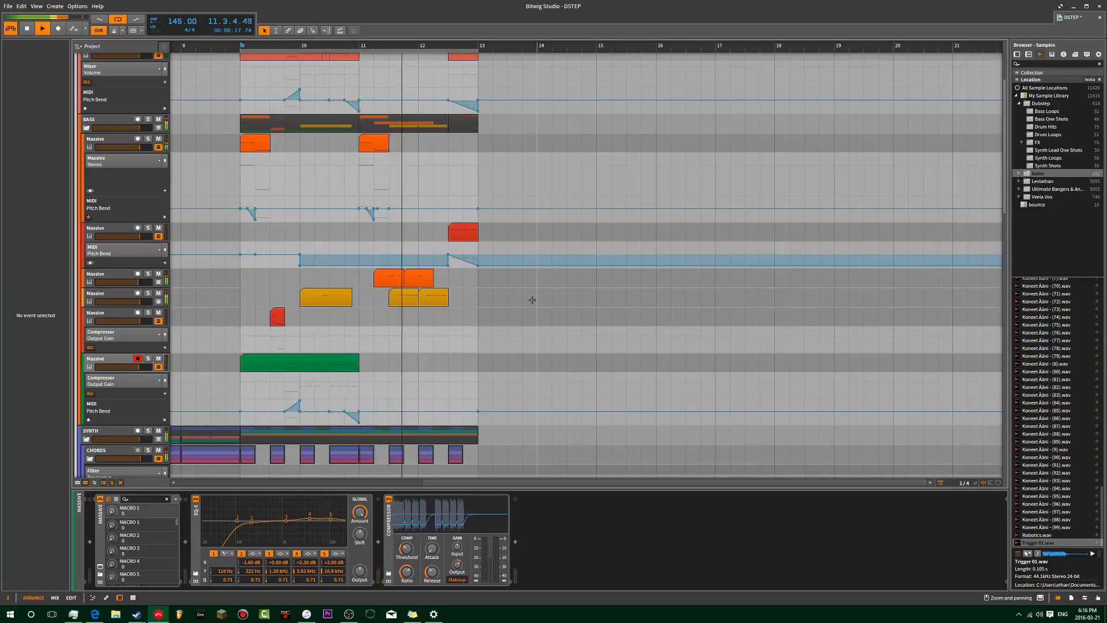
pyautogui.press('space')
# - Listen to the teal Massive track in the SYNTH group on its own, and take it off solo
pyautogui.scroll(-20, 351, 226)
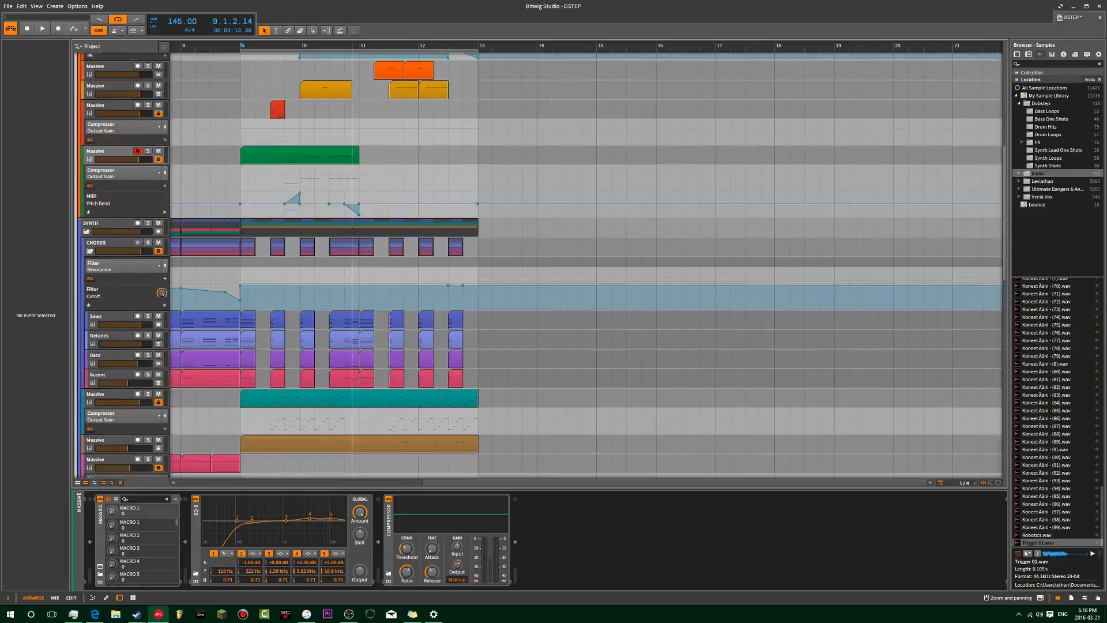
pyautogui.scroll(15, 354, 220)
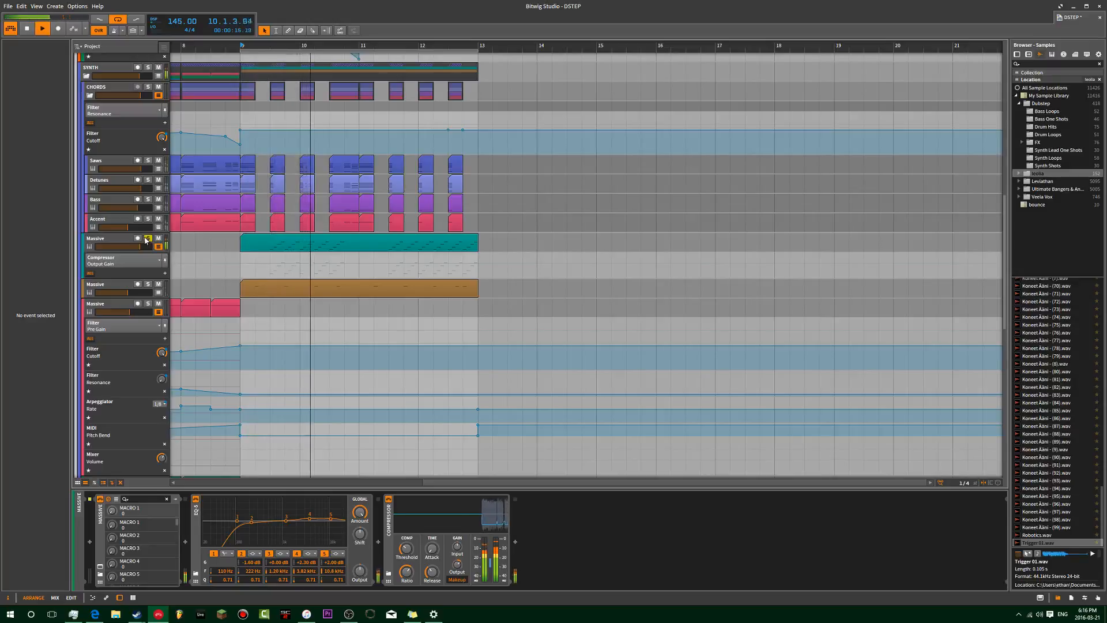
pyautogui.press('space')
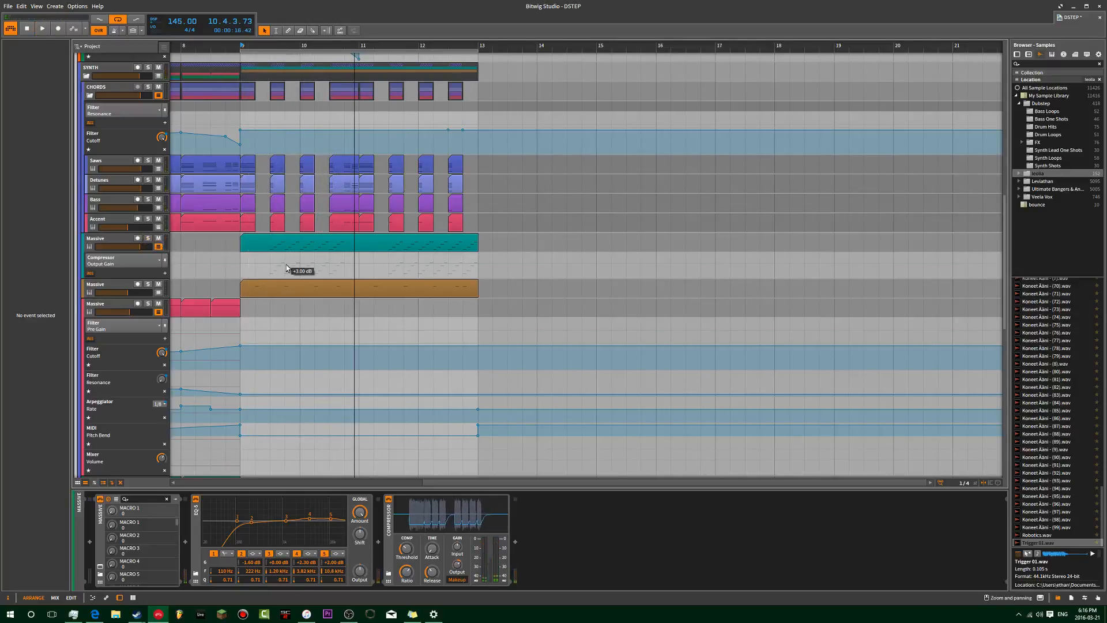
# - Solo the Instrument Layer track and open its clip at bar 9 in the note editor to examine the drum pattern
pyautogui.scroll(-3, 286, 265)
pyautogui.scroll(-10, 286, 264)
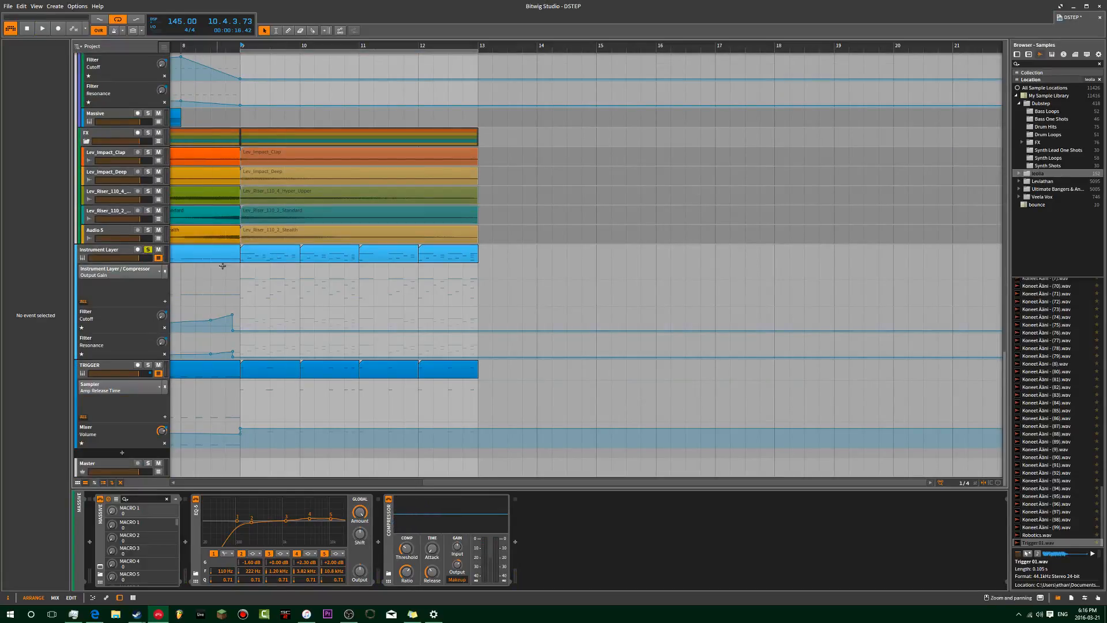
pyautogui.doubleClick(255, 261)
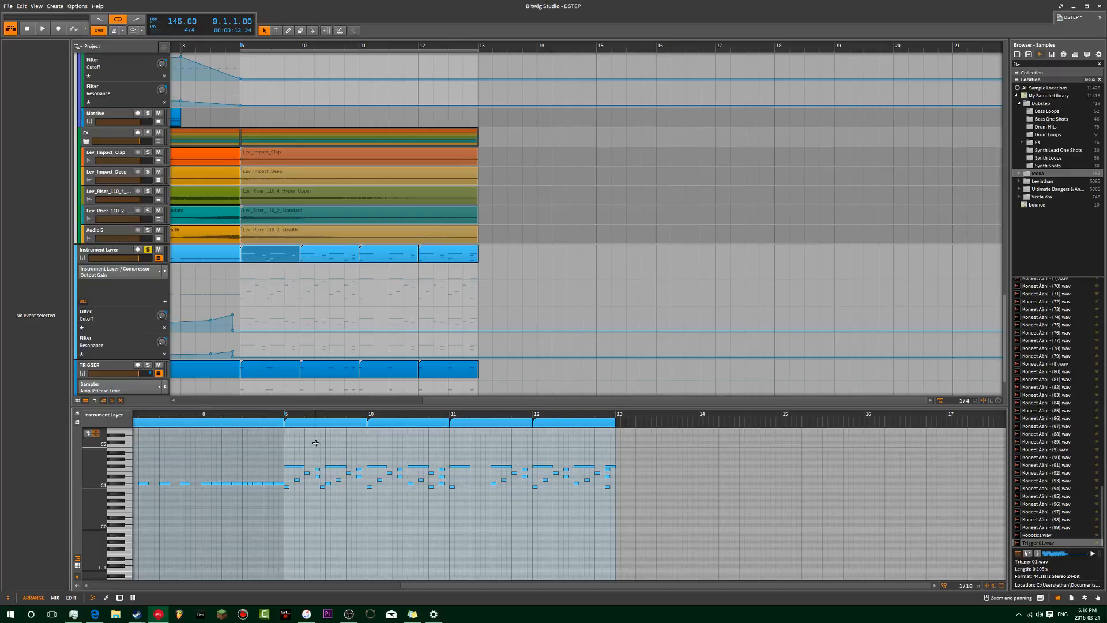
pyautogui.moveTo(311, 415); pyautogui.dragTo(301, 437)
# - Solo the TRIGGER track alongside the Instrument Layer track and play both from bar 1
pyautogui.click(242, 270)
pyautogui.moveTo(242, 270); pyautogui.dragTo(318, 277)
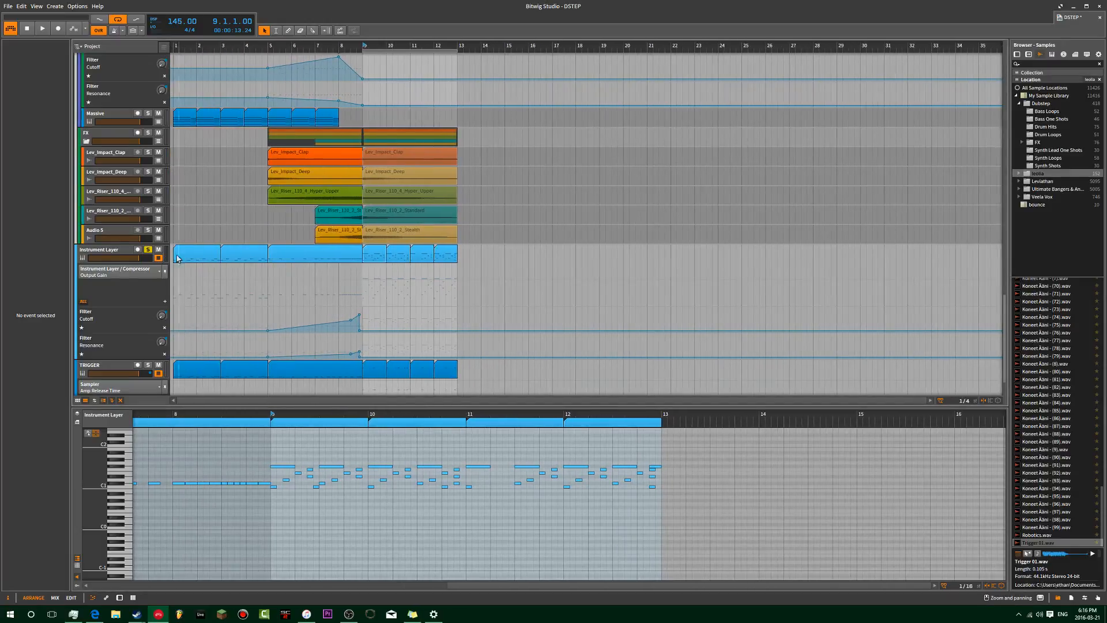
pyautogui.press('space')
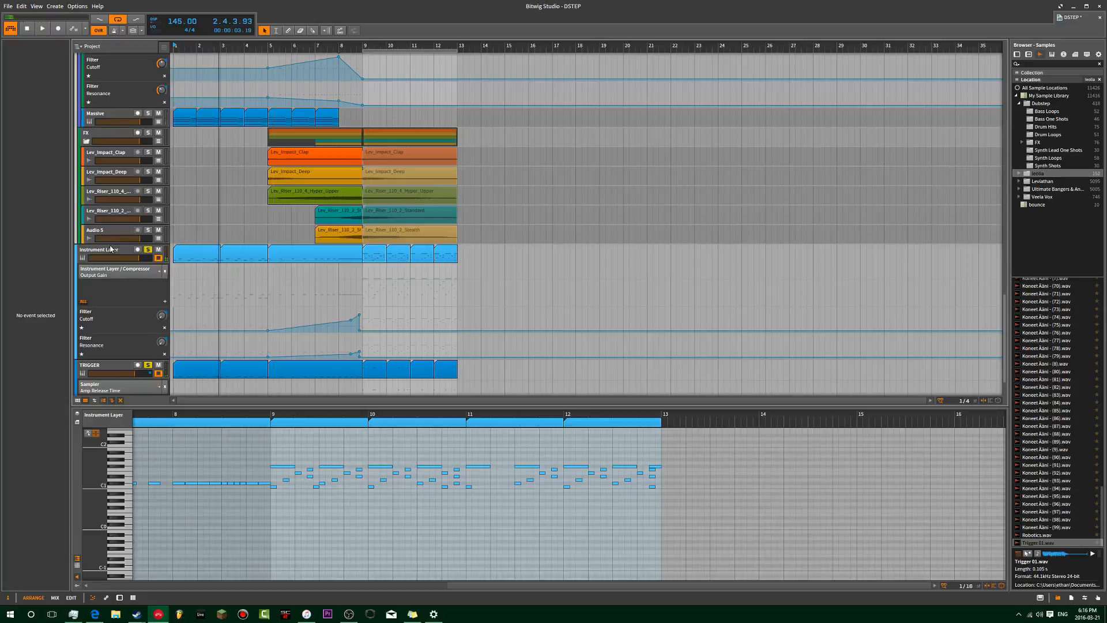
pyautogui.press('space')
# - Show the Instrument Layer track's device chain and look through its drum machine, EQ, compressor, reverb and filter devices during playback
pyautogui.click(128, 254)
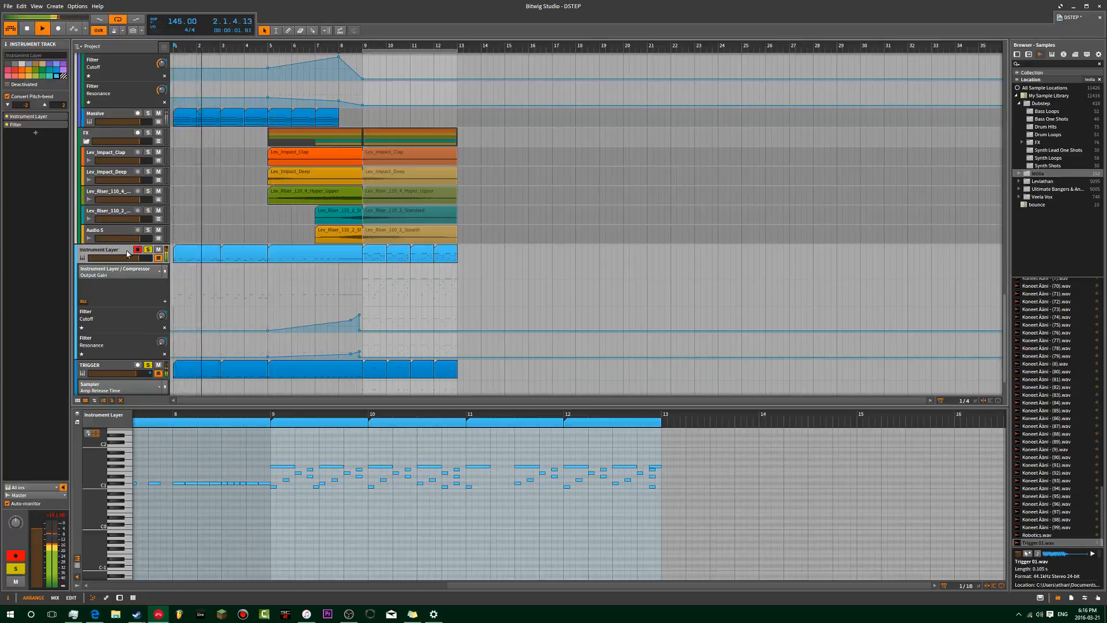
pyautogui.press('d')
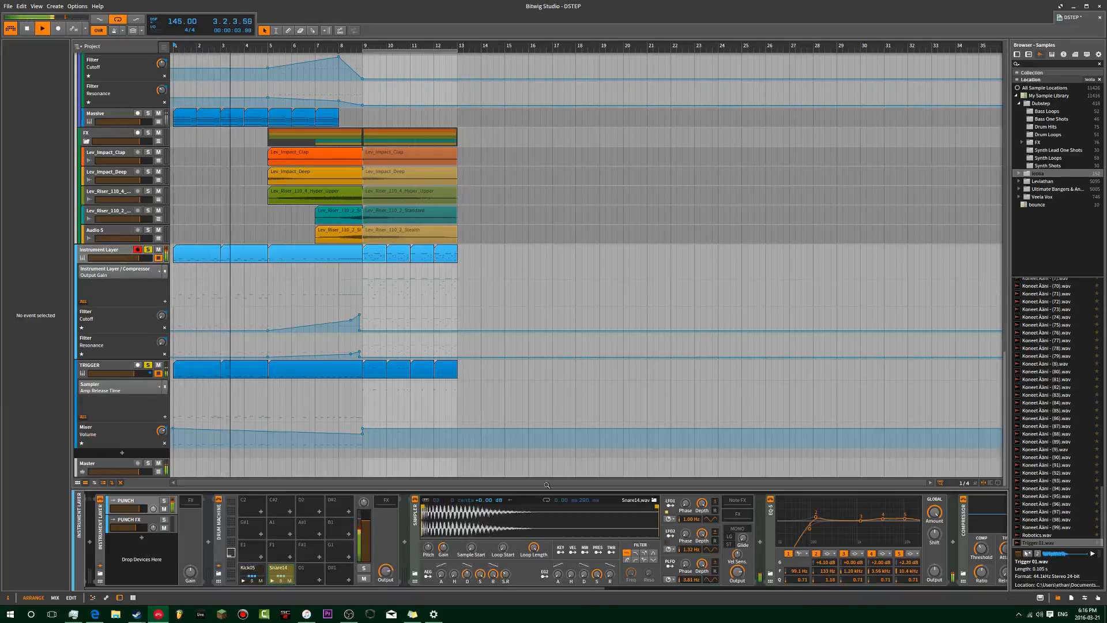
pyautogui.moveTo(547, 589); pyautogui.dragTo(768, 593)
pyautogui.press('space')
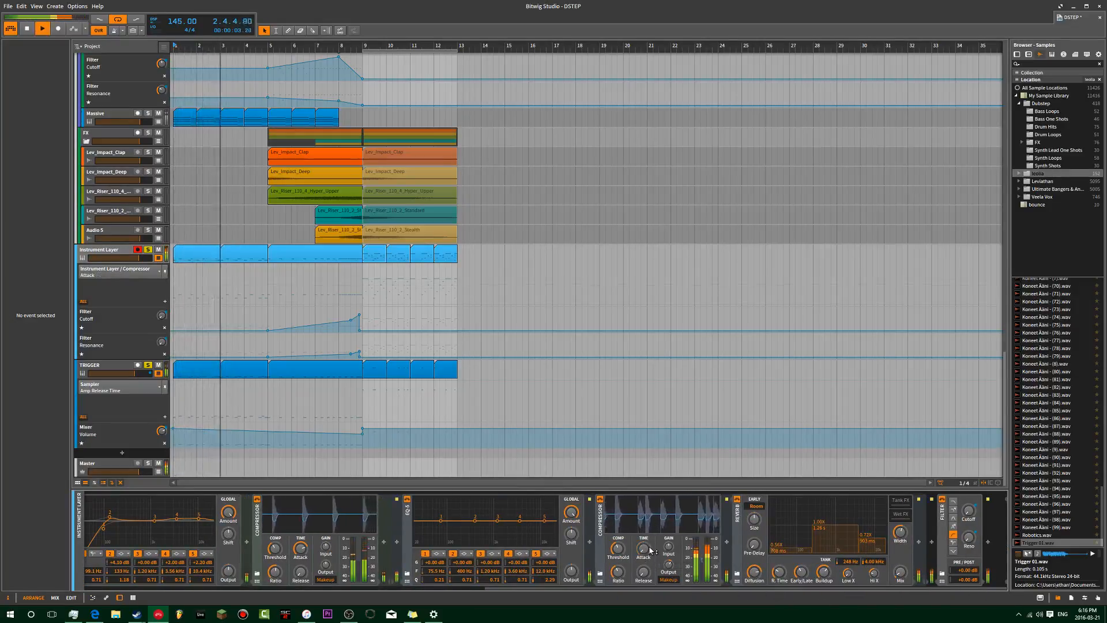
pyautogui.click(106, 249)
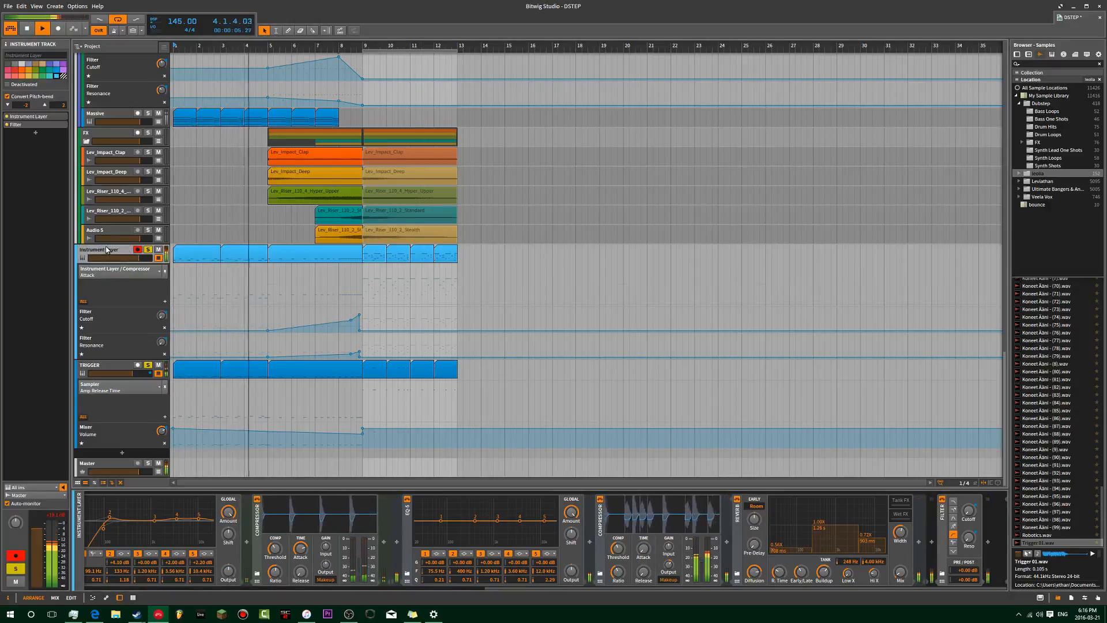
# - Replay the drums from bar 1 and adjust the attack of the compressor just before the reverb
pyautogui.press('space')
pyautogui.press('space')
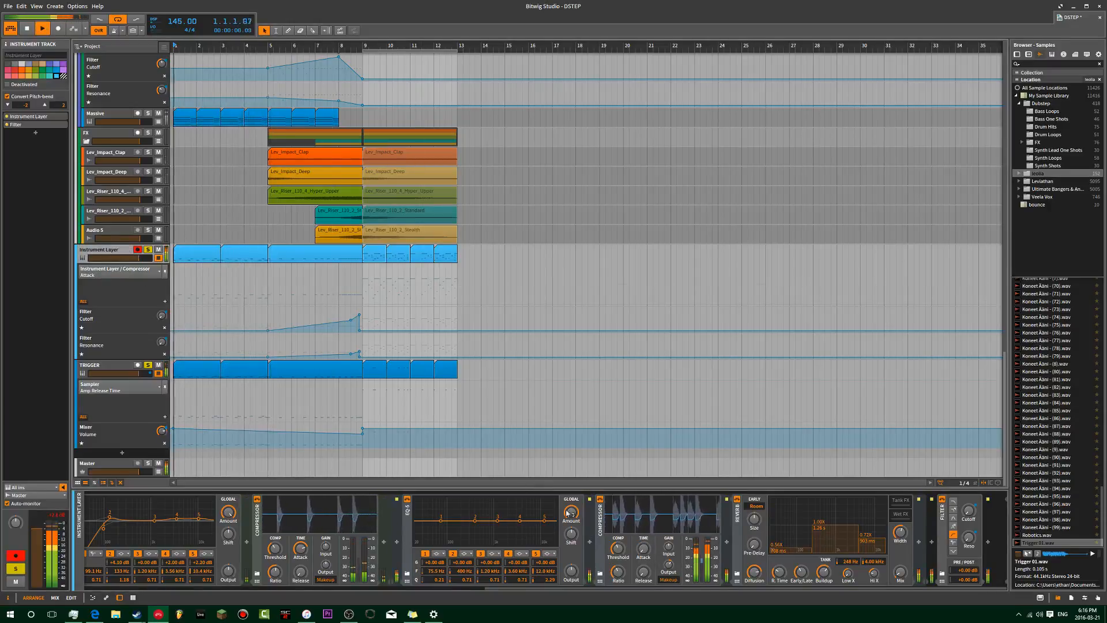
pyautogui.moveTo(644, 548); pyautogui.dragTo(643, 542)
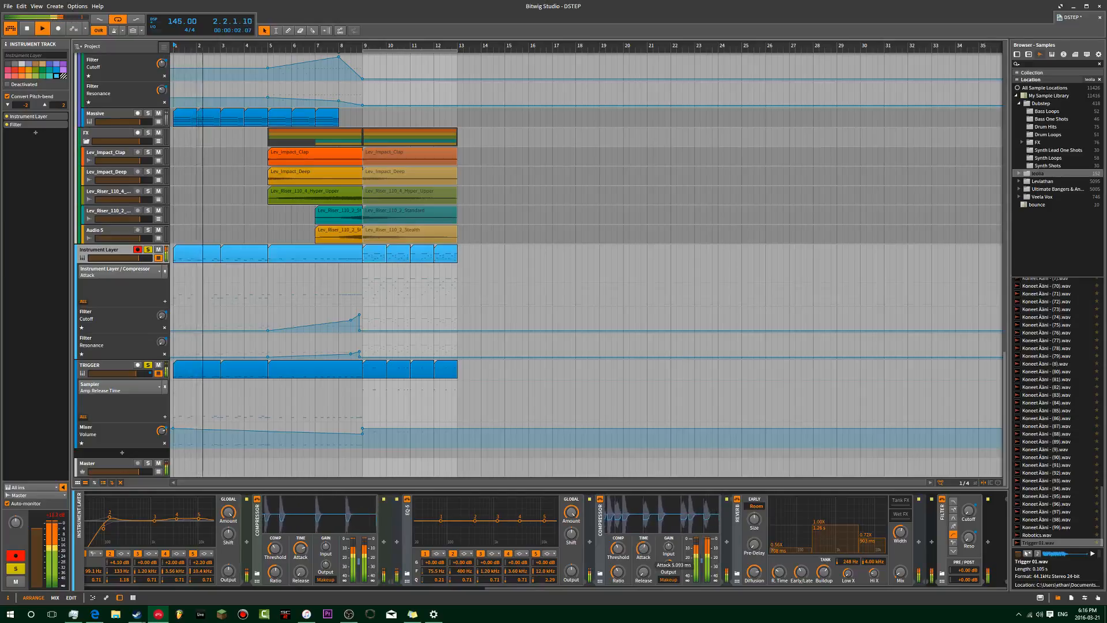
pyautogui.press('space')
# - Insert a Peak Limiter between the second compressor and the reverb in the Instrument Layer device chain
pyautogui.click(723, 542)
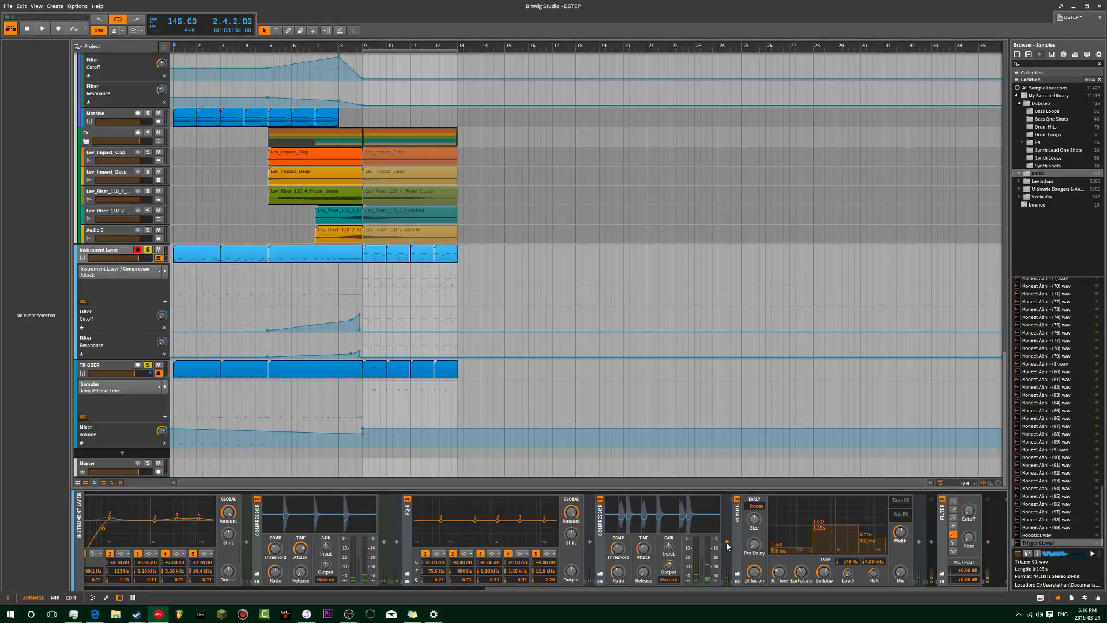
pyautogui.click(726, 543)
pyautogui.write('pea')
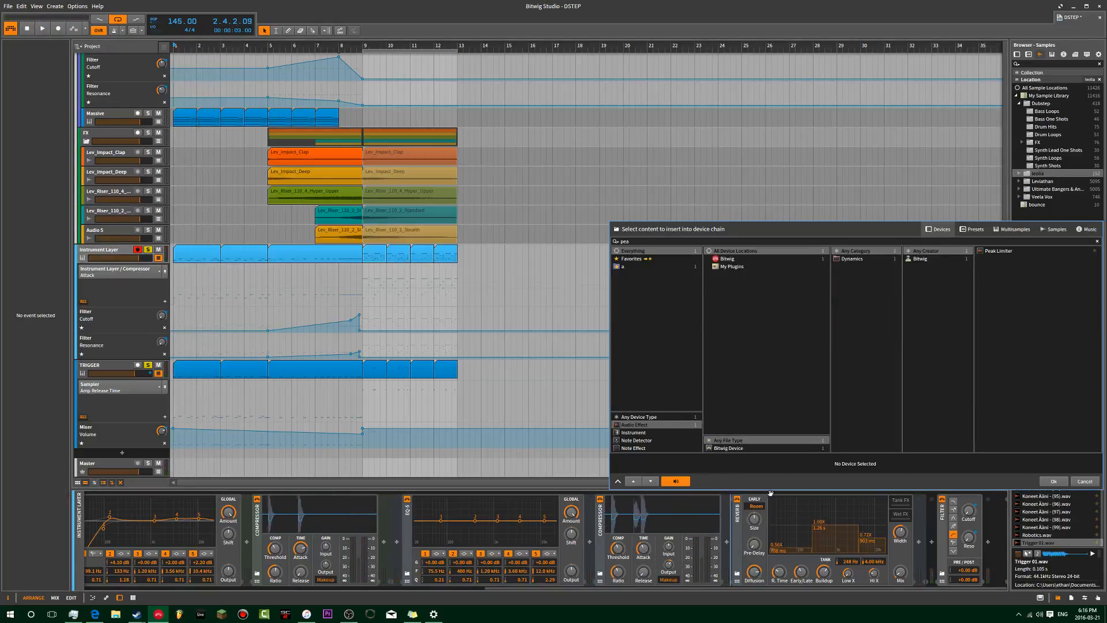
pyautogui.doubleClick(1000, 252)
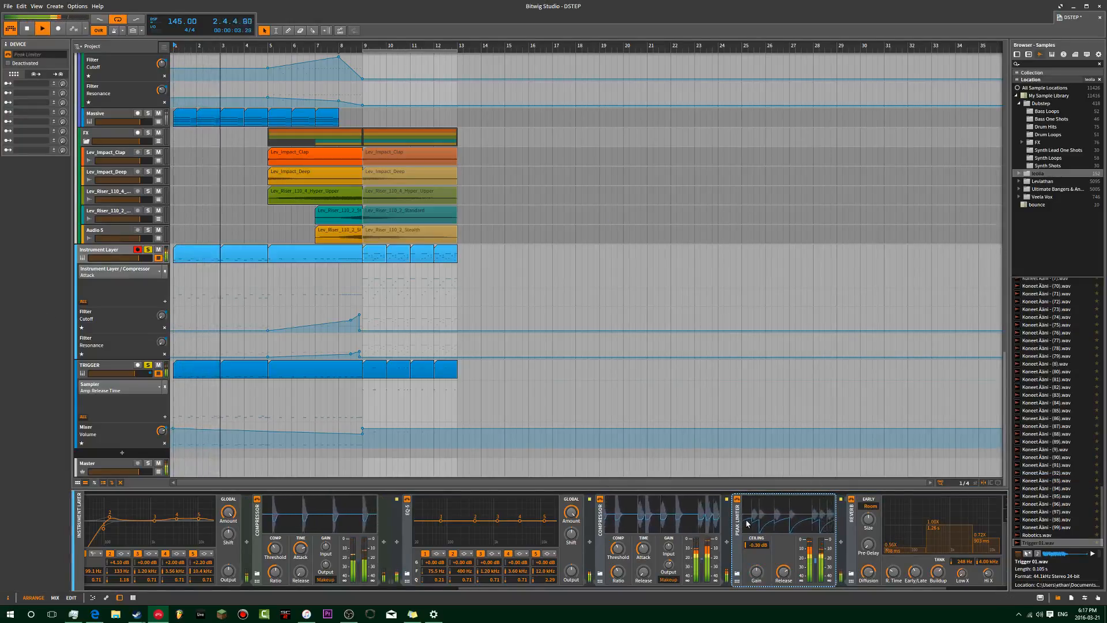
# - Play the drums through the Peak Limiter, adjust its release, and check the Instrument Layer track's peak level
pyautogui.click(785, 573)
pyautogui.press('space')
pyautogui.press('space')
pyautogui.click(123, 251)
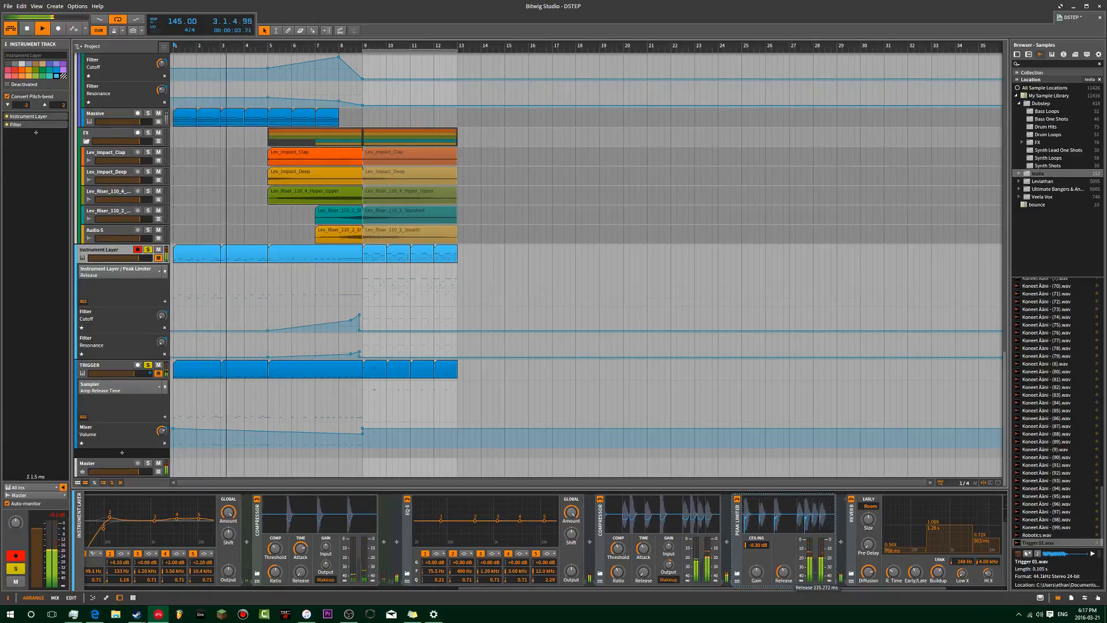
pyautogui.moveTo(781, 573)
pyautogui.press('space')
pyautogui.press('space')
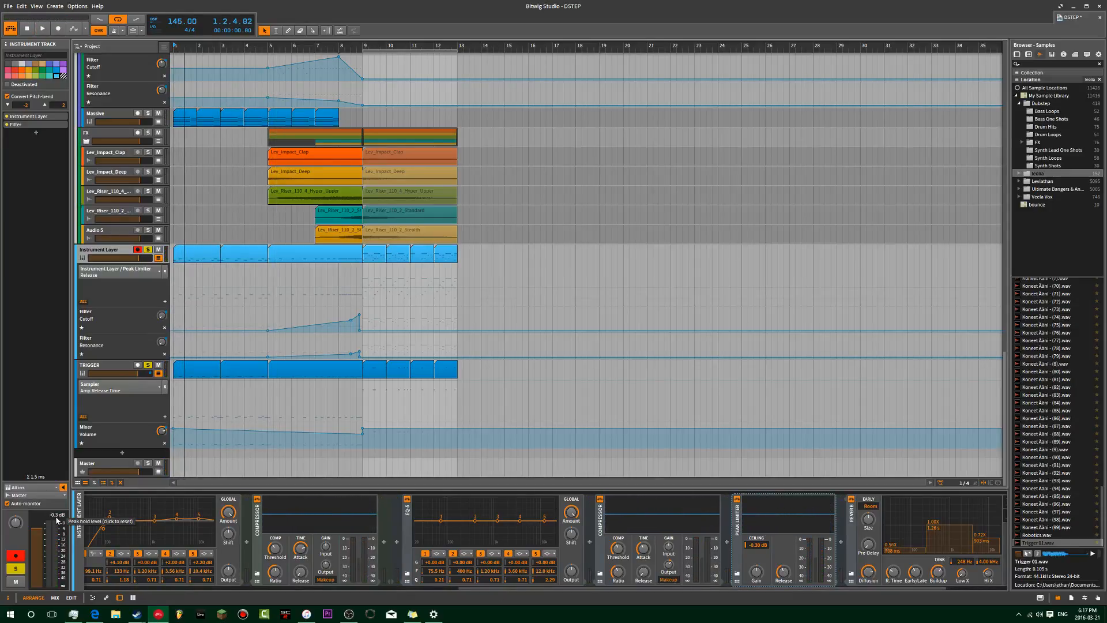
# - Compare the Instrument Layer's peak level with the Peak Limiter bypassed and switched back on during playback
pyautogui.press('space')
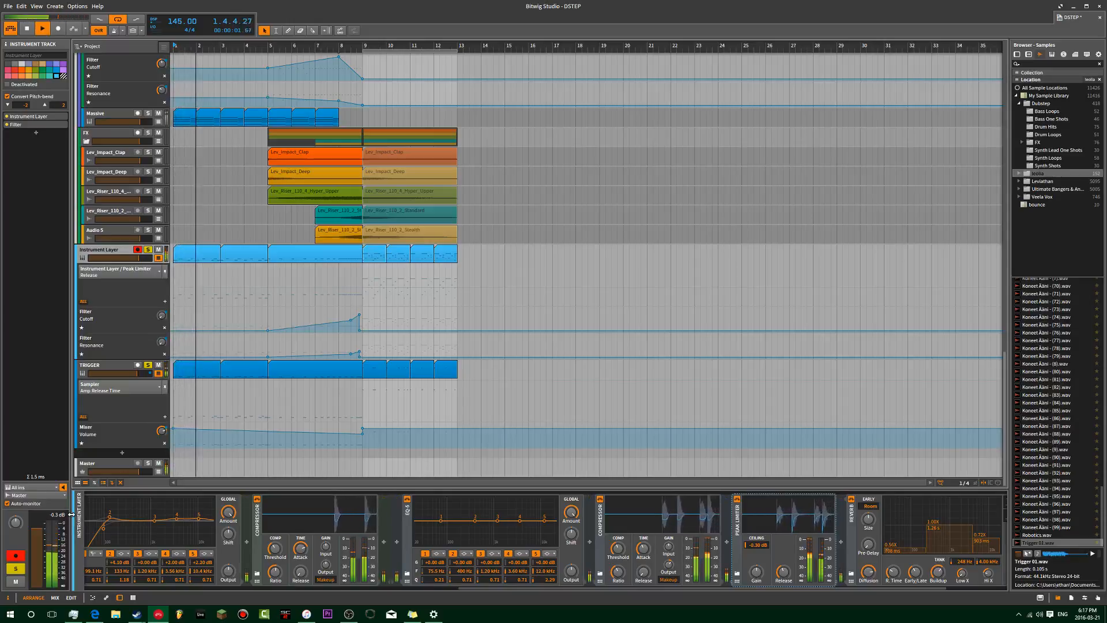
pyautogui.press('space')
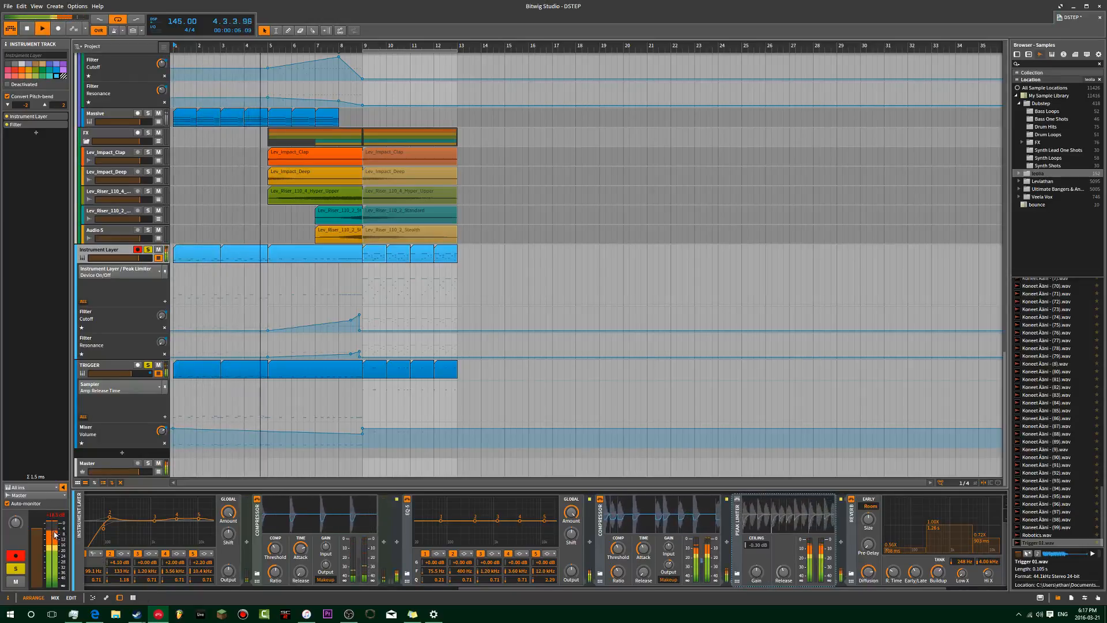
pyautogui.press('space')
pyautogui.press('space')
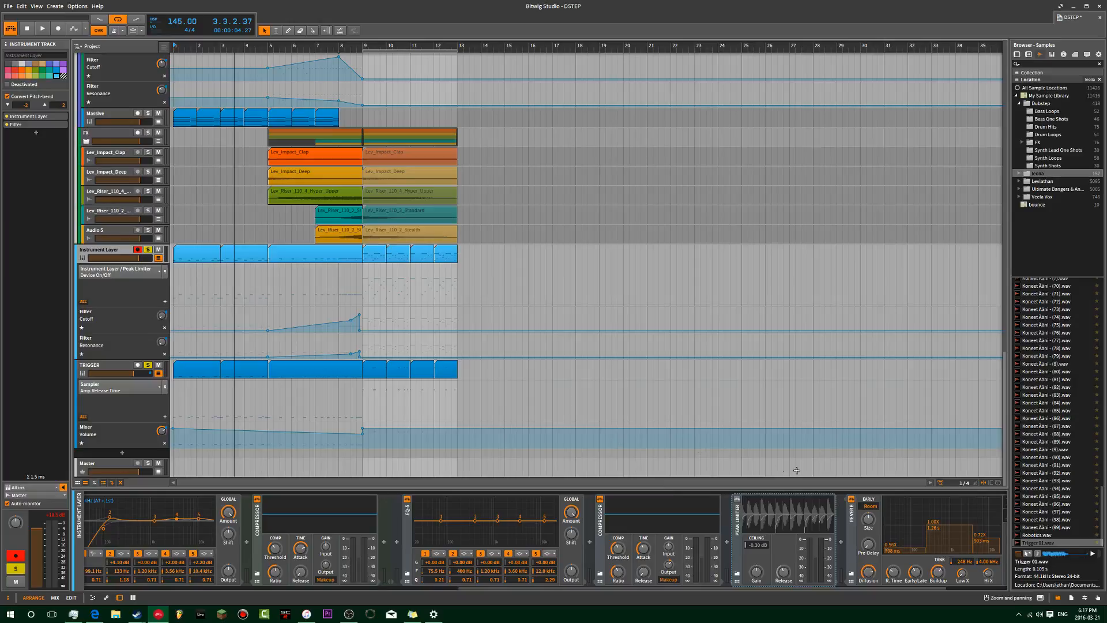
pyautogui.click(738, 527)
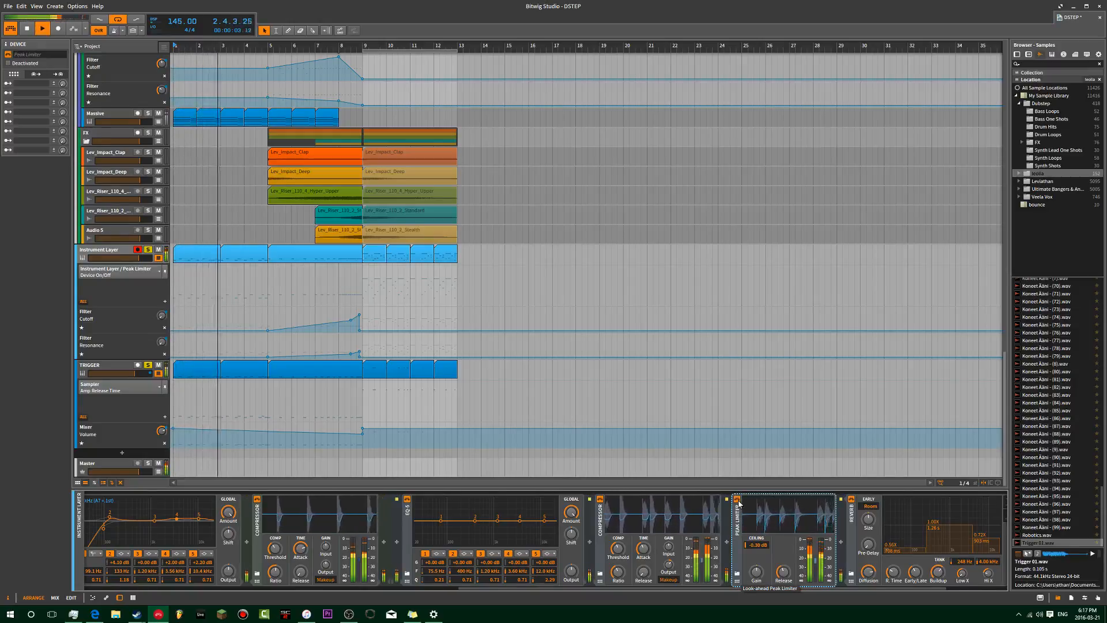
pyautogui.press('space')
pyautogui.press('space')
# - Play the Instrument Layer and TRIGGER drums from bar 9 in a closer view of the arrangement
pyautogui.click(362, 270)
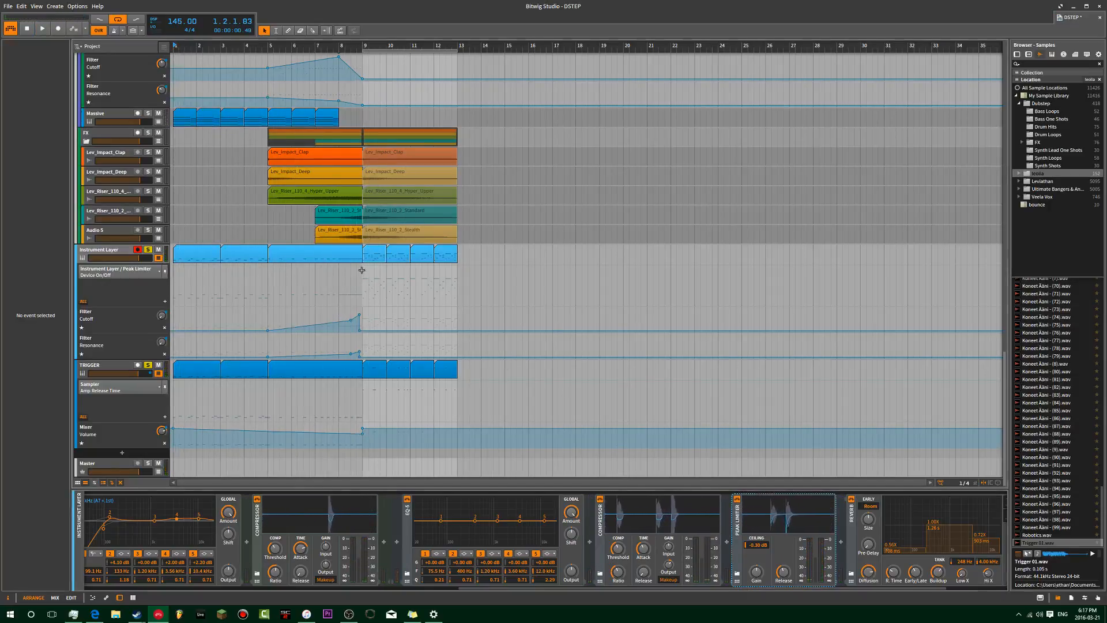
pyautogui.scroll(4, 374, 276)
pyautogui.press('space')
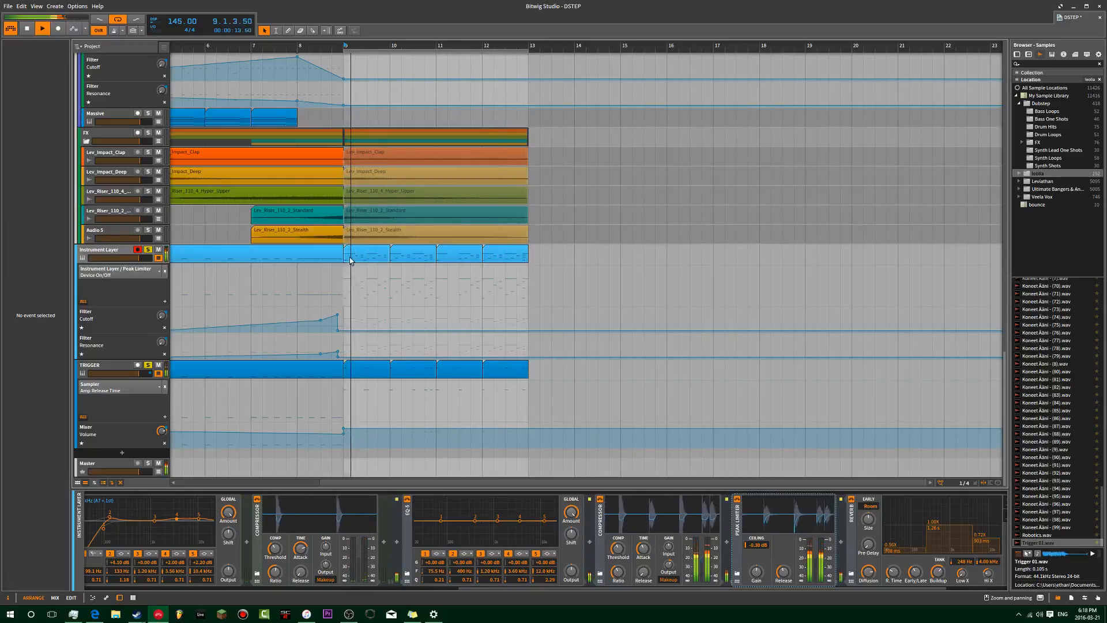
pyautogui.click(350, 260)
pyautogui.press('space')
# - Open the Instrument Layer clip at bar 9 in the full-size note editor, framing its notes
pyautogui.doubleClick(372, 253)
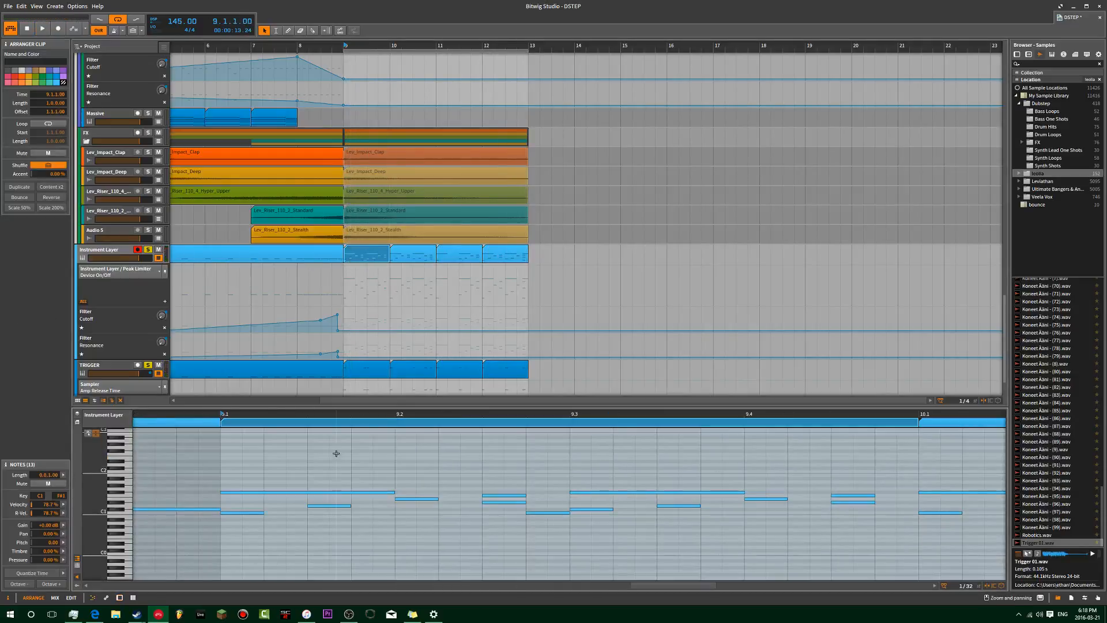
pyautogui.moveTo(95, 499); pyautogui.dragTo(138, 495)
pyautogui.moveTo(475, 414); pyautogui.dragTo(461, 414)
pyautogui.moveTo(461, 495); pyautogui.dragTo(340, 504)
pyautogui.press('Tab')
pyautogui.moveTo(339, 293)
pyautogui.mouseDown()
pyautogui.moveTo(289, 293)
pyautogui.moveTo(339, 273)
pyautogui.moveTo(330, 284)
pyautogui.mouseUp()
# - Examine the long F#1 notes in bars 9 and 10 of the drum pattern
pyautogui.click(215, 222)
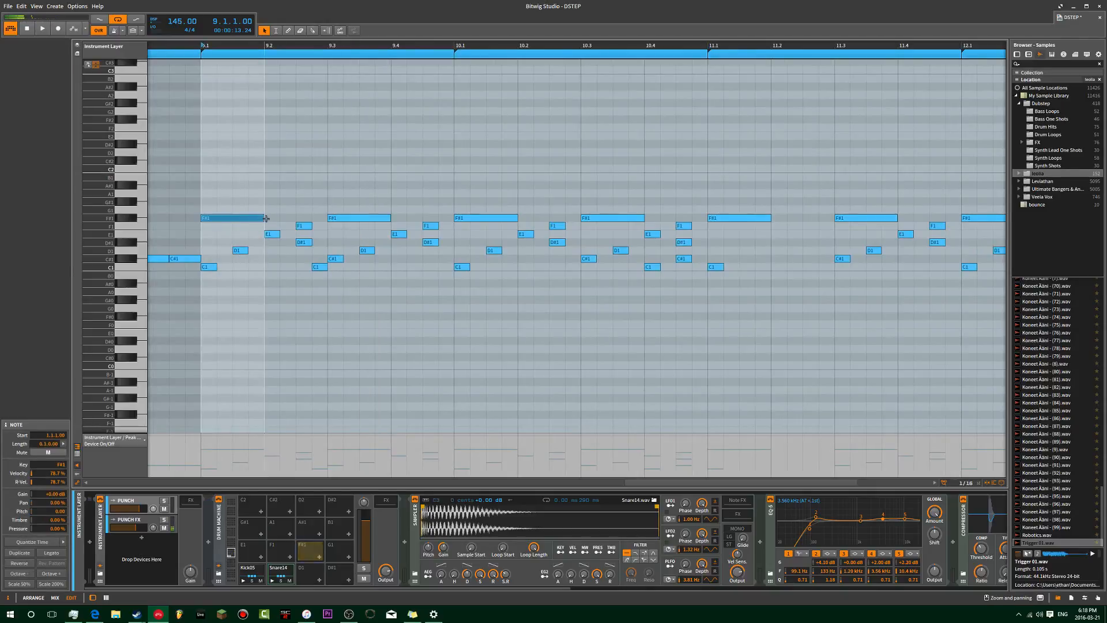
pyautogui.click(278, 218)
pyautogui.click(232, 217)
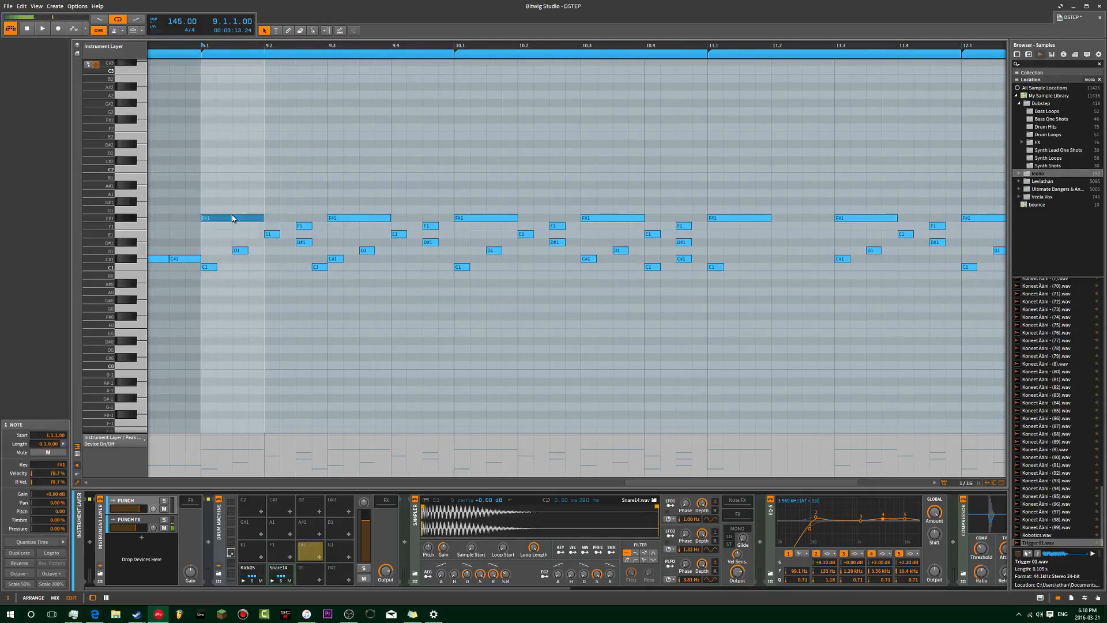
pyautogui.click(346, 219)
pyautogui.click(258, 219)
pyautogui.click(461, 219)
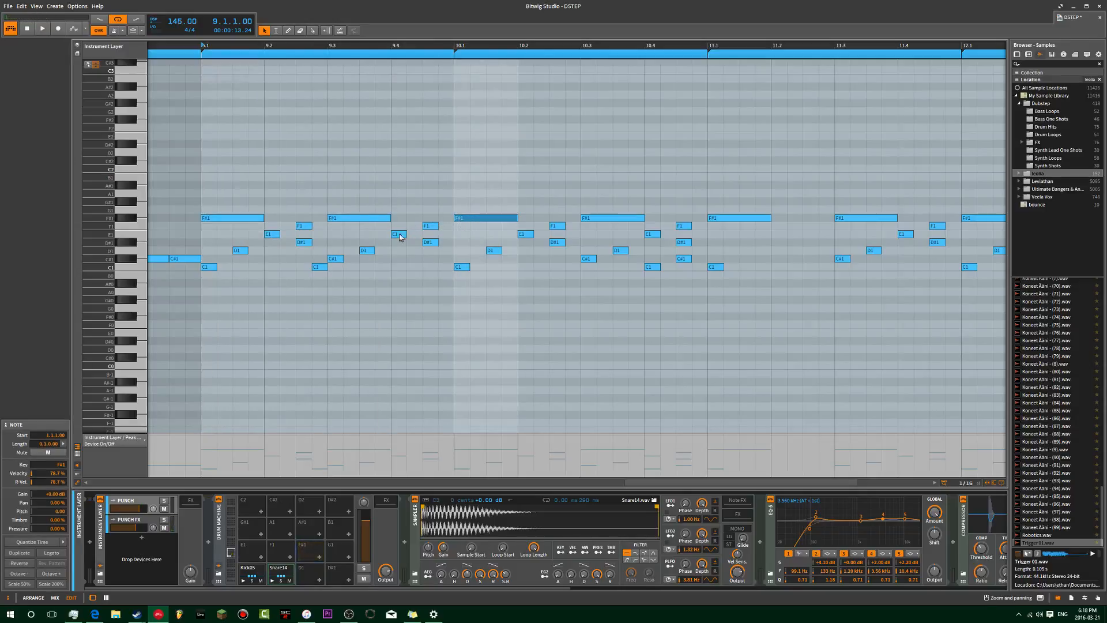
# - Audition the C1, C#1, D1, E1, F1 and D#1 notes in bar 9, and play the pattern
pyautogui.click(210, 268)
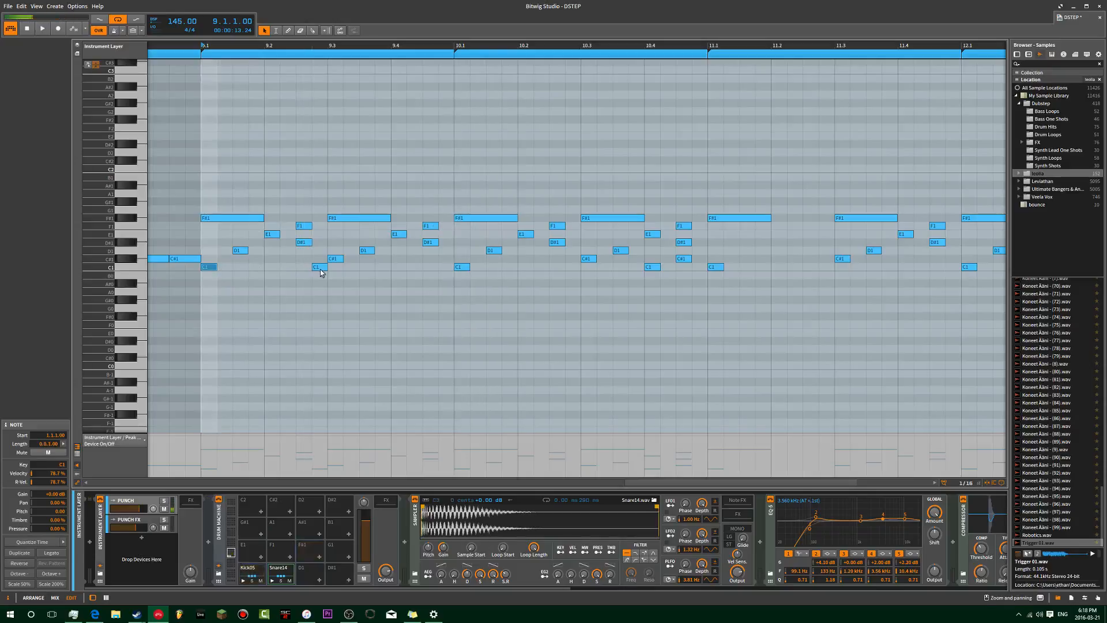
pyautogui.click(334, 259)
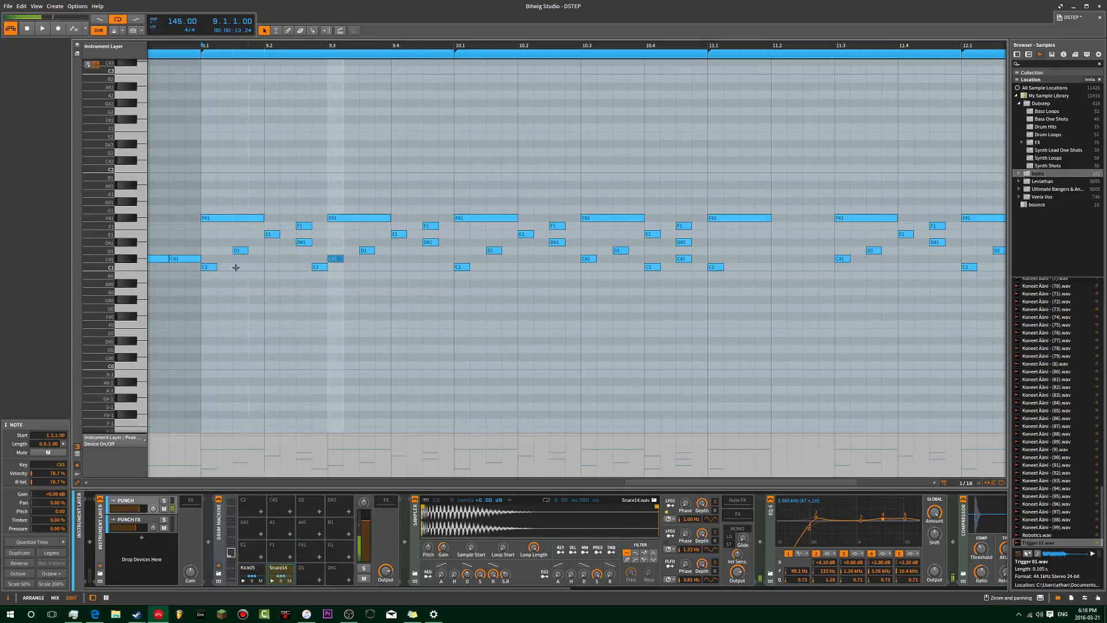
pyautogui.click(210, 266)
pyautogui.click(240, 250)
pyautogui.click(267, 241)
pyautogui.click(271, 234)
pyautogui.click(304, 226)
pyautogui.click(307, 230)
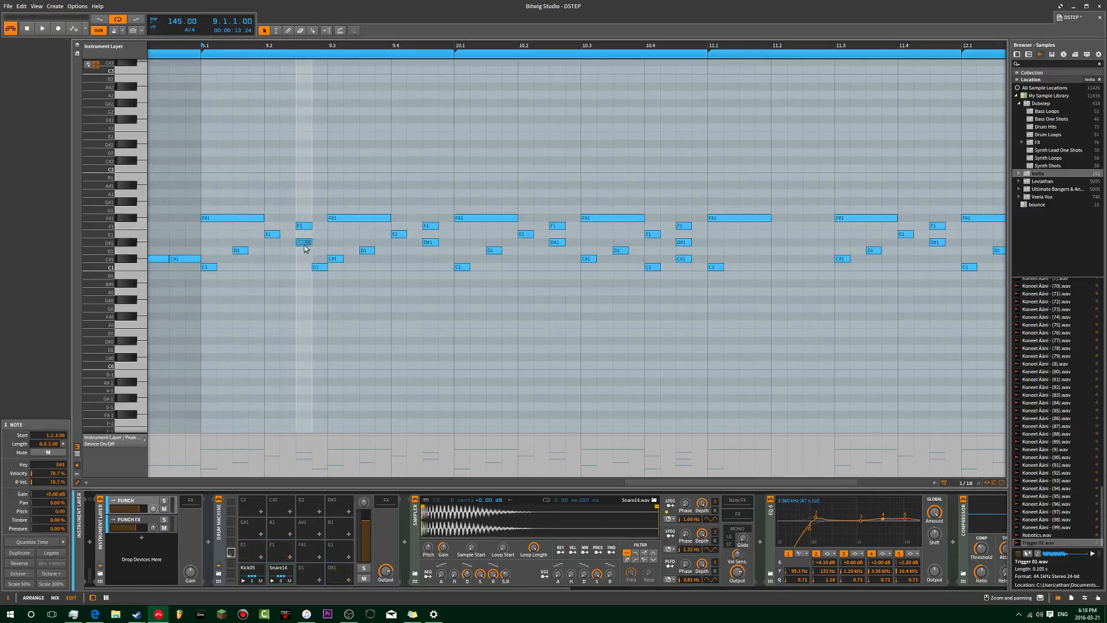
pyautogui.press('space')
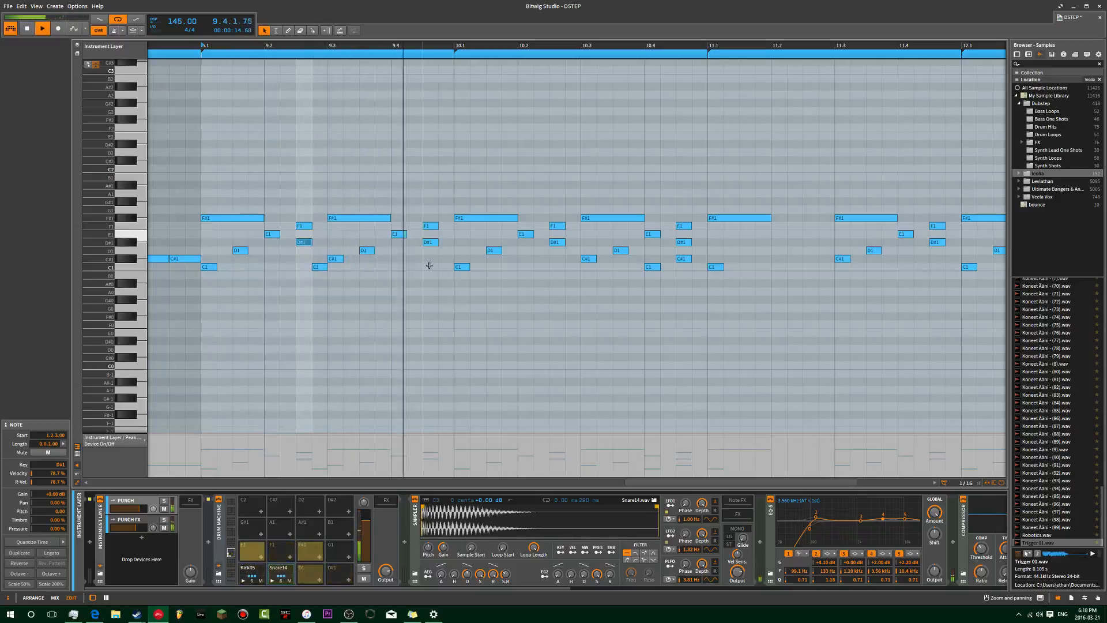
# - Go through the D1, E1 and F1 notes in the first half of bar 9 once more
pyautogui.click(239, 252)
pyautogui.click(273, 235)
pyautogui.click(303, 226)
pyautogui.click(240, 251)
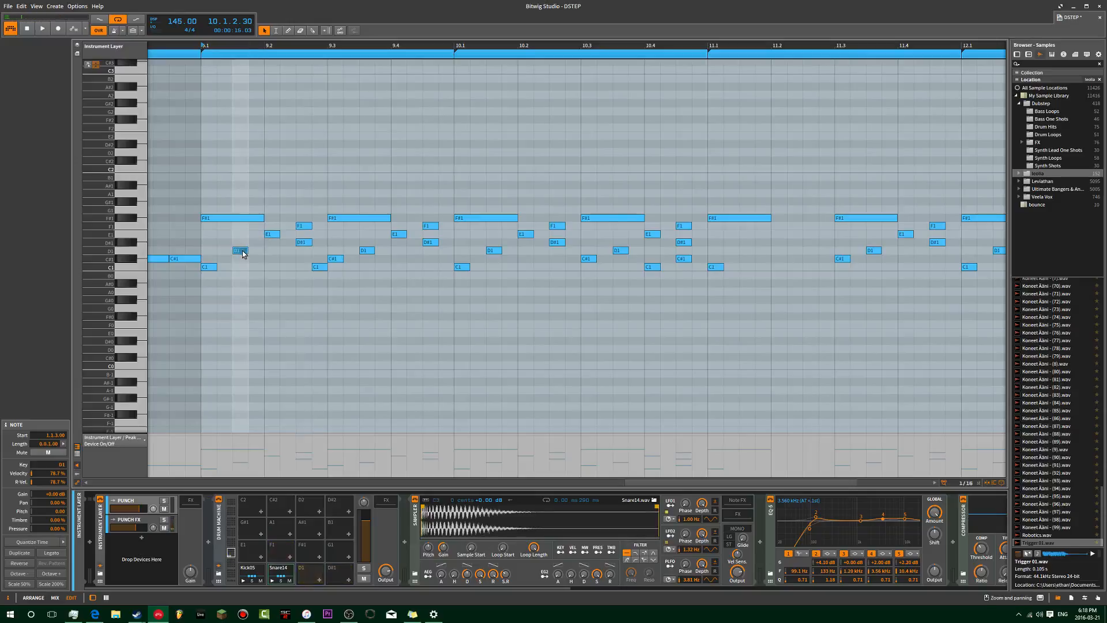
pyautogui.click(274, 235)
pyautogui.click(303, 226)
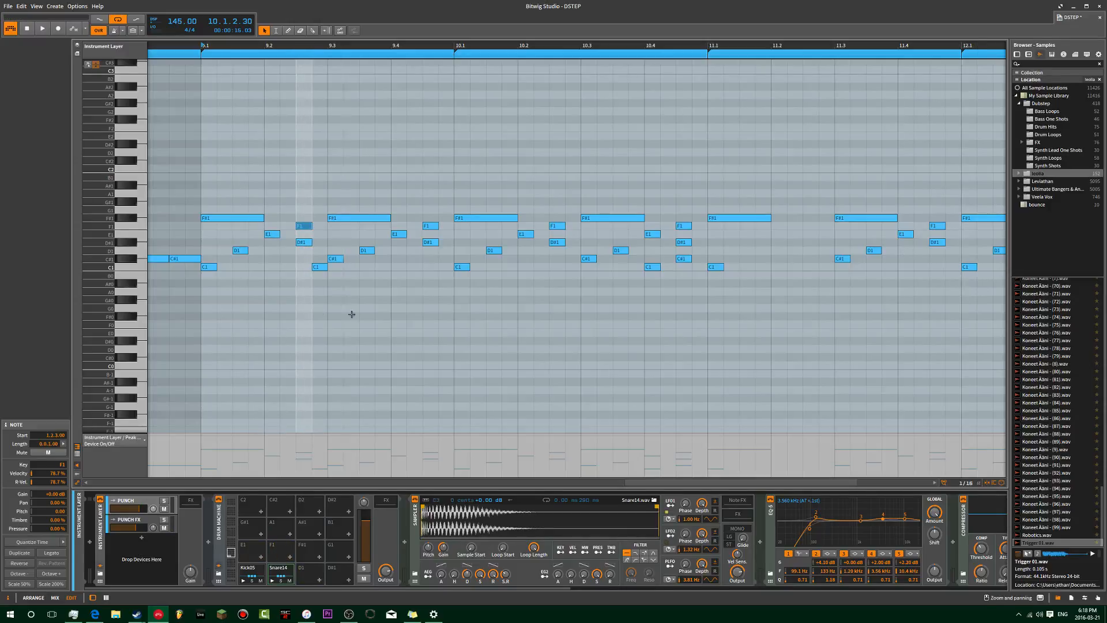
# - Delete the D#1 note under the first F1 in bar 9, draw it again, and start playback
pyautogui.doubleClick(308, 246)
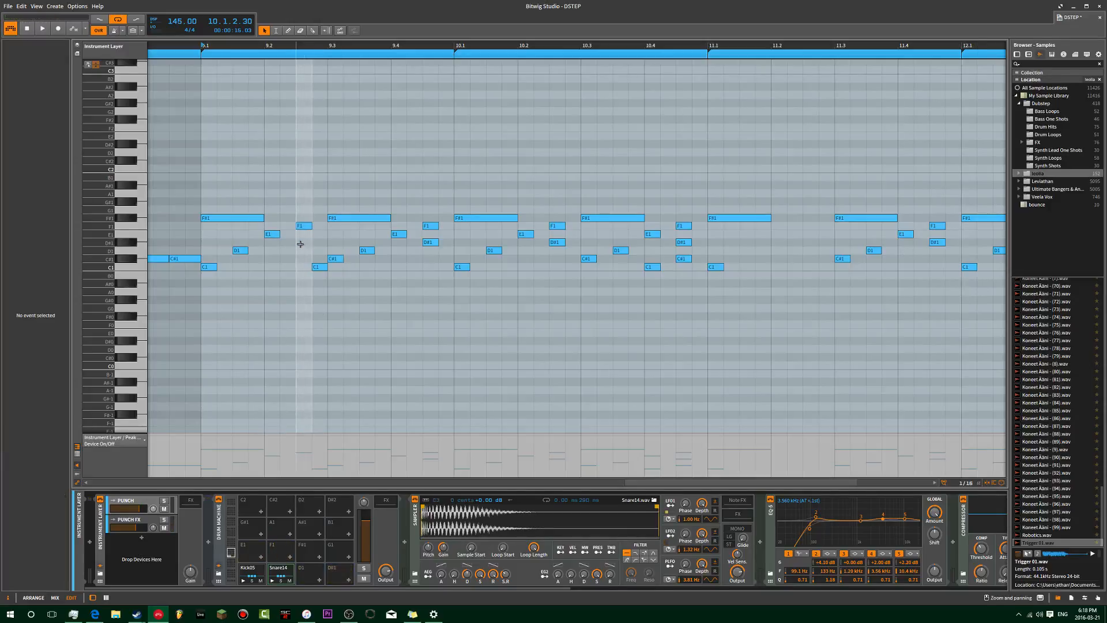
pyautogui.doubleClick(300, 244)
pyautogui.press('space')
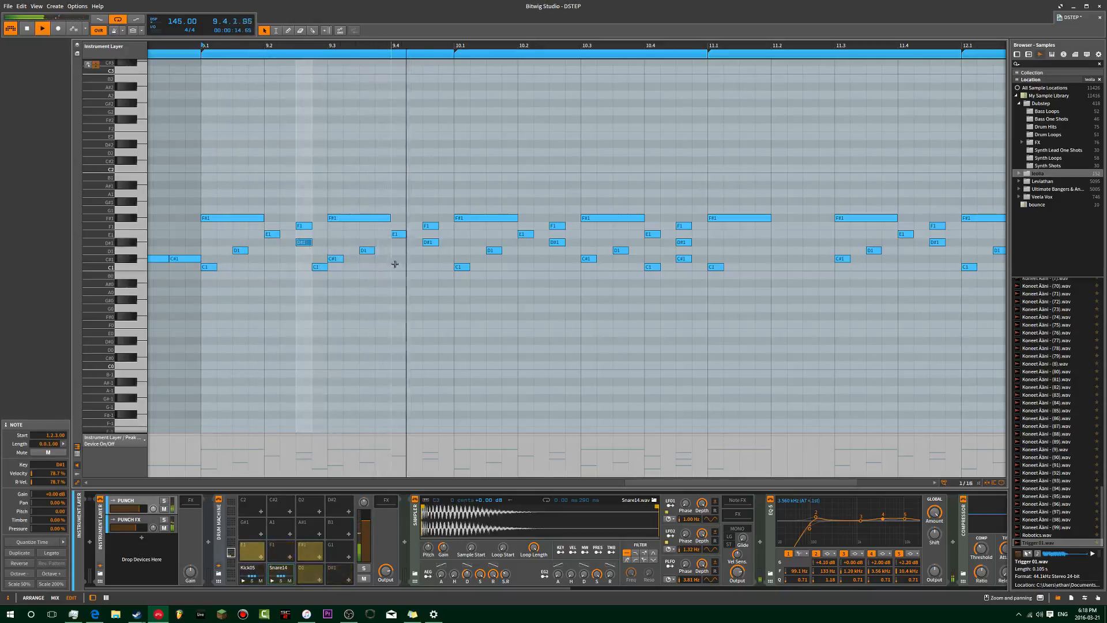
# - Play the drum pattern repeatedly from bar 9 and follow its notes through to the end of bar 12
pyautogui.press('space')
pyautogui.click(678, 233)
pyautogui.press('space')
pyautogui.press('space')
pyautogui.press('space')
pyautogui.press('space')
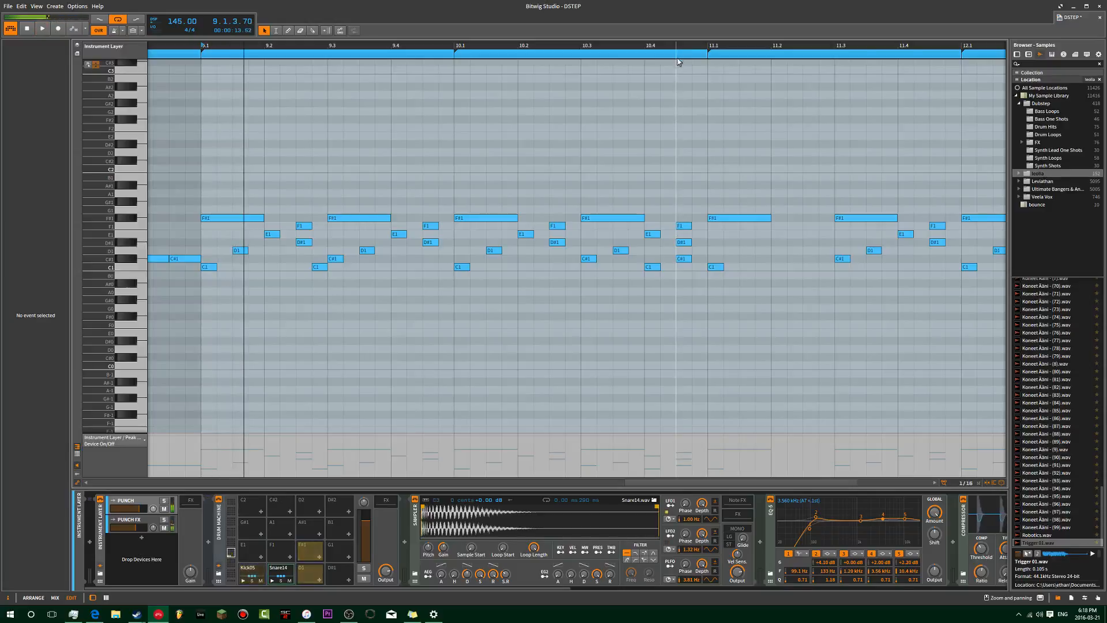
pyautogui.click(235, 219)
pyautogui.press('space')
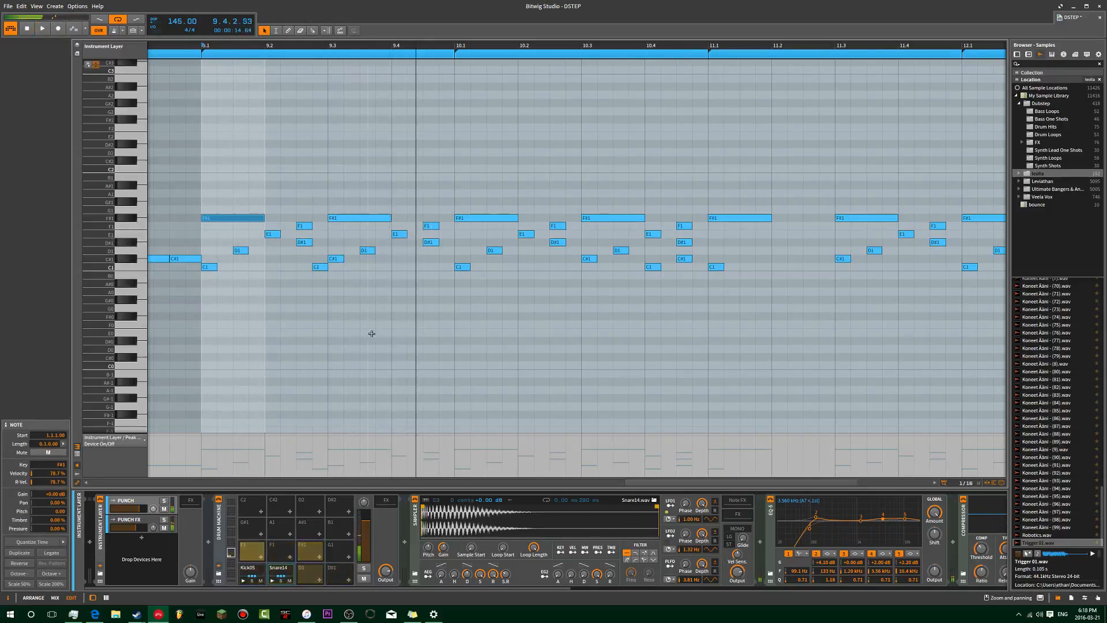
pyautogui.press('space')
pyautogui.press('space')
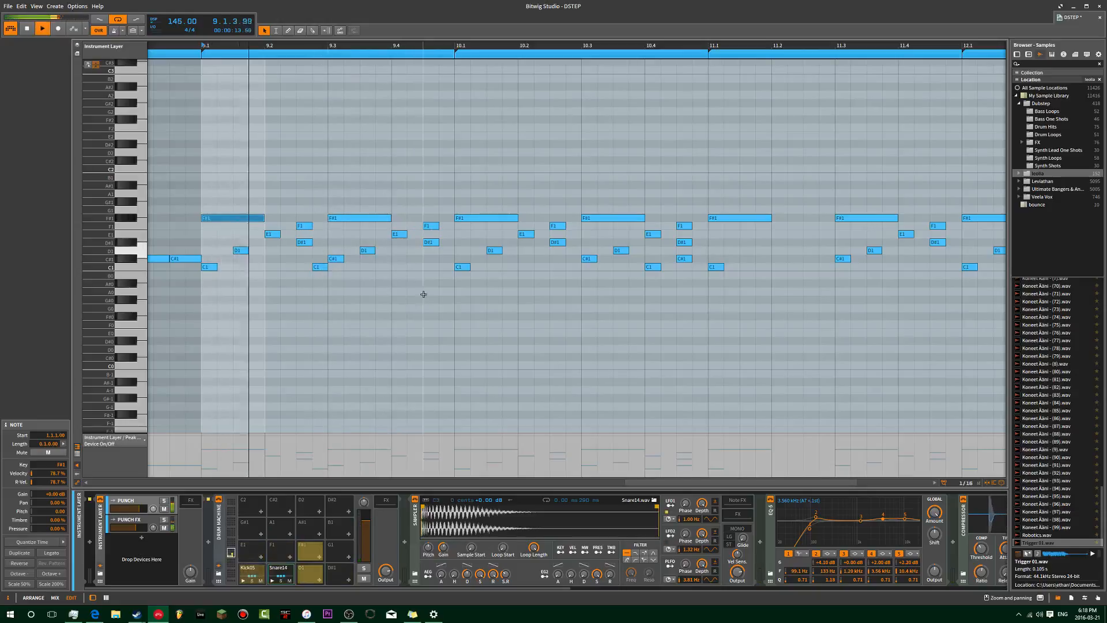
pyautogui.moveTo(526, 306); pyautogui.dragTo(384, 313)
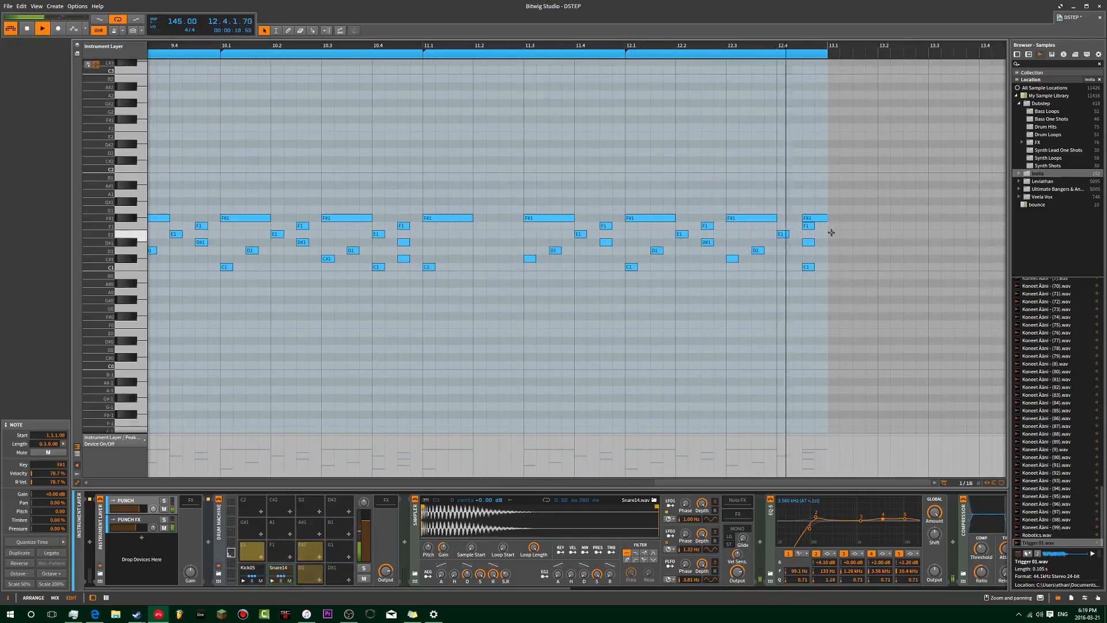
# - Return to the arrangement and take the Instrument Layer and TRIGGER tracks off solo
pyautogui.press('Tab')
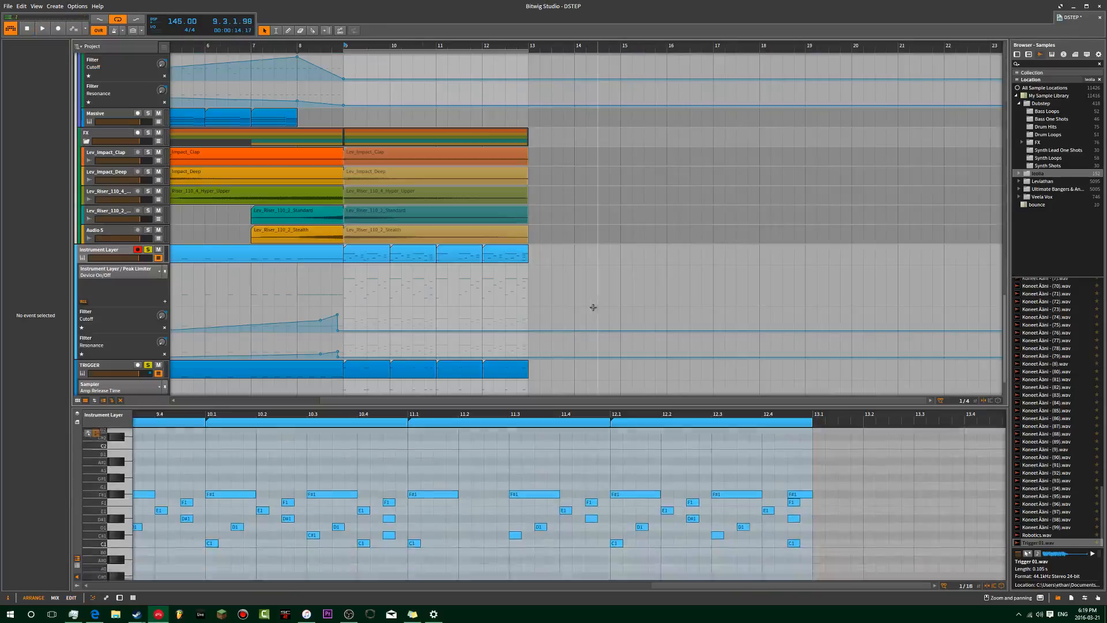
pyautogui.scroll(-3, 371, 296)
pyautogui.scroll(1, 142, 203)
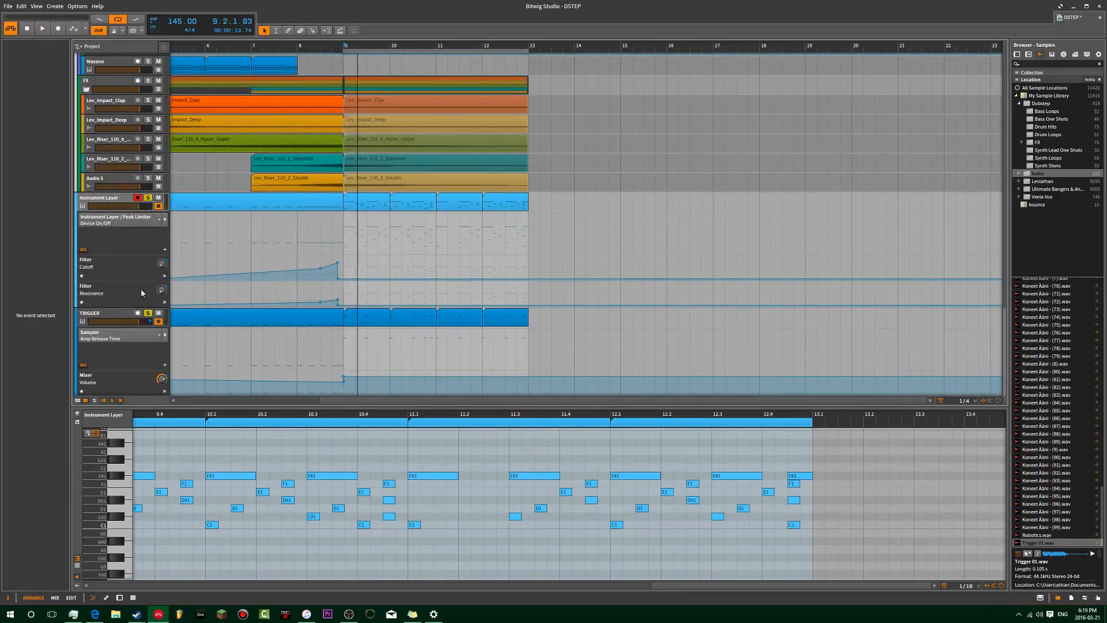
pyautogui.scroll(3, 327, 193)
# - Unmute the five FX clips starting at bar 9, from Lev_Impact_Clap to Audio 5, and play from bar 7
pyautogui.click(380, 161)
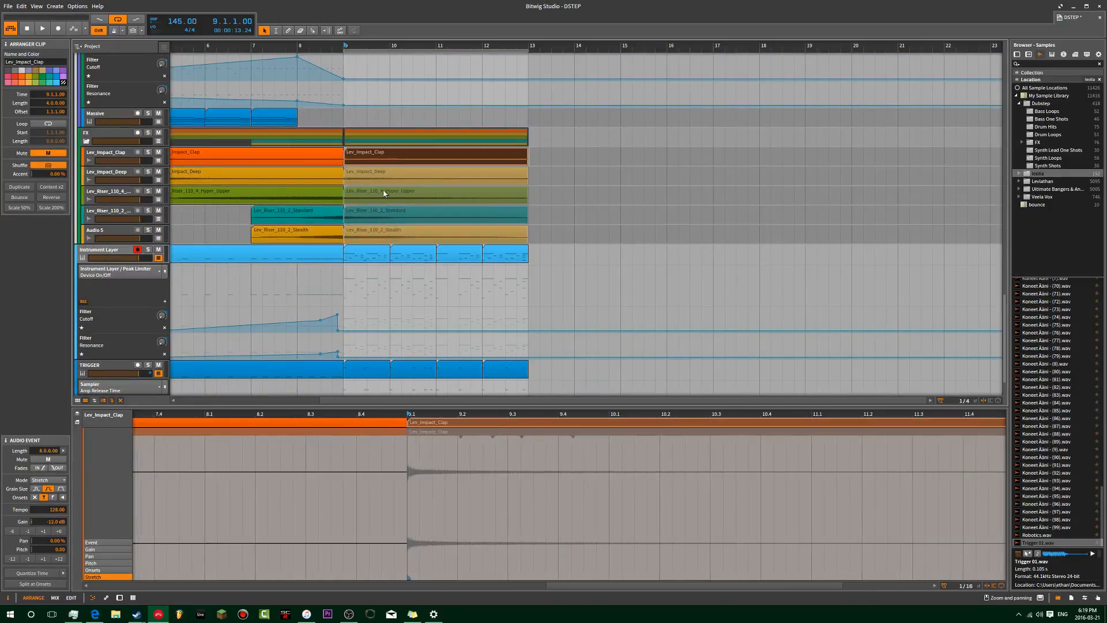
pyautogui.keyDown('shift'); pyautogui.click(382, 238); pyautogui.keyUp('shift')
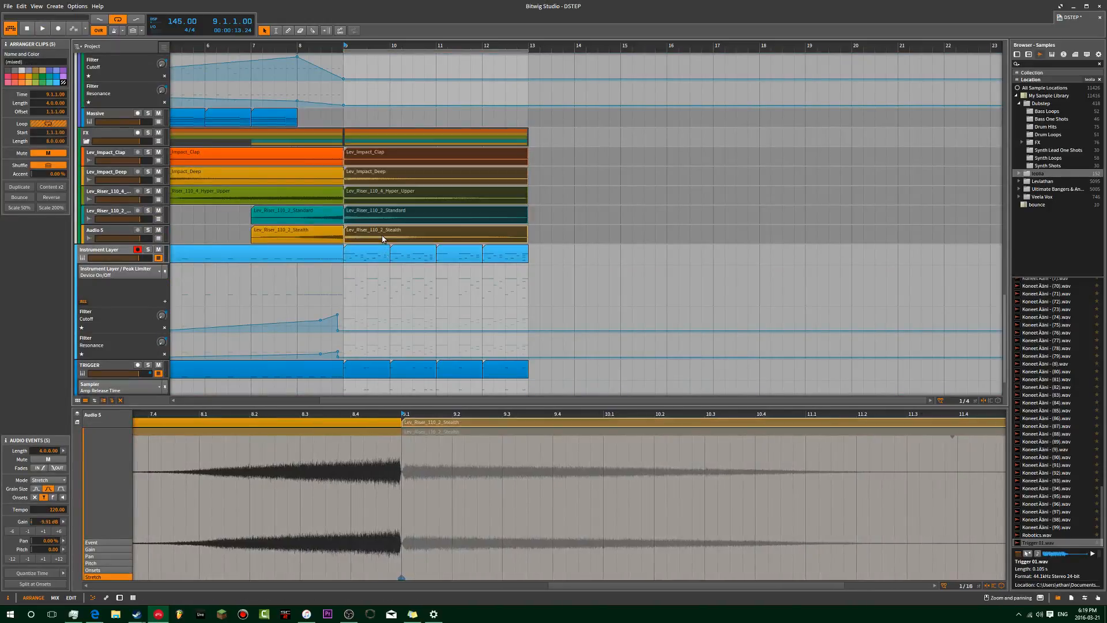
pyautogui.press('m')
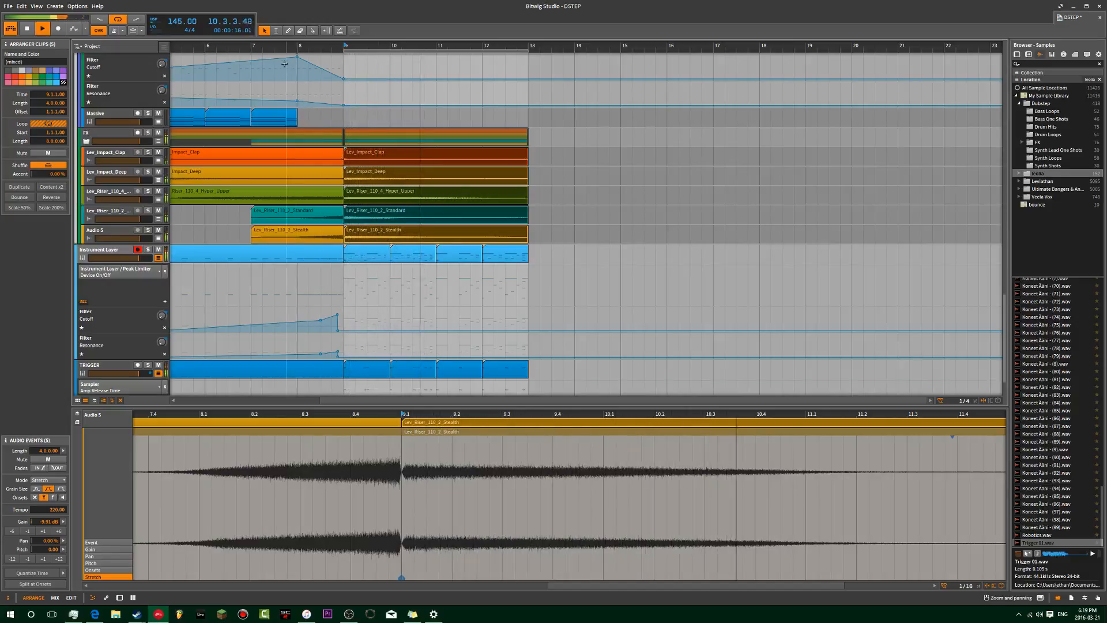
pyautogui.click(253, 46)
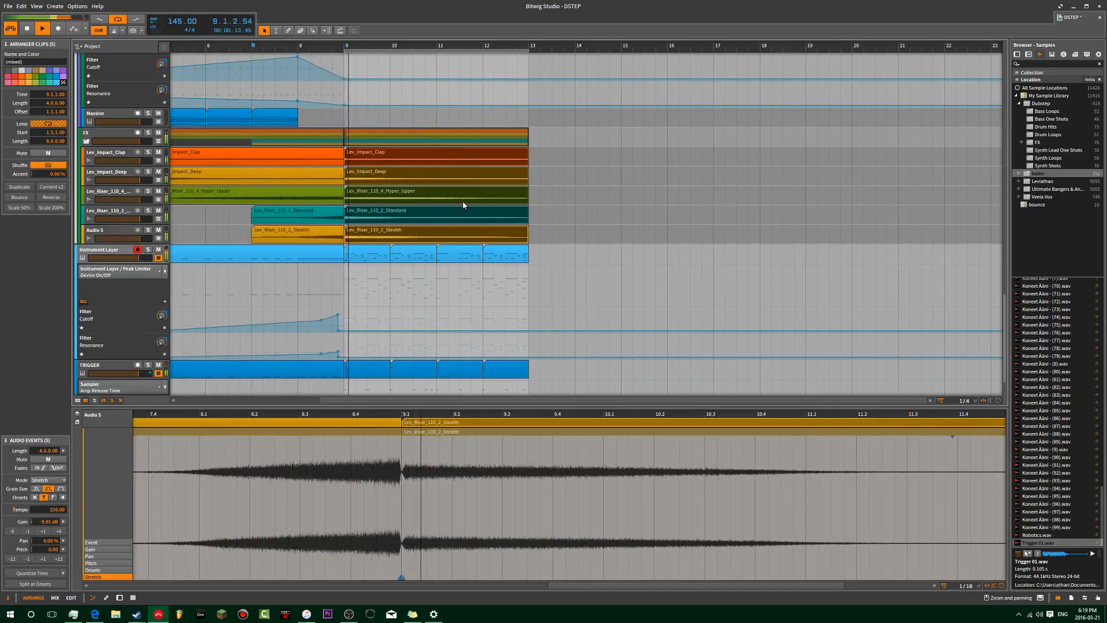
# - Delete the blue Massive track's clips from bar 5 through bar 7
pyautogui.scroll(2, 311, 123)
pyautogui.click(283, 168)
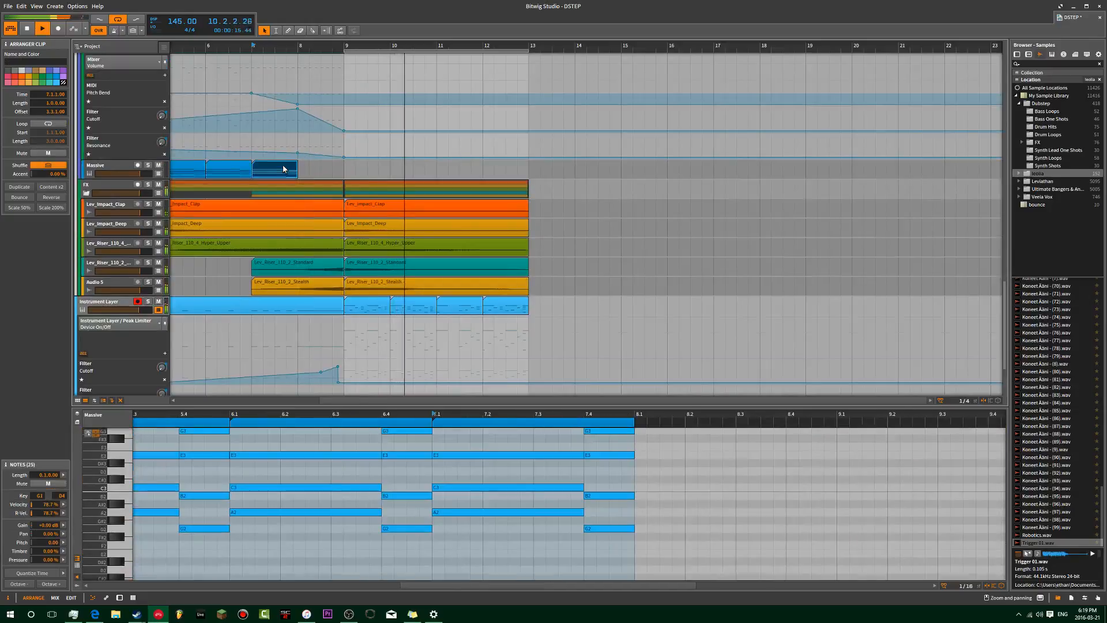
pyautogui.press('Delete')
pyautogui.scroll(-5, 283, 165)
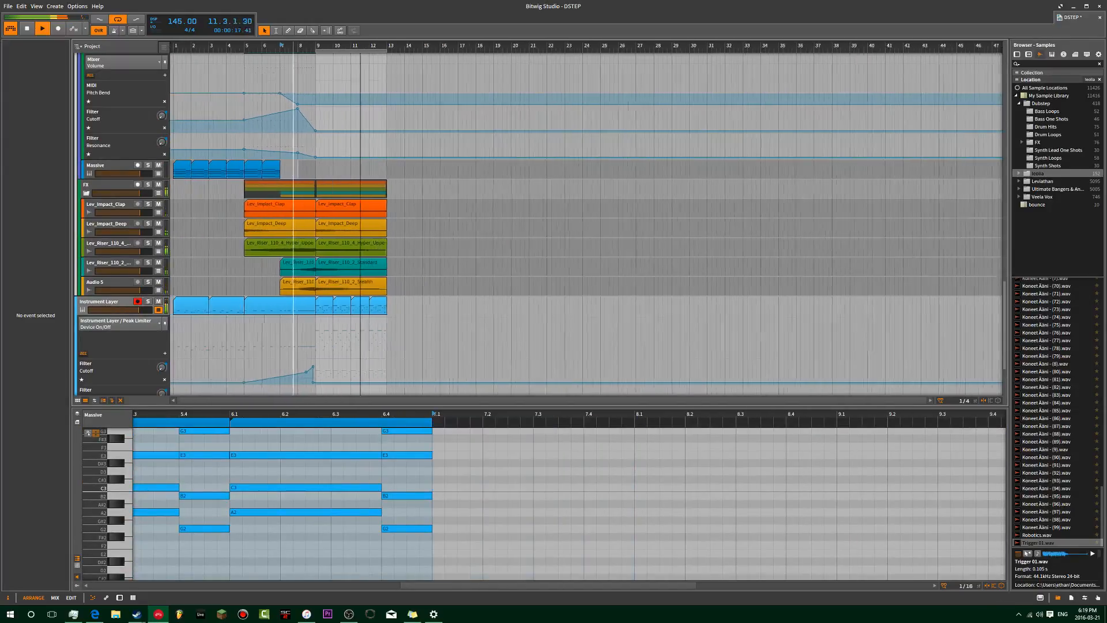
pyautogui.click(266, 169)
pyautogui.press('Delete')
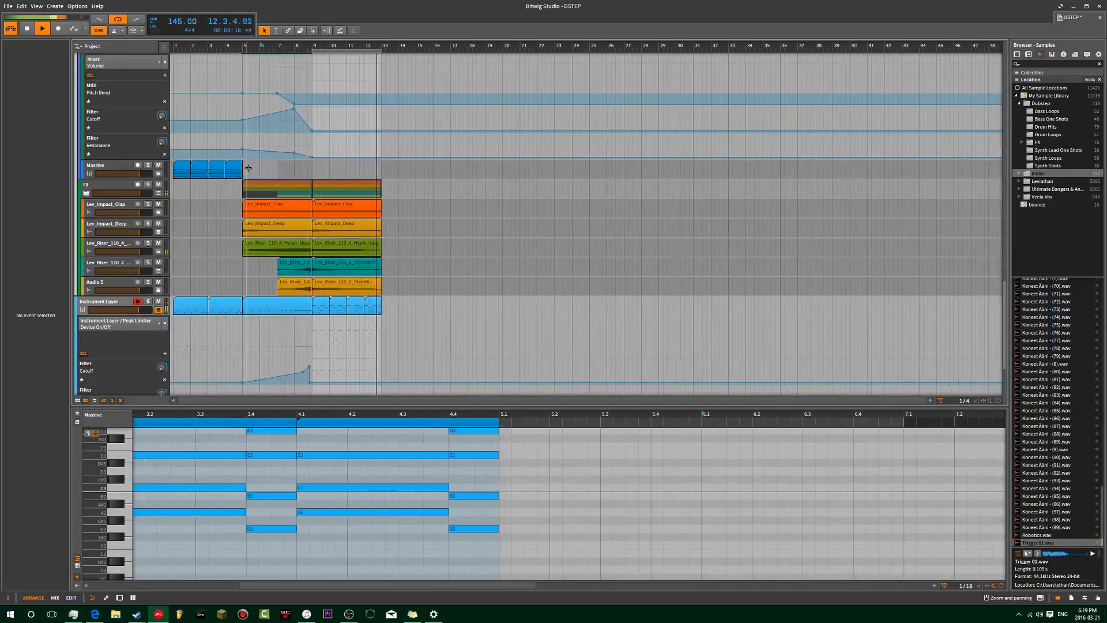
# - Play the arrangement from bar 7 through to the end of bar 12 and look over the synth and automation lanes
pyautogui.press('space')
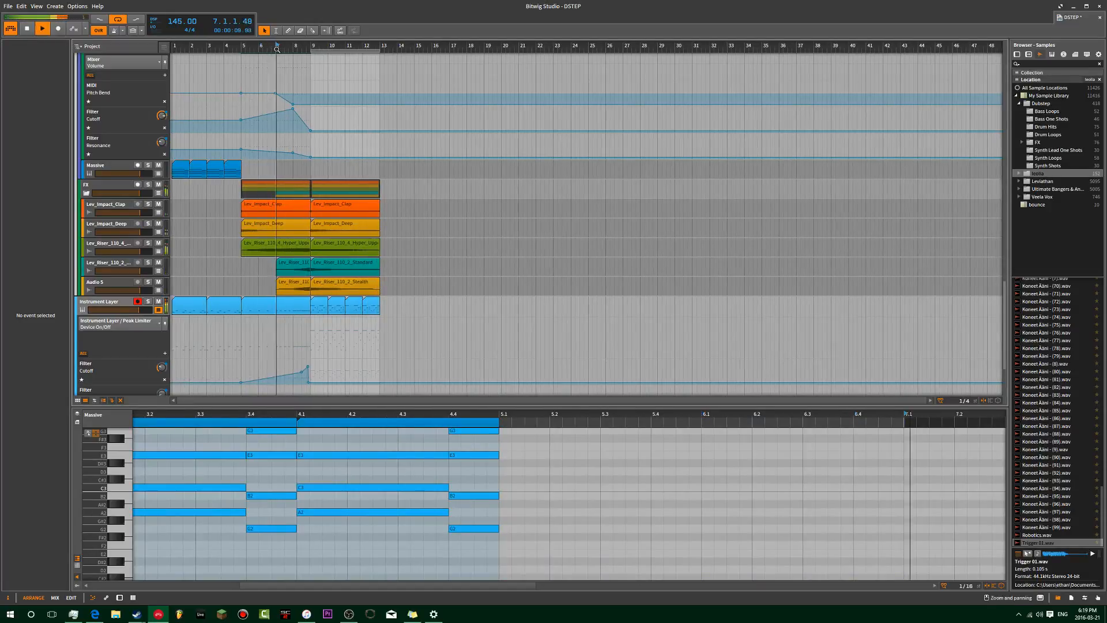
pyautogui.scroll(3, 274, 49)
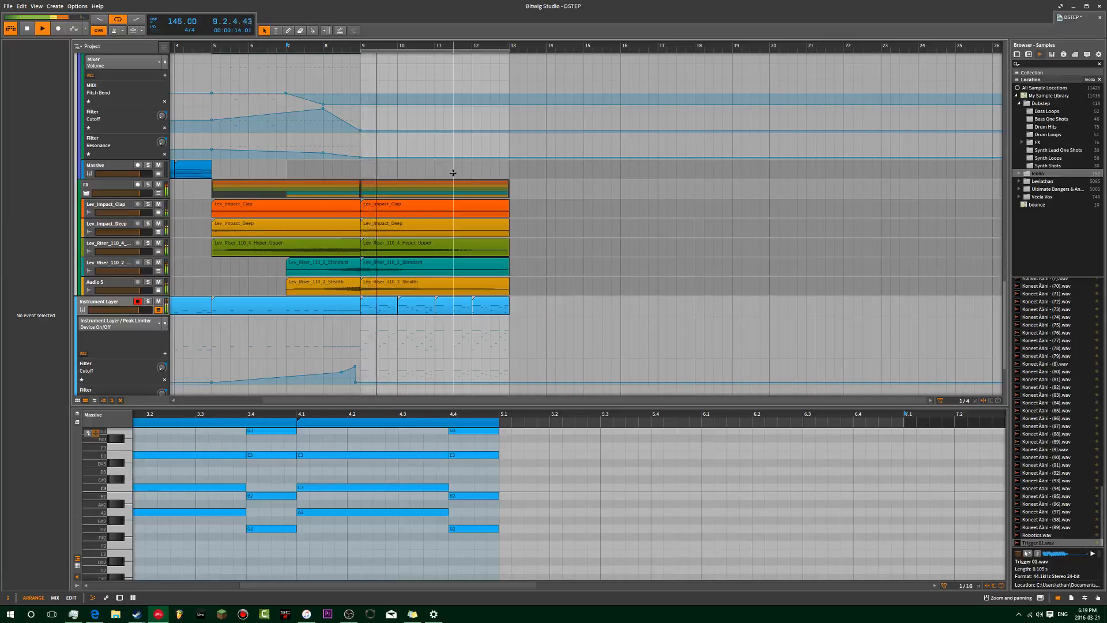
pyautogui.scroll(5, 392, 111)
pyautogui.scroll(-6, 404, 127)
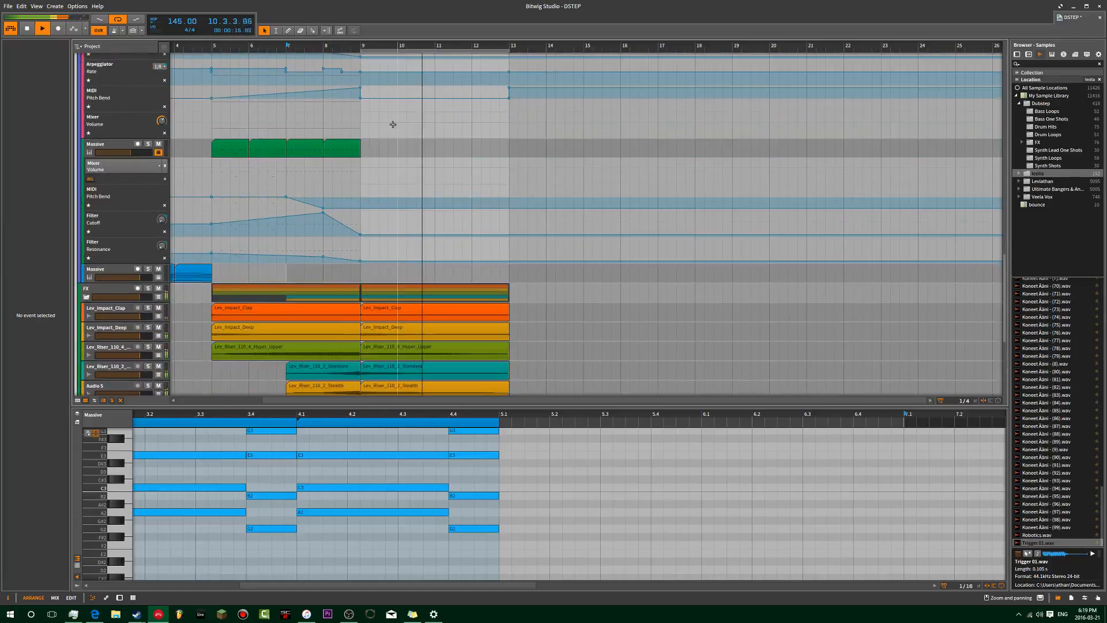
pyautogui.moveTo(473, 118); pyautogui.dragTo(452, 120)
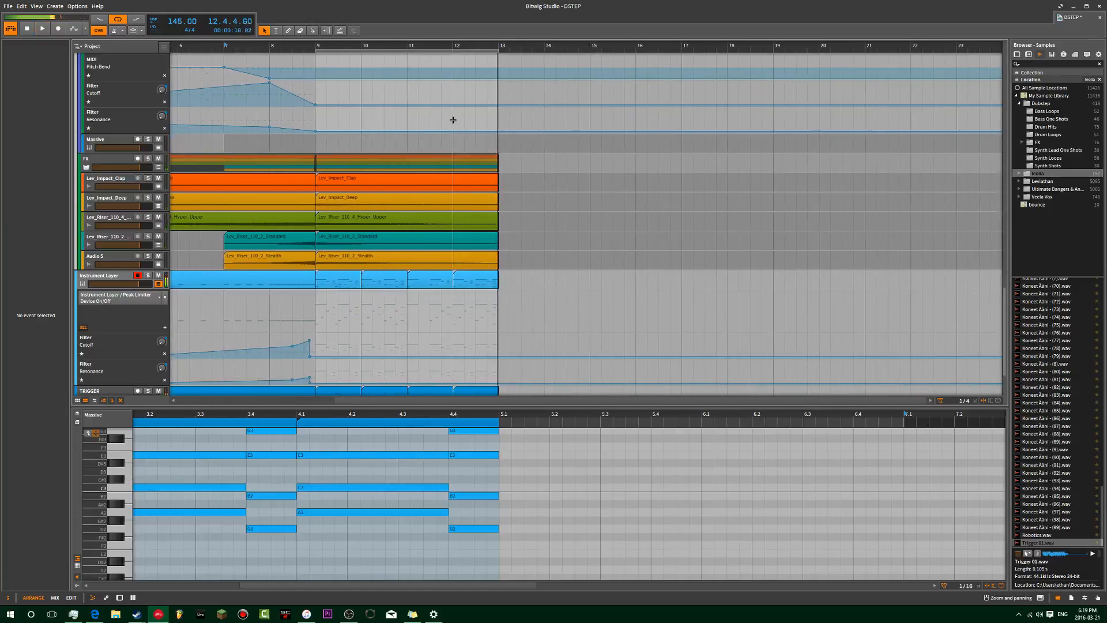
# - Mute the five FX clips starting at bar 9, from Lev_Impact_Clap to Audio 5, and unmute them again
pyautogui.click(339, 259)
pyautogui.click(358, 186)
pyautogui.keyDown('shift'); pyautogui.click(357, 187); pyautogui.keyUp('shift')
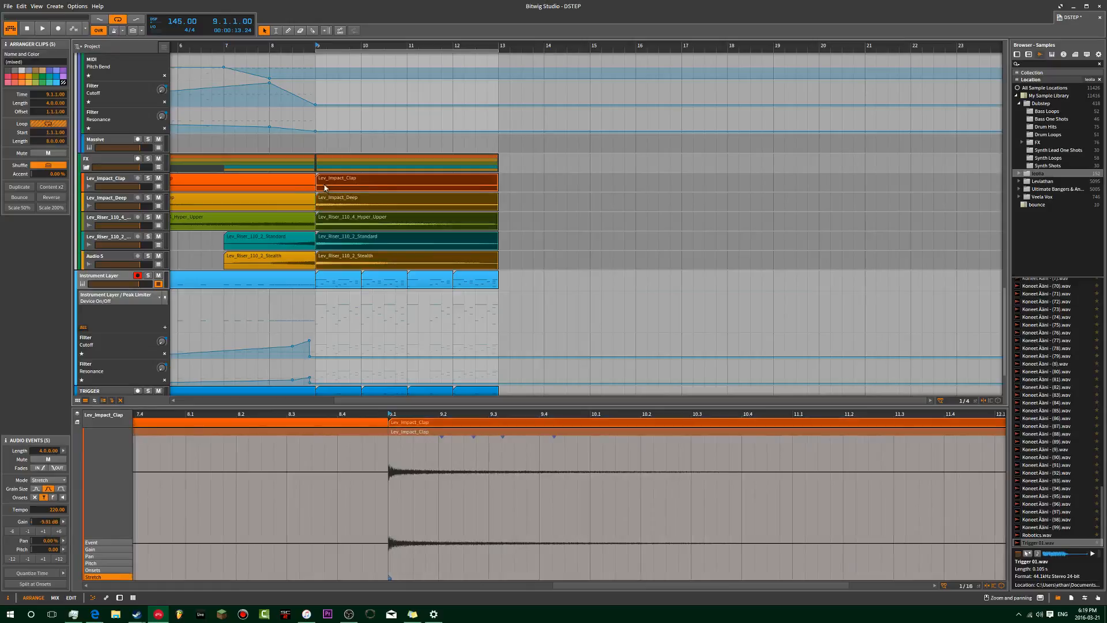
pyautogui.click(548, 200)
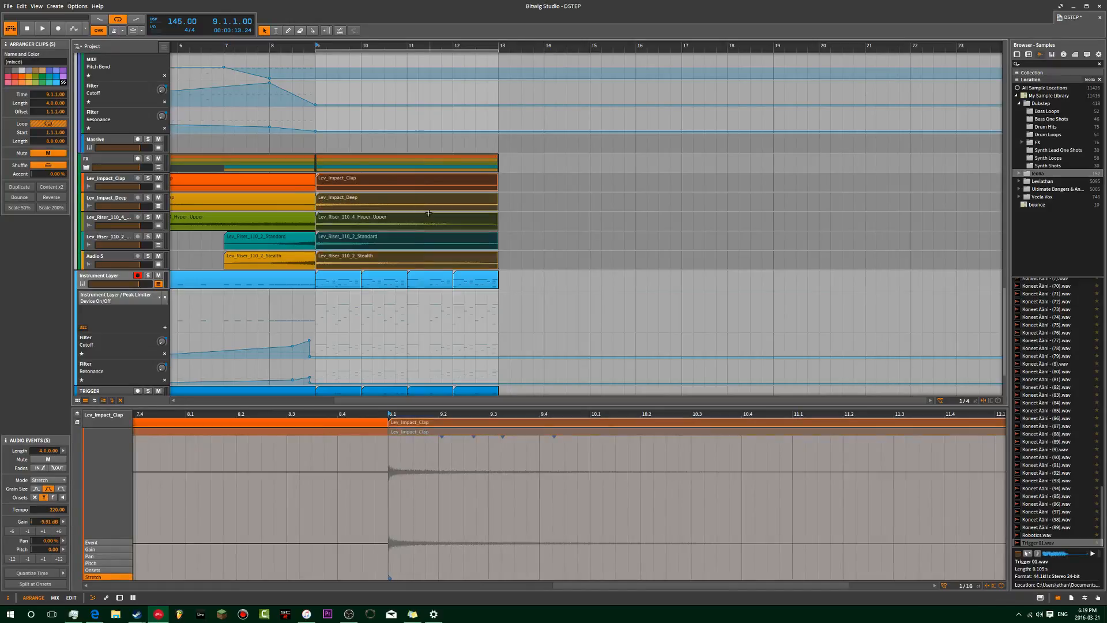
pyautogui.click(348, 184)
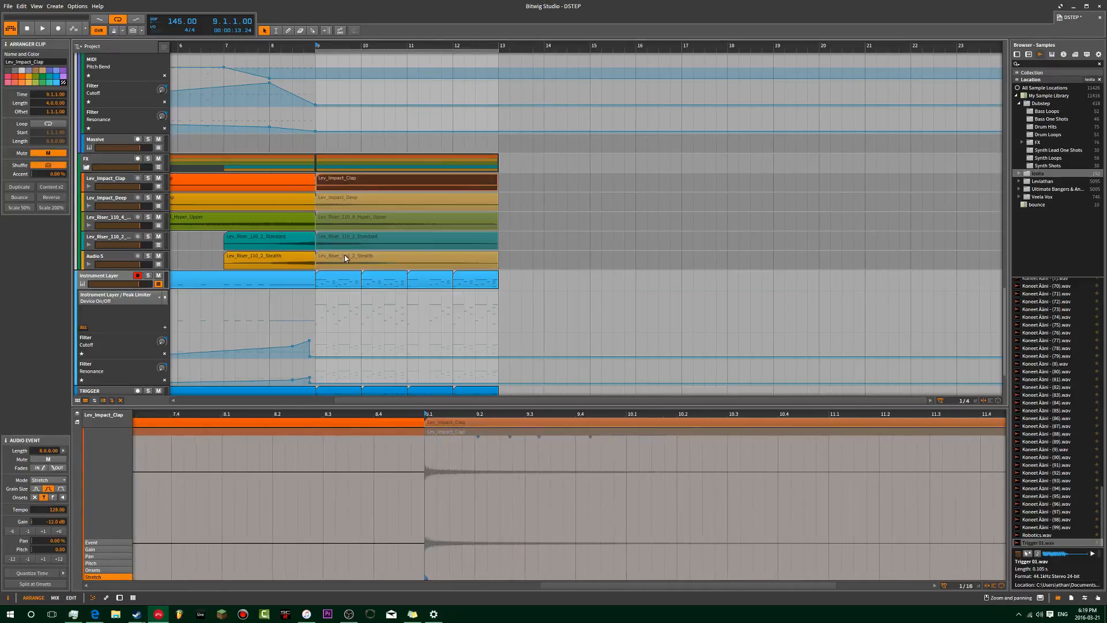
pyautogui.keyDown('shift'); pyautogui.click(345, 255); pyautogui.keyUp('shift')
pyautogui.hotkey('alt', 'm')
# - Solo the FX group and play its impacts and risers from bar 9
pyautogui.click(99, 160)
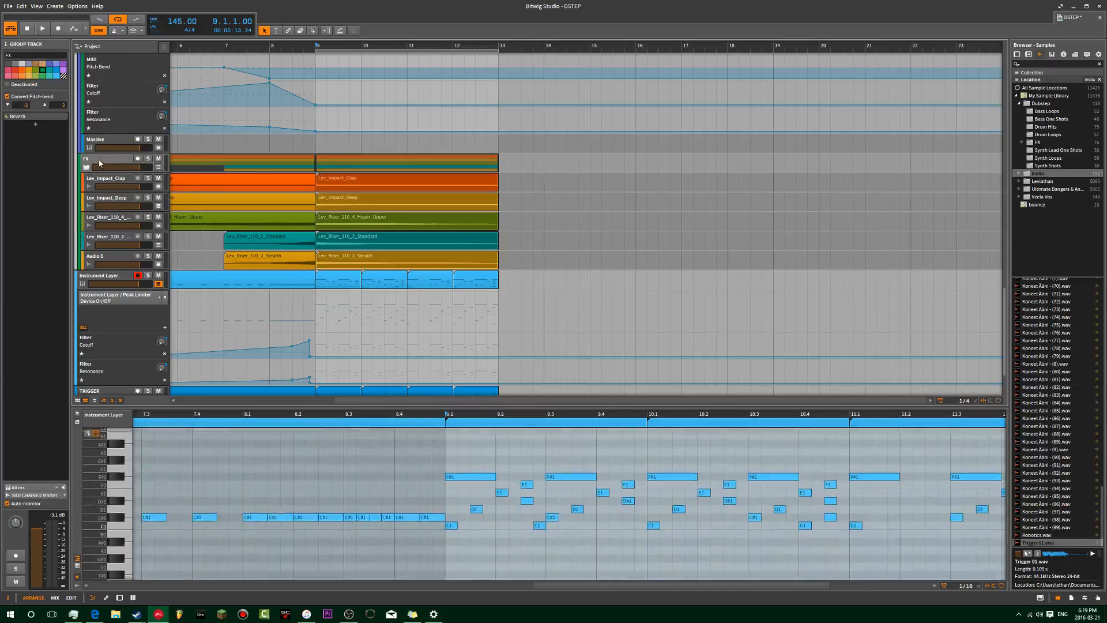
pyautogui.click(147, 158)
pyautogui.press('space')
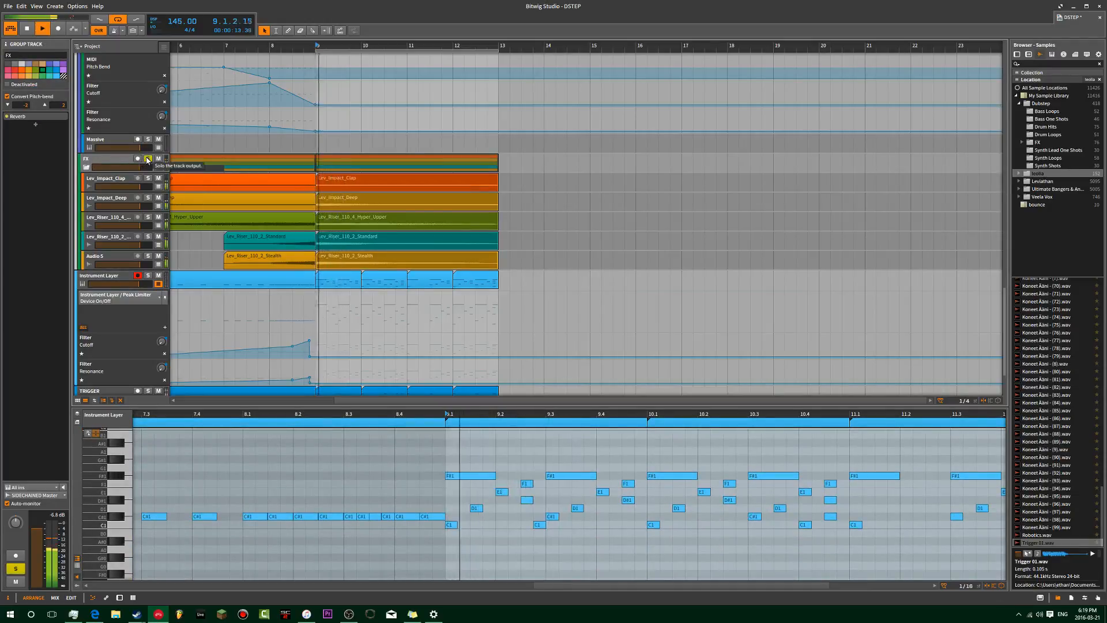
pyautogui.press('space')
pyautogui.press('space')
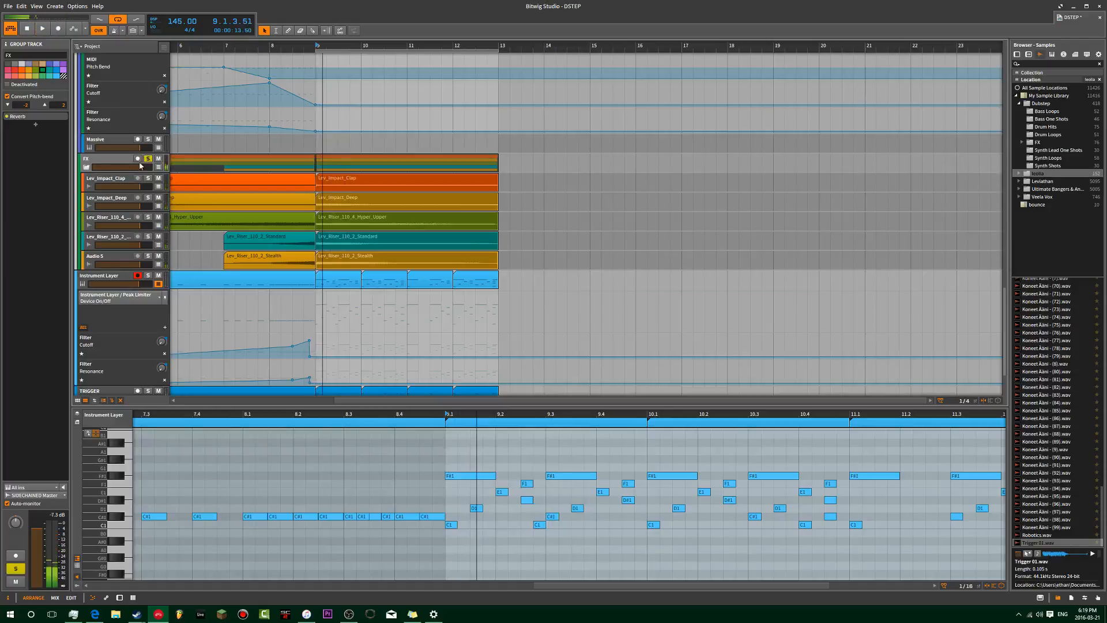
# - Mute the five FX clips starting at bar 9 on the Lev_Impact_Clap through Audio 5 tracks
pyautogui.scroll(9, 320, 112)
pyautogui.scroll(-10, 323, 110)
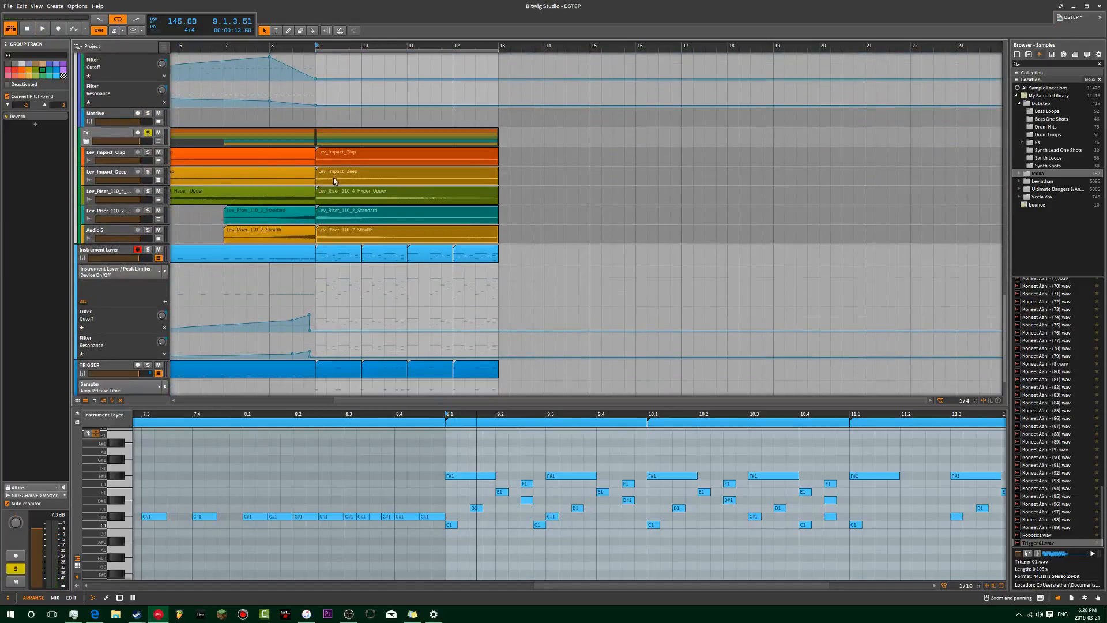
pyautogui.click(335, 180)
pyautogui.click(545, 173)
pyautogui.moveTo(460, 160); pyautogui.dragTo(409, 230)
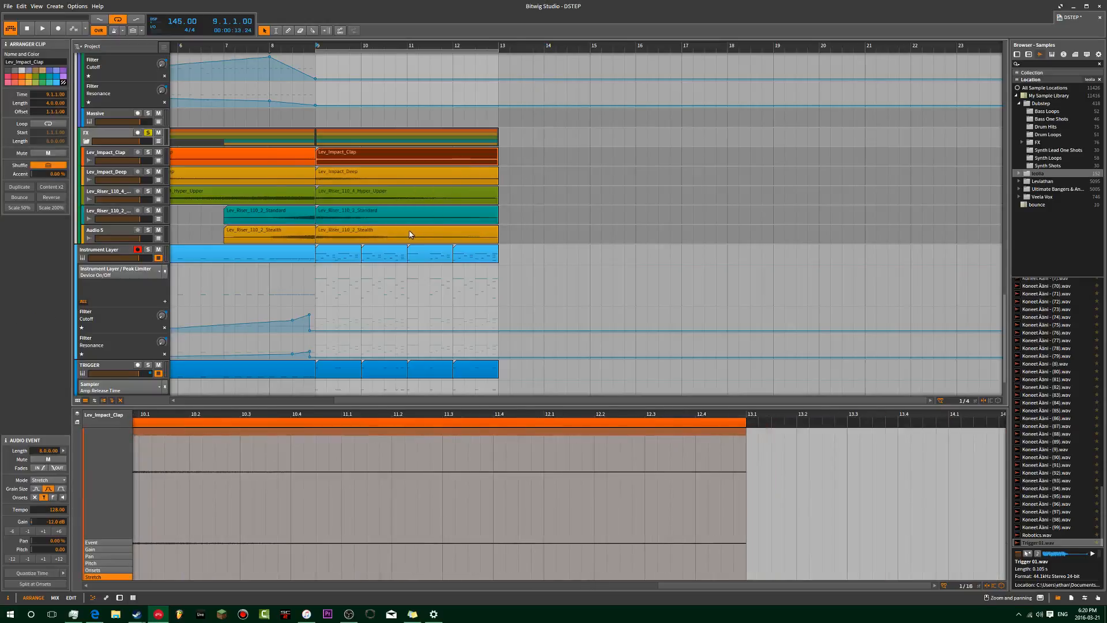
pyautogui.click(553, 184)
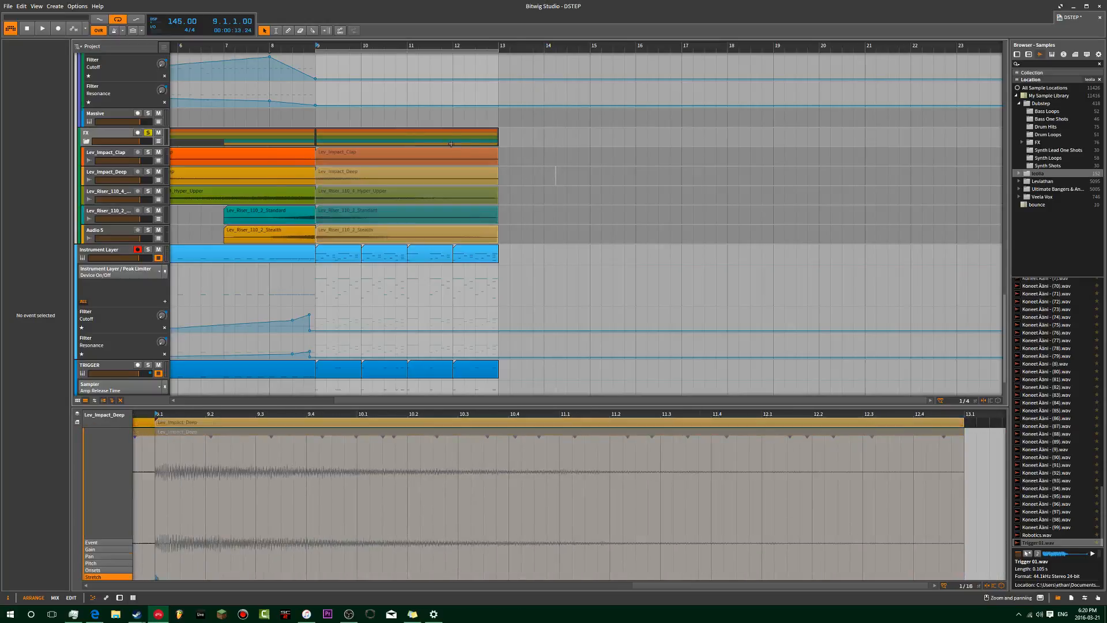
# - Take the FX group off solo, solo the red Massive track, and play it from bar 5
pyautogui.scroll(8, 441, 142)
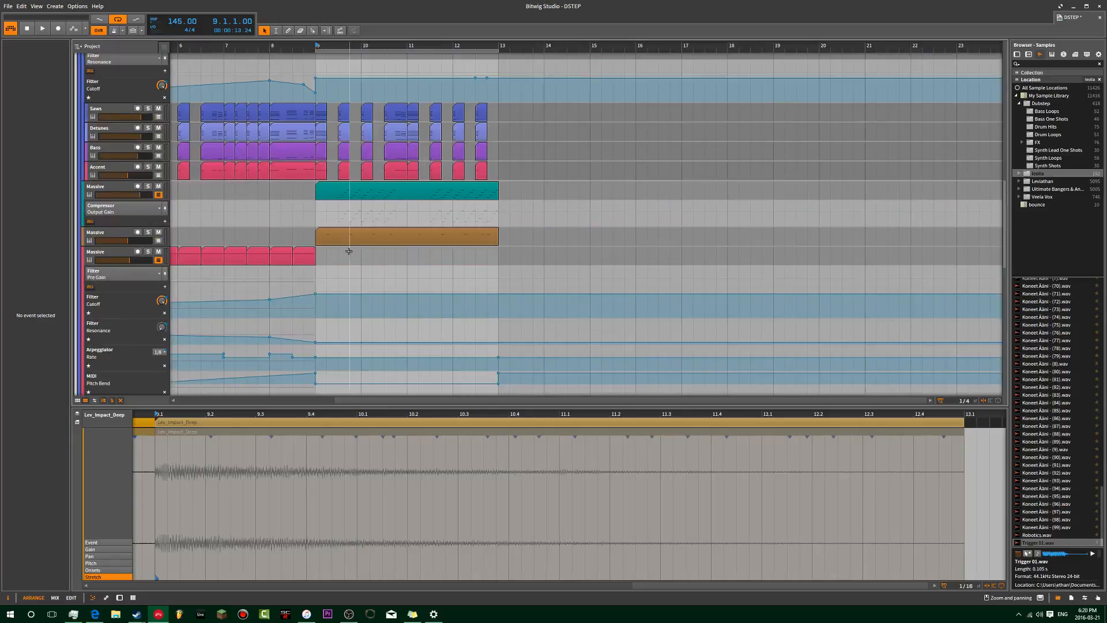
pyautogui.moveTo(209, 249); pyautogui.dragTo(290, 214)
pyautogui.click(228, 225)
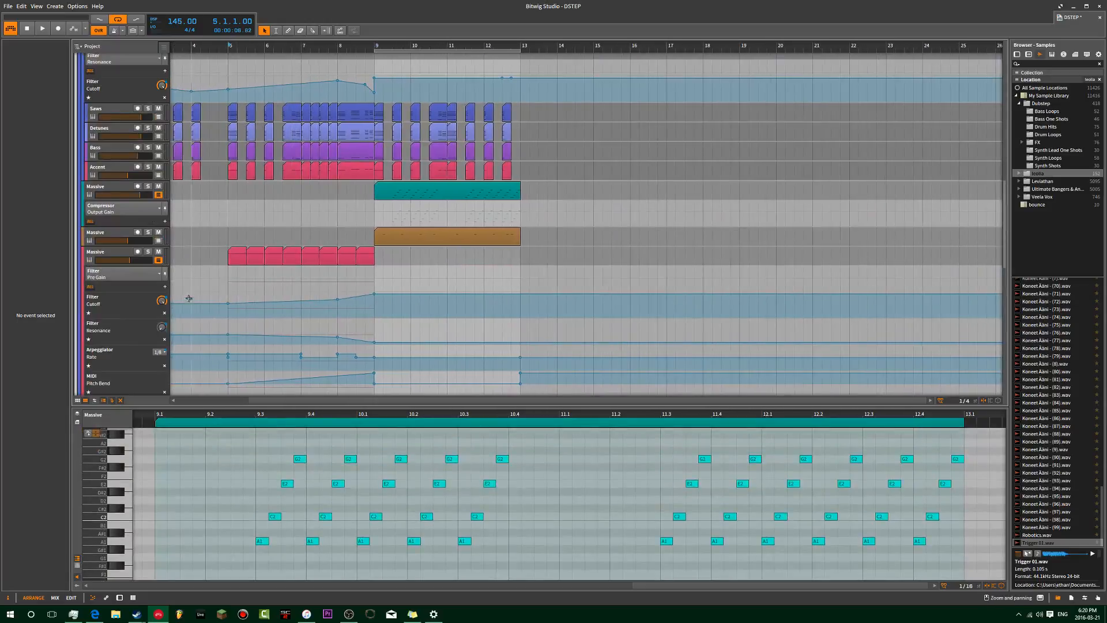
pyautogui.scroll(-3, 190, 292)
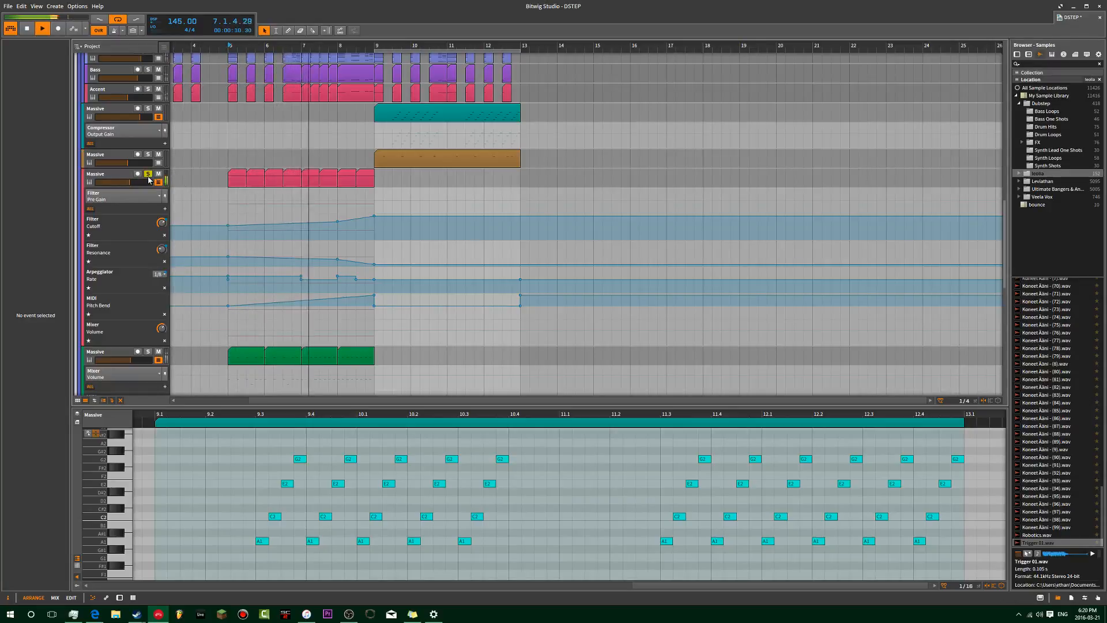
pyautogui.scroll(-7, 240, 215)
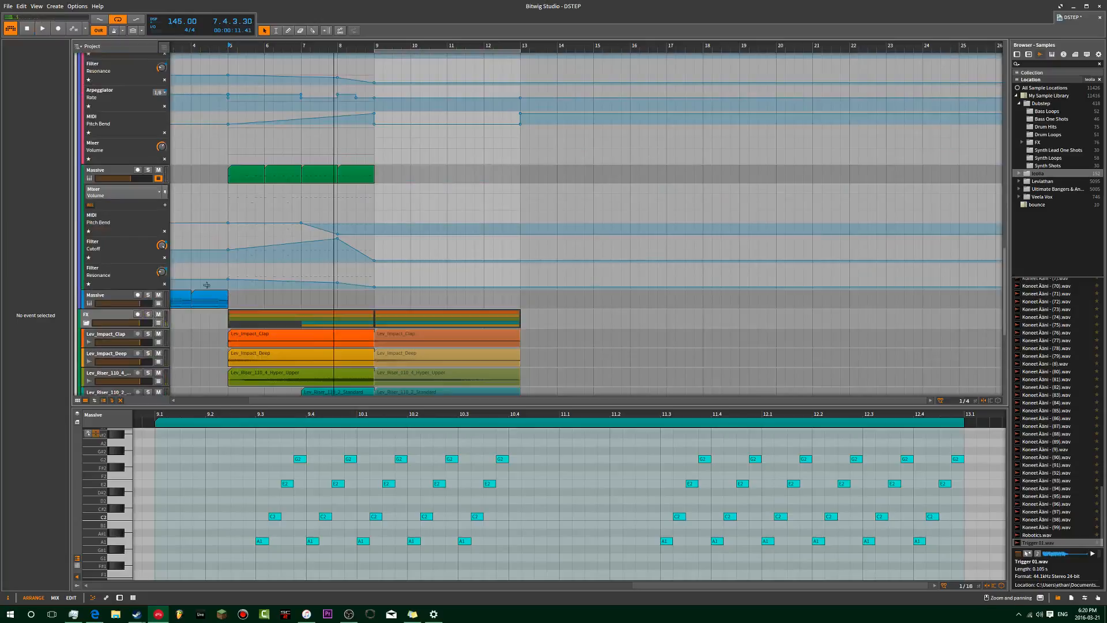
pyautogui.press('space')
pyautogui.scroll(5, 335, 219)
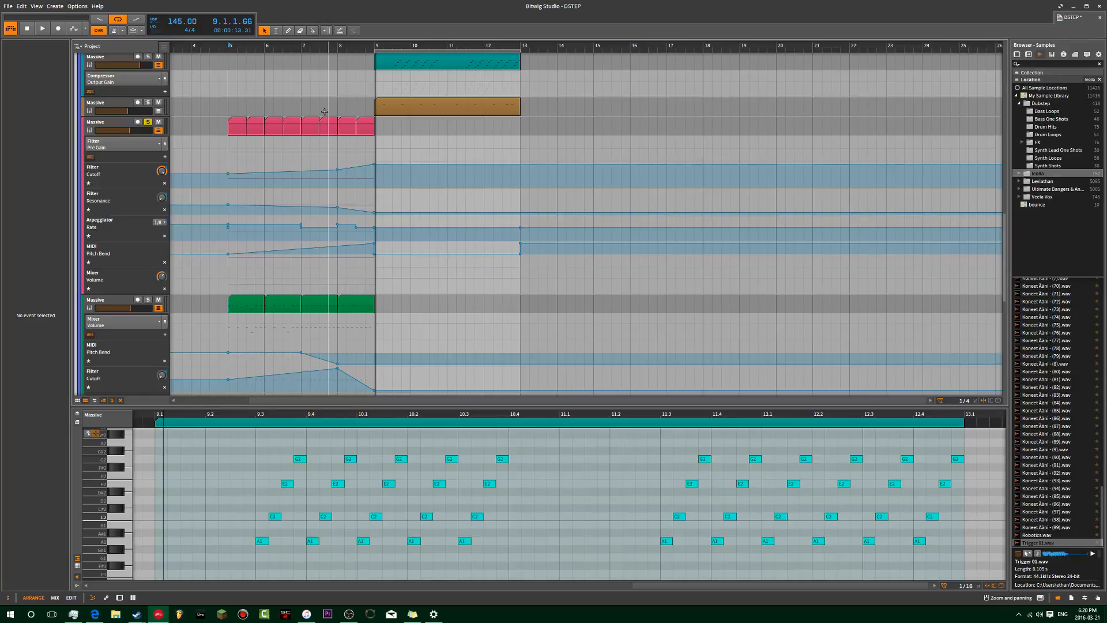
# - Show the red Massive track's device chain and play its build-up from bar 5, following the Filter and Arpeggiator automation
pyautogui.scroll(7, 339, 106)
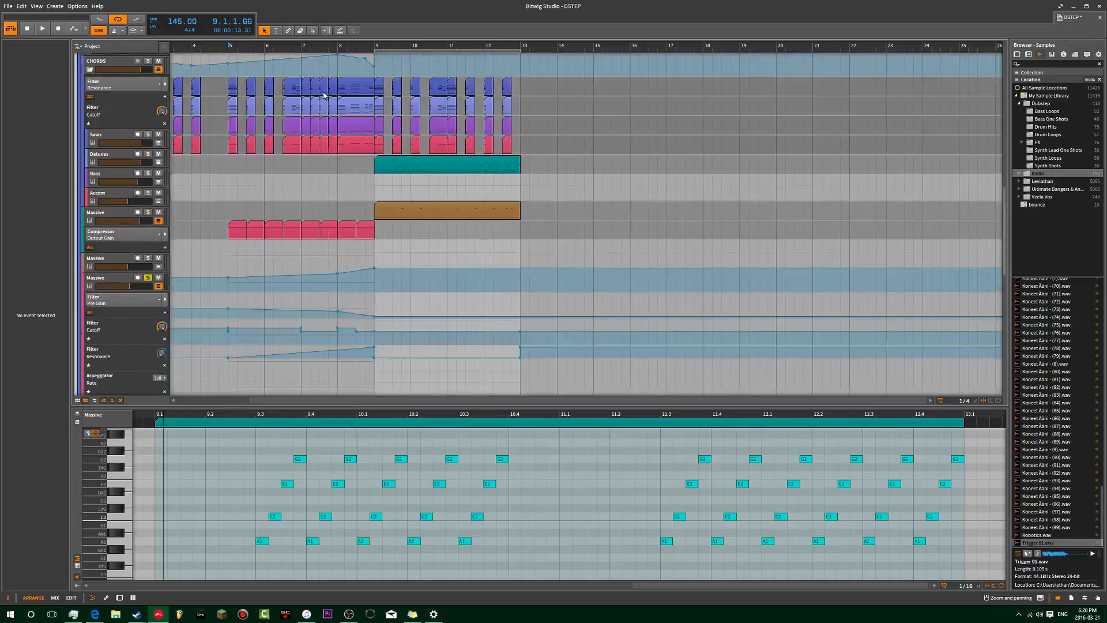
pyautogui.click(229, 49)
pyautogui.scroll(-3, 229, 57)
pyautogui.scroll(-4, 229, 57)
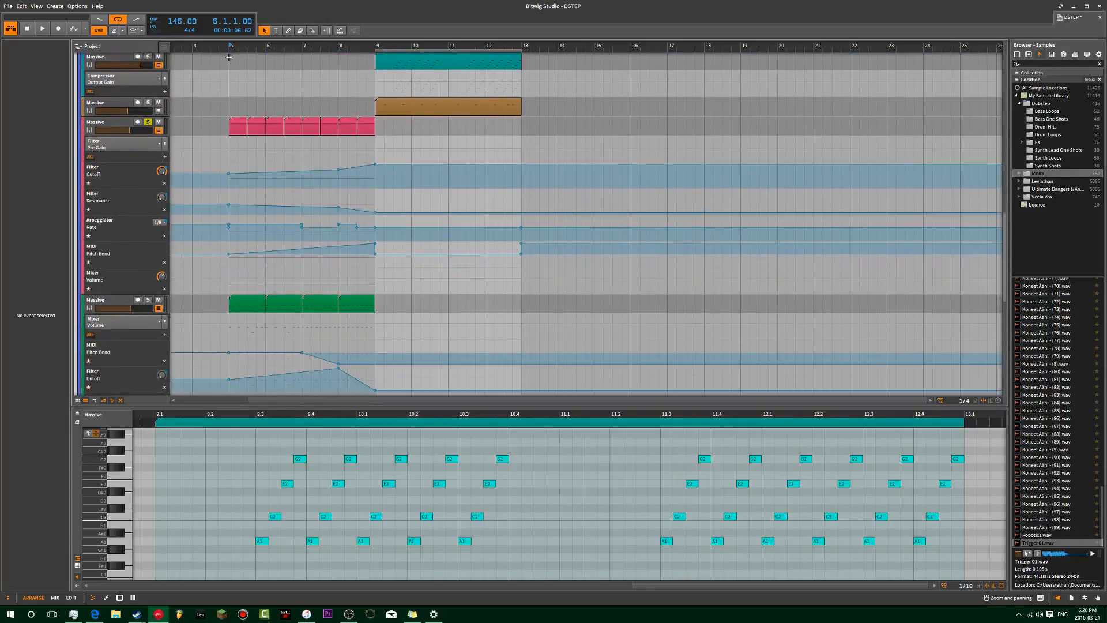
pyautogui.click(117, 128)
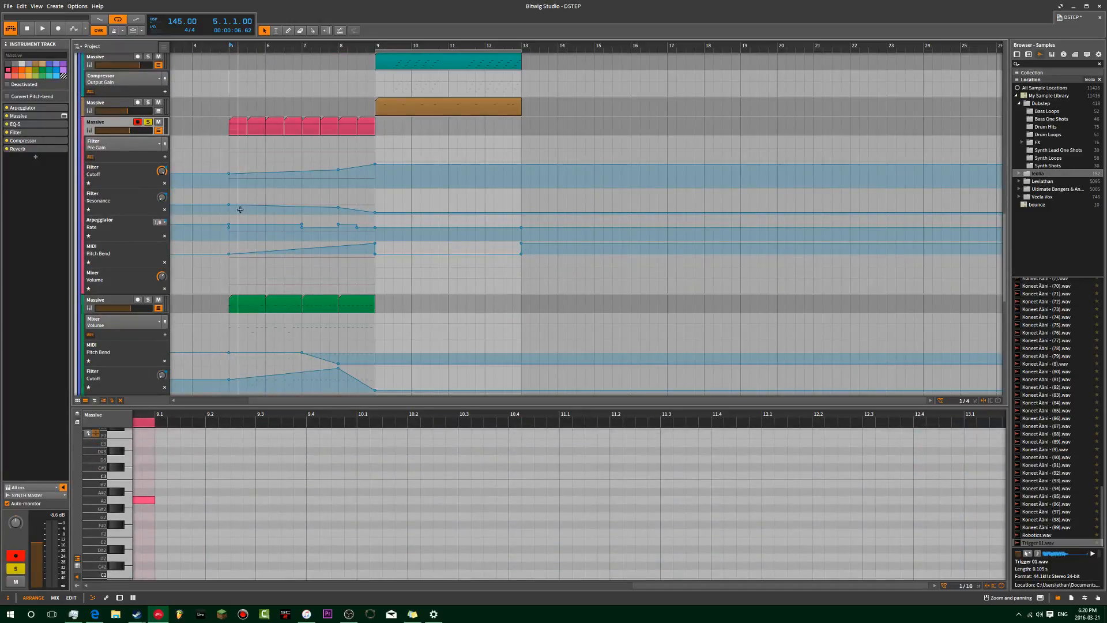
pyautogui.press('space')
pyautogui.click(287, 148)
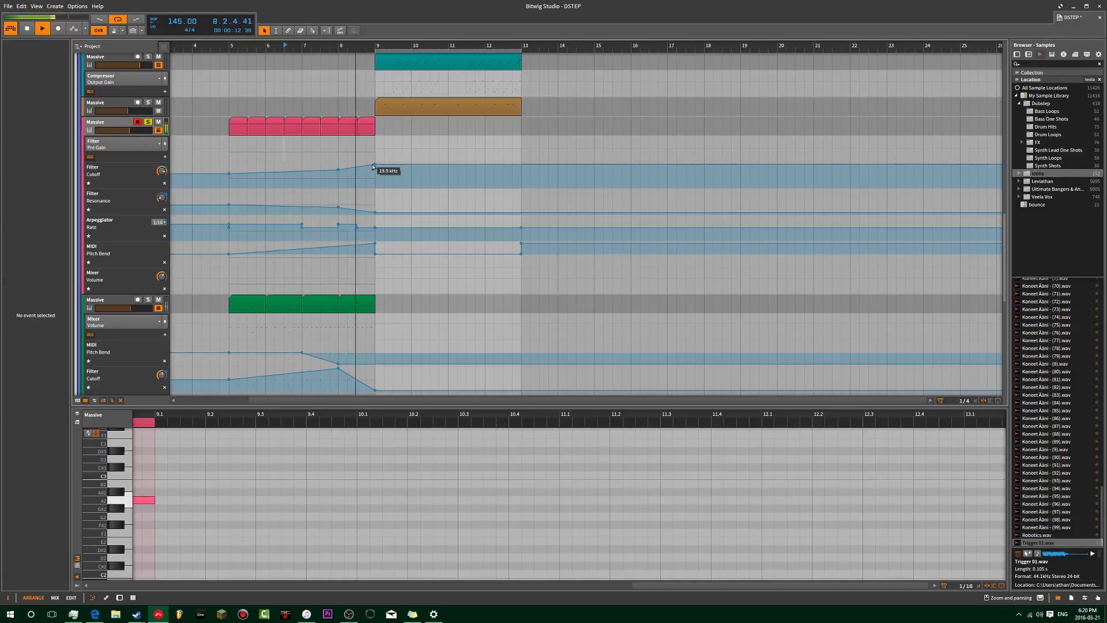
# - Solo the CHORDS group as well and play its chord pattern from bar 9
pyautogui.scroll(3, 413, 165)
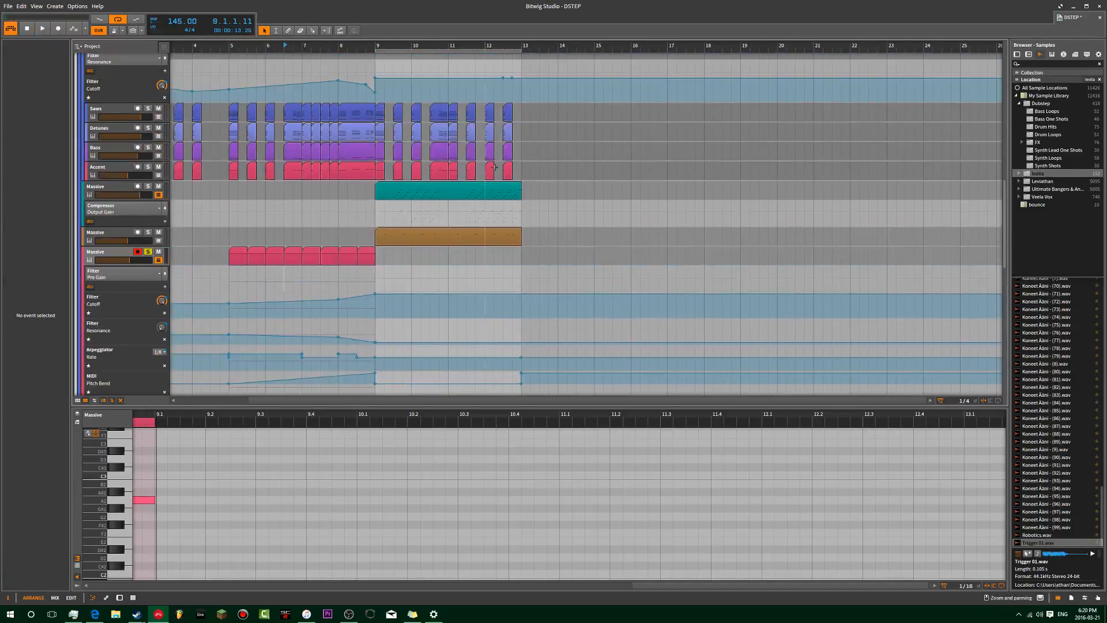
pyautogui.scroll(3, 534, 147)
pyautogui.scroll(-1, 497, 193)
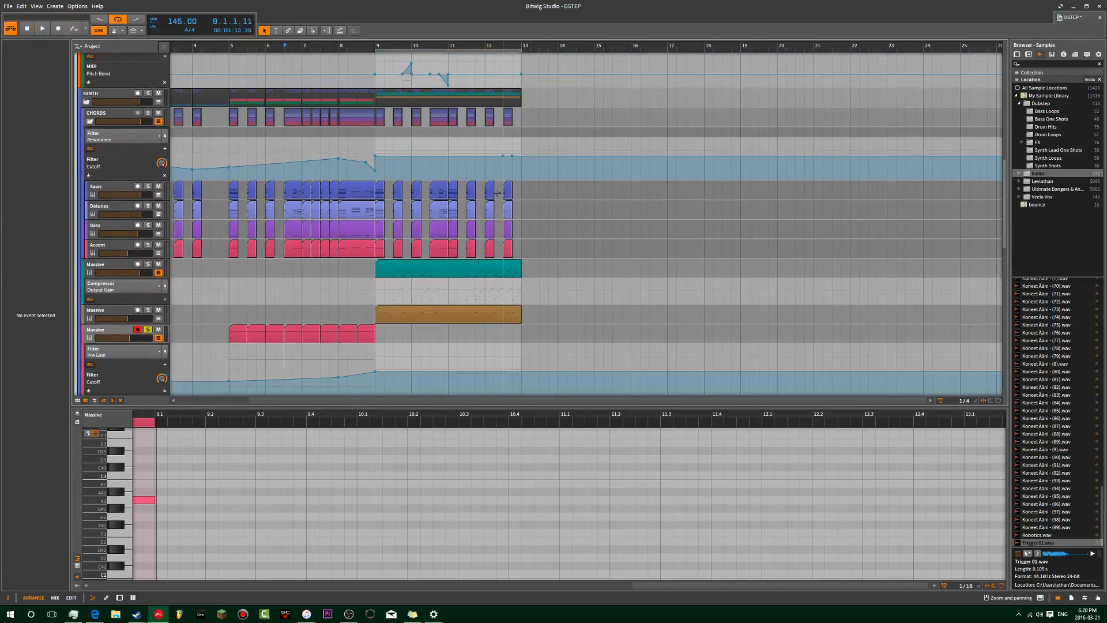
pyautogui.click(377, 46)
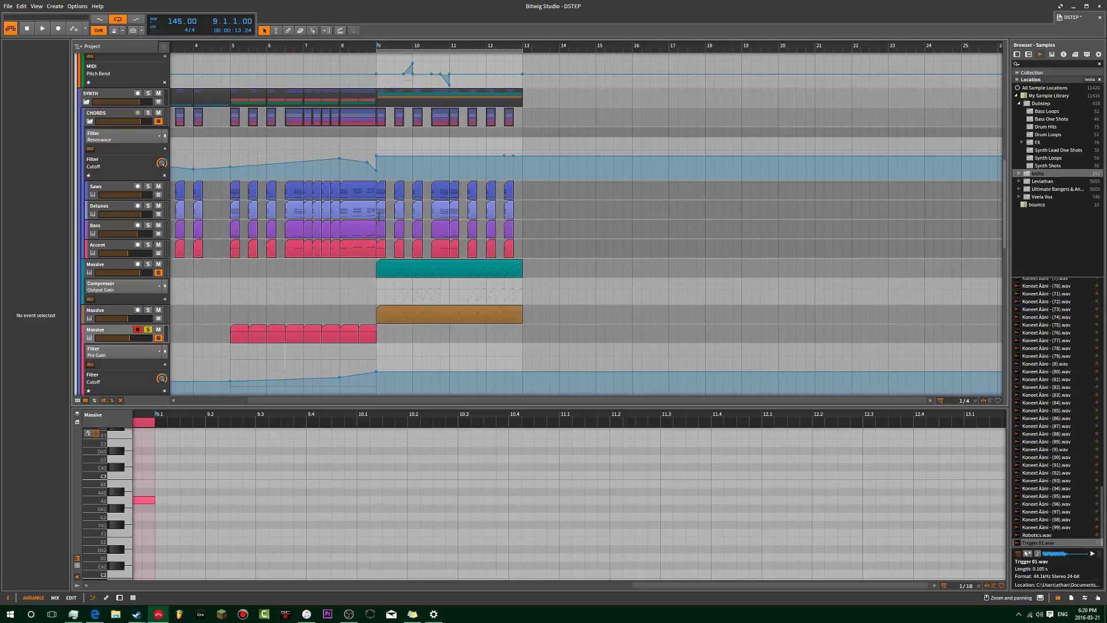
pyautogui.scroll(3, 571, 204)
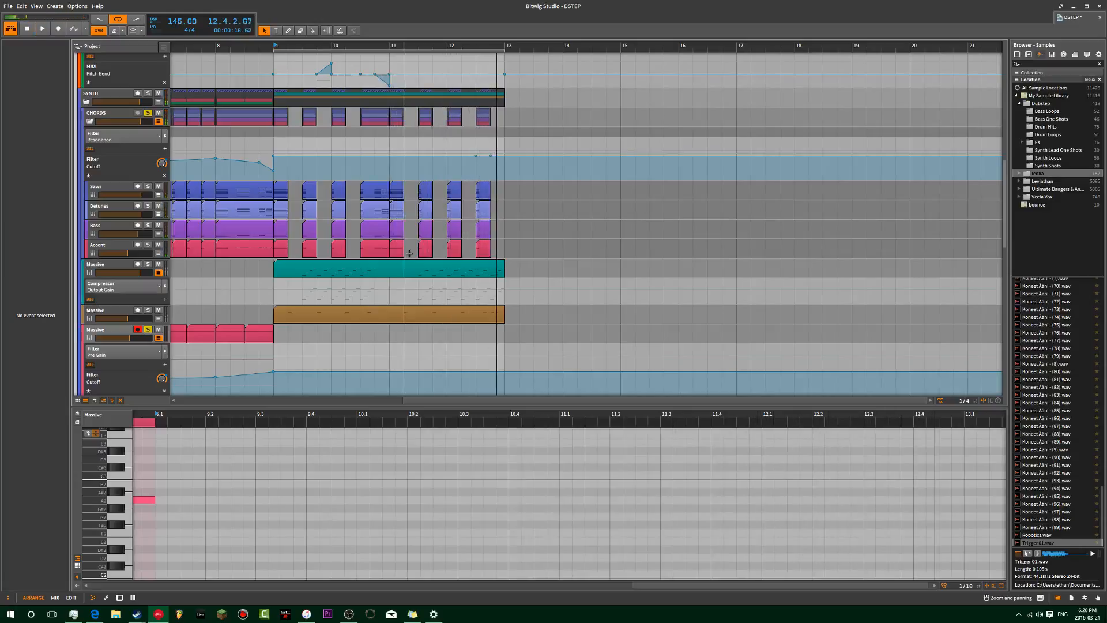
pyautogui.moveTo(138, 234)
pyautogui.mouseDown()
pyautogui.moveTo(125, 234)
pyautogui.moveTo(136, 233)
pyautogui.mouseUp()
pyautogui.press('space')
pyautogui.press('space')
# - Move the notes of the Bass clips from bar 9 to bar 12 down one octave, play them, and move them back up
pyautogui.moveTo(504, 235); pyautogui.dragTo(275, 244)
pyautogui.click(25, 584)
pyautogui.press('space')
pyautogui.press('space')
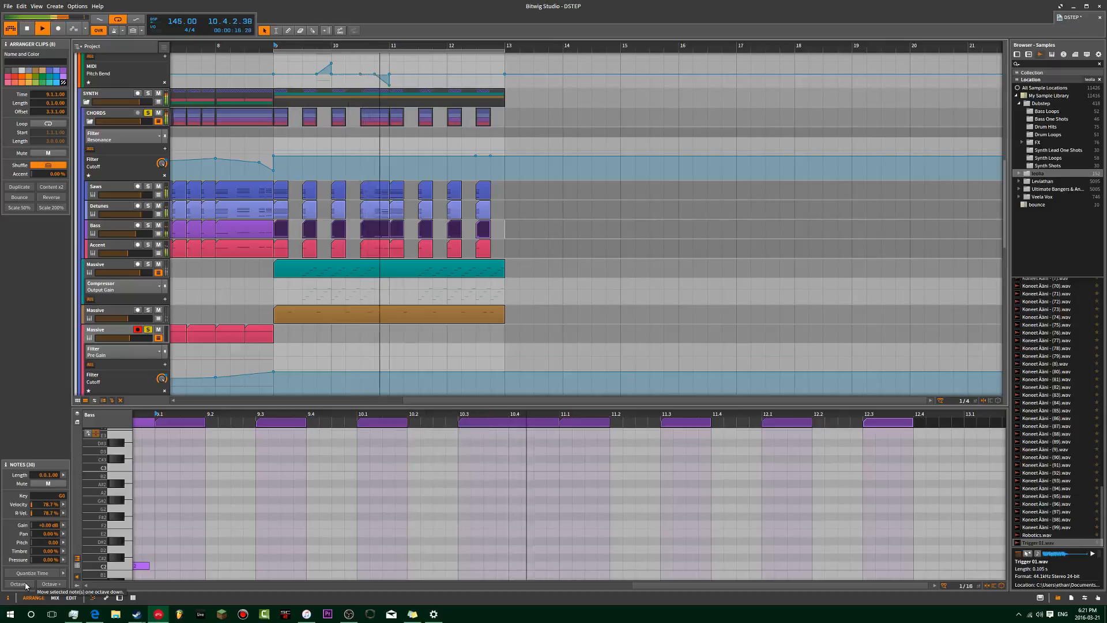
pyautogui.click(50, 584)
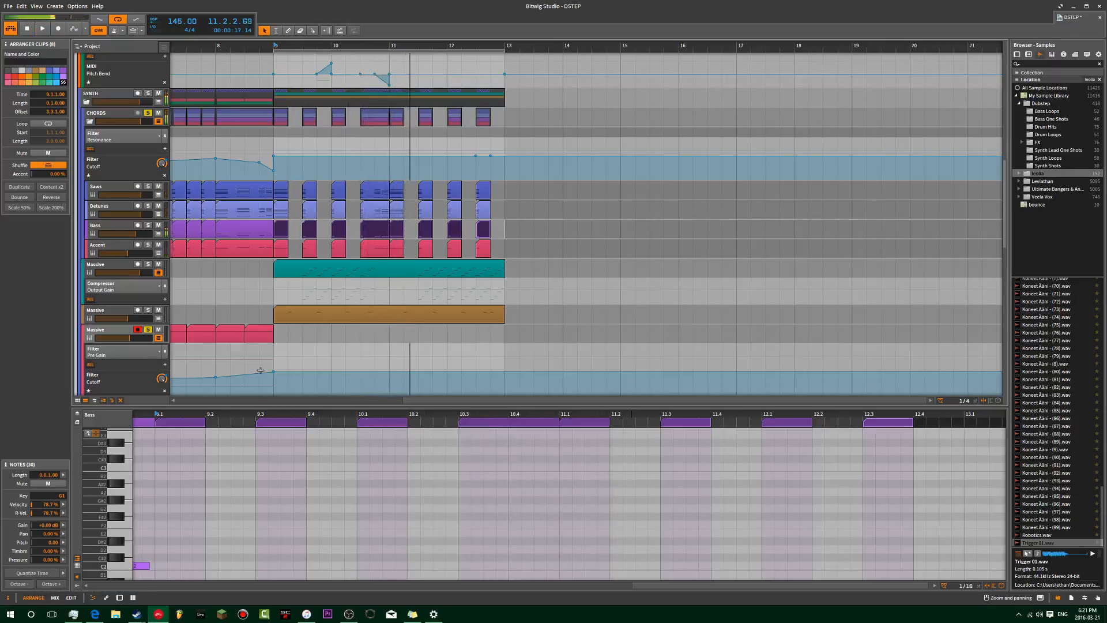
# - Solo the Bass track and play it from bar 9, and audition the Accent track on its own the same way
pyautogui.click(118, 229)
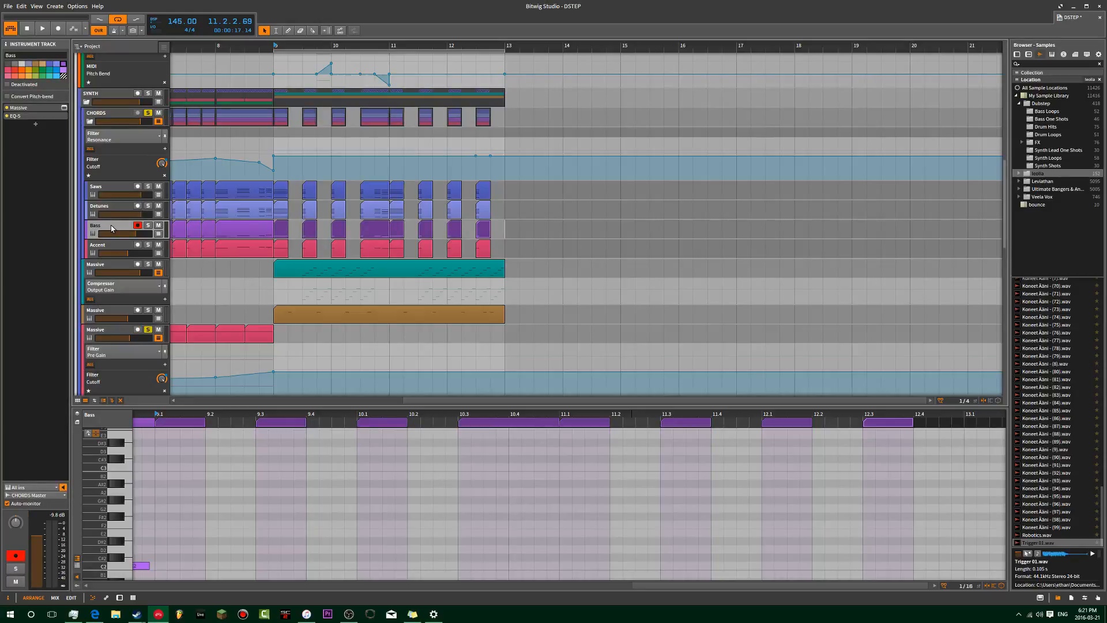
pyautogui.click(148, 225)
pyautogui.press('space')
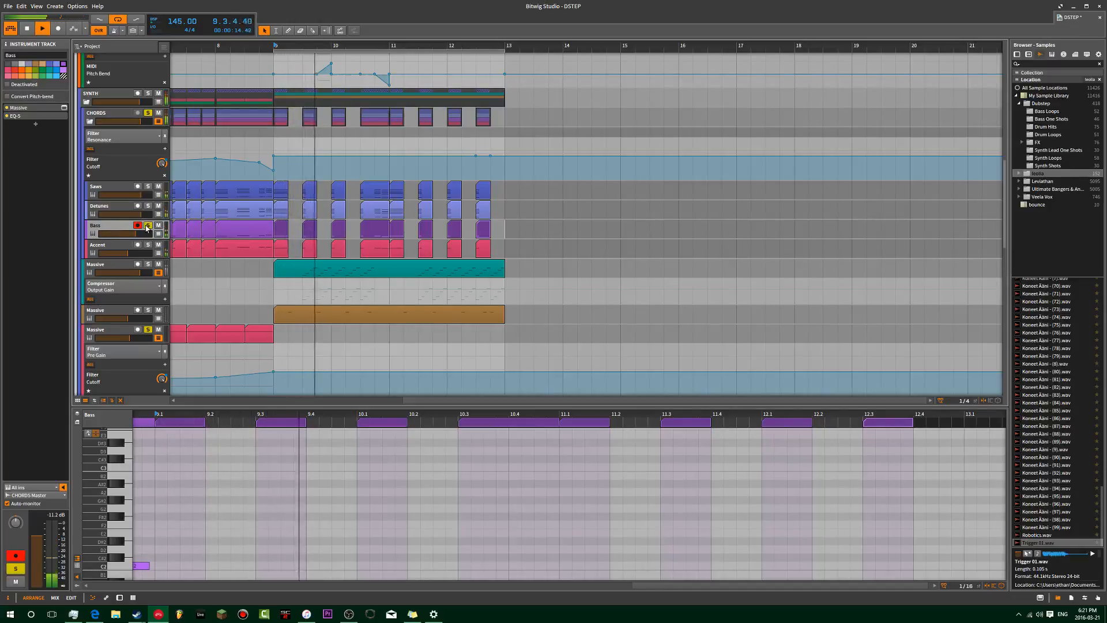
pyautogui.press('space')
pyautogui.press('space')
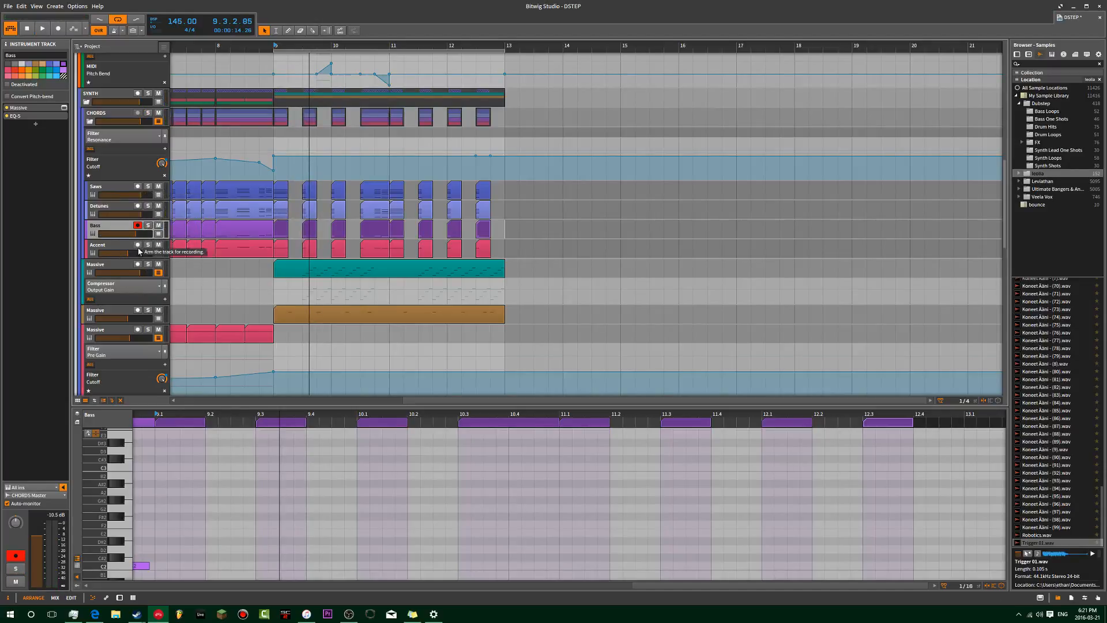
pyautogui.press('space')
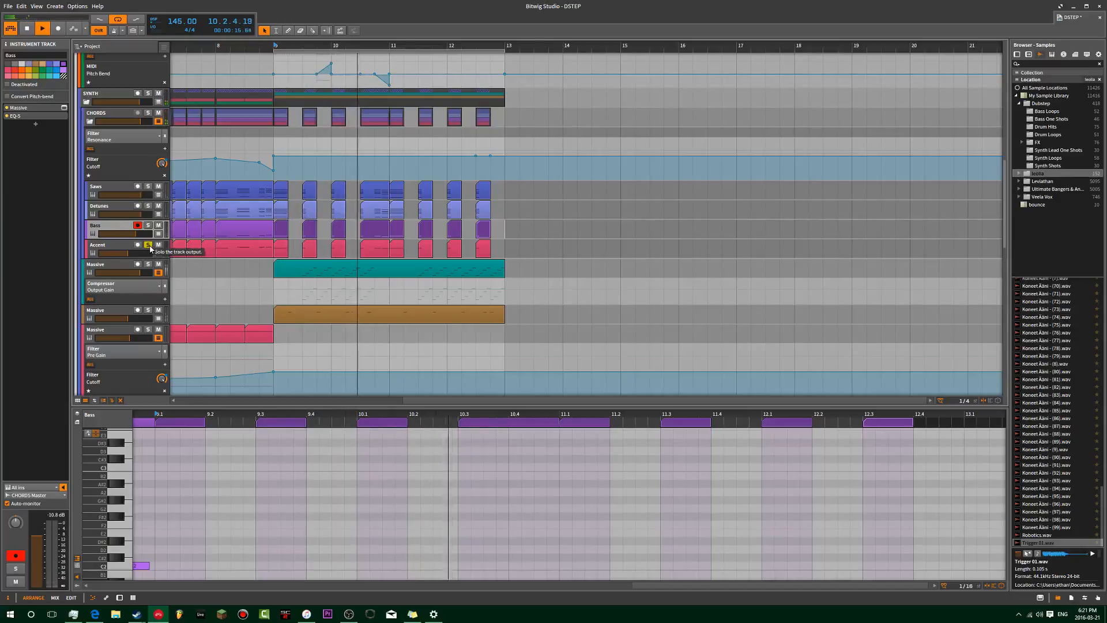
# - Audition the Detunes and Saws tracks in turn, soloing each and playing its chord pattern from bar 9
pyautogui.click(147, 206)
pyautogui.press('space')
pyautogui.press('space')
pyautogui.click(148, 187)
pyautogui.press('space')
pyautogui.click(147, 206)
pyautogui.press('space')
pyautogui.press('space')
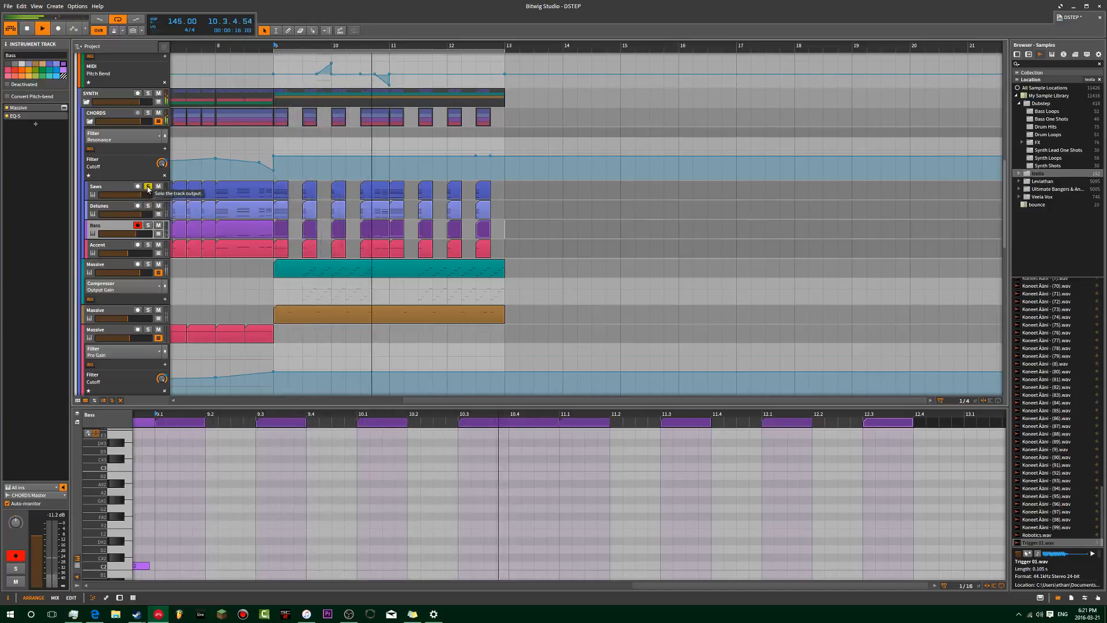
pyautogui.click(147, 186)
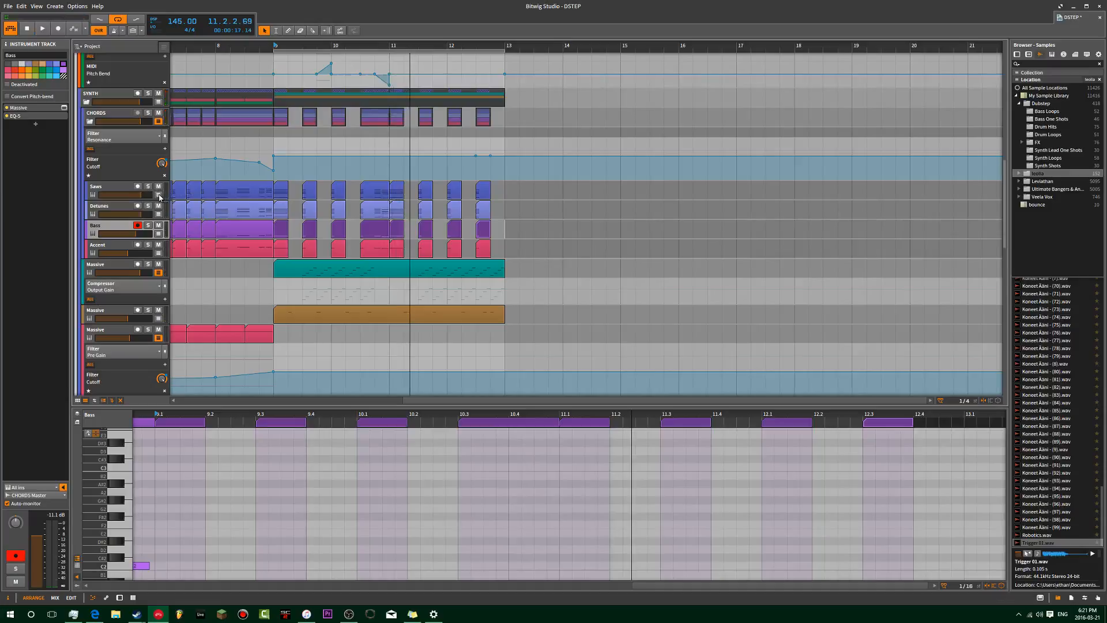
# - Solo the Saws track and show the voicing and unison settings of its Massive synth
pyautogui.click(148, 187)
pyautogui.click(63, 108)
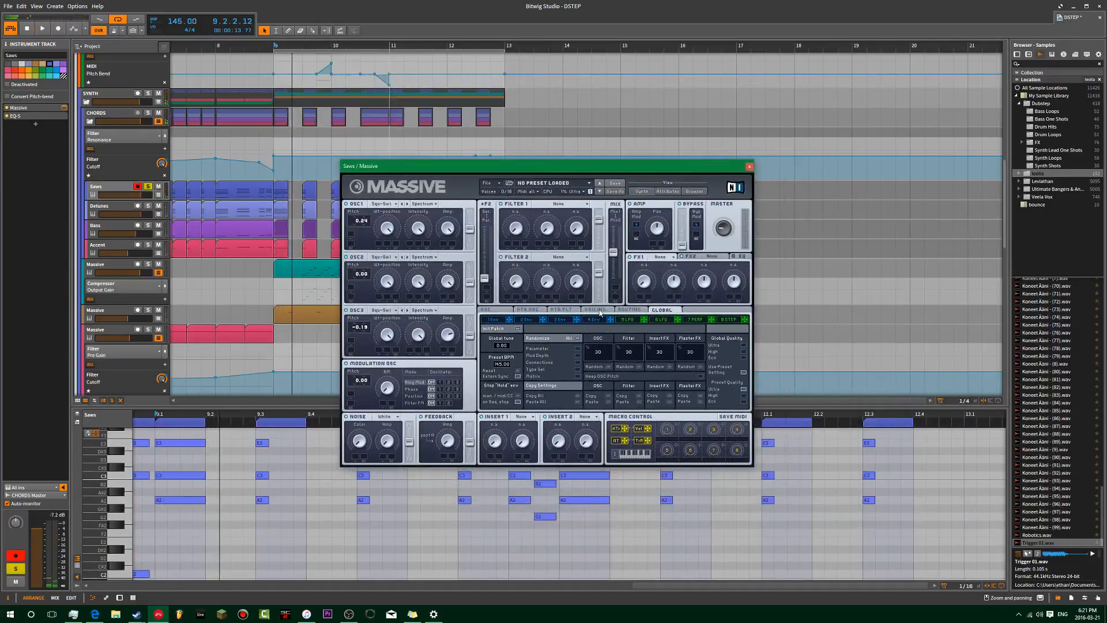
pyautogui.click(596, 317)
pyautogui.click(595, 310)
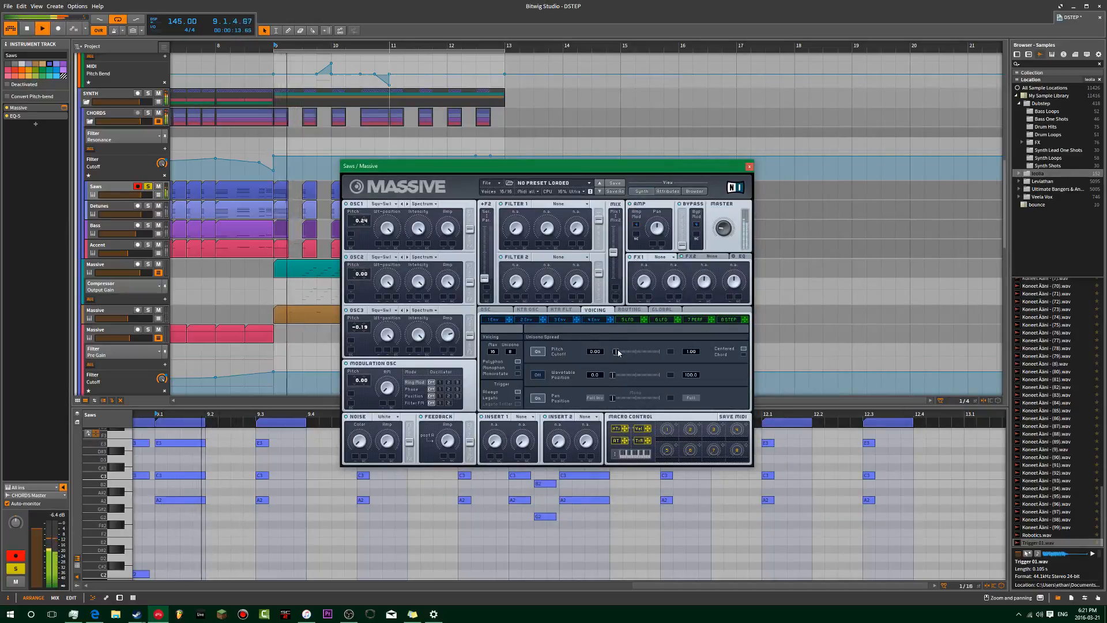
# - Detune the Saws patch to an OSC3 pitch of -0.33 and an OSC1 pitch of 0.29, playing the chords to compare
pyautogui.moveTo(369, 322); pyautogui.dragTo(368, 342)
pyautogui.press('space')
pyautogui.press('space')
pyautogui.press('space')
pyautogui.moveTo(368, 224); pyautogui.dragTo(371, 217)
pyautogui.press('space')
pyautogui.press('space')
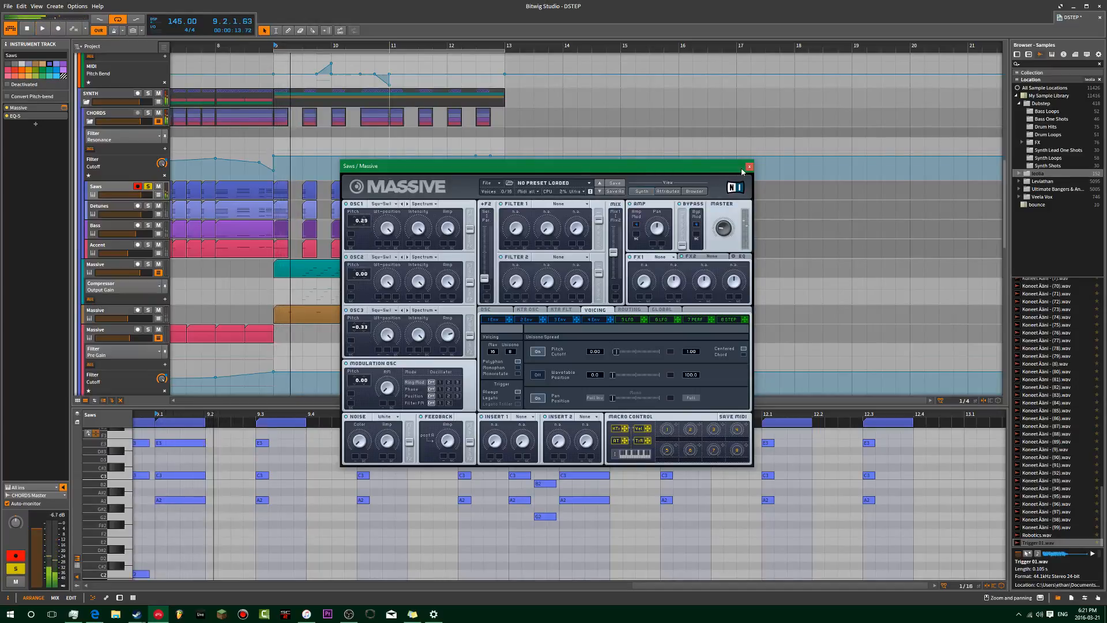
pyautogui.click(749, 166)
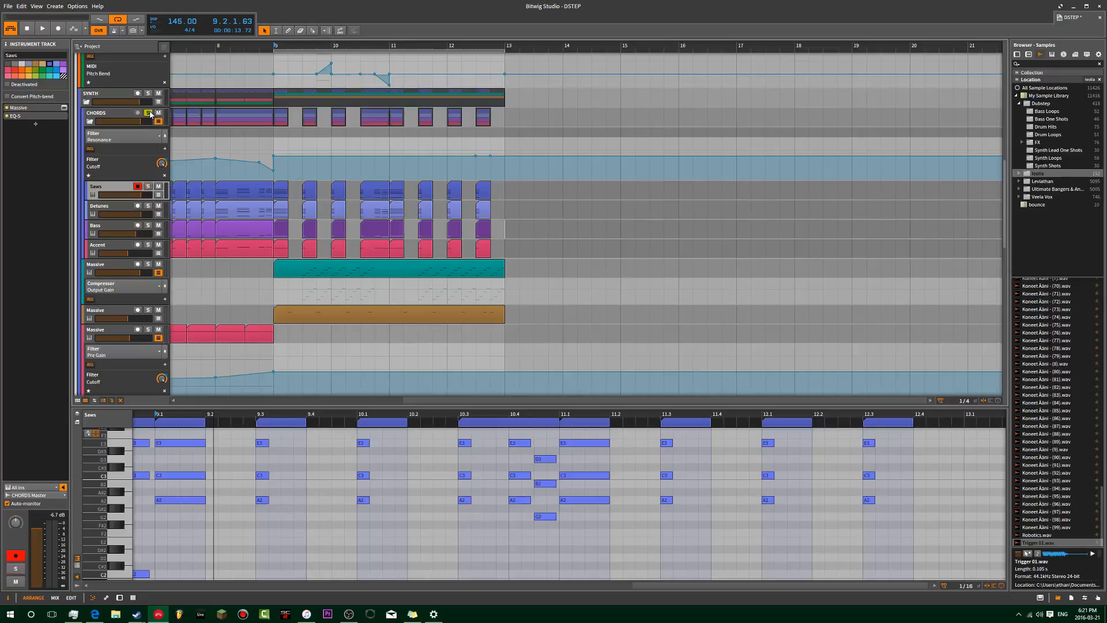
# - Play the CHORDS group in solo and lower the Saws track's volume slightly
pyautogui.press('space')
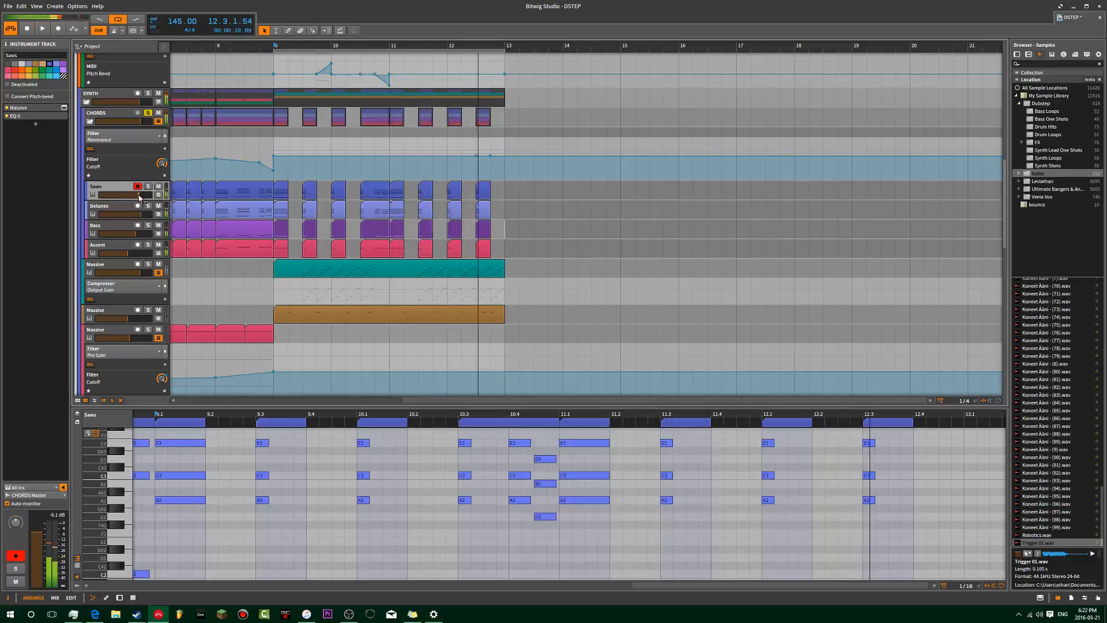
pyautogui.press('space')
pyautogui.moveTo(139, 196); pyautogui.dragTo(135, 195)
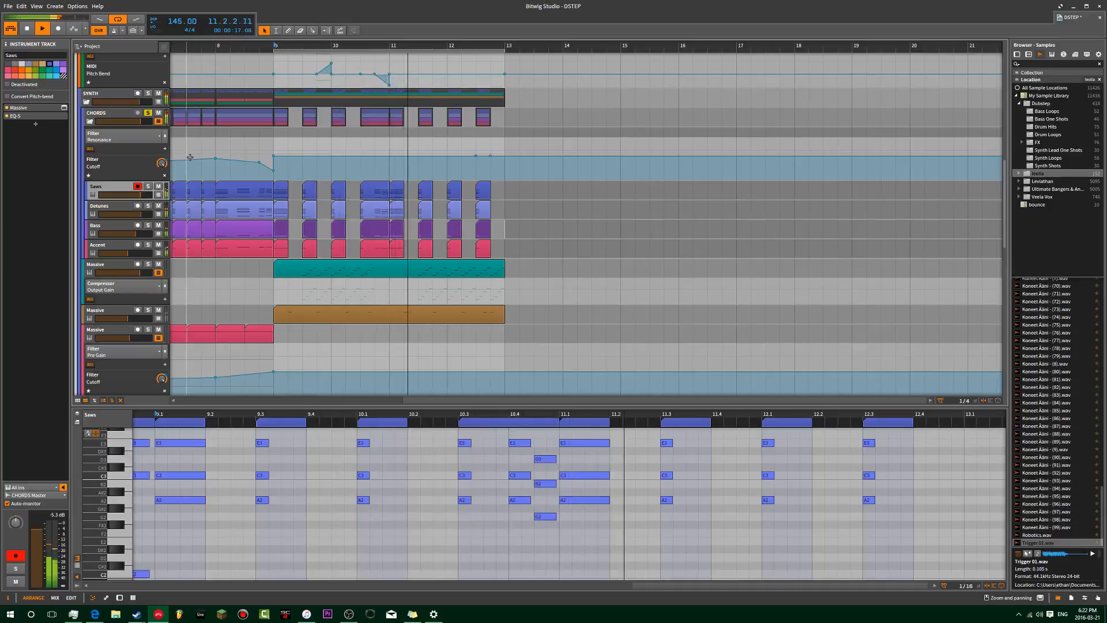
pyautogui.scroll(3, 189, 157)
pyautogui.scroll(-2, 161, 275)
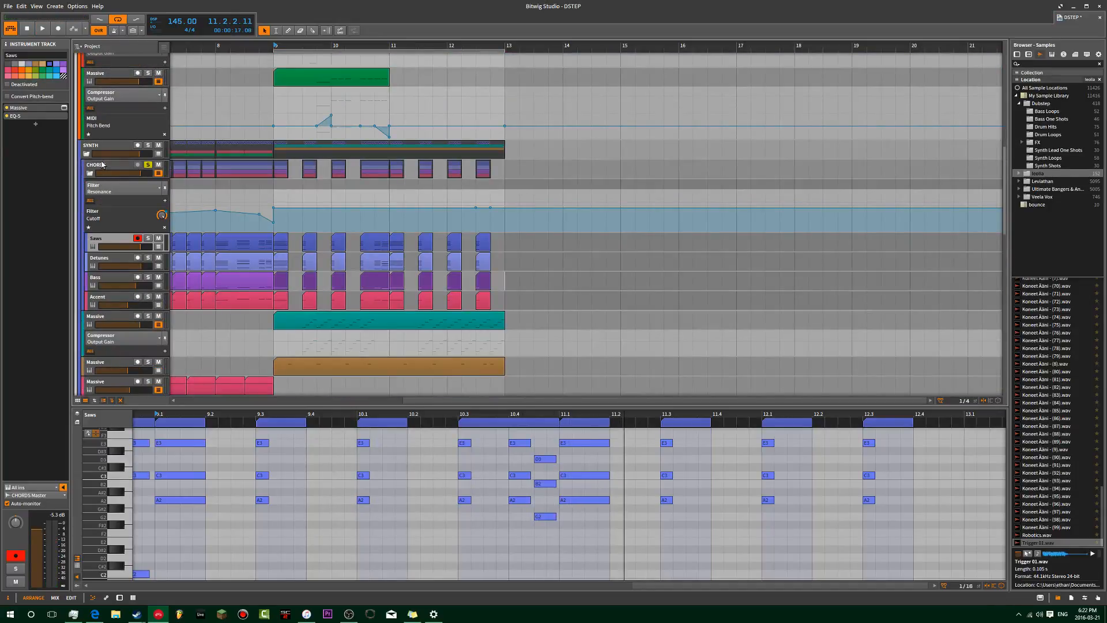
# - Set the Mix of the Reverb on the CHORDS group to 1 while playing the chords
pyautogui.click(101, 165)
pyautogui.click(44, 138)
pyautogui.press('space')
pyautogui.click(649, 583)
pyautogui.doubleClick(648, 575)
pyautogui.write('1')
pyautogui.press('Return')
pyautogui.press('space')
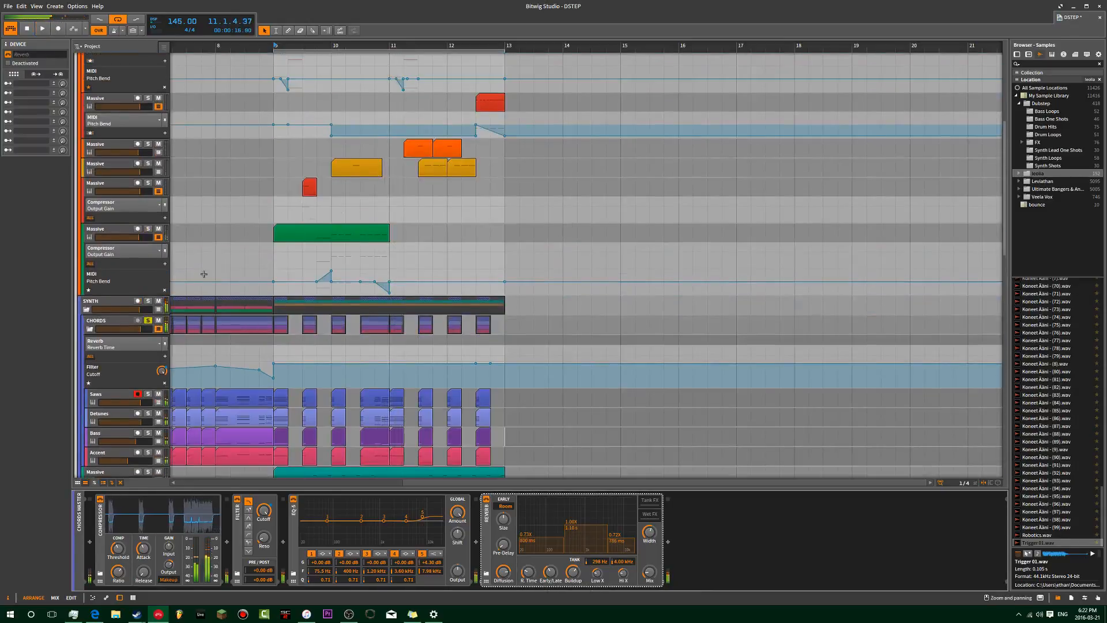
# - Compare the device chains of the green, red and yellow Massive bass tracks, focusing on the yellow track's EQ-5 and Compressor
pyautogui.click(111, 231)
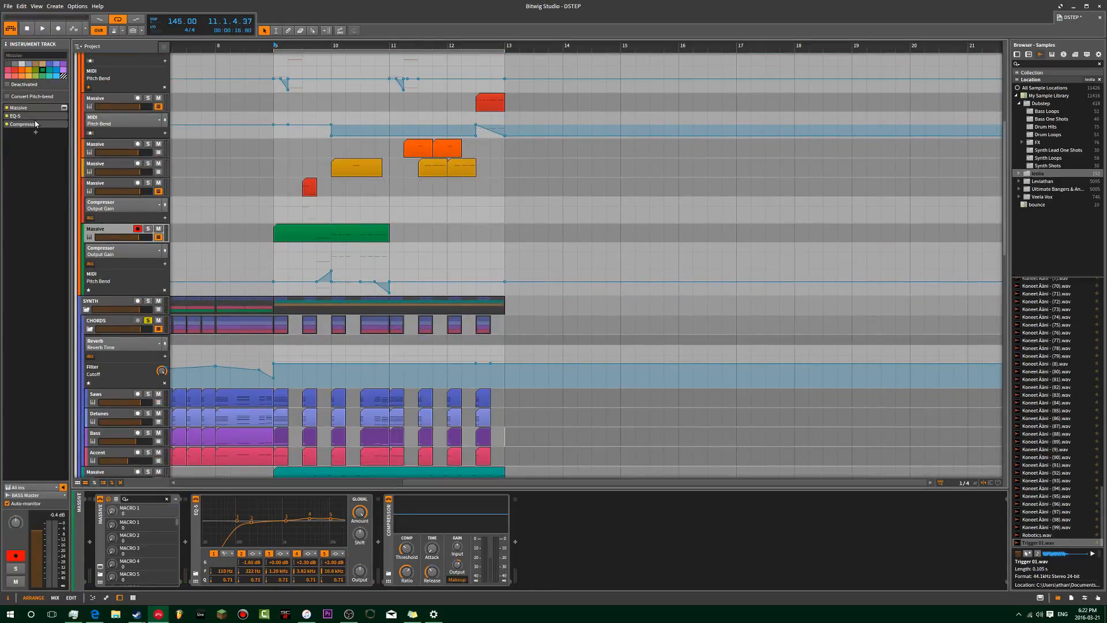
pyautogui.click(97, 186)
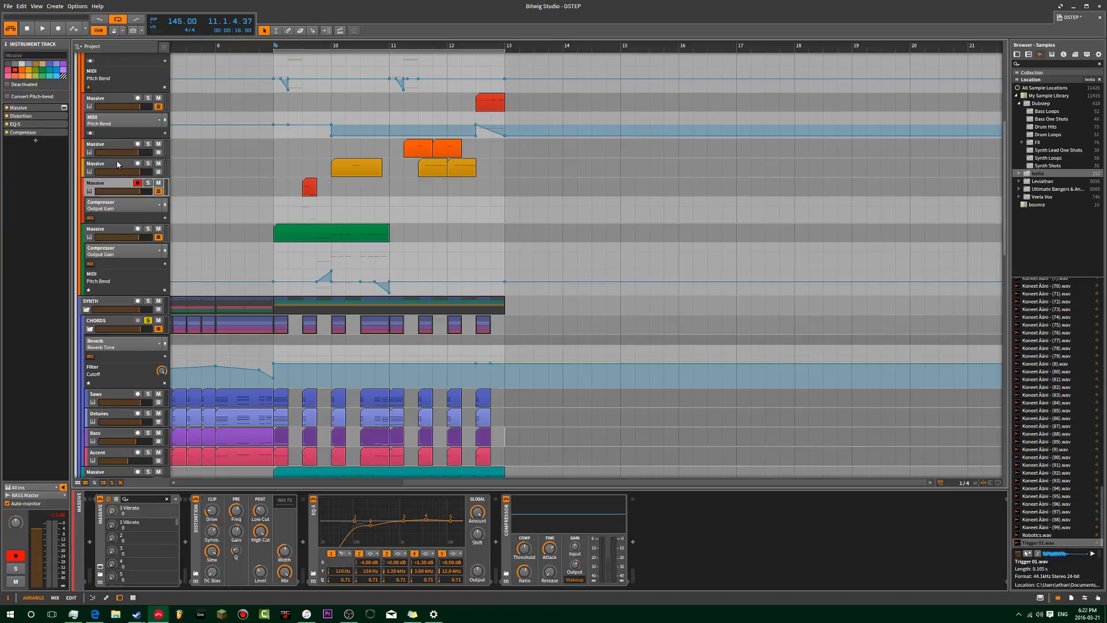
pyautogui.click(117, 164)
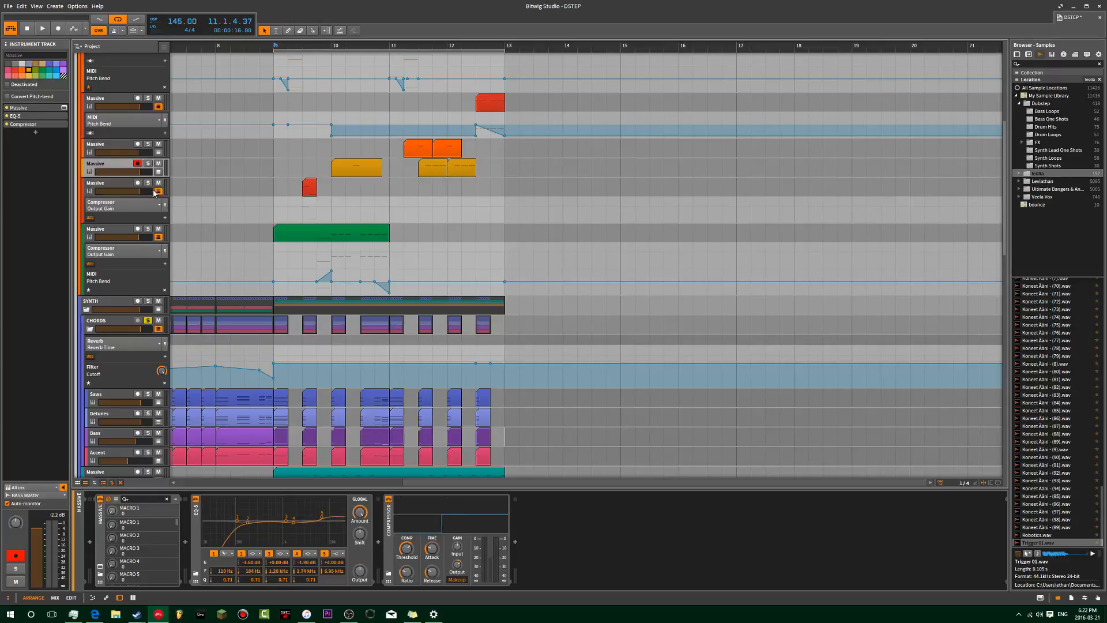
pyautogui.click(458, 564)
pyautogui.click(531, 536)
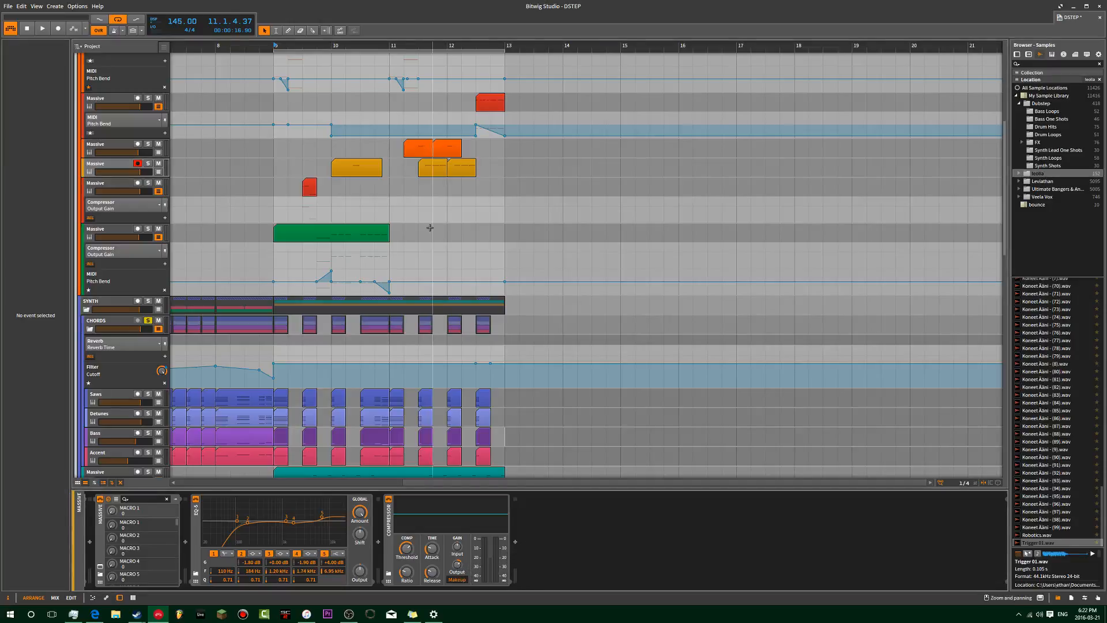
pyautogui.click(198, 517)
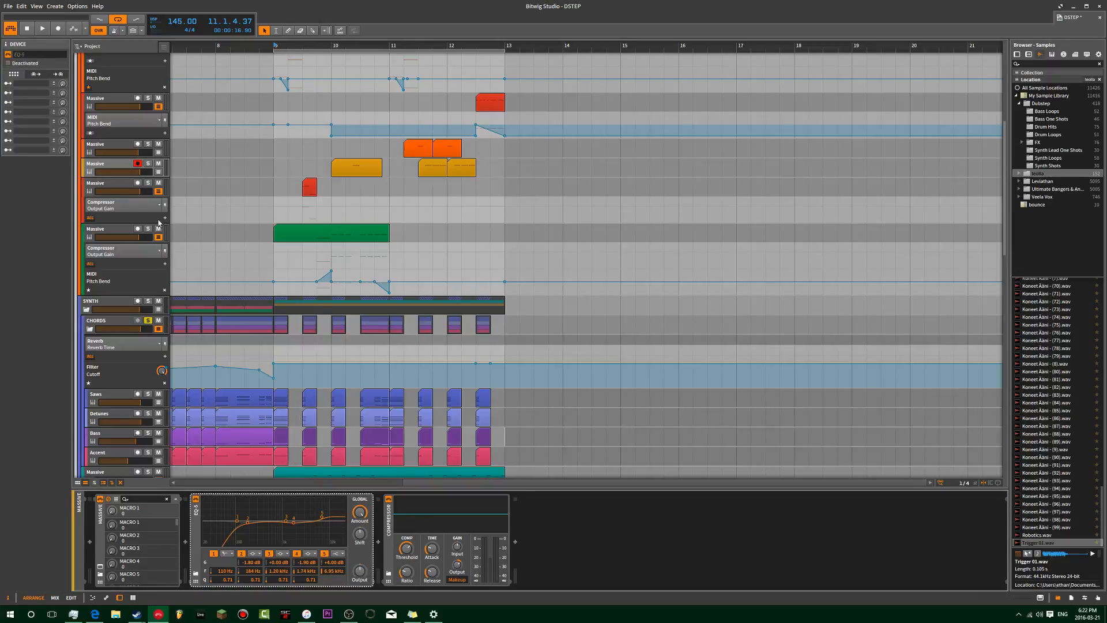
# - Review the EQ-5 curves and effects on the green, red, yellow and lower orange Massive bass tracks
pyautogui.click(126, 235)
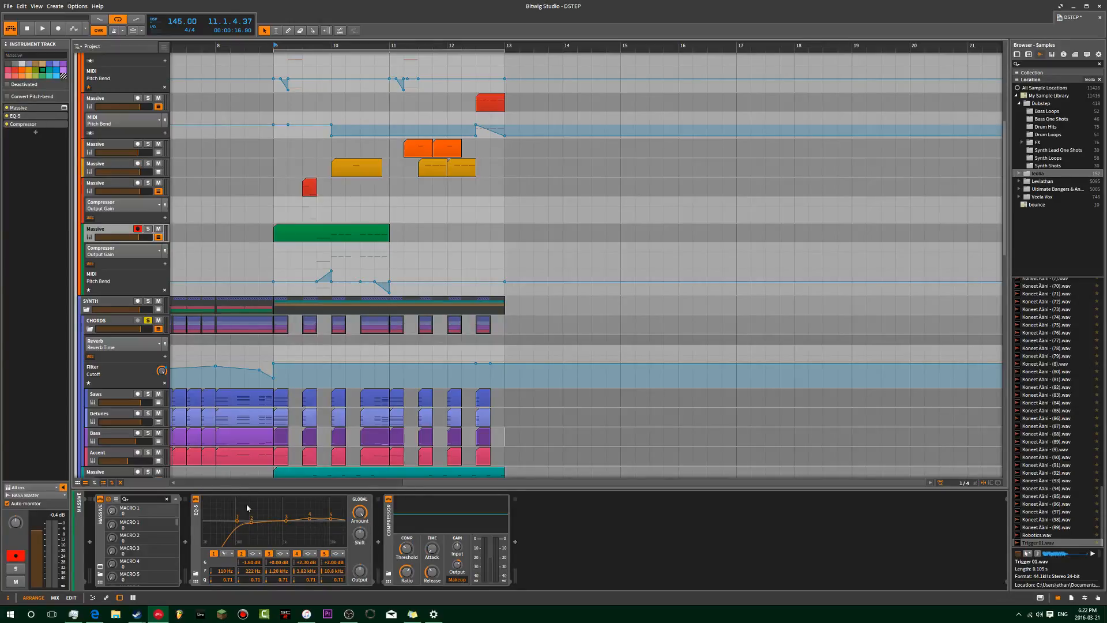
pyautogui.click(107, 184)
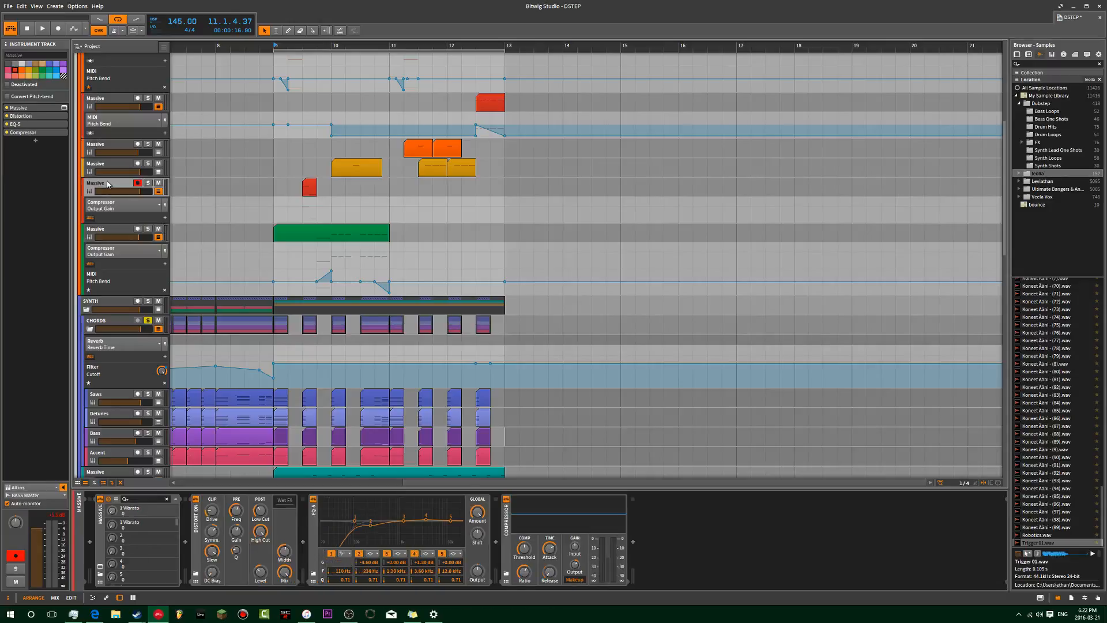
pyautogui.click(102, 231)
pyautogui.click(108, 169)
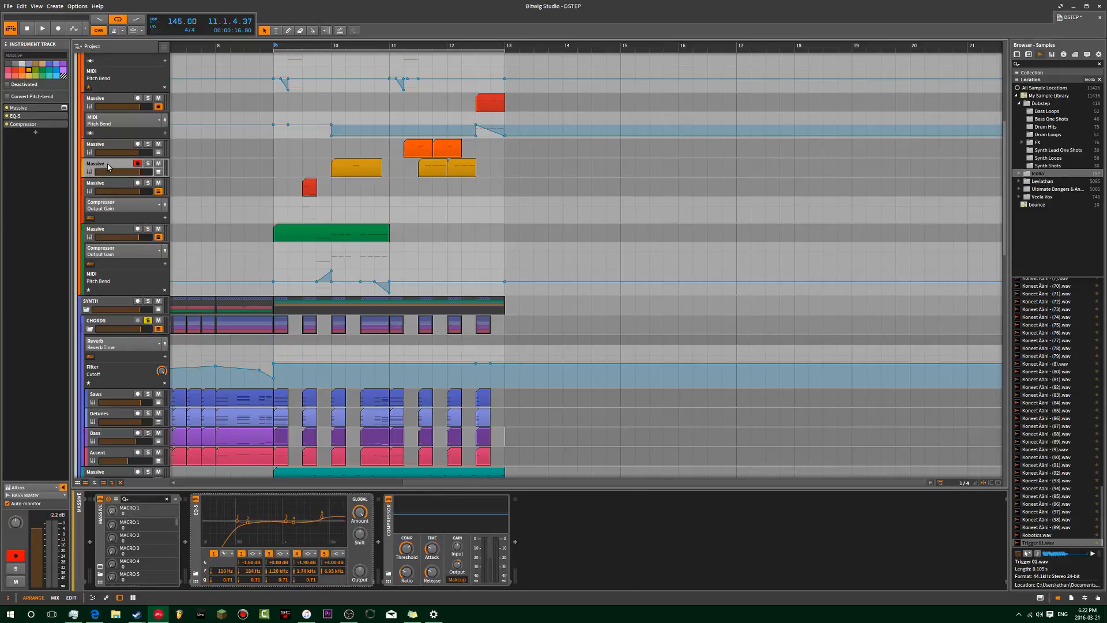
pyautogui.click(110, 143)
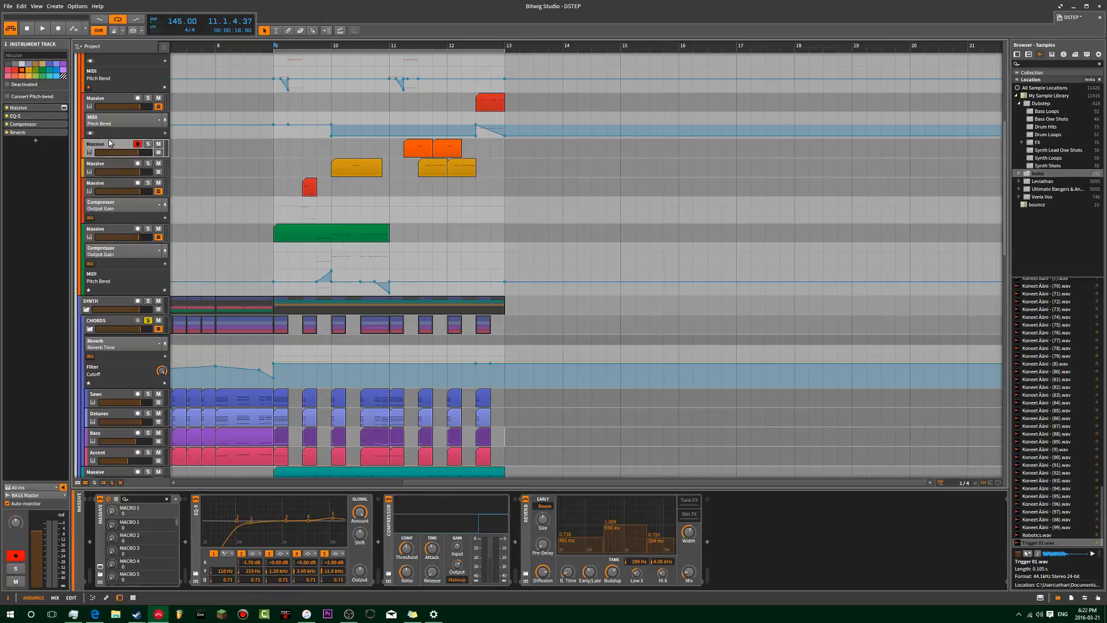
# - Solo the yellow Massive bass track and play its clips from bar 10 and from bar 11.3
pyautogui.click(327, 150)
pyautogui.click(148, 164)
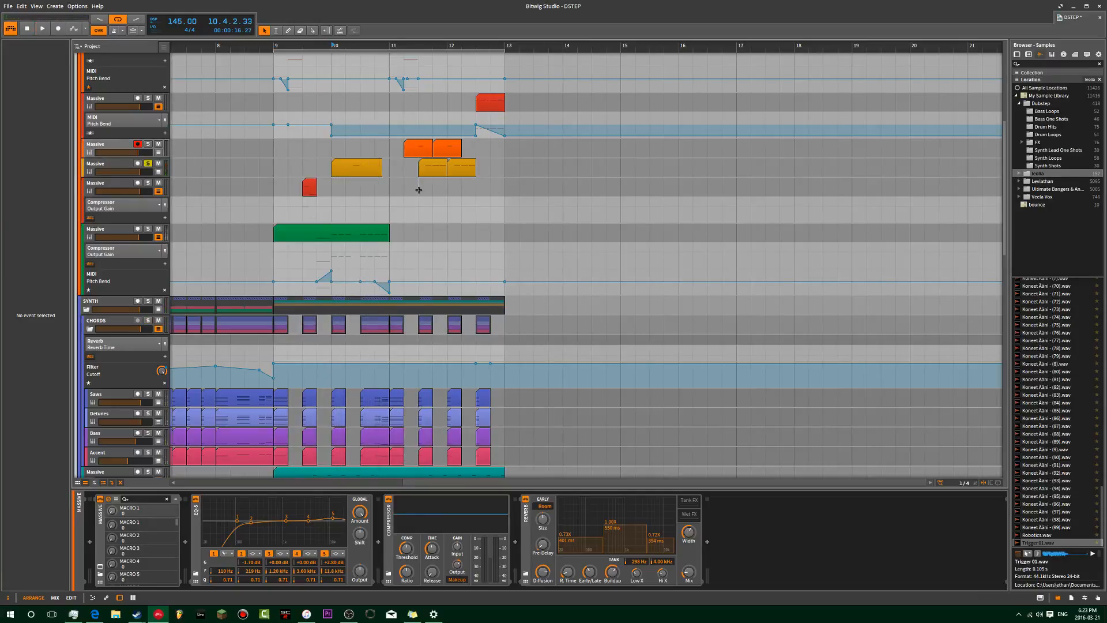
pyautogui.click(99, 164)
# - Solo the orange Massive track above the yellow one as well and play both together from just before bar 11.3
pyautogui.click(115, 149)
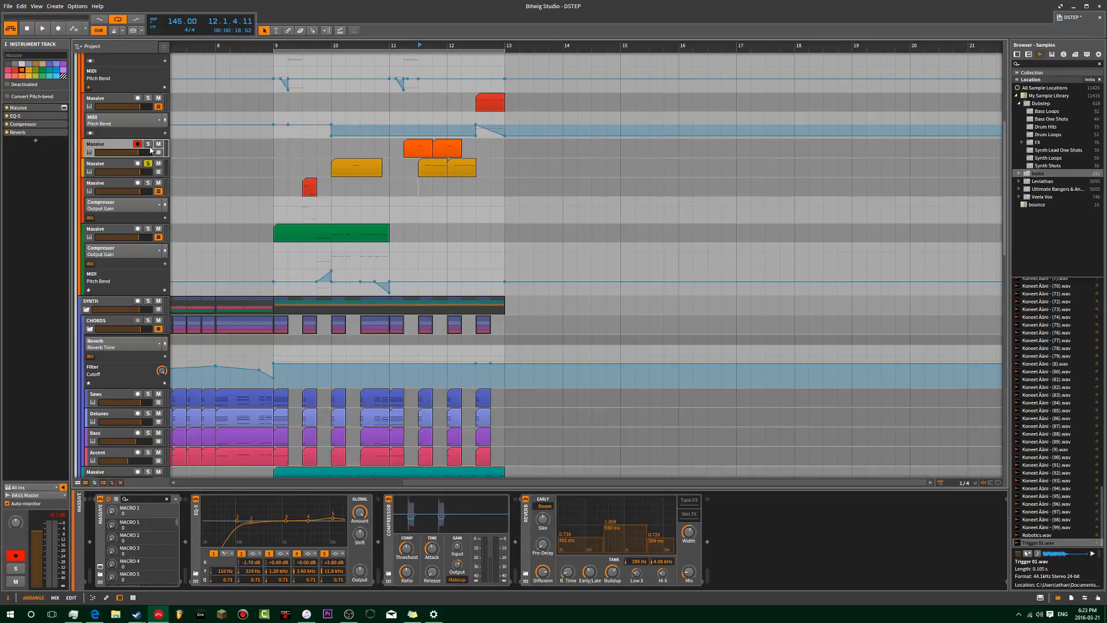
pyautogui.click(404, 168)
pyautogui.press('space')
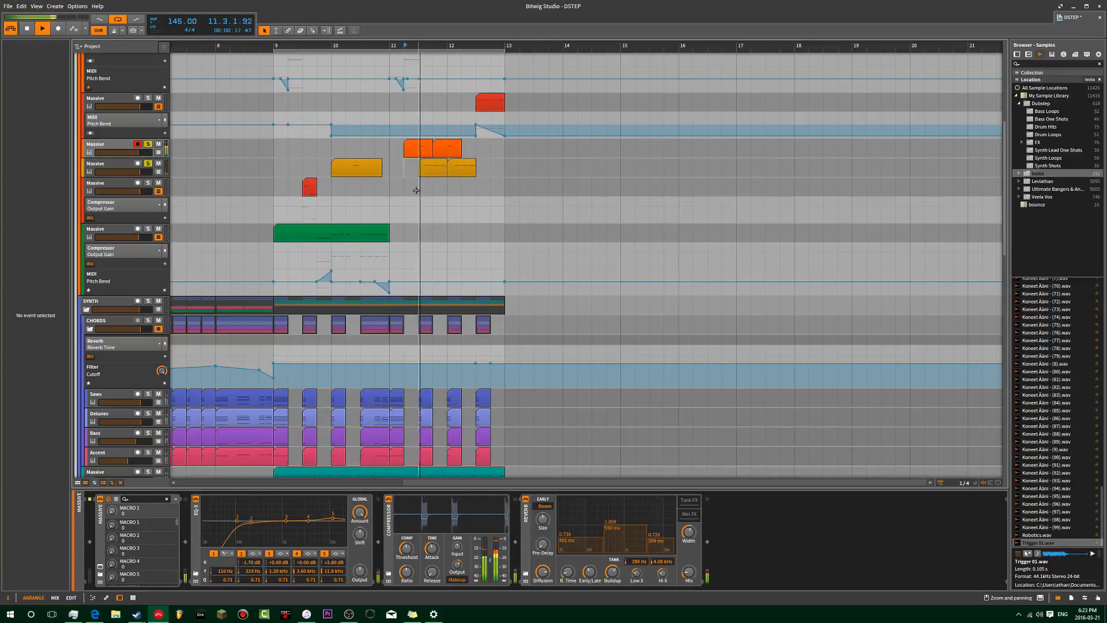
pyautogui.scroll(3, 421, 185)
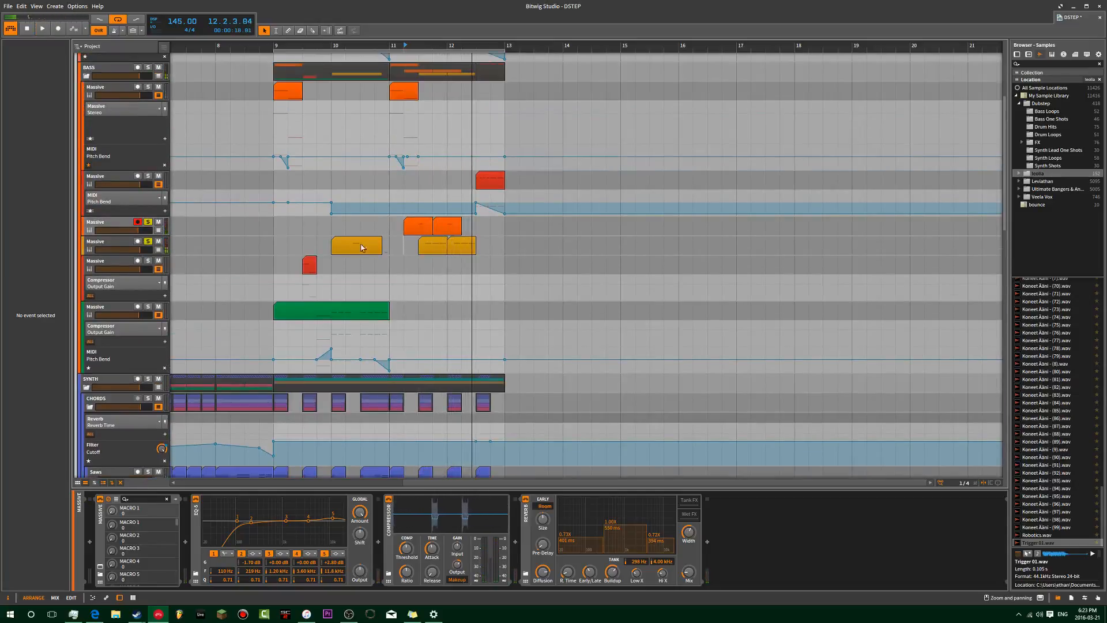
pyautogui.press('space')
# - Play the yellow Massive bass track alone from bar 11.3 and examine its Massive patch
pyautogui.click(127, 247)
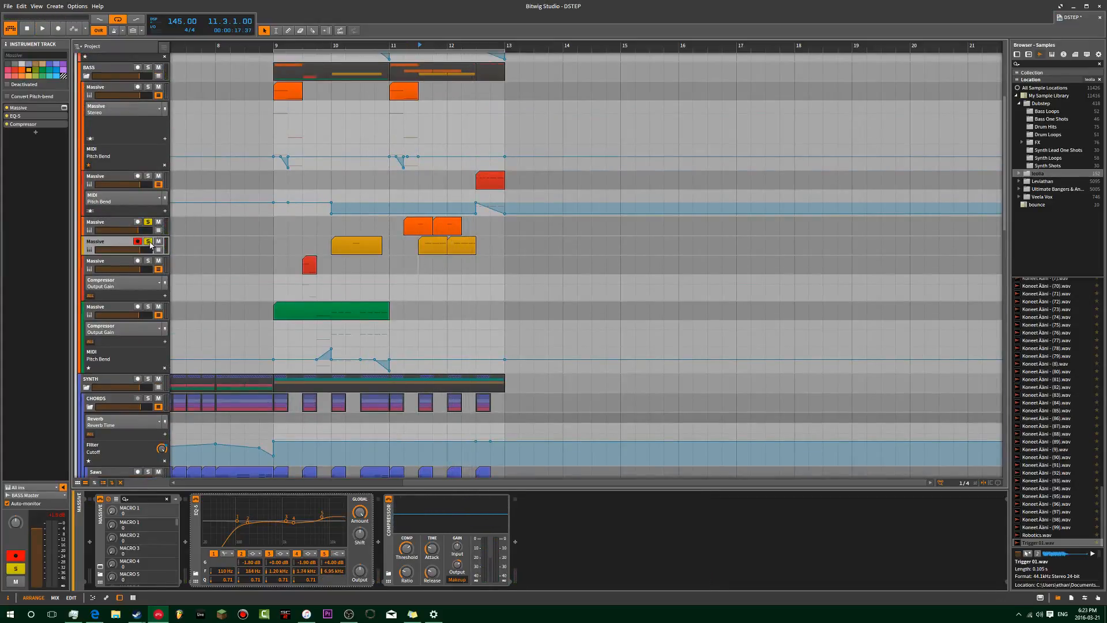
pyautogui.press('space')
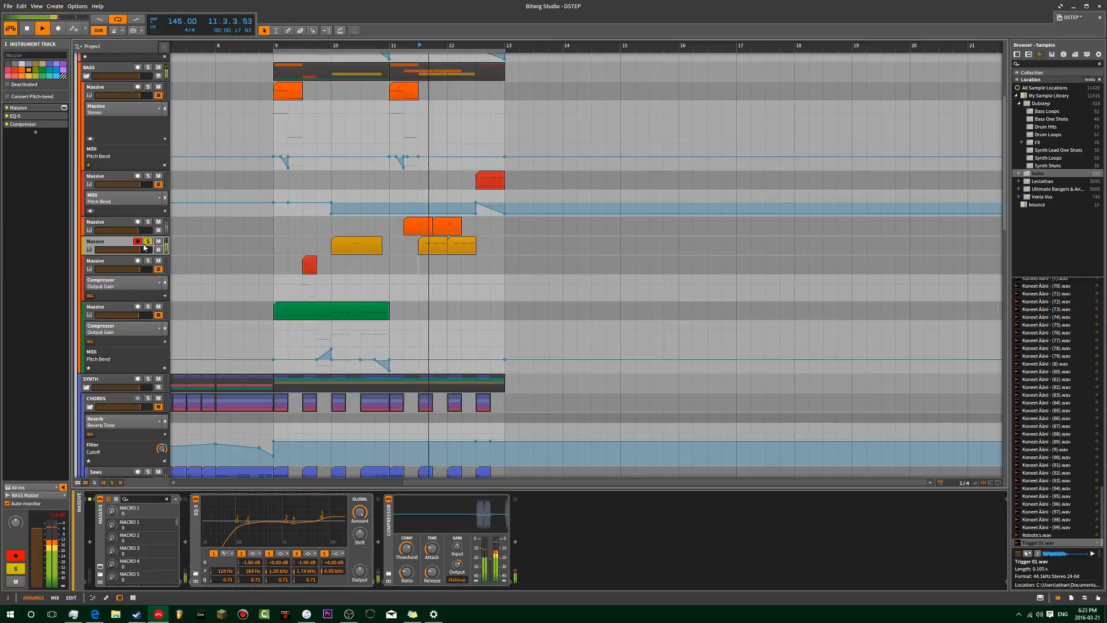
pyautogui.click(63, 108)
pyautogui.moveTo(689, 222); pyautogui.dragTo(627, 107)
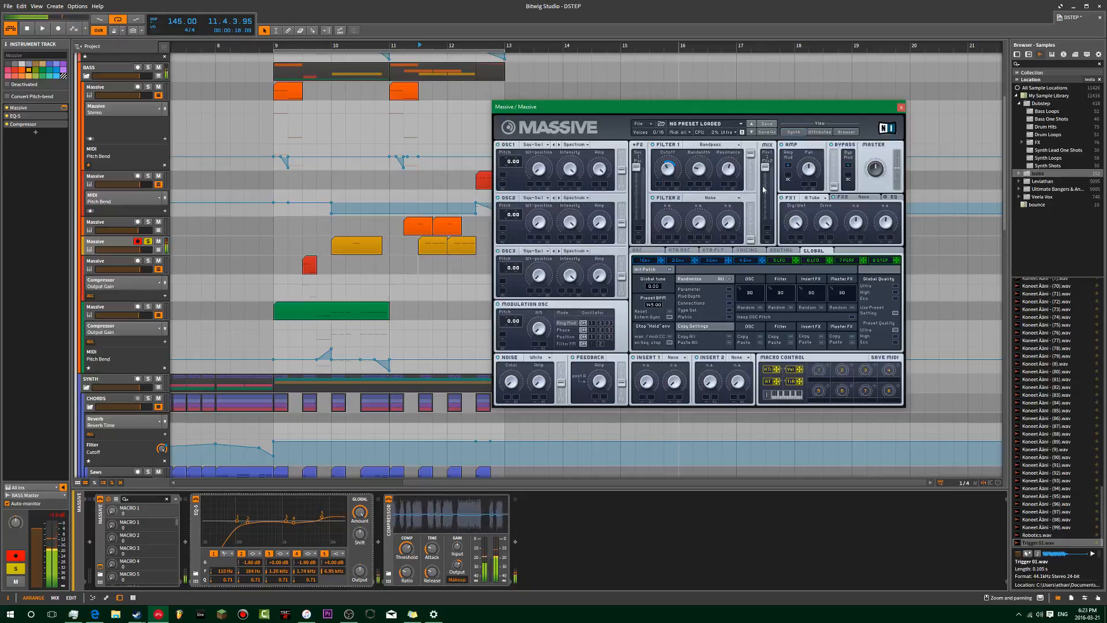
pyautogui.moveTo(730, 112)
pyautogui.mouseDown()
pyautogui.moveTo(669, 110)
pyautogui.moveTo(748, 106)
pyautogui.mouseUp()
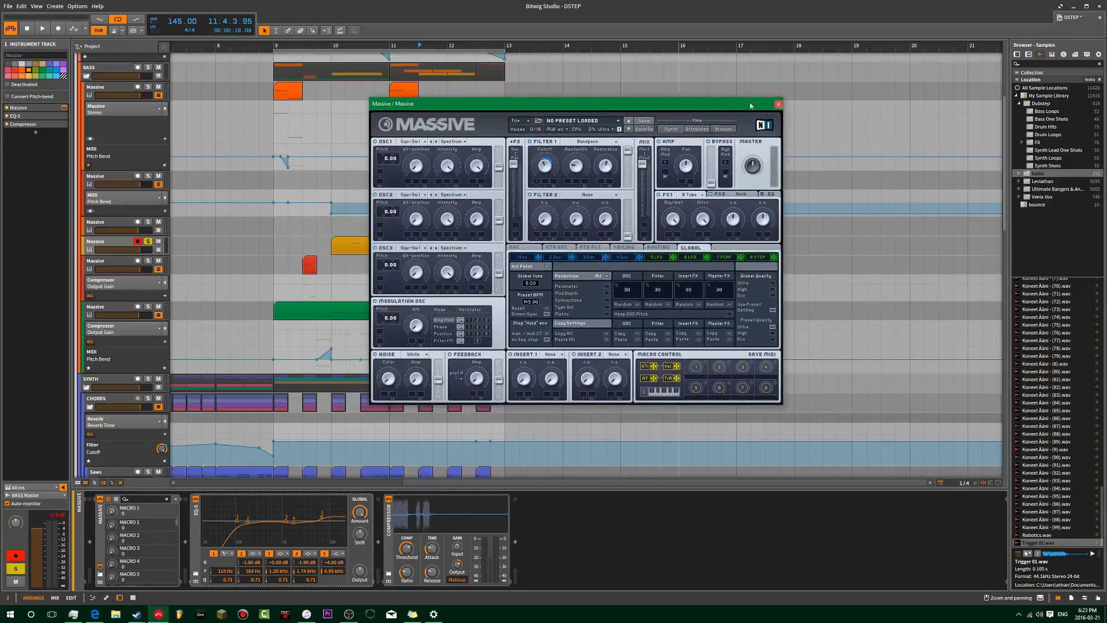
pyautogui.click(777, 105)
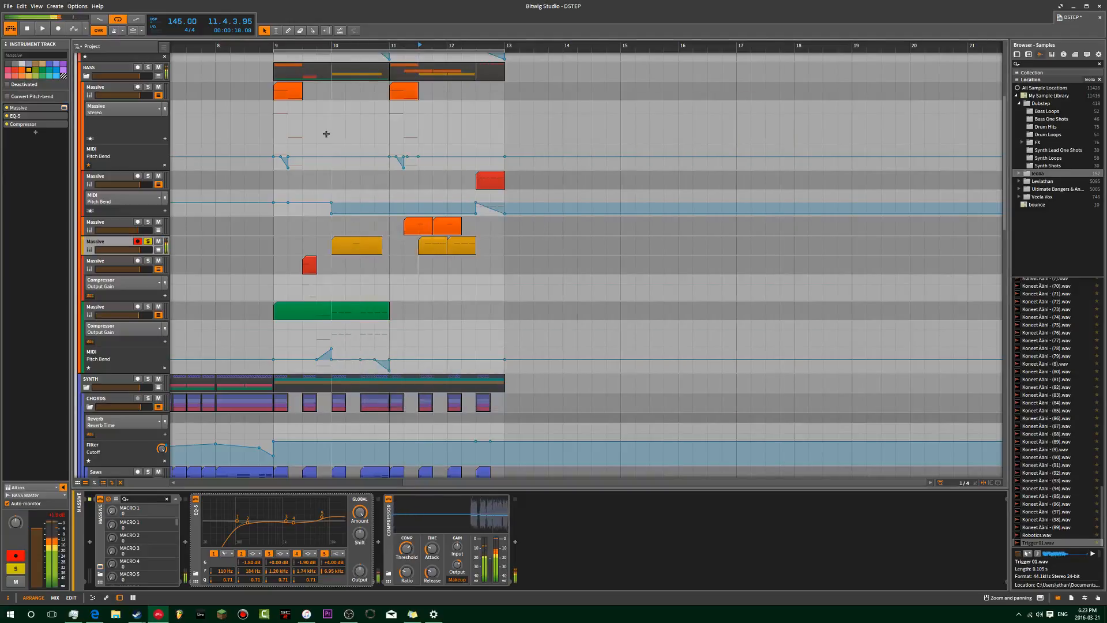
# - Open the Massive patch of the first orange track in the BASS group and play that track in solo from bar 9
pyautogui.click(289, 97)
pyautogui.click(120, 88)
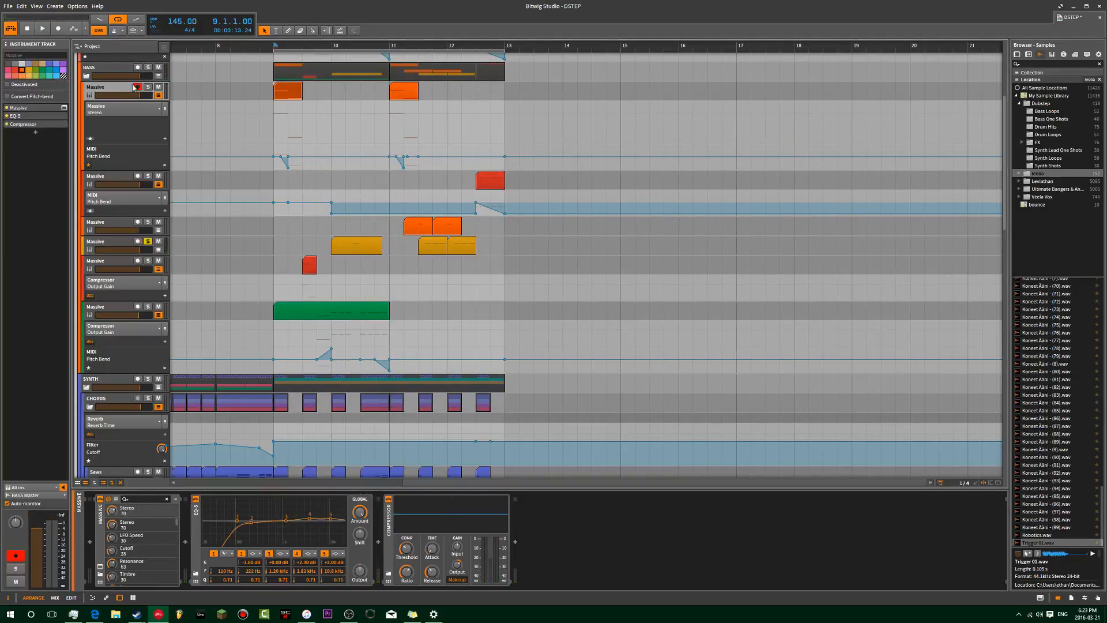
pyautogui.click(64, 108)
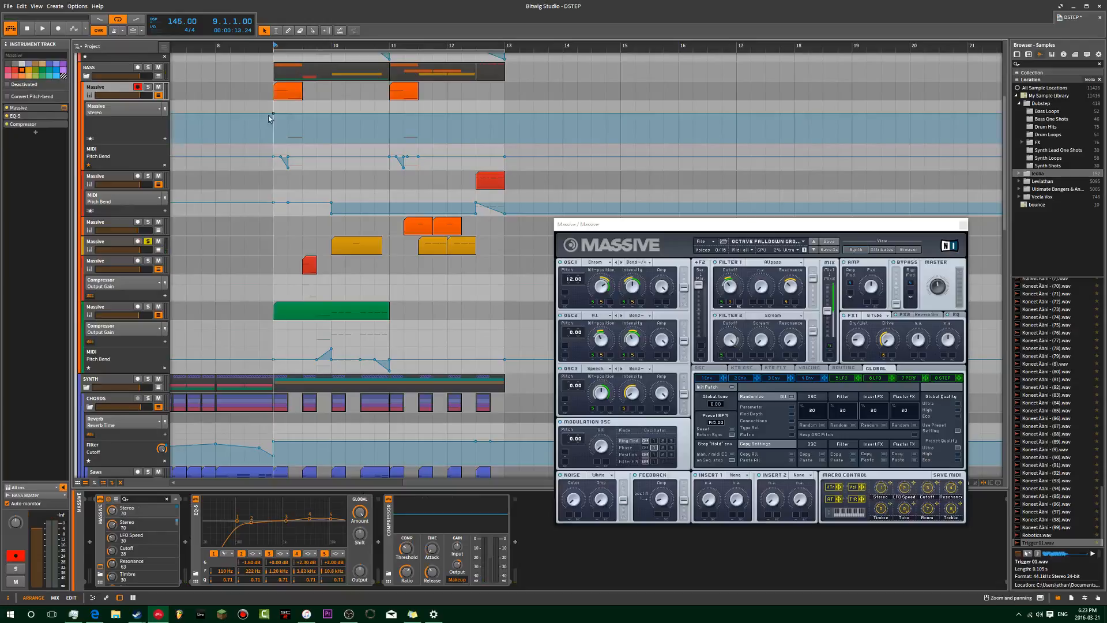
pyautogui.click(275, 106)
pyautogui.click(164, 89)
pyautogui.click(150, 88)
pyautogui.click(149, 88)
pyautogui.click(148, 88)
pyautogui.press('space')
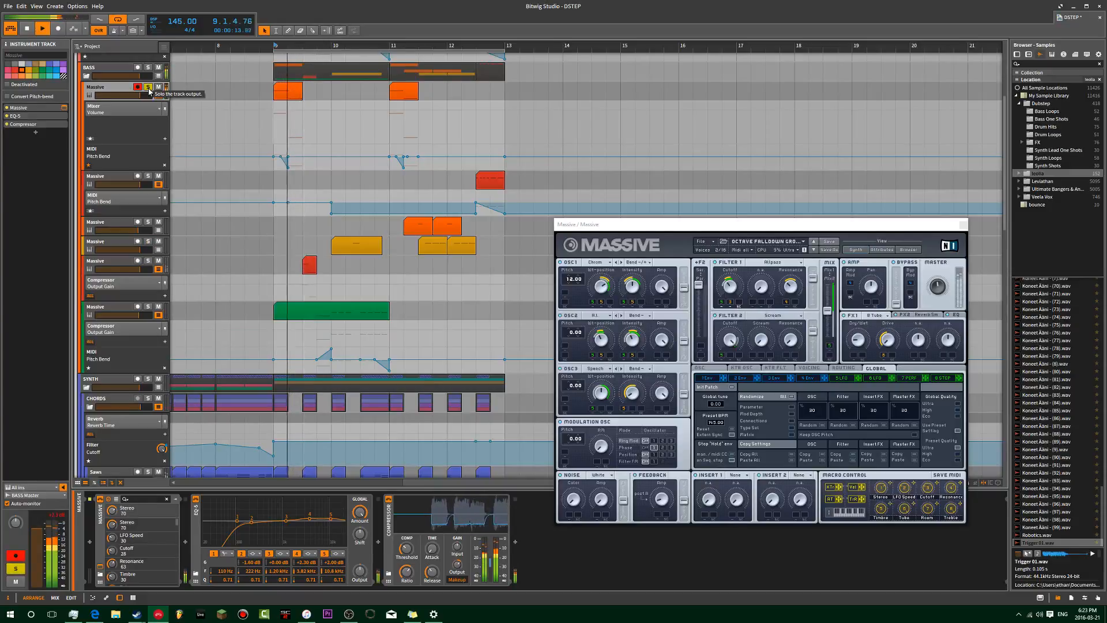
# - Examine the first bass track's Massive oscillators, filters and macros alongside the arrangement's clips and automation
pyautogui.moveTo(666, 228); pyautogui.dragTo(463, 93)
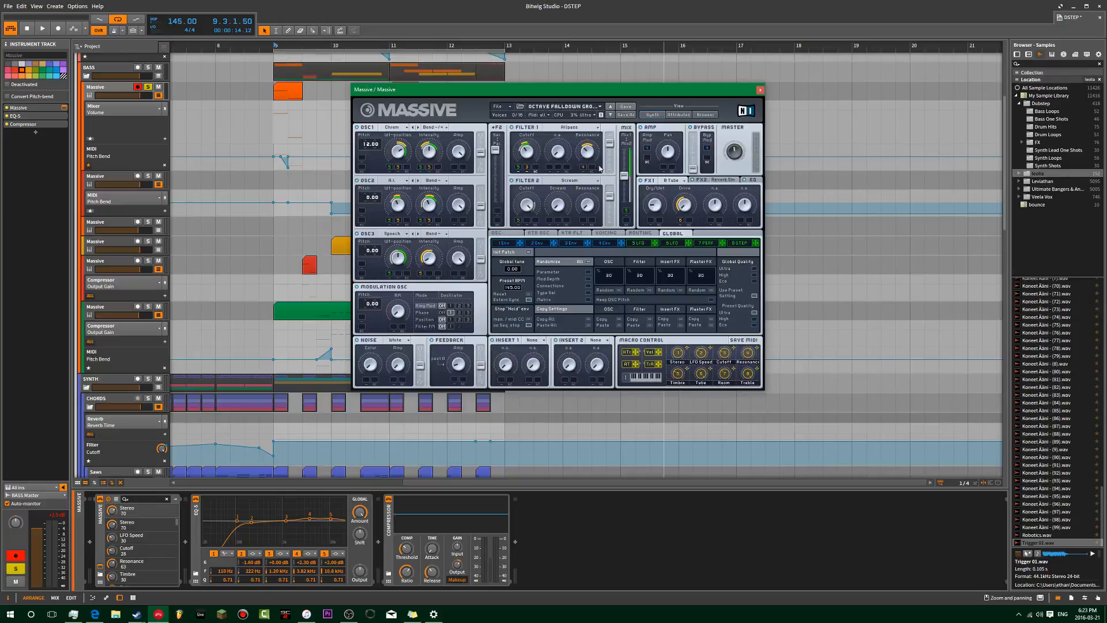
pyautogui.moveTo(630, 95); pyautogui.dragTo(782, 55)
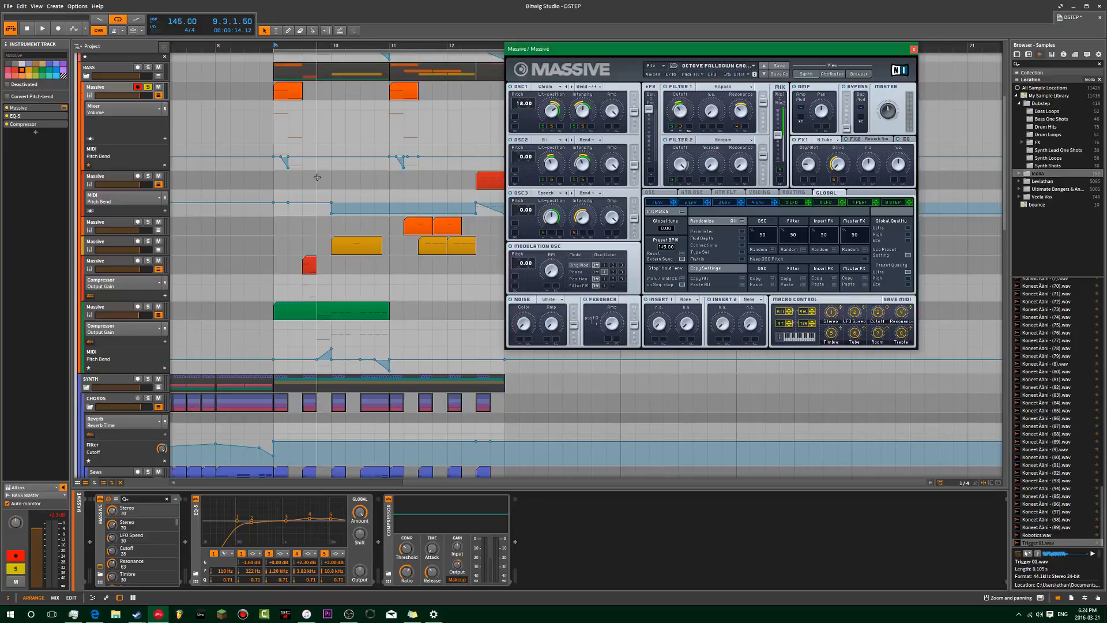
pyautogui.moveTo(618, 48)
pyautogui.mouseDown()
pyautogui.moveTo(601, 45)
pyautogui.moveTo(682, 60)
pyautogui.moveTo(677, 50)
pyautogui.moveTo(558, 50)
pyautogui.moveTo(675, 56)
pyautogui.moveTo(616, 50)
pyautogui.mouseUp()
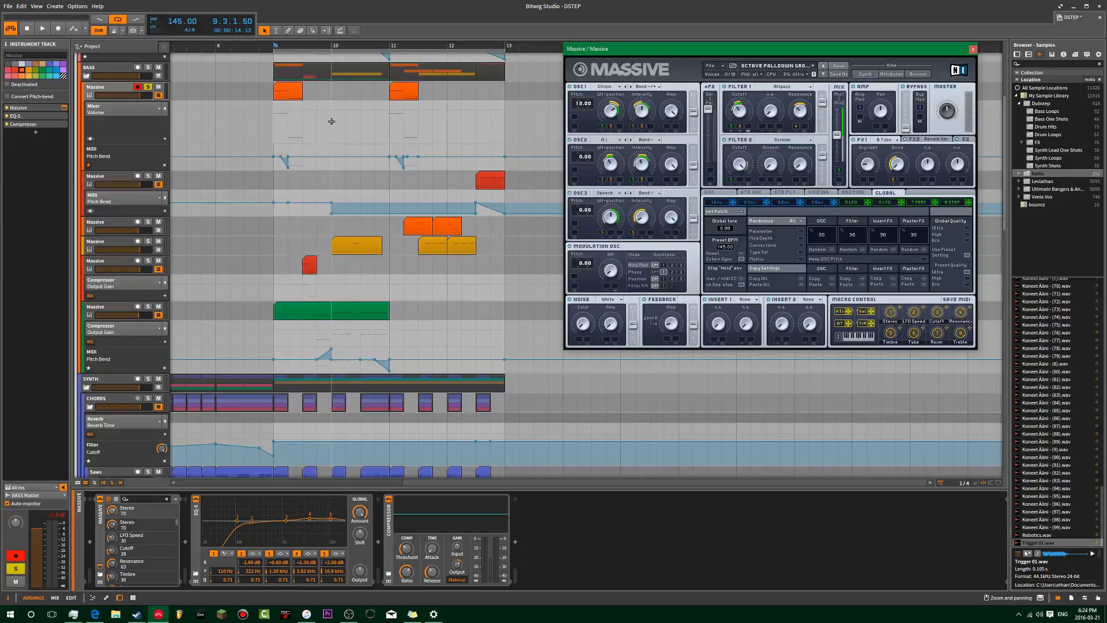
pyautogui.scroll(-1, 391, 254)
pyautogui.scroll(-10, 392, 255)
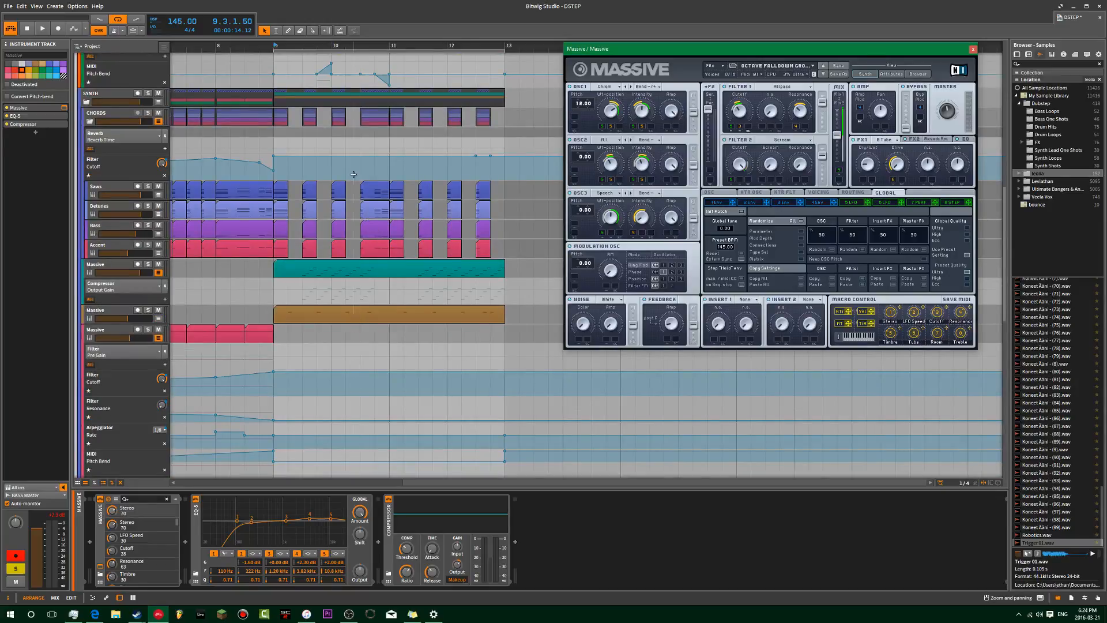
# - Return to the beginning of the BASS group's tracks and close the first track's Massive patch window
pyautogui.moveTo(362, 140); pyautogui.dragTo(384, 174)
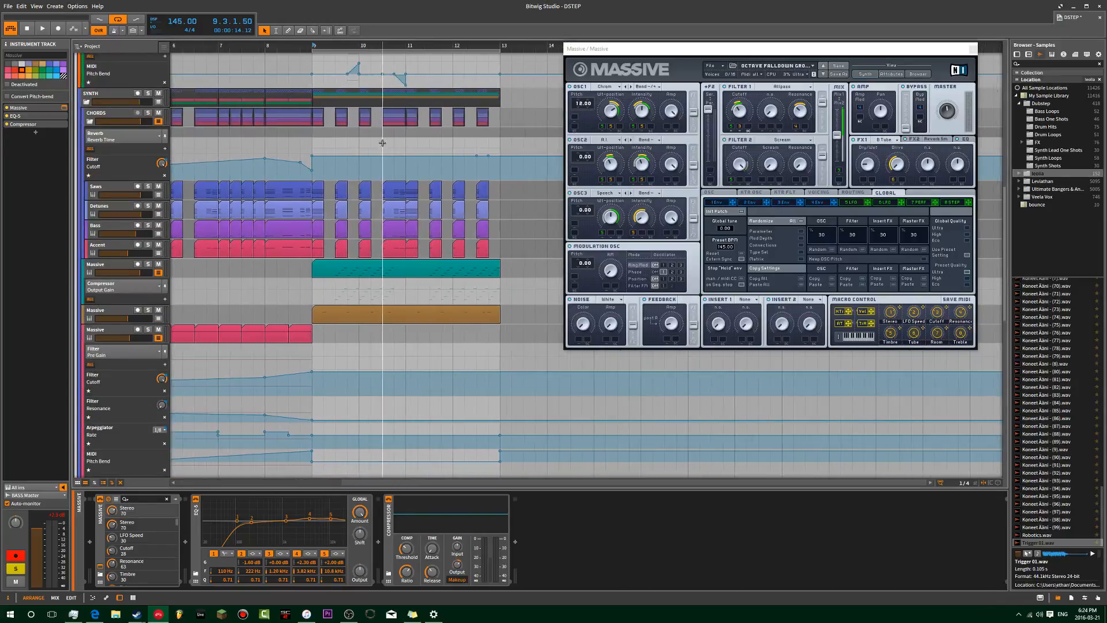
pyautogui.scroll(6, 402, 194)
pyautogui.scroll(4, 401, 194)
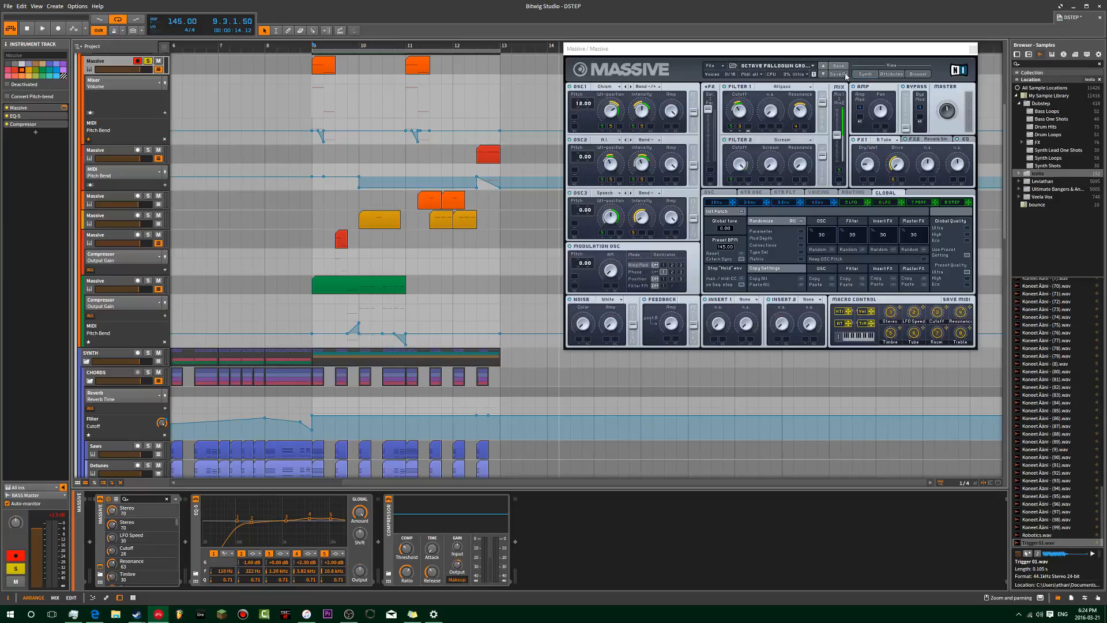
pyautogui.moveTo(677, 52); pyautogui.dragTo(615, 50)
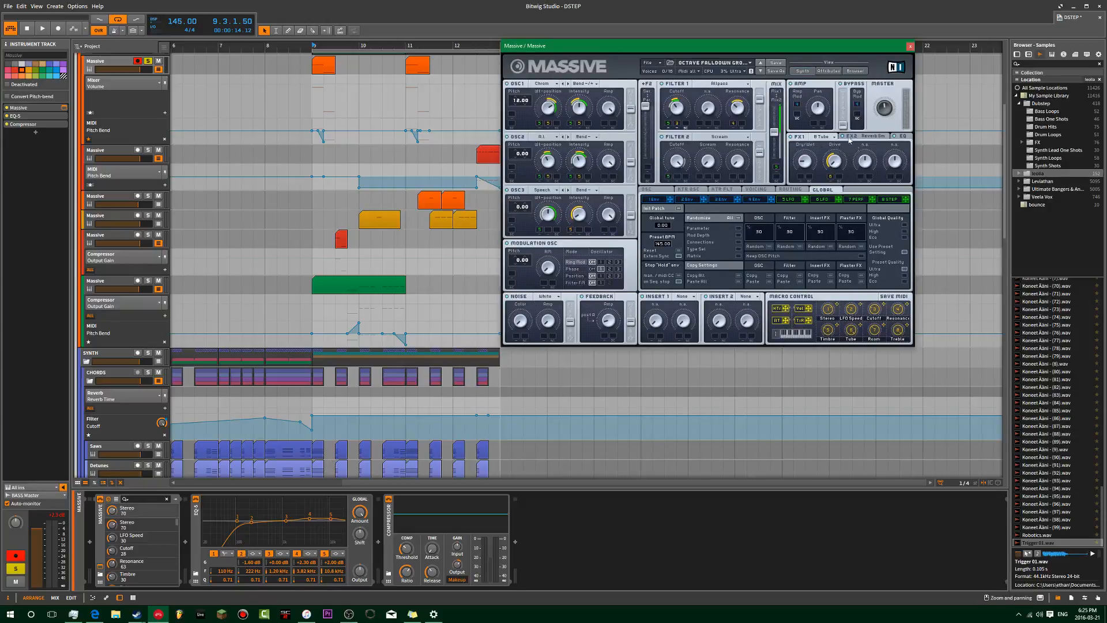
pyautogui.moveTo(682, 46); pyautogui.dragTo(768, 62)
pyautogui.click(995, 62)
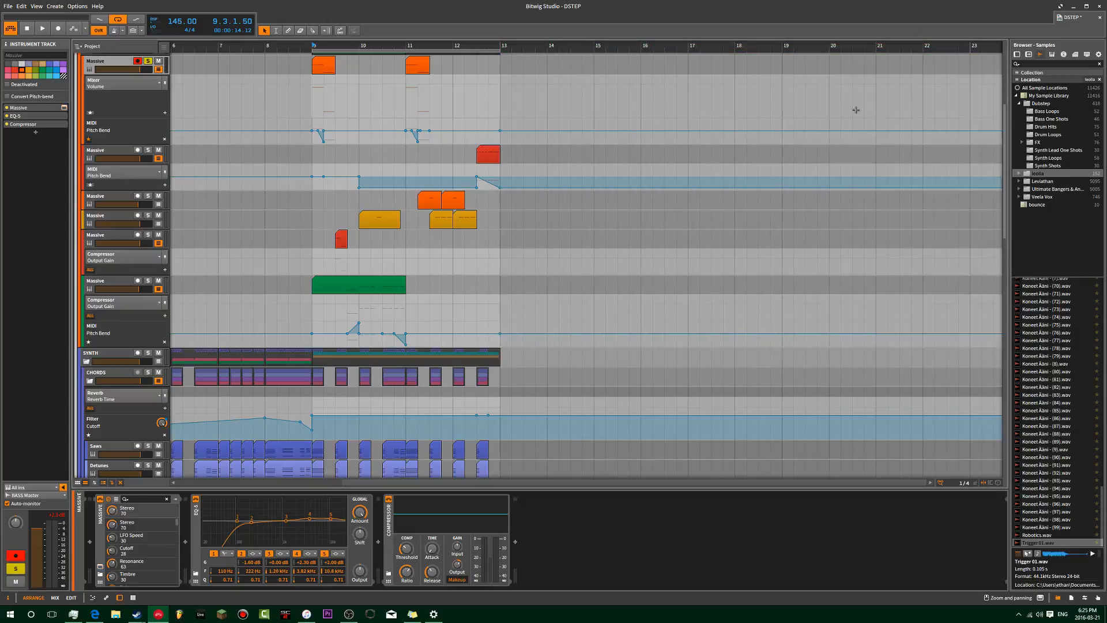
# - Open the Massive patch of the bass track holding the short red clip at bar 9.3, placing its window clear of the clips
pyautogui.click(337, 242)
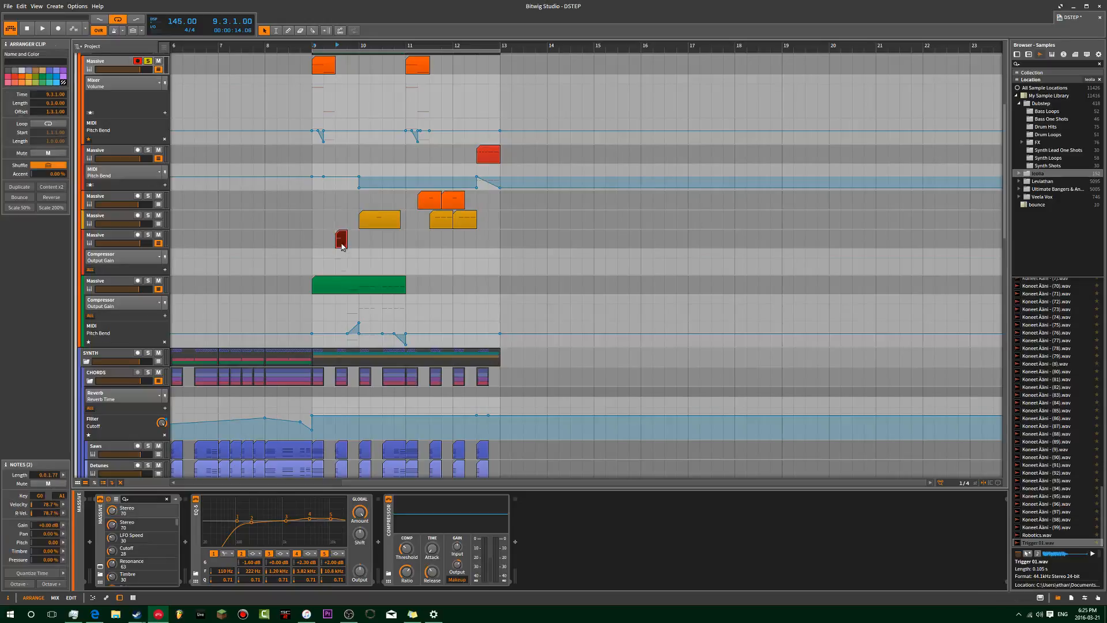
pyautogui.click(110, 237)
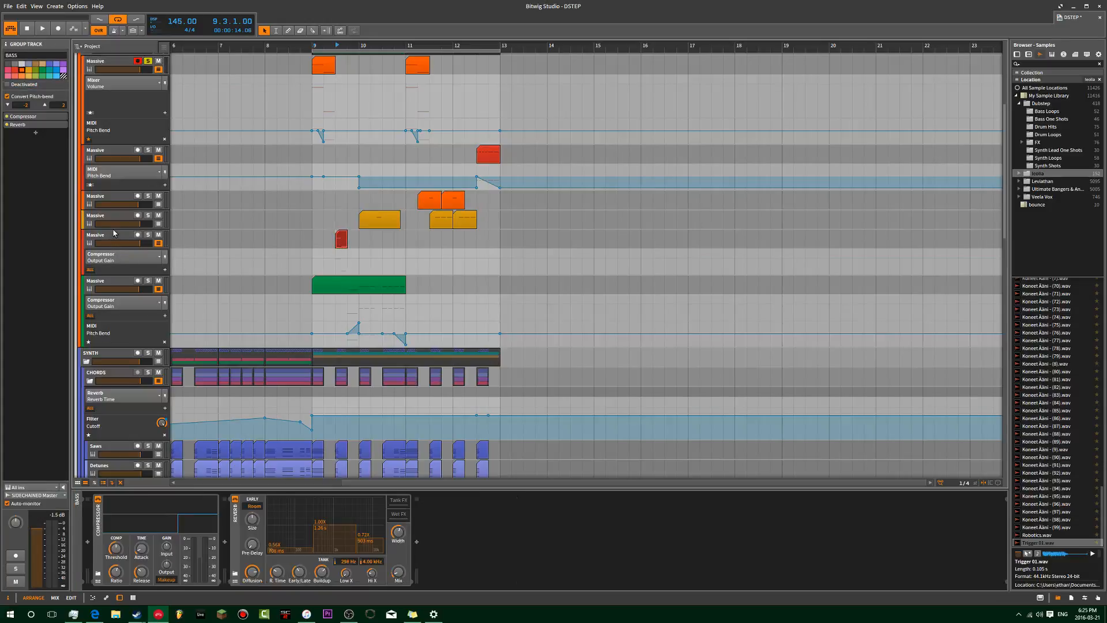
pyautogui.click(123, 64)
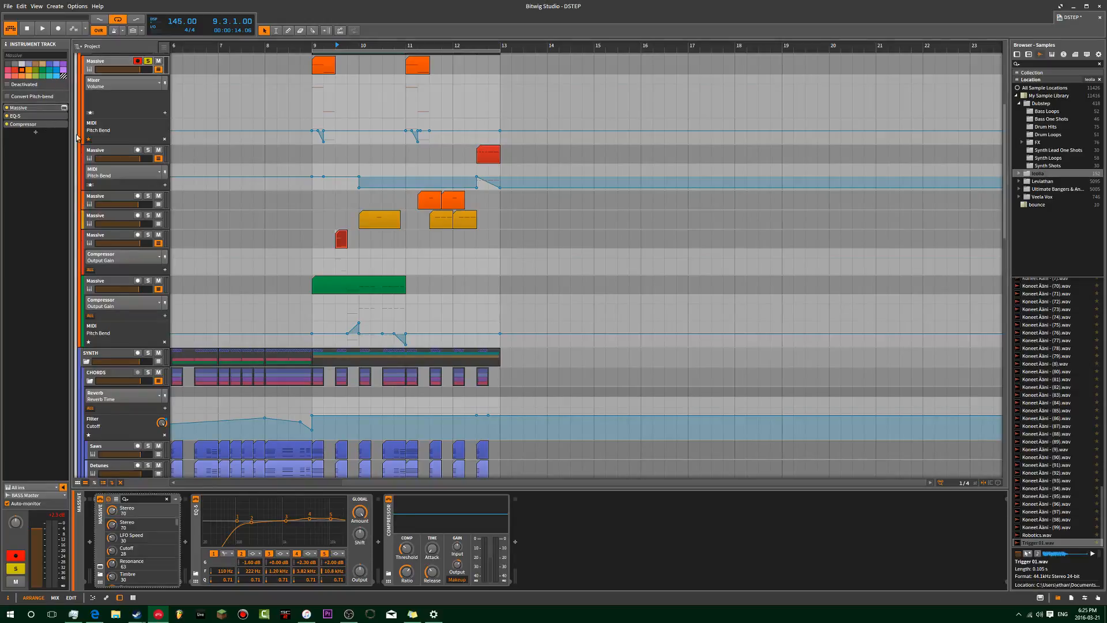
pyautogui.click(121, 238)
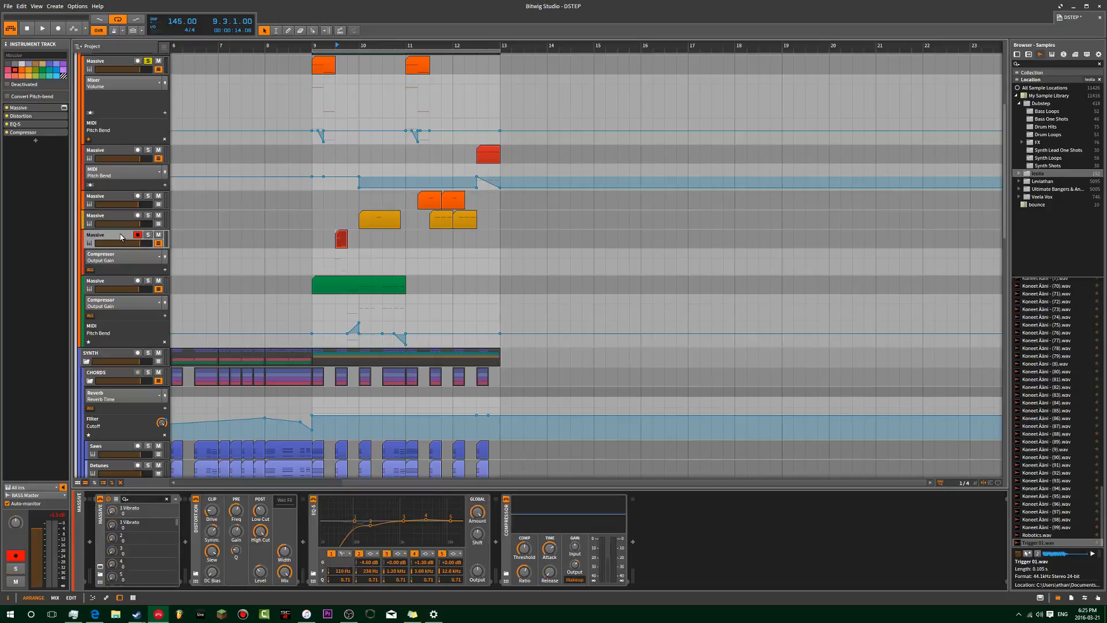
pyautogui.click(304, 240)
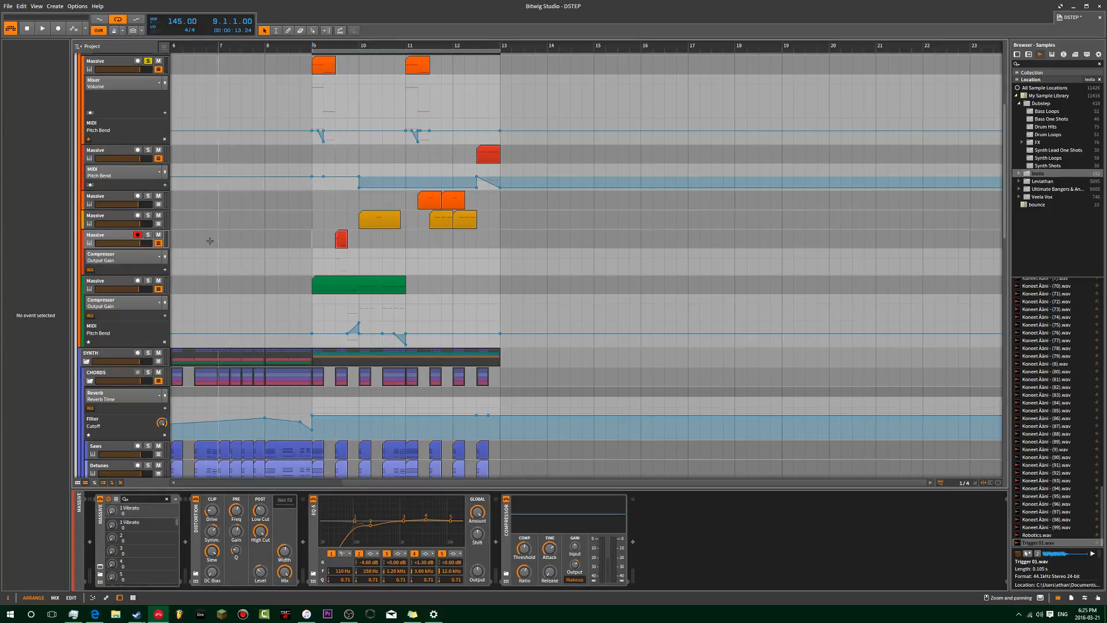
pyautogui.click(129, 236)
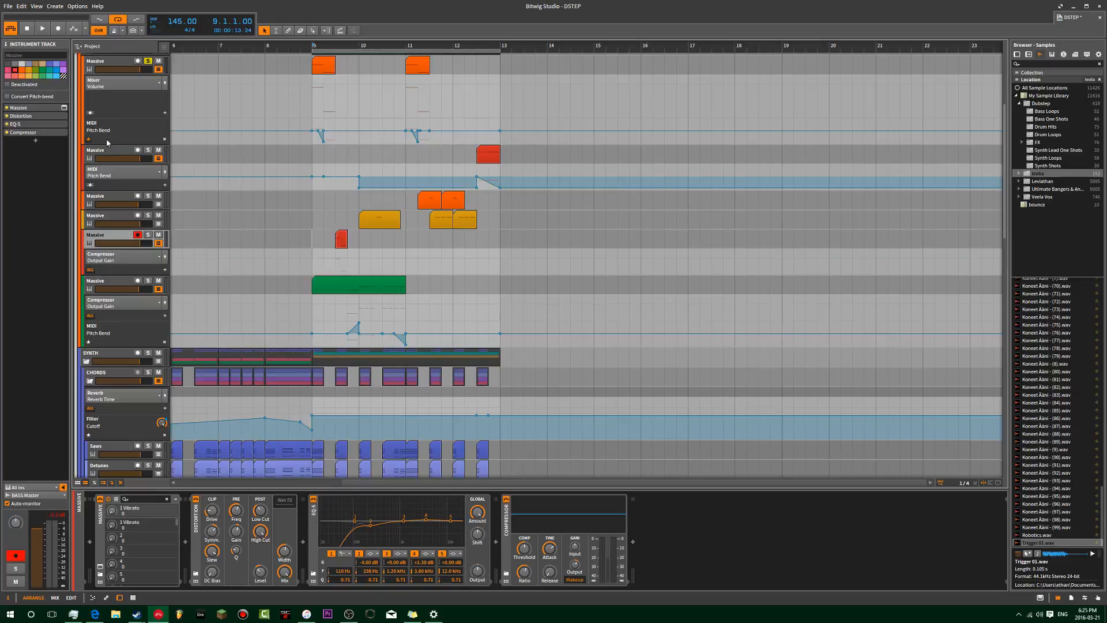
pyautogui.click(64, 108)
pyautogui.moveTo(745, 222); pyautogui.dragTo(694, 66)
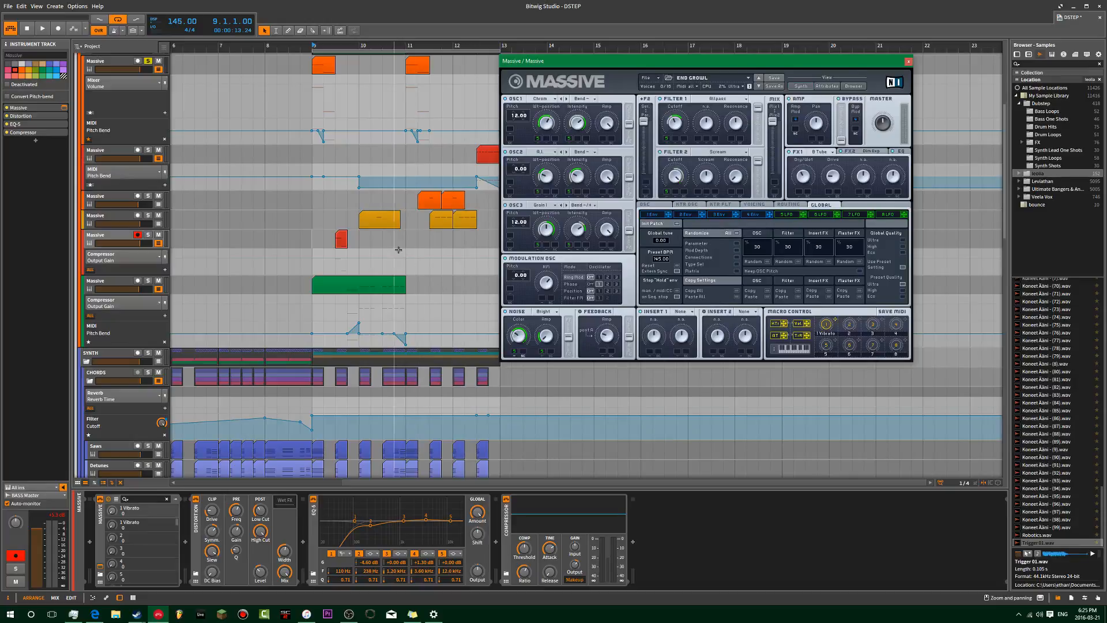
# - Solo the track with the short red clip, audition it from bar 9.3, and close its Massive patch
pyautogui.click(323, 207)
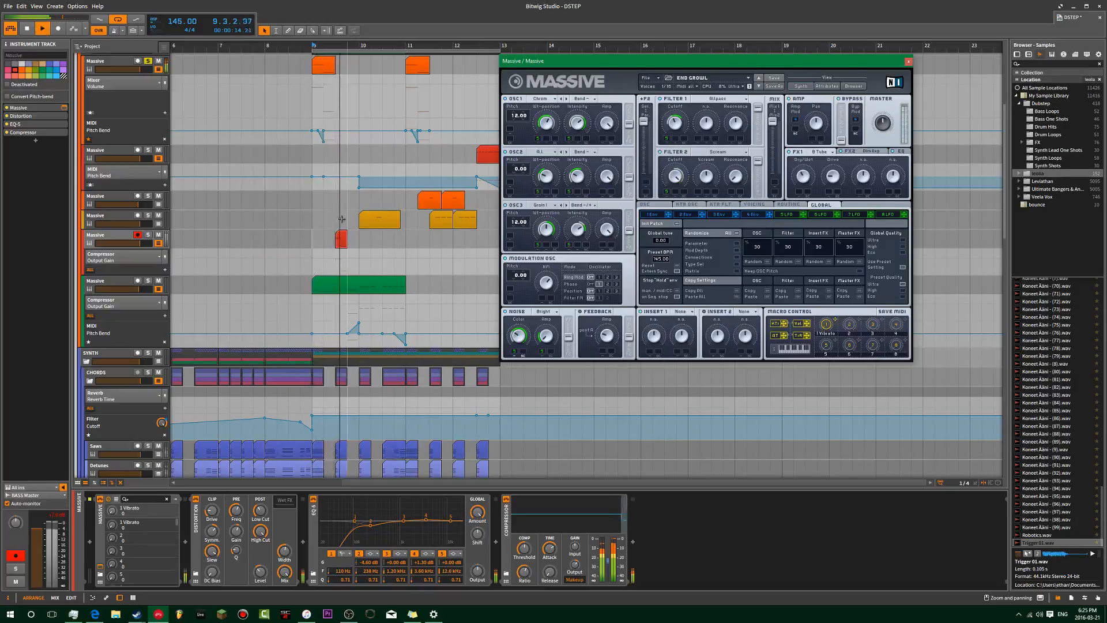
pyautogui.click(149, 235)
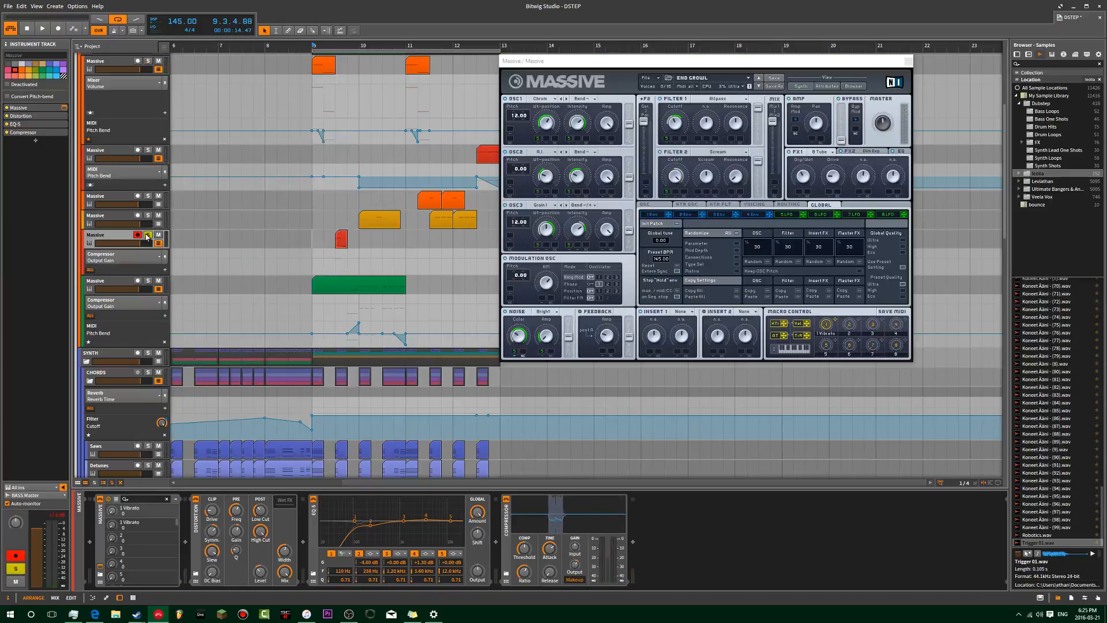
pyautogui.click(336, 223)
pyautogui.click(336, 223)
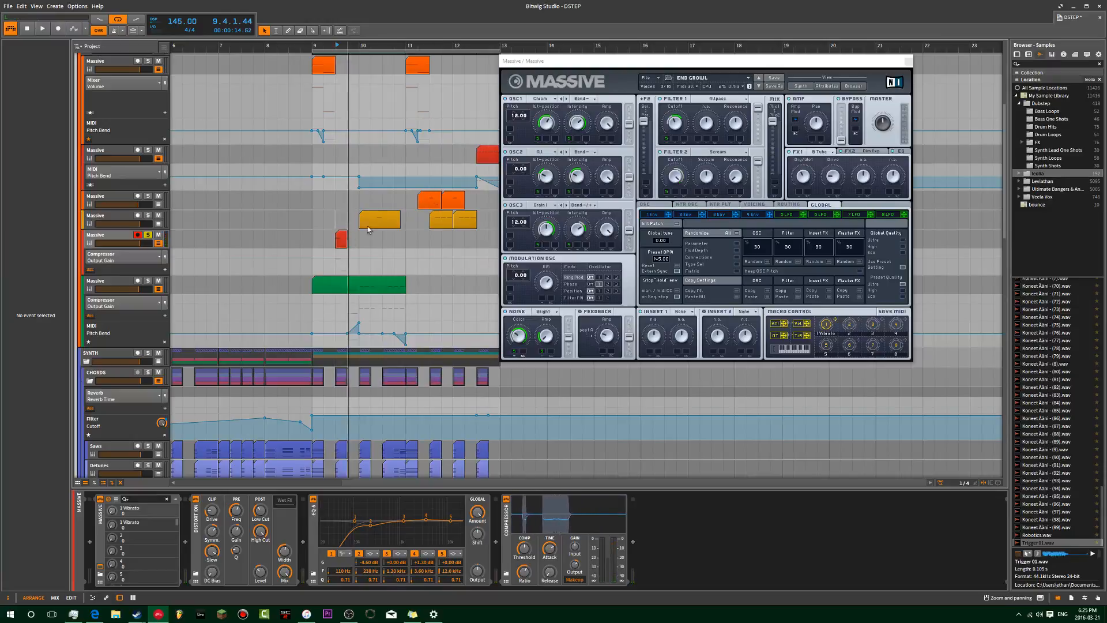
pyautogui.click(719, 63)
pyautogui.moveTo(719, 64); pyautogui.dragTo(638, 65)
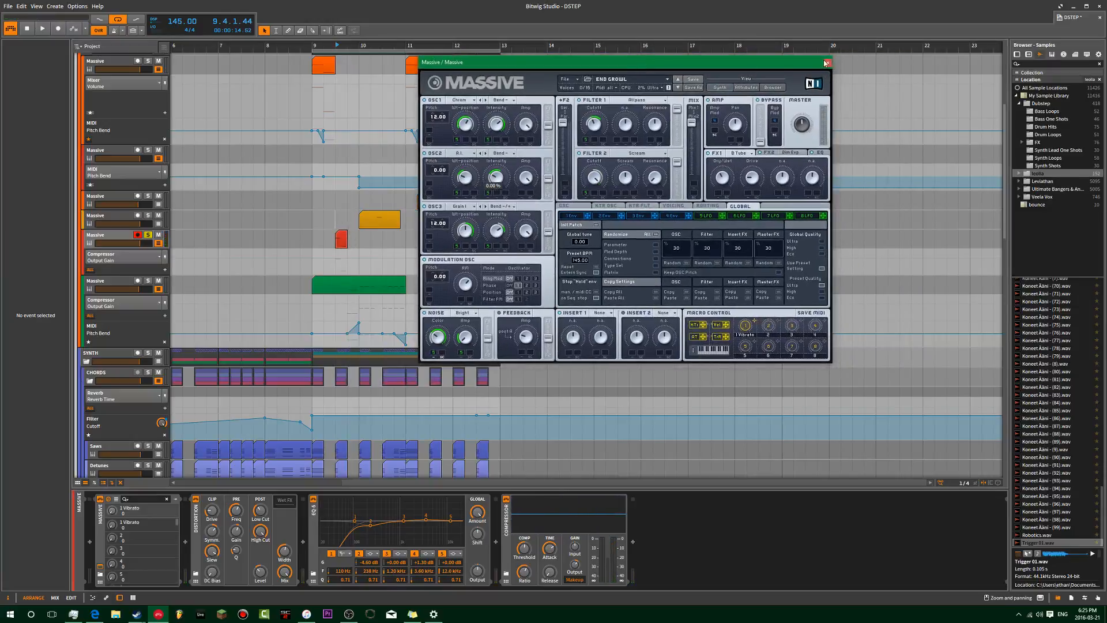
pyautogui.click(826, 64)
# - Switch the solo to the green Massive bass track and play its clip from bar 9
pyautogui.click(341, 290)
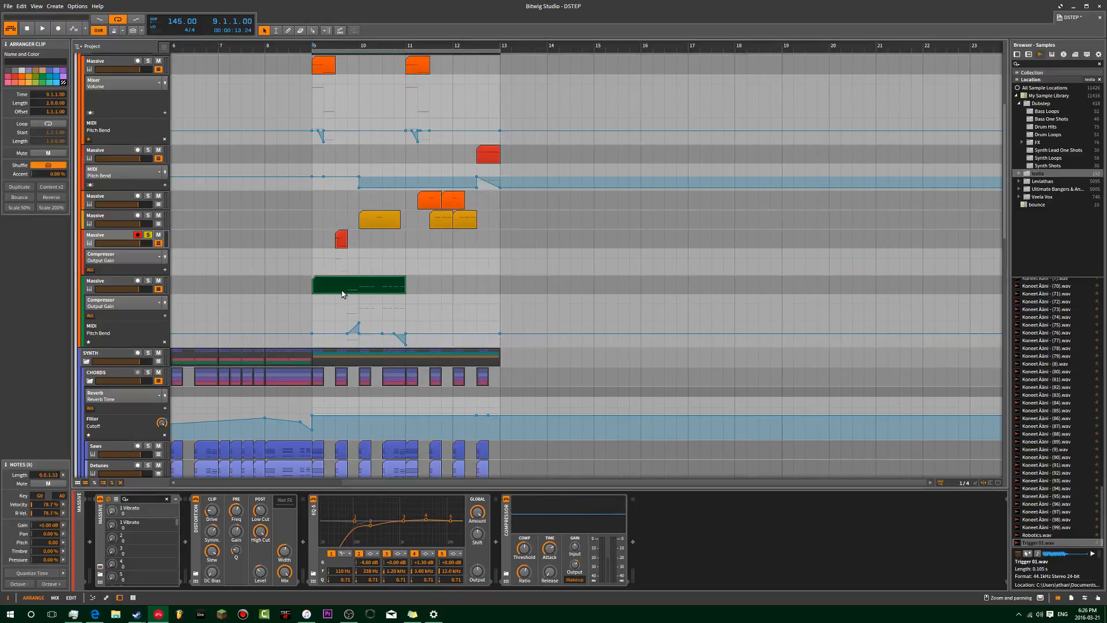
pyautogui.click(148, 234)
pyautogui.click(147, 281)
pyautogui.press('space')
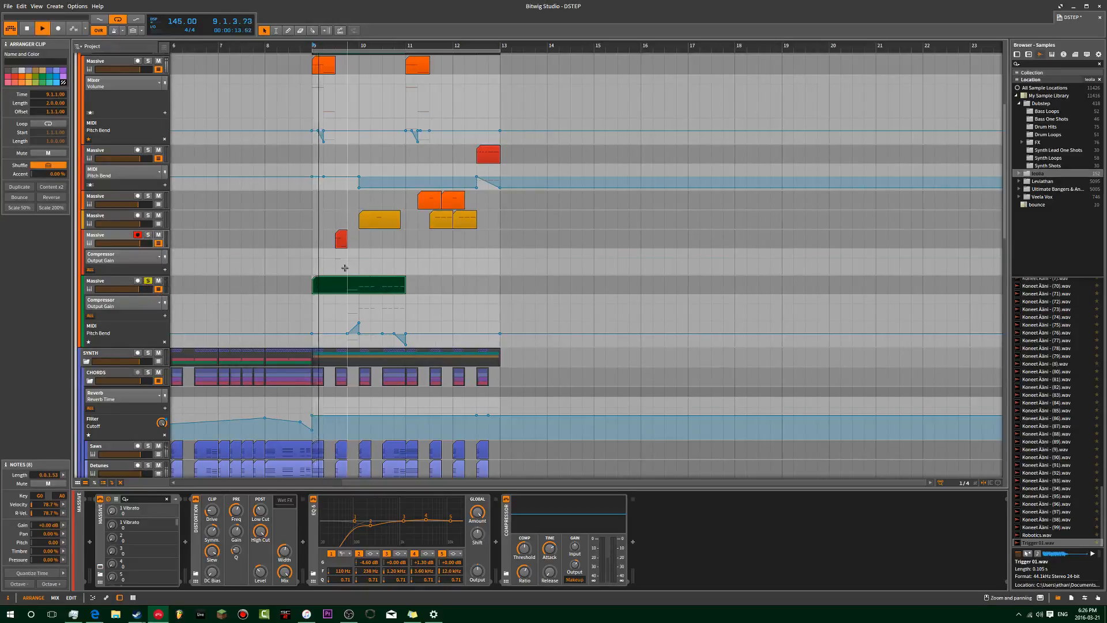
pyautogui.click(348, 266)
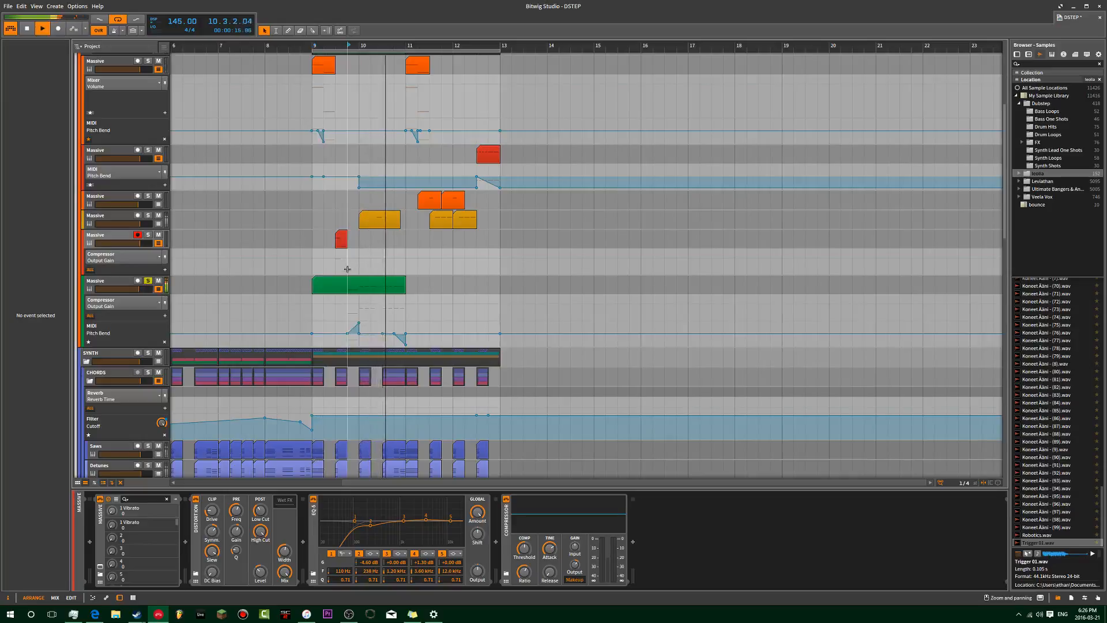
# - Open the green track's Massive patch, examine its voicing, modulation and oscillator pages during playback, and close it
pyautogui.click(126, 283)
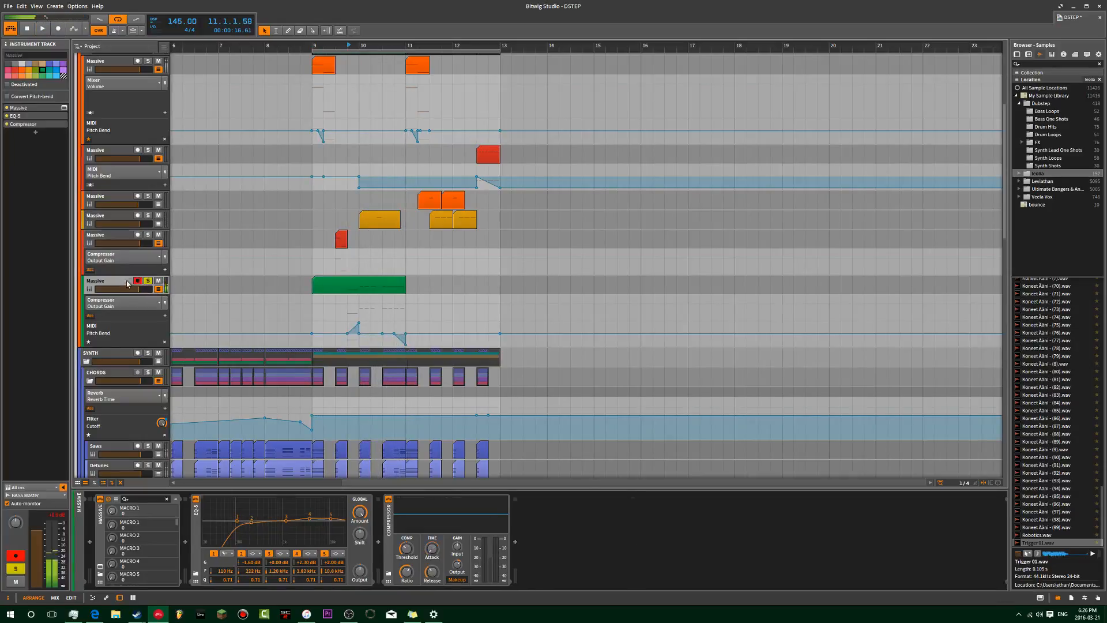
pyautogui.click(64, 107)
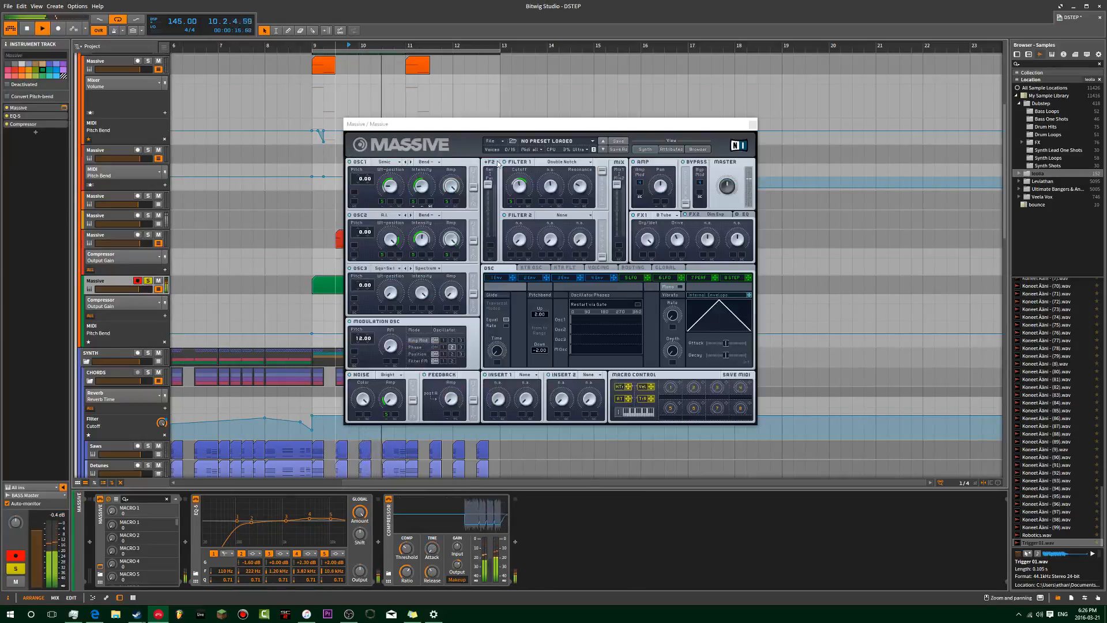
pyautogui.moveTo(488, 128); pyautogui.dragTo(436, 96)
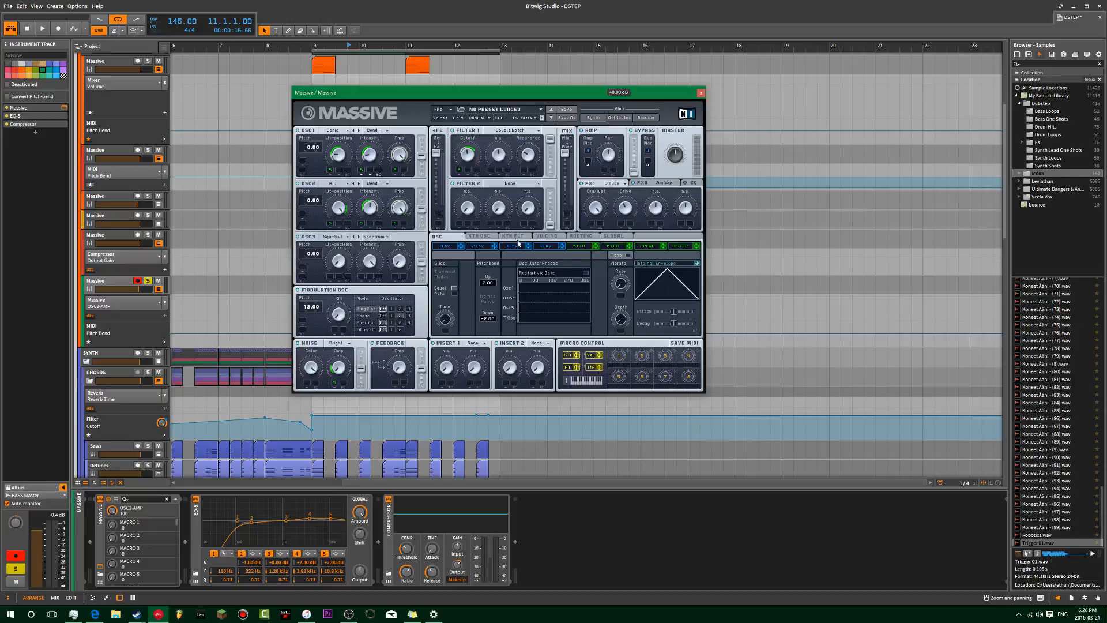
pyautogui.click(540, 236)
pyautogui.click(517, 236)
pyautogui.click(479, 236)
pyautogui.click(437, 236)
pyautogui.press('space')
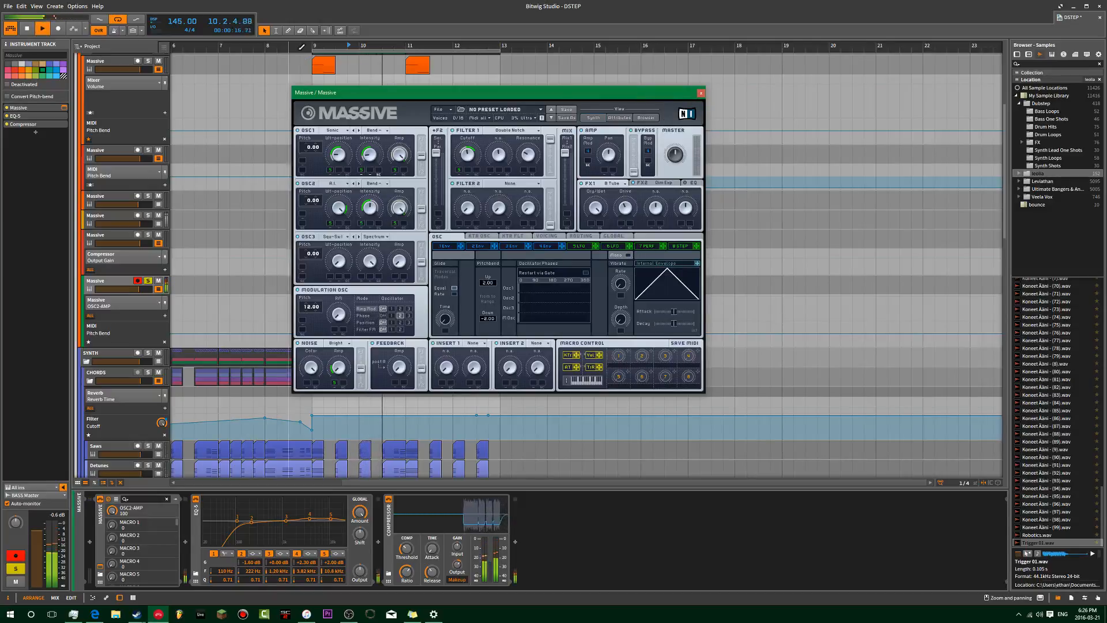
pyautogui.click(700, 93)
pyautogui.press('space')
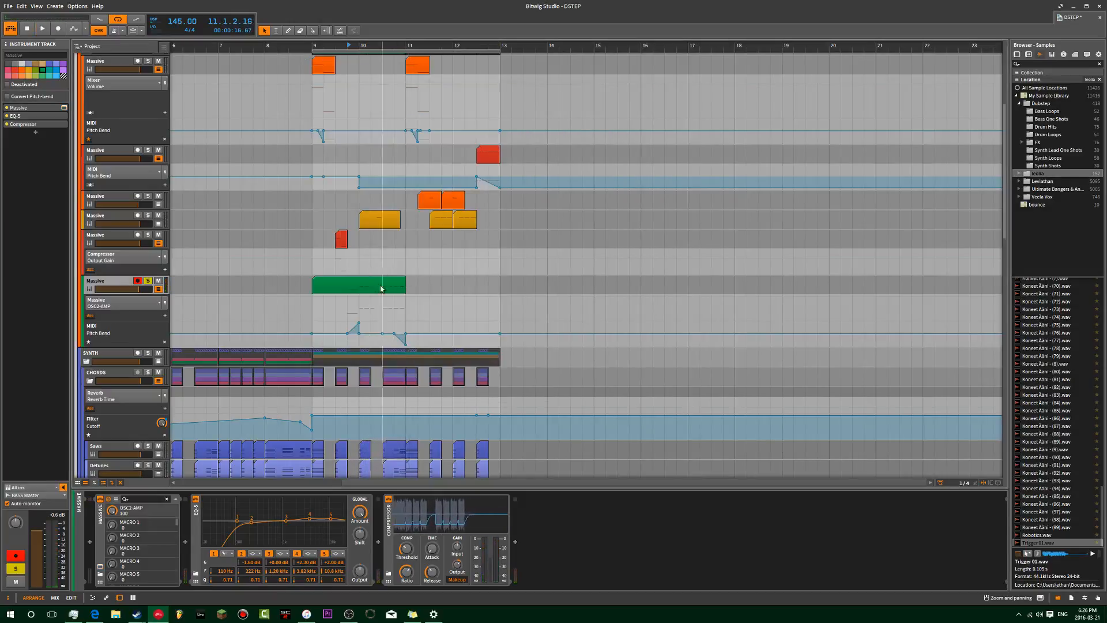
# - Switch the solo to the orange Massive track above the yellow one and play it from bar 11
pyautogui.click(357, 261)
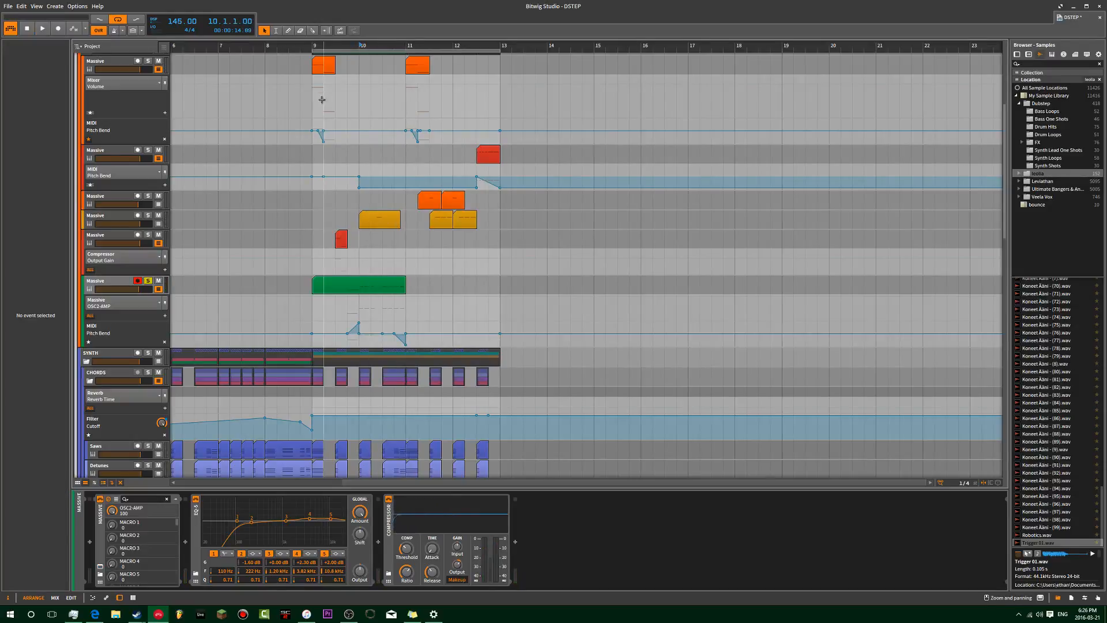
pyautogui.scroll(3, 348, 164)
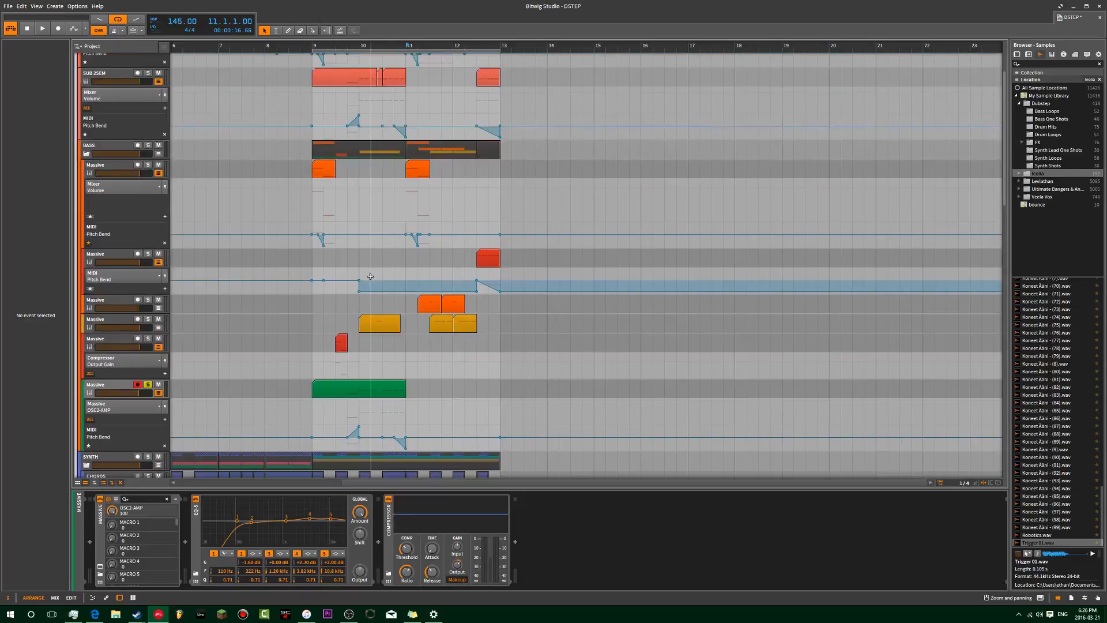
pyautogui.click(148, 319)
pyautogui.press('space')
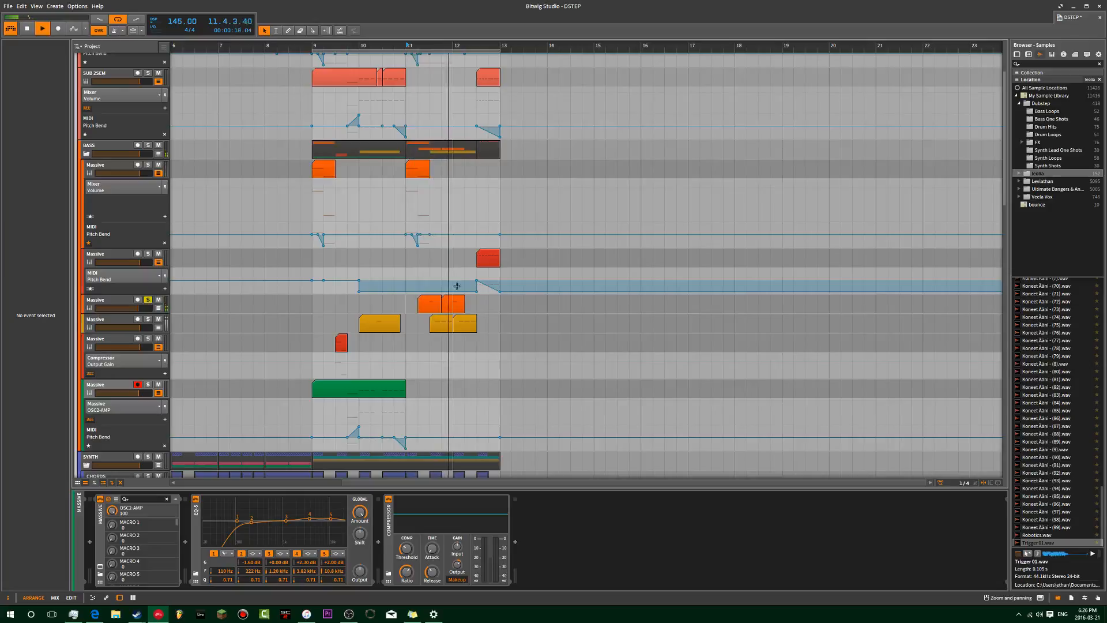
# - Bypass and re-enable the Reverb on the soloed orange bass track to compare the sound
pyautogui.click(166, 304)
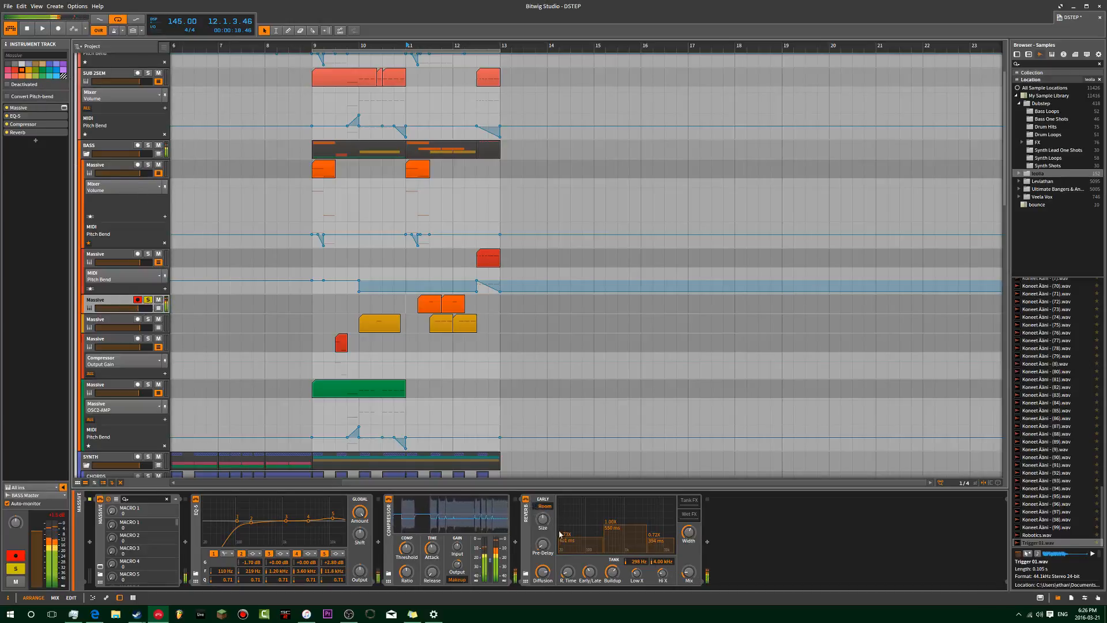
pyautogui.click(525, 499)
pyautogui.click(525, 500)
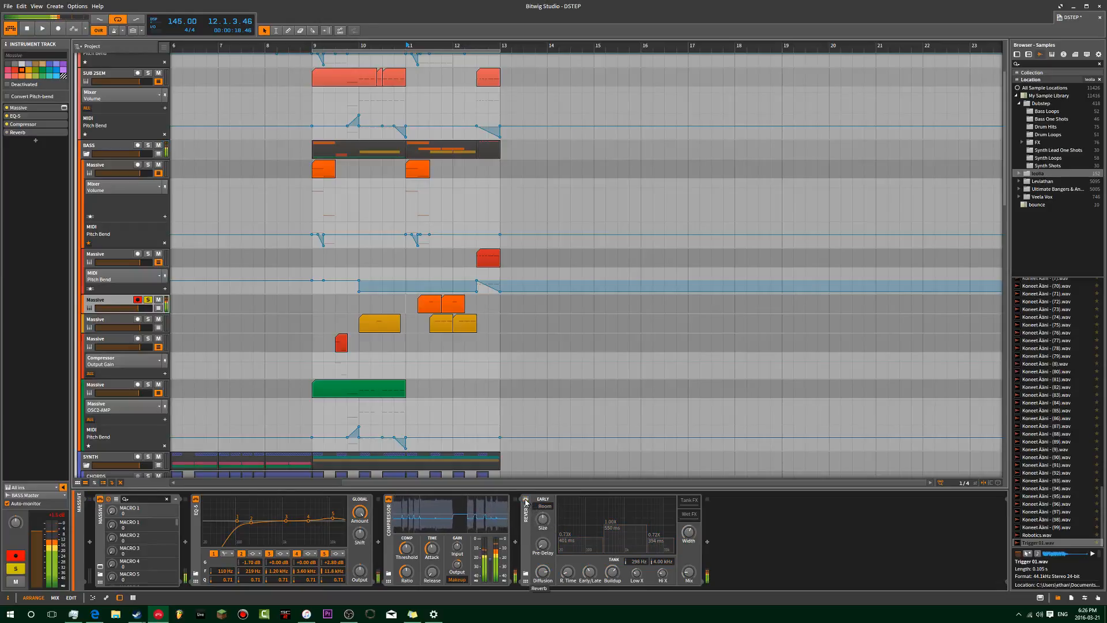
# - Open the soloed orange track's Massive patch and examine its oscillators, filters and global settings
pyautogui.click(64, 108)
pyautogui.moveTo(693, 227); pyautogui.dragTo(445, 88)
pyautogui.moveTo(515, 92); pyautogui.dragTo(549, 102)
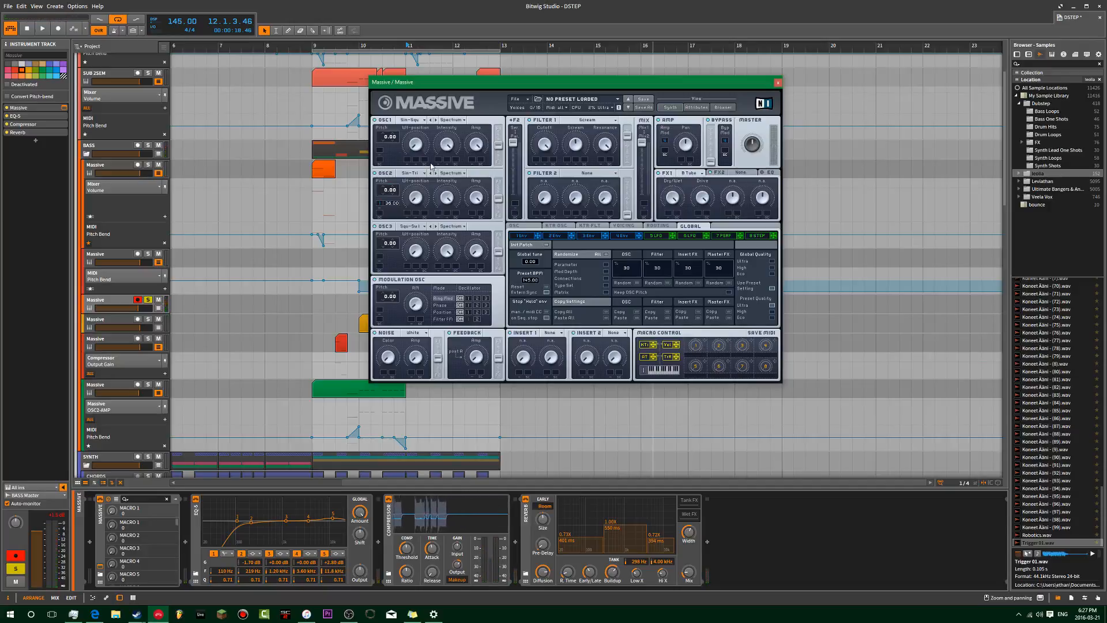
pyautogui.moveTo(501, 84); pyautogui.dragTo(457, 72)
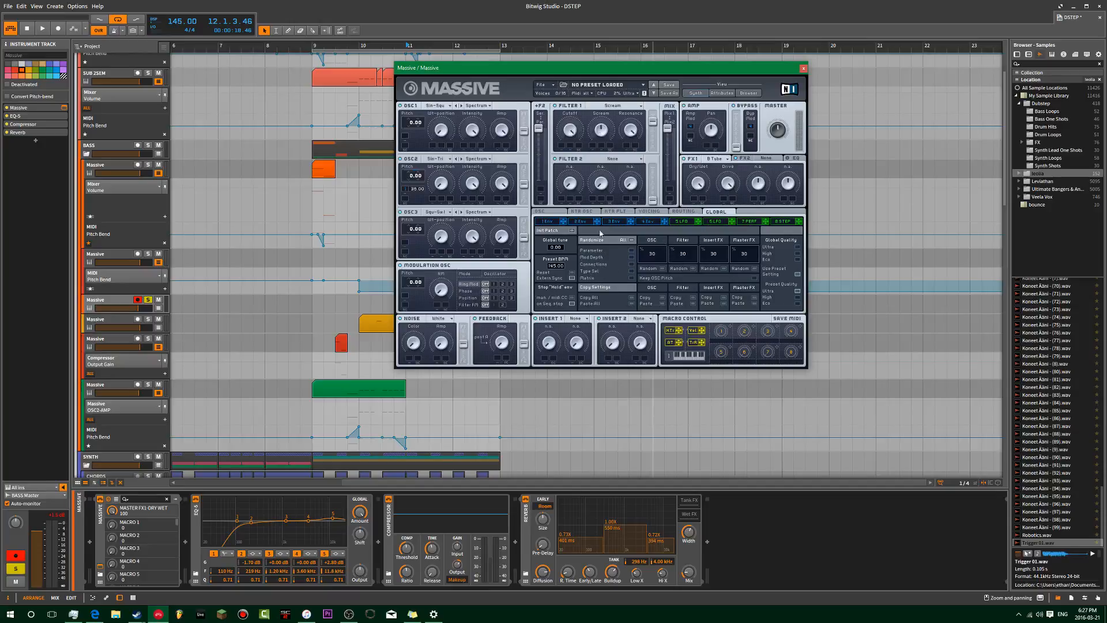
# - Examine the orange track patch's first envelope, voicing and oscillator settings, and play the track again from bar 11
pyautogui.click(563, 224)
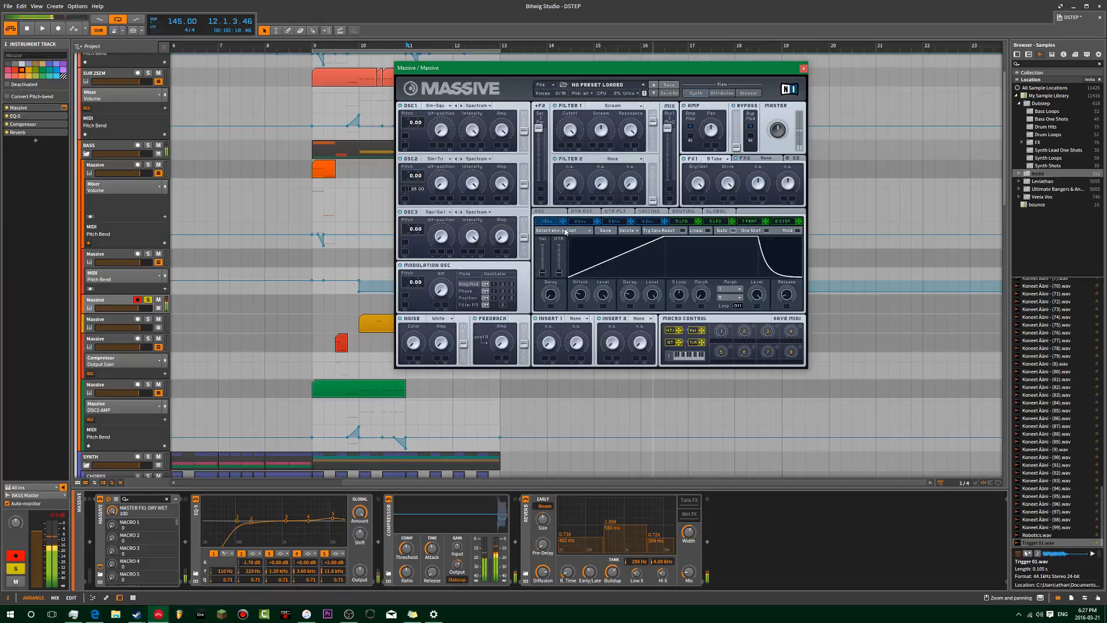
pyautogui.moveTo(652, 254)
pyautogui.mouseDown()
pyautogui.moveTo(586, 244)
pyautogui.moveTo(586, 293)
pyautogui.moveTo(599, 233)
pyautogui.moveTo(656, 229)
pyautogui.moveTo(643, 230)
pyautogui.moveTo(641, 250)
pyautogui.mouseUp()
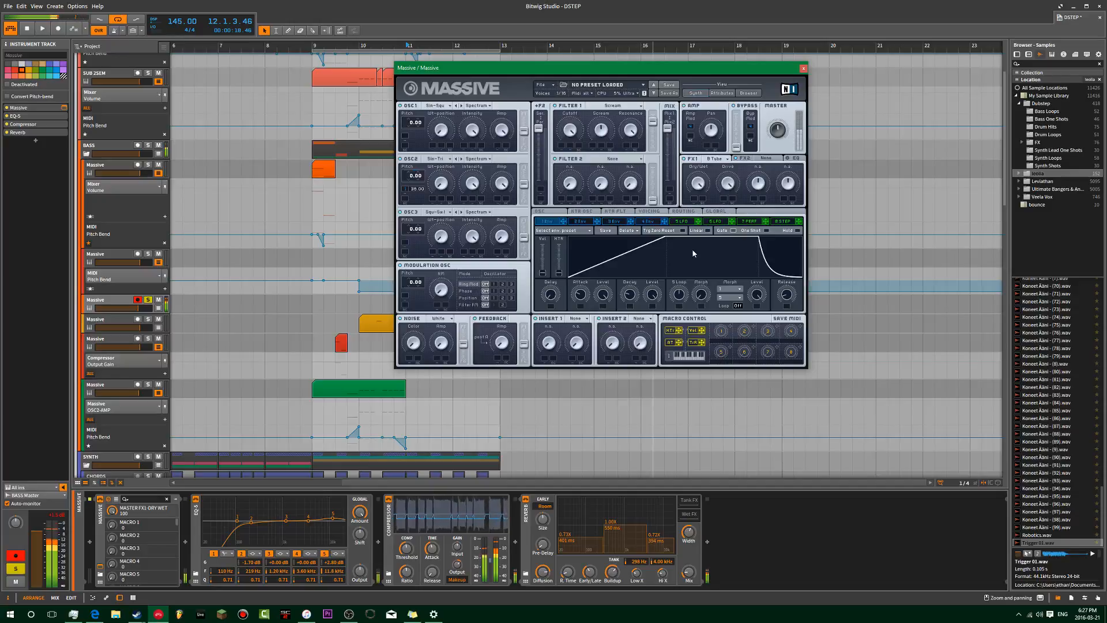
pyautogui.click(645, 212)
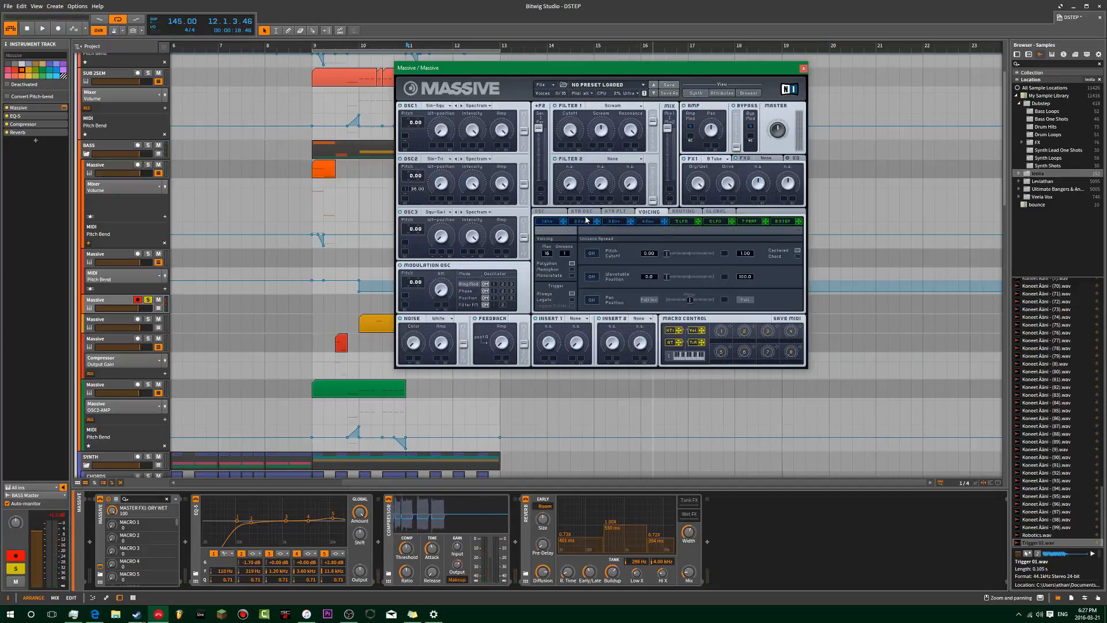
pyautogui.click(555, 213)
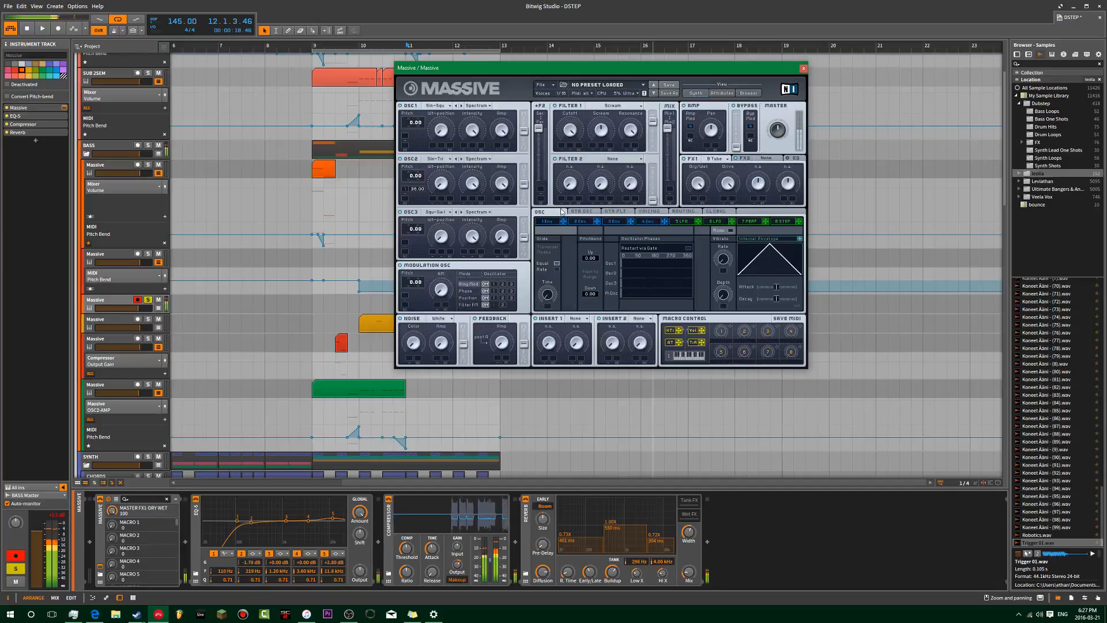
pyautogui.press('space')
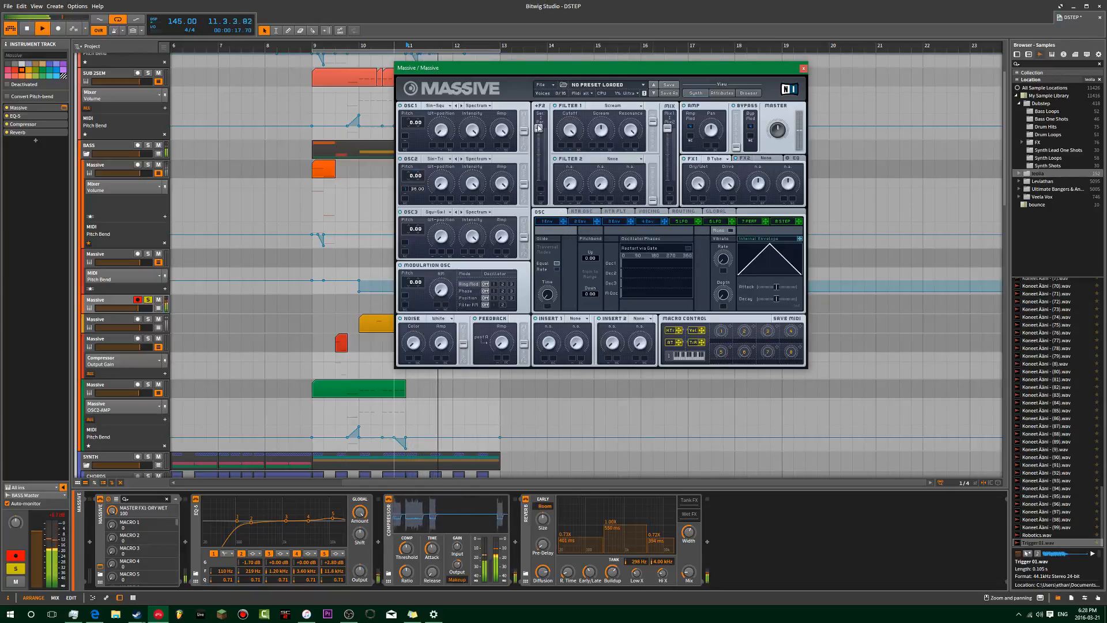
# - Close the orange track's Massive window and switch the solo to the red Massive bass track whose clip sits in bar 12
pyautogui.click(802, 69)
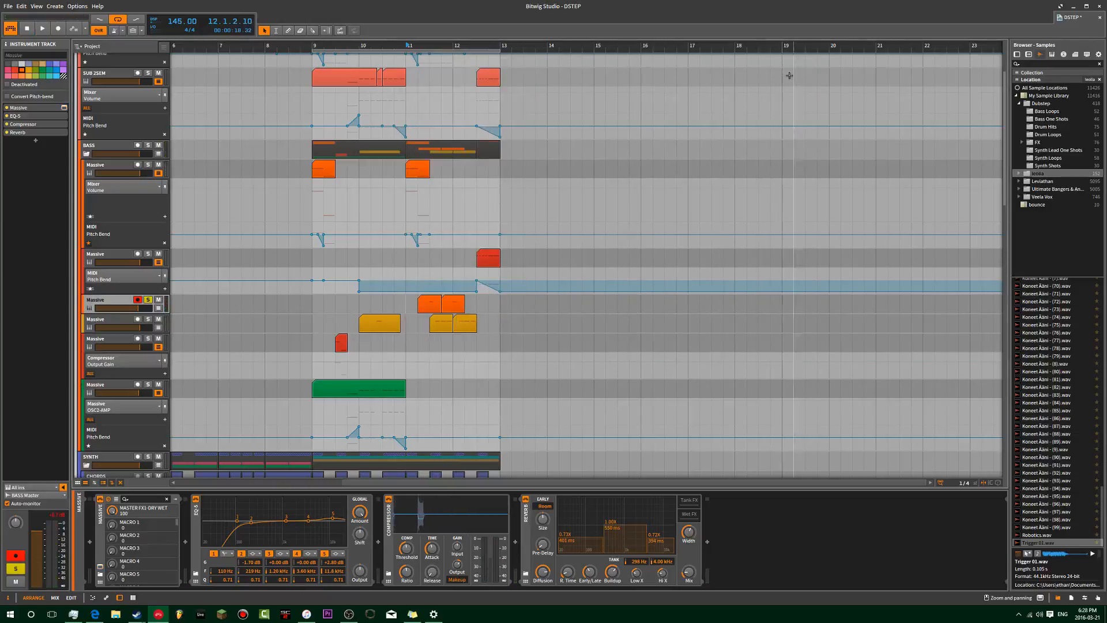
pyautogui.click(411, 207)
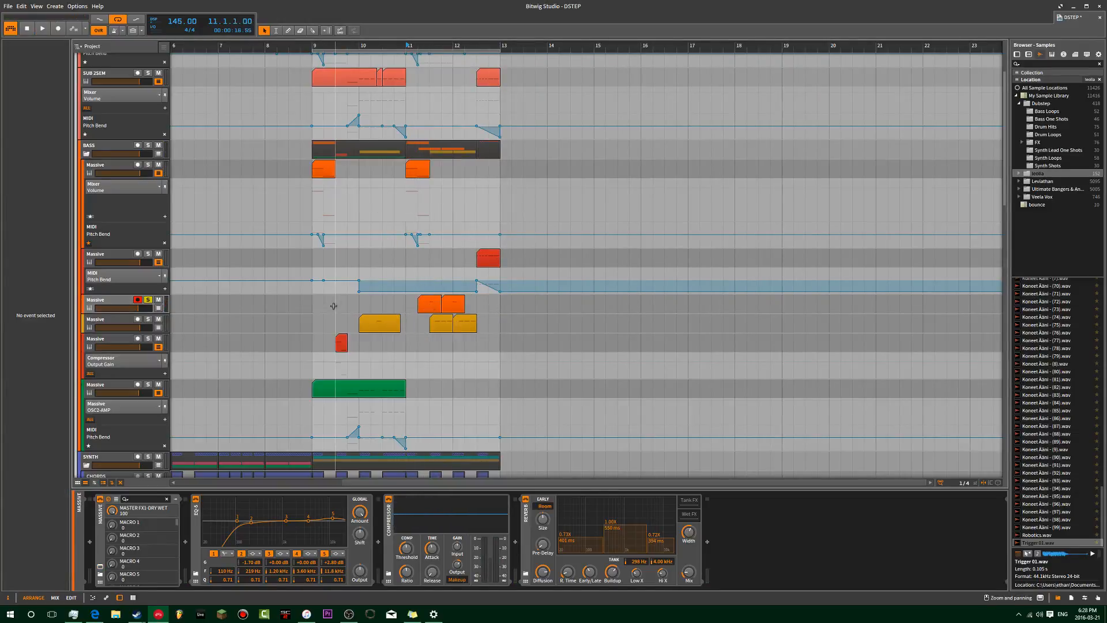
pyautogui.scroll(-5, 337, 304)
pyautogui.scroll(7, 473, 250)
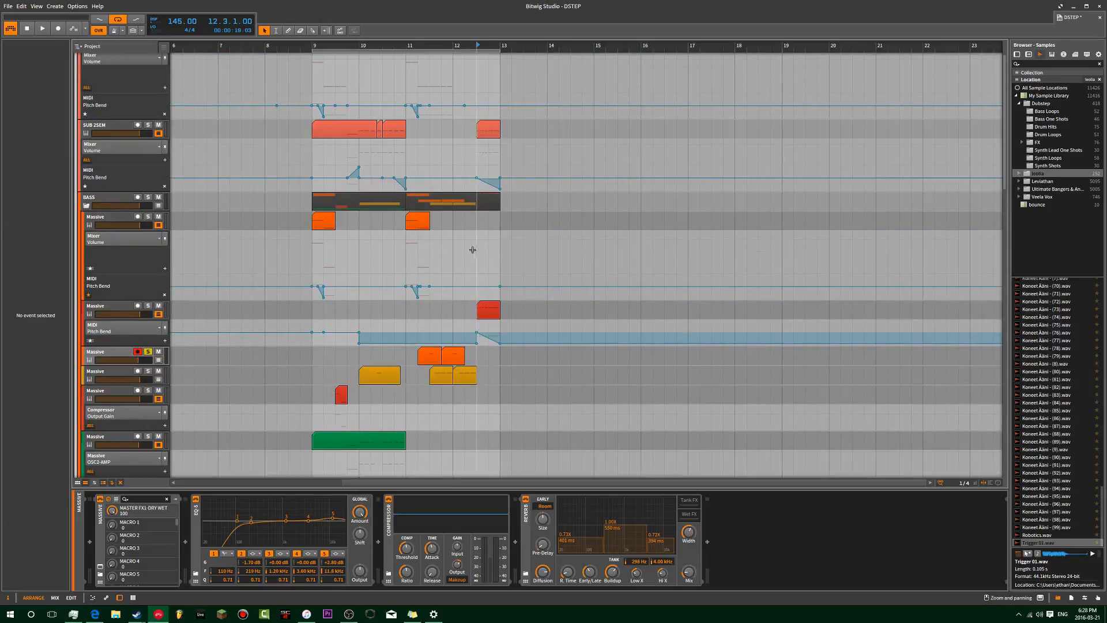
pyautogui.click(148, 309)
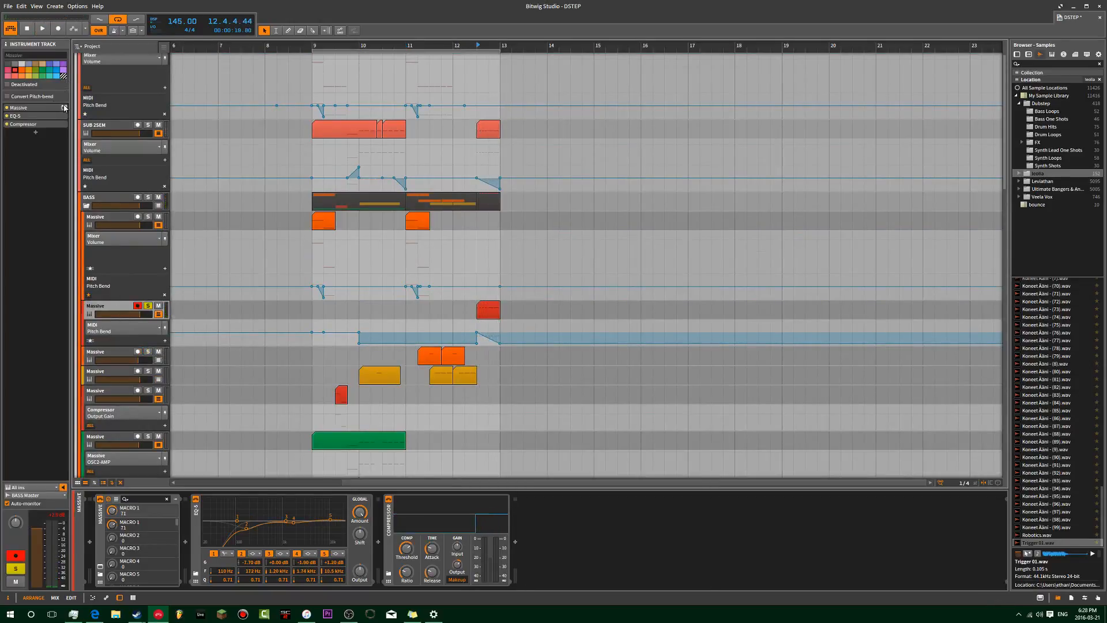
# - Open the soloed red track's SKRILLY WHOMP patch in Massive and examine its LFO, voicing and routing settings
pyautogui.click(64, 108)
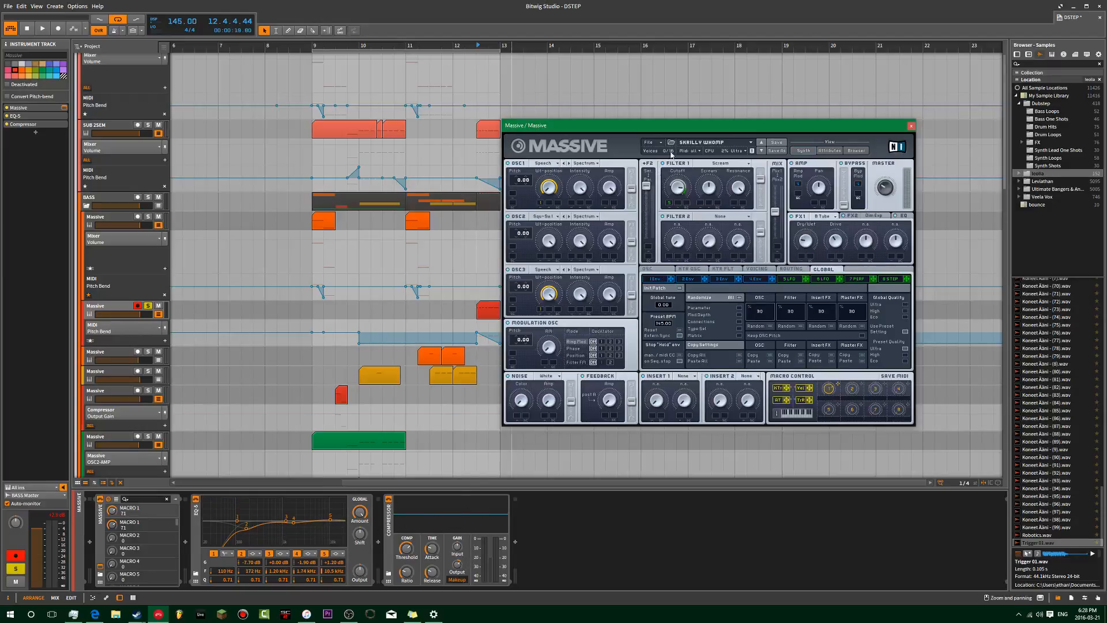
pyautogui.moveTo(655, 132); pyautogui.dragTo(620, 89)
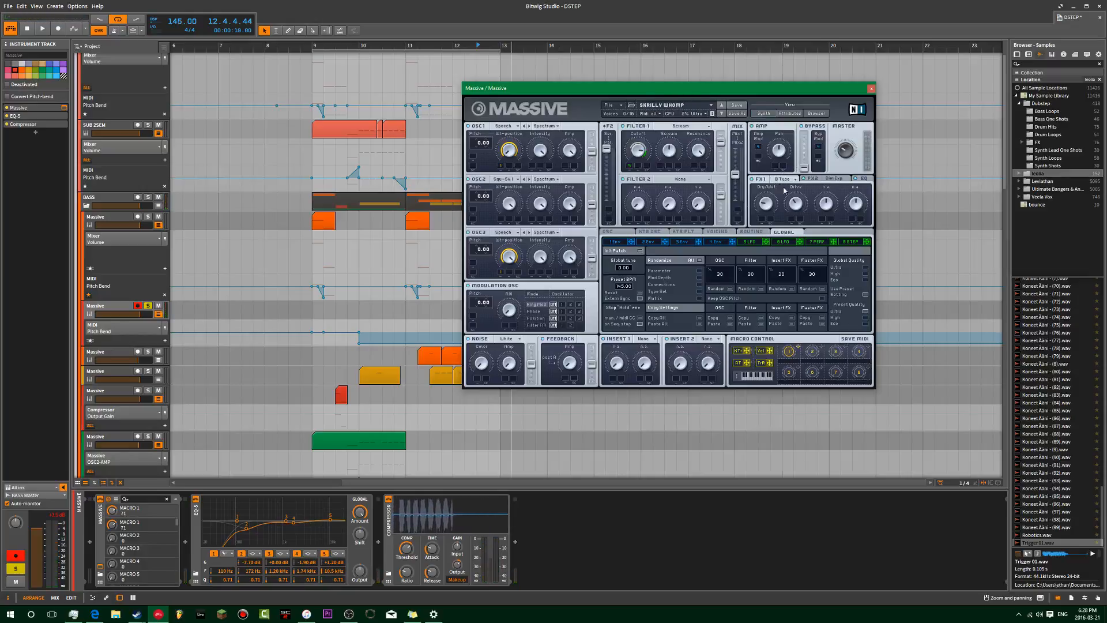
pyautogui.click(720, 242)
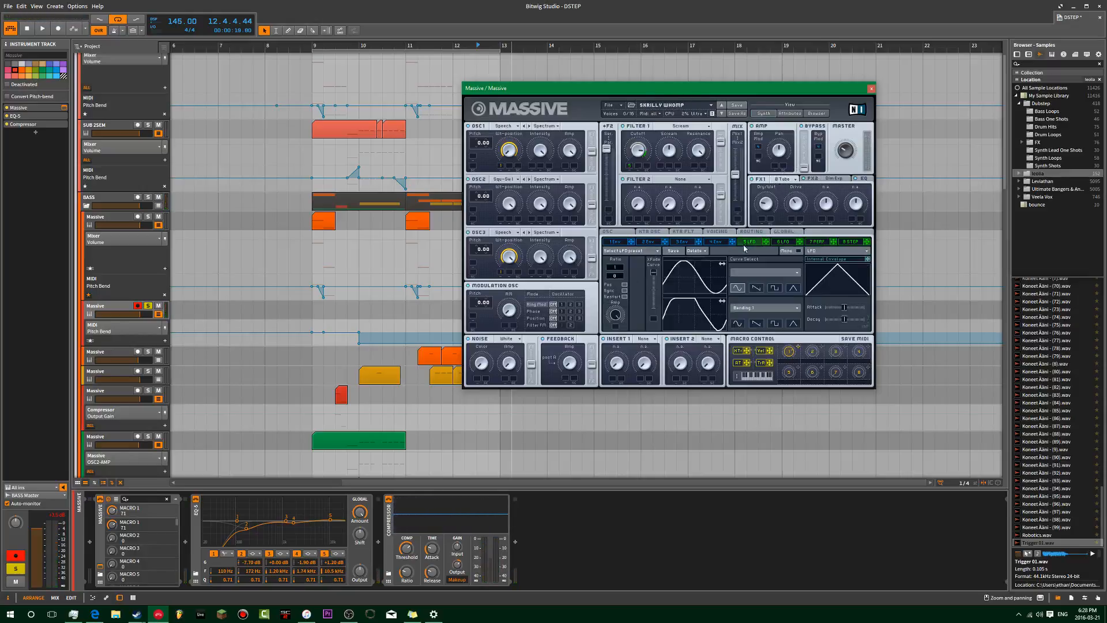
pyautogui.click(717, 232)
pyautogui.click(751, 231)
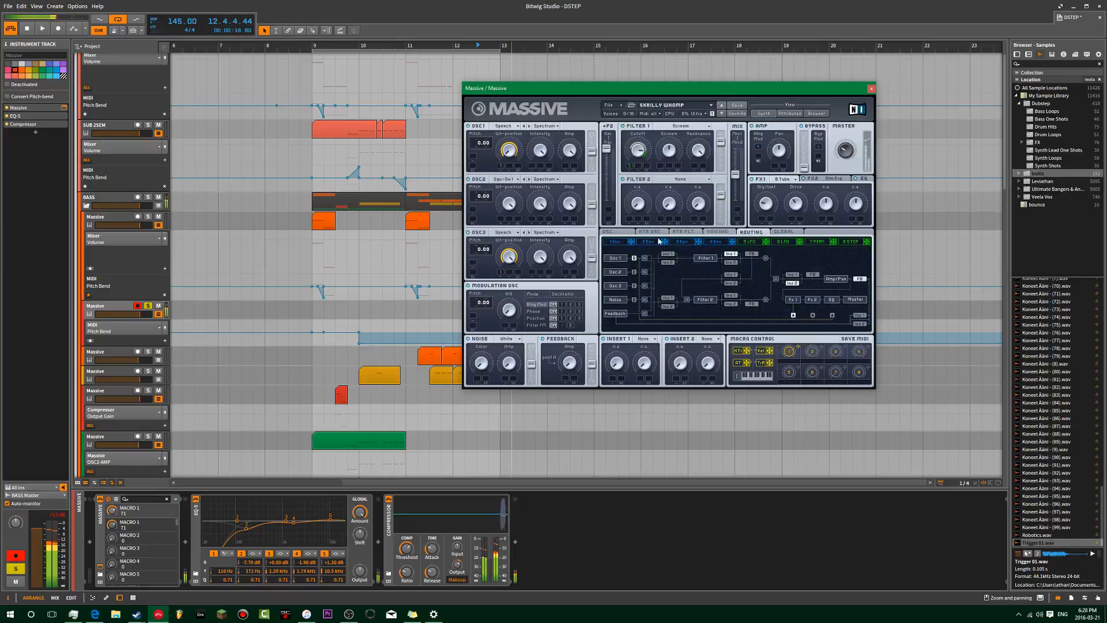
# - Turn Macro 1 of the red track's Massive patch down to 57 and close the plugin window
pyautogui.click(619, 233)
pyautogui.moveTo(789, 351)
pyautogui.mouseDown()
pyautogui.moveTo(779, 414)
pyautogui.moveTo(799, 279)
pyautogui.moveTo(786, 363)
pyautogui.mouseUp()
pyautogui.click(871, 88)
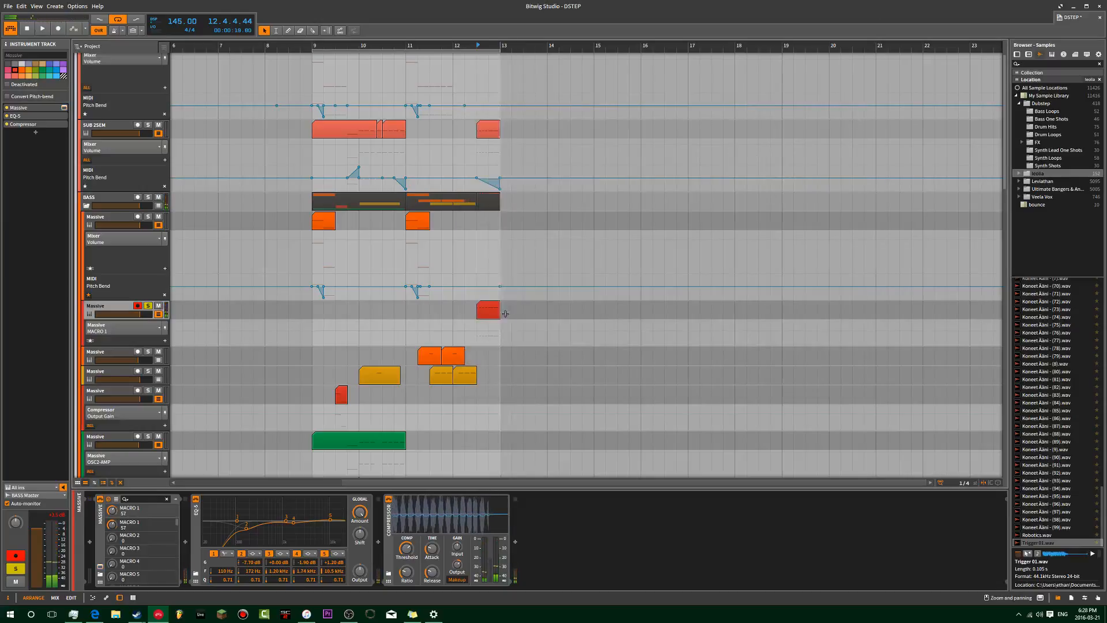
# - Look through the Saws, Detunes, Bass and Accent chord layers and the FX and drum tracks below them
pyautogui.scroll(-5, 554, 283)
pyautogui.scroll(-10, 551, 277)
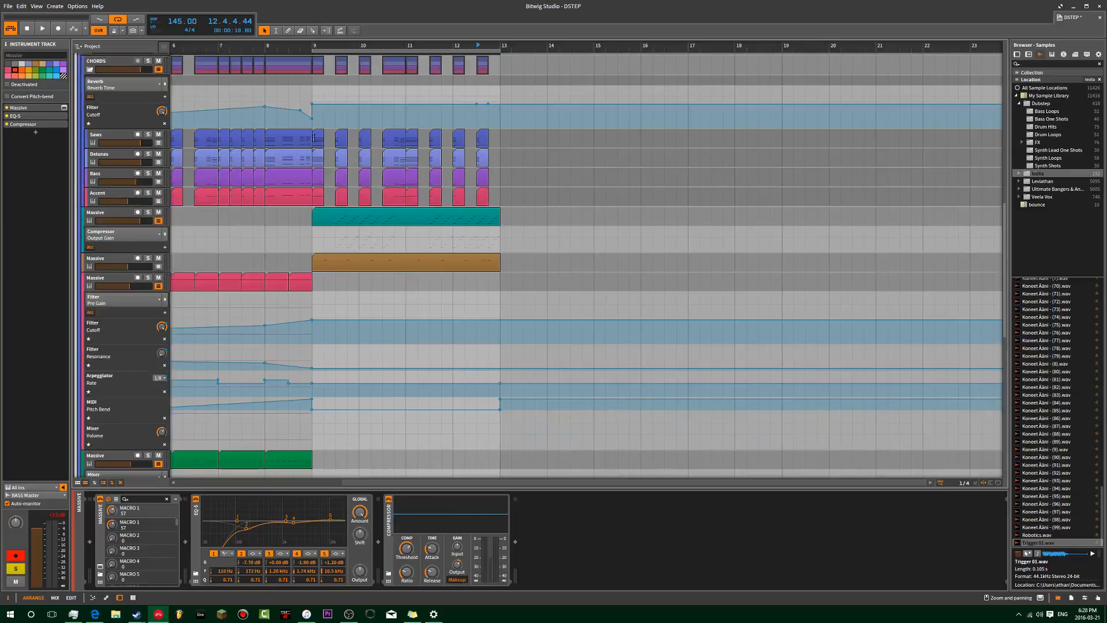
pyautogui.click(115, 138)
pyautogui.click(113, 155)
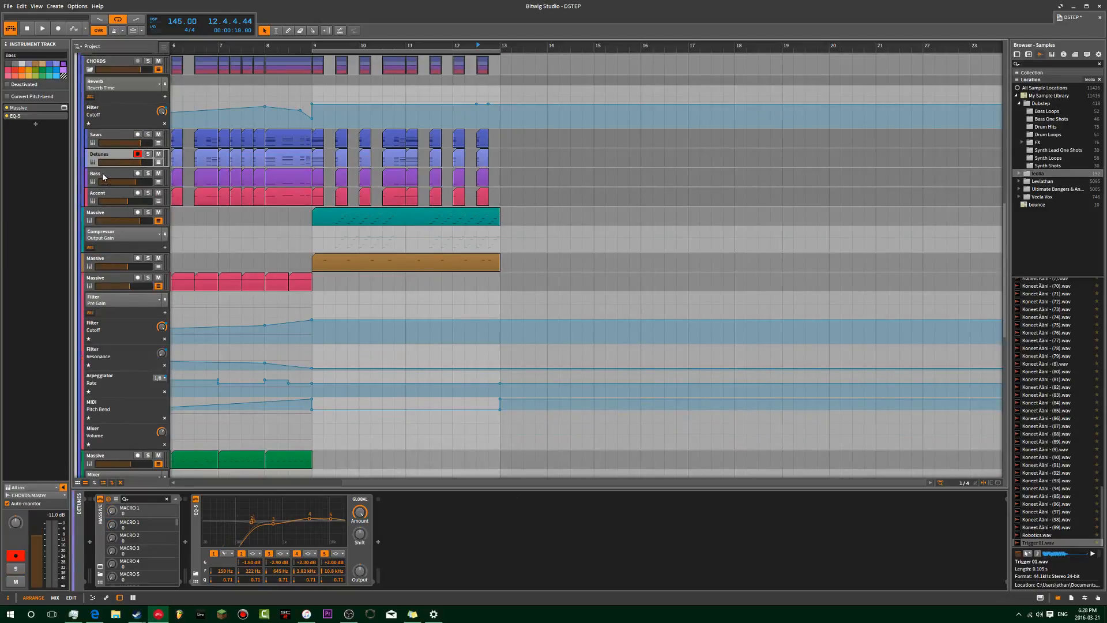
pyautogui.click(103, 176)
pyautogui.click(95, 198)
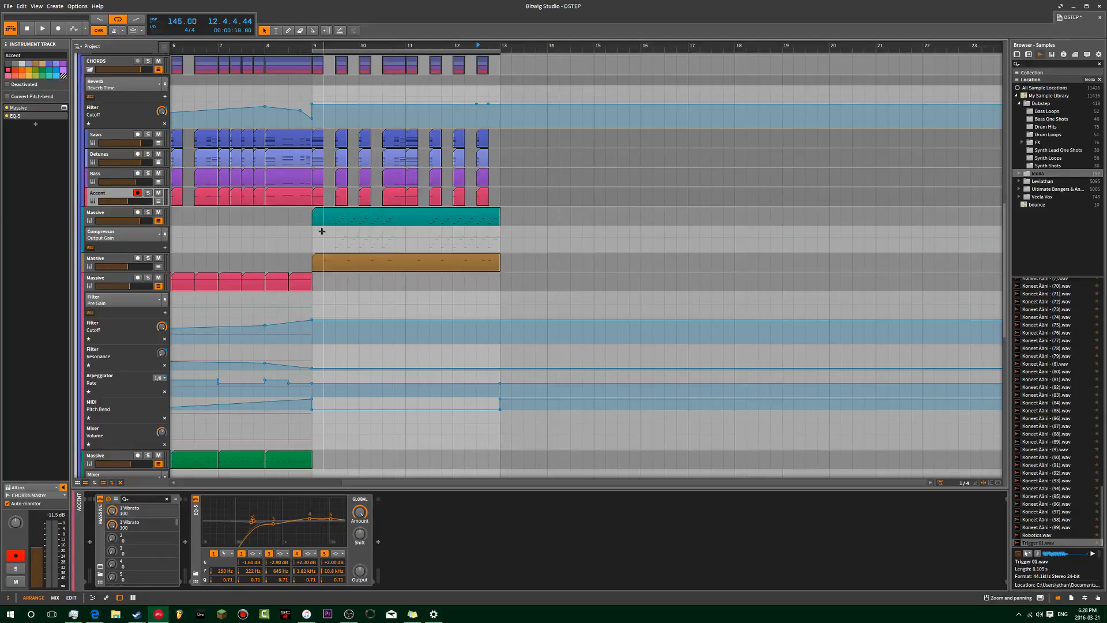
pyautogui.scroll(-10, 322, 231)
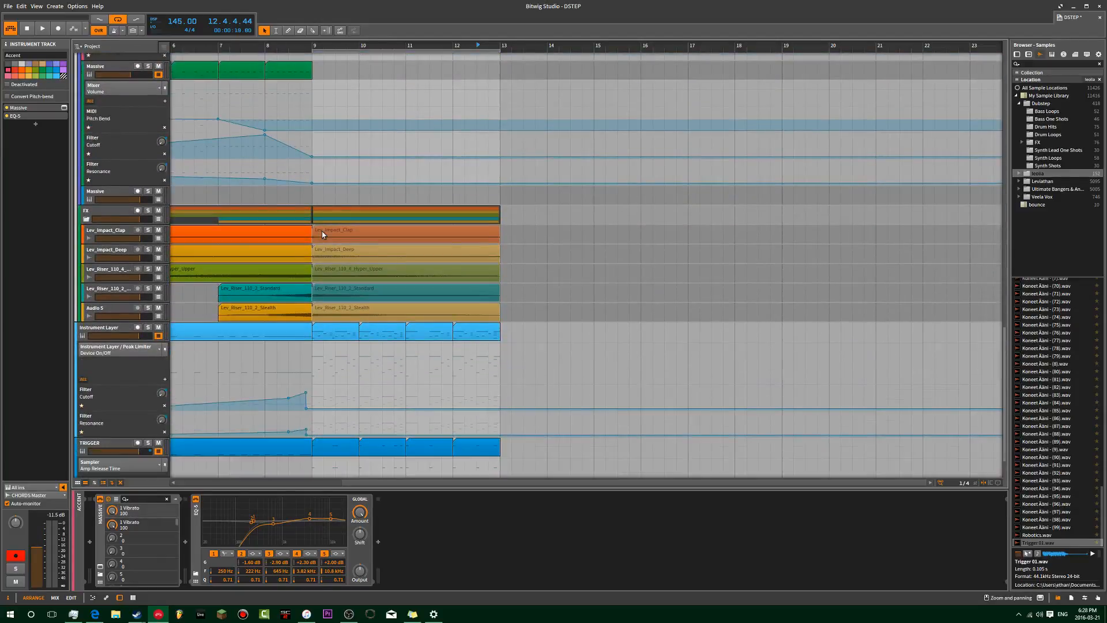
pyautogui.scroll(-3, 322, 231)
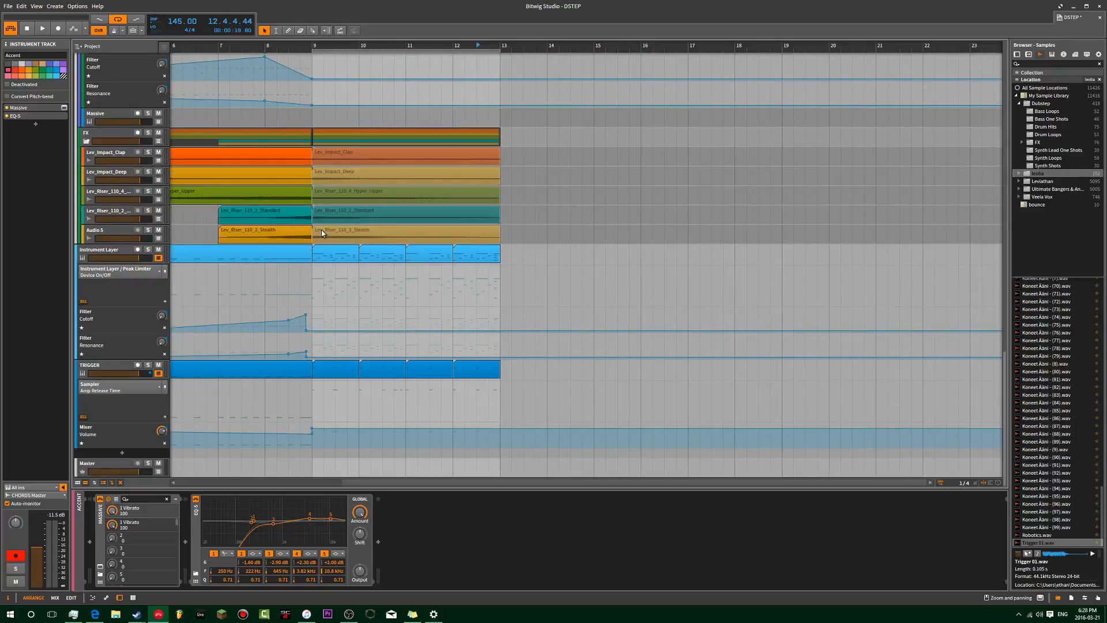
pyautogui.scroll(9, 321, 231)
pyautogui.scroll(15, 321, 226)
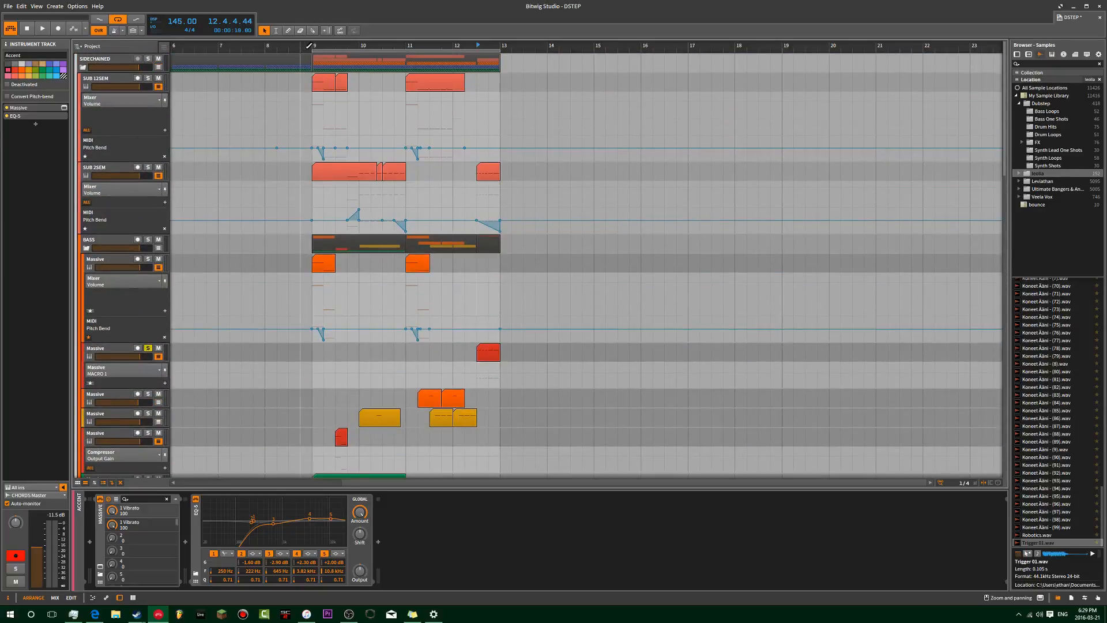
# - Examine how the sub, bass and chord clips are arranged across bars 9 to 13 of the drop
pyautogui.moveTo(310, 49); pyautogui.dragTo(346, 111)
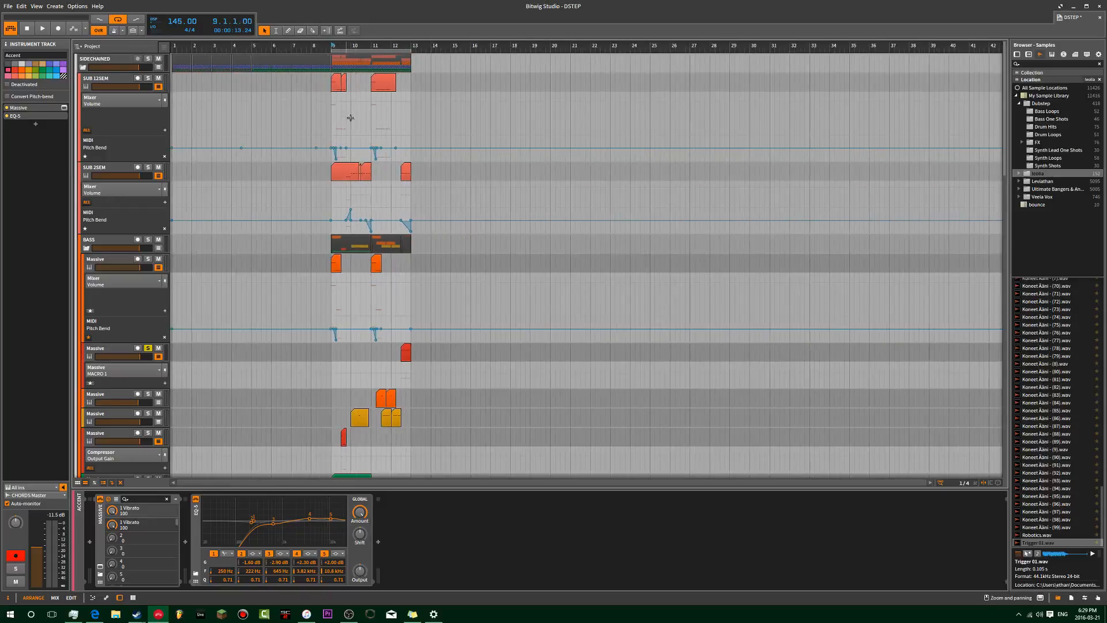
pyautogui.scroll(-7, 363, 129)
pyautogui.scroll(-4, 367, 135)
pyautogui.scroll(12, 365, 136)
pyautogui.moveTo(347, 48); pyautogui.dragTo(353, 103)
pyautogui.moveTo(304, 47); pyautogui.dragTo(212, 45)
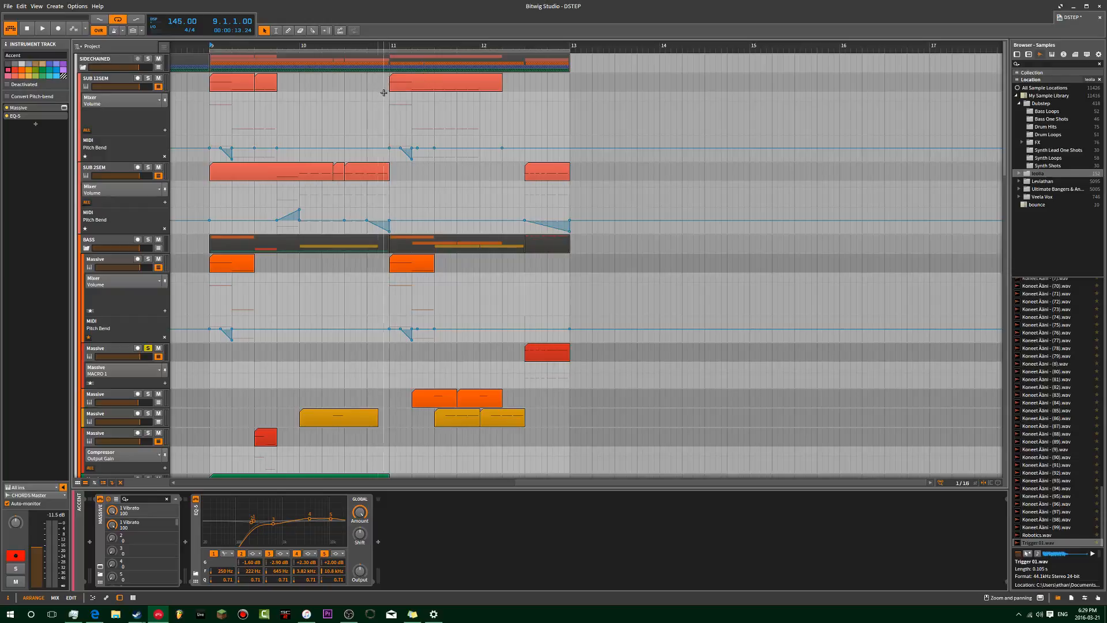
pyautogui.scroll(2, 388, 96)
pyautogui.moveTo(391, 46); pyautogui.dragTo(501, 64)
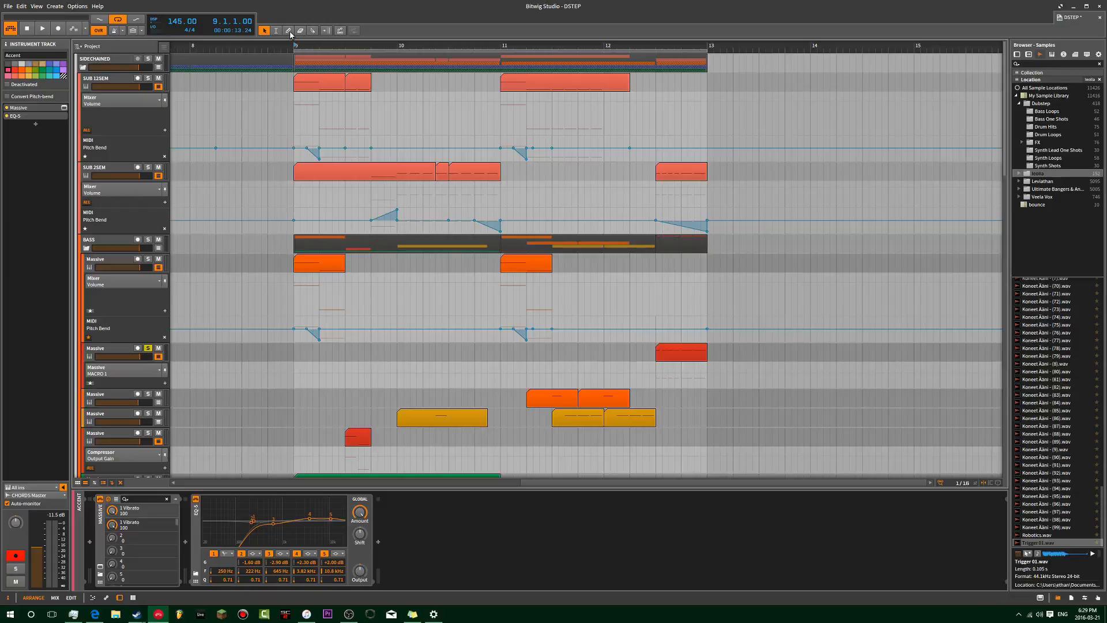
pyautogui.scroll(-5, 355, 64)
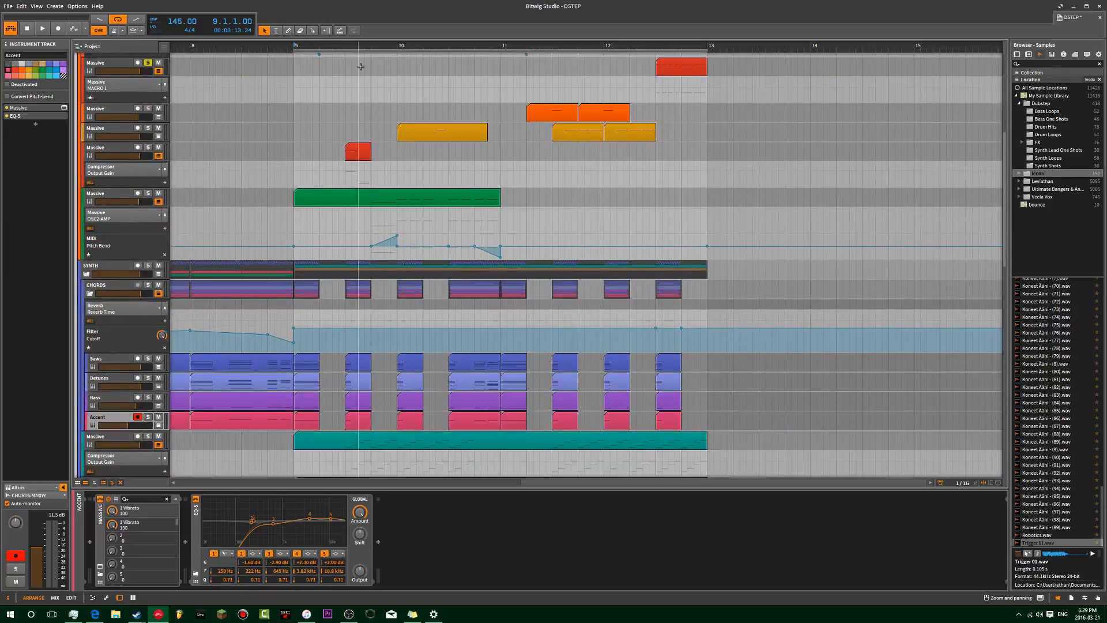
pyautogui.scroll(4, 361, 66)
pyautogui.scroll(2, 361, 67)
pyautogui.moveTo(298, 47)
pyautogui.mouseDown()
pyautogui.moveTo(362, 113)
pyautogui.moveTo(303, 128)
pyautogui.moveTo(314, 33)
pyautogui.mouseUp()
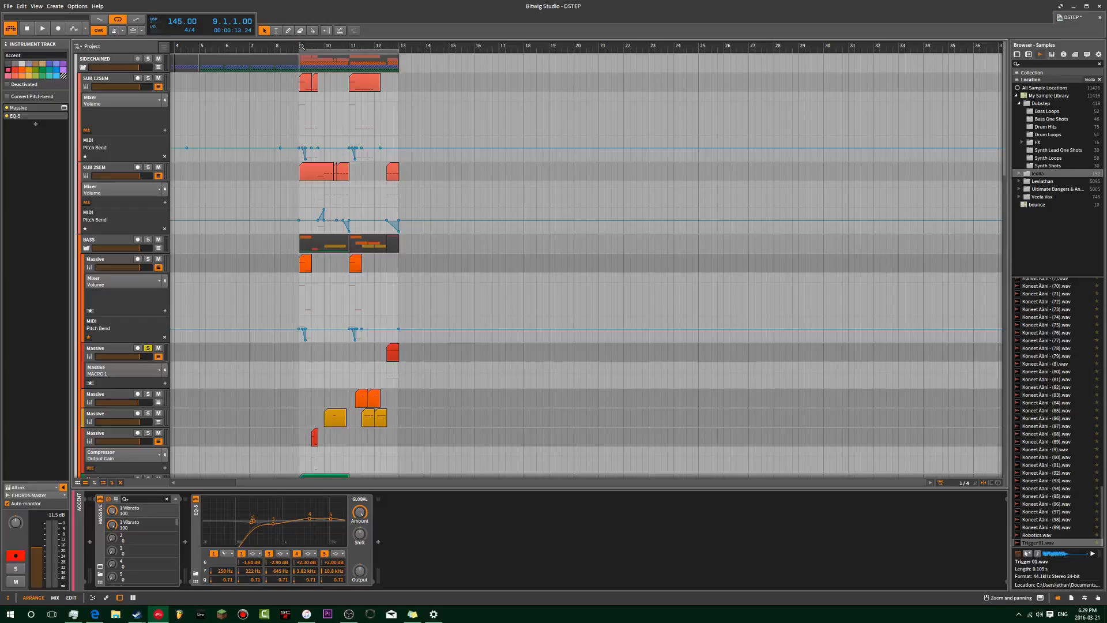
pyautogui.moveTo(301, 45); pyautogui.dragTo(288, 127)
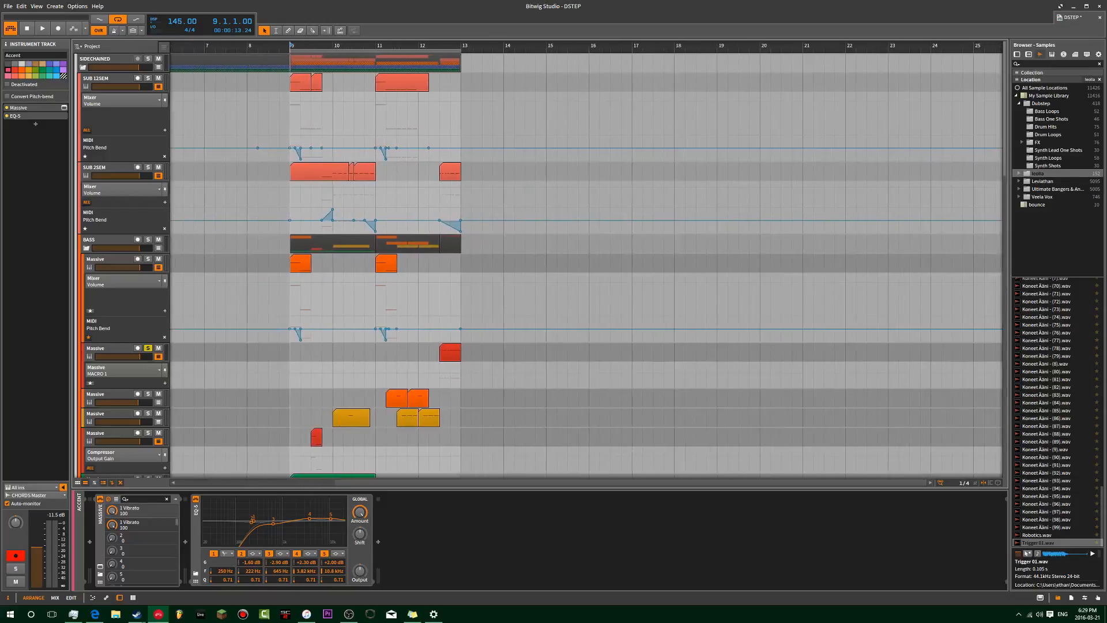
pyautogui.scroll(-3, 282, 136)
pyautogui.scroll(3, 282, 136)
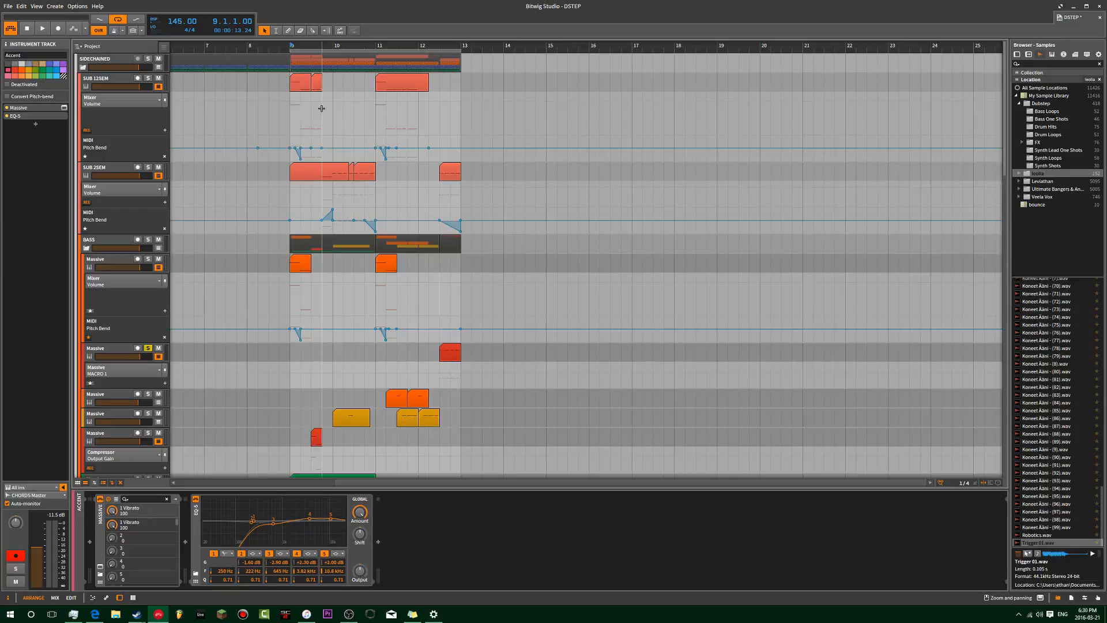
# - Clear the solo on the red Massive bass track and play the whole drop from bar 9
pyautogui.click(290, 118)
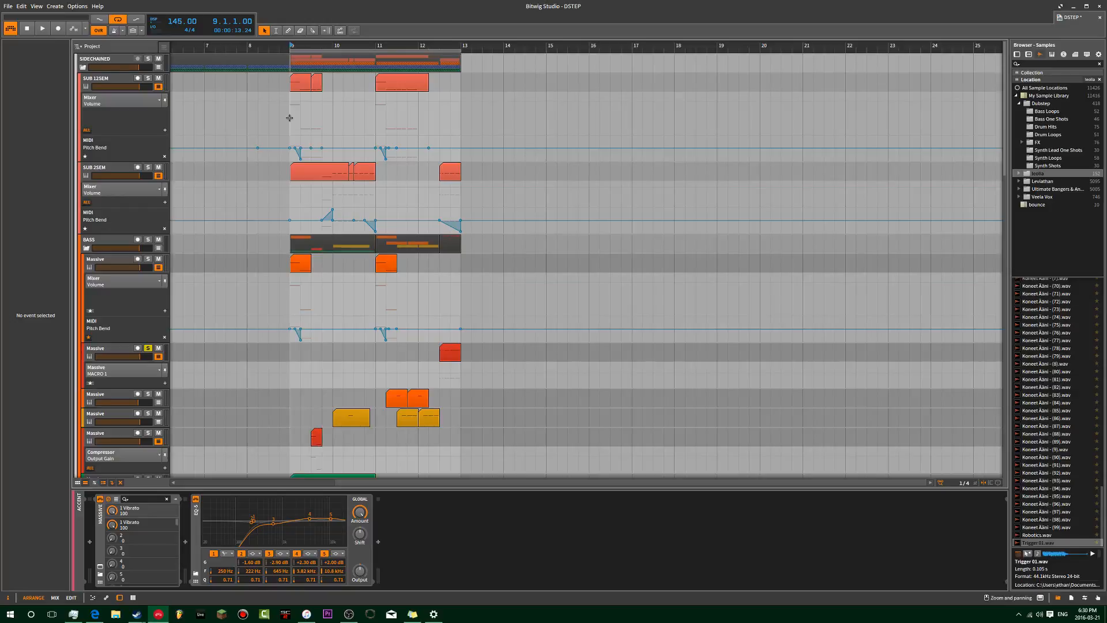
pyautogui.scroll(-6, 300, 200)
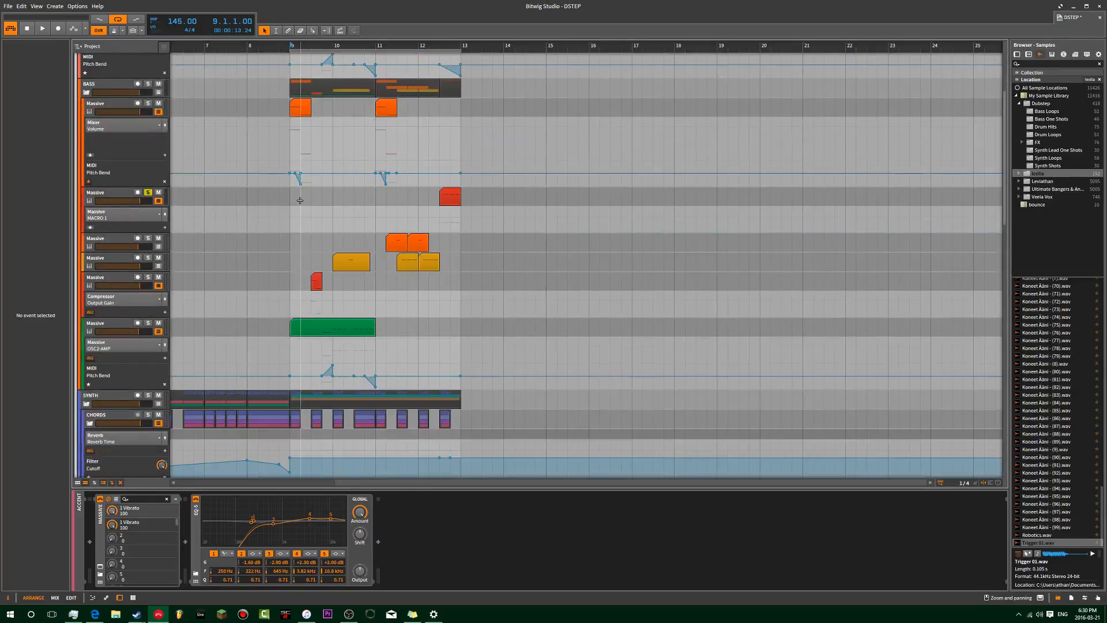
pyautogui.scroll(6, 300, 200)
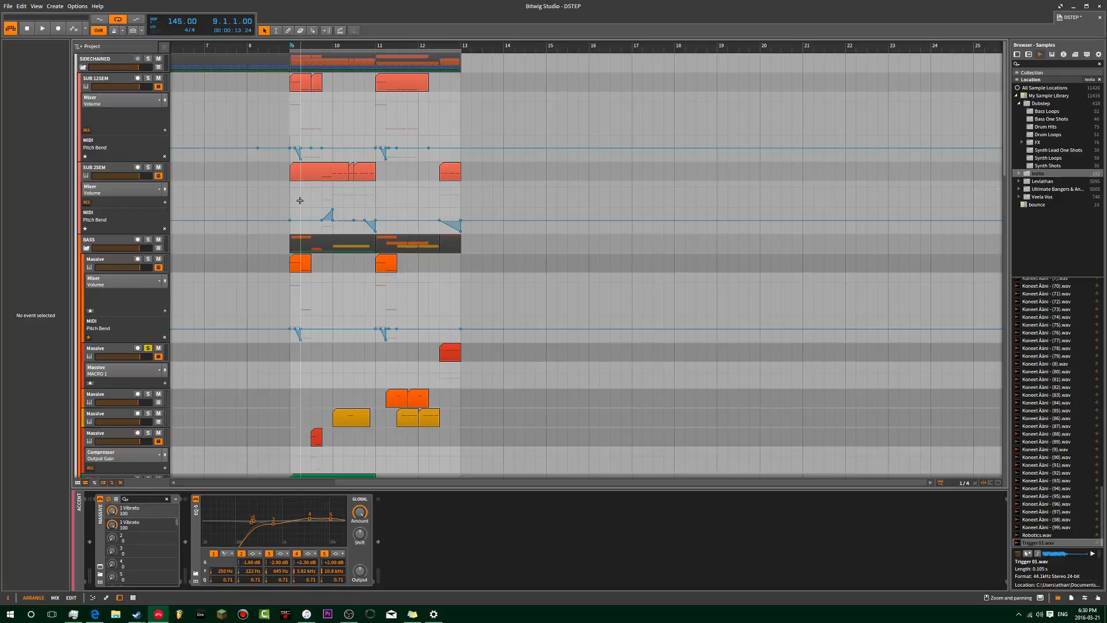
pyautogui.press('space')
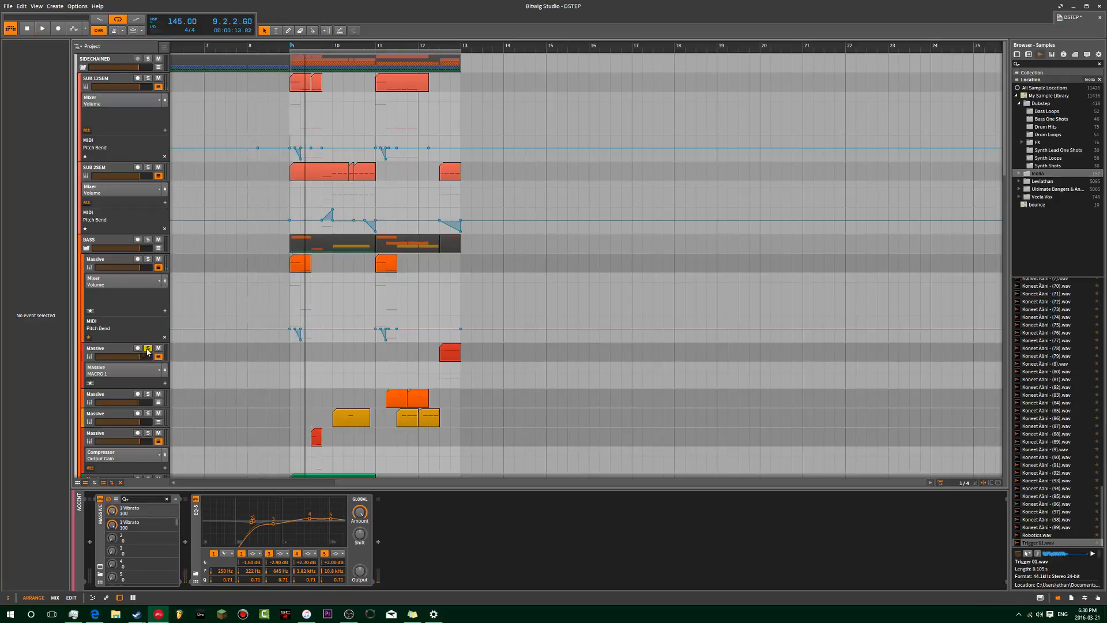
pyautogui.press('space')
pyautogui.press('space')
pyautogui.press('space')
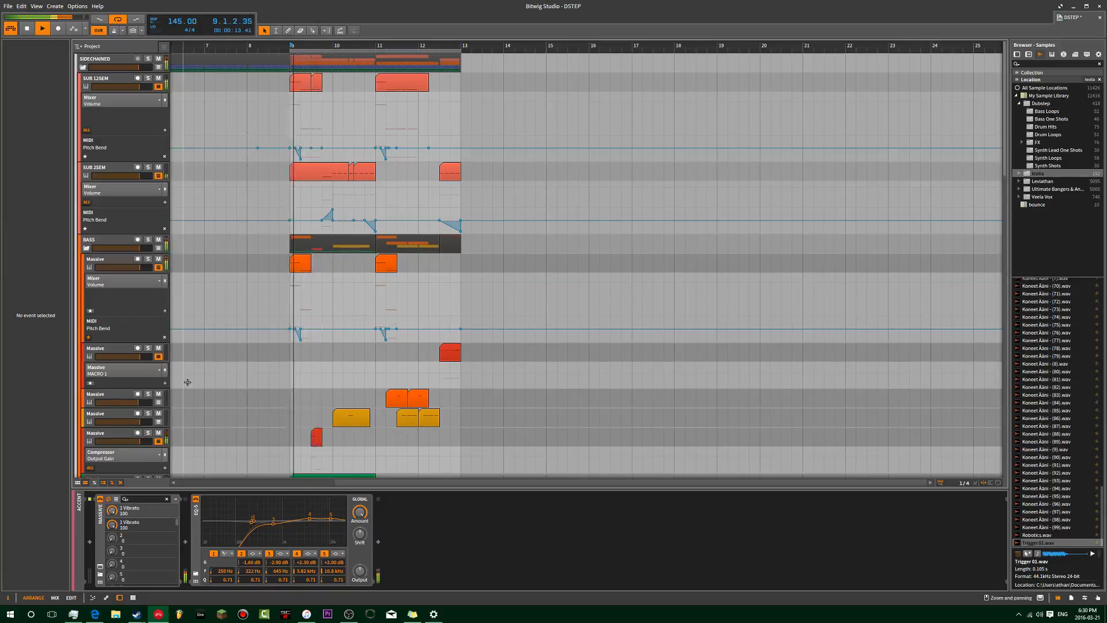
# - Select the red Massive bass track with the short clip in bar 9 and replay the drop from bar 9
pyautogui.scroll(-3, 187, 382)
pyautogui.click(154, 325)
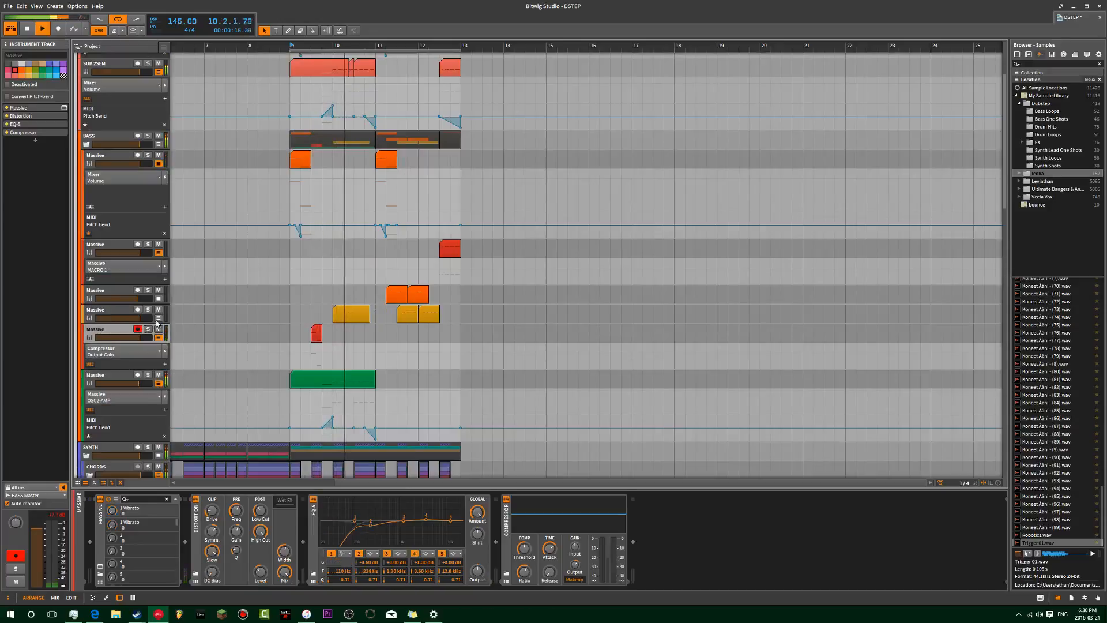
pyautogui.press('space')
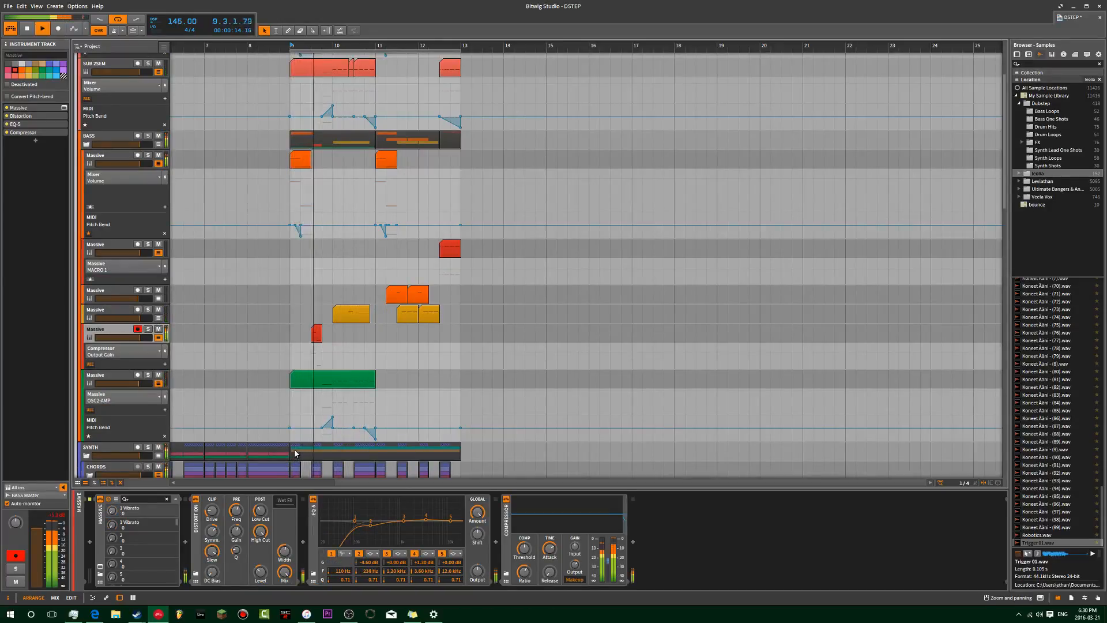
pyautogui.press('space')
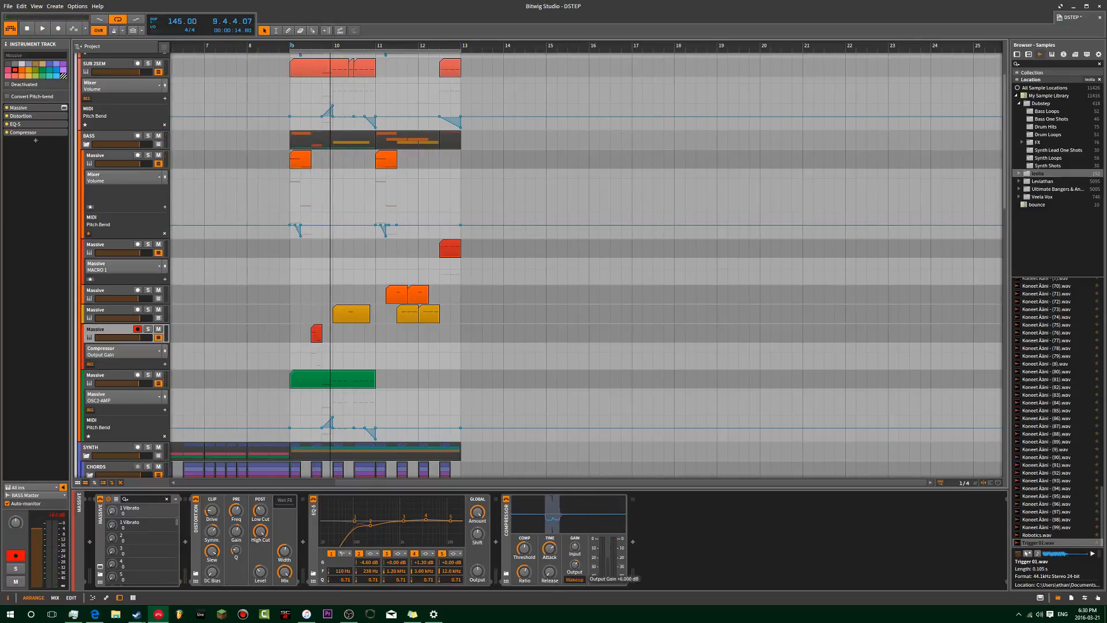
# - Set the Compressor's output gain to 0 dB on the selected red bass track and play the drop to compare
pyautogui.doubleClick(575, 564)
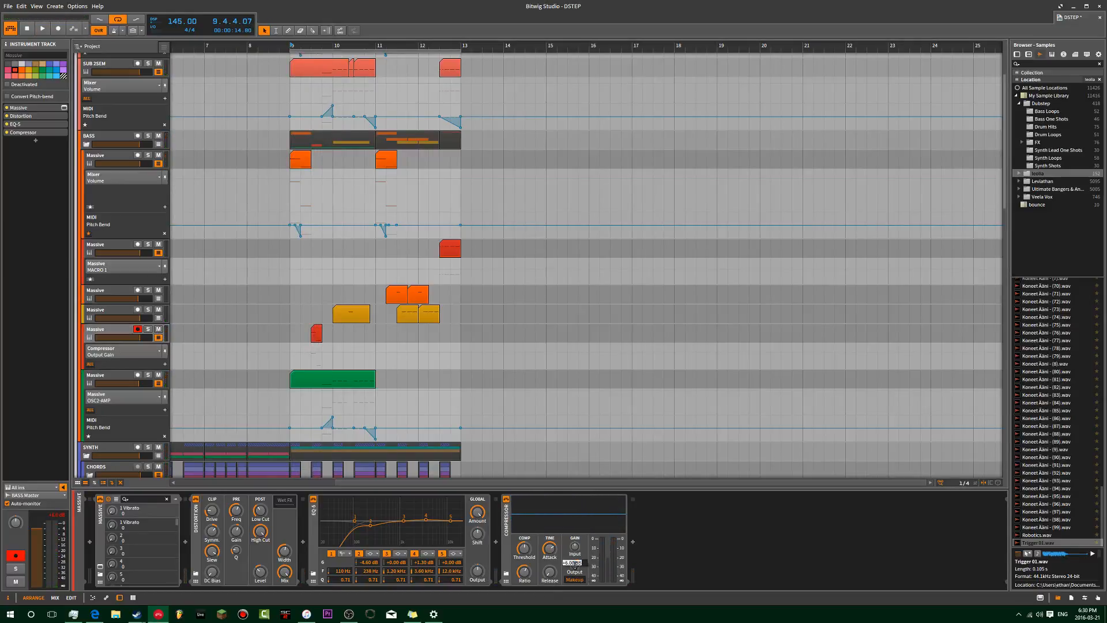
pyautogui.write('0')
pyautogui.press('Return')
pyautogui.press('space')
pyautogui.press('space')
pyautogui.press('space')
# - Set the red bass track's Compressor output gain back to 6 dB and play the drop again
pyautogui.doubleClick(576, 565)
pyautogui.write('6')
pyautogui.press('Return')
pyautogui.press('space')
pyautogui.press('space')
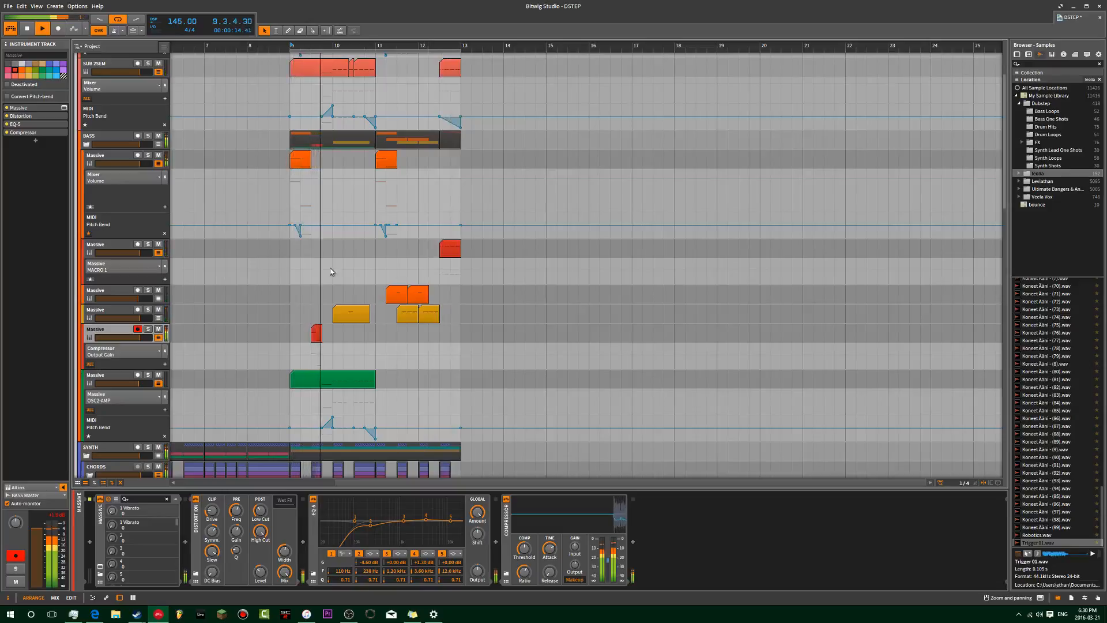
pyautogui.press('space')
pyautogui.press('space')
# - Solo the first Massive track in the BASS group and play it from bar 9
pyautogui.click(148, 155)
pyautogui.press('space')
pyautogui.press('space')
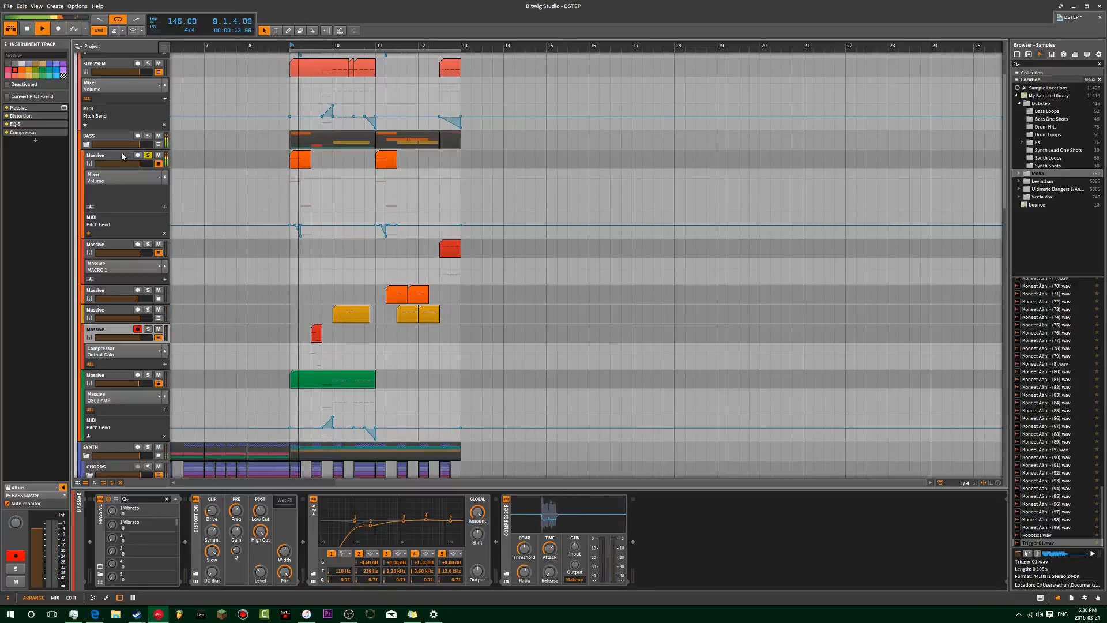
# - Insert OTT at the end of the first BASS-group Massive track's device chain and play the bass from bar 9
pyautogui.click(123, 156)
pyautogui.click(36, 133)
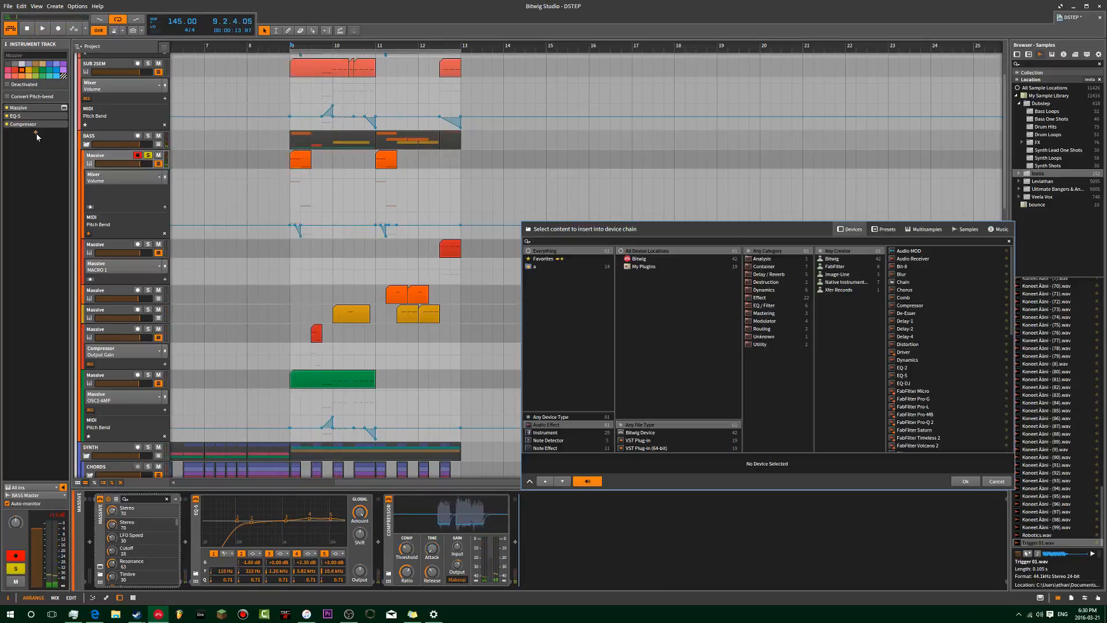
pyautogui.write('ott')
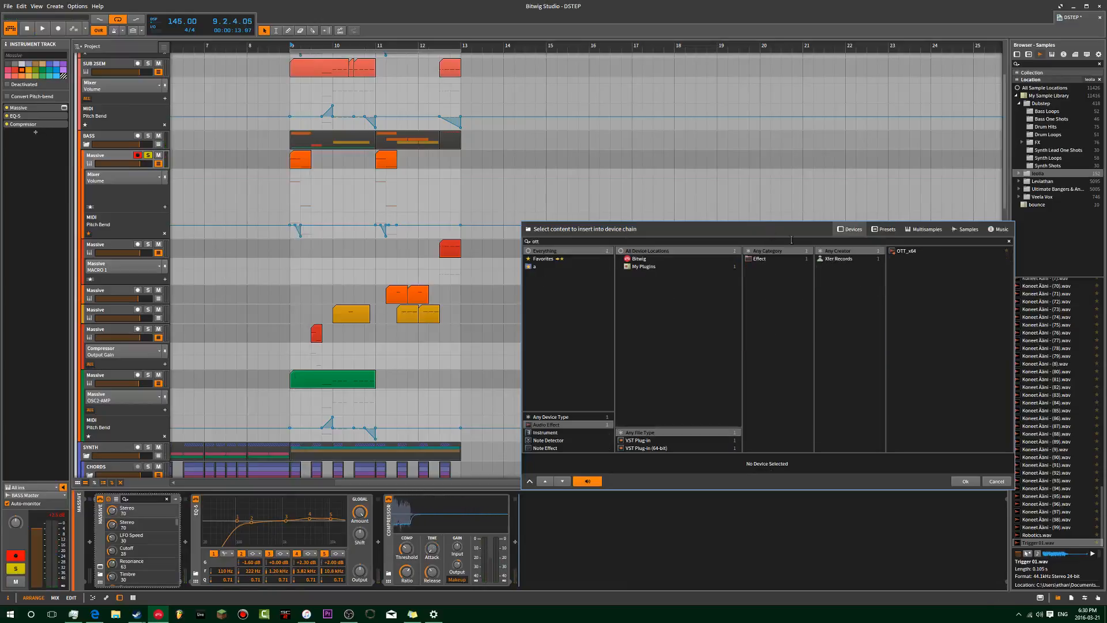
pyautogui.doubleClick(900, 252)
pyautogui.press('space')
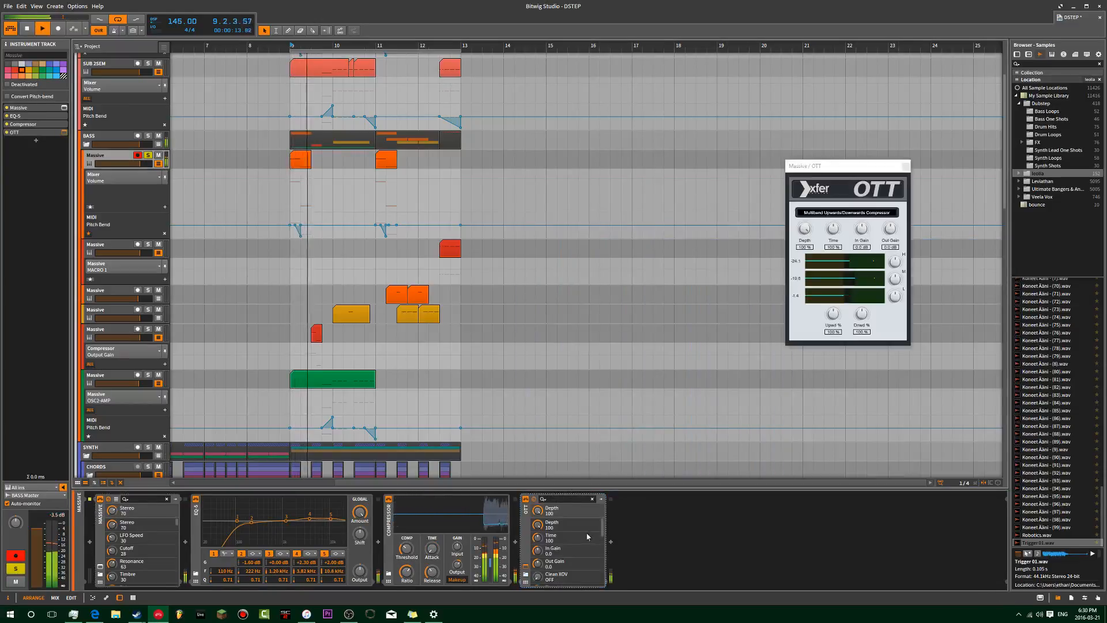
pyautogui.press('space')
# - Lower OTT's Depth to about 69 % and replay the soloed bass to compare
pyautogui.moveTo(805, 229); pyautogui.dragTo(804, 263)
pyautogui.press('space')
pyautogui.press('space')
pyautogui.press('space')
pyautogui.press('space')
# - Move OTT ahead of the Compressor, audition the bass, and place it directly after Massive, before EQ-5
pyautogui.moveTo(525, 536); pyautogui.dragTo(381, 536)
pyautogui.press('space')
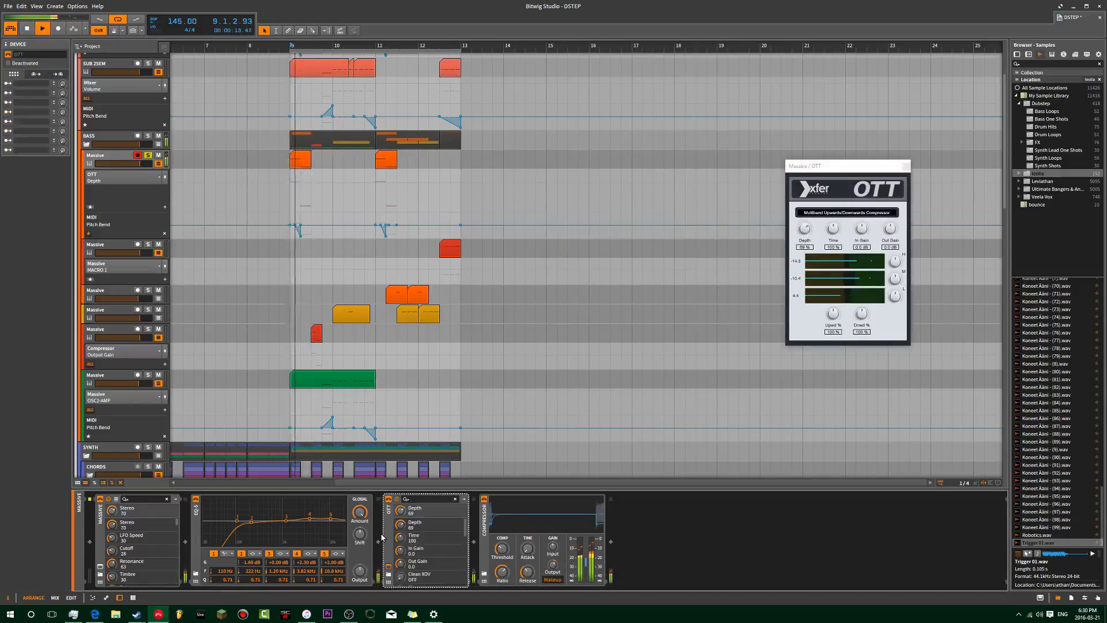
pyautogui.press('space')
pyautogui.press('space')
pyautogui.press('space')
pyautogui.press('space')
pyautogui.press('space')
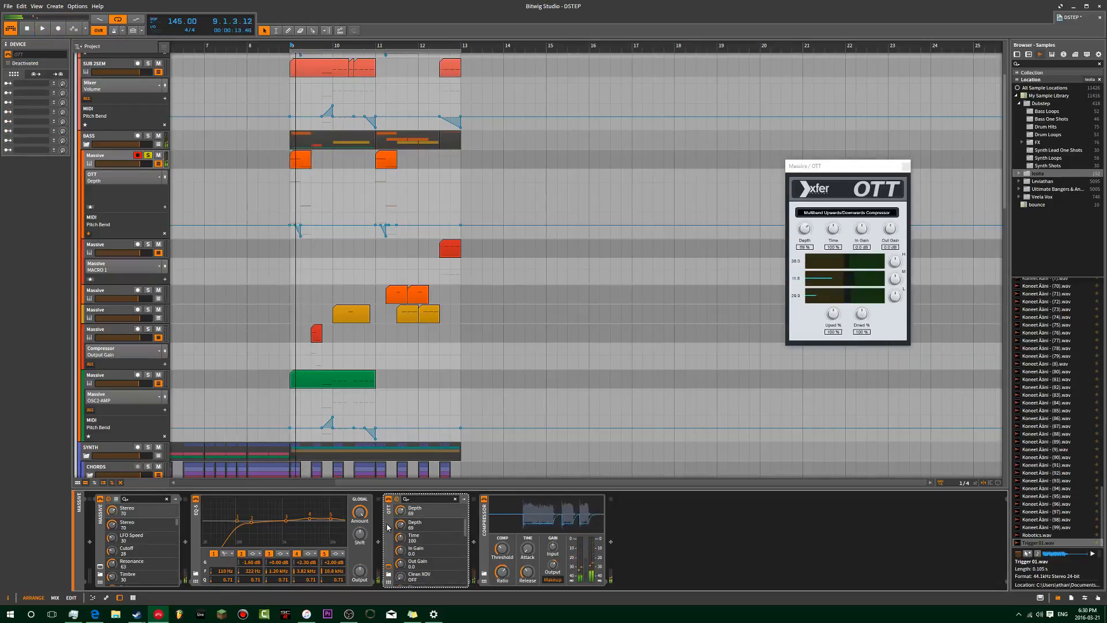
pyautogui.moveTo(241, 530); pyautogui.dragTo(185, 540)
# - Try the Driver effect between Massive and OTT and play the bass through it
pyautogui.click(185, 542)
pyautogui.write('dri')
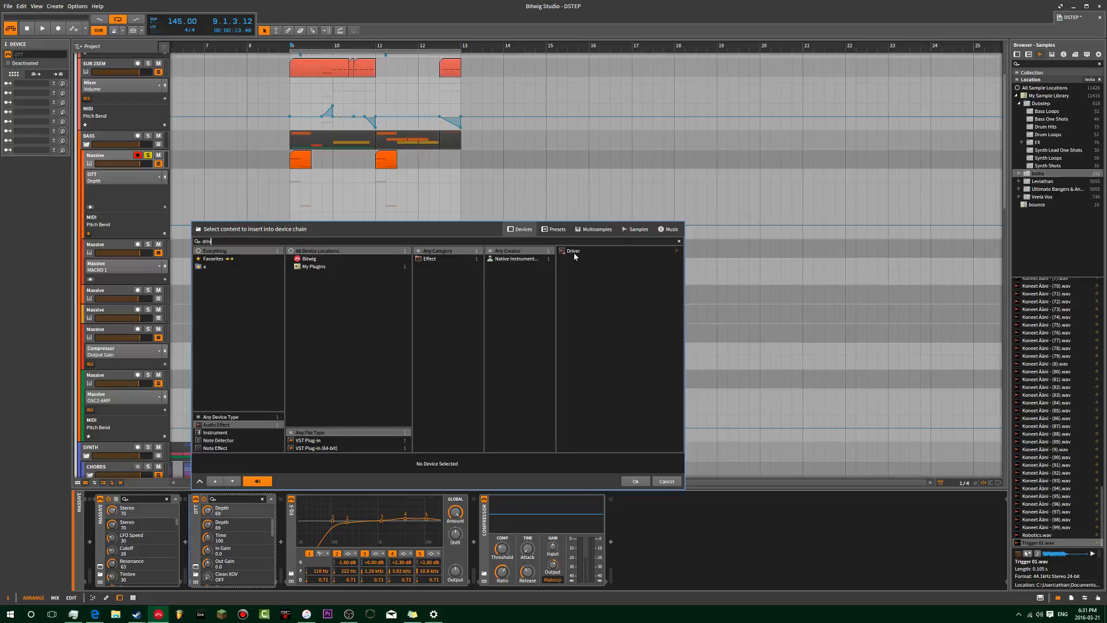
pyautogui.write('v')
pyautogui.doubleClick(574, 254)
pyautogui.press('space')
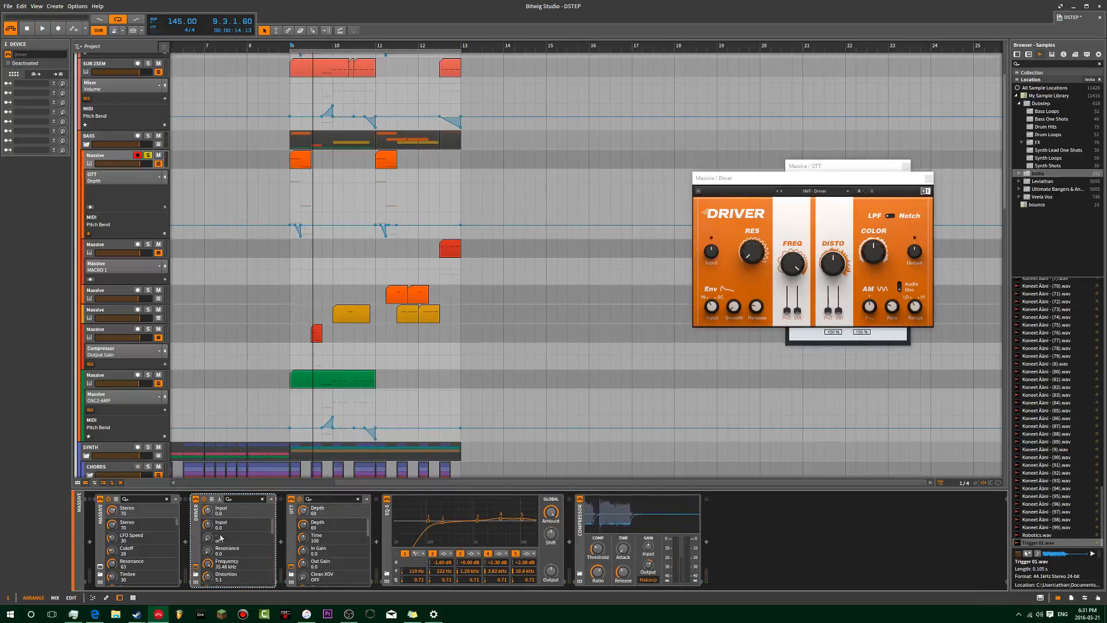
pyautogui.press('Delete')
# - Insert Distortion between Massive and OTT, raise its High Cut, and play the bass
pyautogui.click(185, 543)
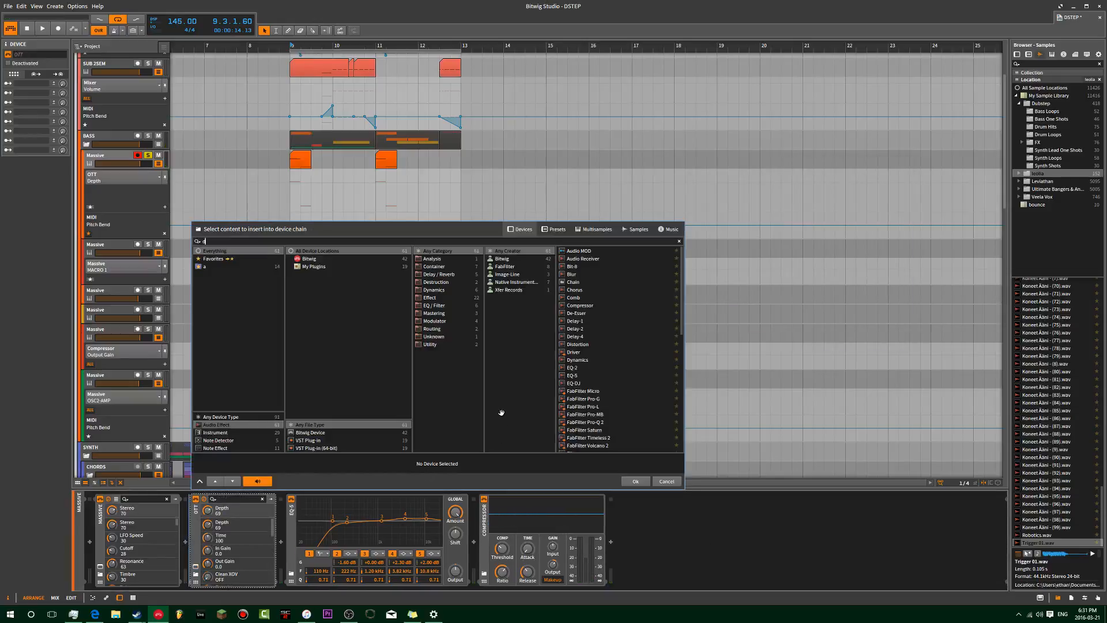
pyautogui.write('di')
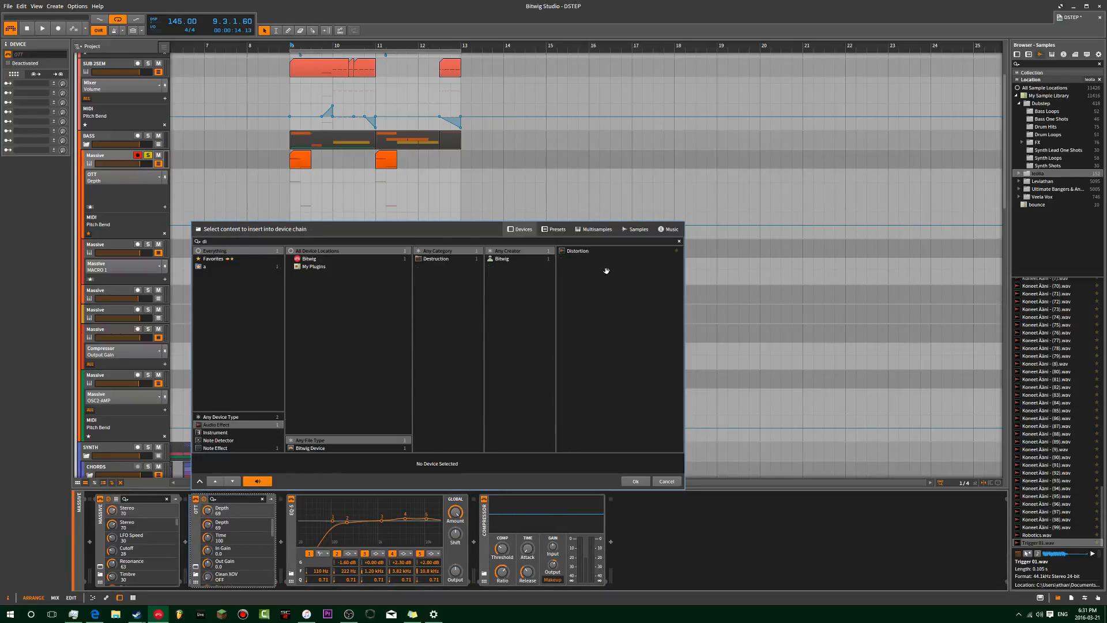
pyautogui.doubleClick(592, 252)
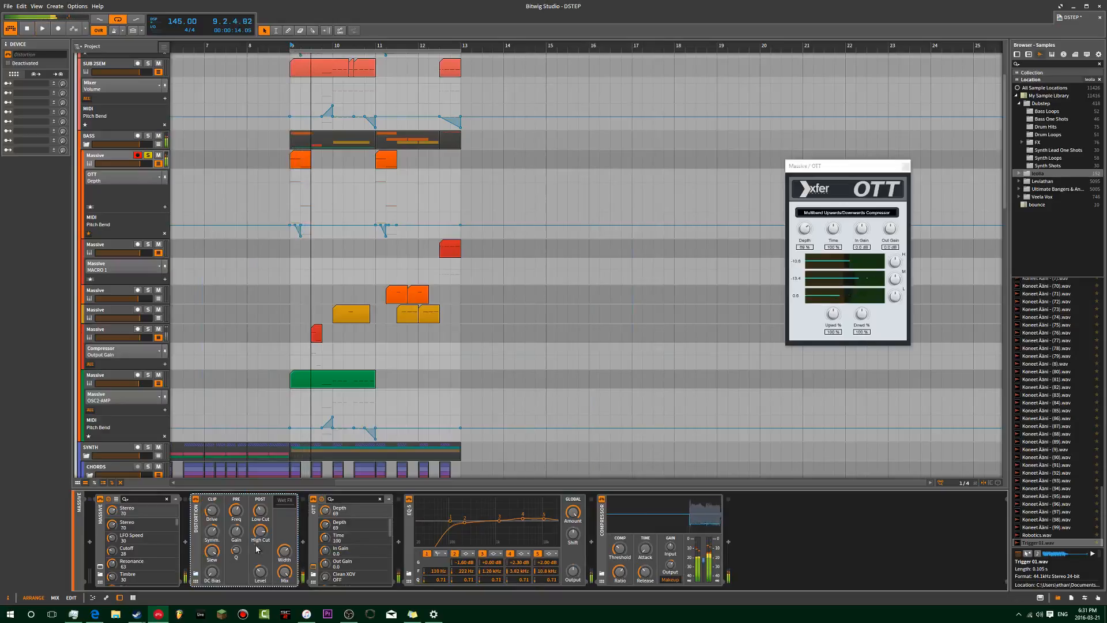
pyautogui.moveTo(263, 528); pyautogui.dragTo(264, 516)
pyautogui.press('space')
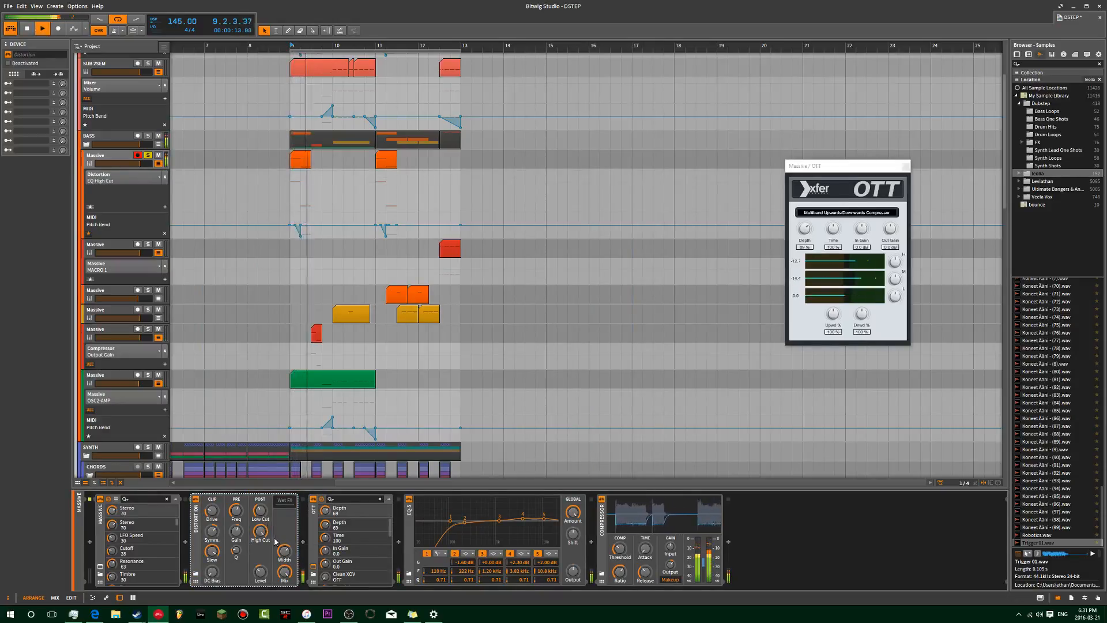
# - Try the Distortion's Stereo Width at 150 % and adjust its Drive while replaying the bass
pyautogui.click(286, 554)
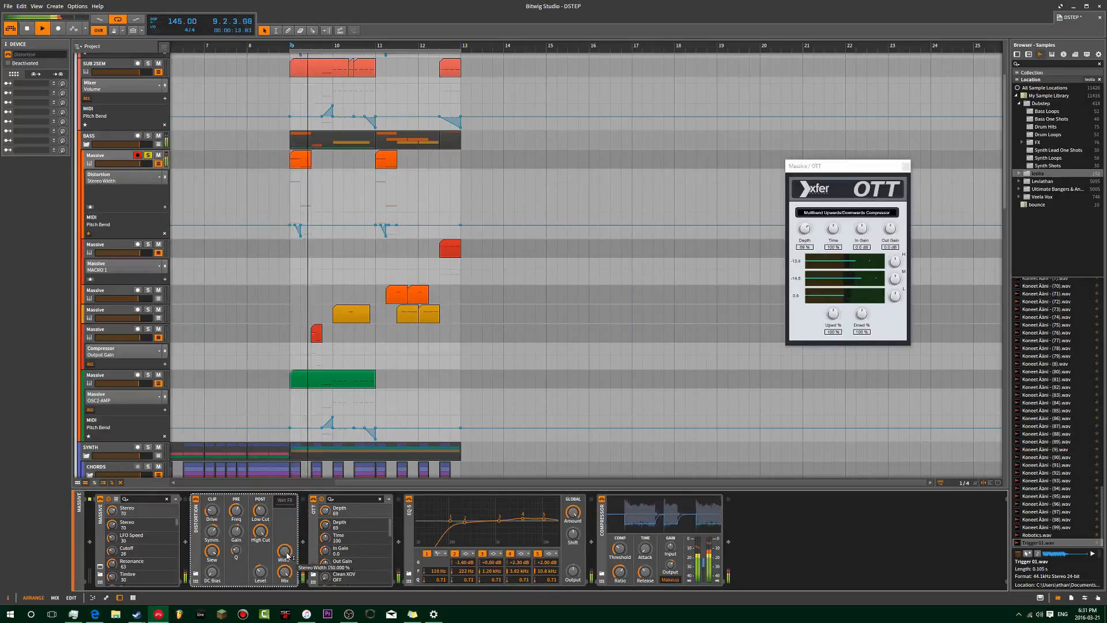
pyautogui.press('space')
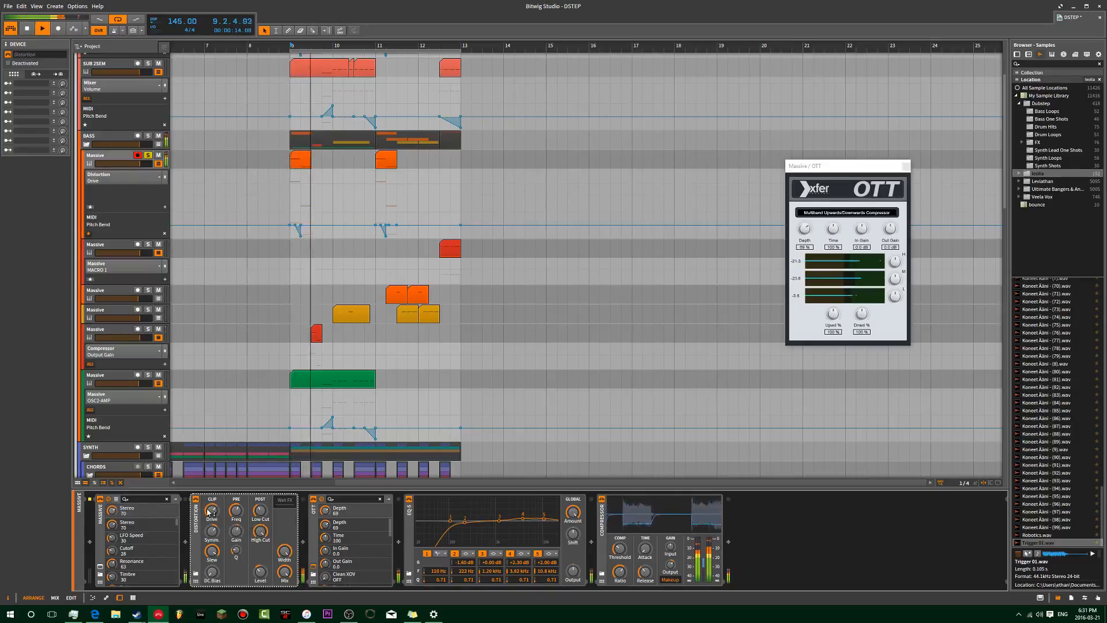
pyautogui.press('space')
pyautogui.press('space')
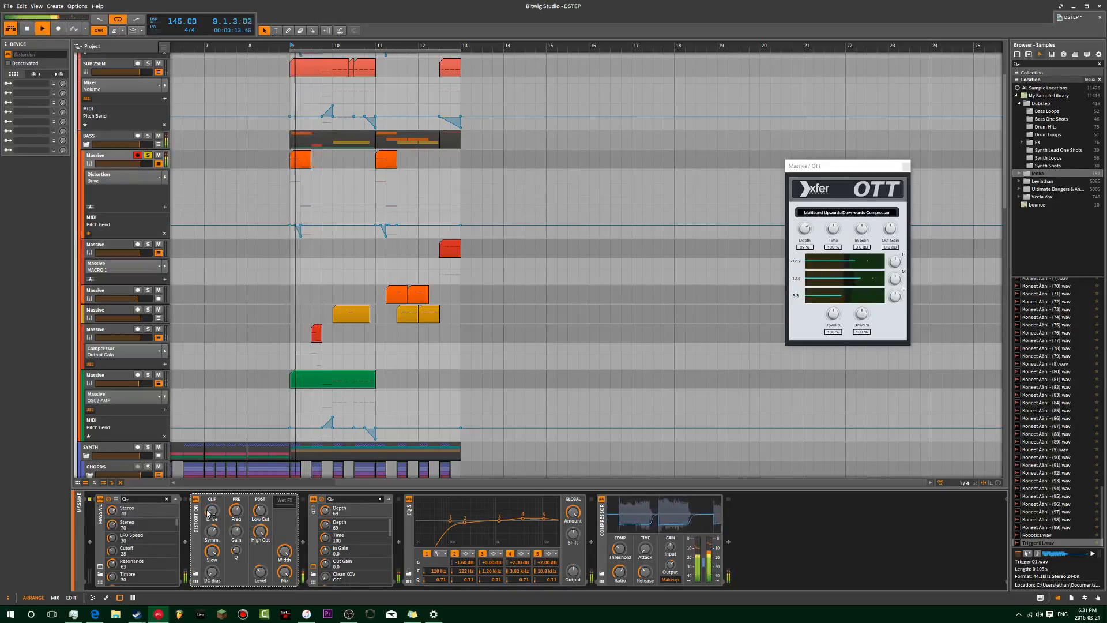
pyautogui.press('space')
pyautogui.press('space')
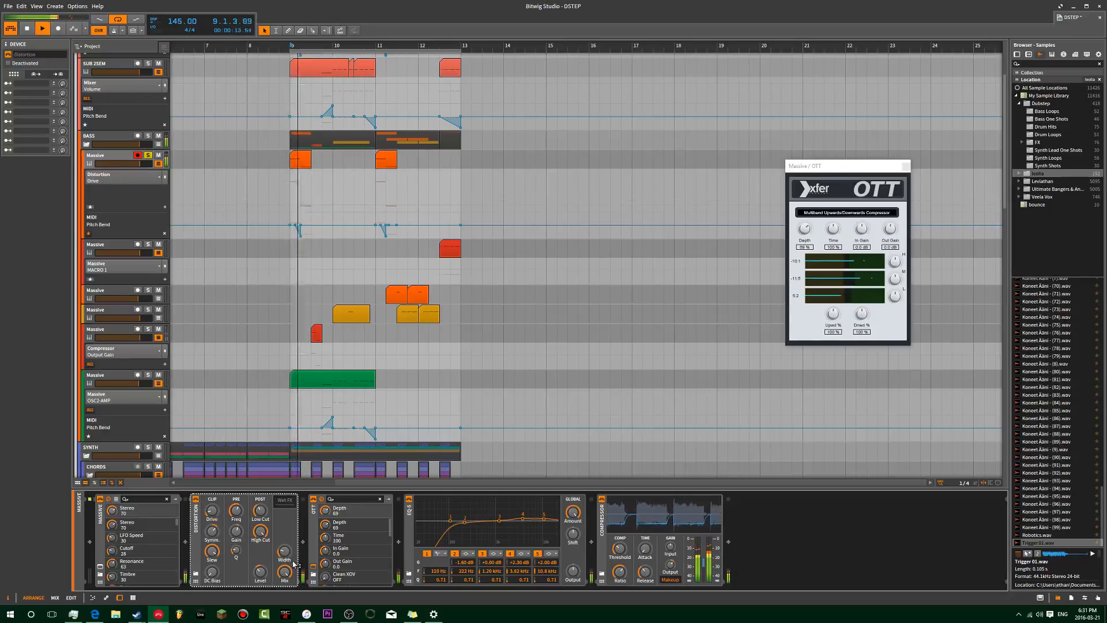
# - Adjust the Distortion's Pre EQ frequency and Symmetry while looping the bass
pyautogui.click(236, 518)
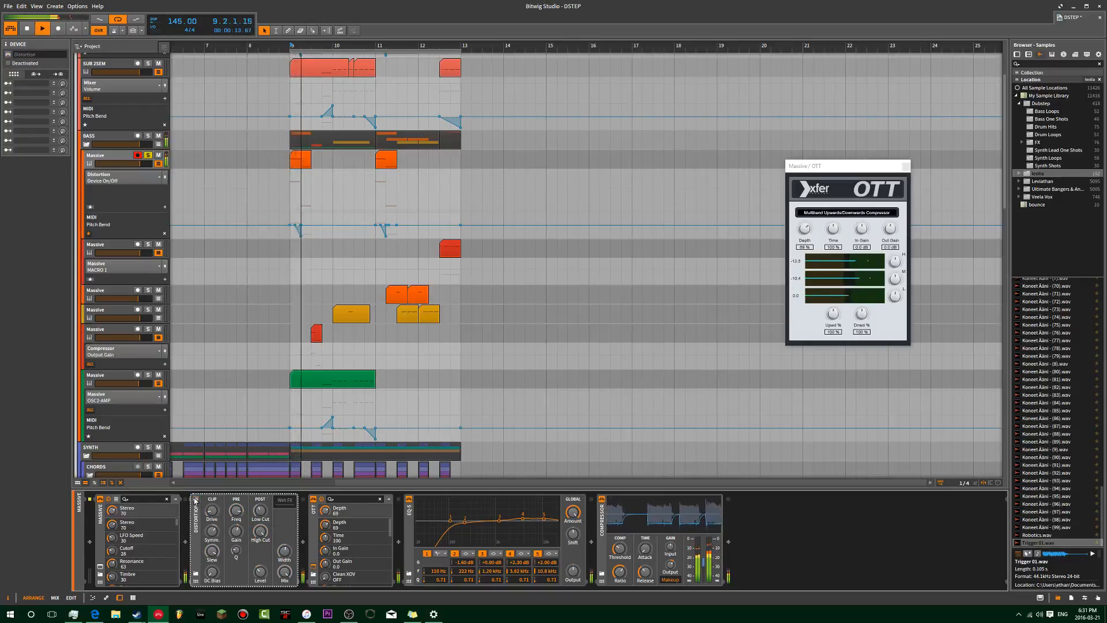
pyautogui.click(236, 513)
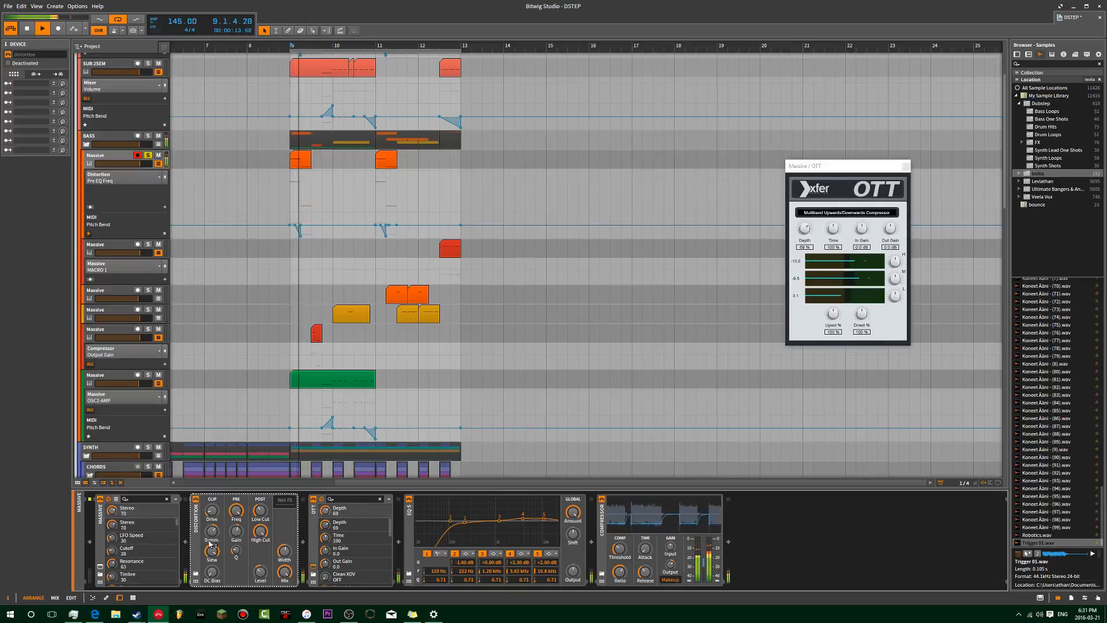
pyautogui.press('space')
pyautogui.press('space')
pyautogui.press('space')
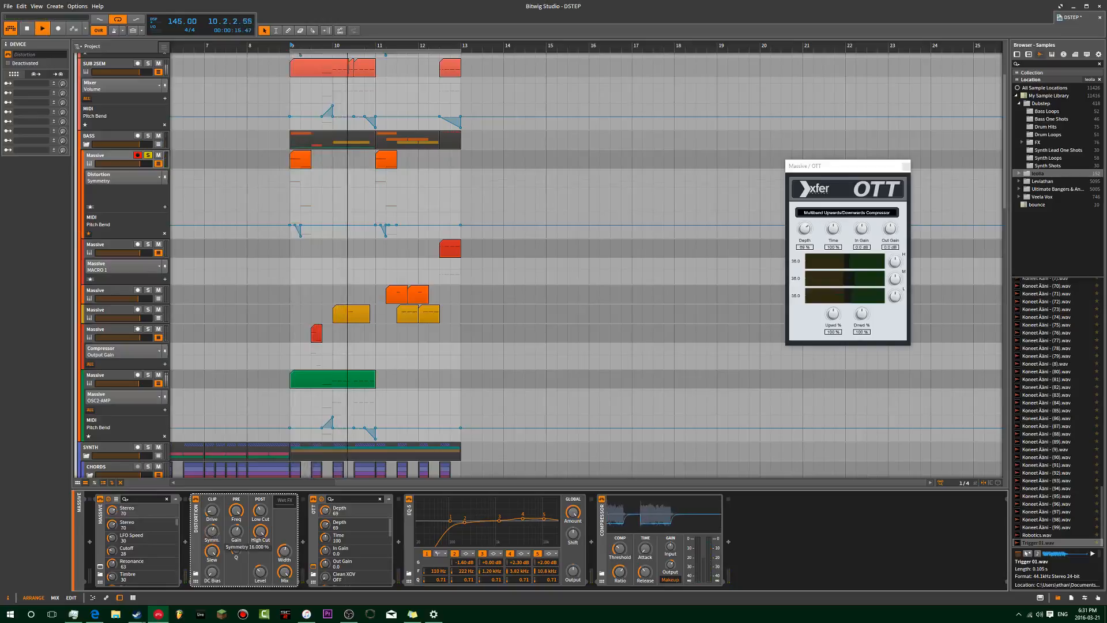
# - Try out the Distortion's DC Bias control while playing the bass
pyautogui.press('space')
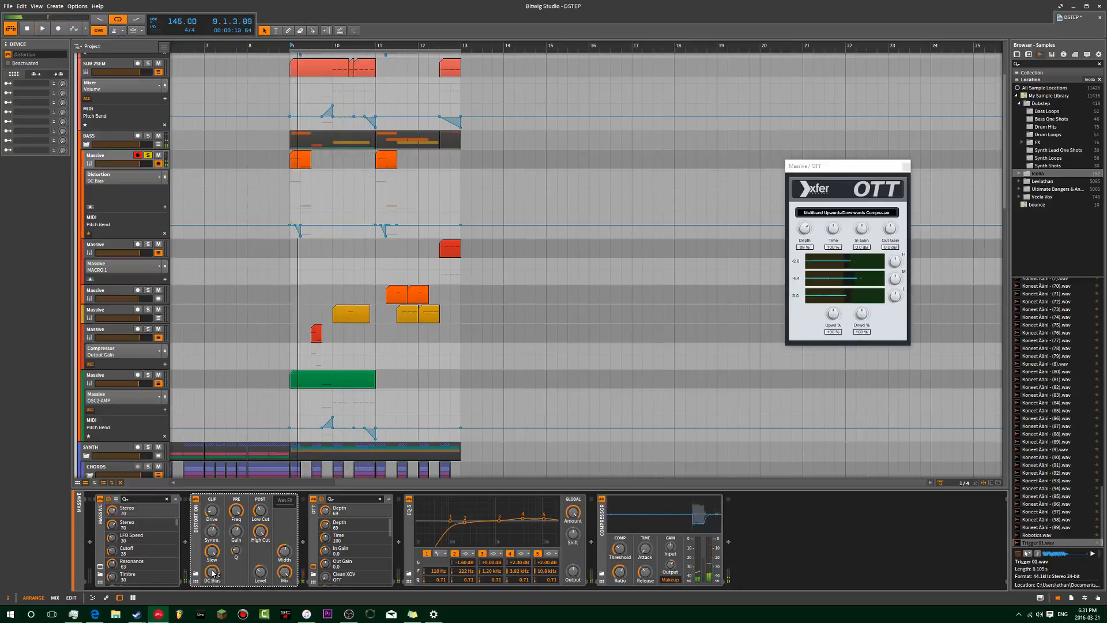
pyautogui.press('space')
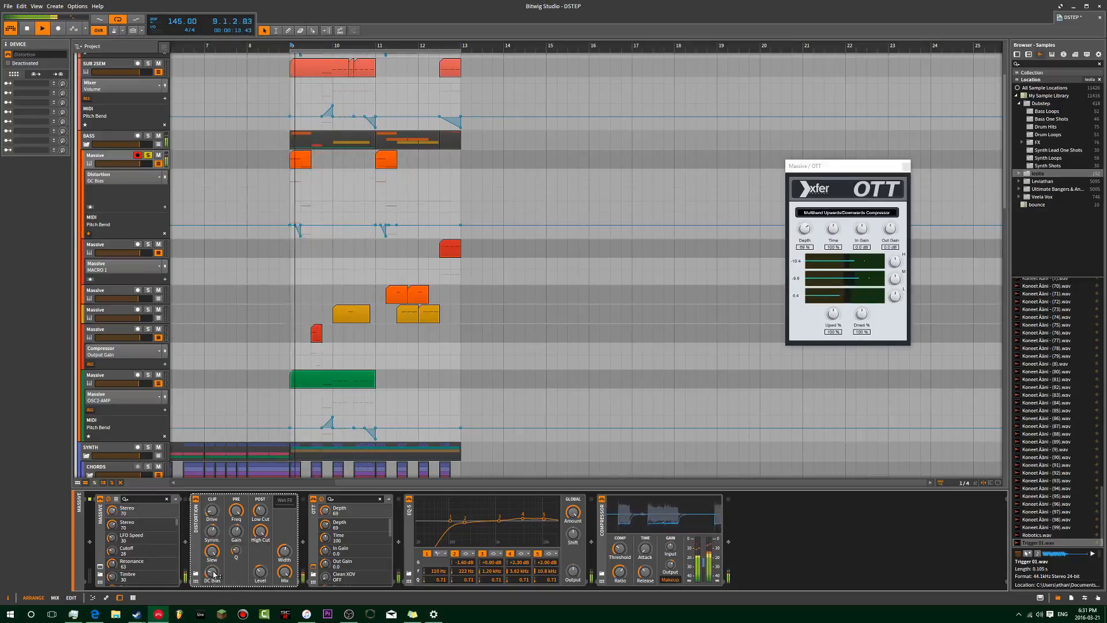
pyautogui.press('space')
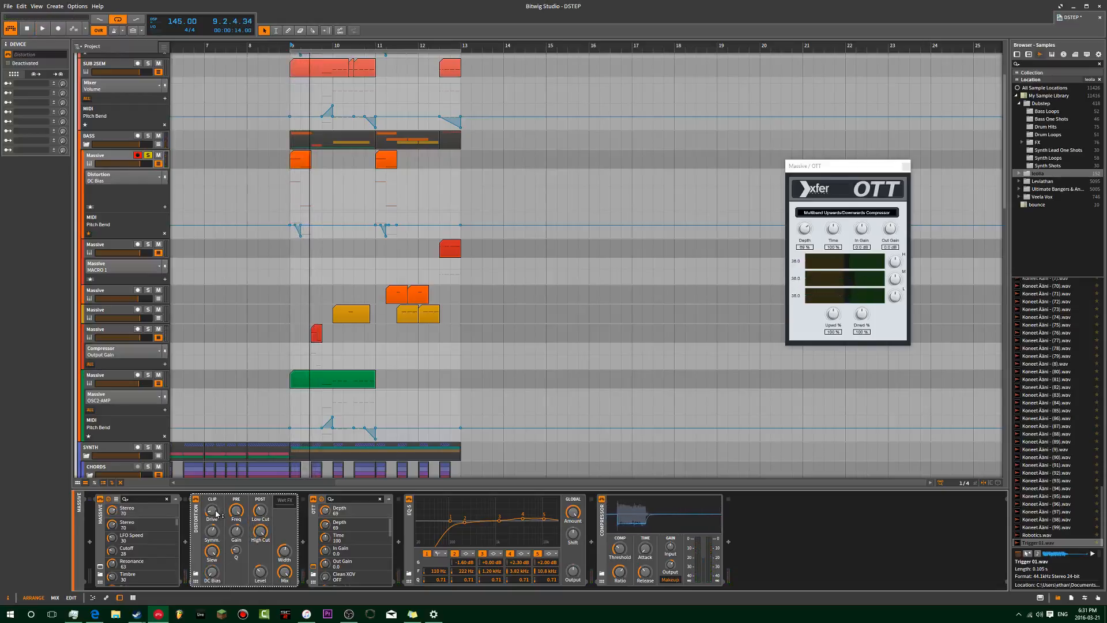
# - Audition the Distortion's Drive at +60 dB, lower it again, and replay the bass
pyautogui.press('space')
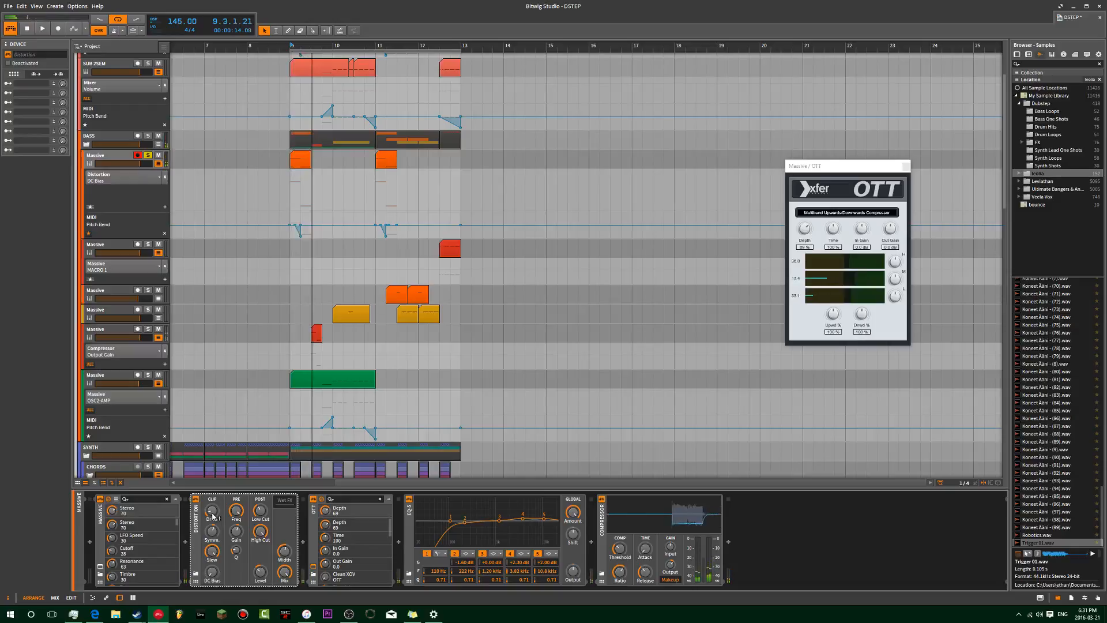
pyautogui.press('space')
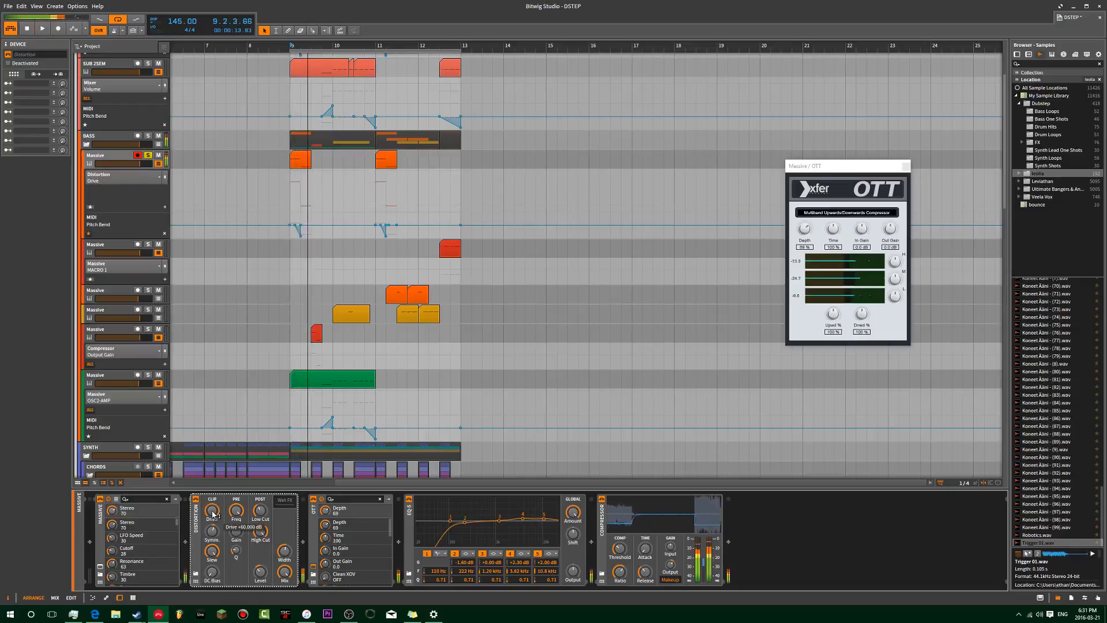
pyautogui.moveTo(213, 510); pyautogui.dragTo(212, 568)
pyautogui.press('space')
pyautogui.press('space')
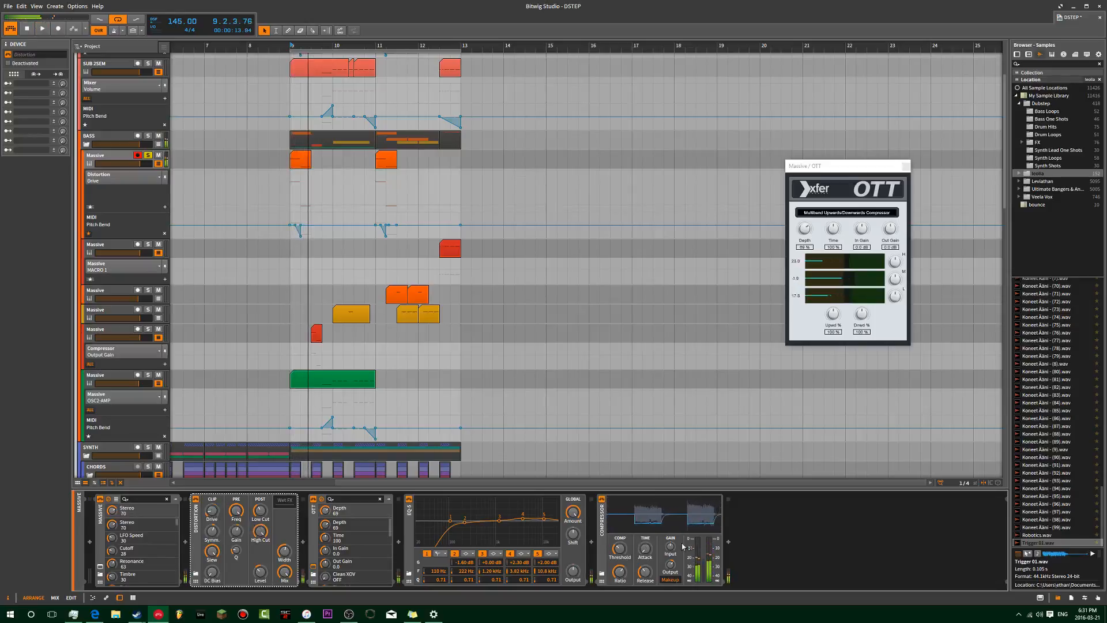
# - Insert IL Vocodex between OTT and EQ-5, close the OTT window, and move the Vocodex window over the arrangement
pyautogui.click(398, 543)
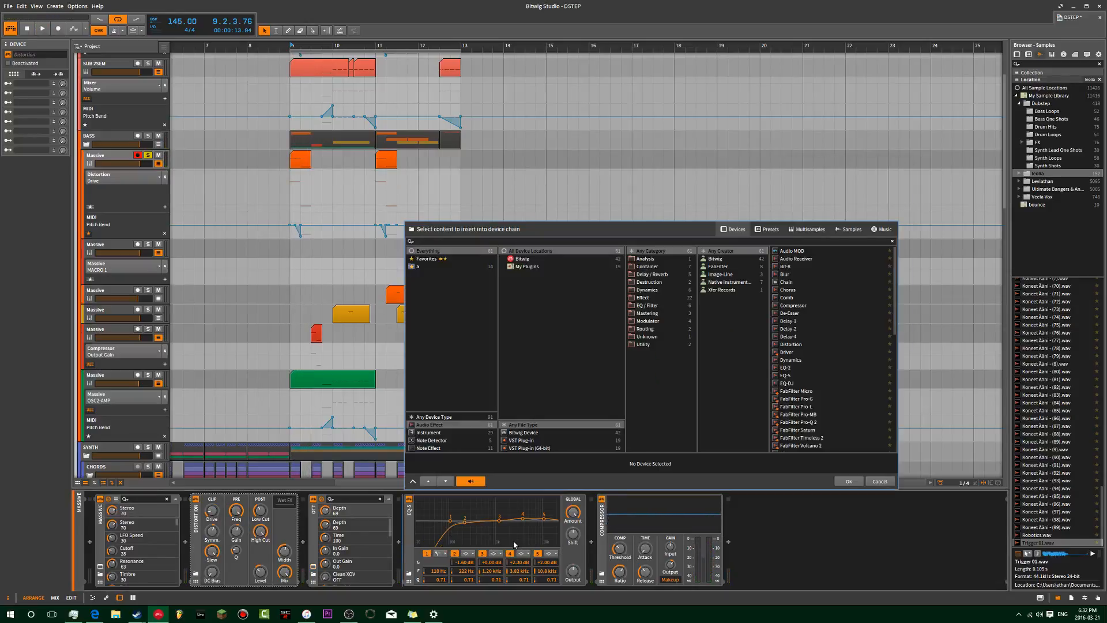
pyautogui.write('voc')
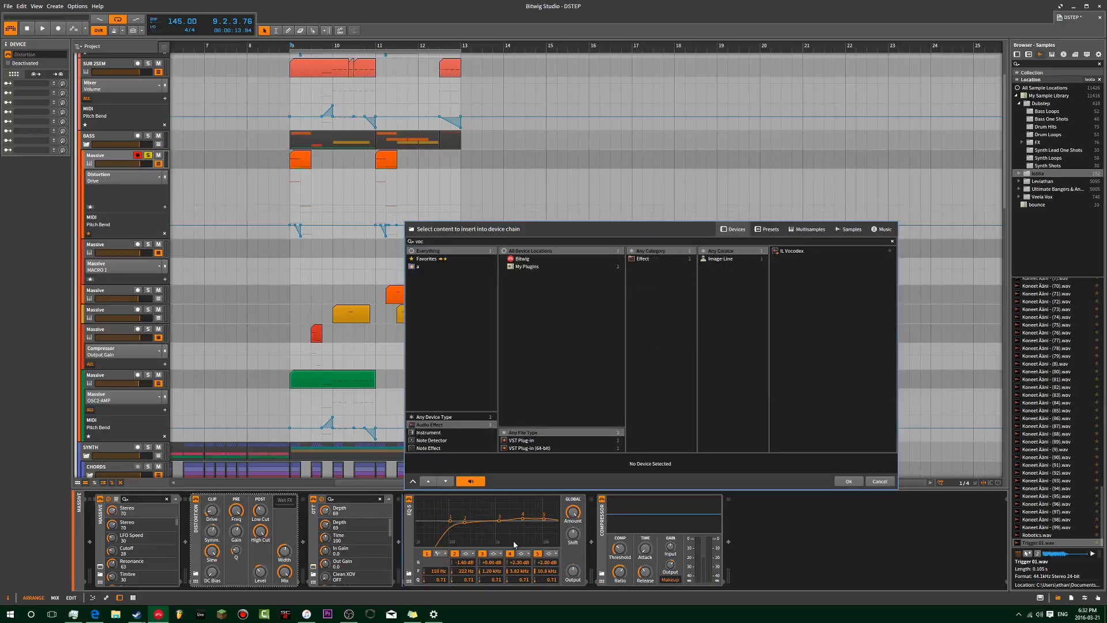
pyautogui.doubleClick(792, 251)
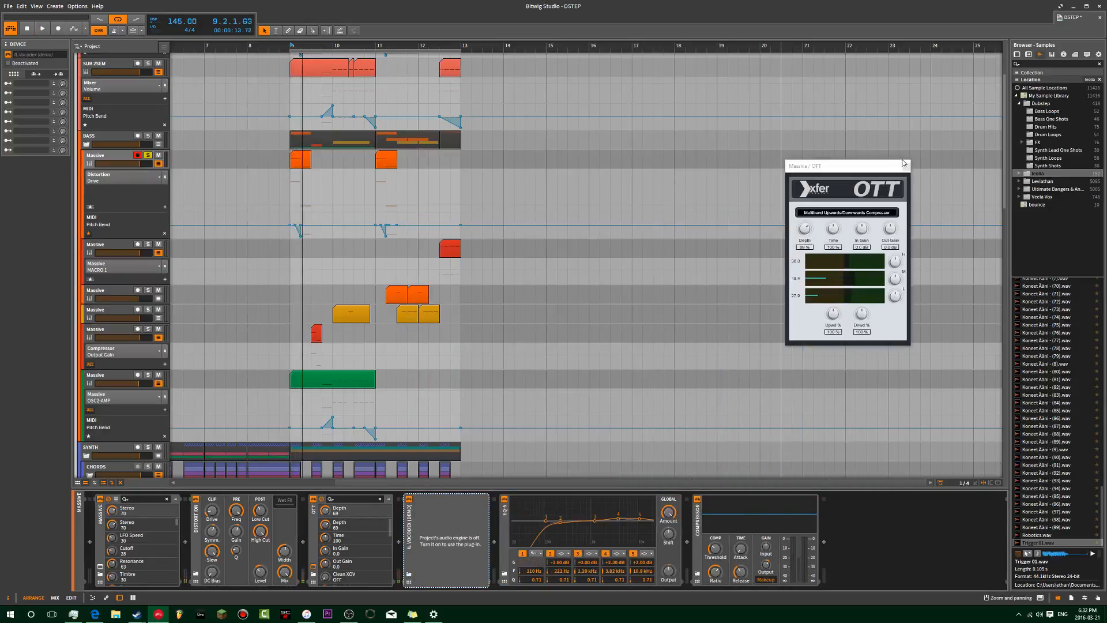
pyautogui.click(903, 163)
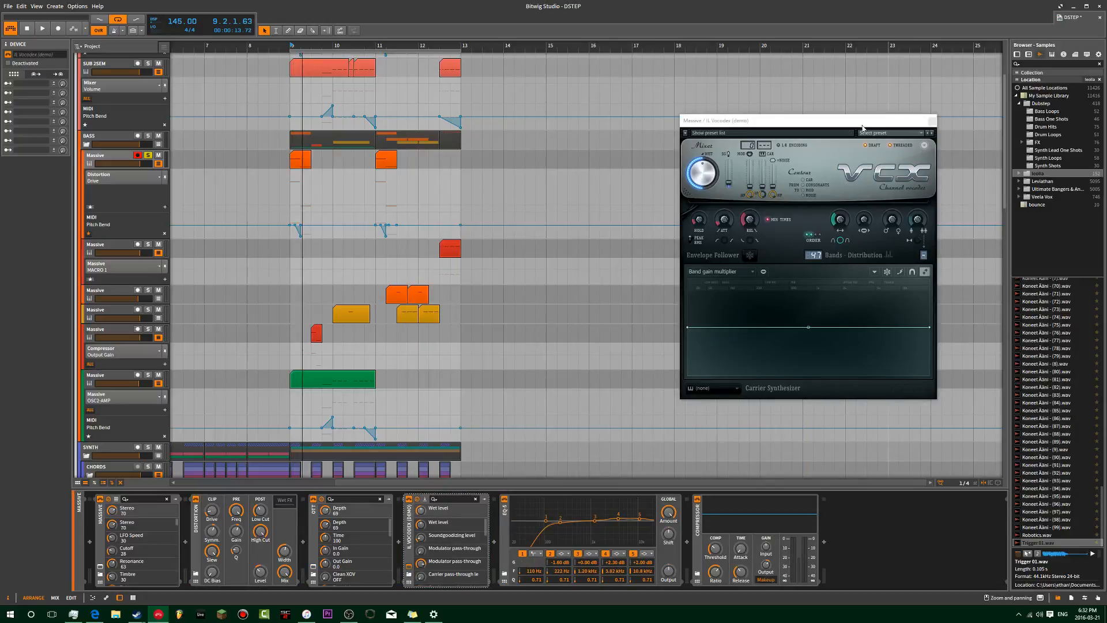
pyautogui.moveTo(863, 121); pyautogui.dragTo(597, 97)
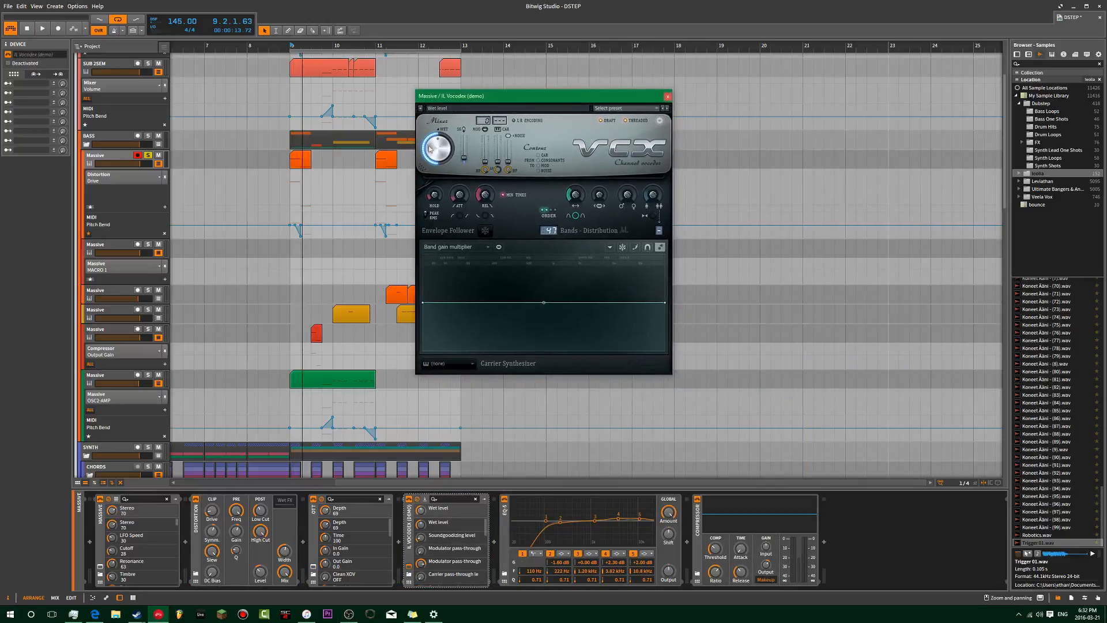
# - Adjust Vocodex's wet level, set its band count to 37, and play the bass through it
pyautogui.moveTo(436, 153); pyautogui.dragTo(452, 156)
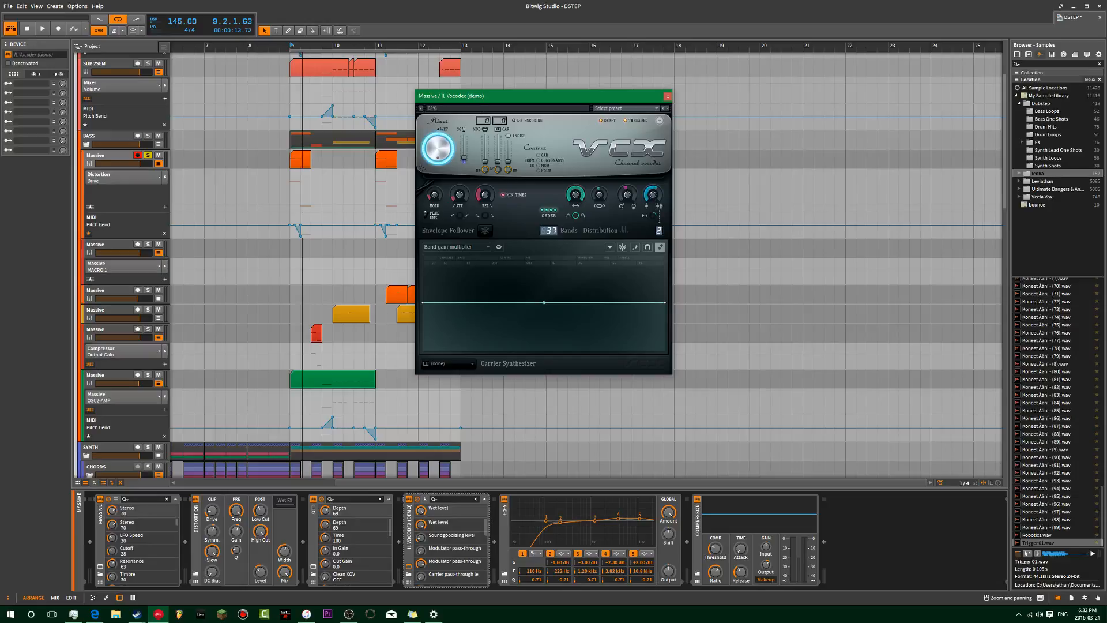
pyautogui.press('space')
pyautogui.press('space')
pyautogui.press('space')
pyautogui.press('space')
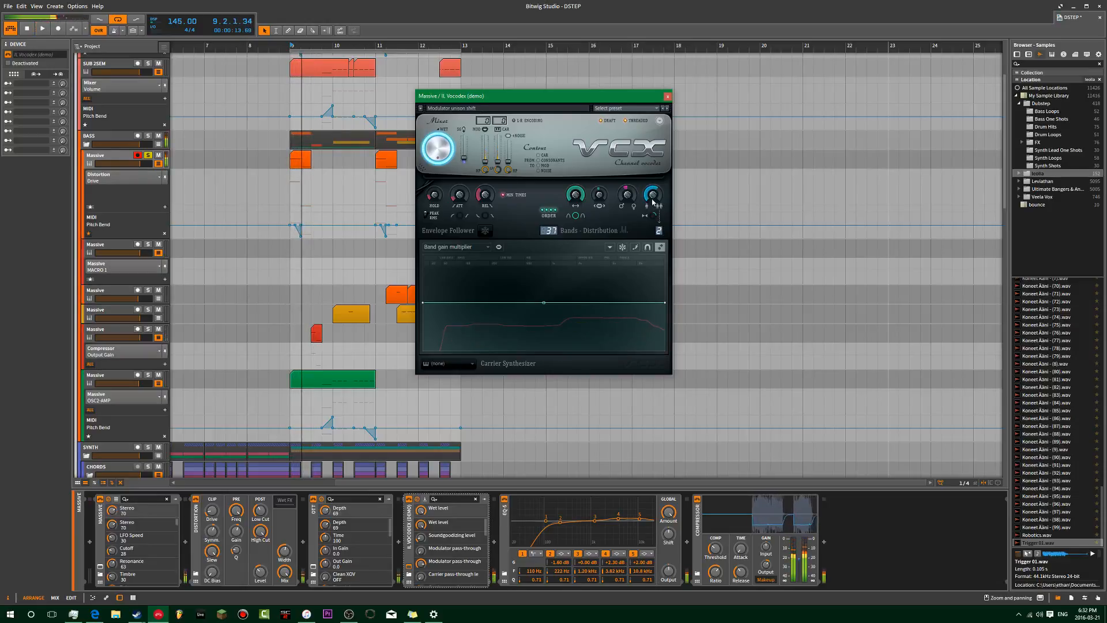
# - Audition a small change to the vocoder's formant shift during playback and solo the SUB 12SEM track alongside the bass
pyautogui.press('space')
pyautogui.moveTo(626, 192); pyautogui.dragTo(626, 196)
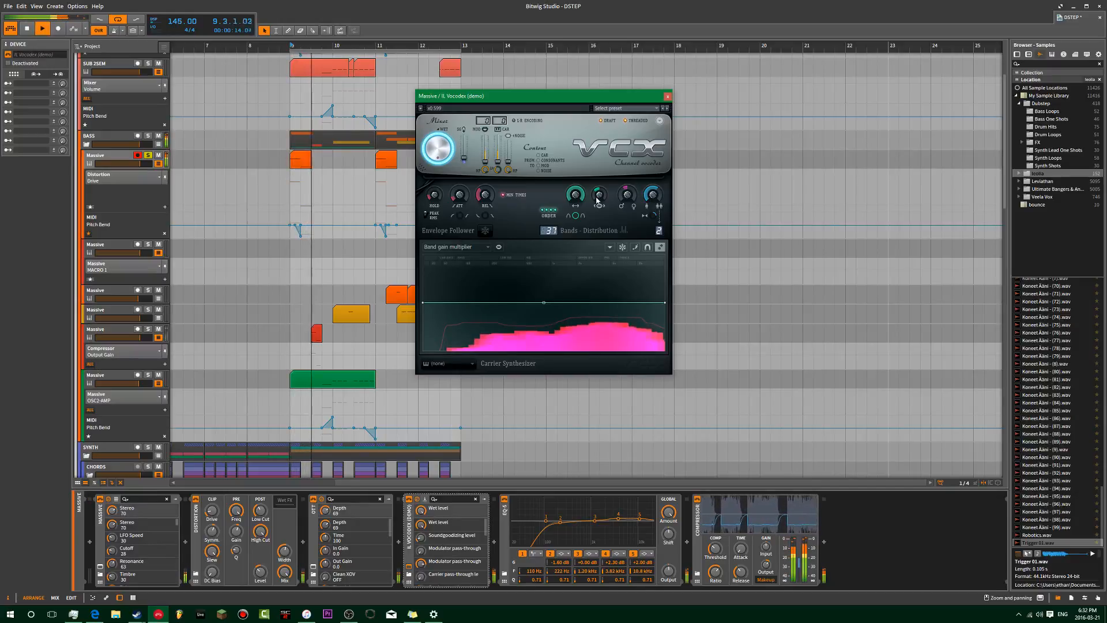
pyautogui.scroll(3, 220, 207)
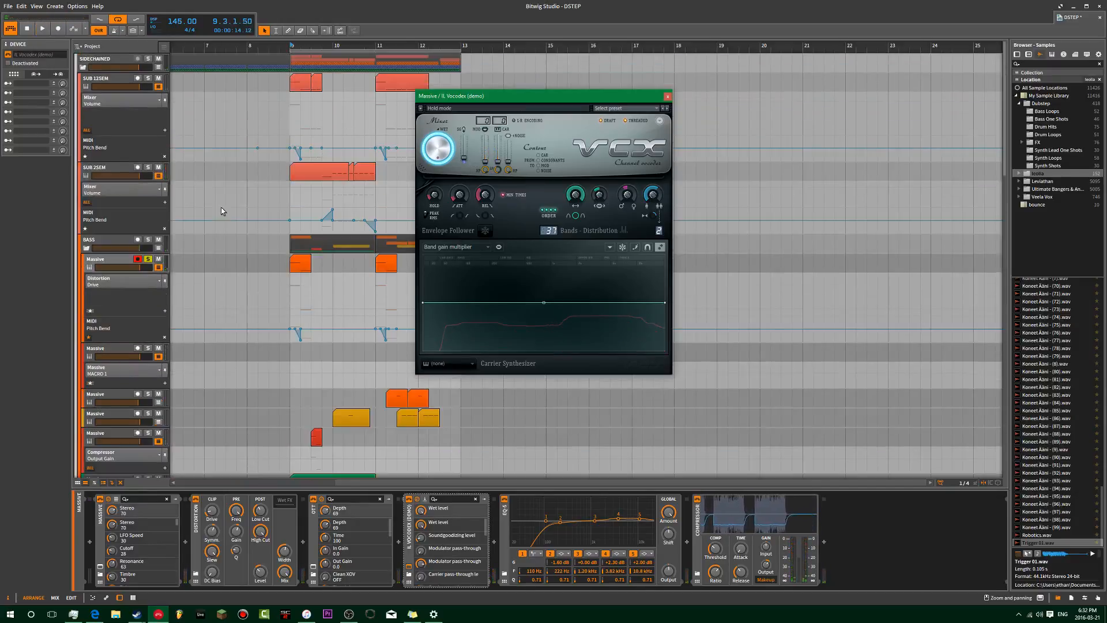
pyautogui.click(150, 80)
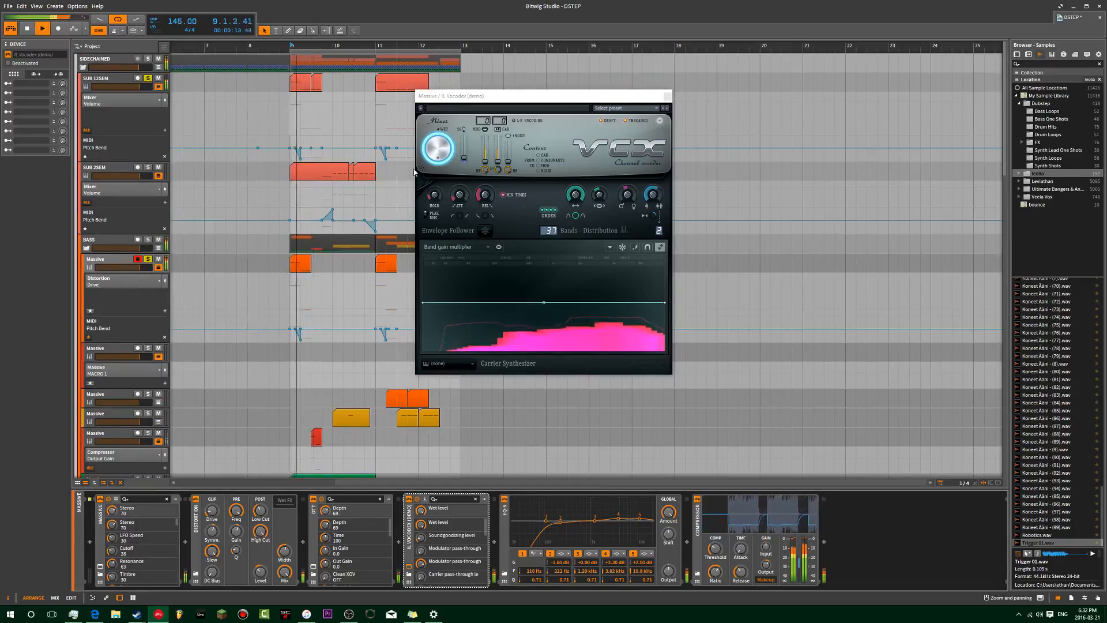
# - Raise the vocoder's soundgoodizing level to 100% and adjust its formant shift while playing the loop
pyautogui.moveTo(465, 156); pyautogui.dragTo(467, 132)
pyautogui.press('space')
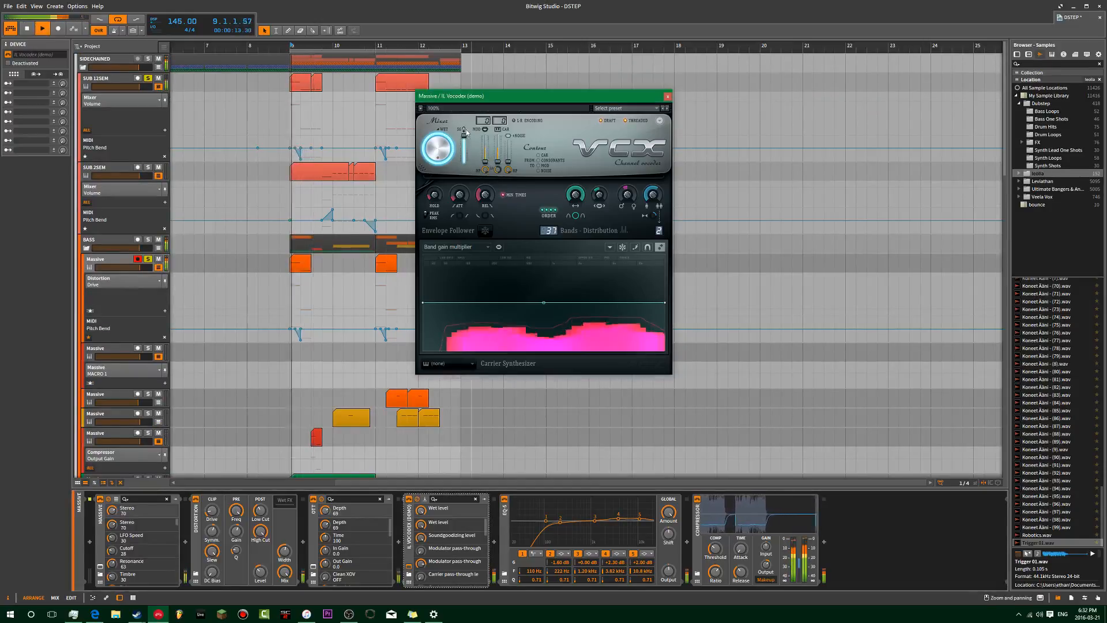
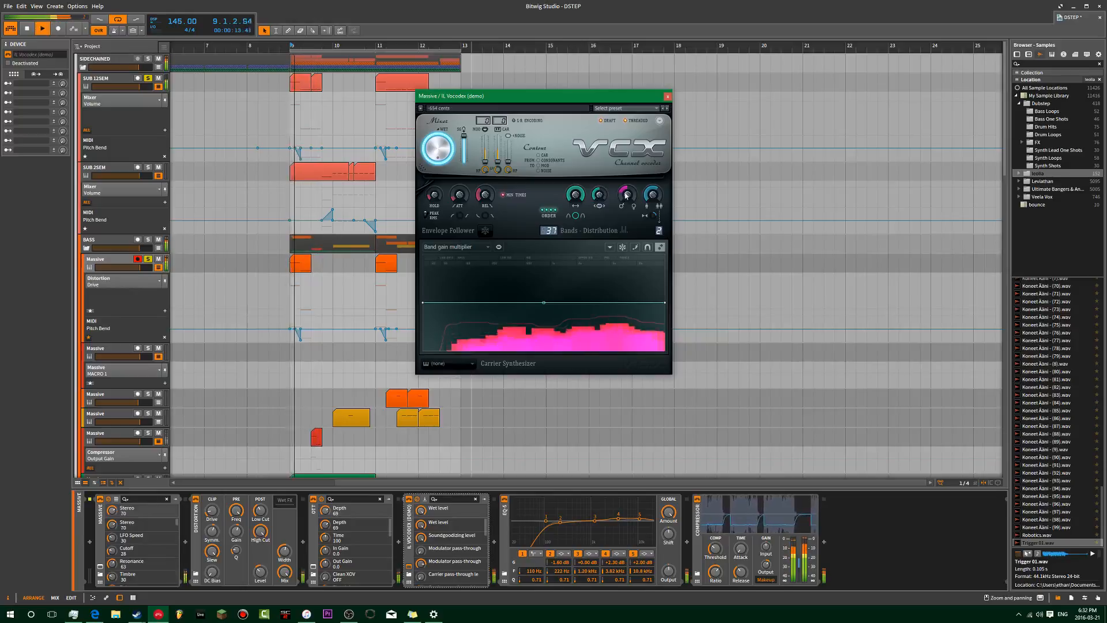
pyautogui.press('space')
pyautogui.press('space')
pyautogui.press('space')
pyautogui.moveTo(626, 196); pyautogui.dragTo(626, 173)
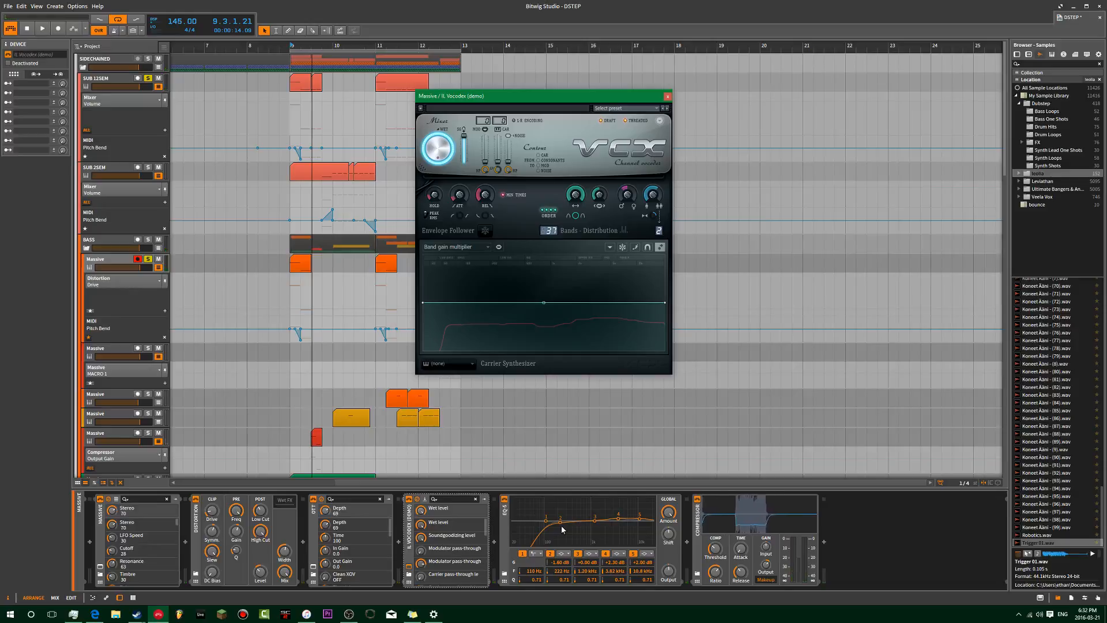
# - Cut the EQ-5's second band by about 7 dB at 174 Hz with a Q of 1.99, comparing with the band bypassed
pyautogui.moveTo(560, 519); pyautogui.dragTo(559, 530)
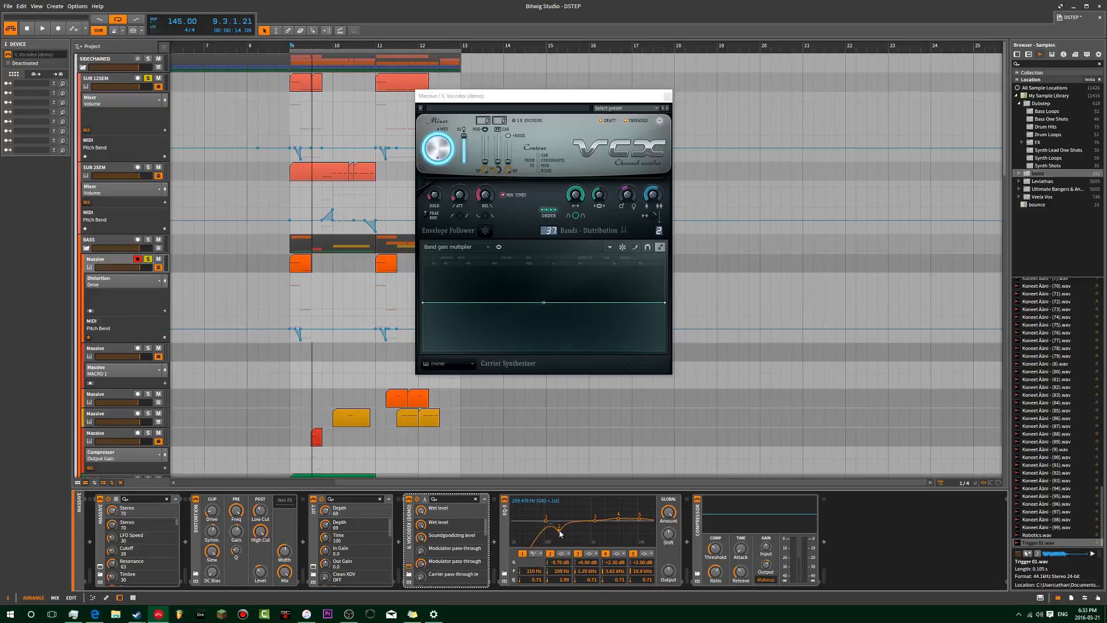
pyautogui.press('space')
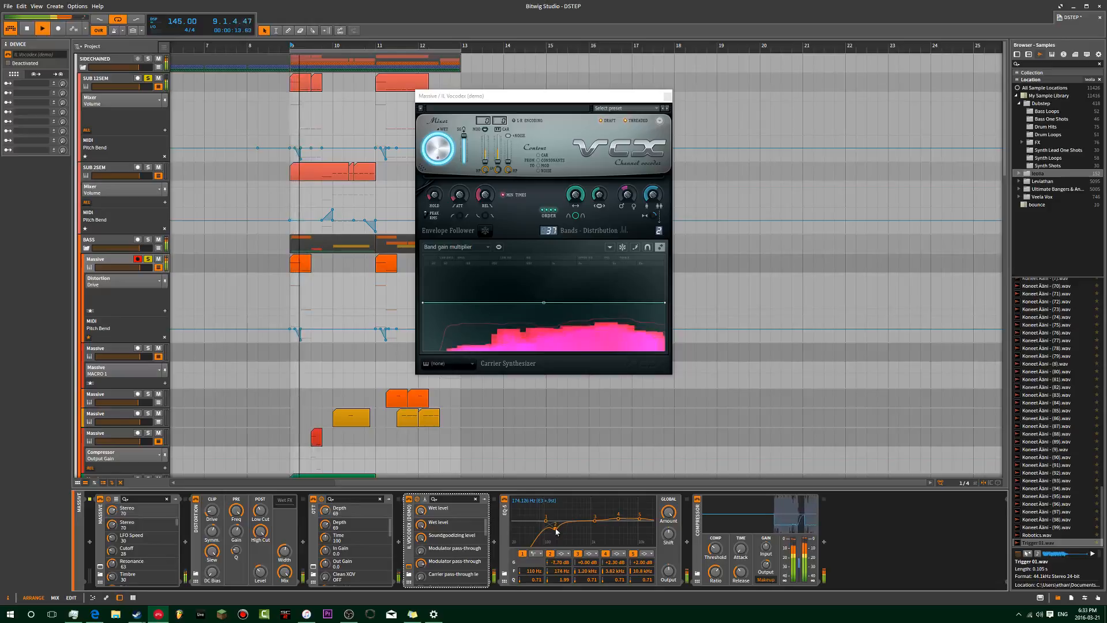
pyautogui.click(551, 554)
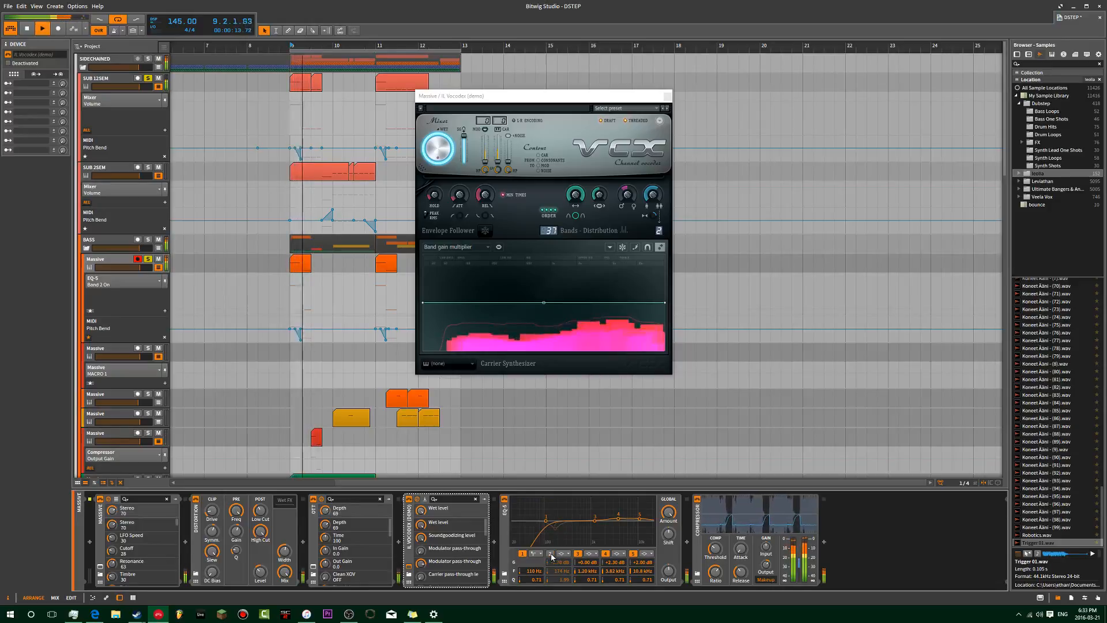
pyautogui.click(551, 554)
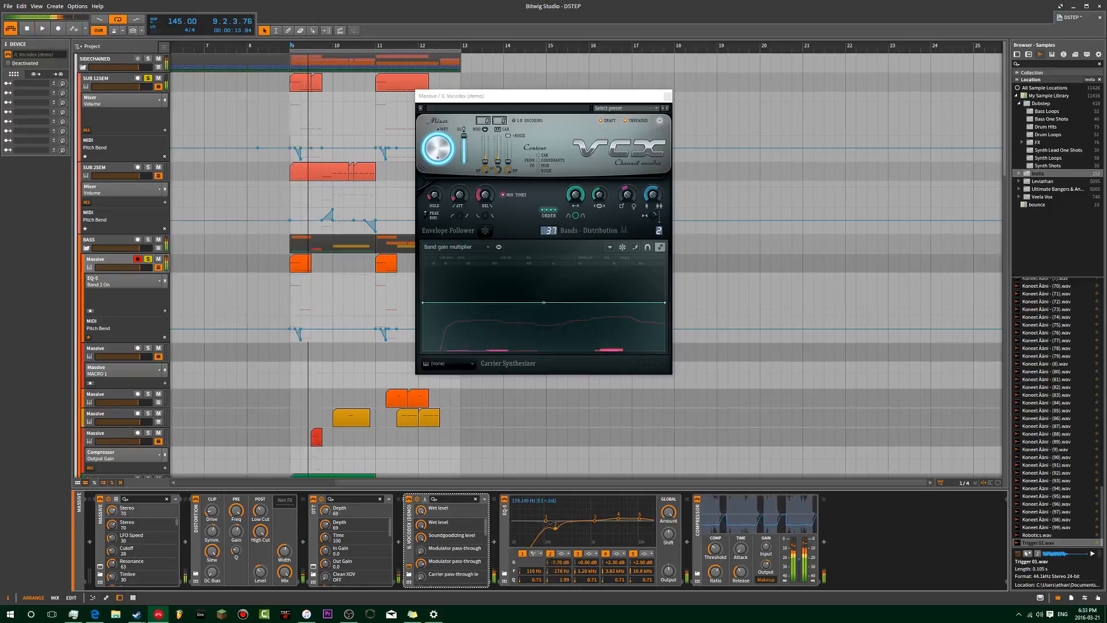
pyautogui.press('space')
pyautogui.moveTo(565, 528); pyautogui.dragTo(577, 528)
pyautogui.press('space')
pyautogui.press('space')
pyautogui.moveTo(565, 572); pyautogui.dragTo(565, 601)
pyautogui.press('space')
pyautogui.press('space')
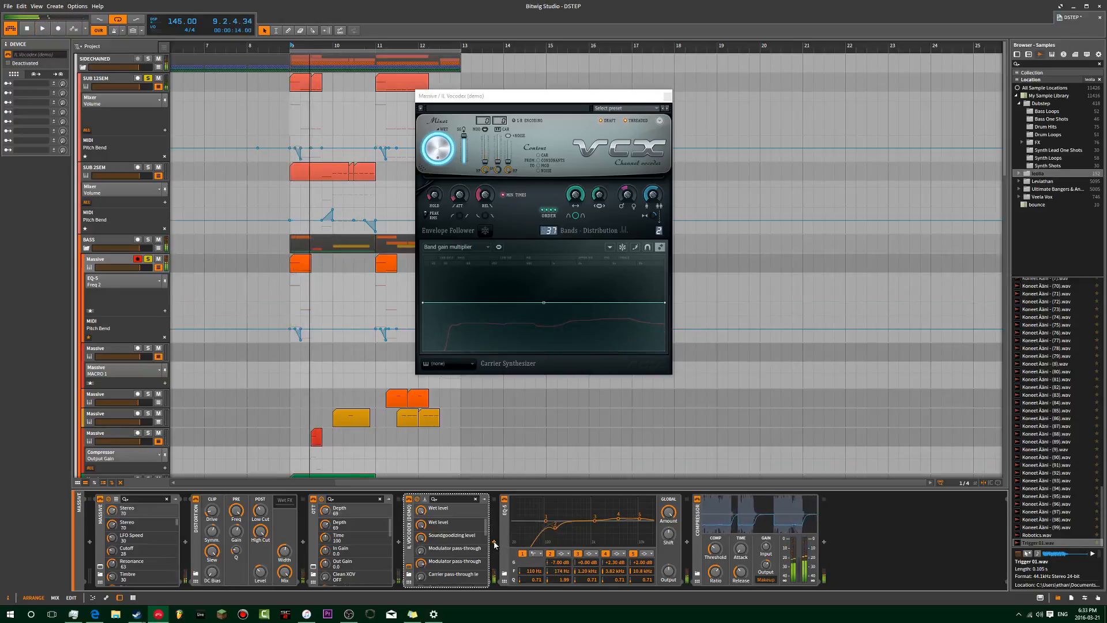
# - Insert FabFilter Pro-Q 2 after the vocoder and pull a bell band down about 6.5 dB at 145.7 Hz
pyautogui.click(494, 542)
pyautogui.doubleClick(888, 252)
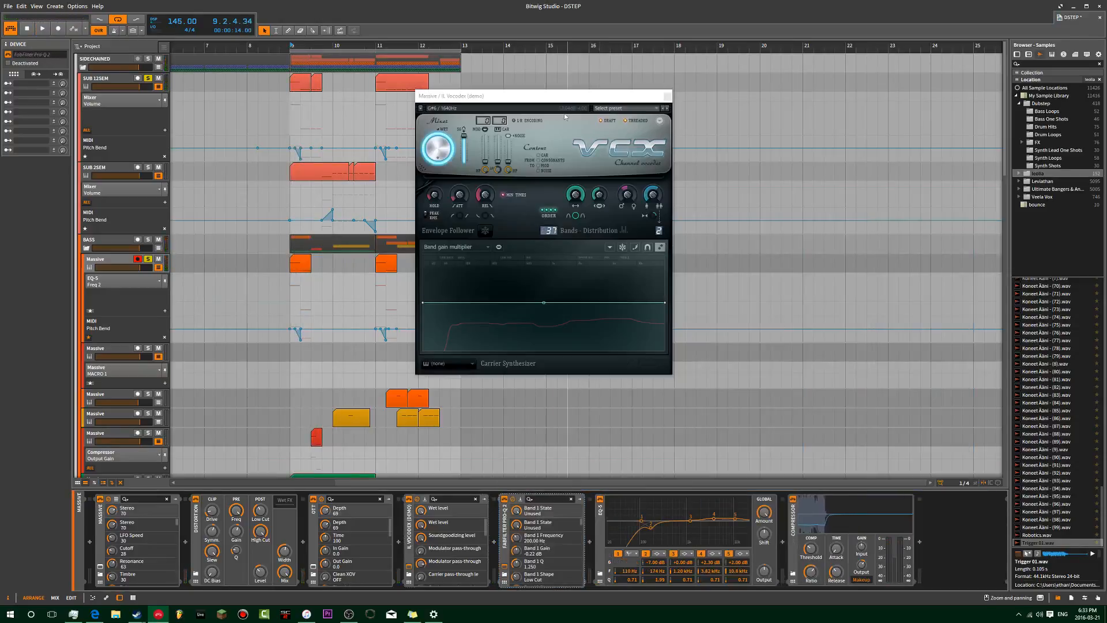
pyautogui.moveTo(690, 149); pyautogui.dragTo(424, 144)
pyautogui.moveTo(447, 231); pyautogui.dragTo(448, 265)
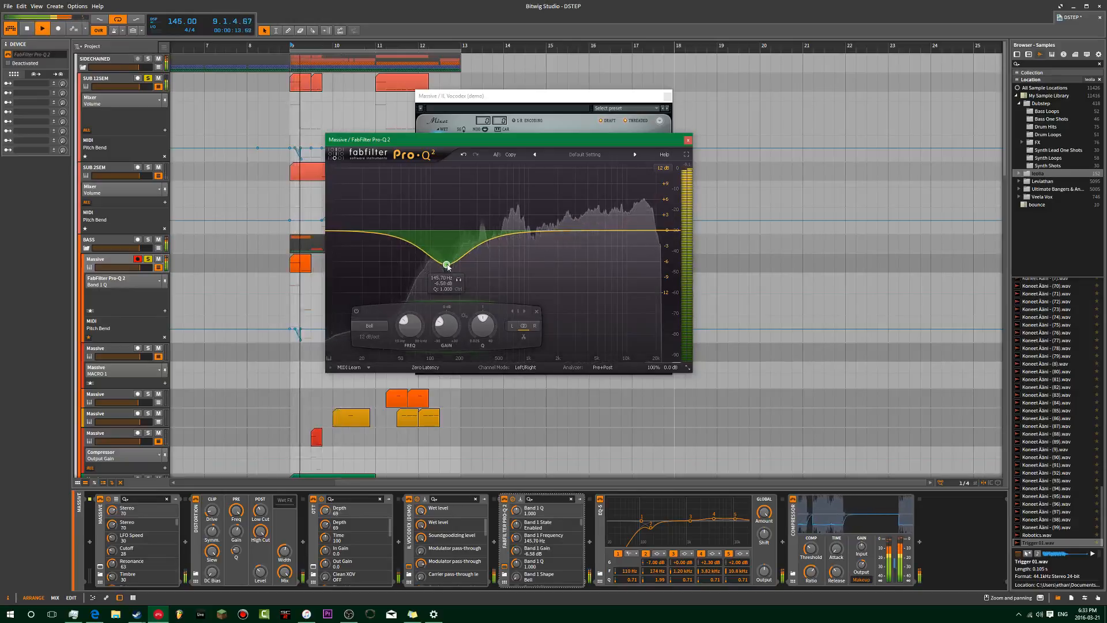
pyautogui.click(688, 139)
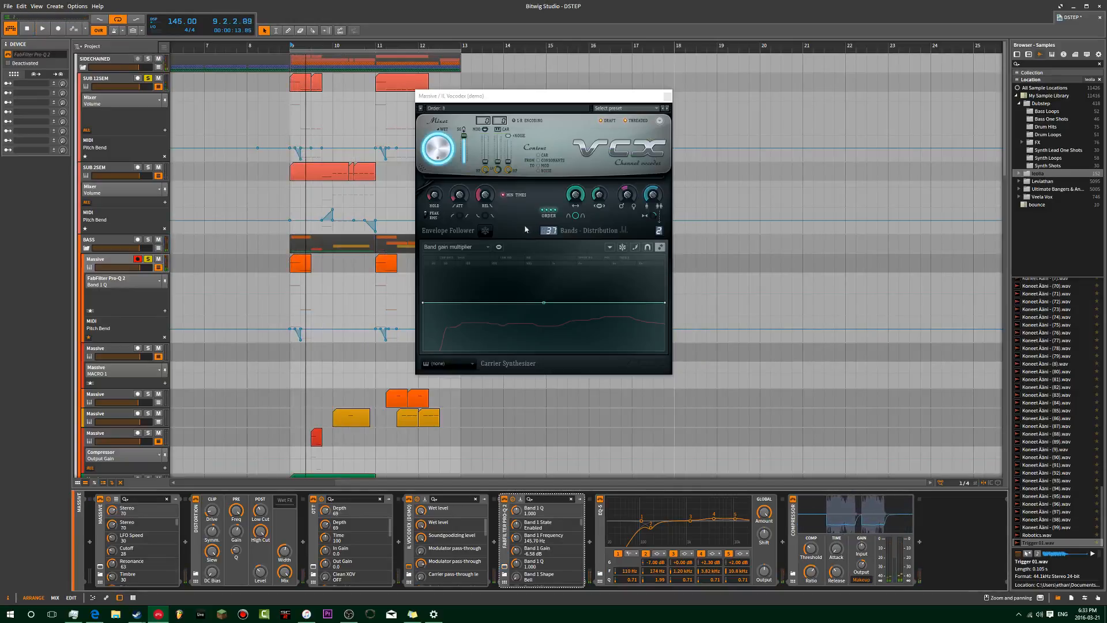
# - Bend the vocoder's band gain multiplier curve into a shallow dip across the lower-mid bands and play the loop
pyautogui.click(461, 197)
pyautogui.moveTo(489, 302)
pyautogui.mouseDown()
pyautogui.moveTo(488, 319)
pyautogui.moveTo(504, 316)
pyautogui.mouseUp()
pyautogui.press('space')
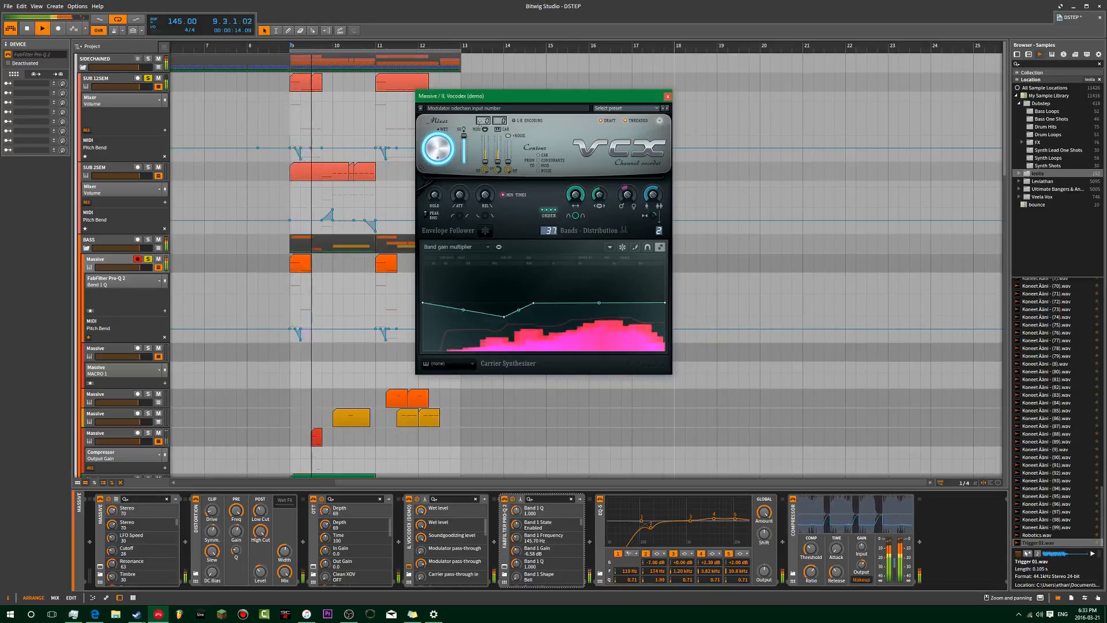
# - Delete the FabFilter Pro-Q 2 from the first Massive track's effects chain
pyautogui.click(608, 515)
pyautogui.click(506, 519)
pyautogui.press('Delete')
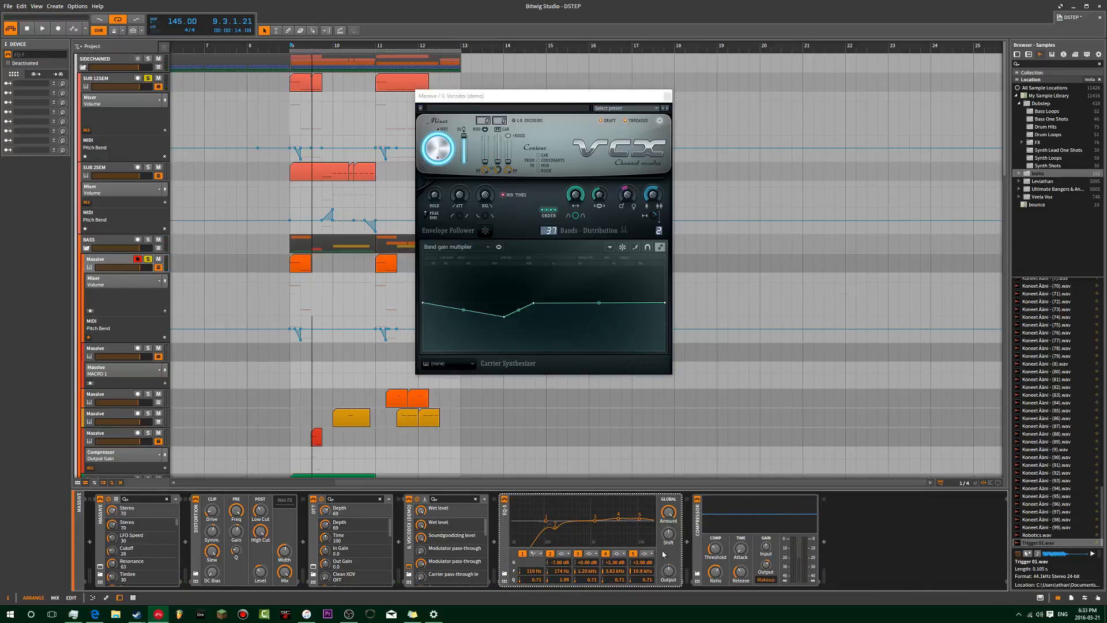
# - Close the vocoder window and cut the EQ-5's third band to -3.70 dB with a Q of 1.26
pyautogui.press('space')
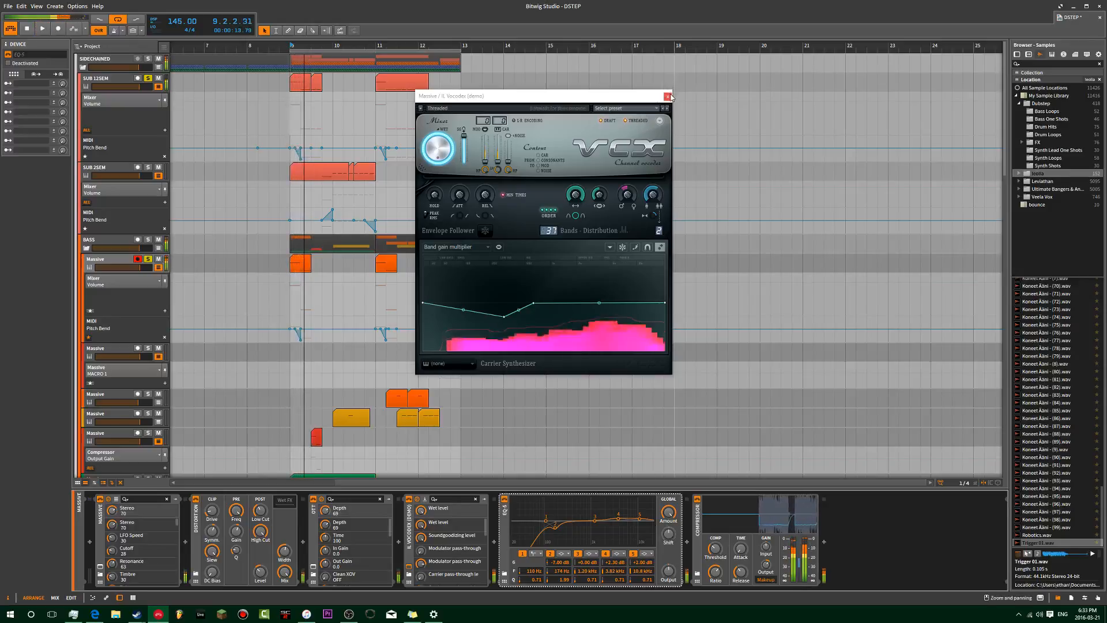
pyautogui.click(668, 97)
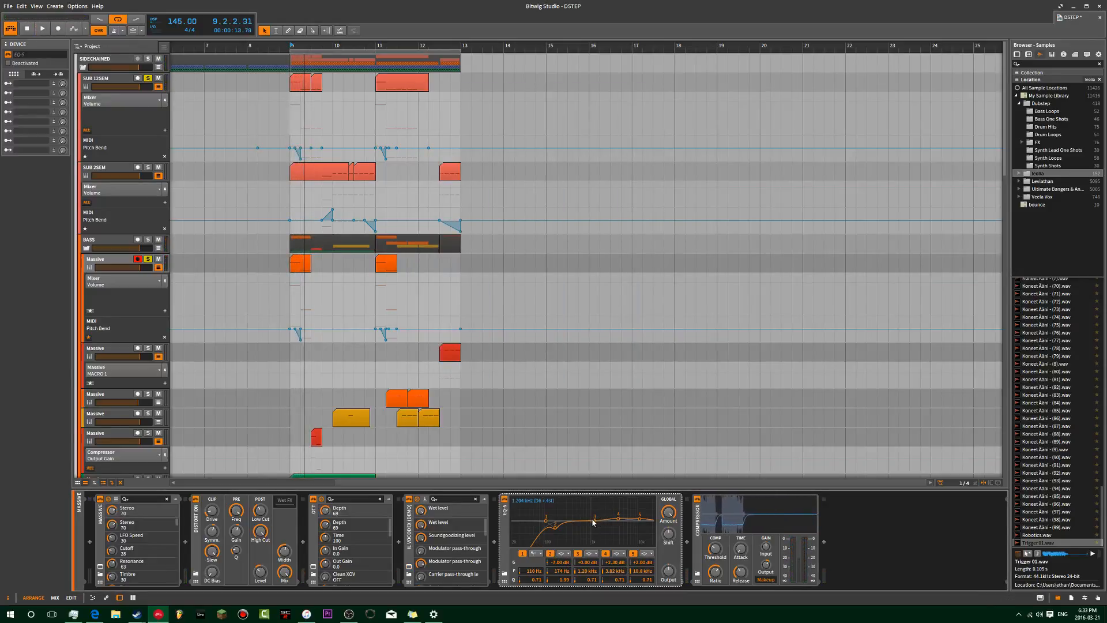
pyautogui.moveTo(565, 522); pyautogui.dragTo(564, 526)
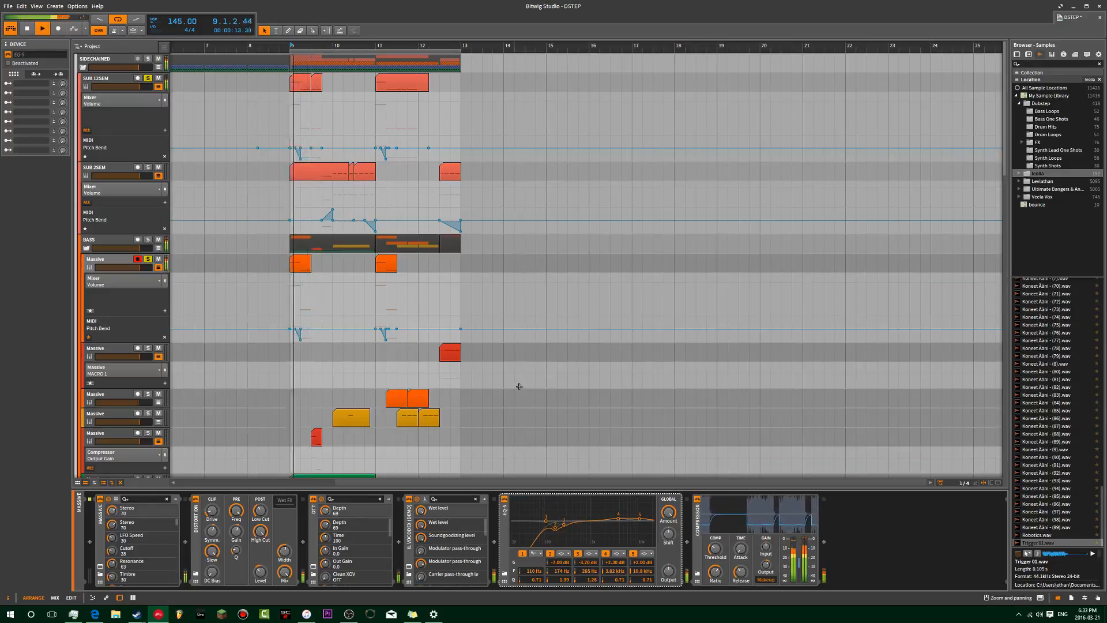
# - Select the distortion, OTT and vocoder devices together and toggle them off and on during playback to compare the sound
pyautogui.keyDown('ctrl'); pyautogui.click(408, 531); pyautogui.keyUp('ctrl')
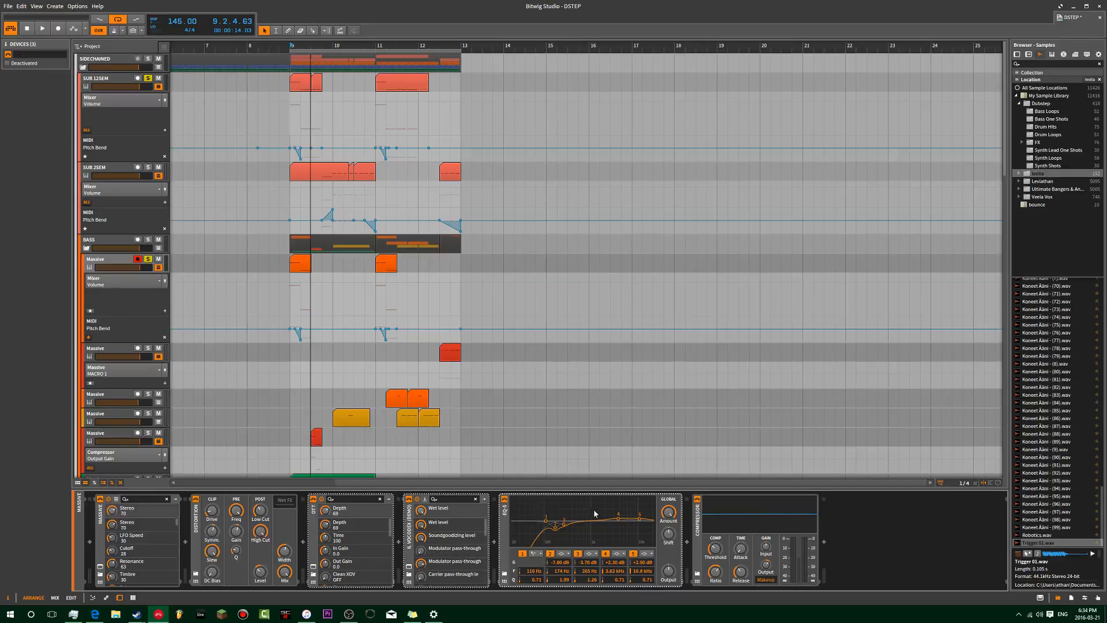
pyautogui.click(409, 522)
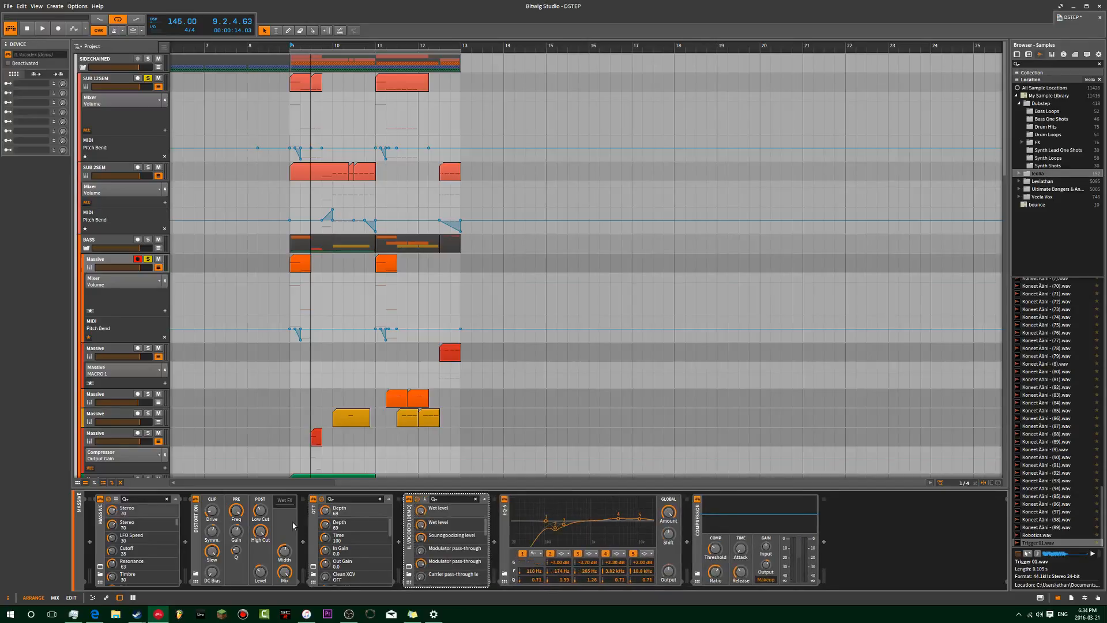
pyautogui.keyDown('shift'); pyautogui.click(196, 533); pyautogui.keyUp('shift')
pyautogui.press('space')
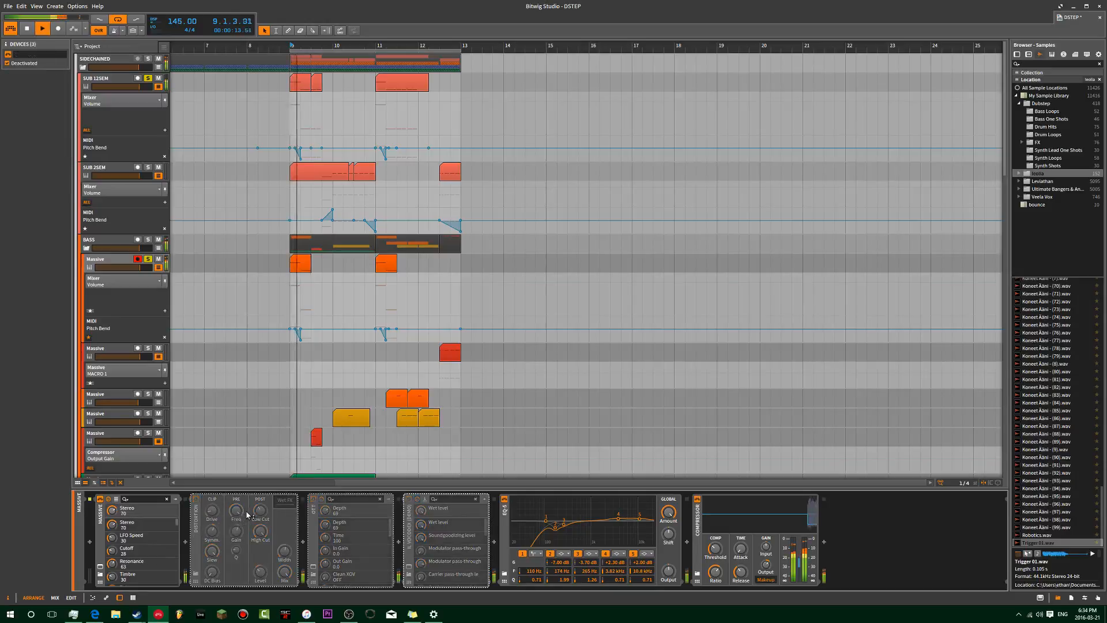
pyautogui.press('space')
pyautogui.press('space')
pyautogui.press('space')
pyautogui.hotkey('alt', 'a')
pyautogui.press('space')
pyautogui.press('space')
pyautogui.press('space')
pyautogui.press('space')
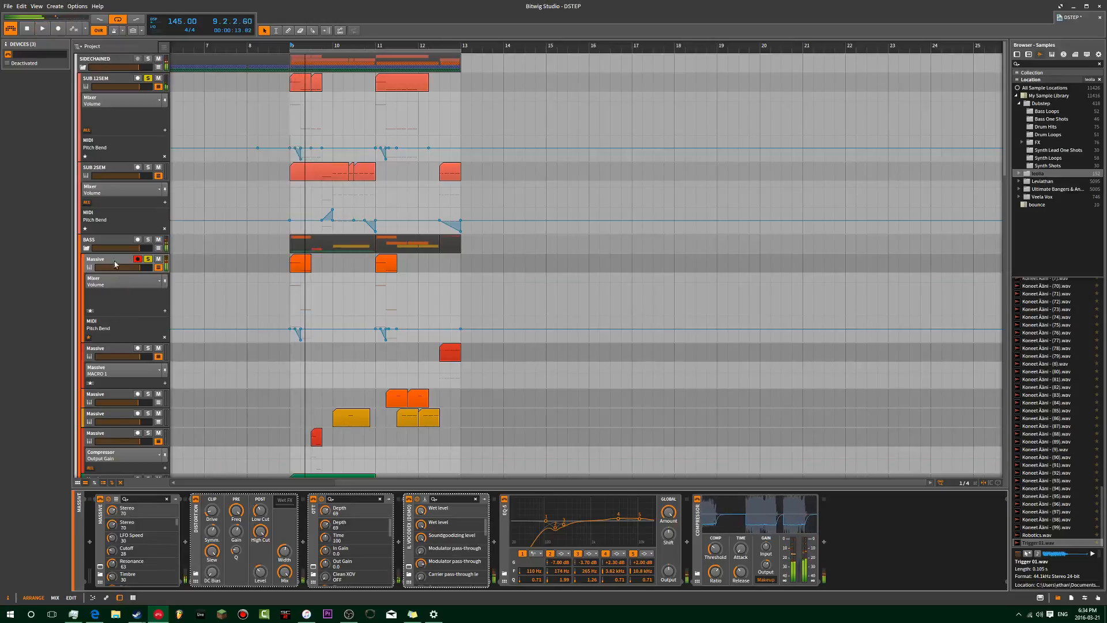
# - Play the first Massive track and reset its compressor's output gain to the default
pyautogui.click(113, 261)
pyautogui.press('space')
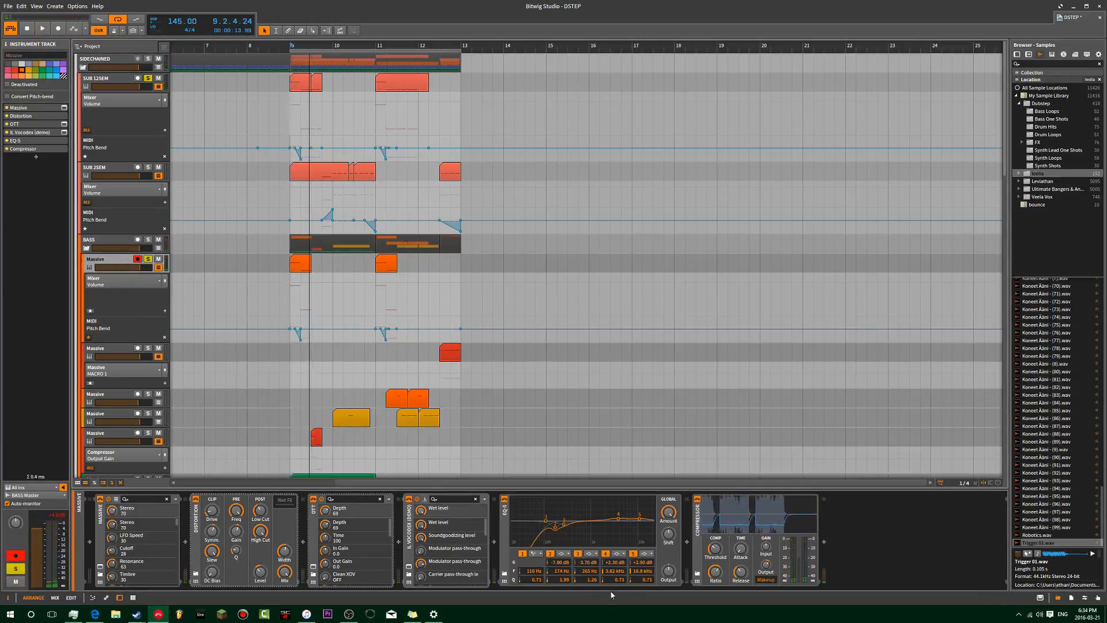
pyautogui.doubleClick(765, 563)
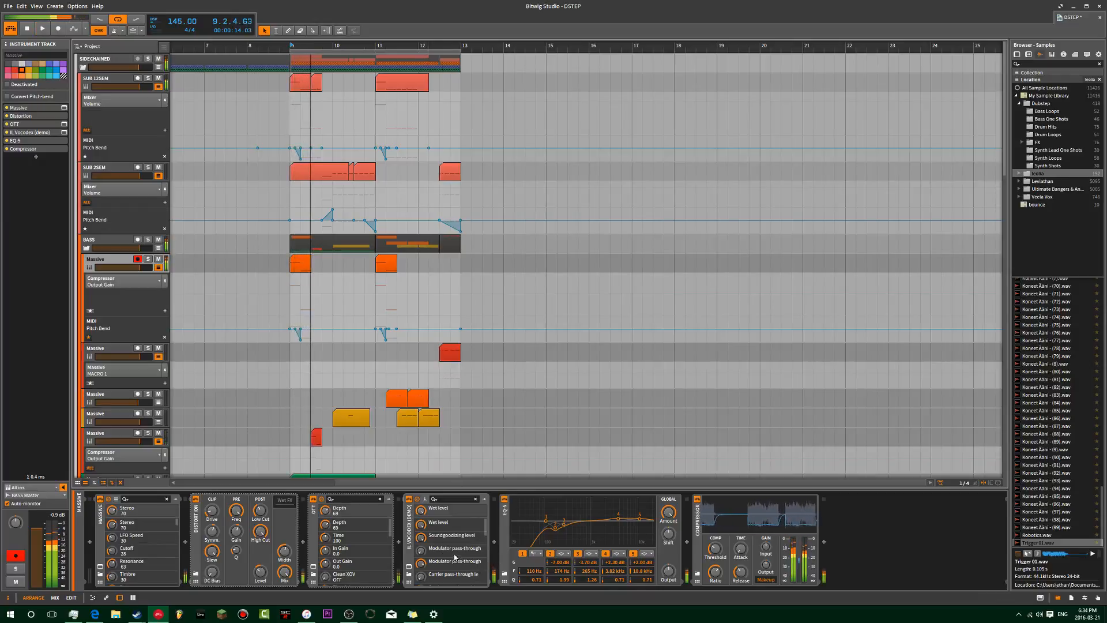
# - Copy the distortion, OTT and vocoder devices into the Massive track with the short red clip before bar 10
pyautogui.click(410, 542)
pyautogui.click(506, 534)
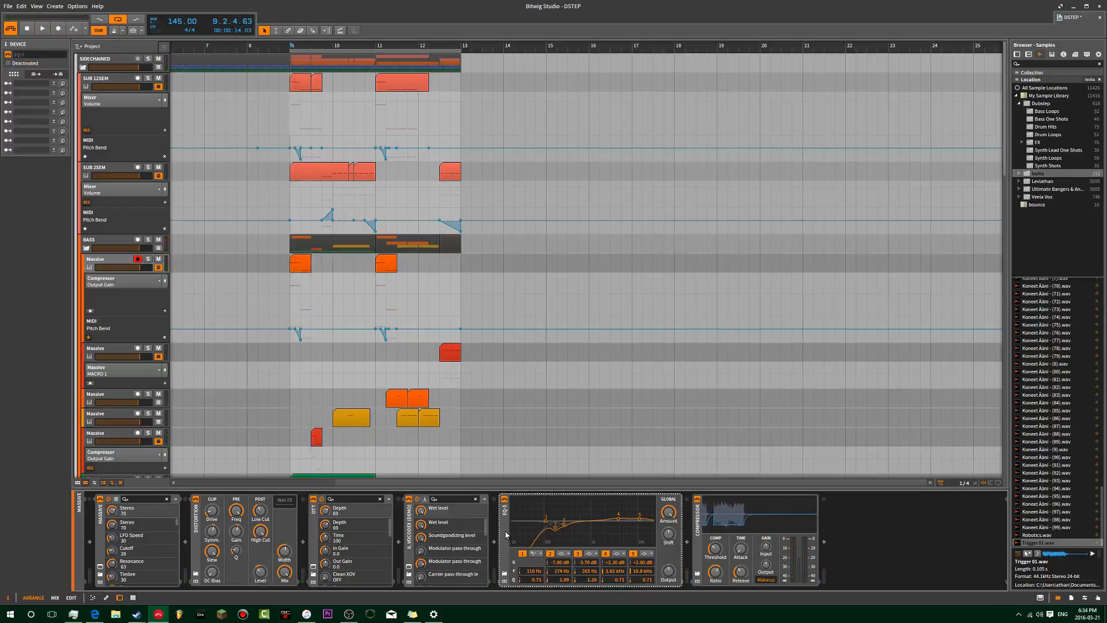
pyautogui.click(407, 533)
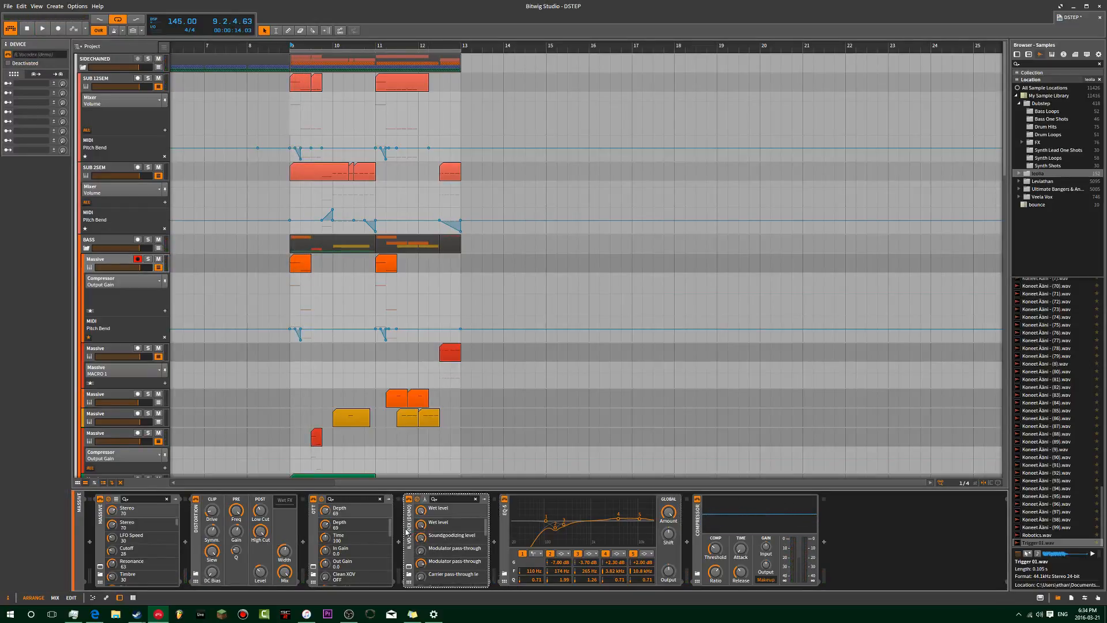
pyautogui.keyDown('shift'); pyautogui.click(195, 532); pyautogui.keyUp('shift')
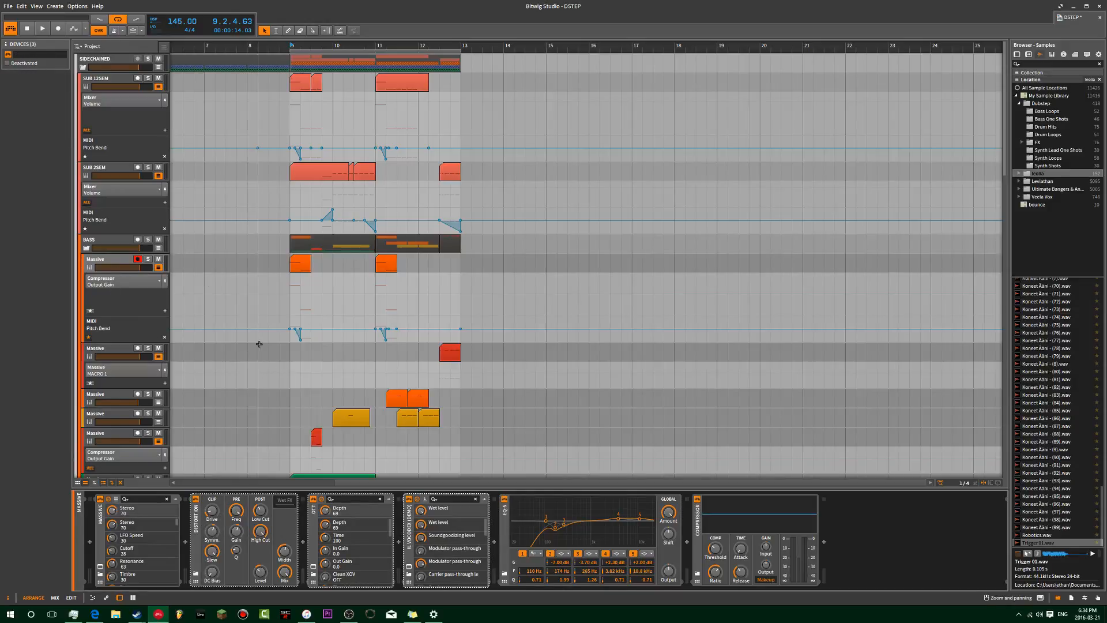
pyautogui.scroll(-3, 259, 344)
pyautogui.click(112, 385)
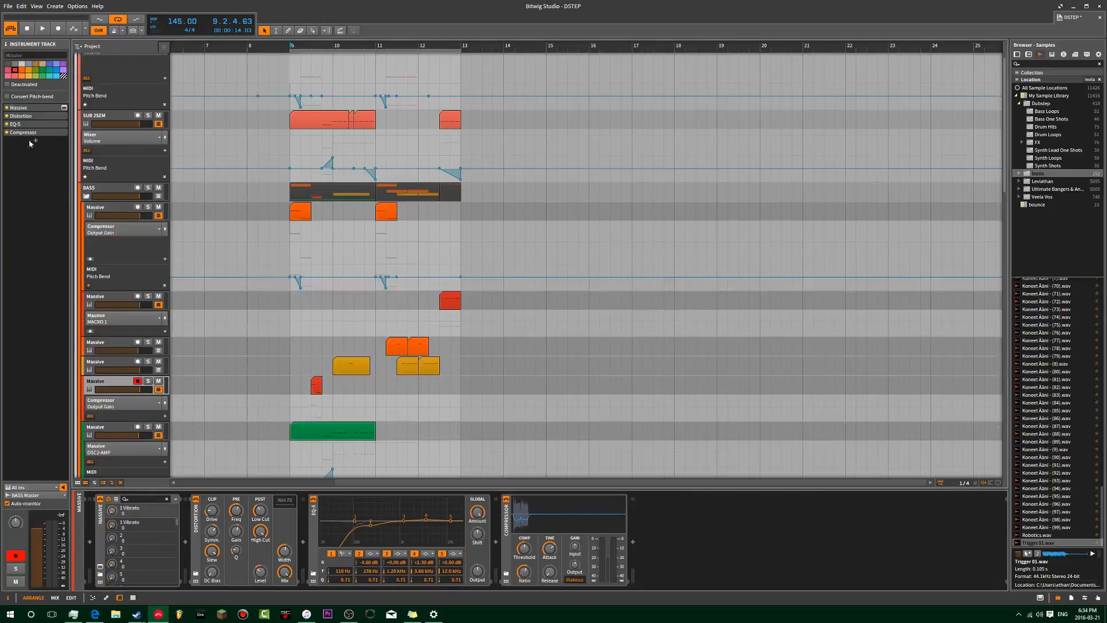
pyautogui.hotkey('ctrl', 'v')
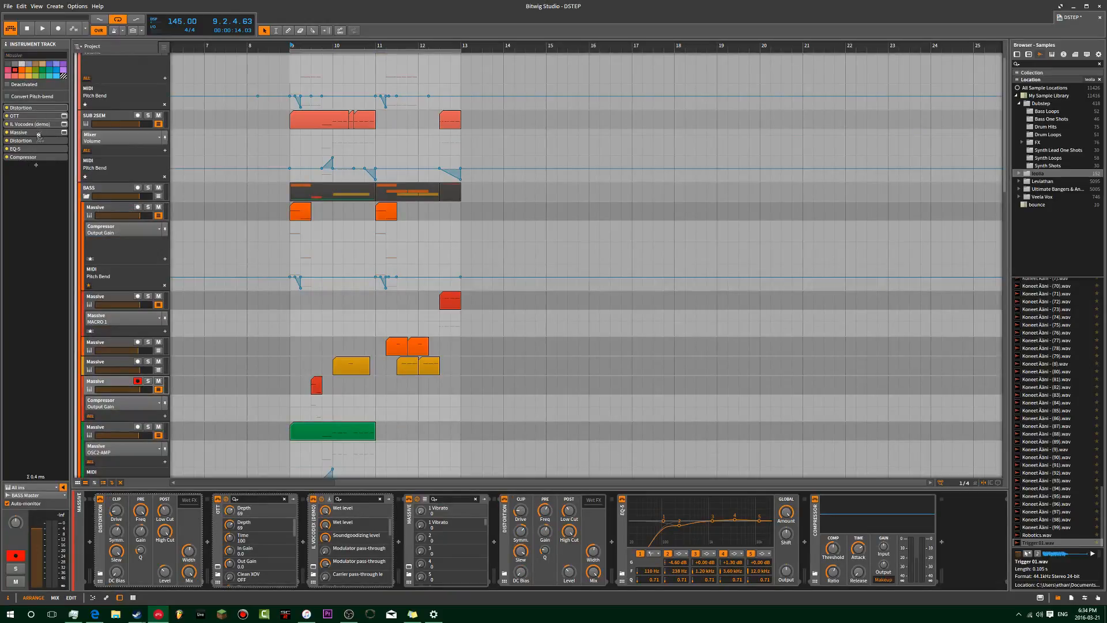
# - Place the Massive synth ahead of the pasted effects and delete the track's original distortion device
pyautogui.moveTo(33, 141); pyautogui.dragTo(31, 143)
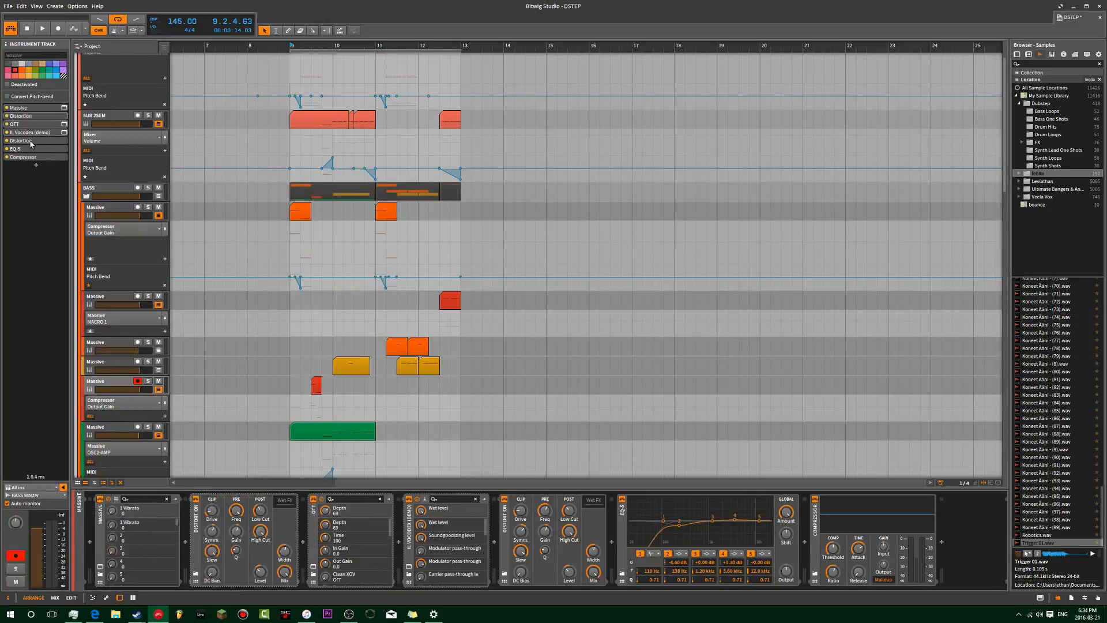
pyautogui.press('Delete')
# - Solo the red-clip Massive track and play the loop to hear its new effects chain
pyautogui.press('space')
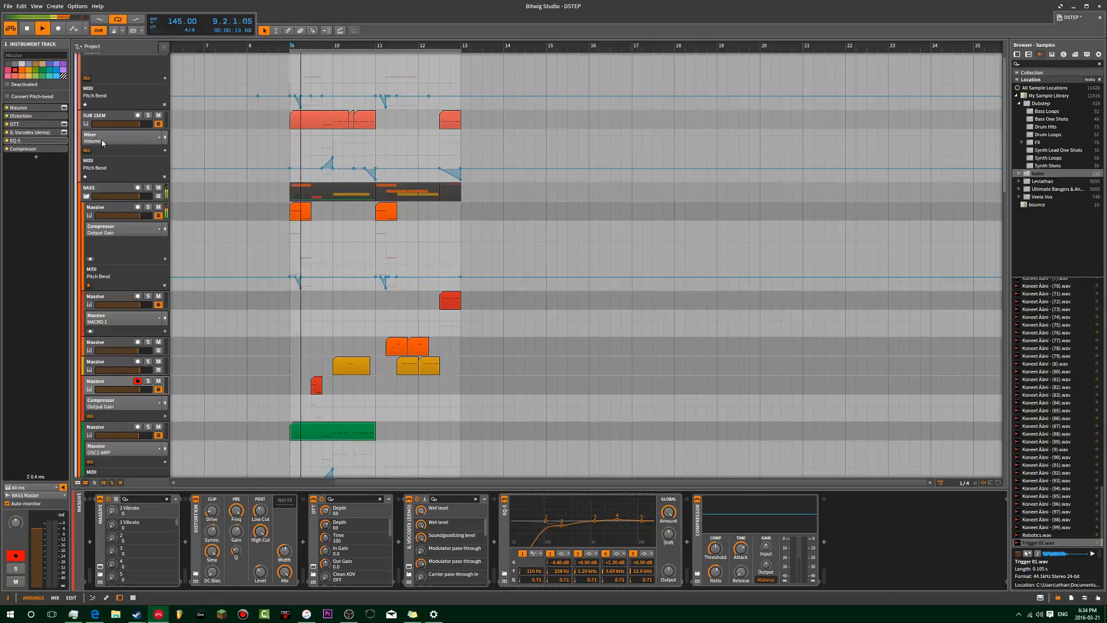
pyautogui.click(147, 381)
pyautogui.press('space')
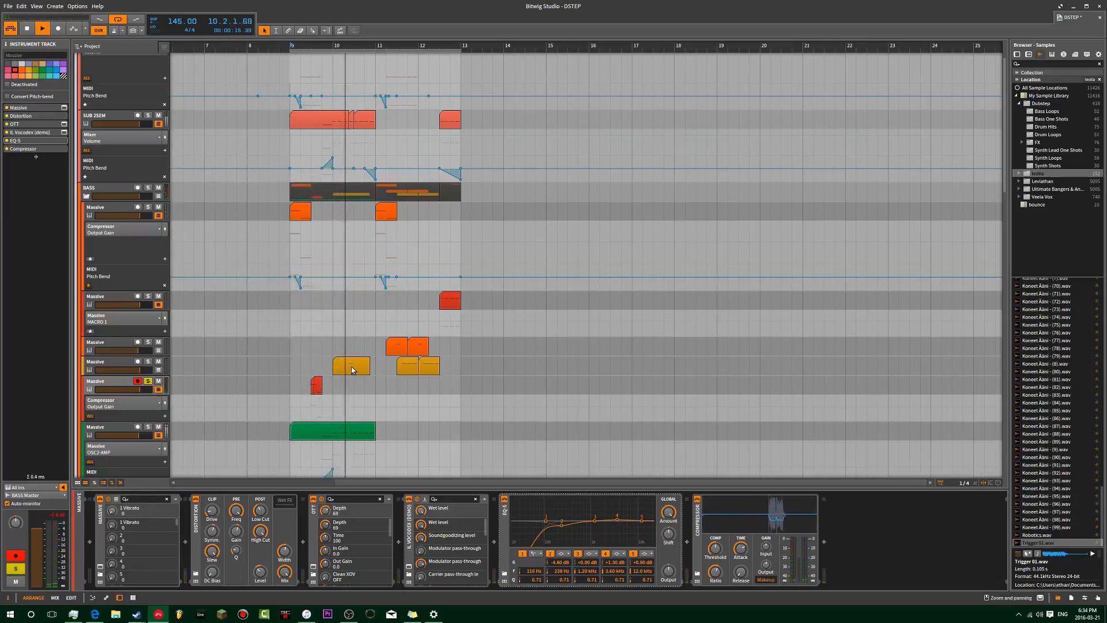
pyautogui.press('space')
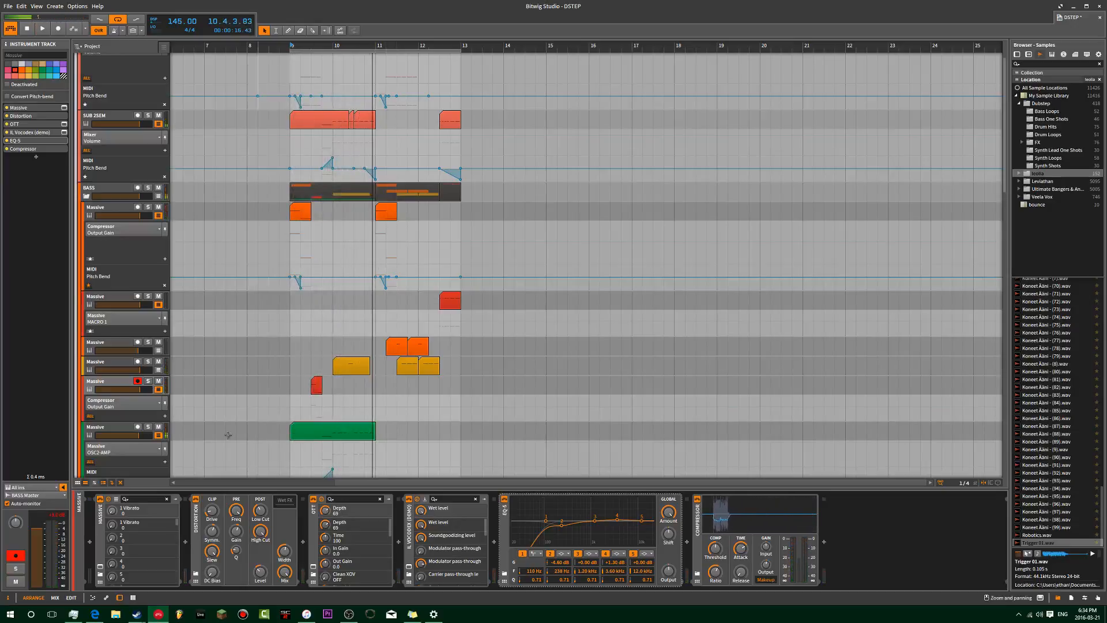
# - Solo the Massive track with the green clip and play it from just before bar 10
pyautogui.click(121, 429)
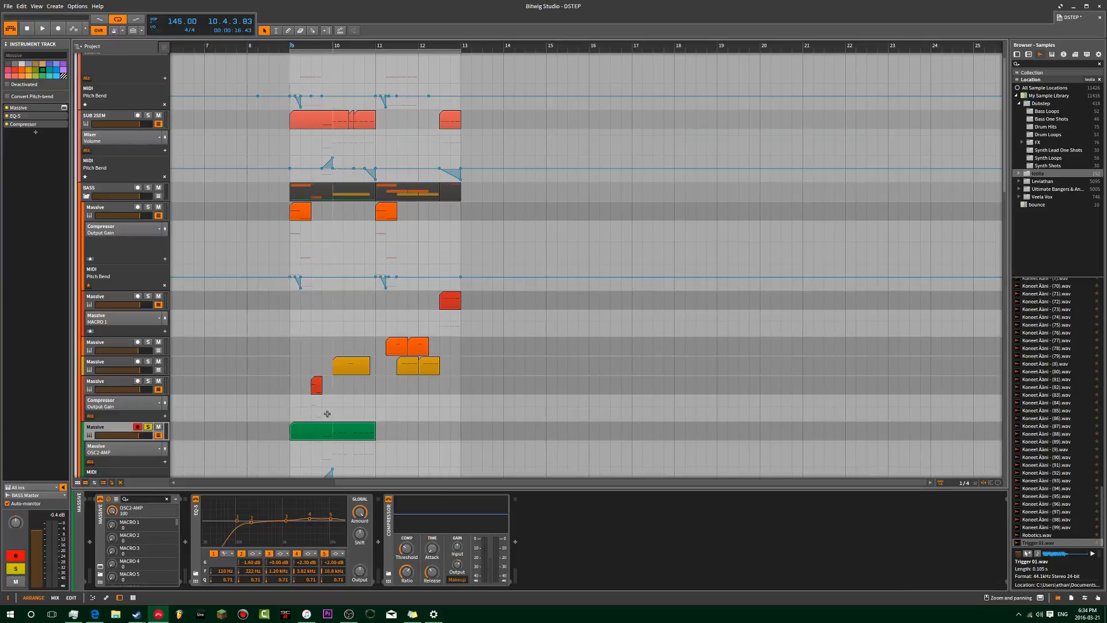
pyautogui.click(321, 413)
pyautogui.press('space')
pyautogui.scroll(-3, 113, 333)
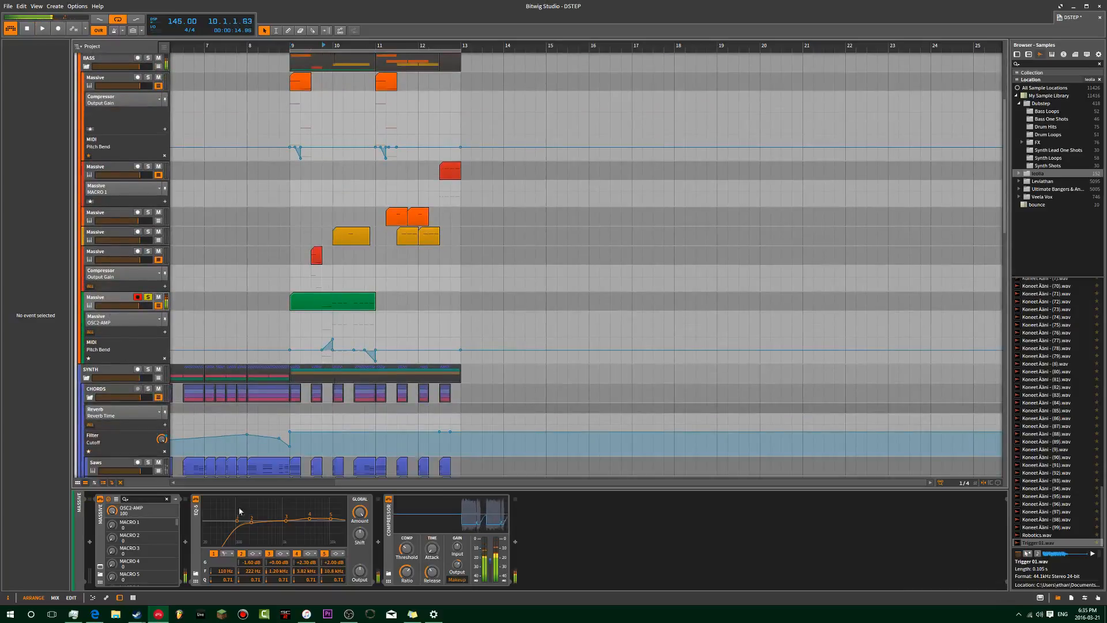
# - Paste the distortion, OTT and vocoder devices into the green-clip Massive track, place the Massive synth ahead of them, and play the result
pyautogui.click(545, 530)
pyautogui.hotkey('ctrl', 'v')
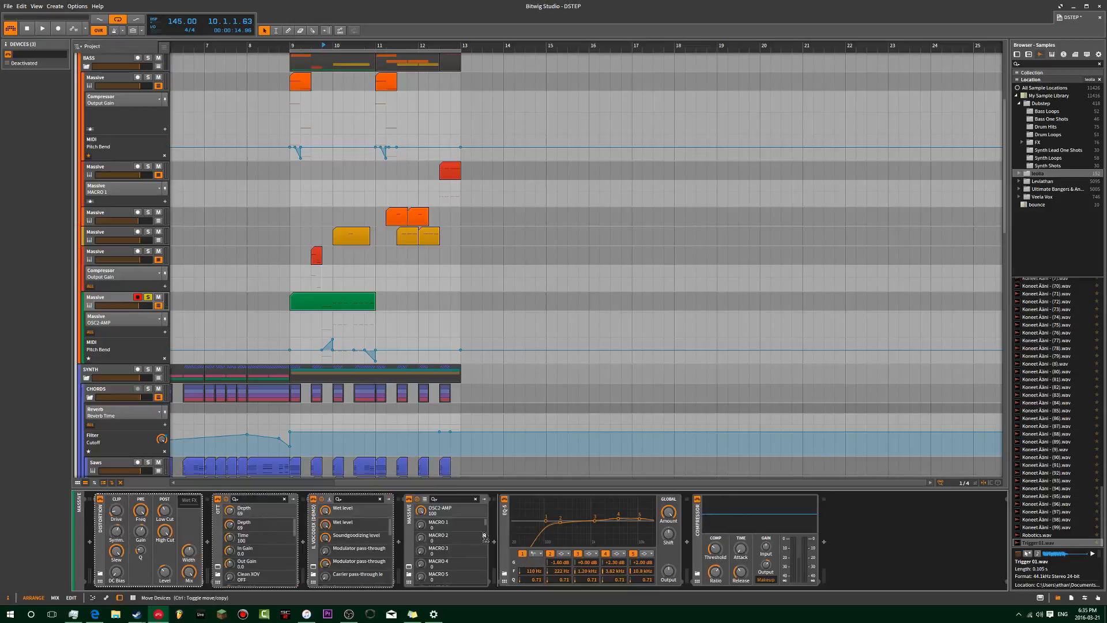
pyautogui.moveTo(484, 536); pyautogui.dragTo(485, 537)
pyautogui.press('space')
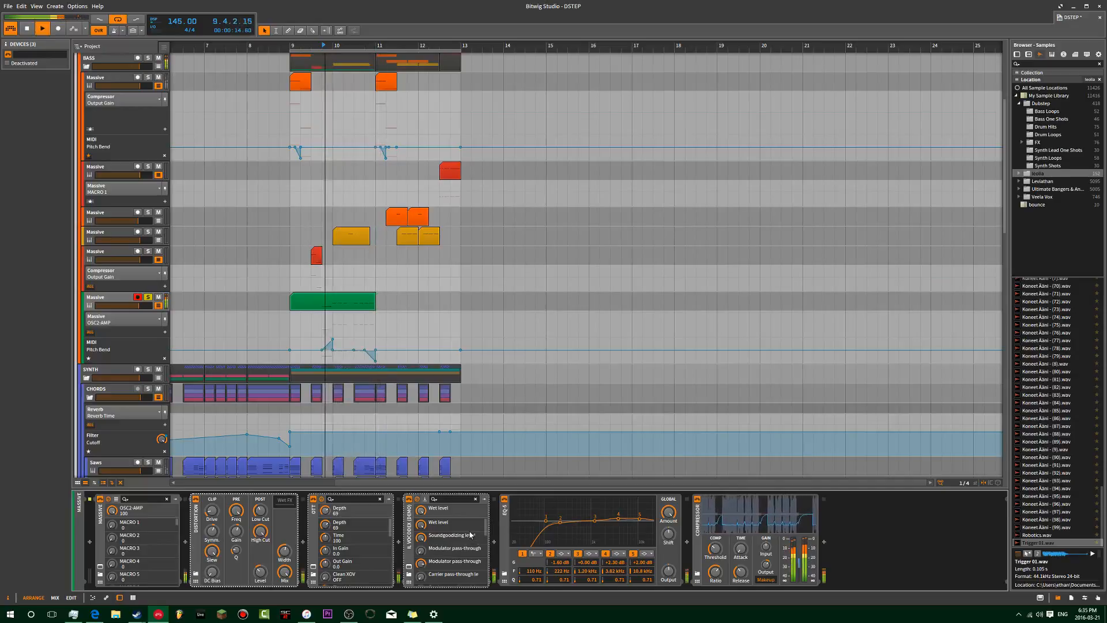
# - Experiment with the filter order and modulator pitch shift in the green-clip track's vocoder during playback, and close its window
pyautogui.click(408, 566)
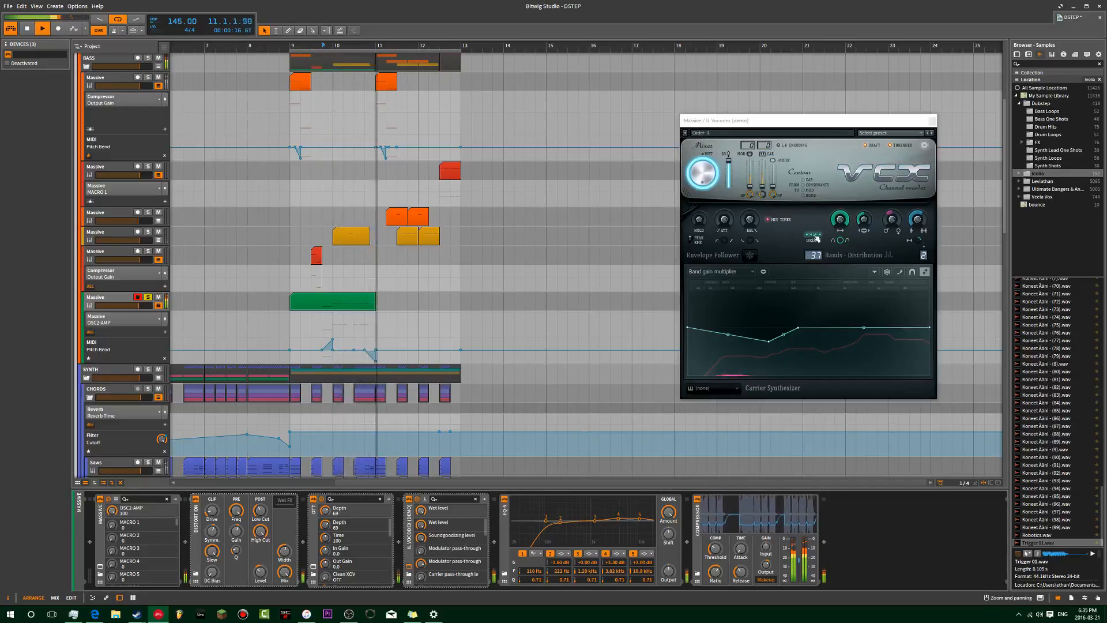
pyautogui.click(808, 236)
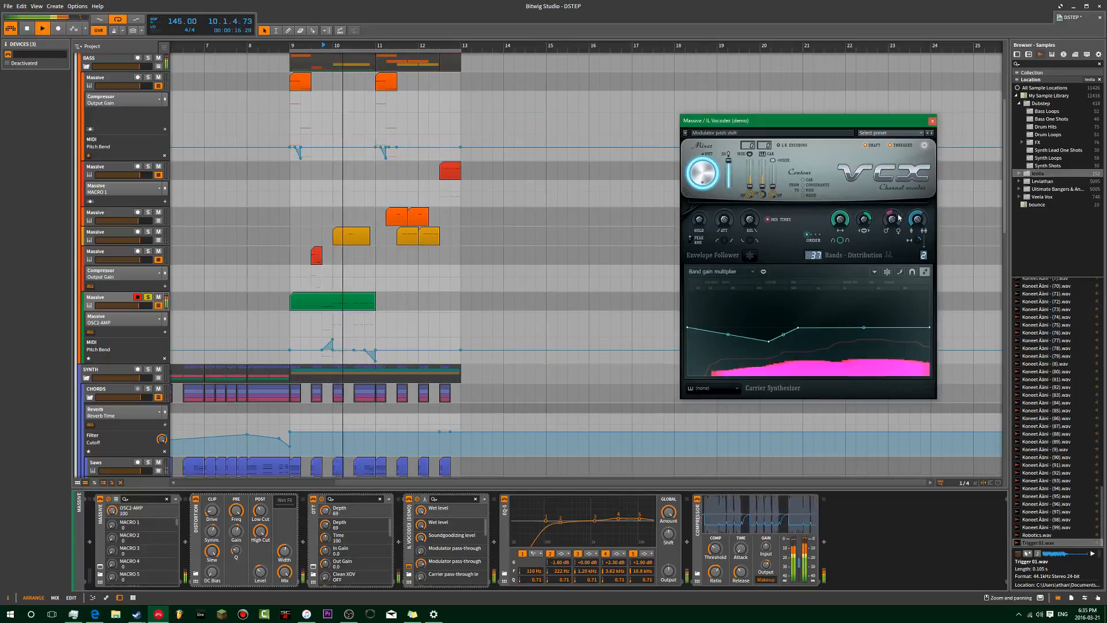
pyautogui.press('space')
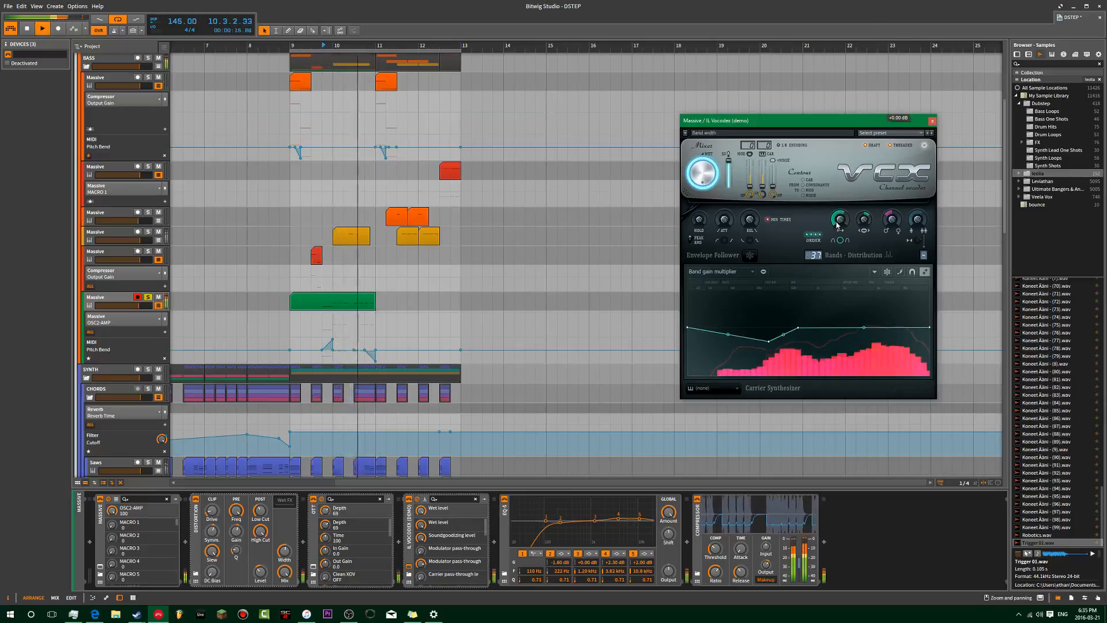
pyautogui.moveTo(923, 254); pyautogui.dragTo(924, 263)
pyautogui.moveTo(891, 219); pyautogui.dragTo(891, 214)
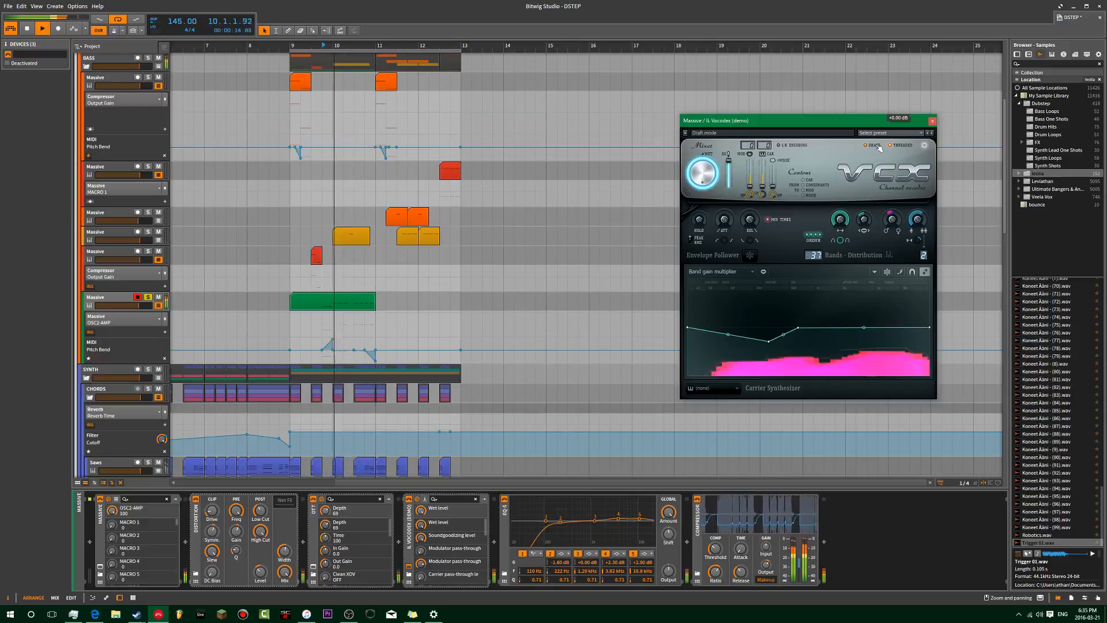
pyautogui.press('space')
pyautogui.press('space')
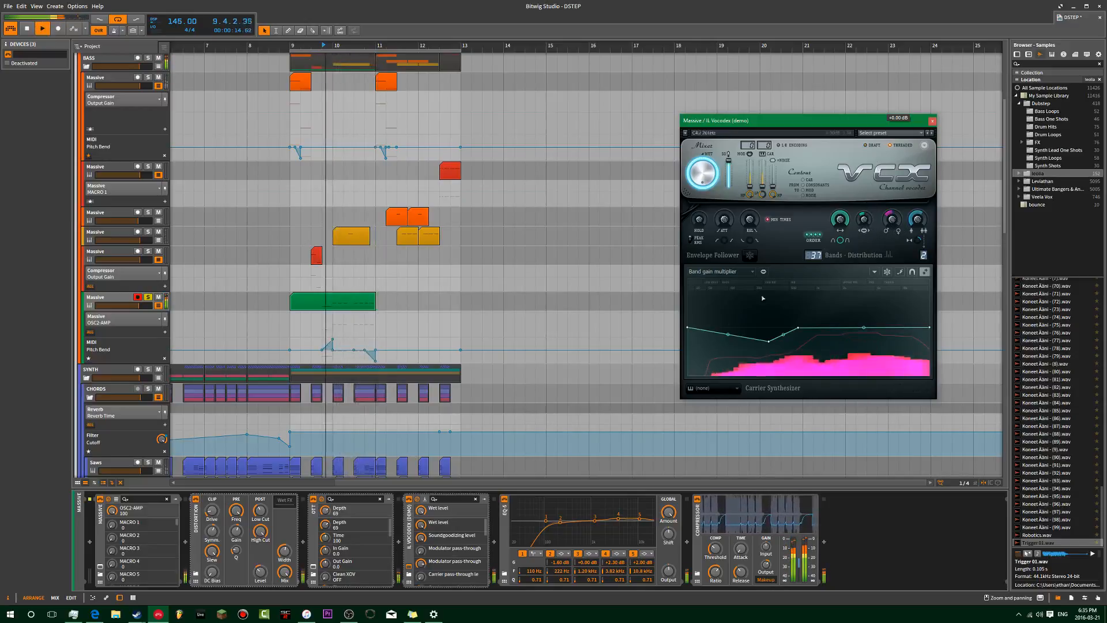
pyautogui.click(932, 121)
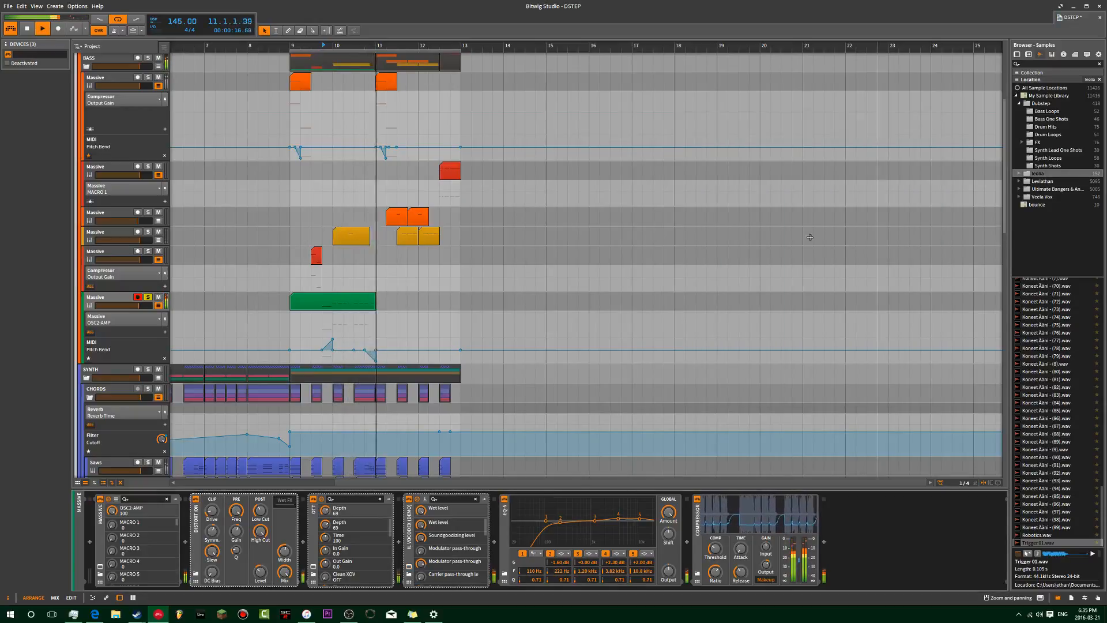
# - Paste the distortion, OTT and vocoder devices into the Massive track with the yellow clips and place them between the synth and EQ-5
pyautogui.press('space')
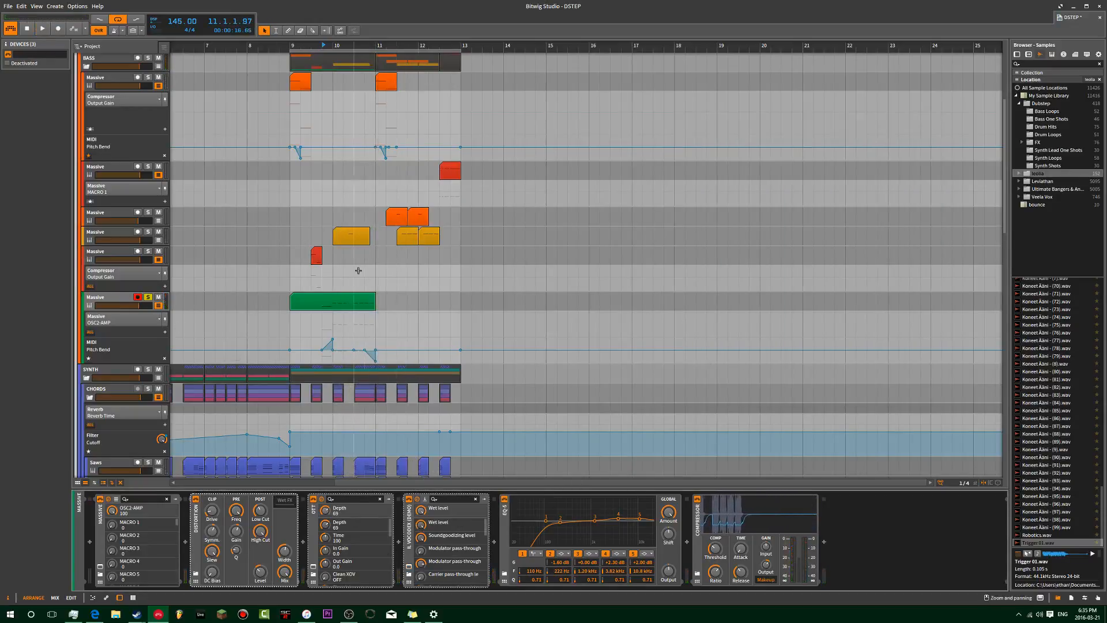
pyautogui.click(354, 242)
pyautogui.click(111, 234)
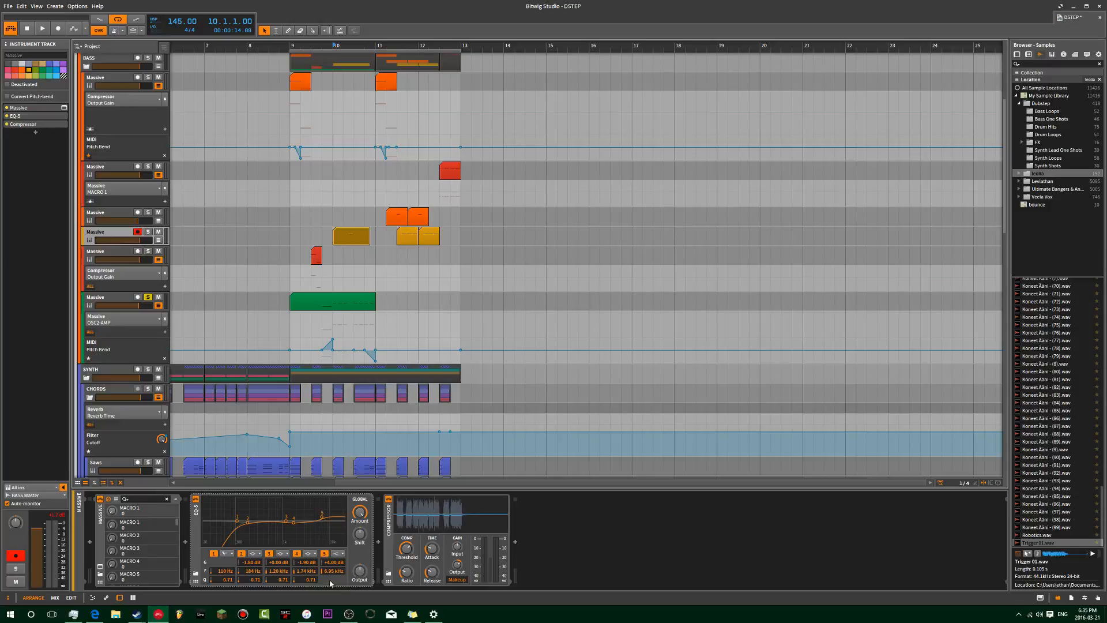
pyautogui.click(553, 528)
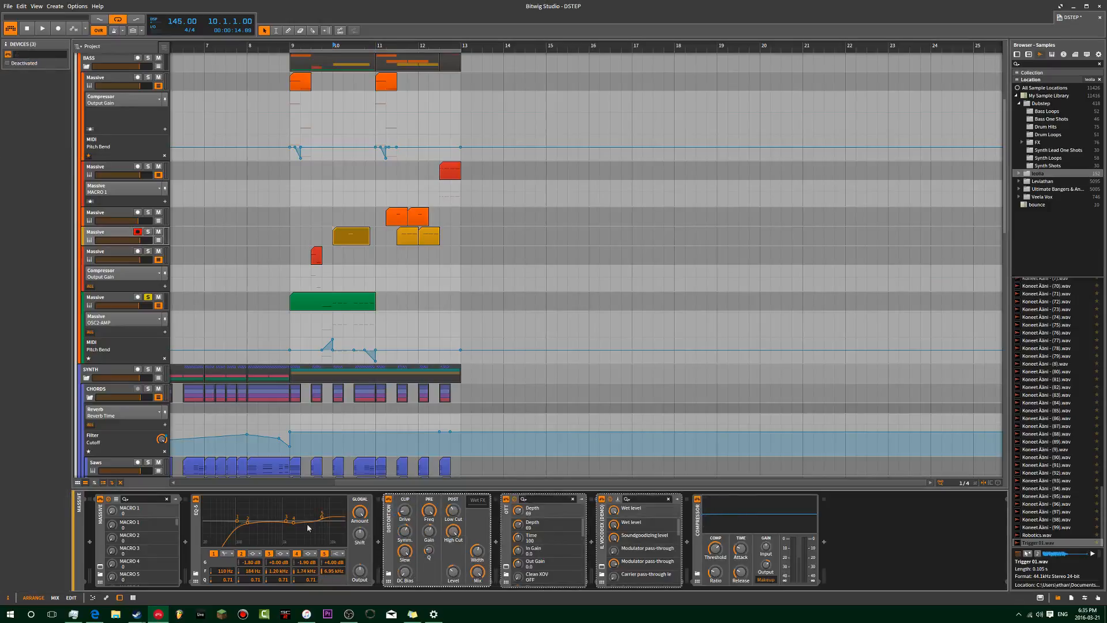
pyautogui.moveTo(231, 526); pyautogui.dragTo(230, 524)
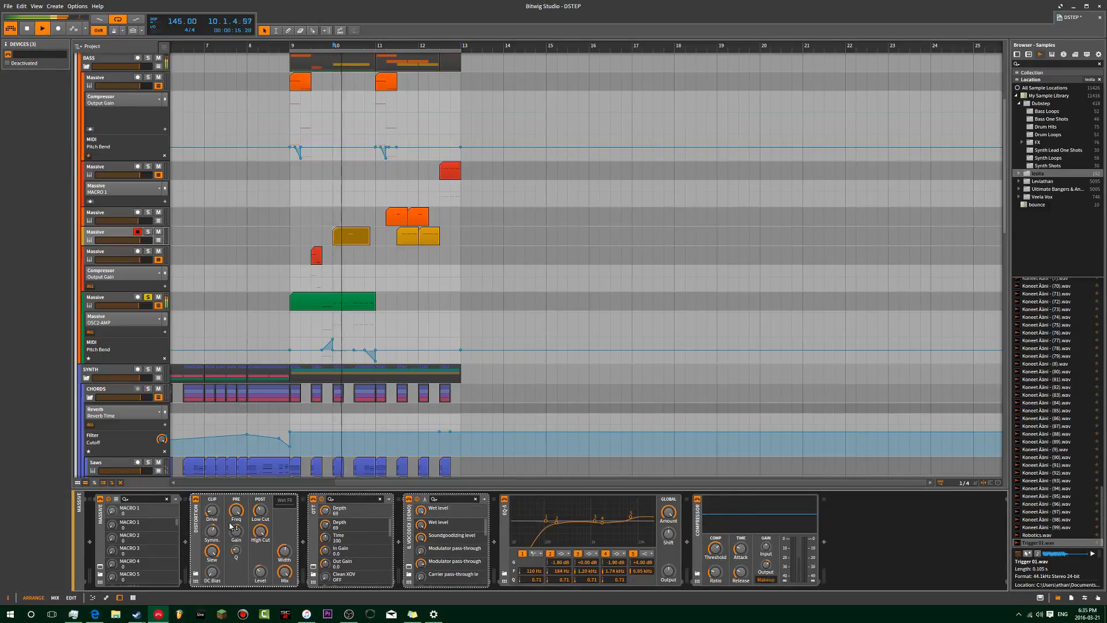
# - Solo the yellow-clip Massive track, play it from its second clip after bar 11, and lower its vocoder's filter order to one
pyautogui.click(148, 232)
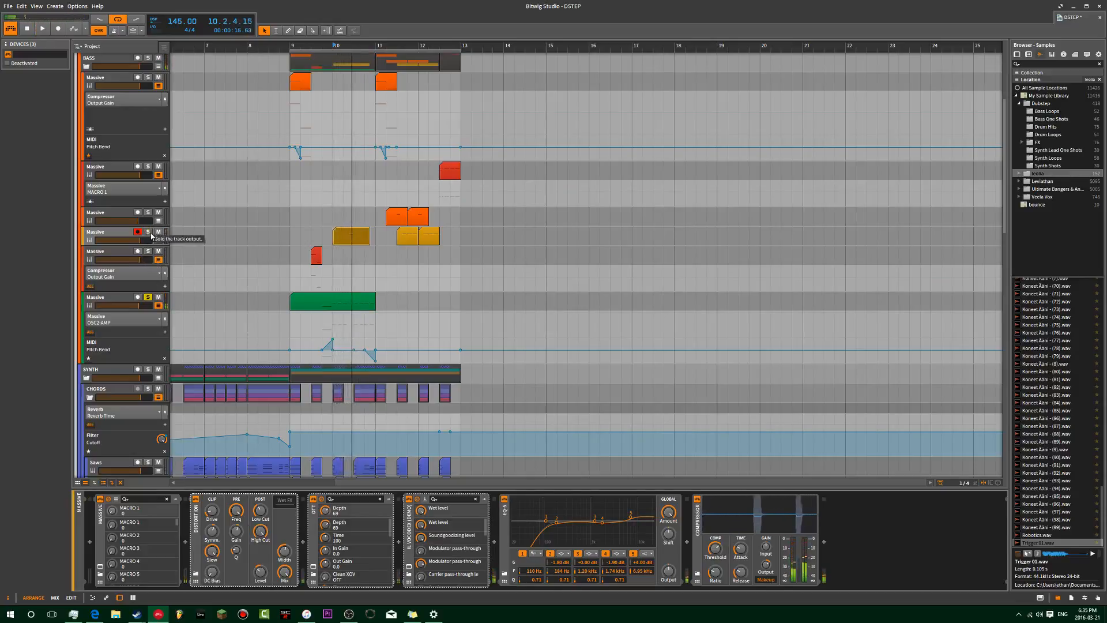
pyautogui.click(394, 250)
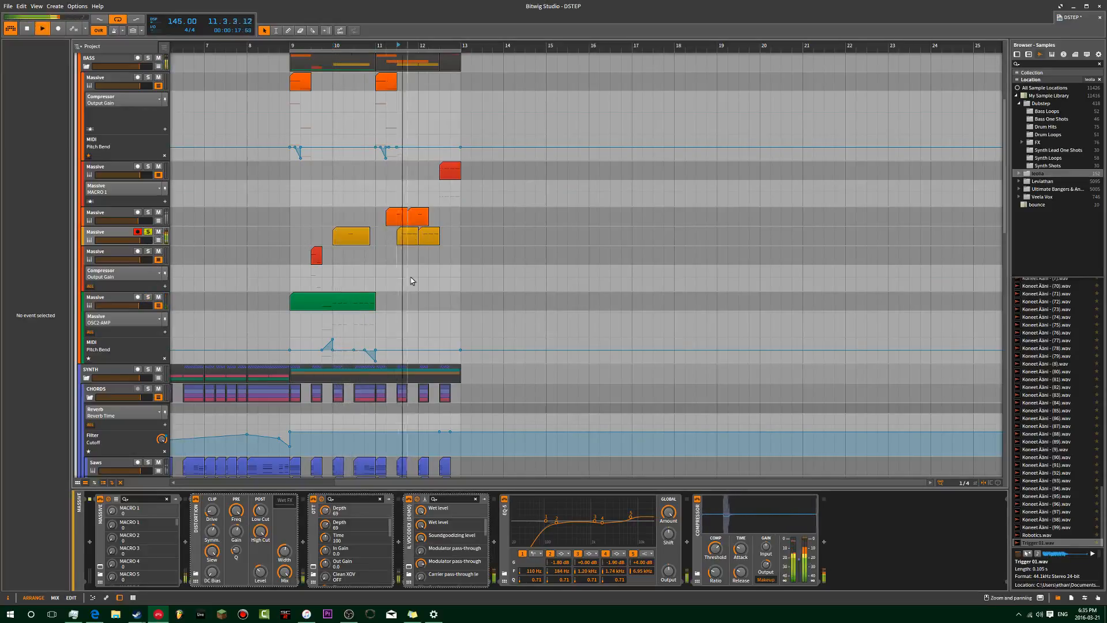
pyautogui.click(410, 573)
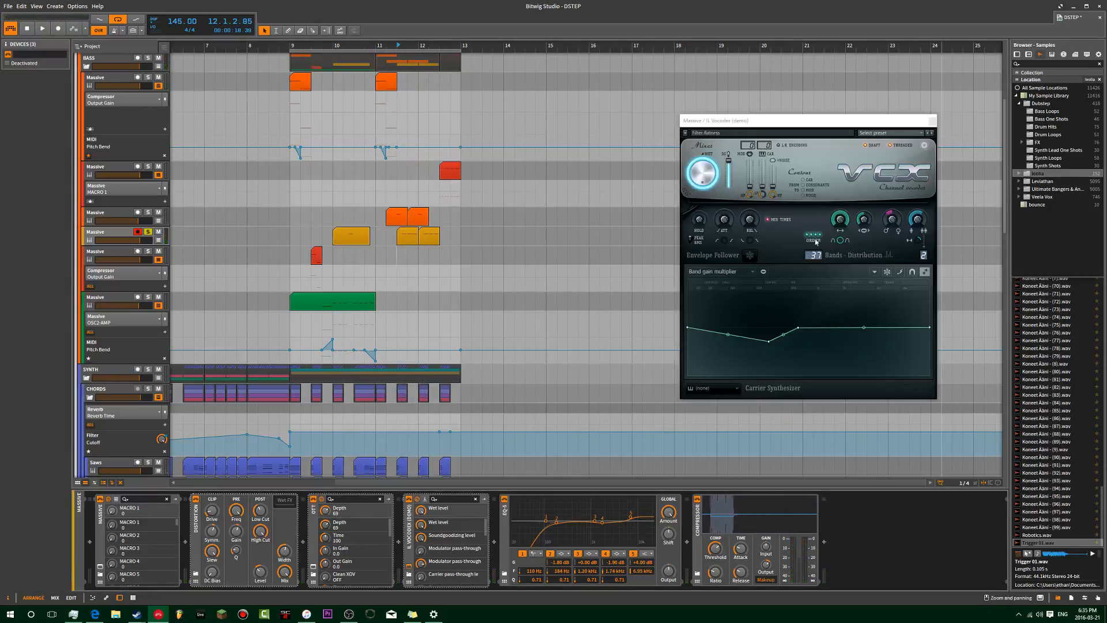
pyautogui.click(822, 243)
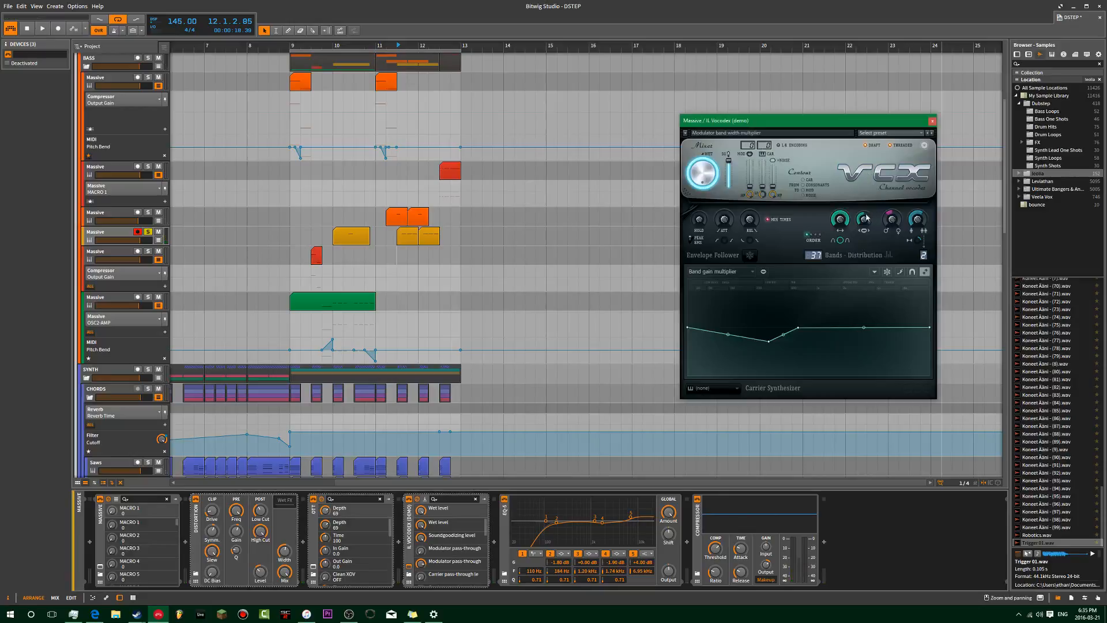
pyautogui.press('space')
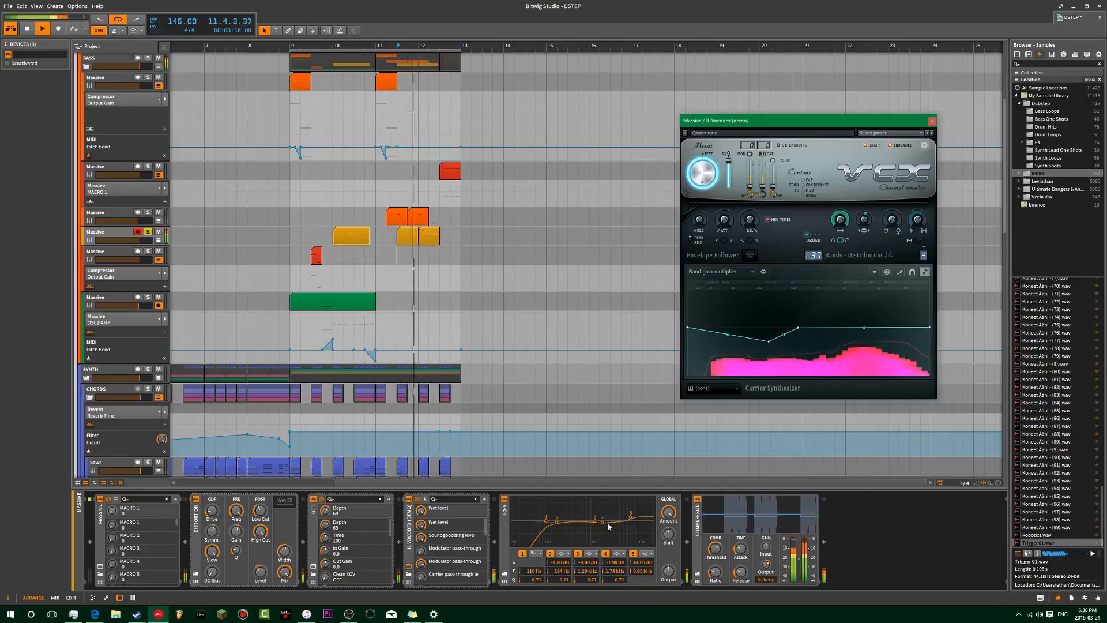
# - Lower the yellow-clip track's EQ-5 second band to -6.20 dB, cut its fourth band further, and set the fifth band to +4.10 dB at 4.80 kHz
pyautogui.moveTo(557, 519)
pyautogui.mouseDown()
pyautogui.moveTo(560, 532)
pyautogui.moveTo(551, 526)
pyautogui.mouseUp()
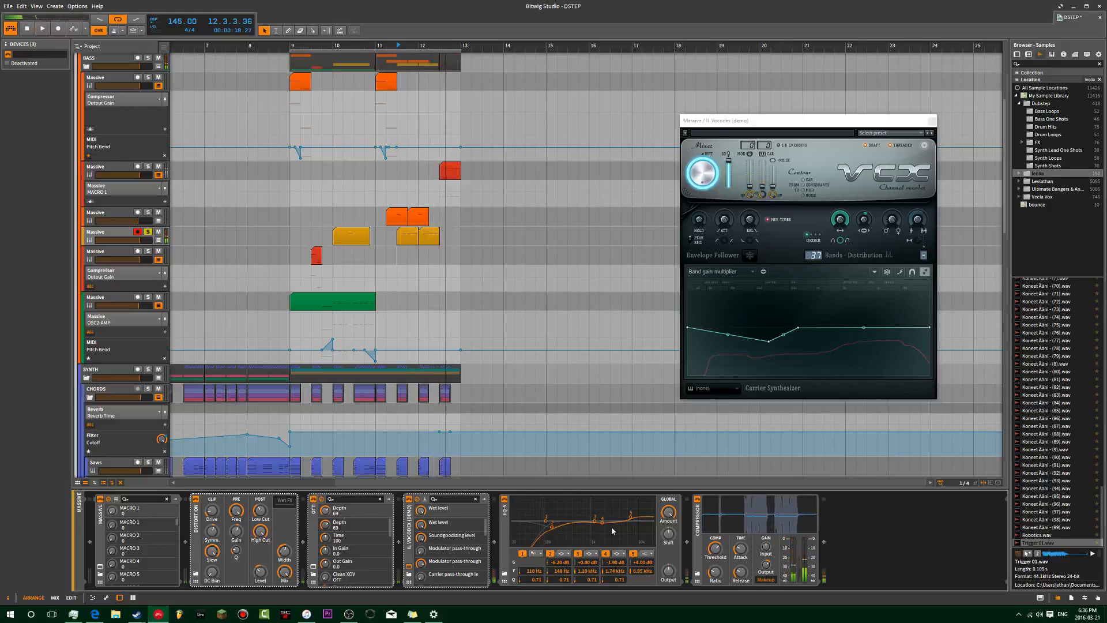
pyautogui.press('space')
pyautogui.press('space')
pyautogui.press('space')
pyautogui.moveTo(609, 519)
pyautogui.mouseDown()
pyautogui.moveTo(597, 526)
pyautogui.moveTo(622, 521)
pyautogui.moveTo(602, 523)
pyautogui.mouseUp()
pyautogui.press('space')
# - Try different modulator bandwidth and pitch shift amounts in the yellow-clip track's vocoder while it plays, and close its window
pyautogui.click(768, 342)
pyautogui.press('space')
pyautogui.press('space')
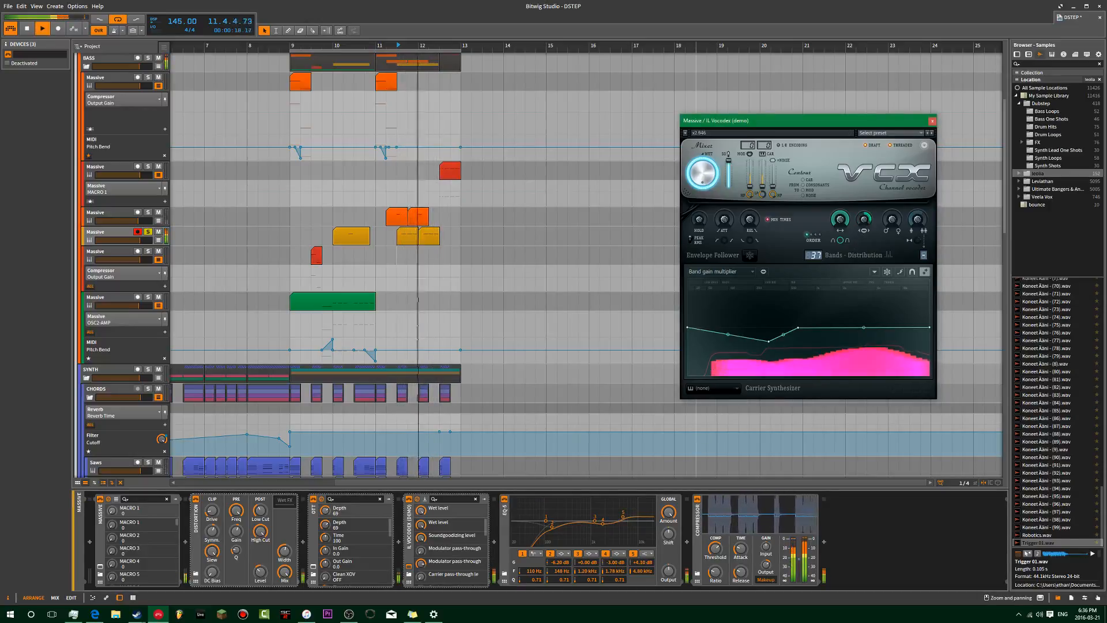
pyautogui.moveTo(866, 223); pyautogui.dragTo(892, 218)
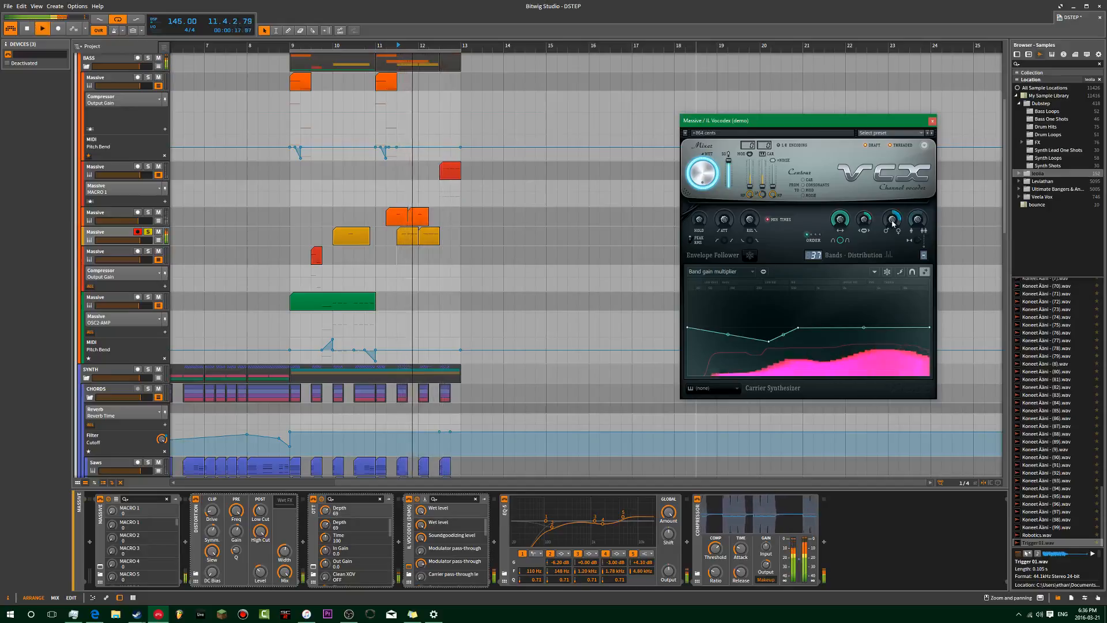
pyautogui.click(932, 121)
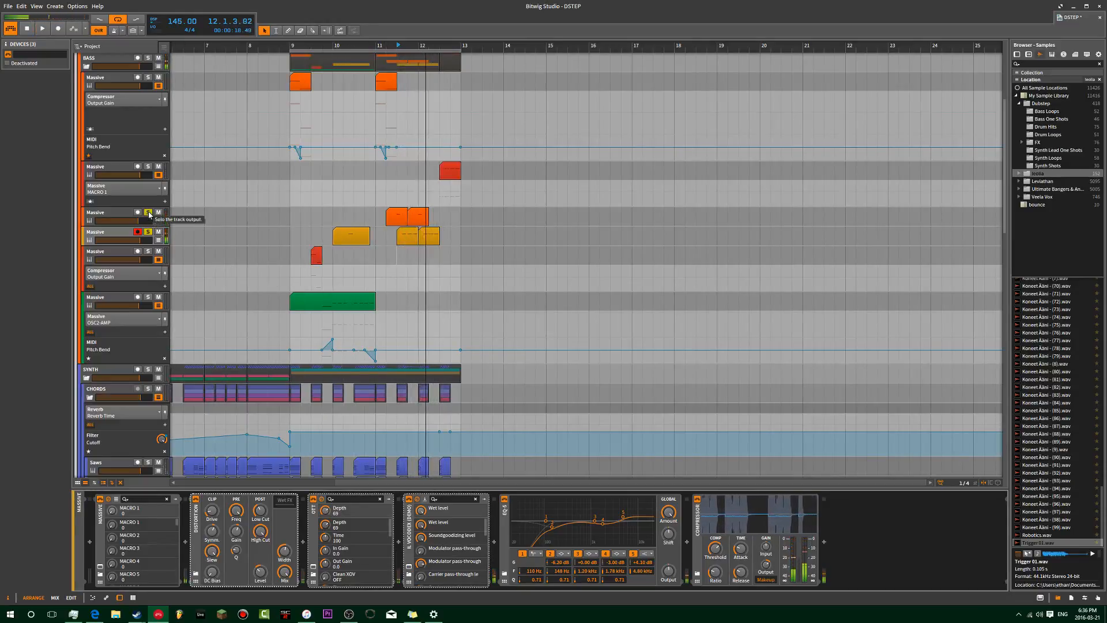
# - Clear the solo state of the bass tracks and play the full arrangement from bar 9
pyautogui.click(148, 212)
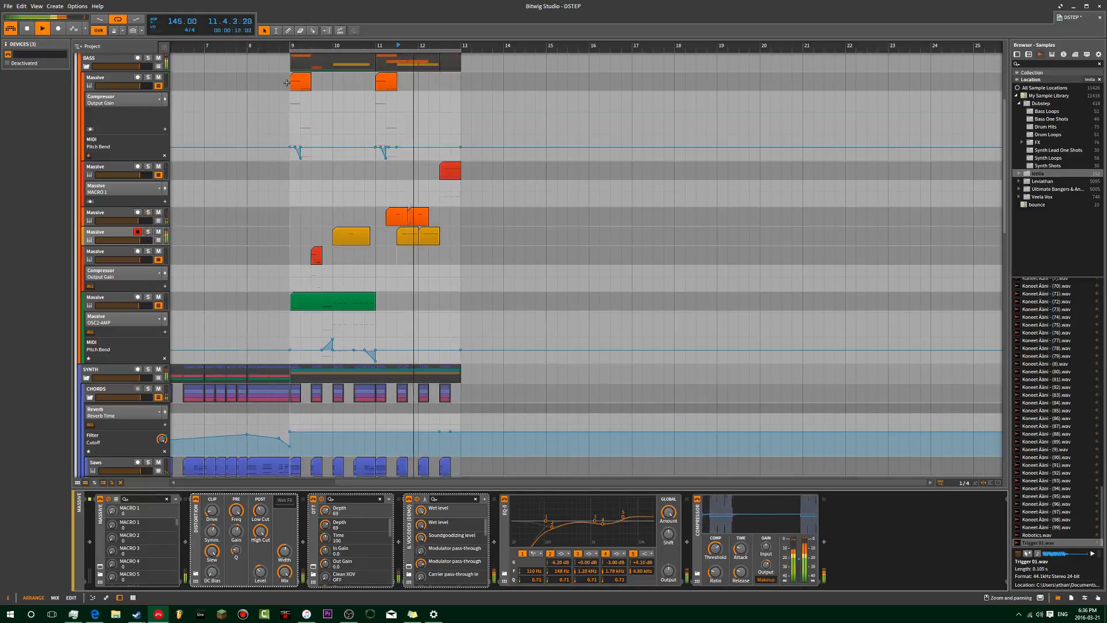
pyautogui.click(291, 46)
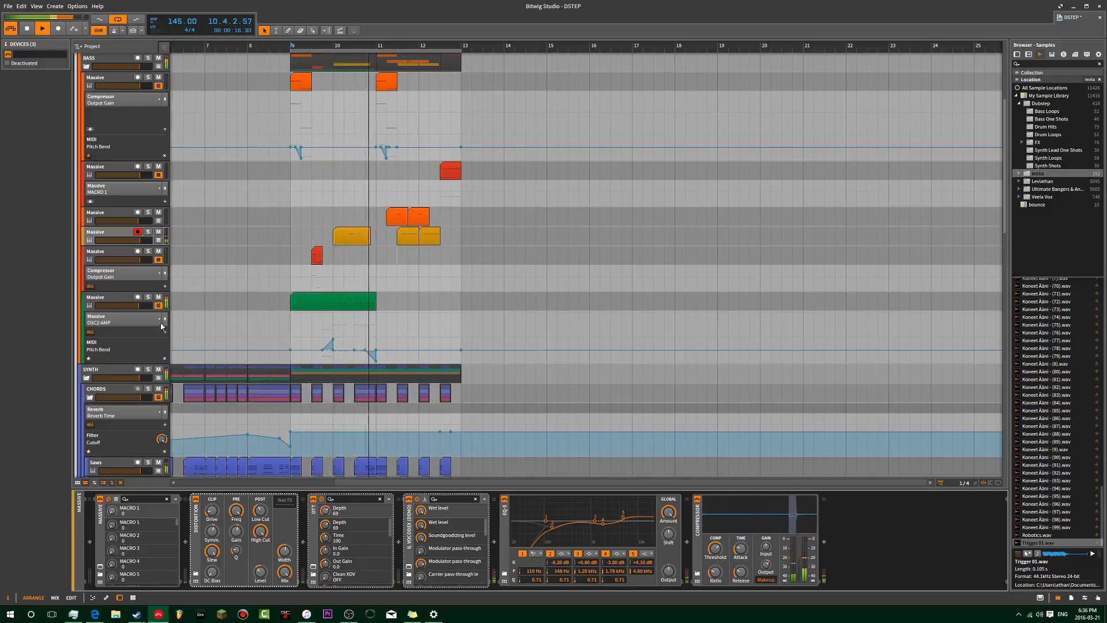
# - Adjust the compressor's output gain on the green-clip Massive track and play the loop to check the level
pyautogui.click(118, 305)
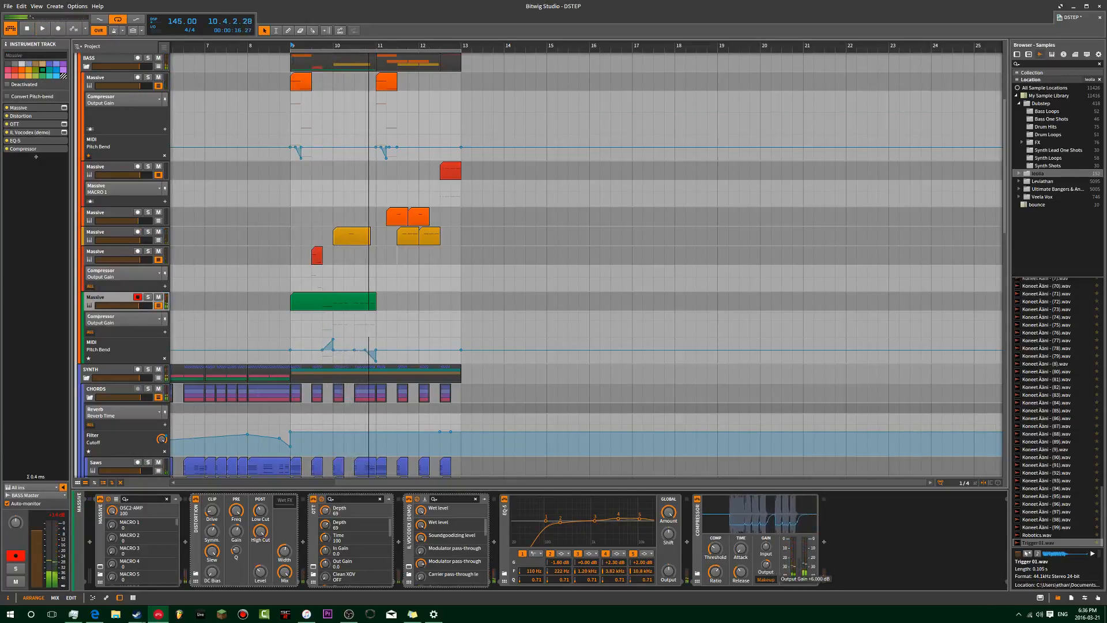
pyautogui.click(766, 564)
pyautogui.press('space')
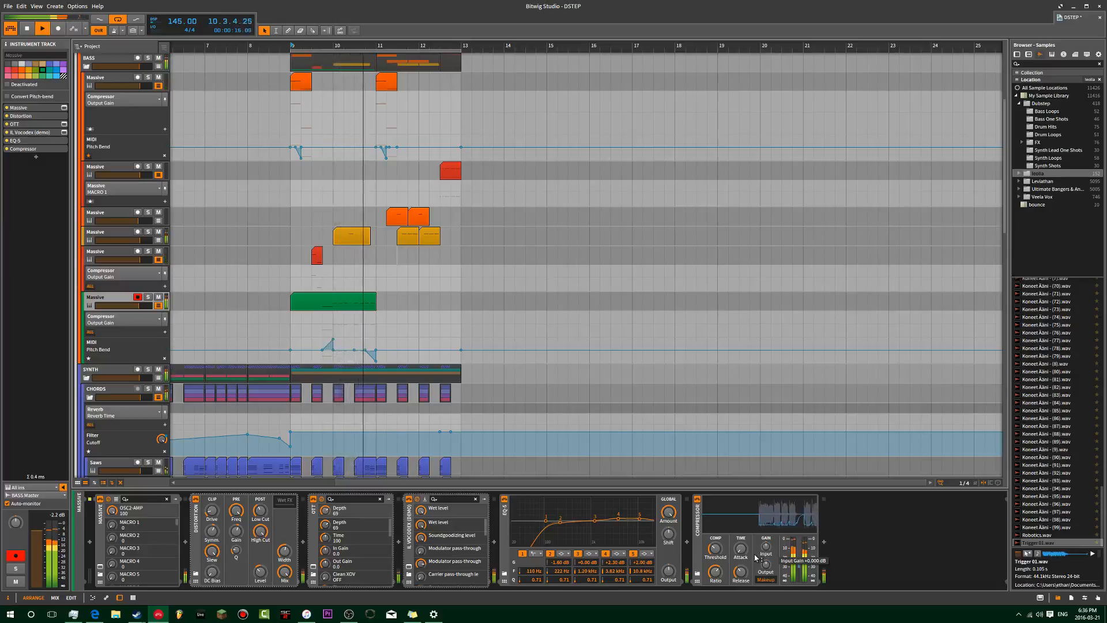
pyautogui.press('space')
pyautogui.press('space')
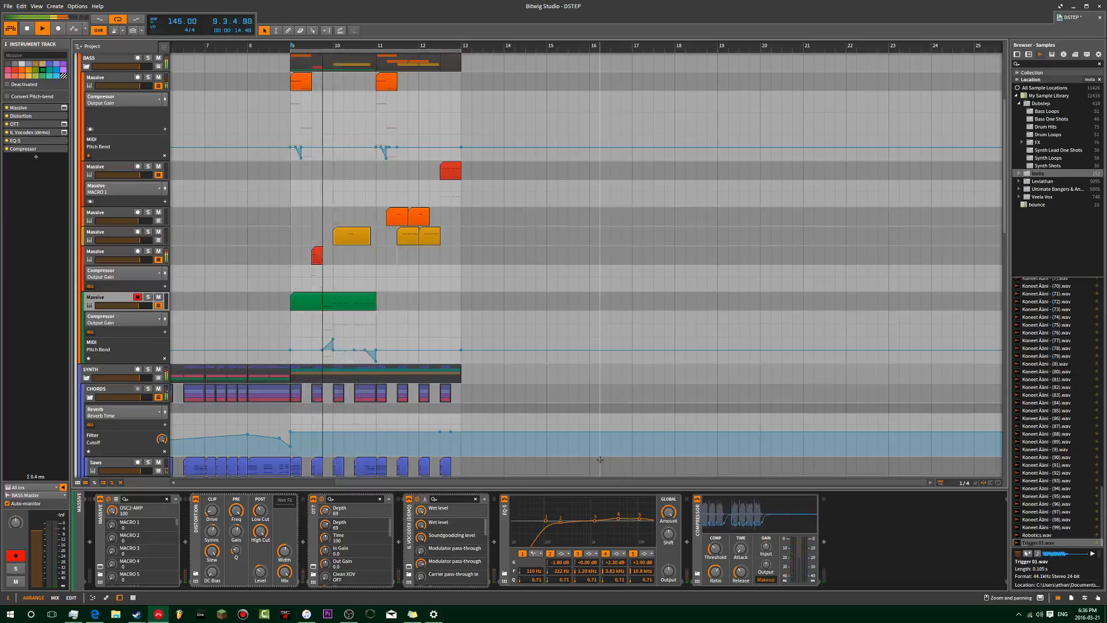
pyautogui.press('space')
# - Delete the distortion, OTT and vocoder devices from the yellow-clip Massive track
pyautogui.click(112, 233)
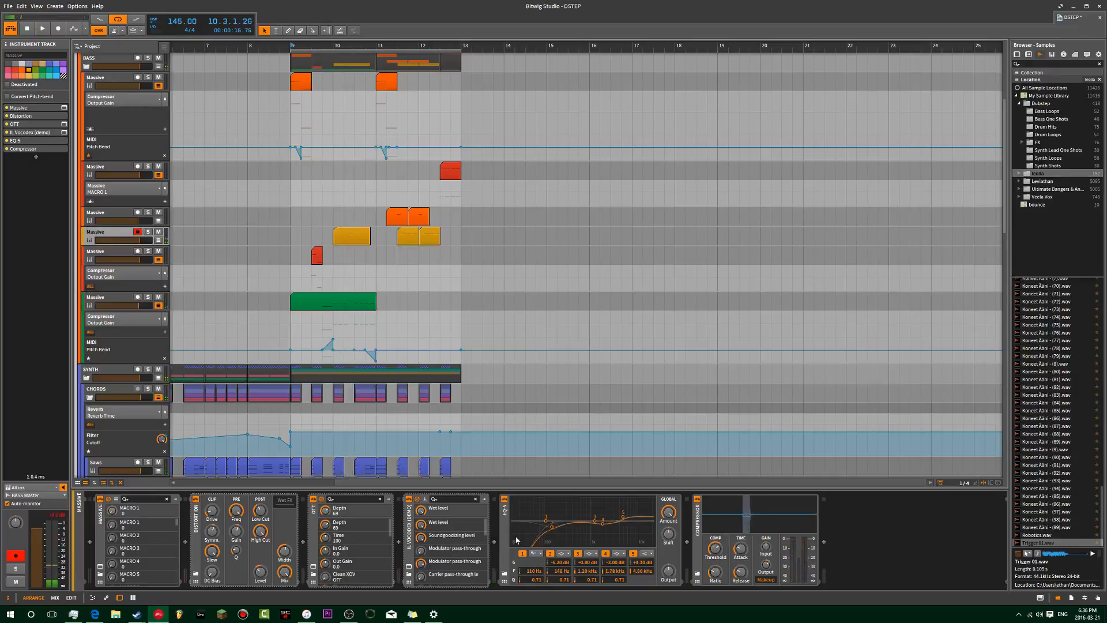
pyautogui.click(409, 530)
pyautogui.press('Delete')
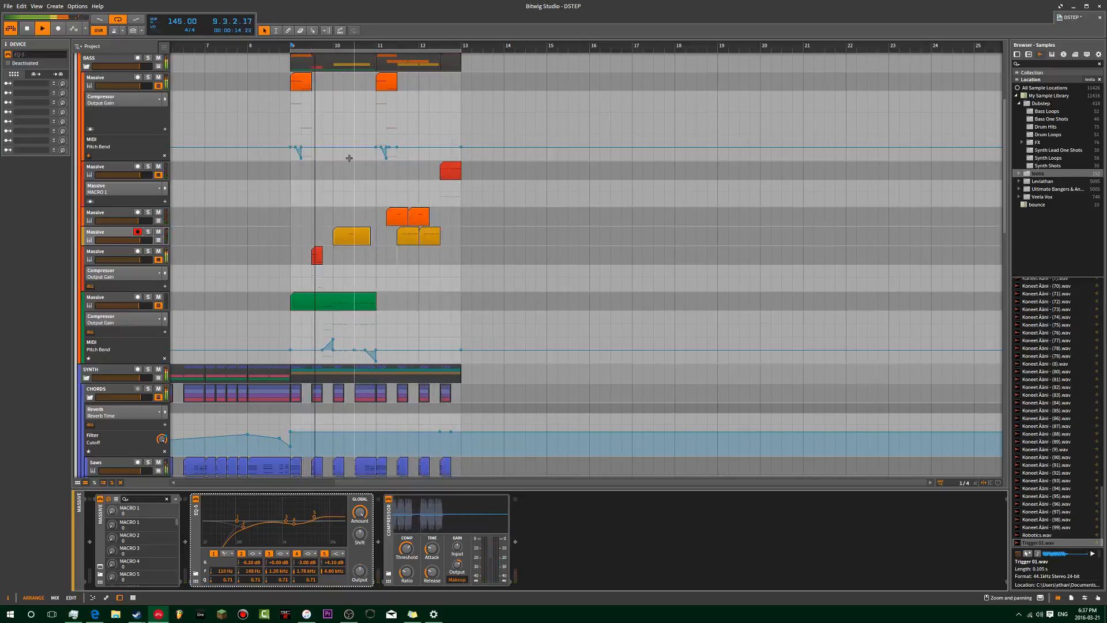
# - Show the devices of the Massive track with the short red clip and play the arrangement from bar 11
pyautogui.click(116, 256)
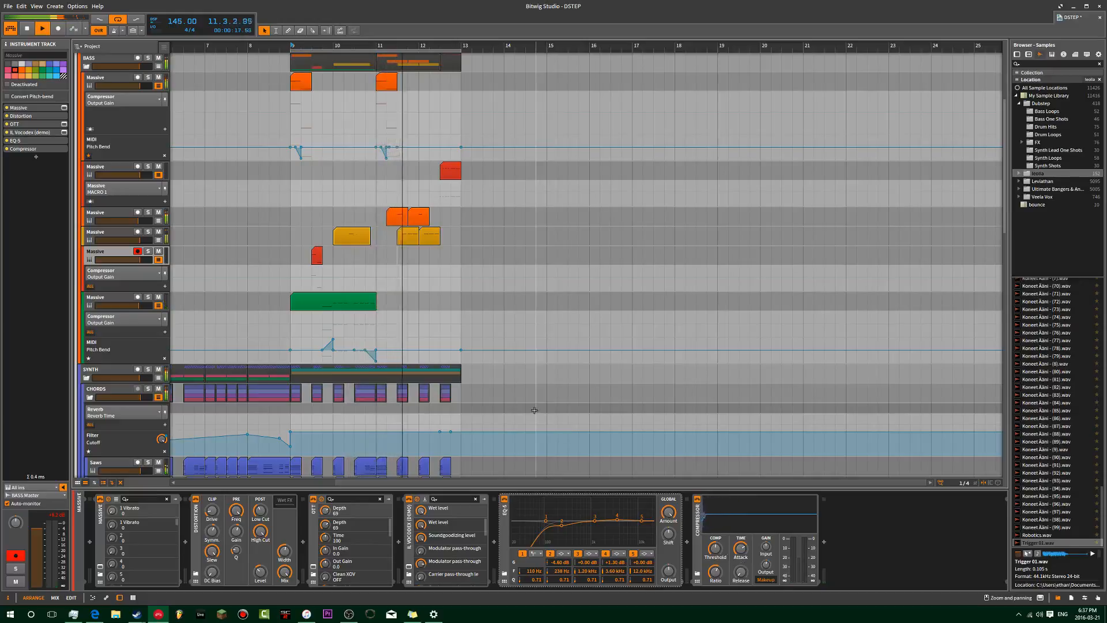
pyautogui.press('space')
pyautogui.click(376, 46)
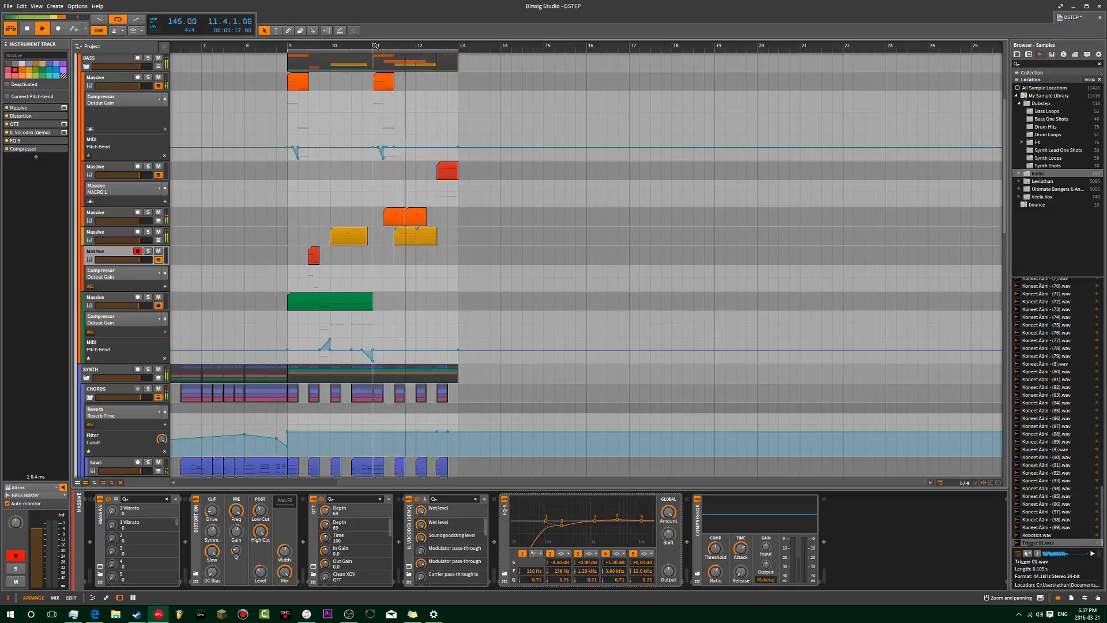
pyautogui.press('space')
# - Paste the distortion, OTT and vocoder devices into the Massive track with the red clip at the end of bar 12, and play it
pyautogui.click(449, 170)
pyautogui.click(124, 172)
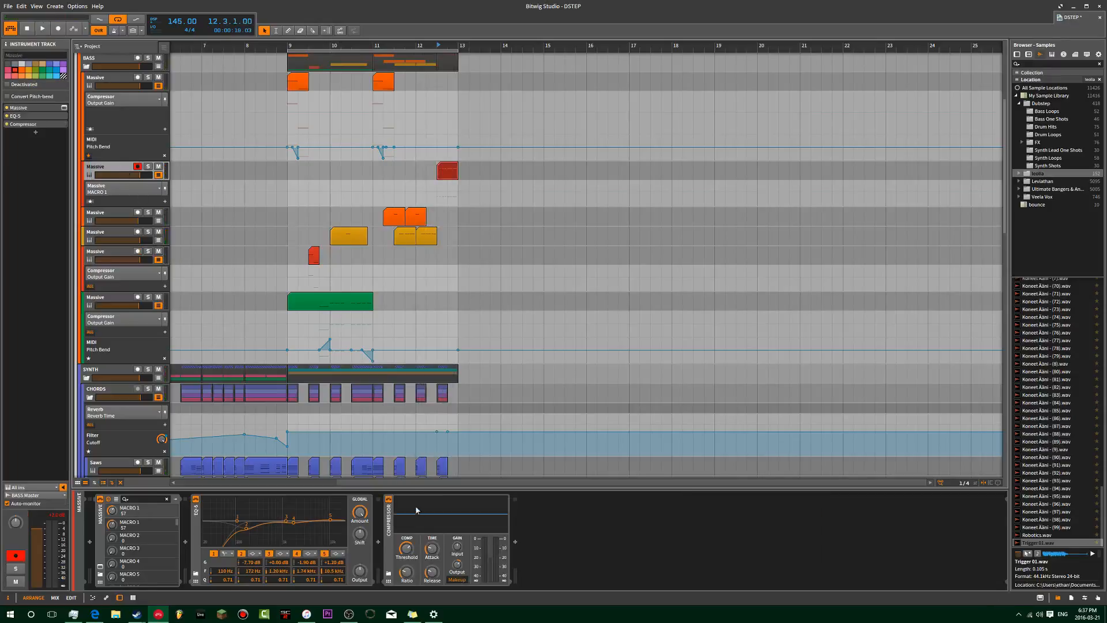
pyautogui.click(580, 545)
pyautogui.hotkey('ctrl', 'v')
pyautogui.press('space')
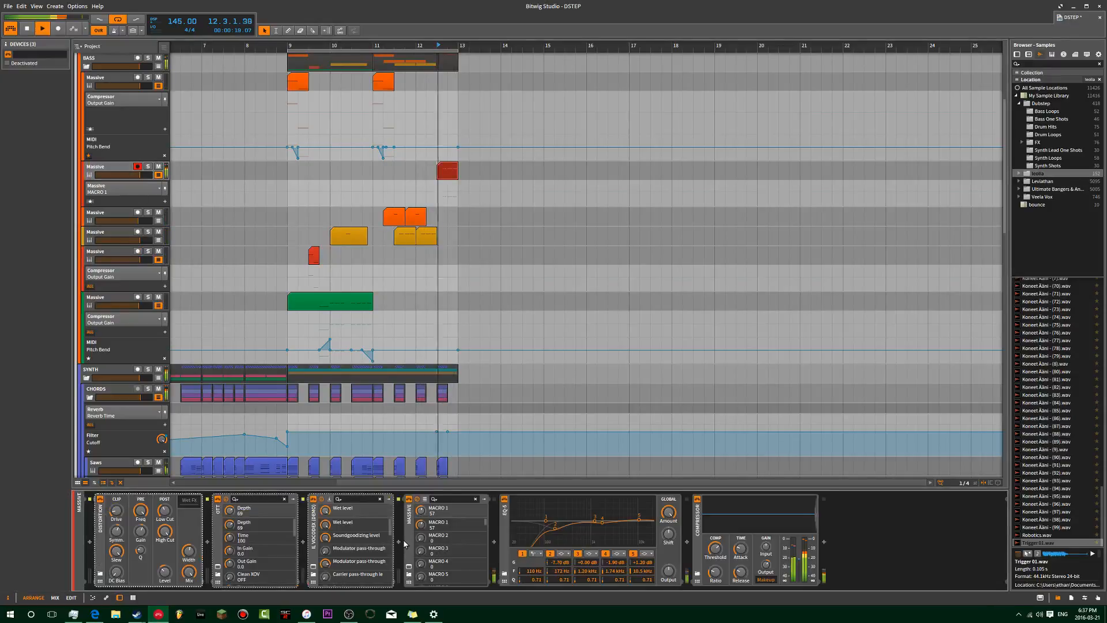
pyautogui.press('space')
pyautogui.press('space')
pyautogui.press('space')
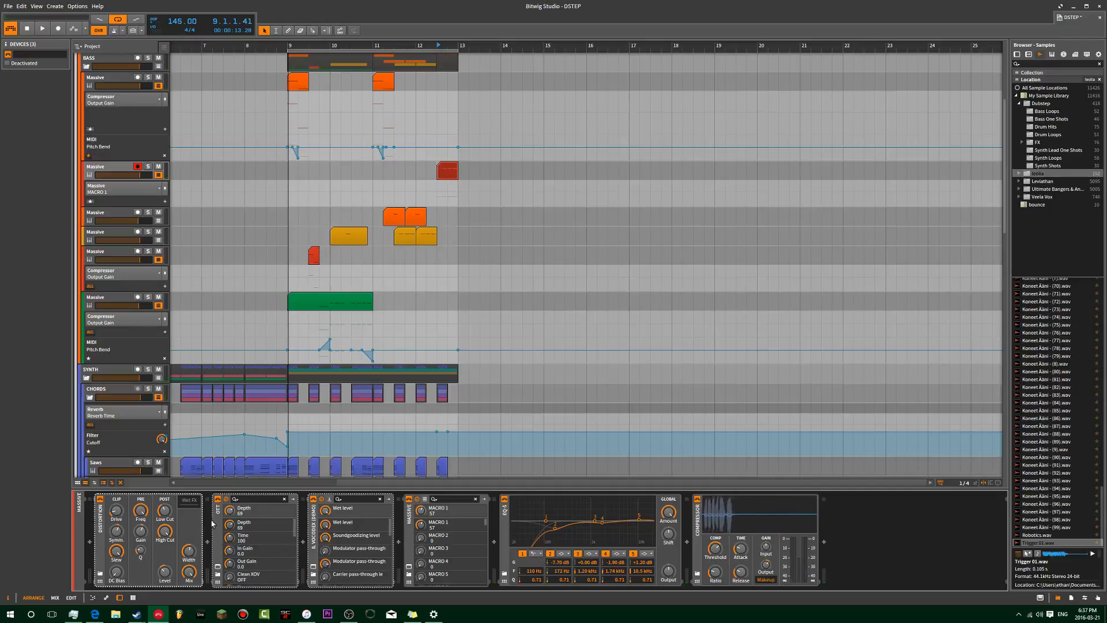
# - Move the Massive synth ahead of the distortion, OTT and vocoder devices in the end-of-bar-12 track's chain, and play the result
pyautogui.moveTo(464, 521); pyautogui.dragTo(92, 542)
pyautogui.press('space')
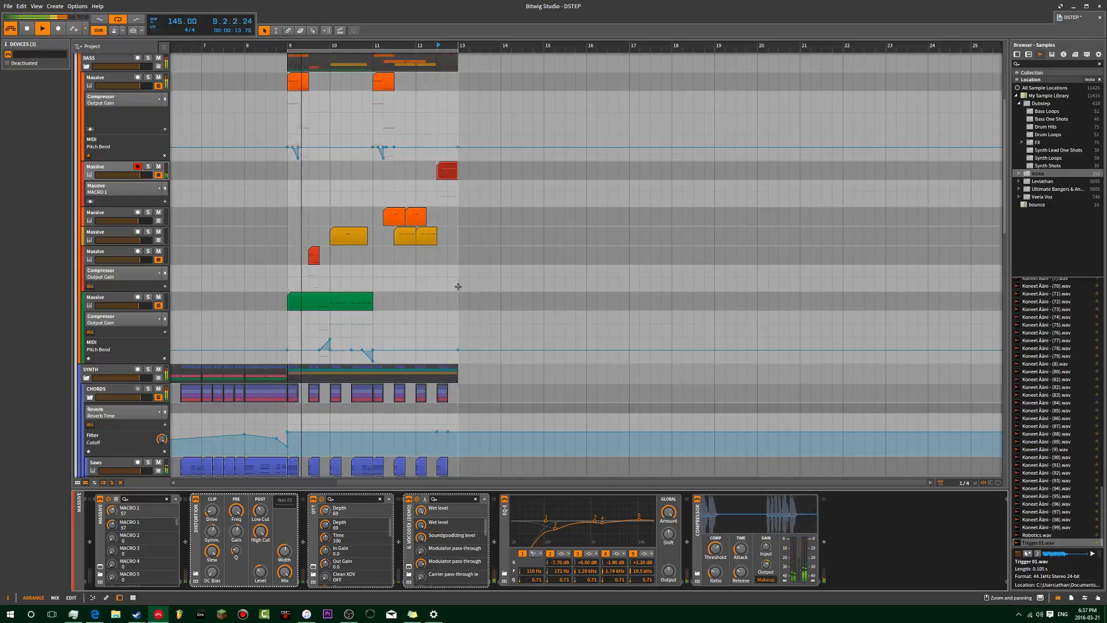
pyautogui.click(472, 244)
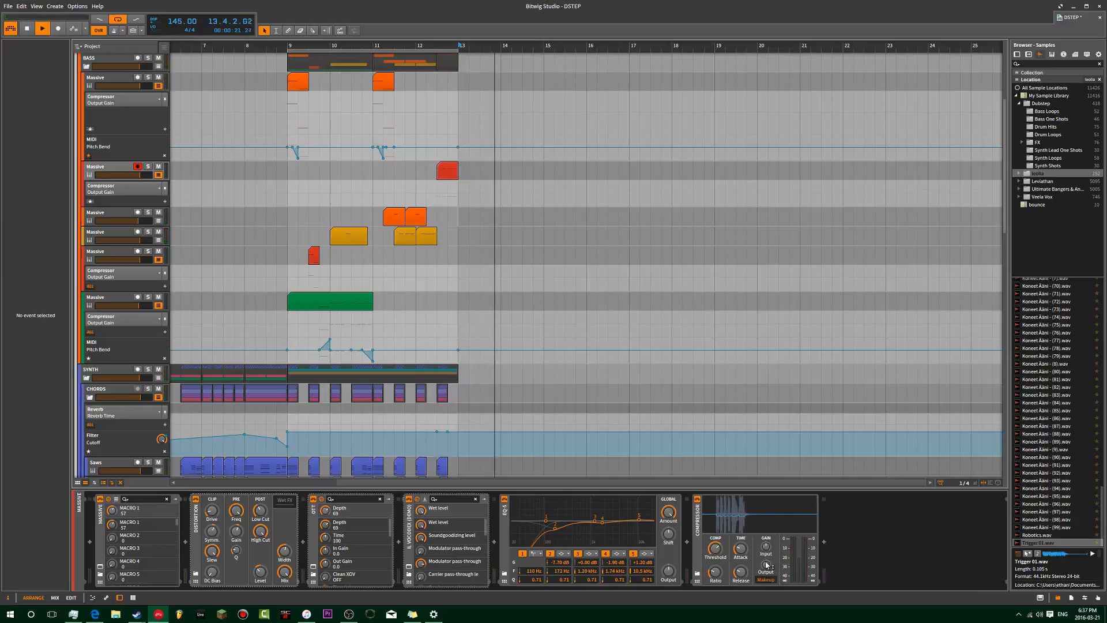
pyautogui.press('space')
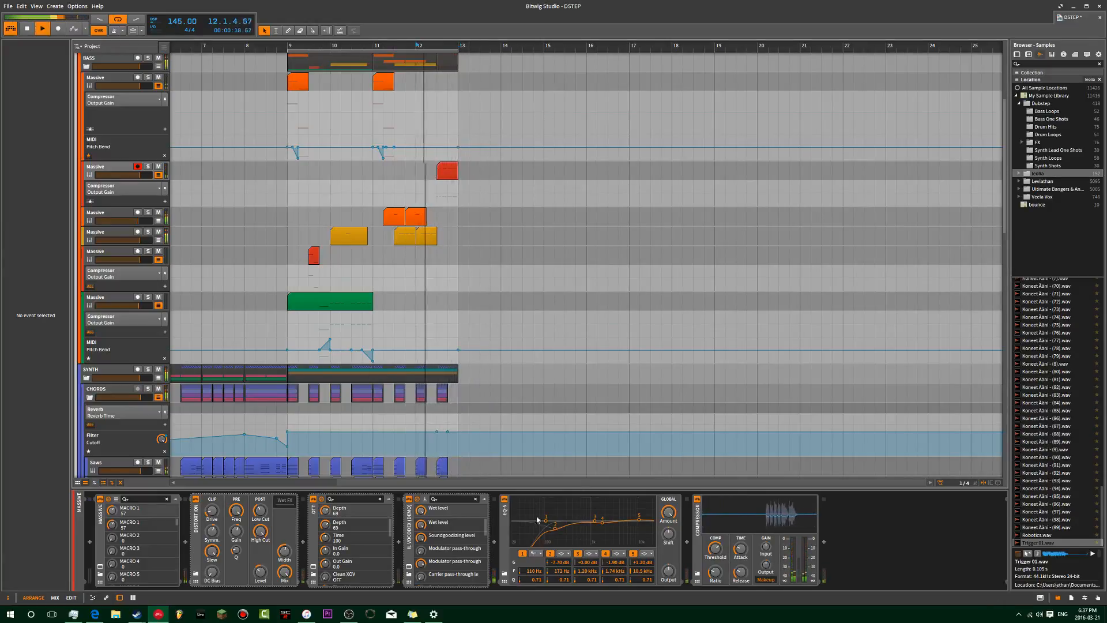
# - Raise the high-frequency end of the vocoder's band gain multiplier curve while the arrangement plays
pyautogui.click(409, 569)
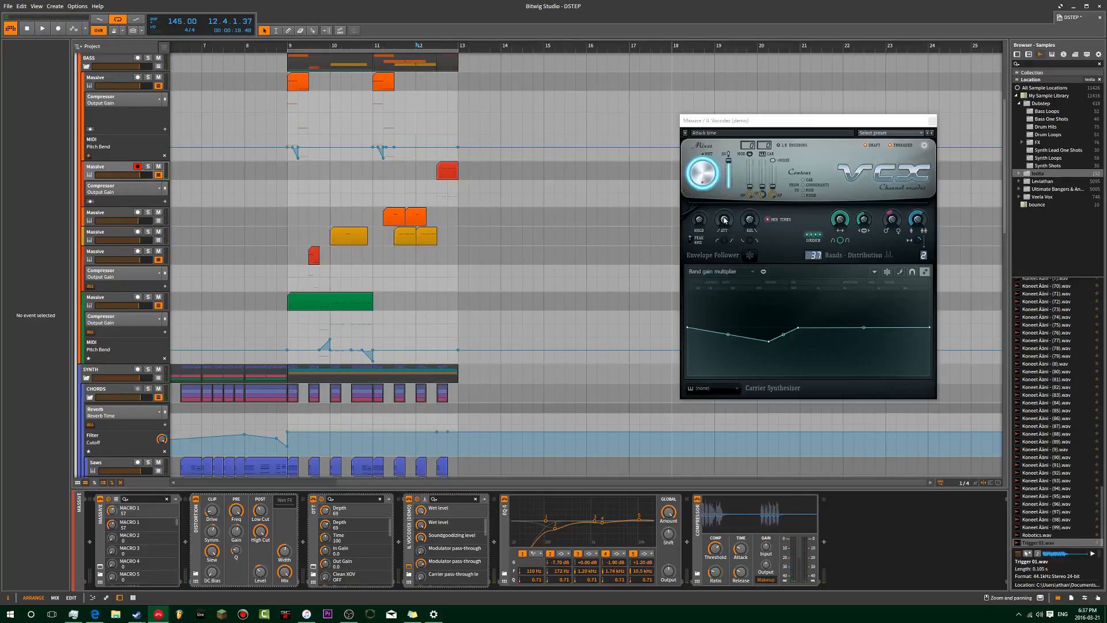
pyautogui.moveTo(787, 120); pyautogui.dragTo(631, 110)
pyautogui.press('space')
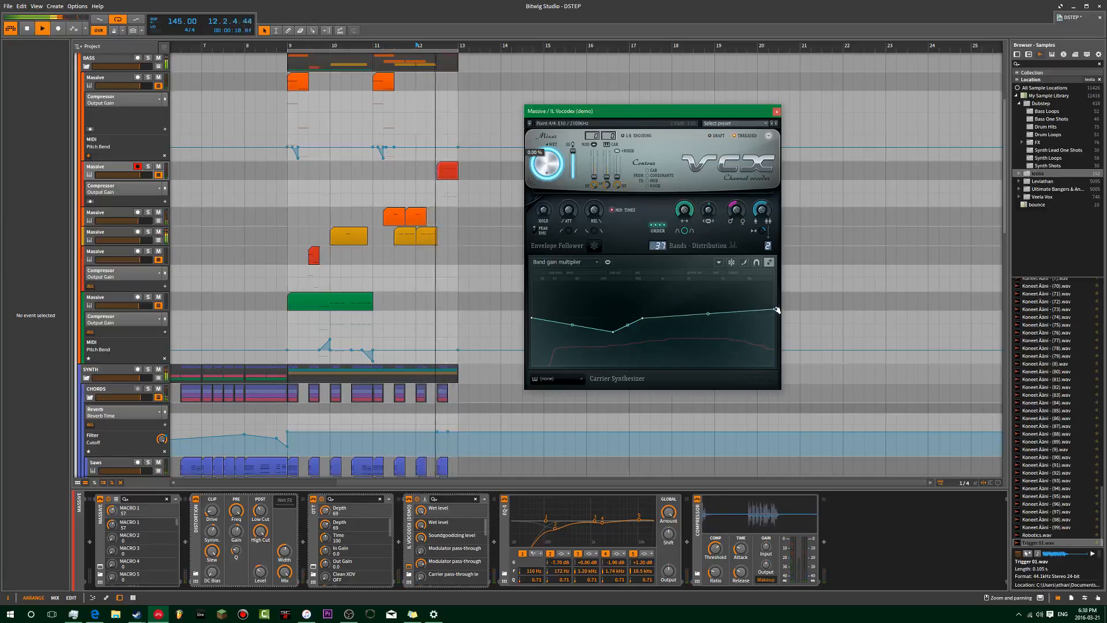
# - Lower the vocoder's filter order and adjust its bandwidth and modulator pitch shift
pyautogui.click(656, 228)
pyautogui.moveTo(708, 210); pyautogui.dragTo(749, 205)
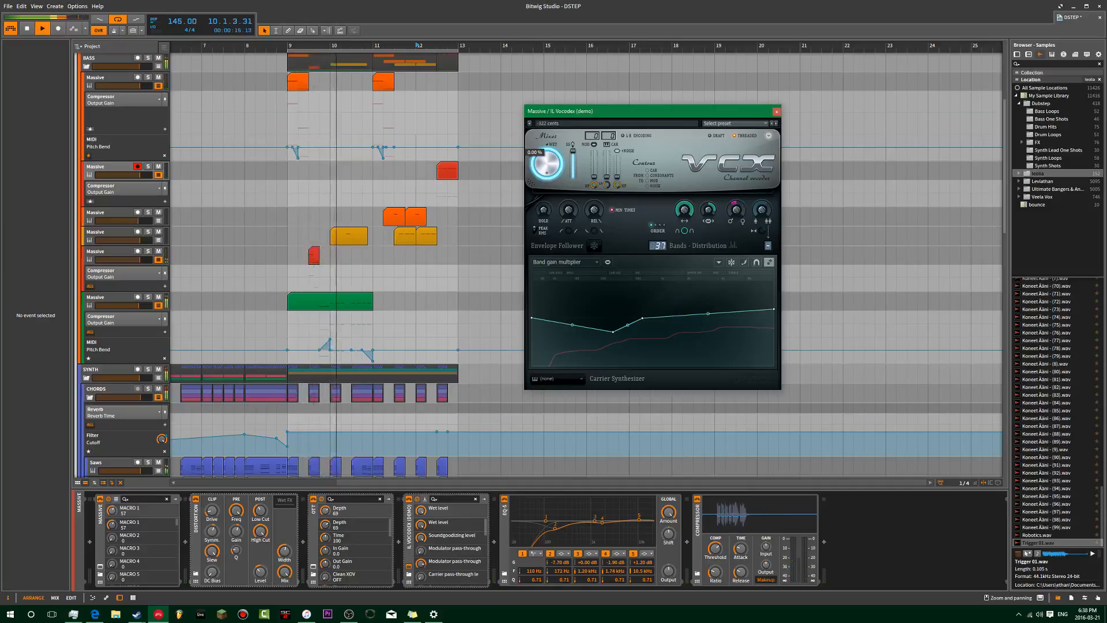
pyautogui.click(709, 210)
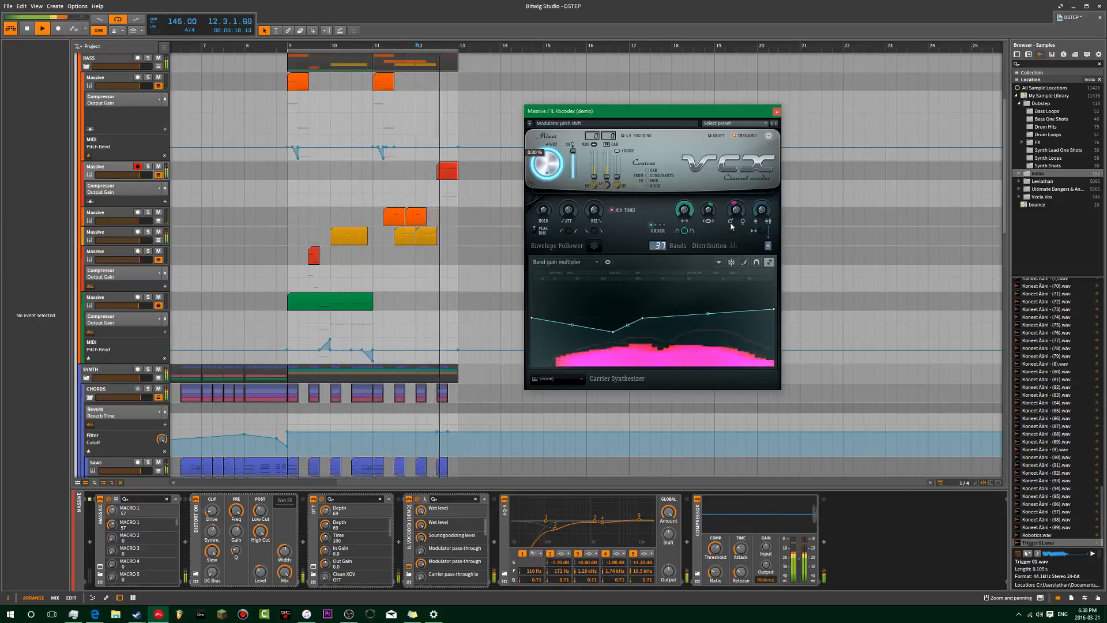
# - Set the output gain of this Massive track's compressor to +2 dB and stop playback after listening
pyautogui.moveTo(769, 568); pyautogui.dragTo(769, 564)
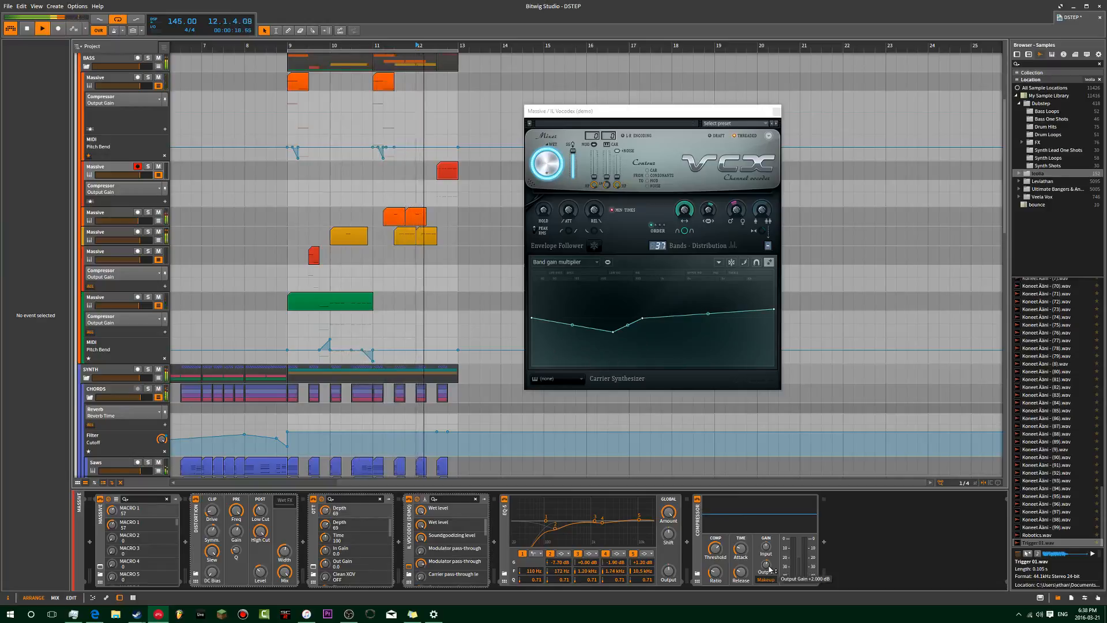
pyautogui.scroll(5, 493, 266)
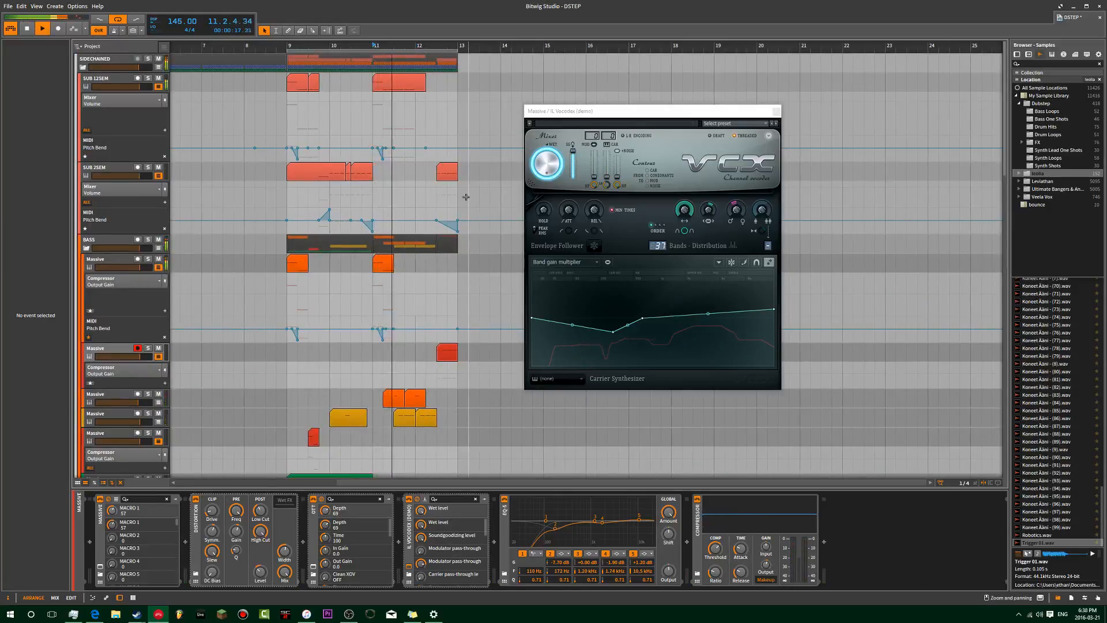
pyautogui.press('space')
# - Shorten the SUB 12SEM clip to end at 12.1, duplicate its second half up to 12.3, and play the result
pyautogui.scroll(5, 457, 197)
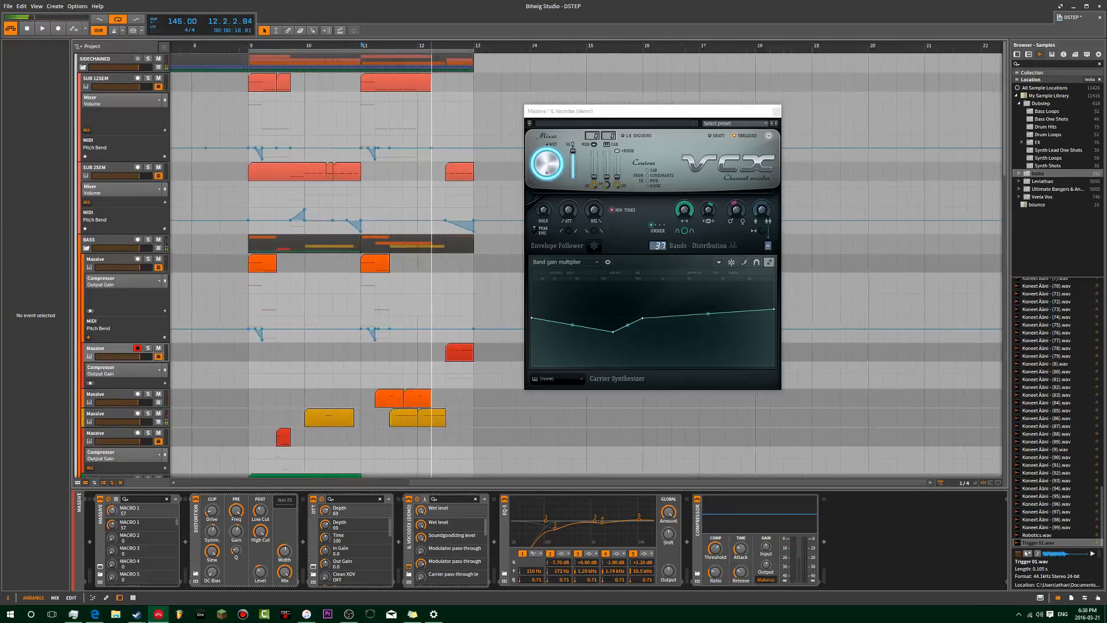
pyautogui.scroll(-2, 443, 197)
pyautogui.scroll(-1, 445, 197)
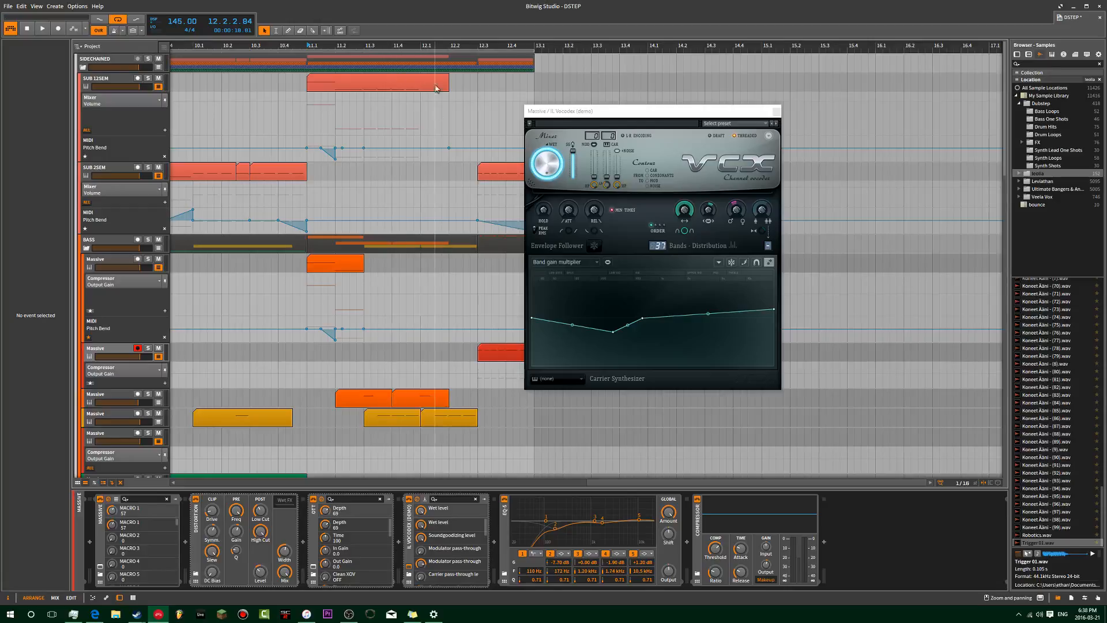
pyautogui.click(447, 76)
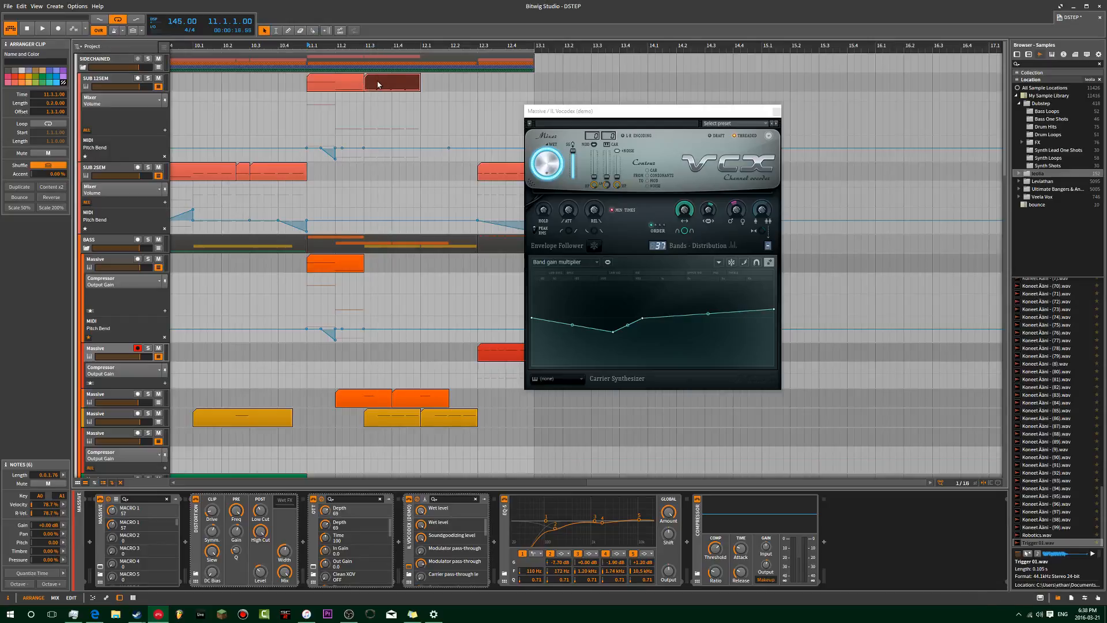
pyautogui.hotkey('ctrl', 'd')
pyautogui.press('space')
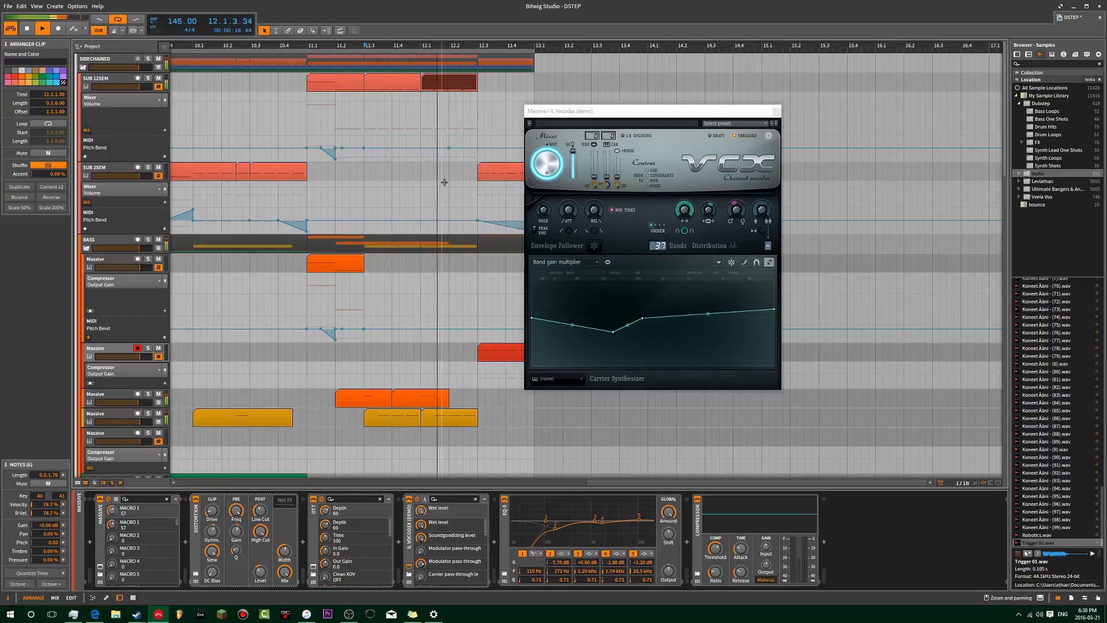
pyautogui.scroll(-2, 421, 151)
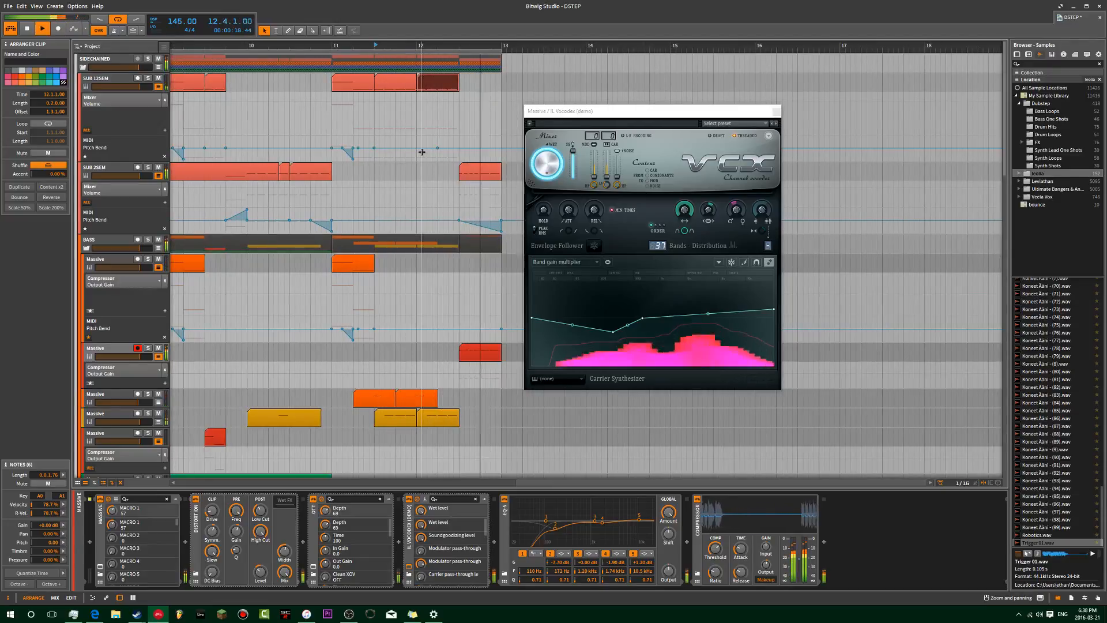
pyautogui.press('space')
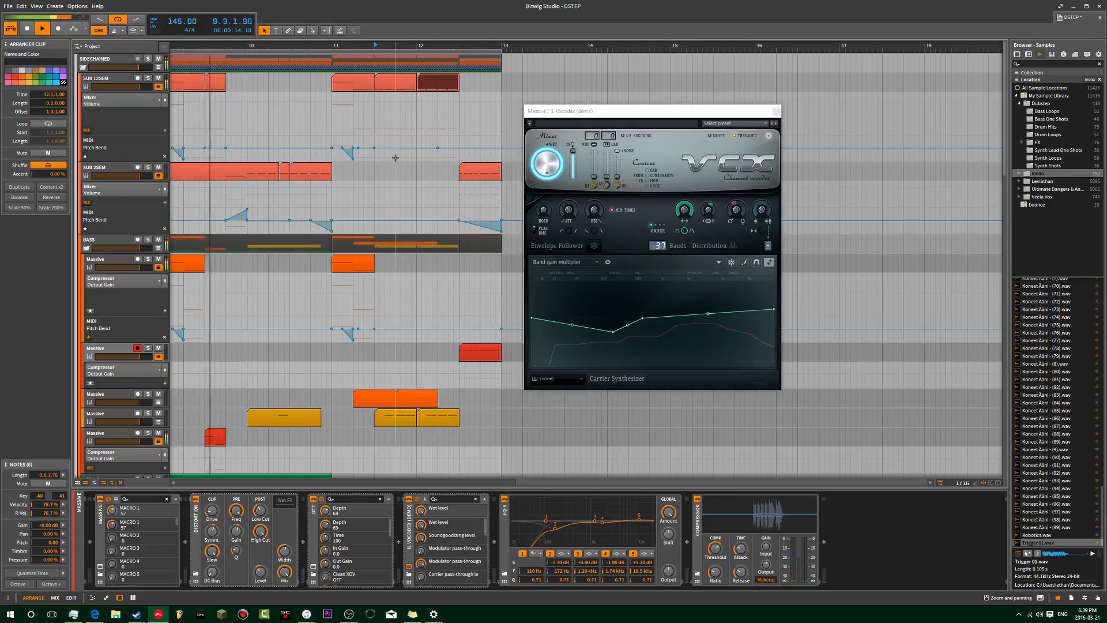
# - Close the vocoder window and play the arrangement from bar 11
pyautogui.moveTo(393, 156); pyautogui.dragTo(463, 173)
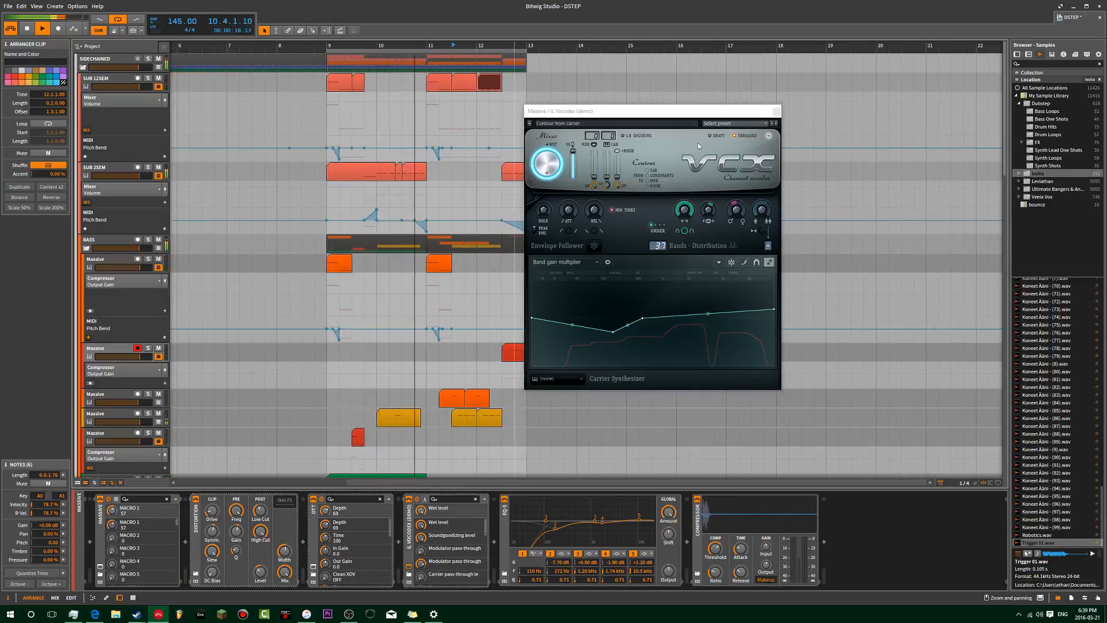
pyautogui.click(777, 111)
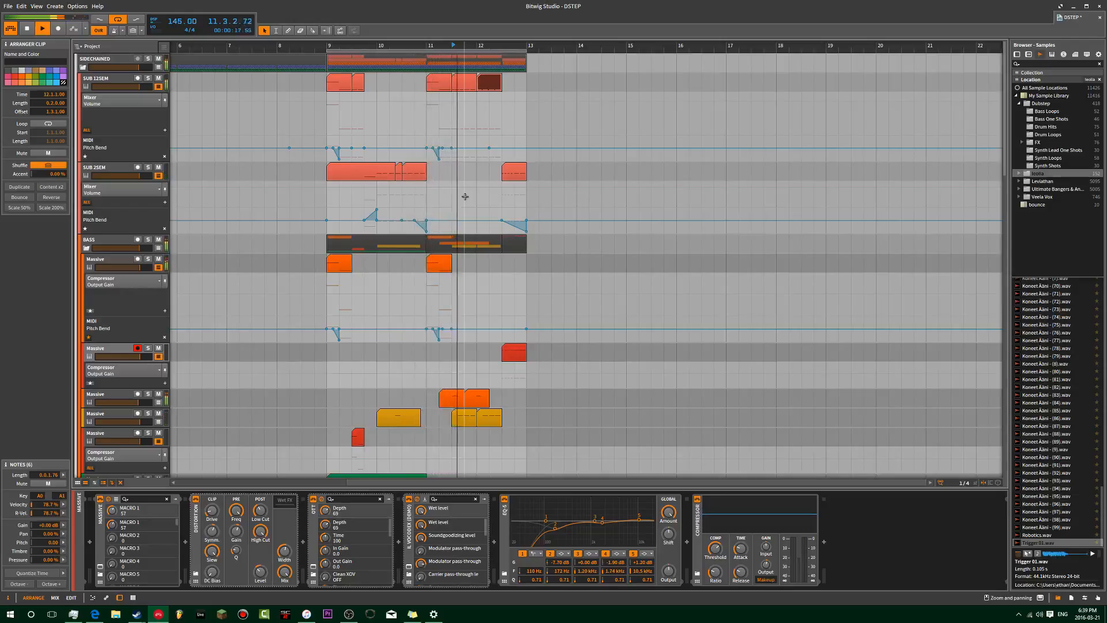
pyautogui.click(429, 44)
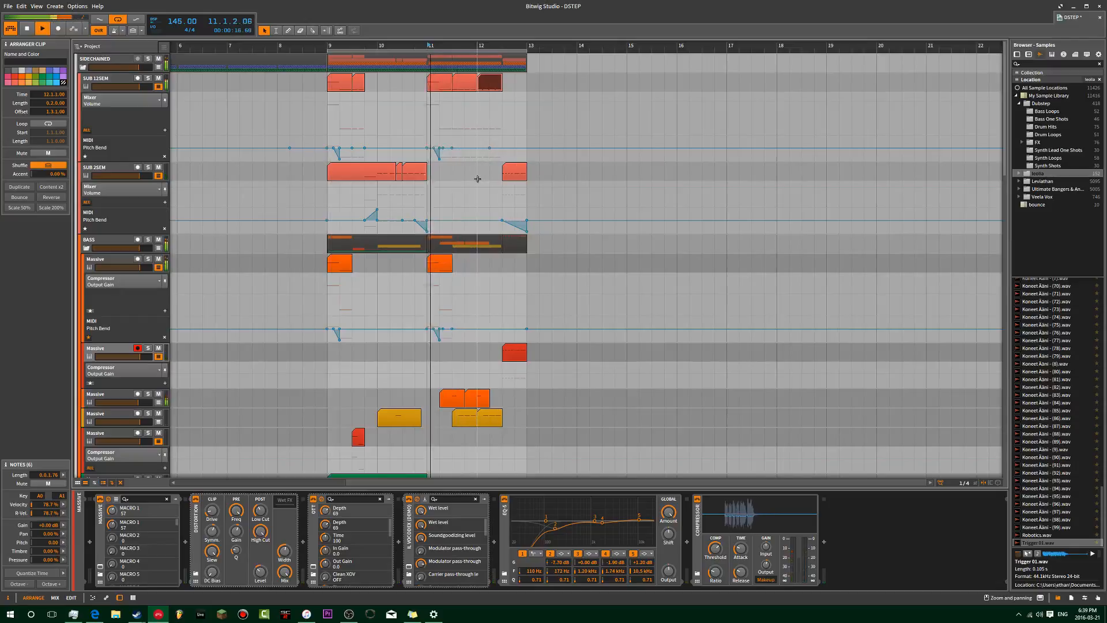
pyautogui.scroll(3, 477, 178)
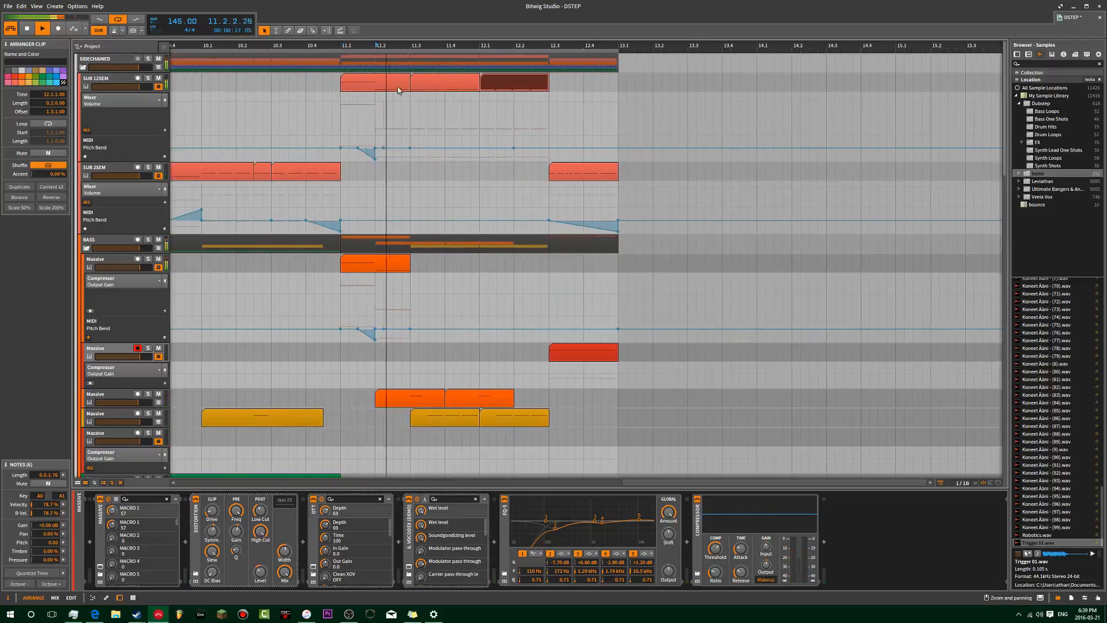
# - Look through the synth, FX, instrument layer and trigger tracks, then return to the bass tracks
pyautogui.scroll(-10, 423, 153)
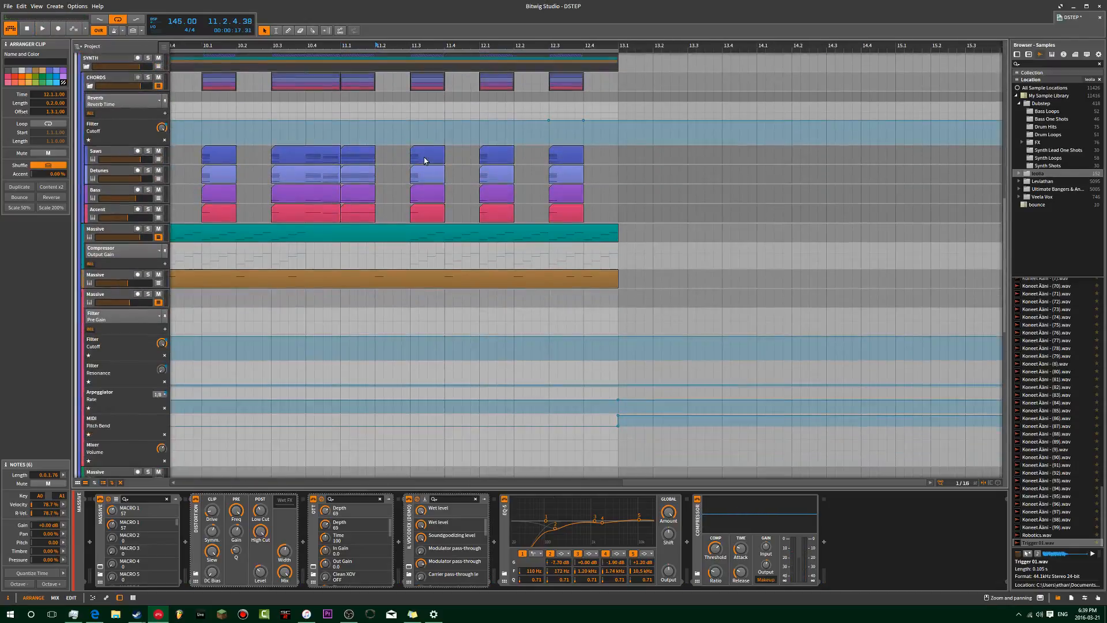
pyautogui.scroll(-5, 424, 160)
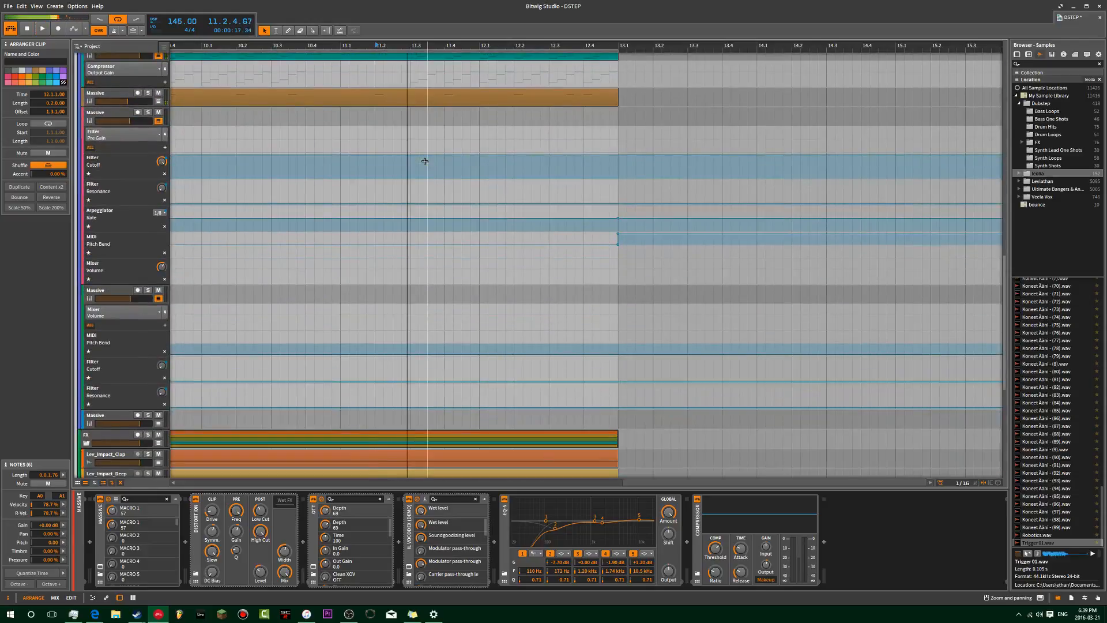
pyautogui.scroll(-12, 427, 273)
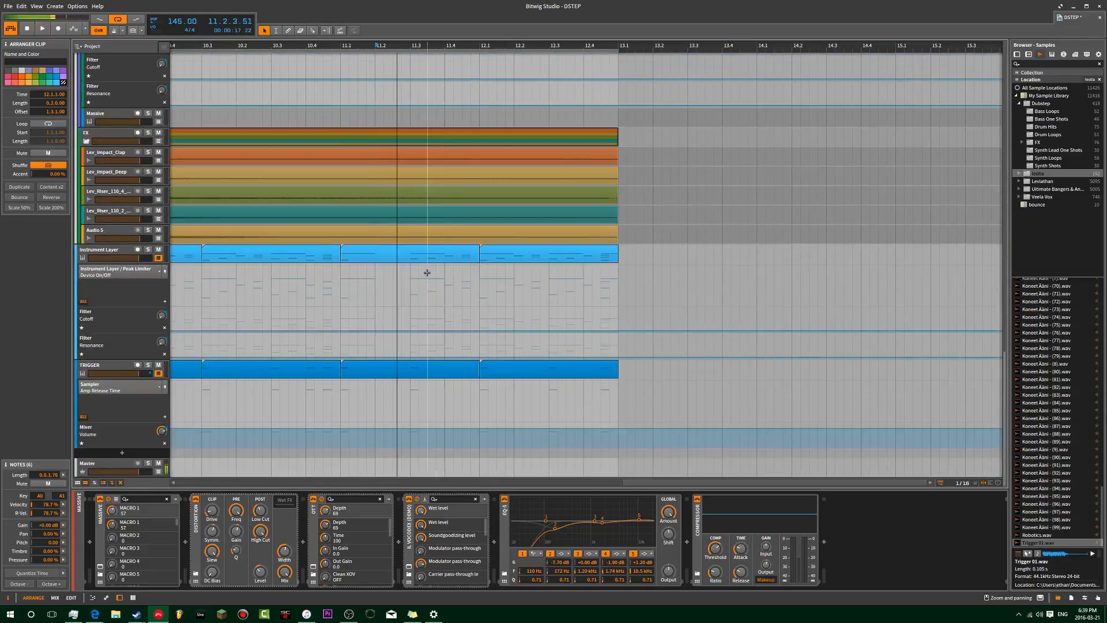
pyautogui.scroll(15, 424, 283)
pyautogui.scroll(15, 422, 284)
pyautogui.scroll(-9, 279, 156)
pyautogui.click(231, 133)
pyautogui.scroll(7, 232, 134)
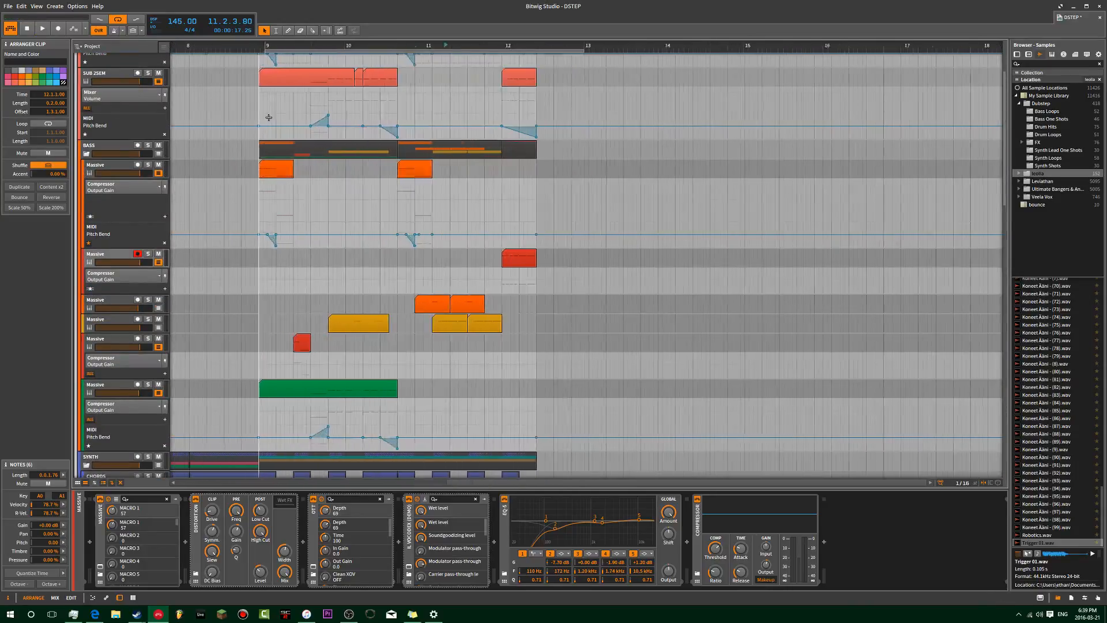
# - Play the bass and sub section from bar 9 through the end of bar 12
pyautogui.moveTo(258, 46); pyautogui.dragTo(266, 53)
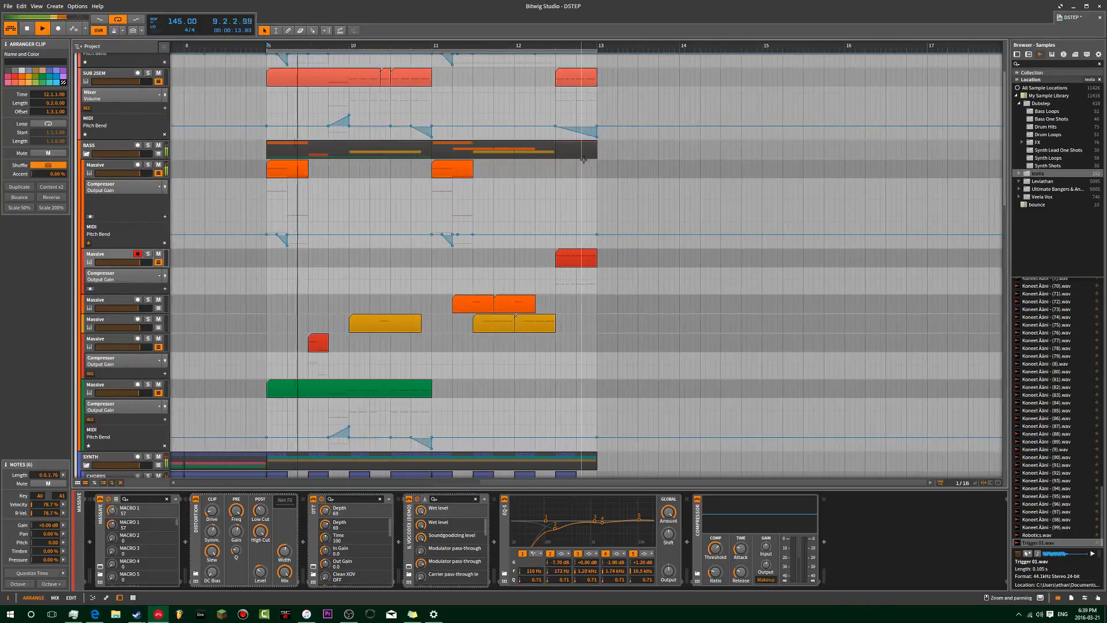
pyautogui.scroll(4, 587, 168)
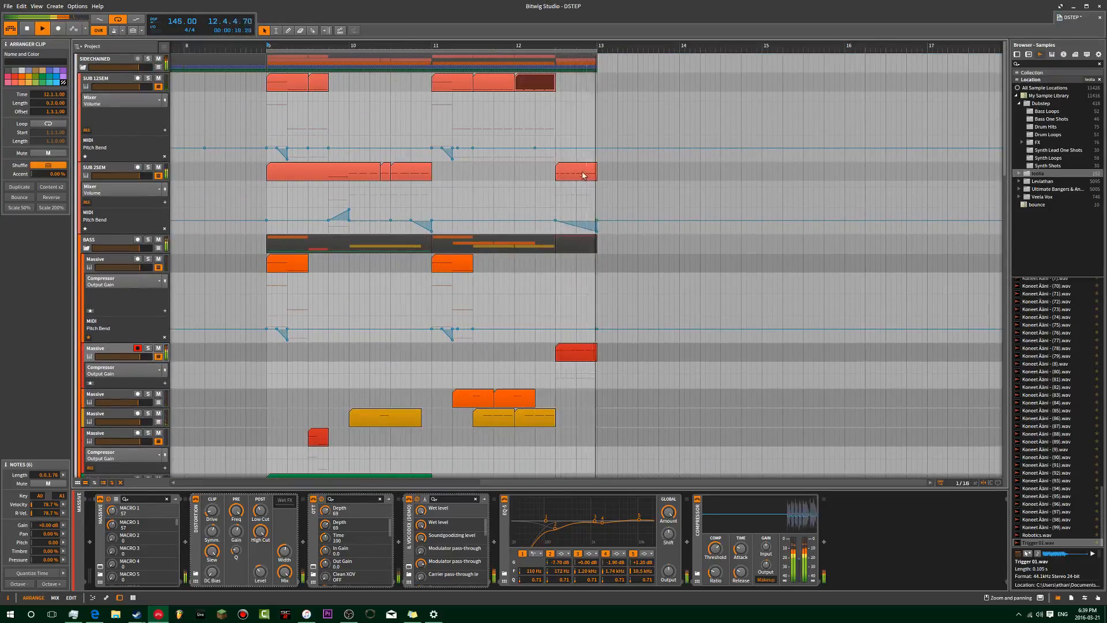
pyautogui.press('space')
# - Switch off the vocoder on the end-of-bar-12 Massive track and play from 12.3 to compare the sound
pyautogui.click(563, 174)
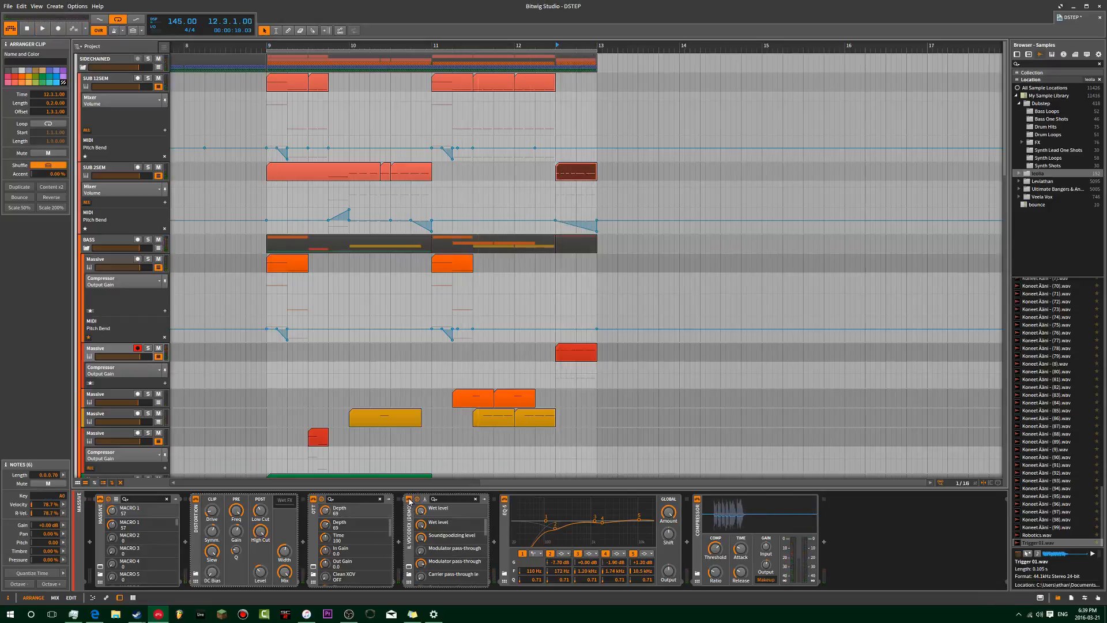
pyautogui.click(409, 499)
pyautogui.press('space')
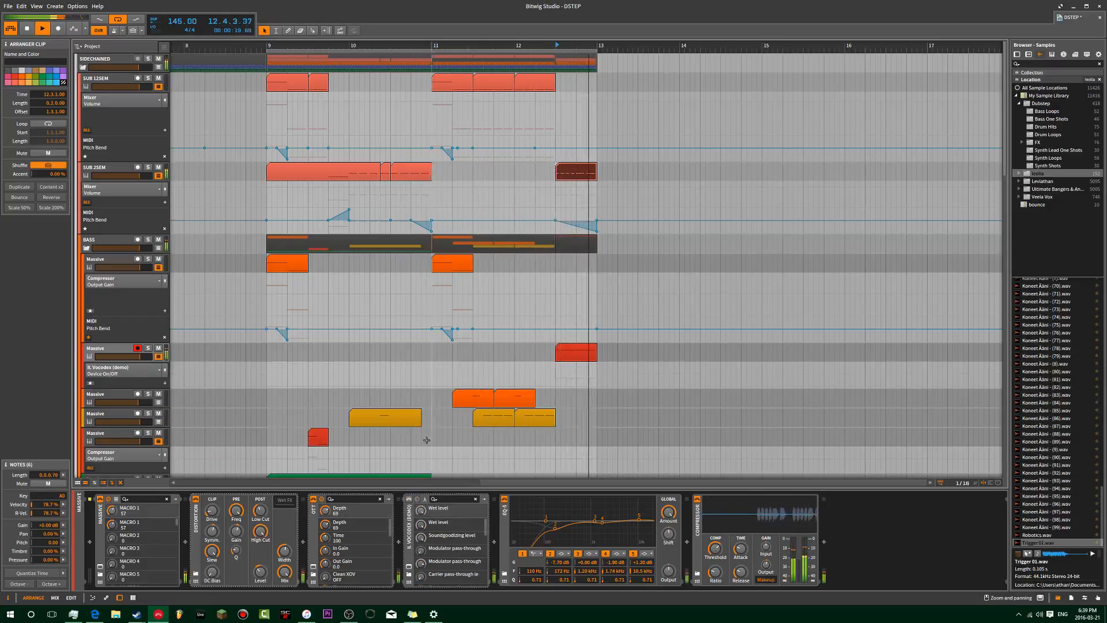
# - Lower the OTT depth on this Massive track to 33 % and replay the section from 12.3
pyautogui.click(313, 570)
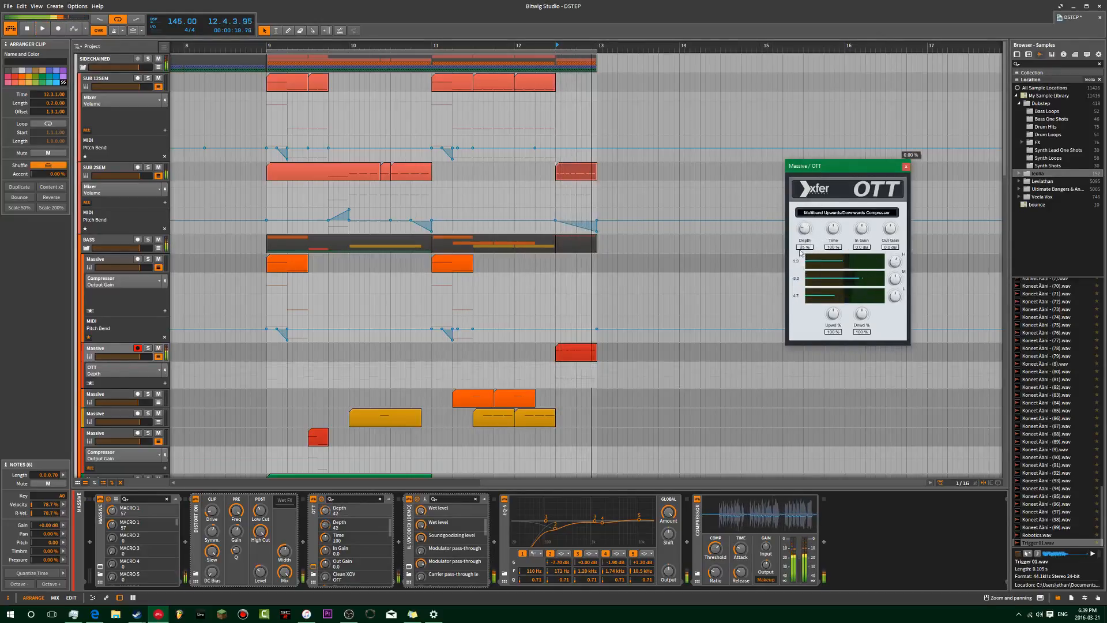
pyautogui.moveTo(811, 195); pyautogui.dragTo(811, 199)
pyautogui.press('space')
pyautogui.press('space')
pyautogui.press('space')
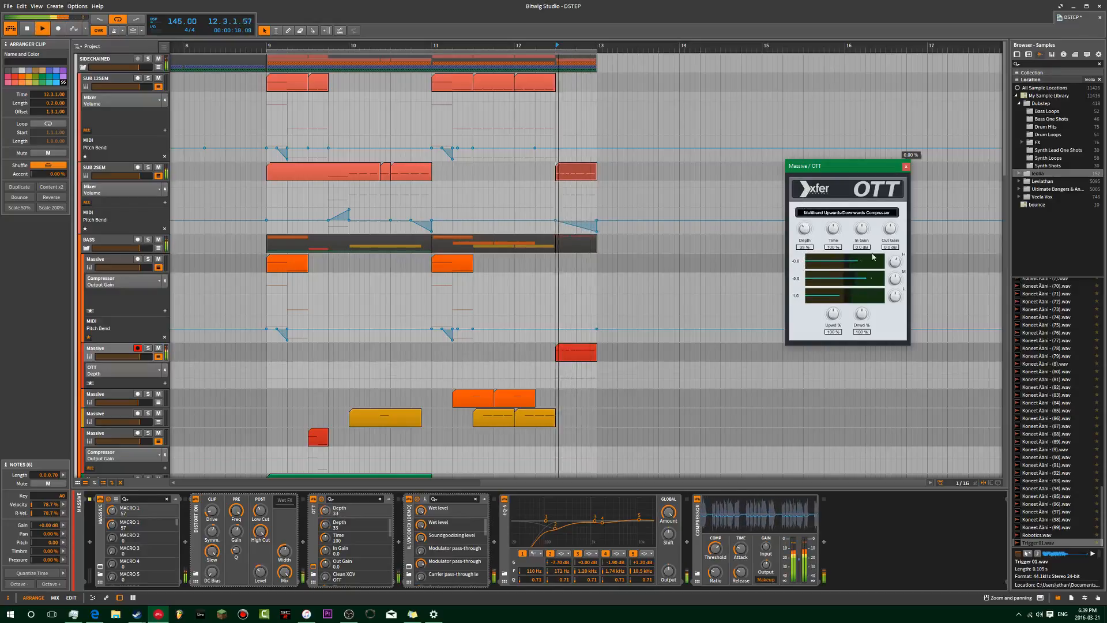
pyautogui.press('space')
pyautogui.press('space')
# - Set OTT's high-band gain to 106, play the loop, and close the OTT window
pyautogui.moveTo(893, 280); pyautogui.dragTo(897, 270)
pyautogui.press('space')
pyautogui.press('space')
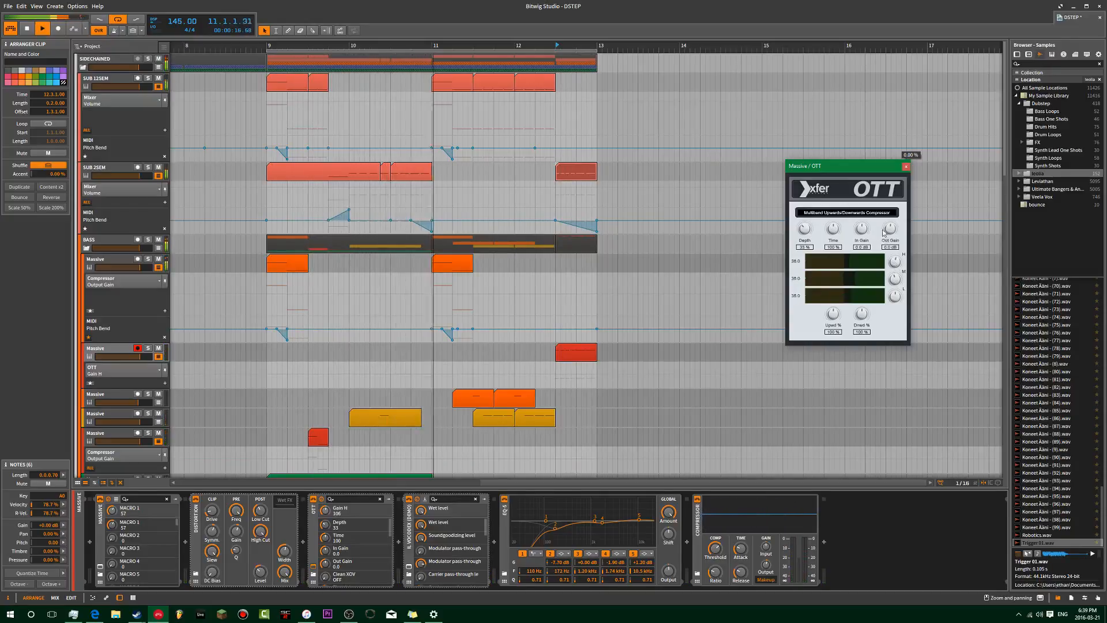
pyautogui.moveTo(870, 171); pyautogui.dragTo(673, 172)
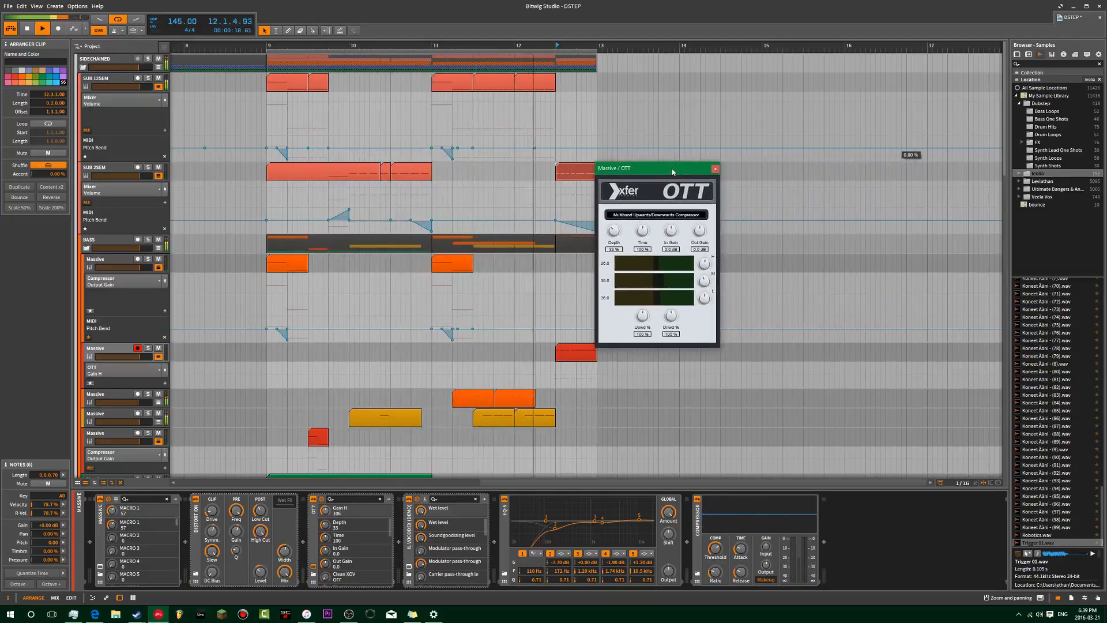
pyautogui.click(715, 168)
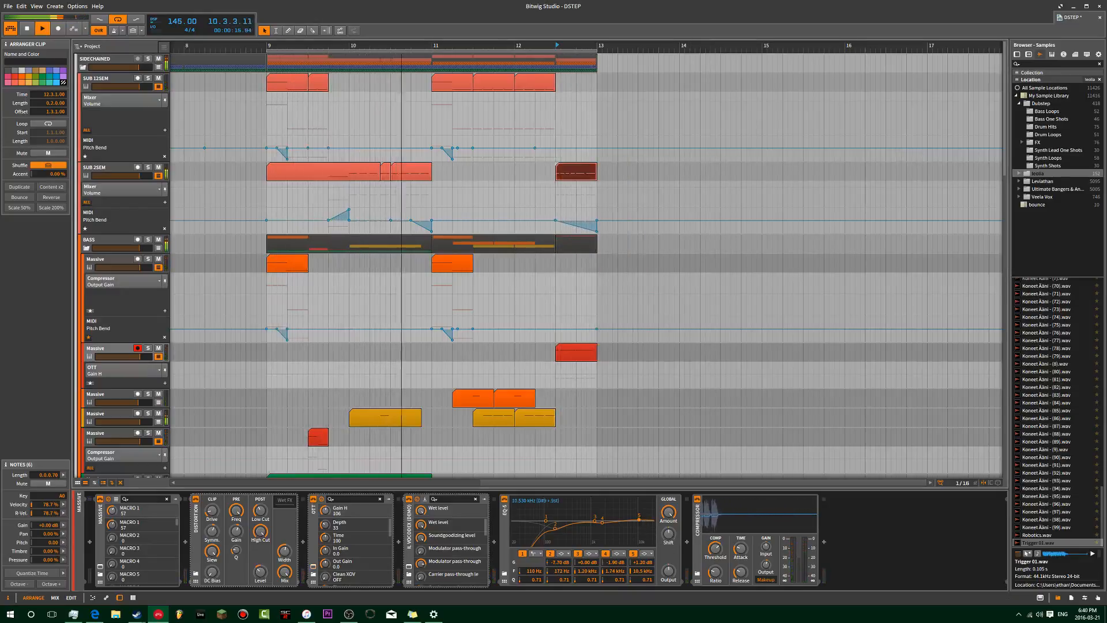
# - Boost band 5 of the EQ-5 and change its type from bell to high shelf
pyautogui.moveTo(638, 516); pyautogui.dragTo(637, 516)
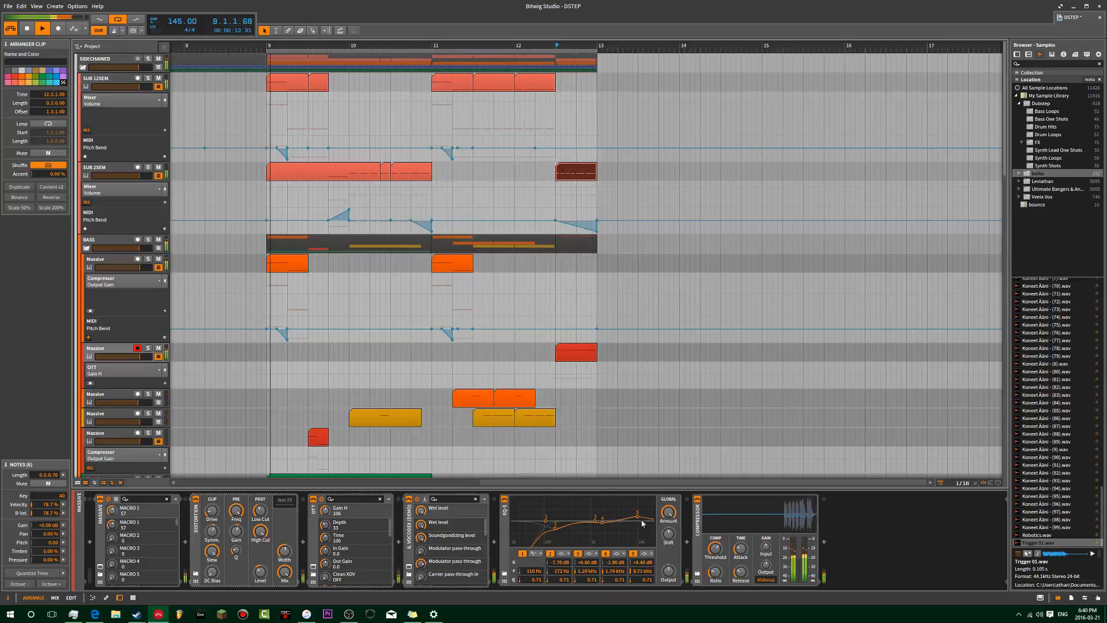
pyautogui.click(645, 555)
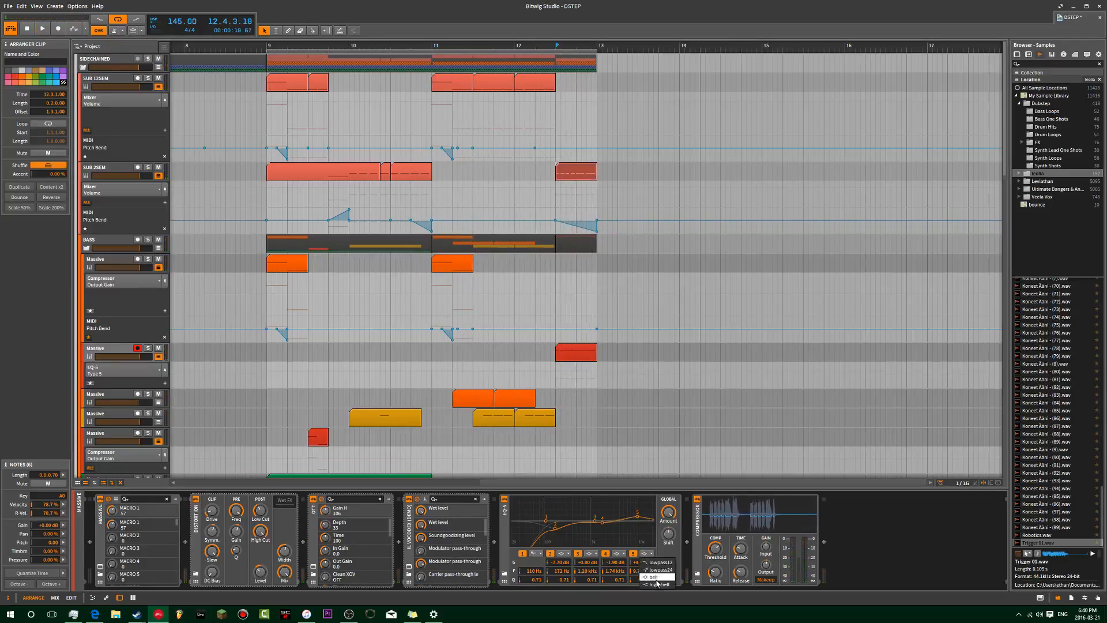
pyautogui.click(656, 584)
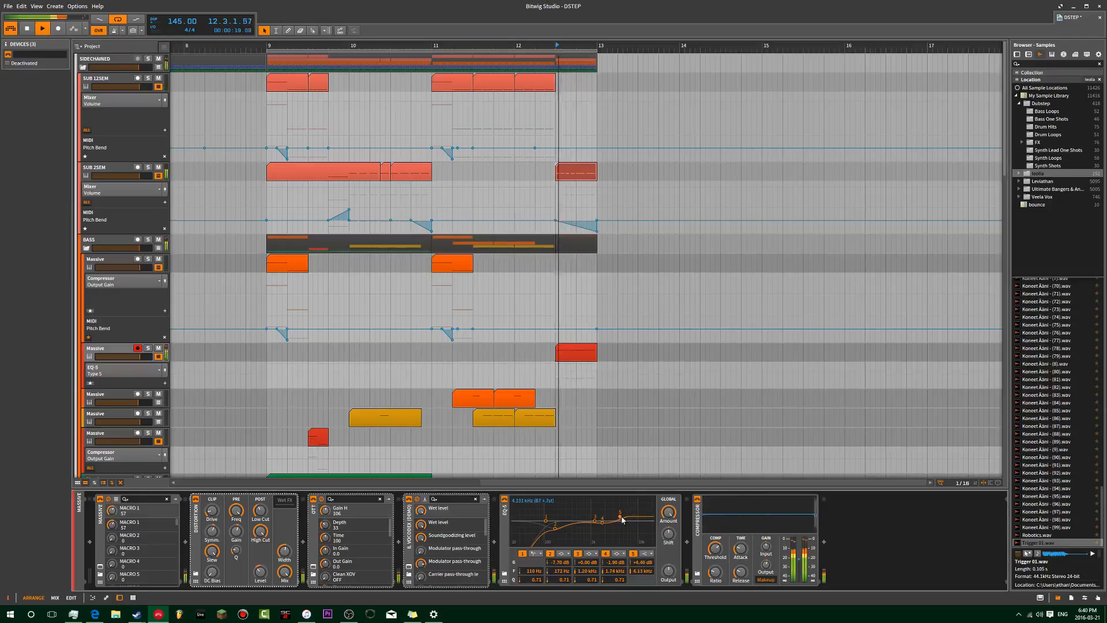
# - Retune EQ-5 bands 3, 4 and 5 to about 1.2 kHz, 1.74 kHz and 7.03 kHz while replaying from 12.3
pyautogui.moveTo(622, 520)
pyautogui.mouseDown()
pyautogui.moveTo(631, 511)
pyautogui.moveTo(630, 521)
pyautogui.mouseUp()
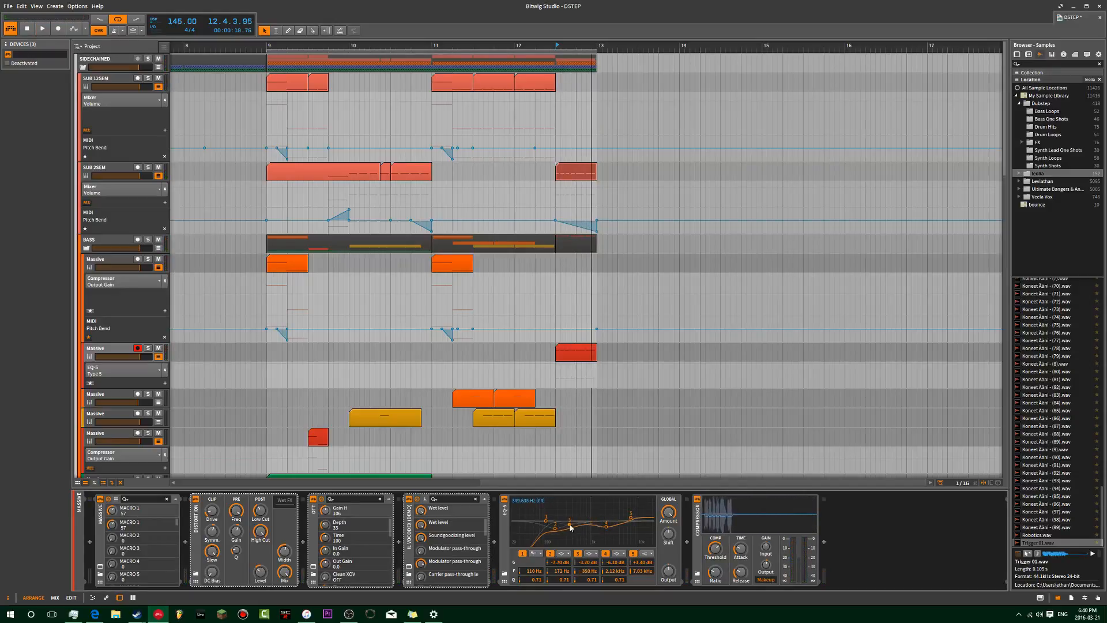
pyautogui.press('space')
pyautogui.moveTo(607, 528); pyautogui.dragTo(587, 520)
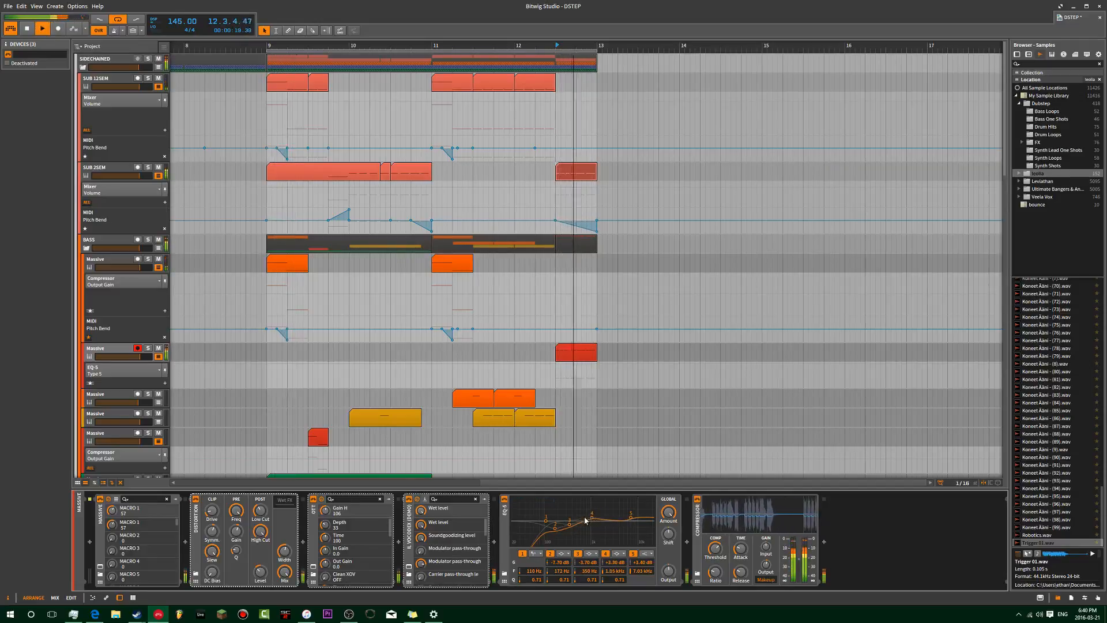
pyautogui.press('space')
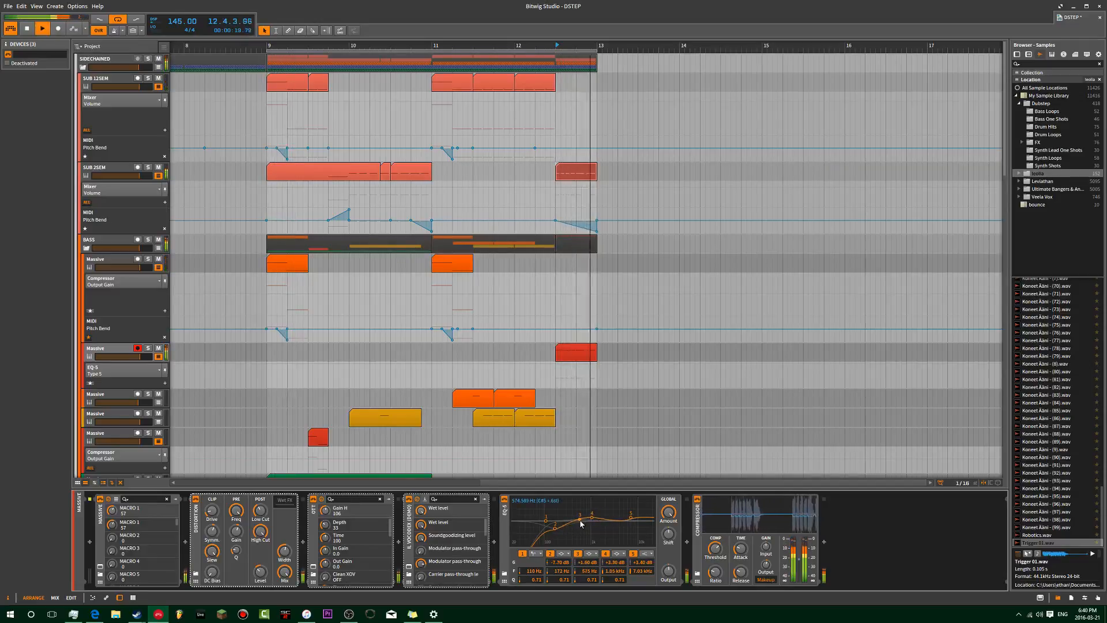
pyautogui.moveTo(604, 517); pyautogui.dragTo(604, 519)
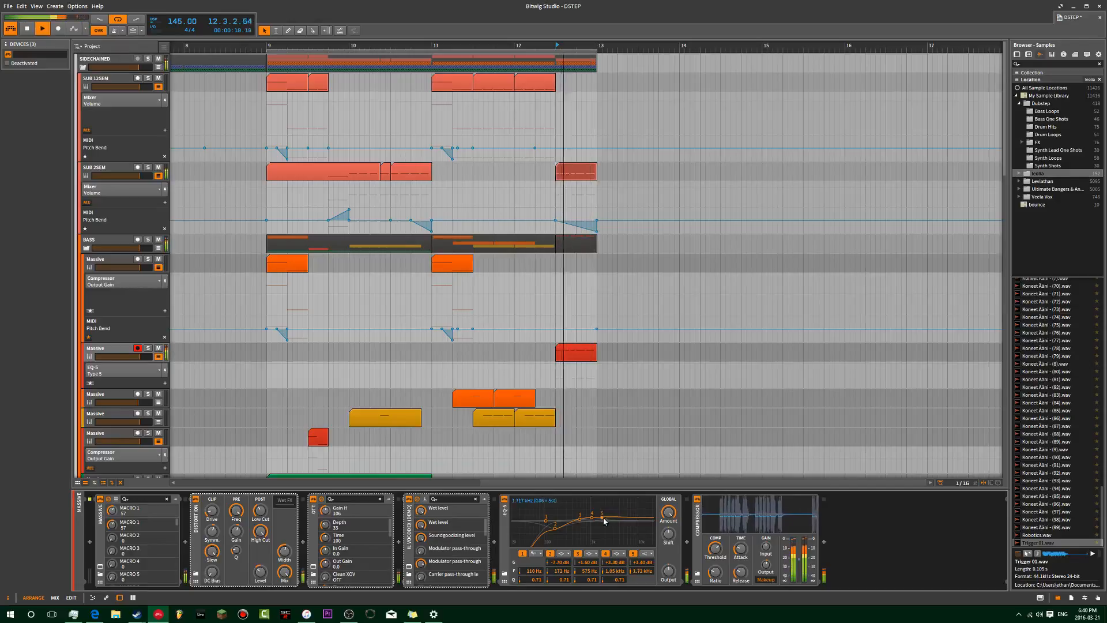
pyautogui.press('space')
pyautogui.press('space')
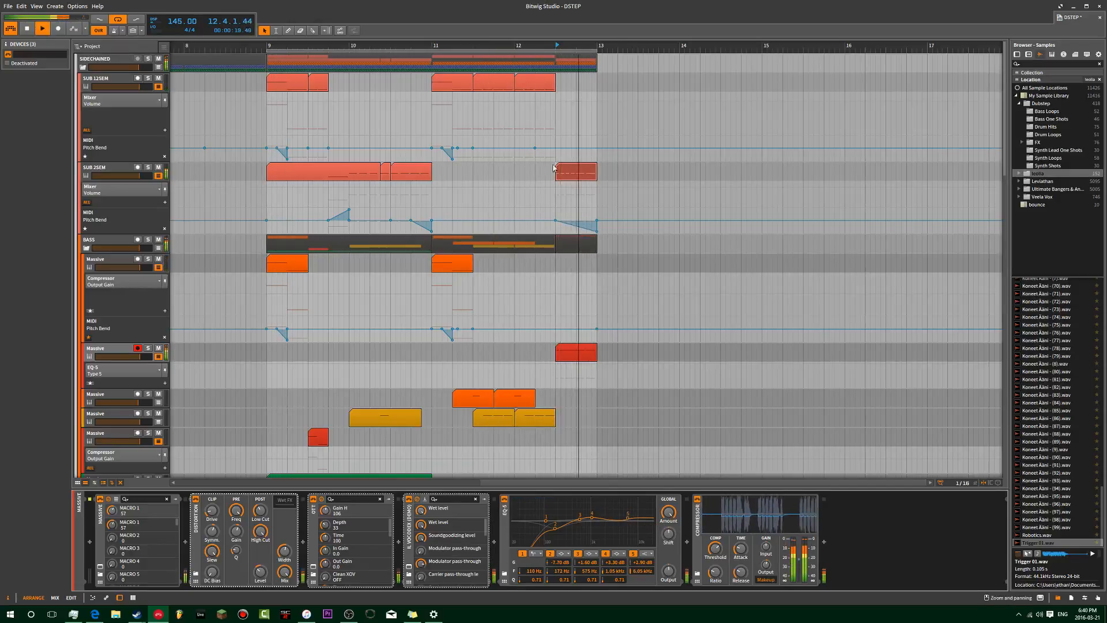
pyautogui.press('space')
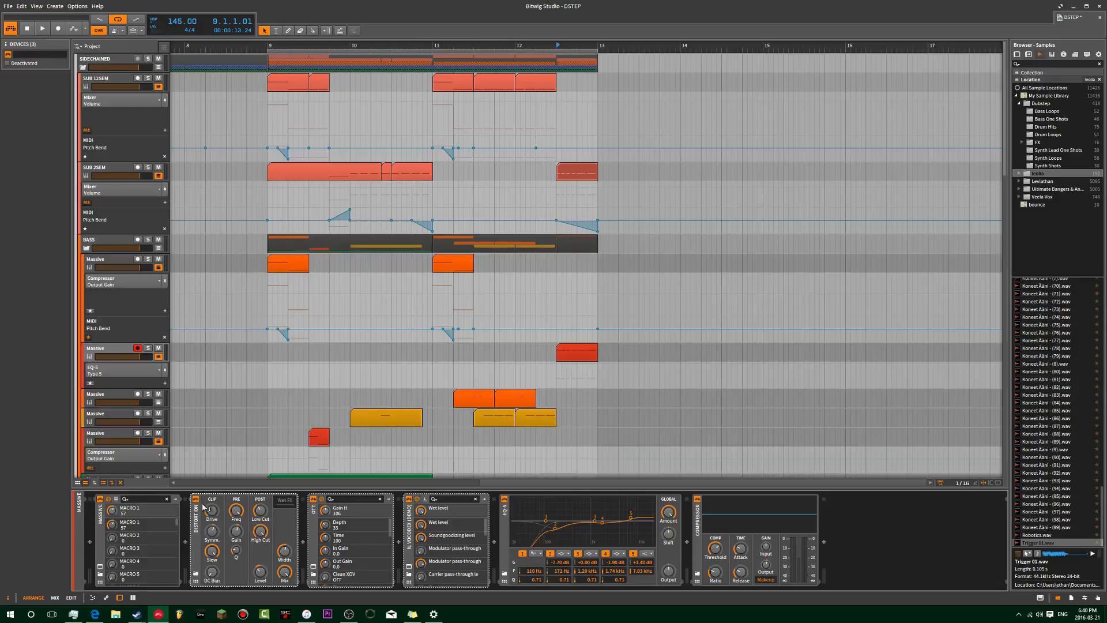
# - Delete the vocoder from the end-of-bar-12 Massive track's device chain and play from bar 11
pyautogui.press('space')
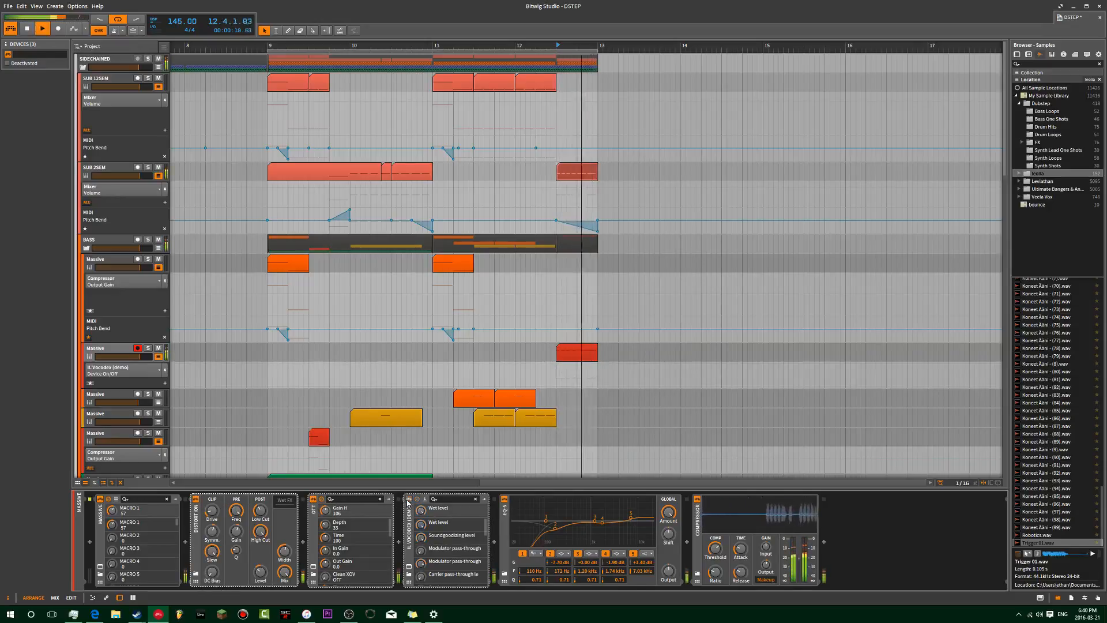
pyautogui.click(503, 520)
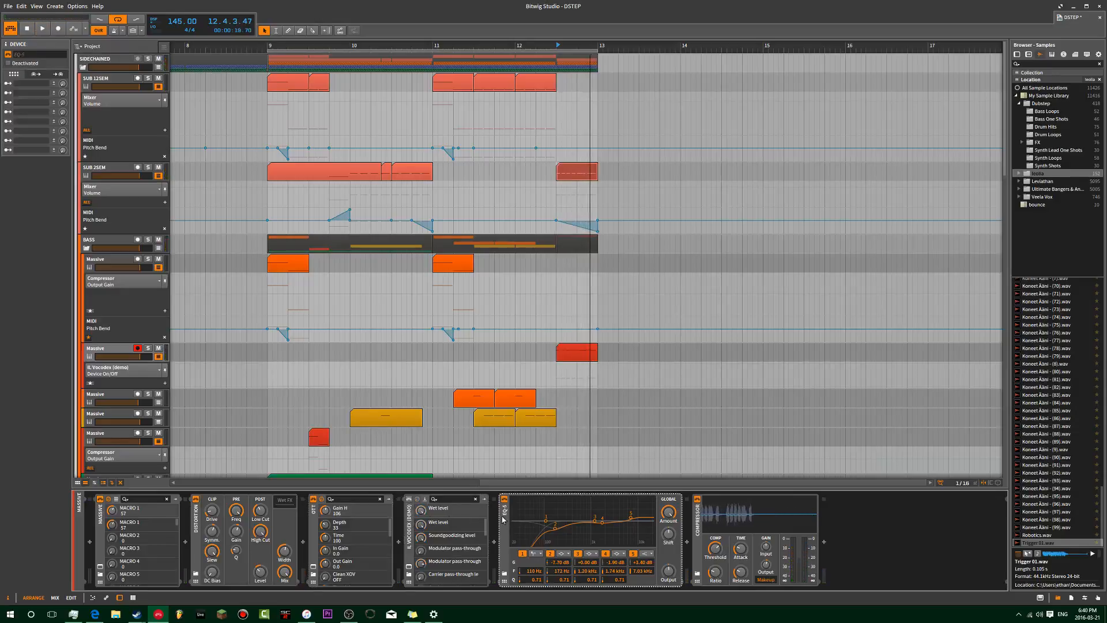
pyautogui.click(412, 527)
pyautogui.press('Delete')
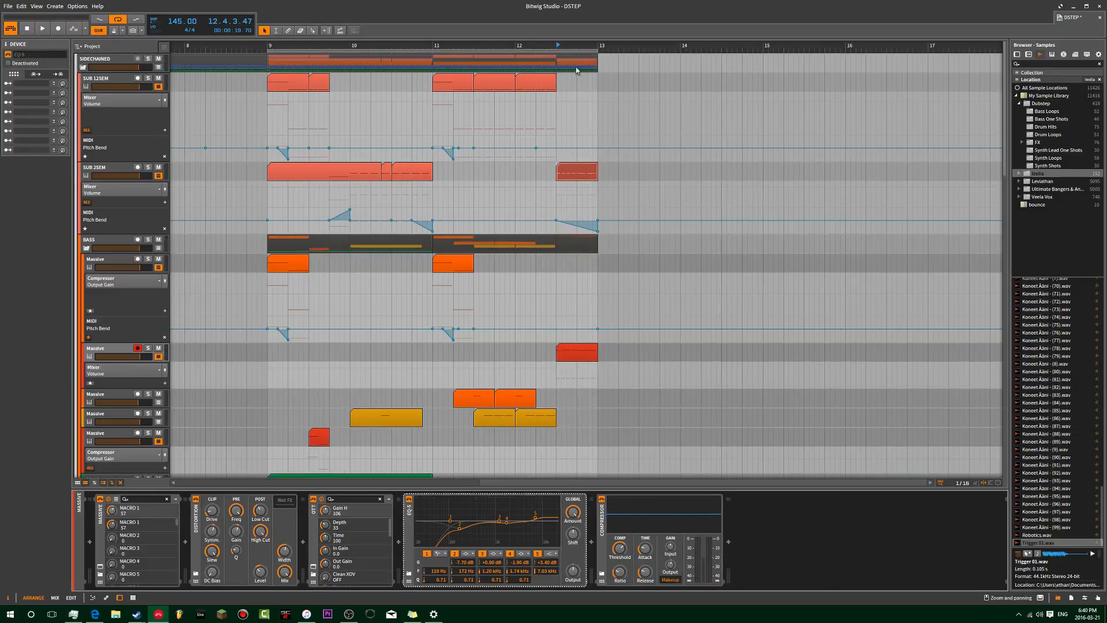
pyautogui.click(437, 46)
pyautogui.press('space')
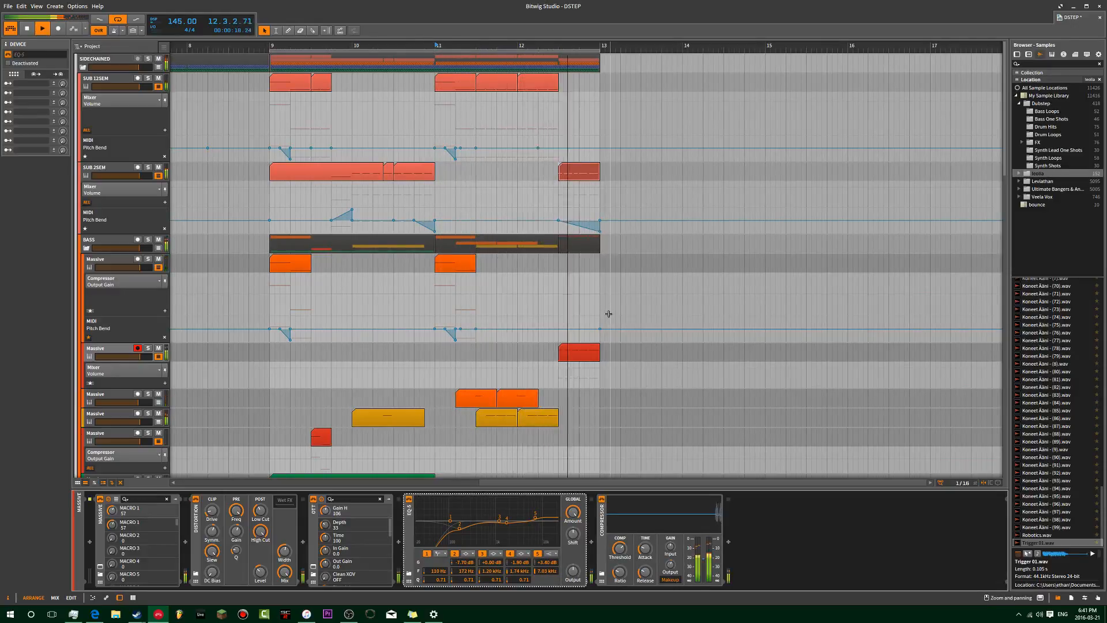
# - Adjust the output gain of the track's compressor and play the loop from bar 9
pyautogui.moveTo(673, 566); pyautogui.dragTo(675, 563)
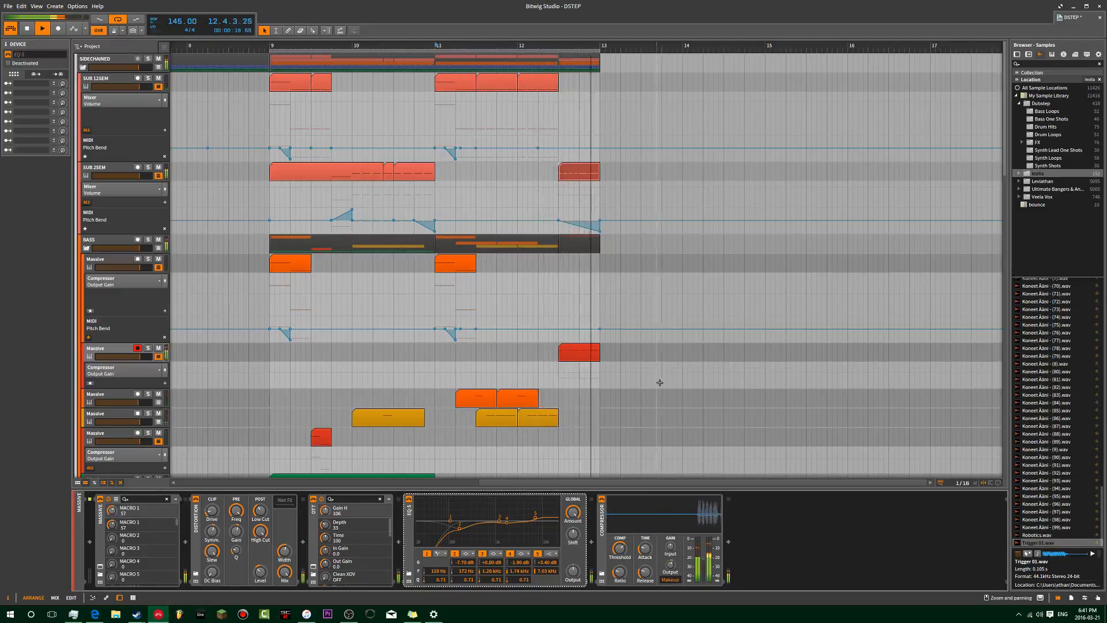
pyautogui.click(271, 47)
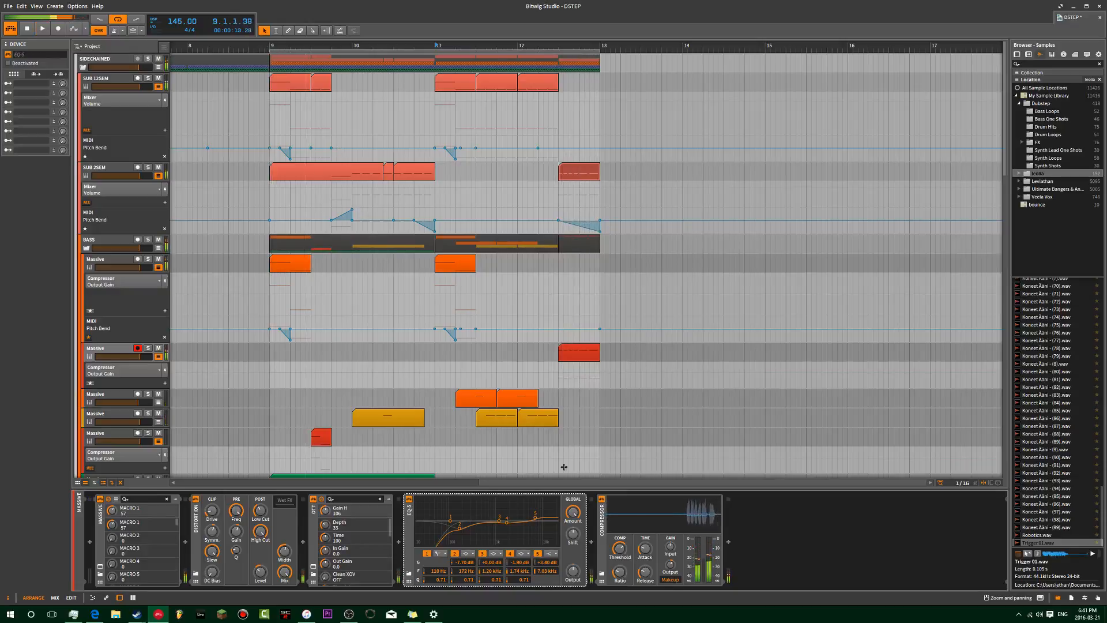
pyautogui.press('space')
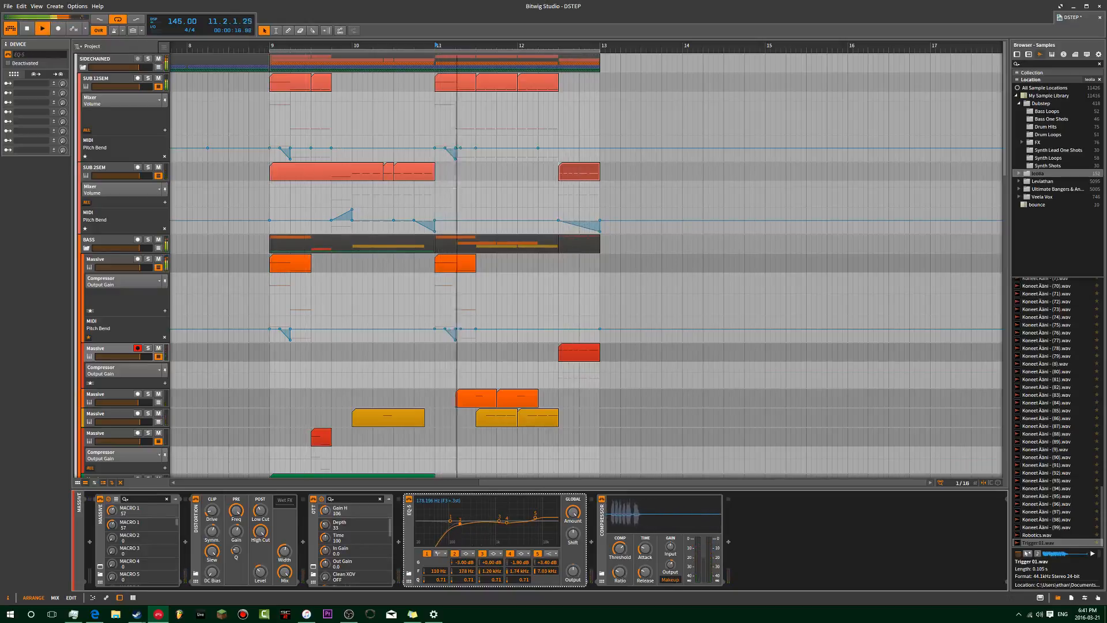
# - Move EQ-5 band 2 to about 89 Hz and band 3 to about 411 Hz with a Q of 0.79, replaying the loop
pyautogui.moveTo(461, 526)
pyautogui.mouseDown()
pyautogui.moveTo(445, 529)
pyautogui.moveTo(494, 524)
pyautogui.moveTo(478, 517)
pyautogui.mouseUp()
pyautogui.press('space')
pyautogui.press('space')
pyautogui.scroll(2, 477, 521)
pyautogui.press('space')
pyautogui.press('space')
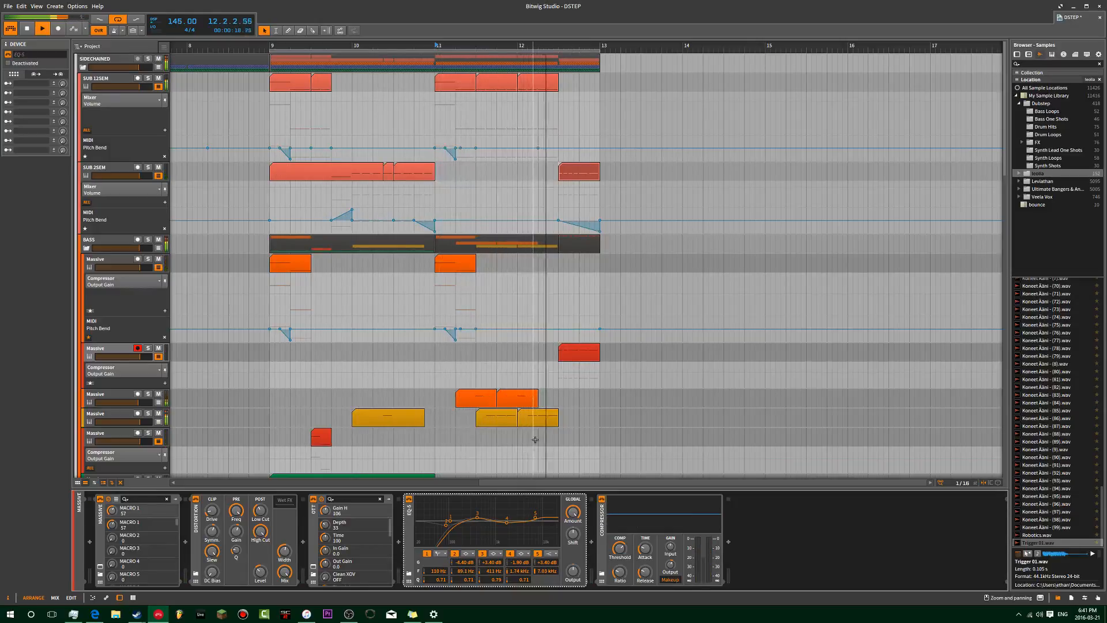
# - Enter a new compressor output gain and shift EQ-5 band 5 to about 7.62 kHz on the same Massive track
pyautogui.doubleClick(669, 563)
pyautogui.press('Return')
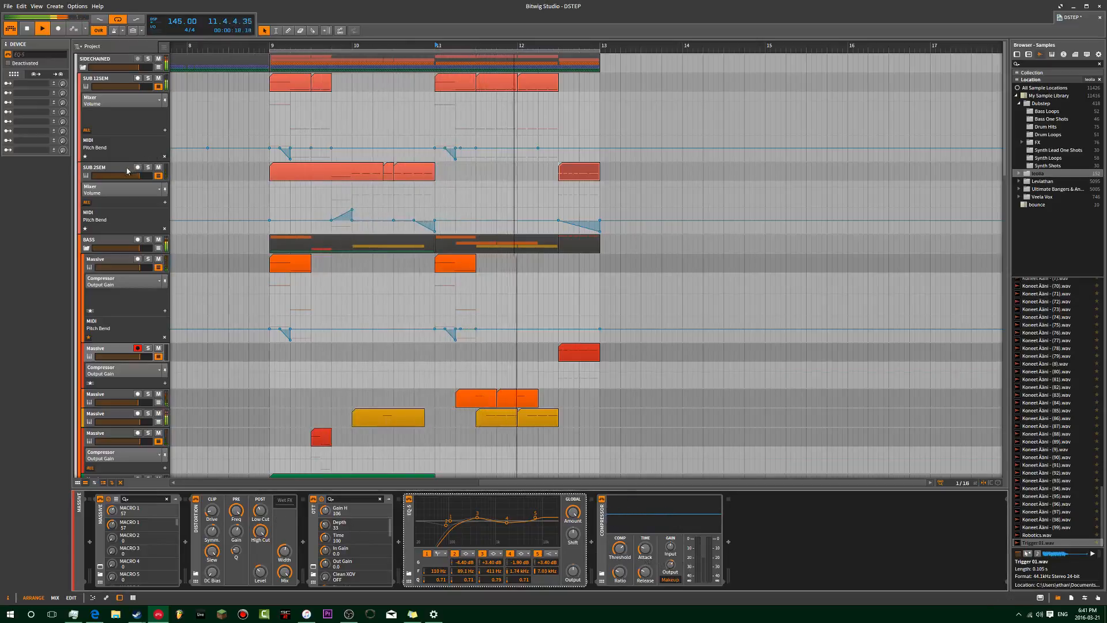
pyautogui.click(110, 353)
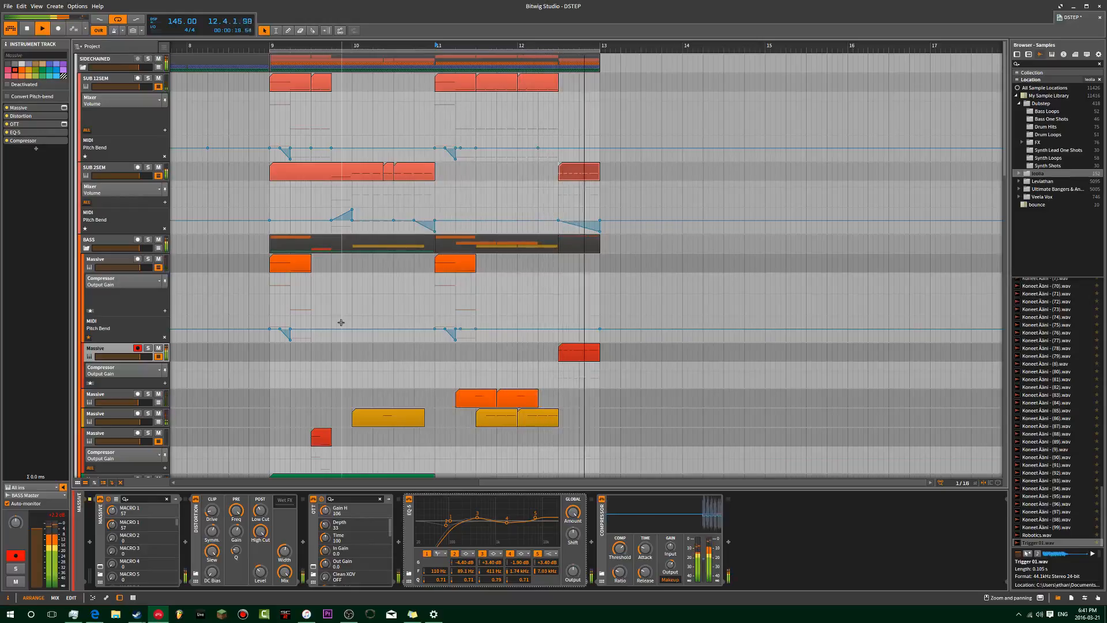
pyautogui.moveTo(536, 517); pyautogui.dragTo(531, 518)
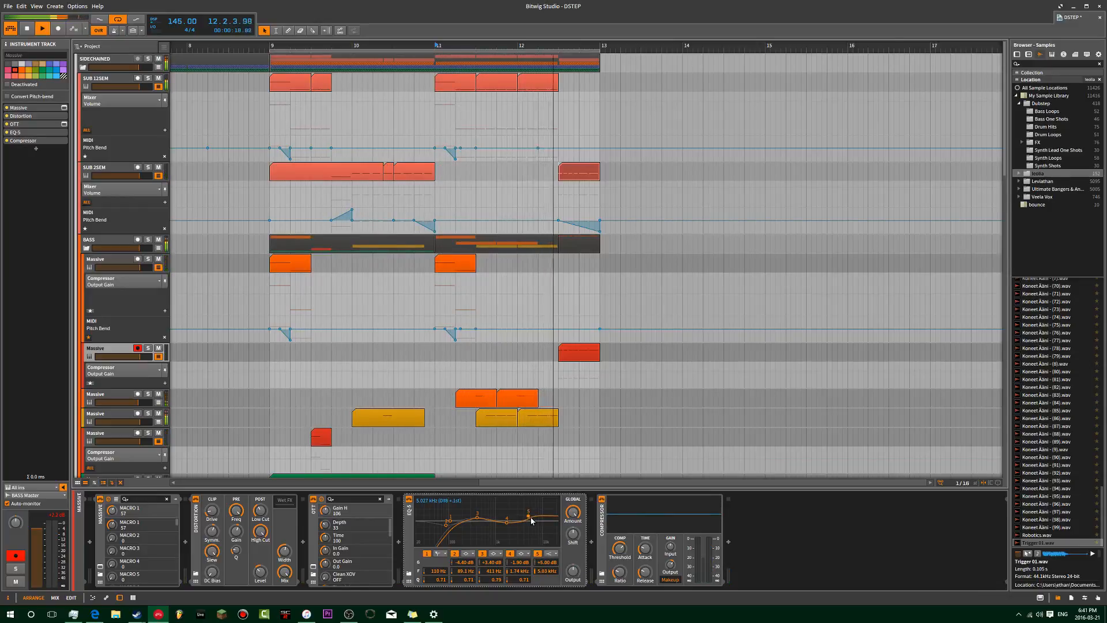
pyautogui.moveTo(530, 517); pyautogui.dragTo(539, 519)
# - Delete the OTT and Distortion devices from this Massive track and play the section
pyautogui.click(311, 524)
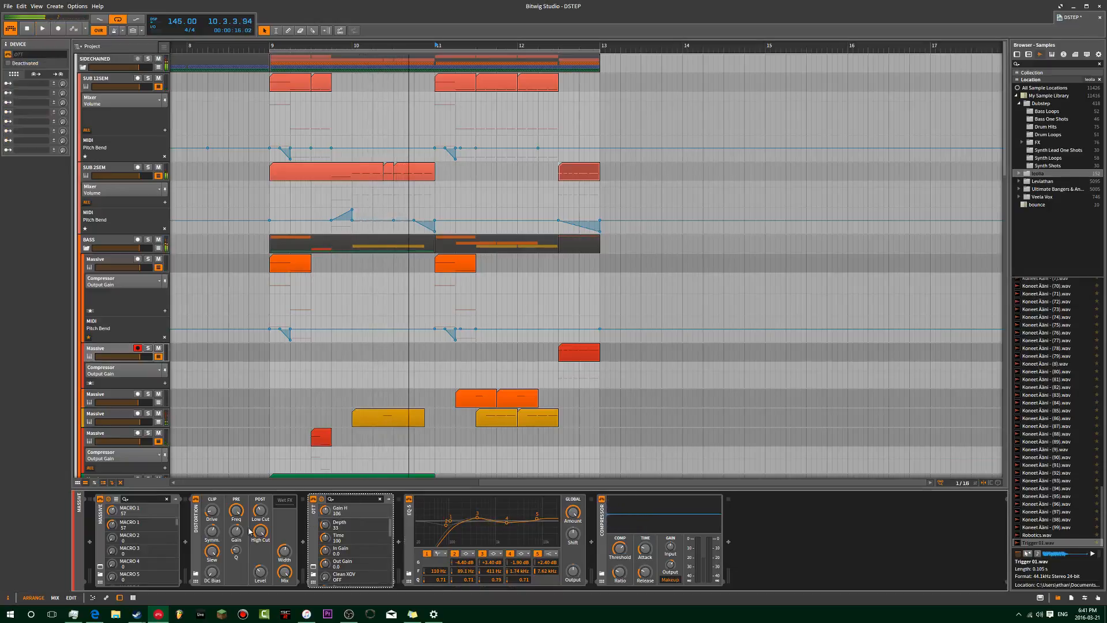
pyautogui.keyDown('ctrl'); pyautogui.click(195, 531); pyautogui.keyUp('ctrl')
pyautogui.press('Delete')
pyautogui.press('space')
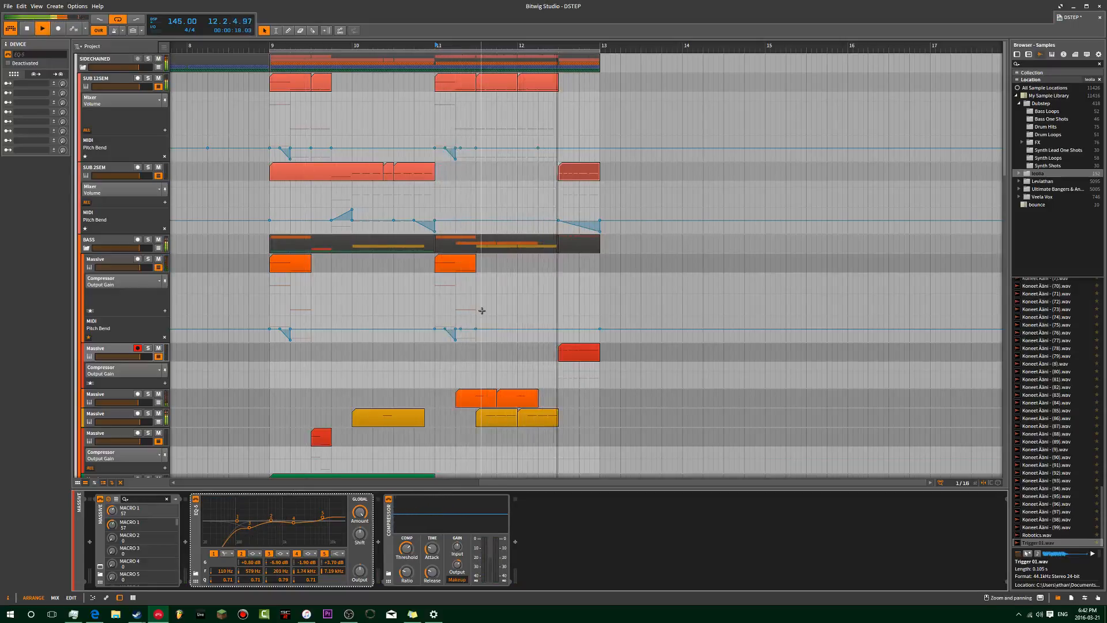
# - Play from 12.3 and move EQ-5 band 4 to about 2.09 kHz and band 5 to about 4.64 kHz
pyautogui.click(561, 110)
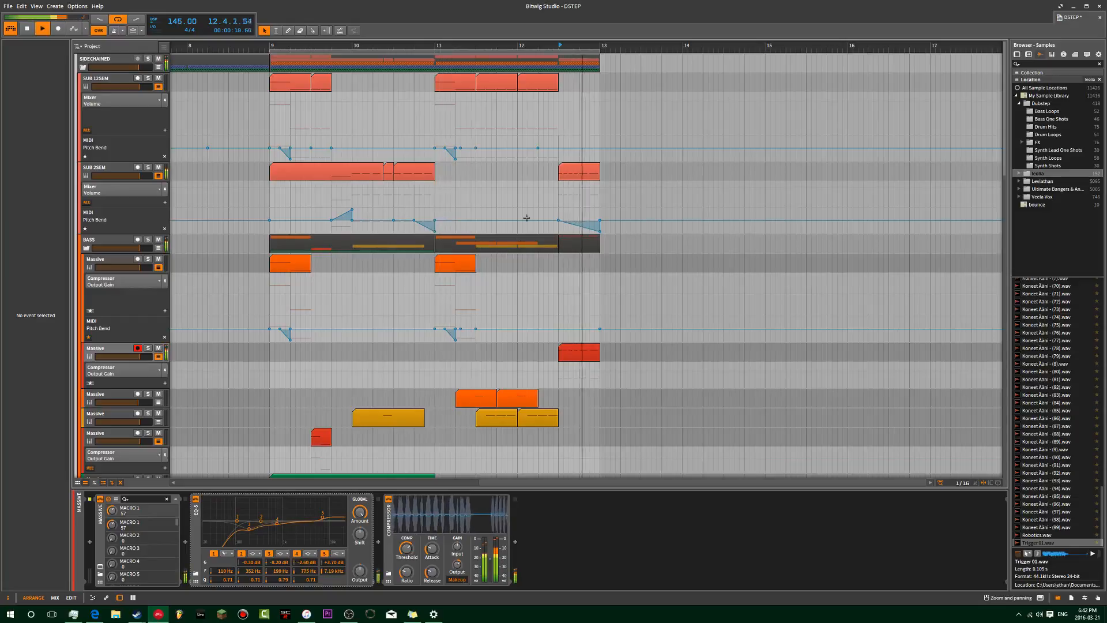
pyautogui.press('space')
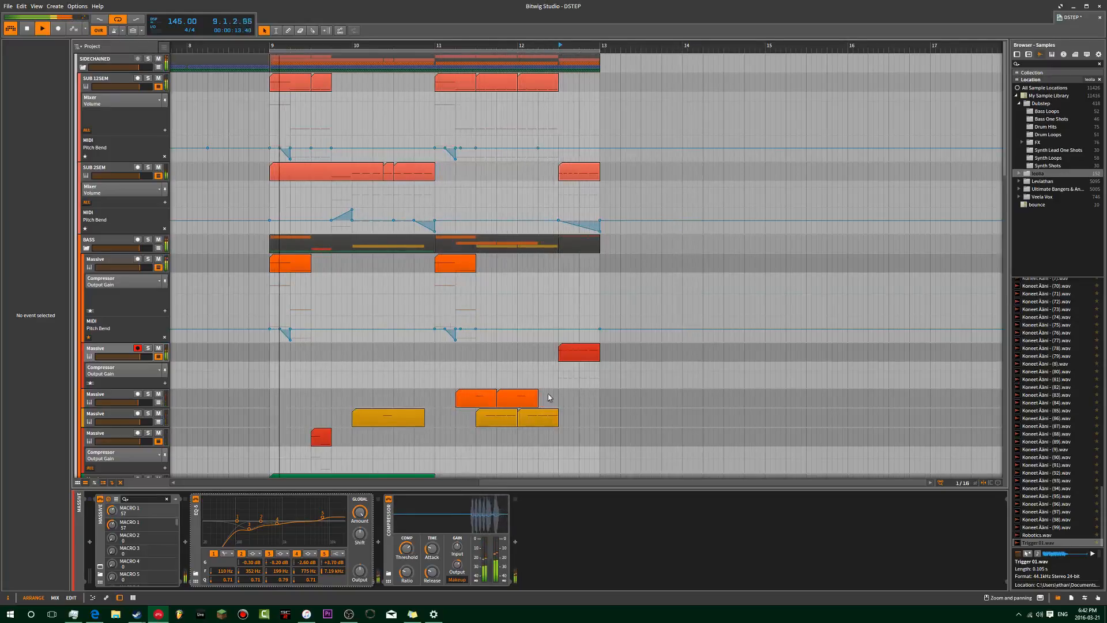
pyautogui.moveTo(276, 523); pyautogui.dragTo(294, 519)
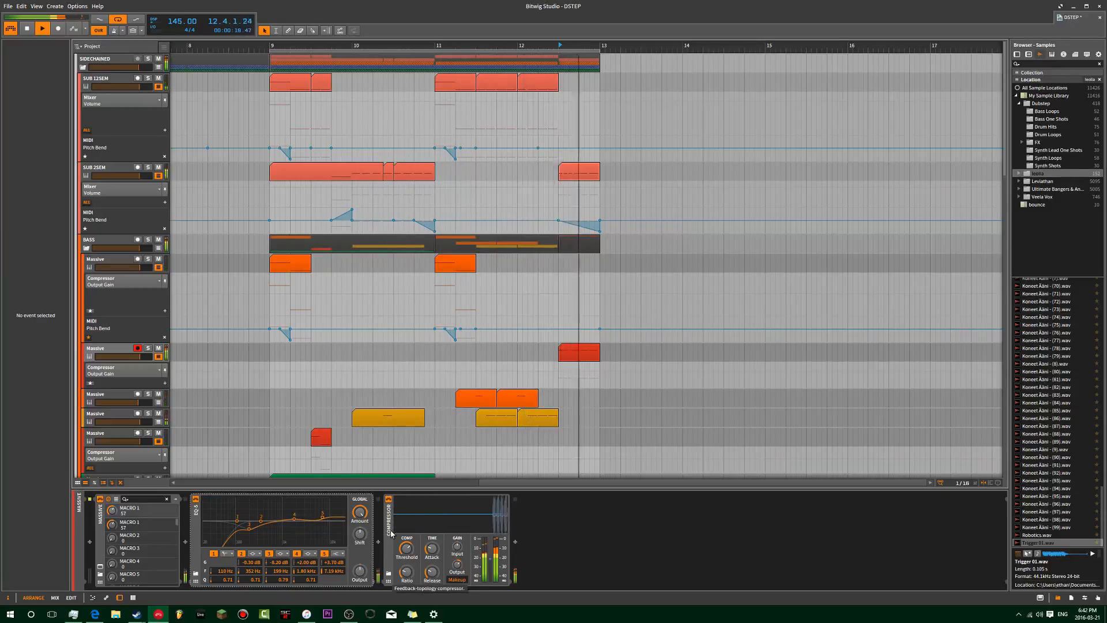
pyautogui.moveTo(320, 522); pyautogui.dragTo(298, 522)
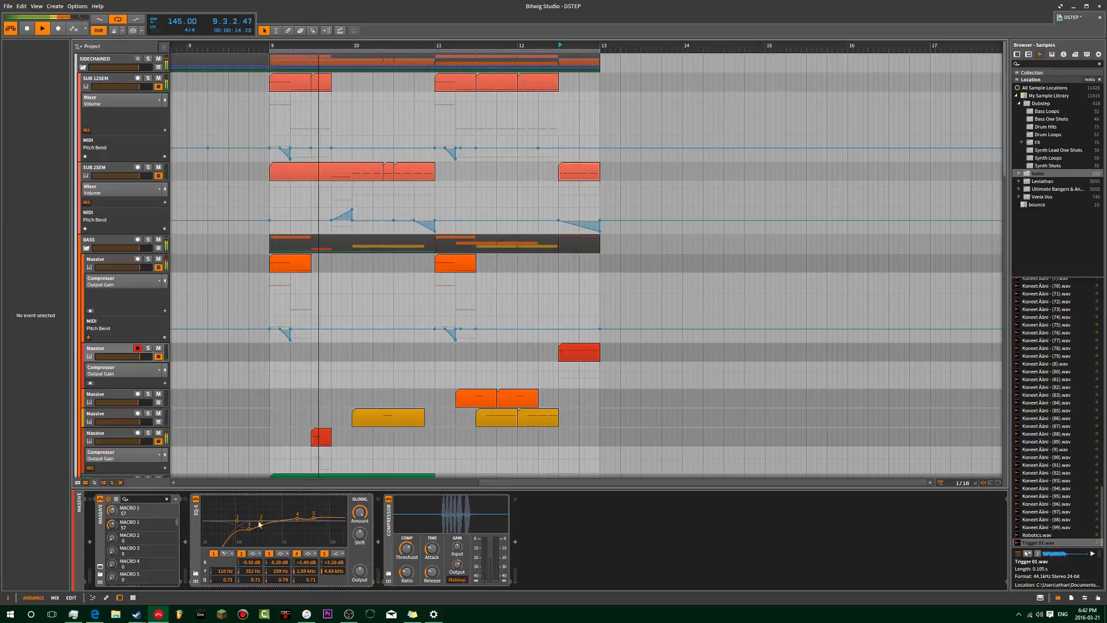
# - Insert a Distortion device between Massive and EQ-5 and play the section from 12.3
pyautogui.click(186, 542)
pyautogui.write('dist')
pyautogui.doubleClick(593, 252)
pyautogui.press('space')
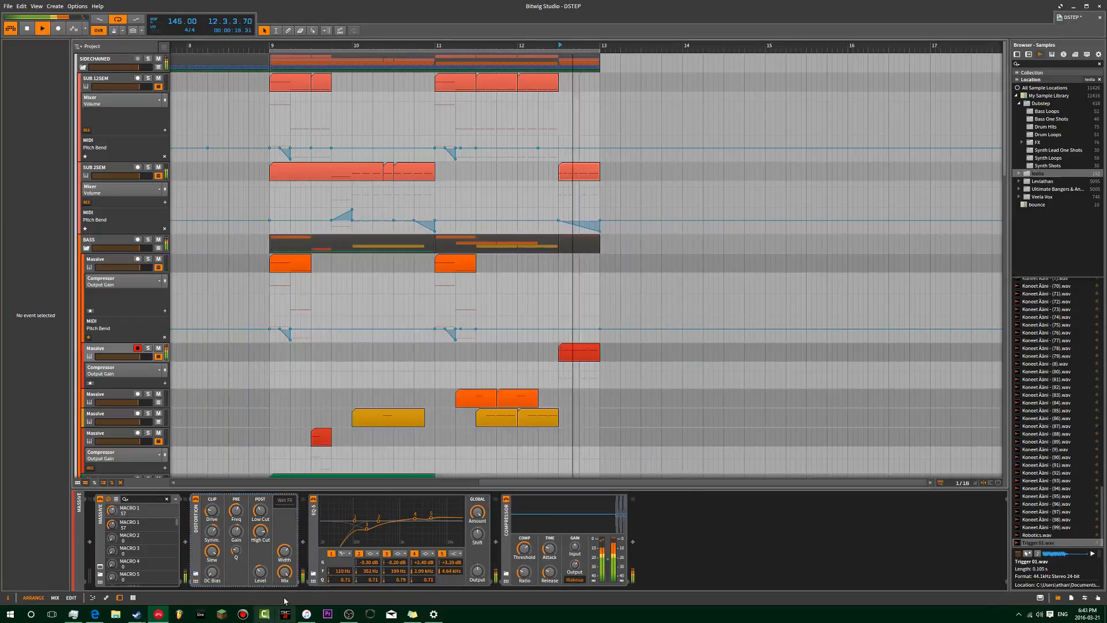
# - Adjust the new Distortion's high cut, drive and pre-EQ frequency while replaying from 12.3
pyautogui.moveTo(261, 531); pyautogui.dragTo(216, 514)
pyautogui.press('space')
pyautogui.press('space')
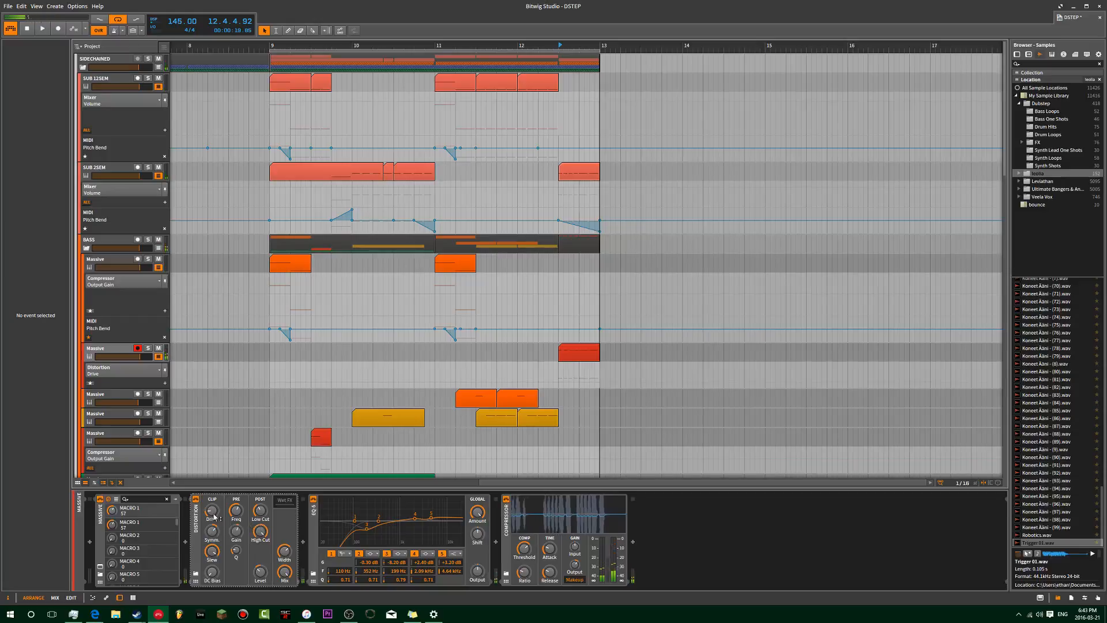
pyautogui.click(236, 511)
pyautogui.press('space')
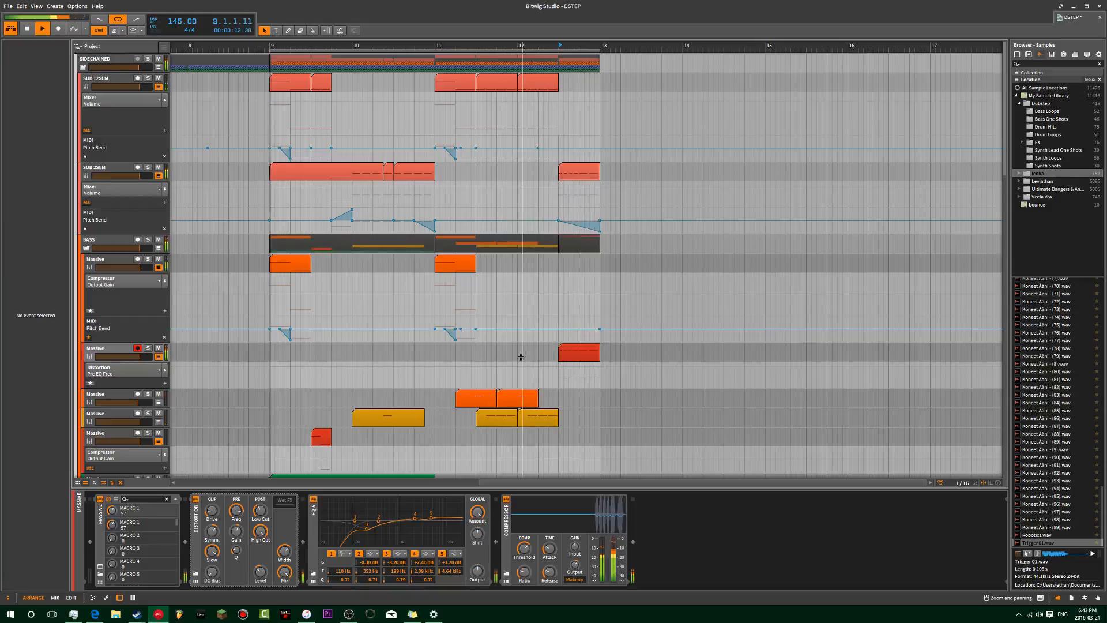
# - Adjust the compressor's output gain and set the Distortion's symmetry to about 13 %, replaying the section
pyautogui.click(576, 571)
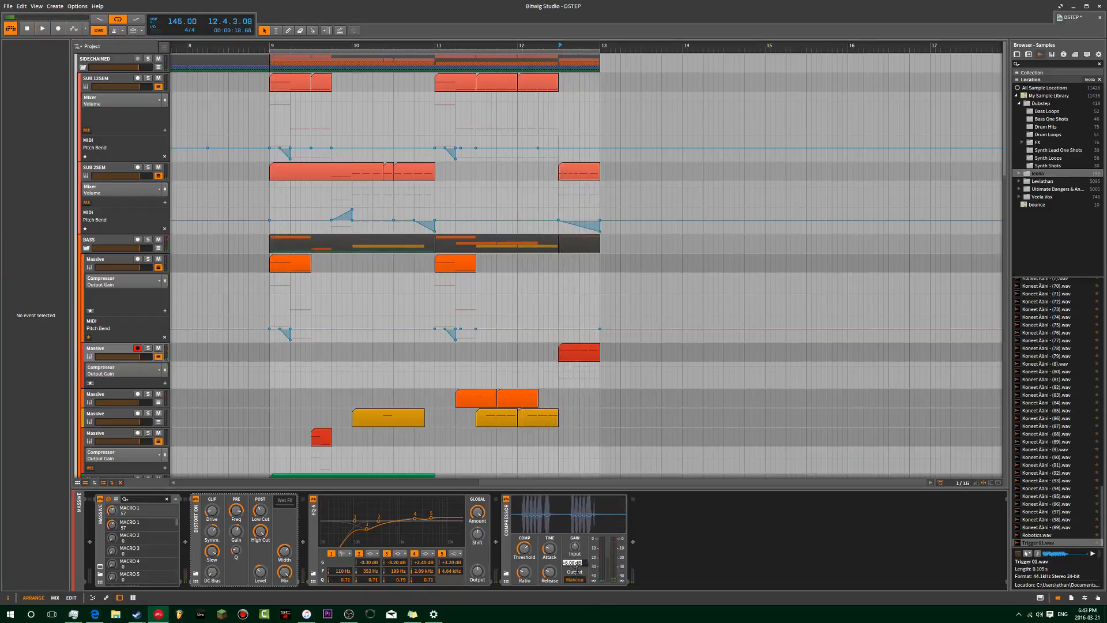
pyautogui.press('space')
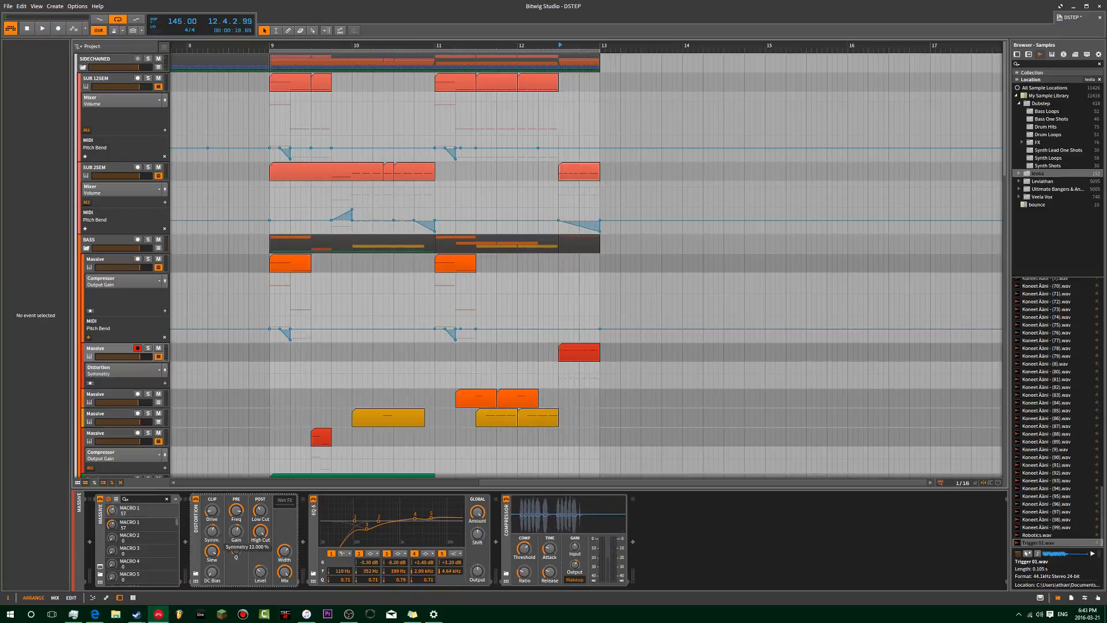
pyautogui.press('space')
pyautogui.press('space')
pyautogui.press('space')
# - Raise the Distortion's drive to about 11 dB and replay the section from 12.3 repeatedly to compare
pyautogui.moveTo(214, 514)
pyautogui.mouseDown()
pyautogui.moveTo(214, 497)
pyautogui.moveTo(214, 508)
pyautogui.mouseUp()
pyautogui.press('space')
pyautogui.press('space')
pyautogui.press('space')
pyautogui.press('space')
pyautogui.press('space')
pyautogui.press('space')
pyautogui.press('space')
pyautogui.press('space')
pyautogui.press('space')
pyautogui.press('space')
pyautogui.press('space')
pyautogui.press('space')
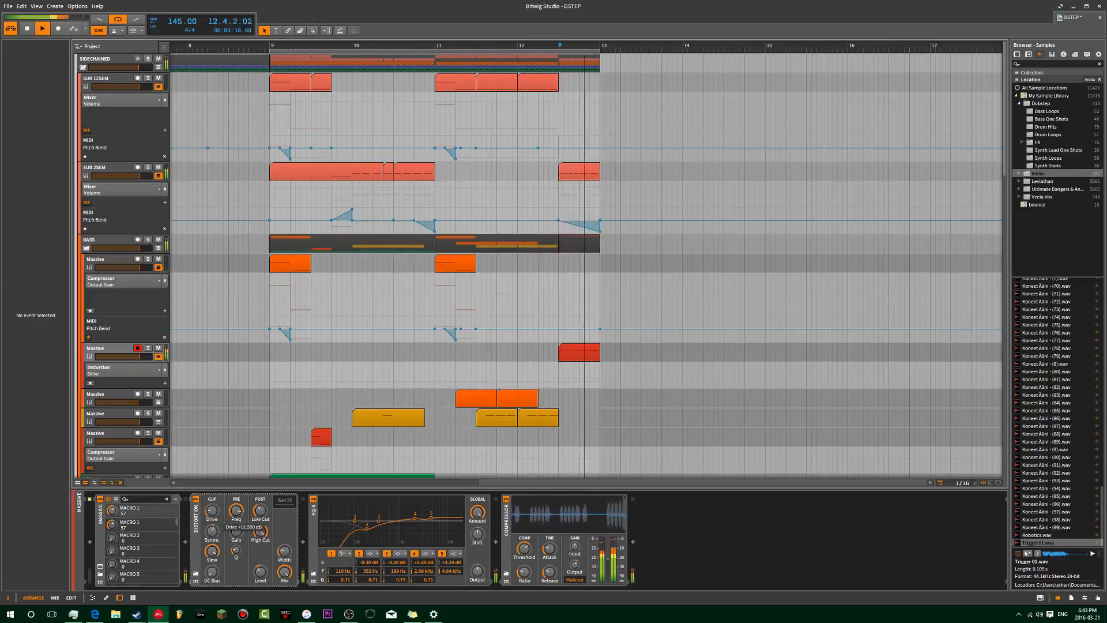
pyautogui.press('space')
pyautogui.press('space')
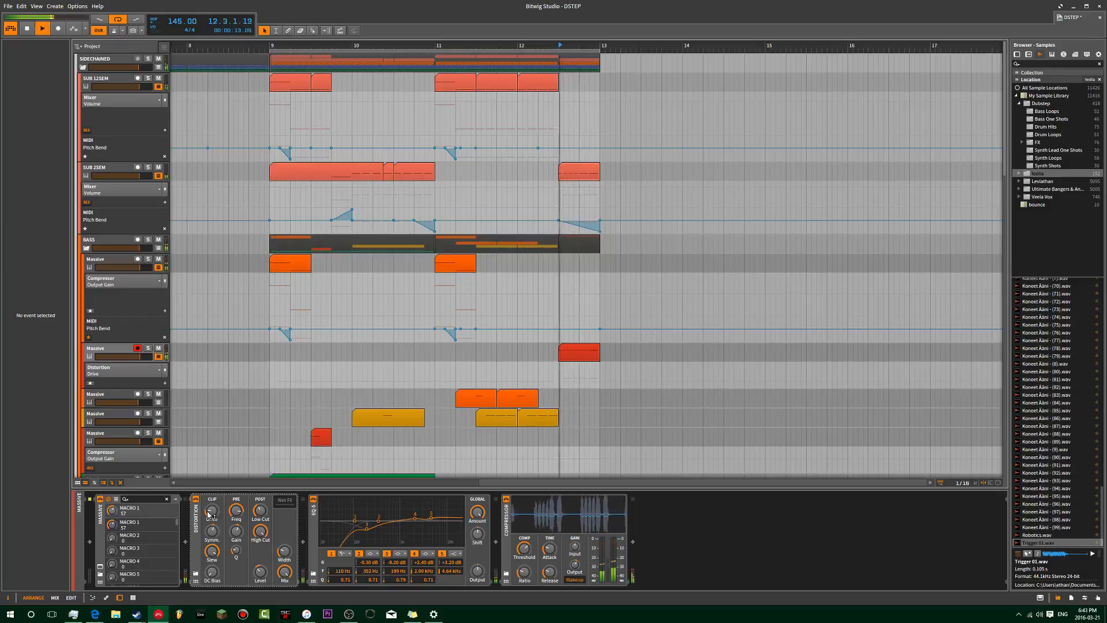
# - Adjust the Distortion's stereo width and play the loop from bar 12
pyautogui.press('space')
pyautogui.press('space')
pyautogui.press('space')
pyautogui.press('space')
pyautogui.press('space')
pyautogui.moveTo(522, 46); pyautogui.dragTo(520, 45)
pyautogui.doubleClick(517, 46)
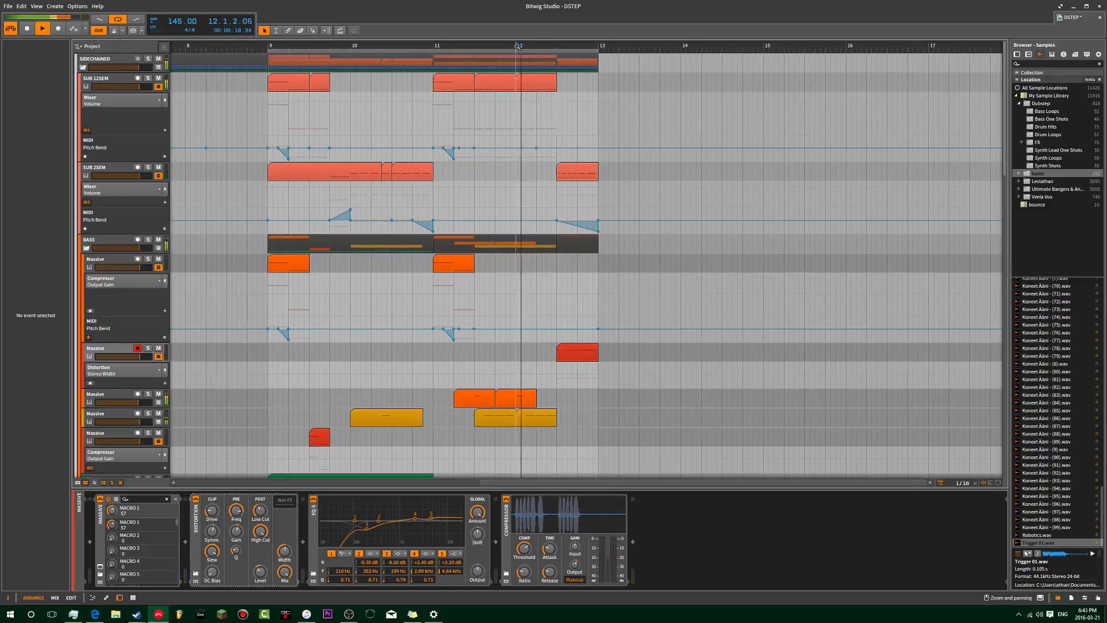
pyautogui.press('space')
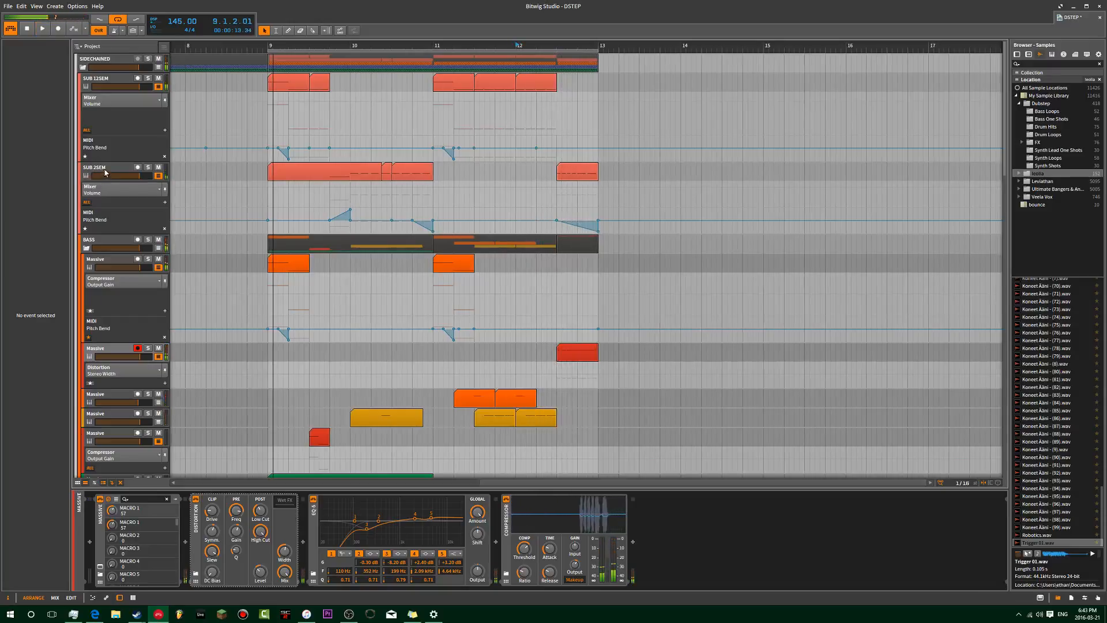
# - Open this track's Massive synth and adjust the unison pan-position spread in its voicing settings while playing
pyautogui.click(104, 171)
pyautogui.click(110, 353)
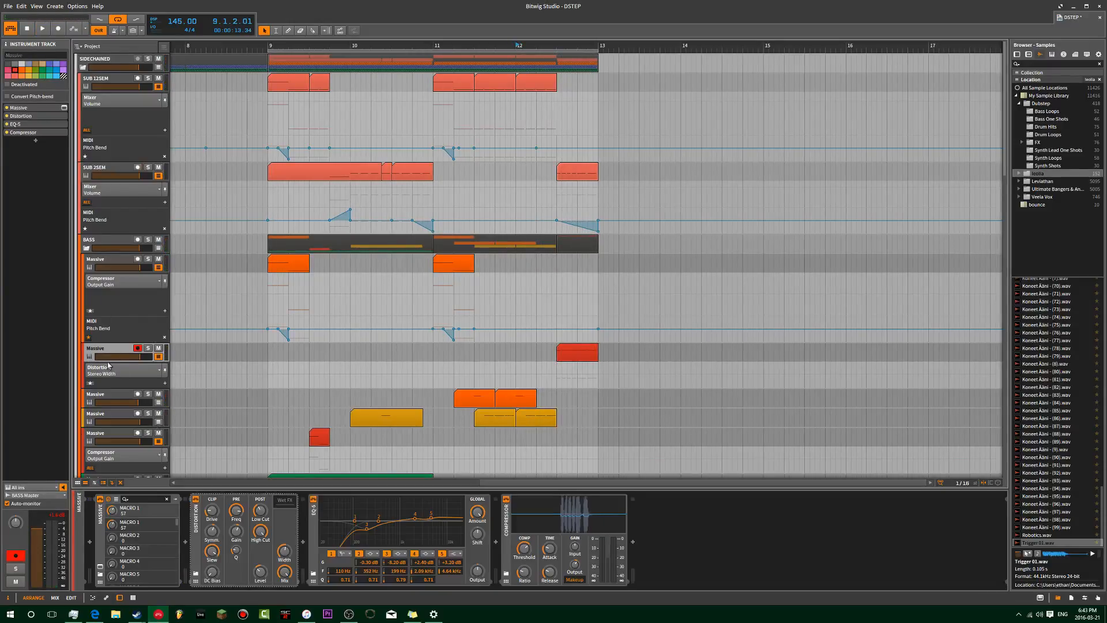
pyautogui.click(64, 107)
pyautogui.press('space')
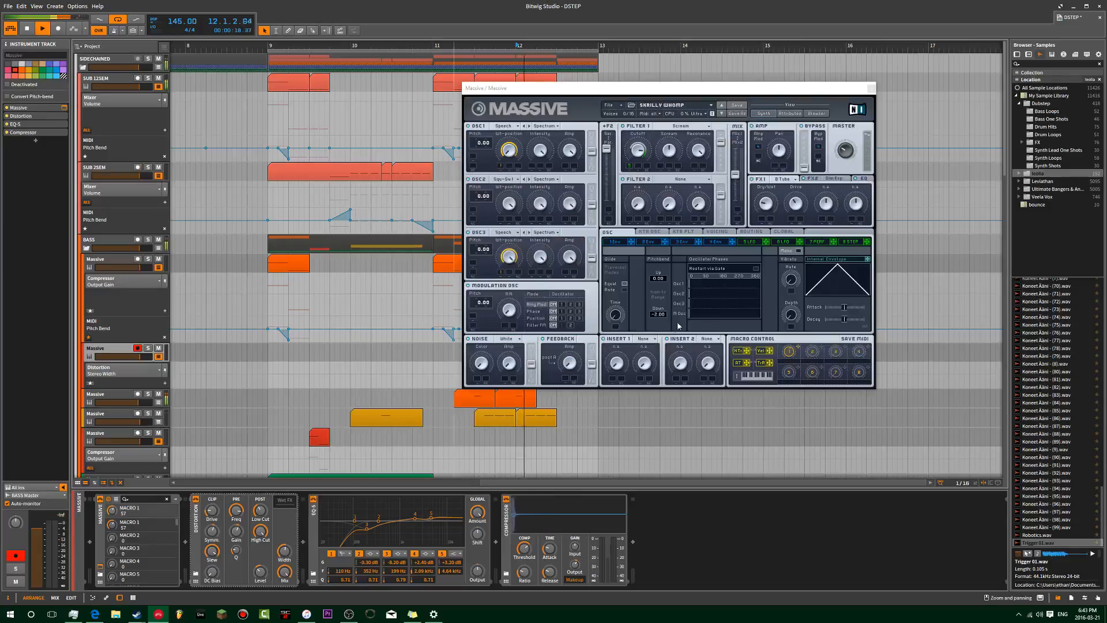
pyautogui.click(715, 232)
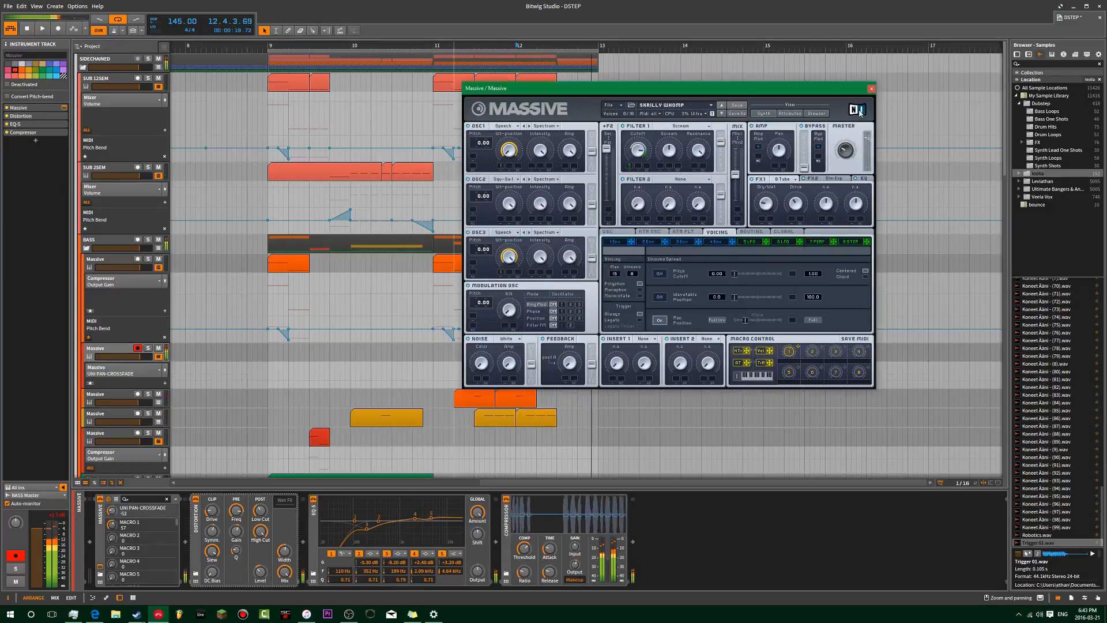
# - Reopen the Massive synth of the end-of-bar-12 bass track and bring the unison pan-position crossfade to about -18 while playing
pyautogui.click(871, 88)
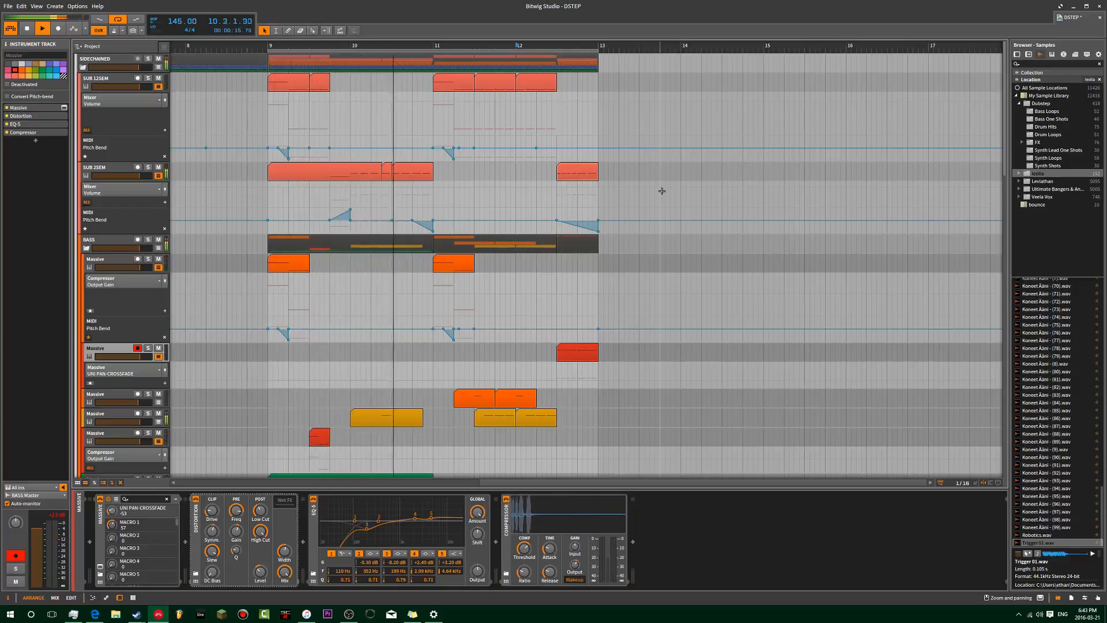
pyautogui.click(594, 177)
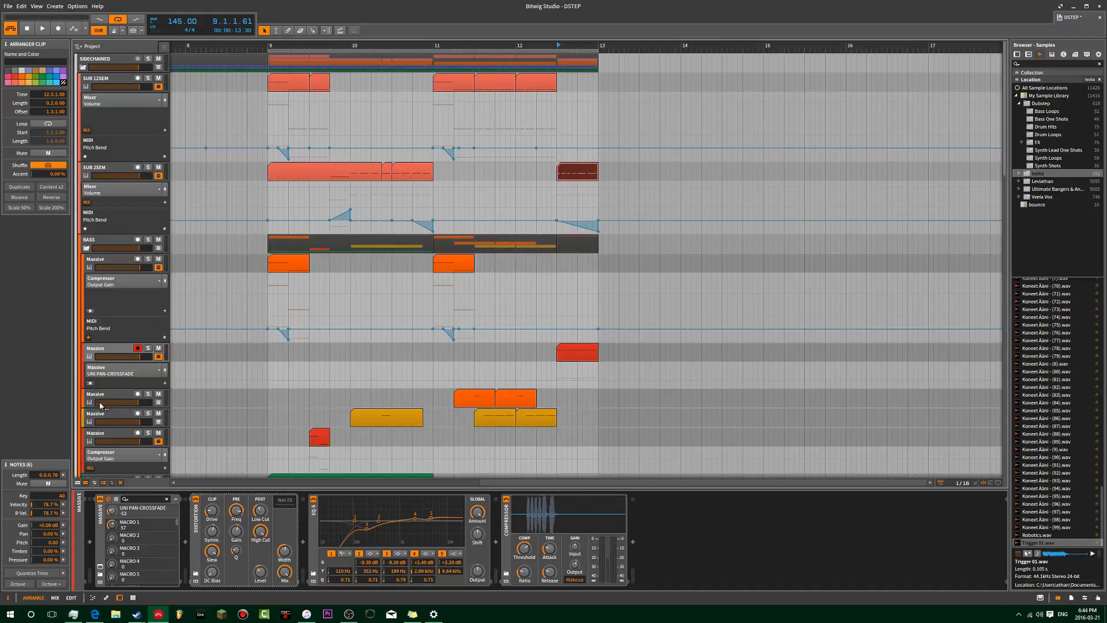
pyautogui.click(109, 351)
pyautogui.click(65, 108)
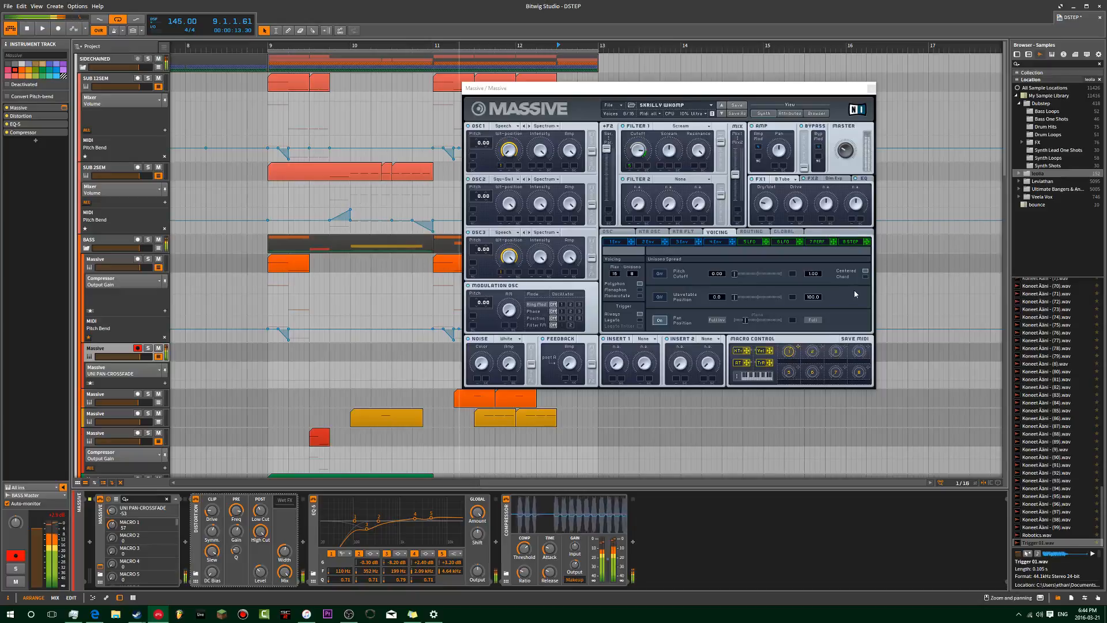
pyautogui.click(747, 322)
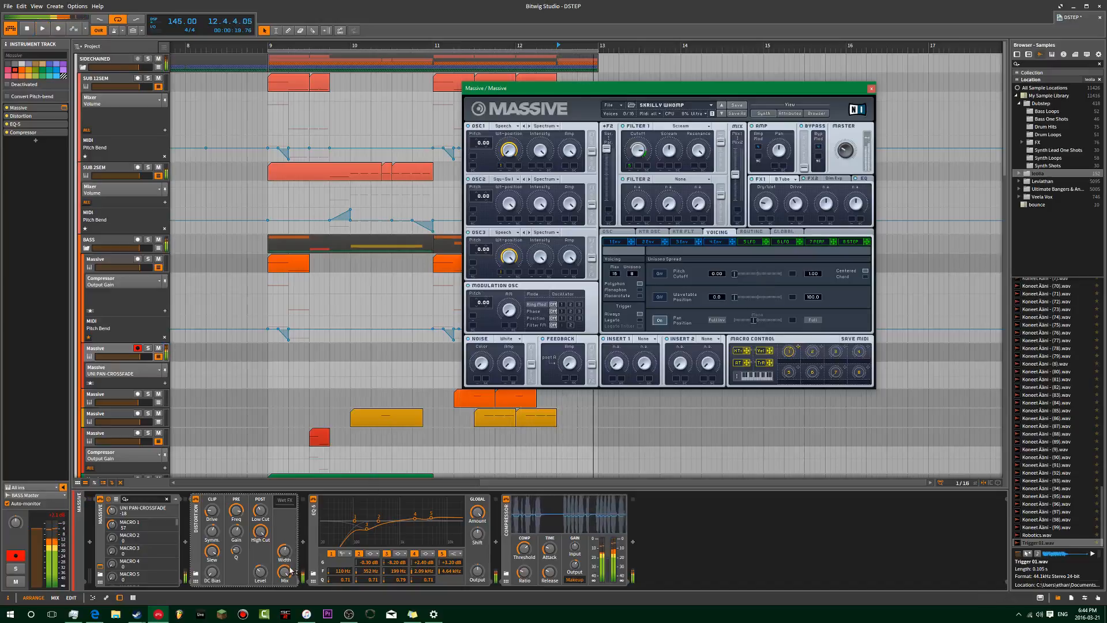
# - Set the Distortion's stereo width to about 70.5 %, replay the section and close the Massive synth window
pyautogui.click(287, 556)
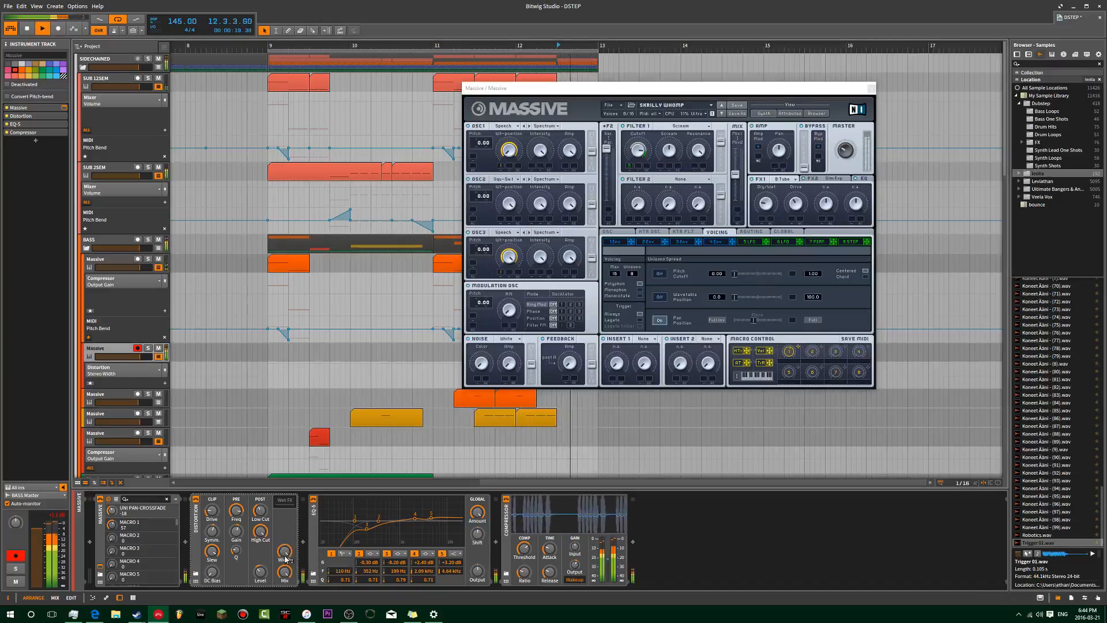
pyautogui.press('space')
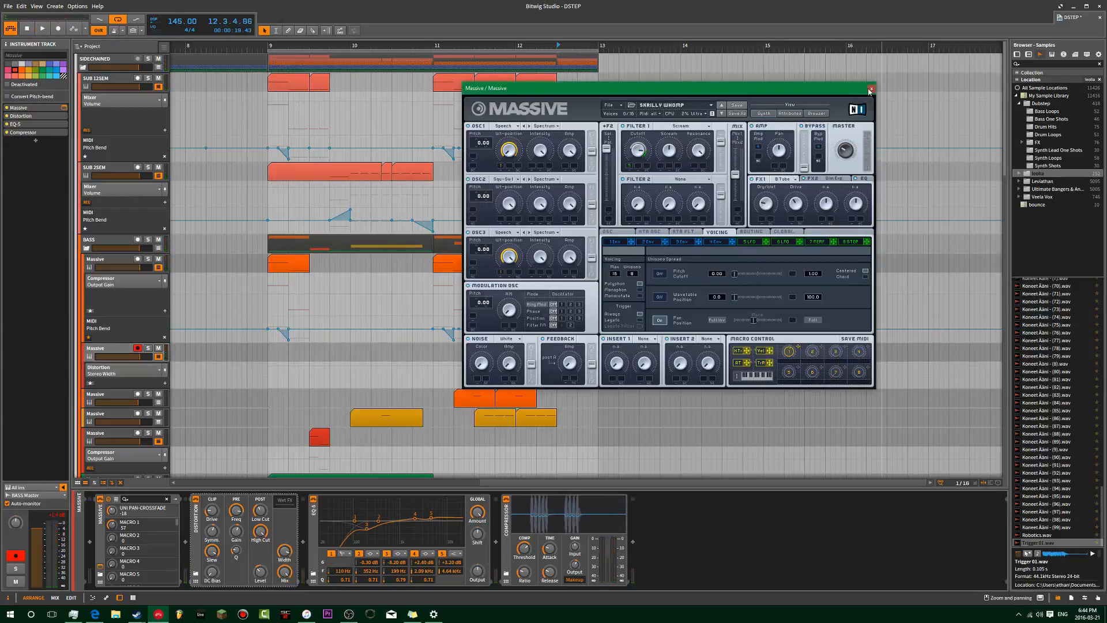
pyautogui.click(870, 89)
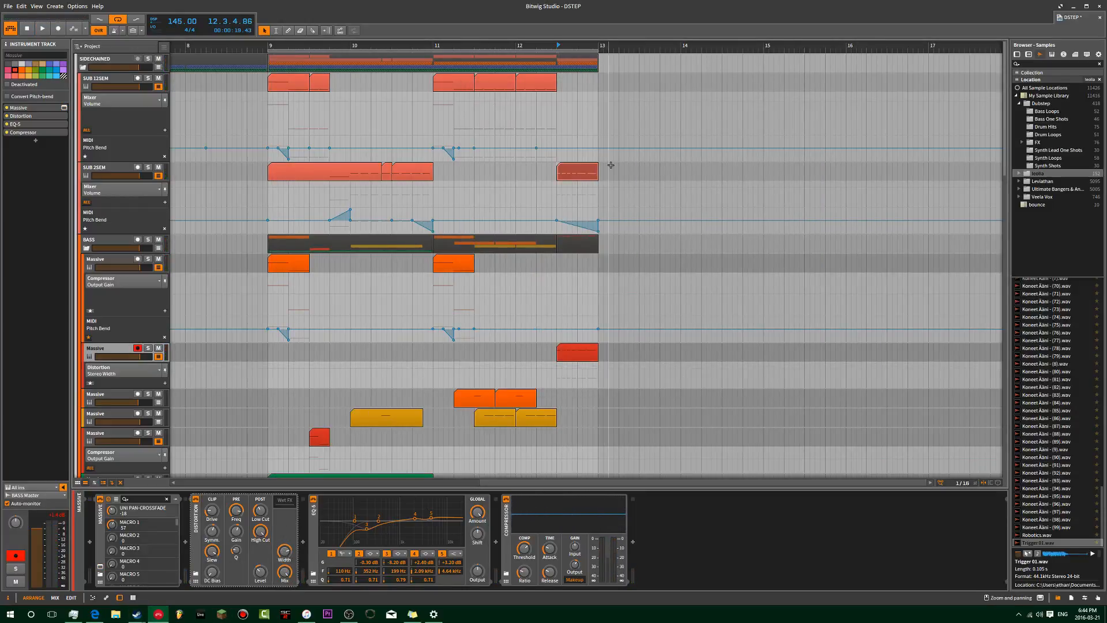
# - Reshape the EQ-5 while looping from bar 11: band 2 about -3.1 dB at 454 Hz, band 4 +1.2 dB at 1.46 kHz, band 5 +1.8 dB at 7.45 kHz
pyautogui.click(438, 44)
pyautogui.press('space')
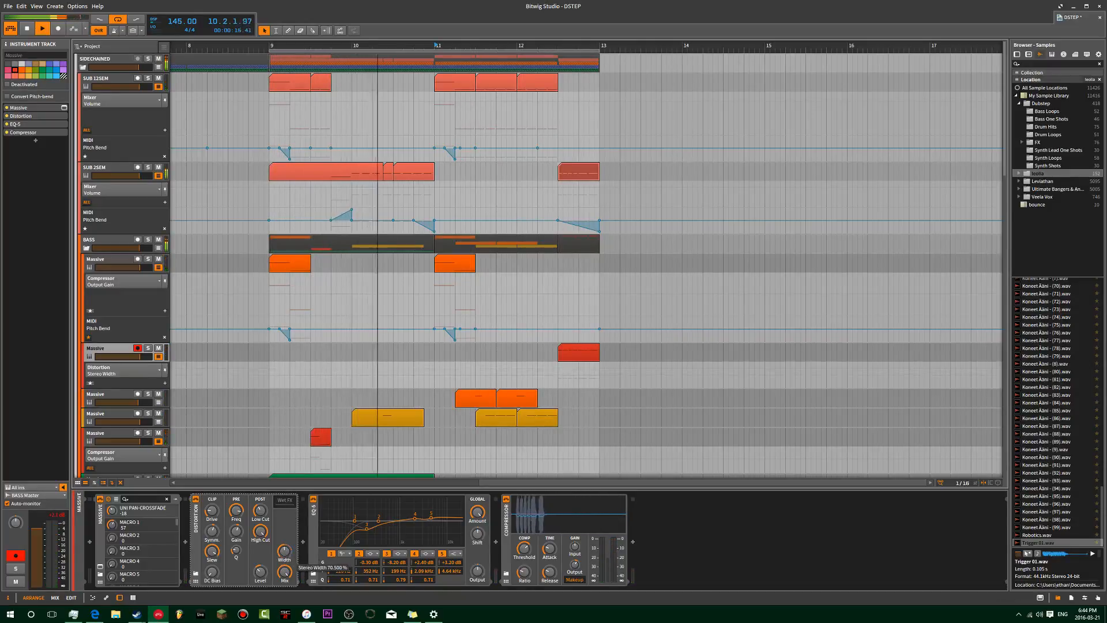
pyautogui.moveTo(367, 528)
pyautogui.mouseDown()
pyautogui.moveTo(355, 529)
pyautogui.moveTo(383, 520)
pyautogui.mouseUp()
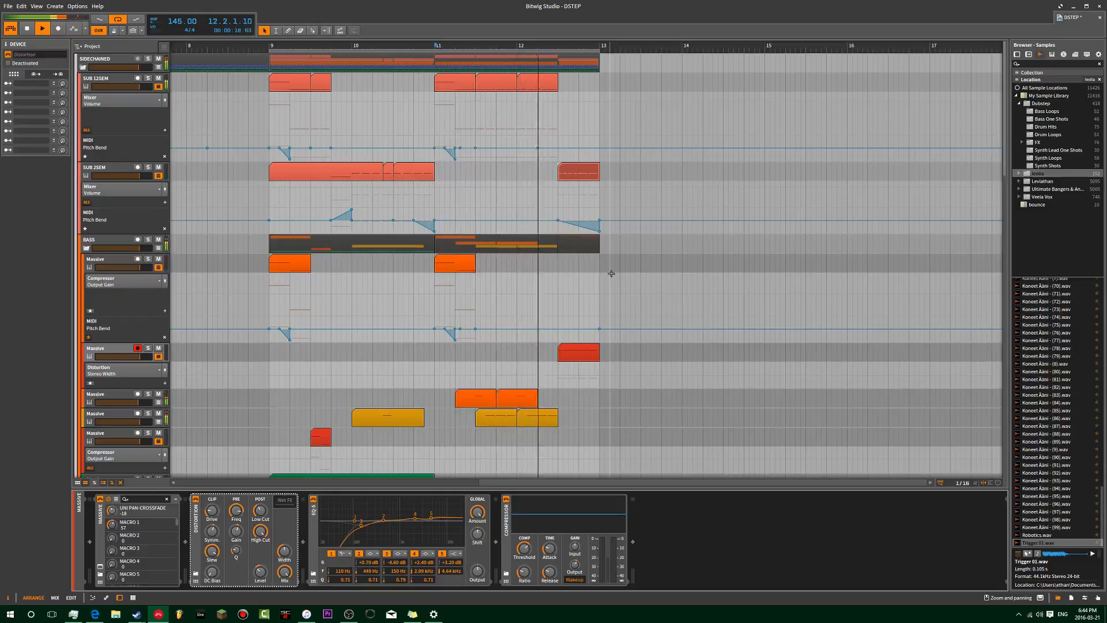
pyautogui.moveTo(415, 518); pyautogui.dragTo(440, 519)
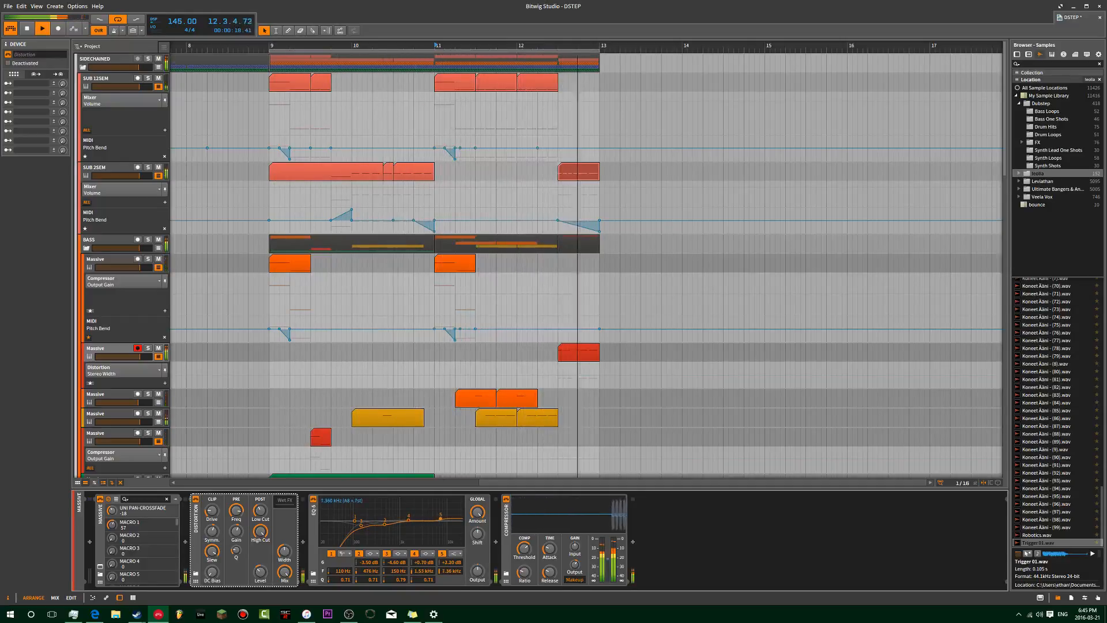
pyautogui.moveTo(440, 518); pyautogui.dragTo(407, 521)
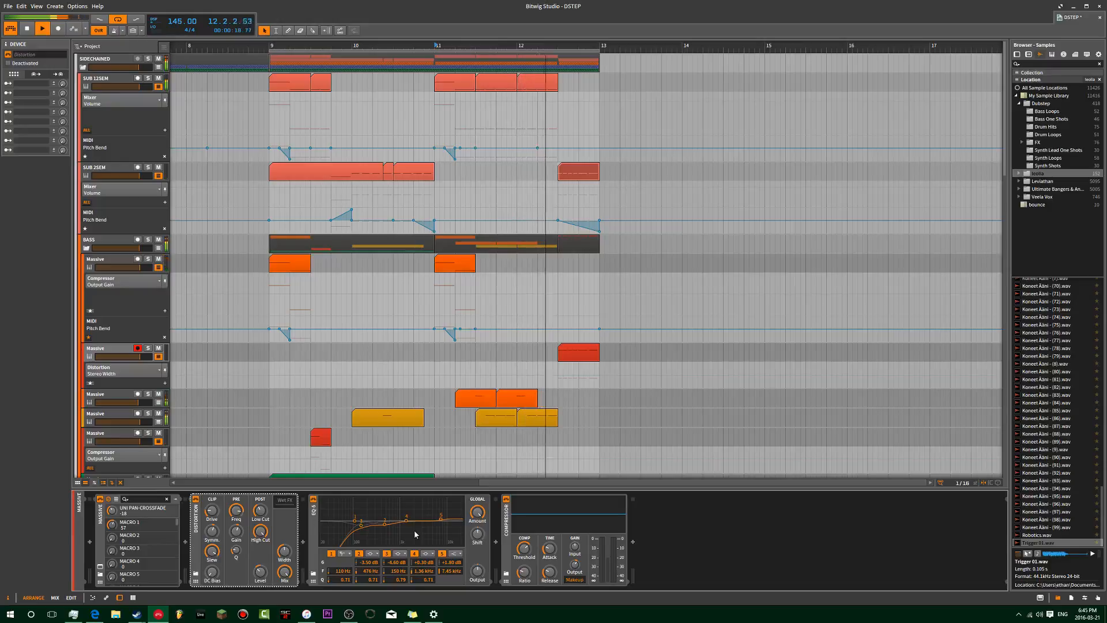
pyautogui.moveTo(407, 520); pyautogui.dragTo(383, 524)
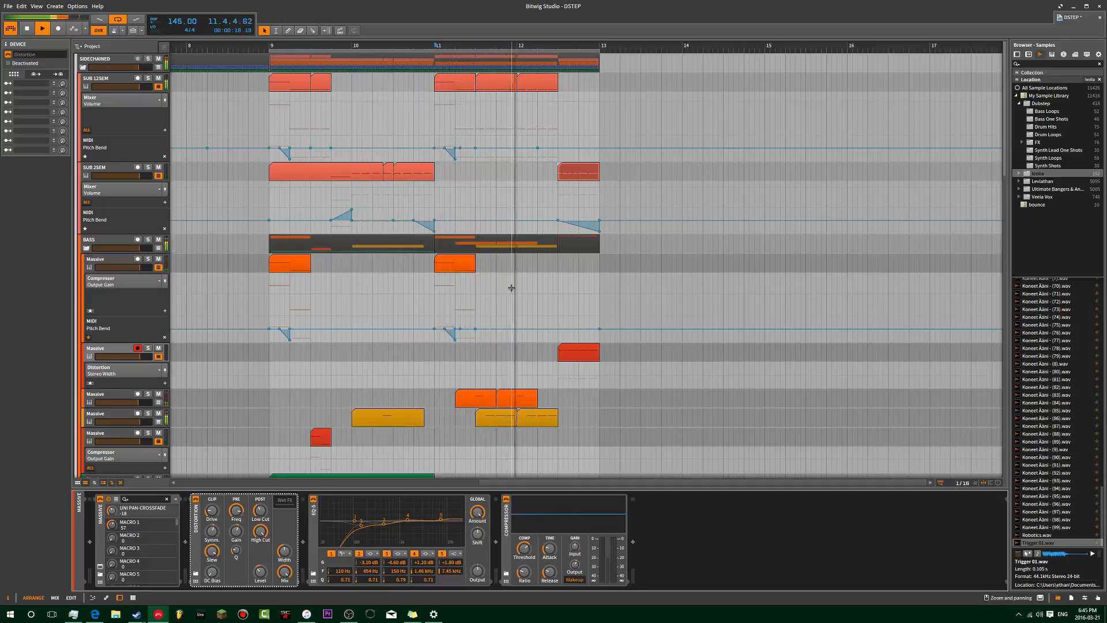
pyautogui.press('space')
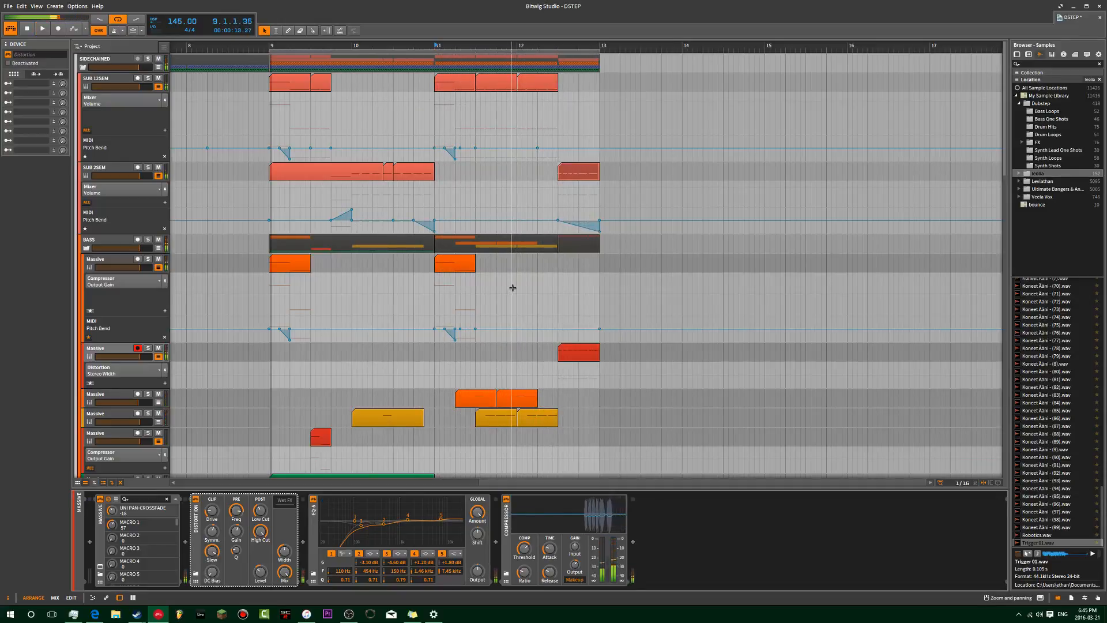
# - Play from 12.3 and switch the compressor off and on again to compare the sound
pyautogui.click(506, 511)
pyautogui.click(315, 517)
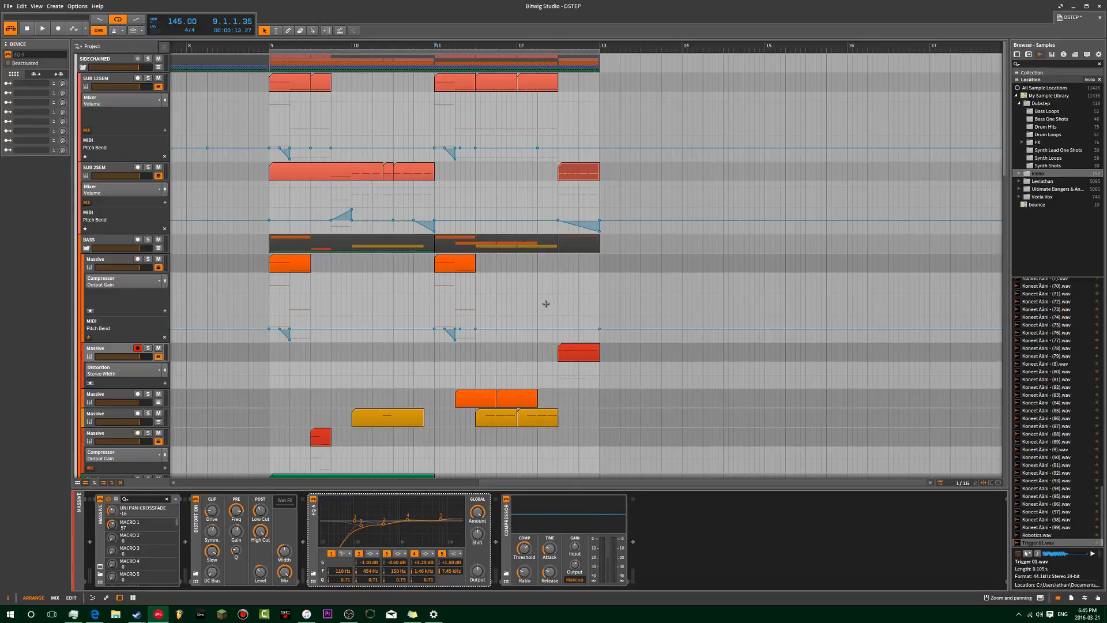
pyautogui.click(557, 266)
pyautogui.press('space')
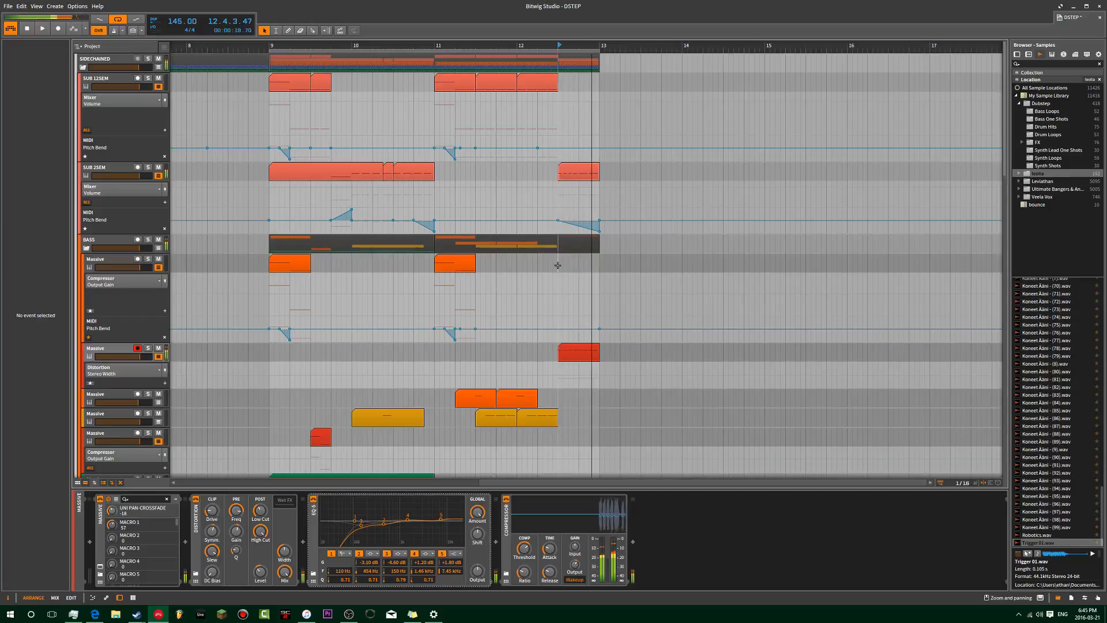
pyautogui.click(507, 499)
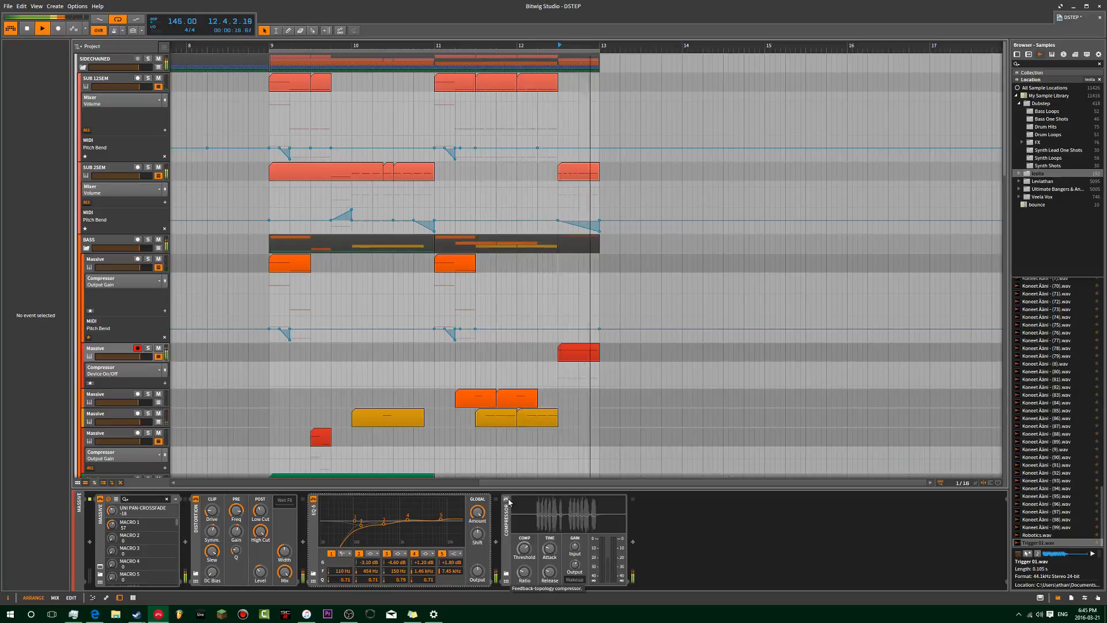
pyautogui.click(506, 499)
# - Adjust the compressor's output gain and replay the section from 12.3
pyautogui.press('space')
pyautogui.press('space')
pyautogui.click(575, 565)
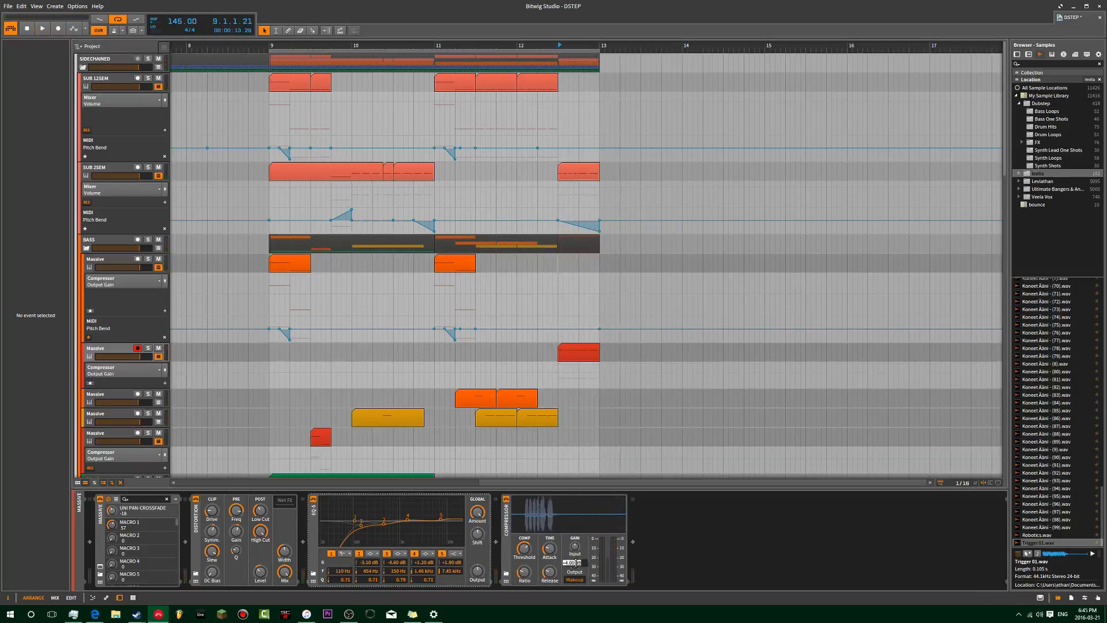
pyautogui.press('space')
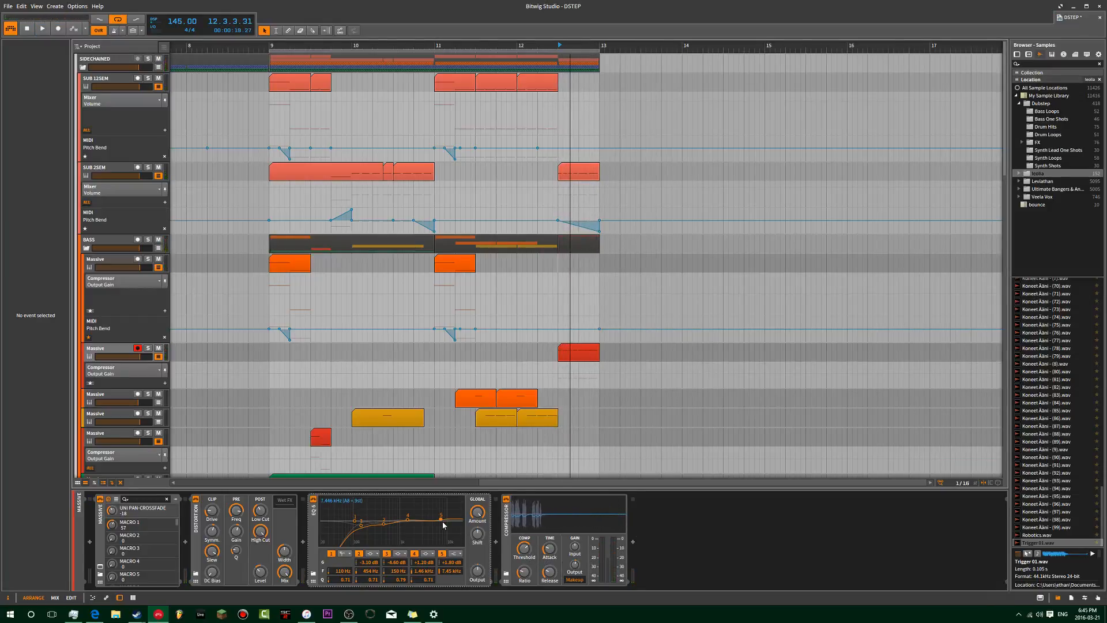
# - Check the filter type of the EQ-5's fifth band and play the whole section from bar 9
pyautogui.click(455, 554)
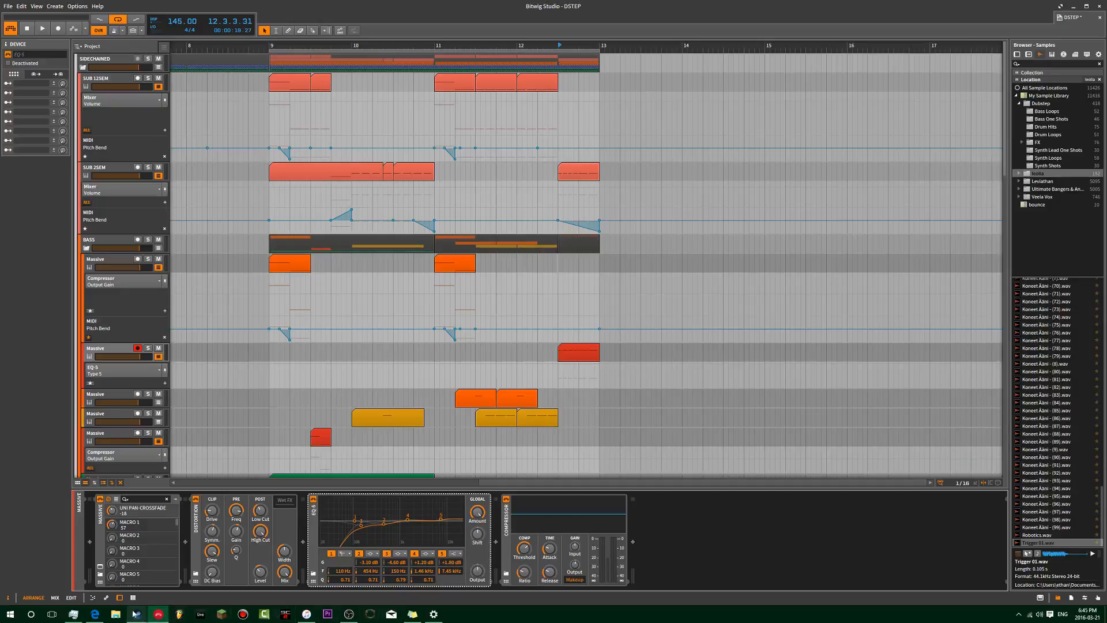
pyautogui.moveTo(93, 615)
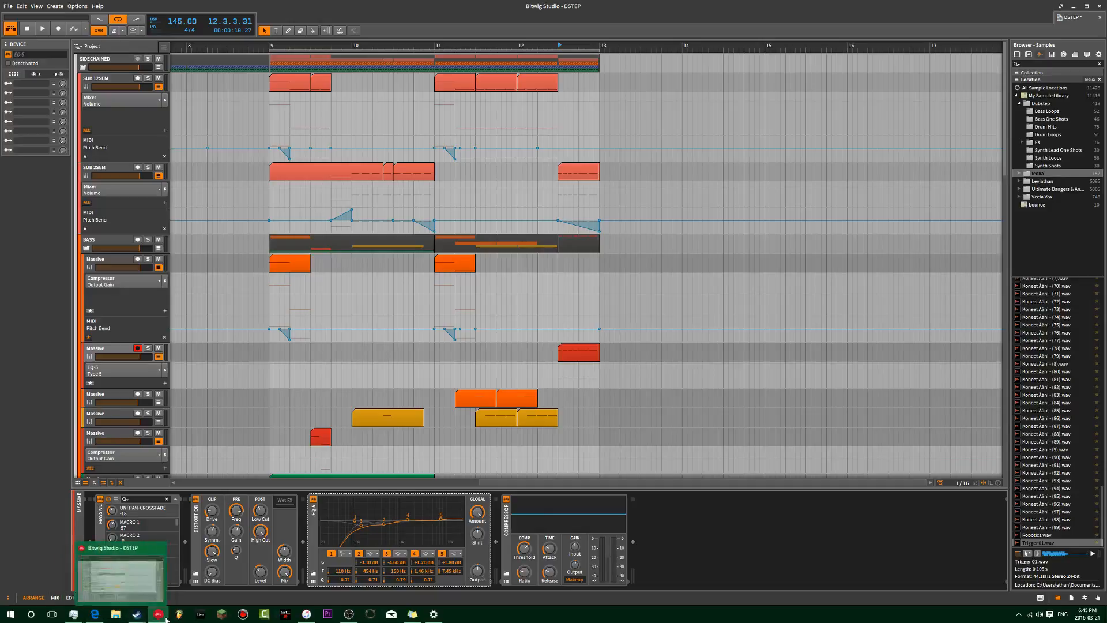
pyautogui.press('space')
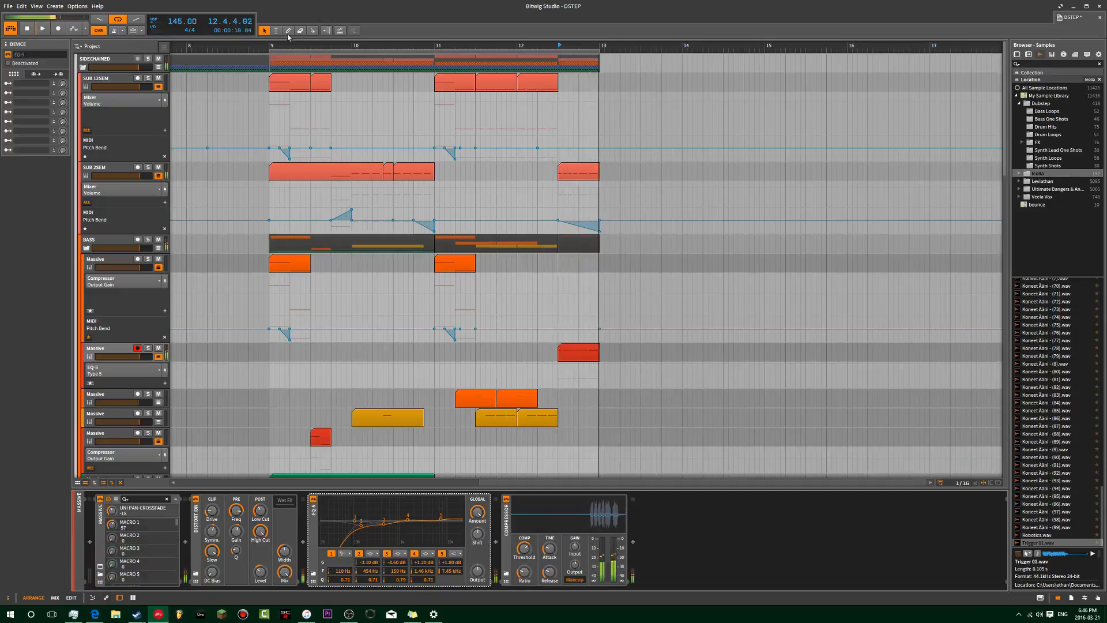
pyautogui.click(273, 47)
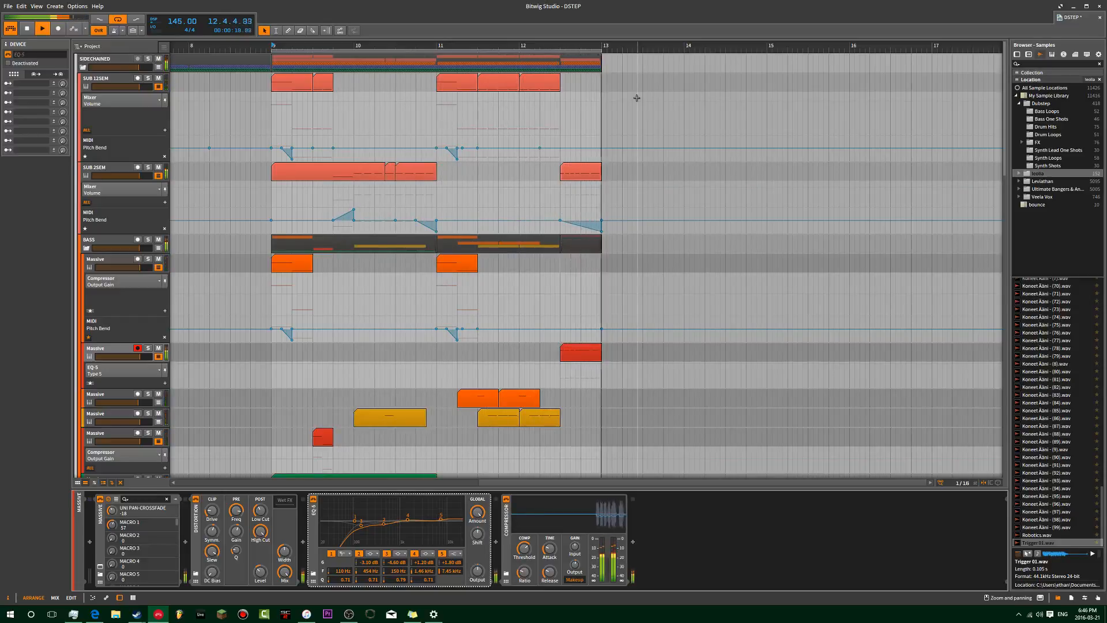
# - Solo the SUB 2SEM and end-of-bar-12 Massive tracks from 12.3 to compare them, then clear the solos and replay
pyautogui.click(563, 113)
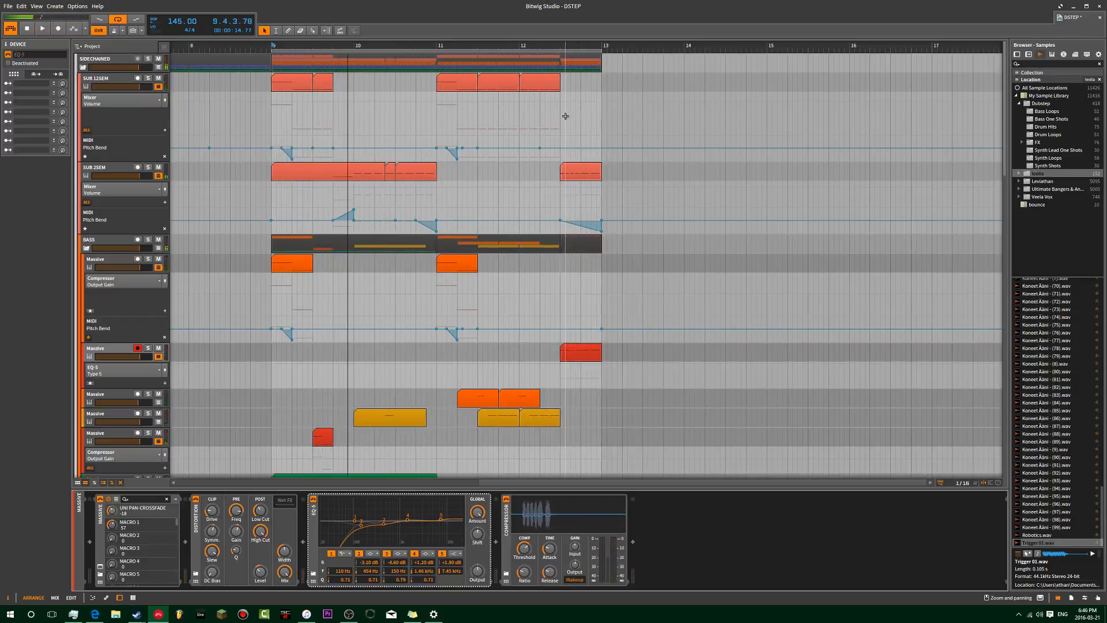
pyautogui.click(148, 168)
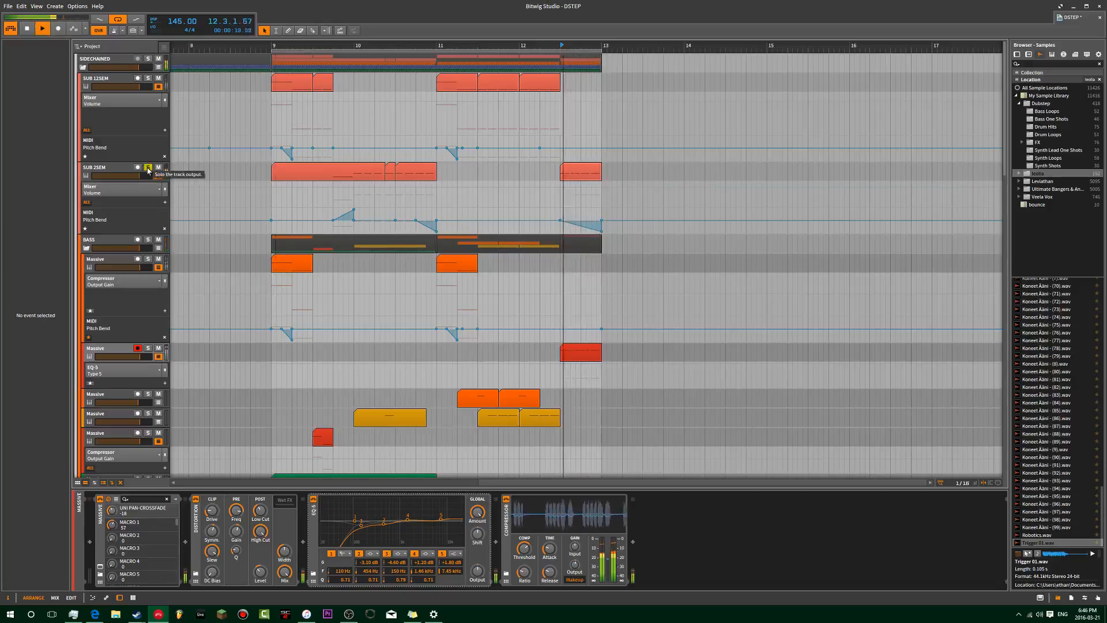
pyautogui.click(148, 349)
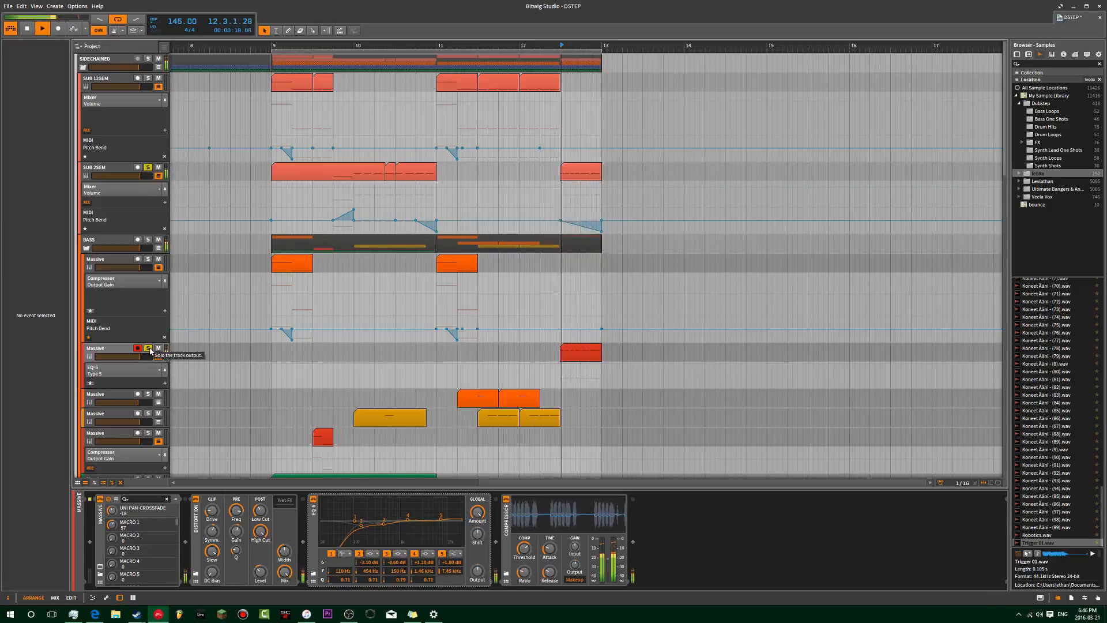
pyautogui.click(149, 349)
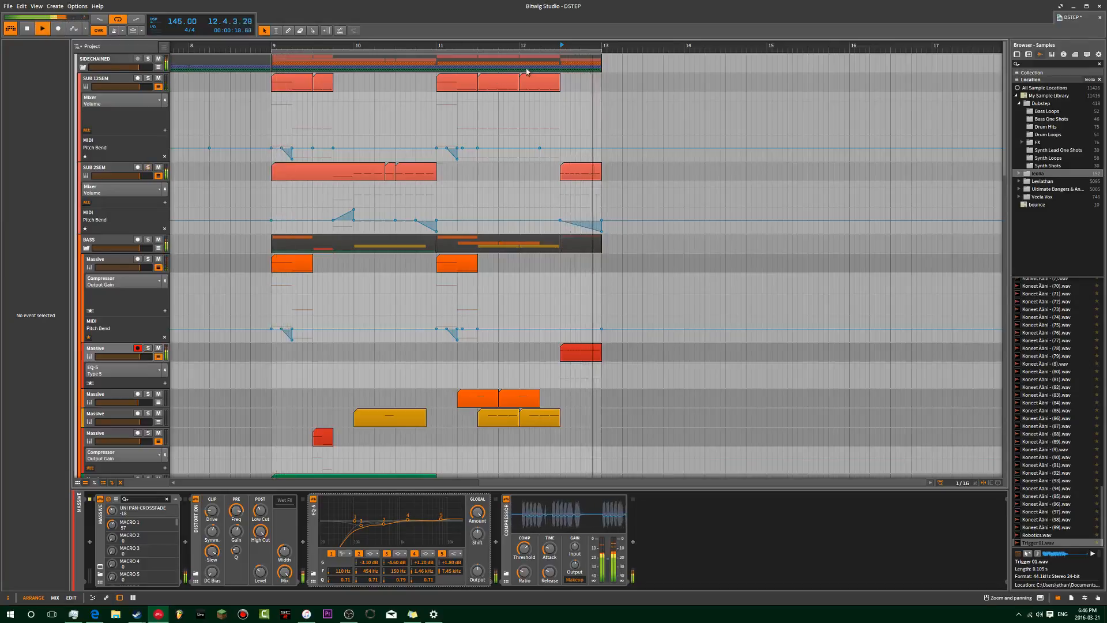
pyautogui.press('space')
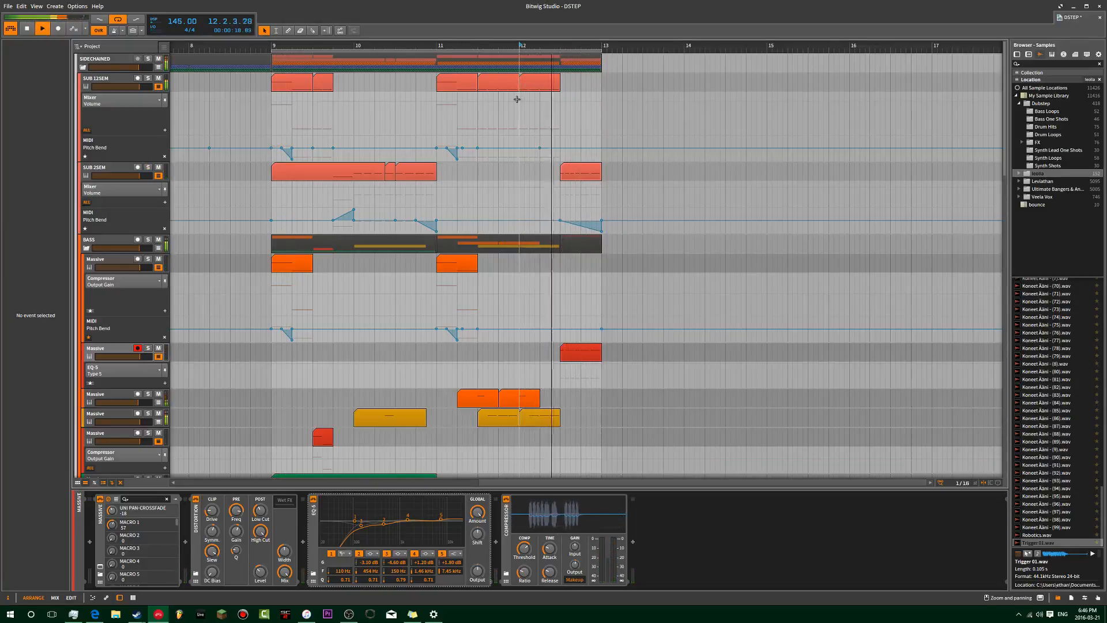
# - Open the TRIGGER track's bar 12 clip in the note editor and add a C3 note at 12.4
pyautogui.scroll(-5, 518, 100)
pyautogui.scroll(-5, 517, 100)
pyautogui.press('space')
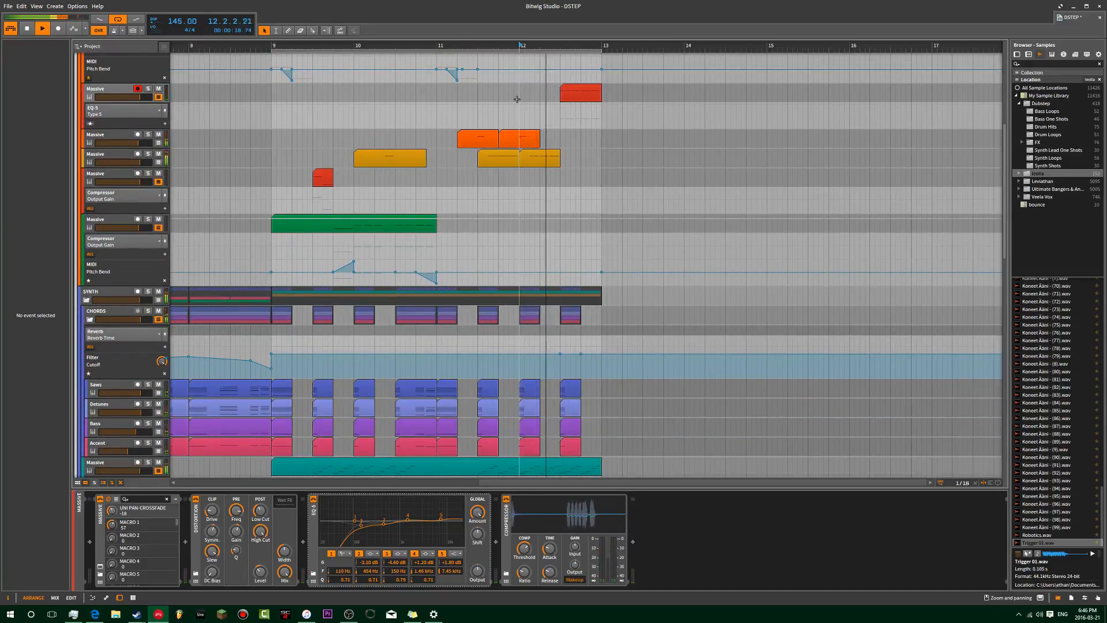
pyautogui.scroll(-14, 604, 351)
pyautogui.press('space')
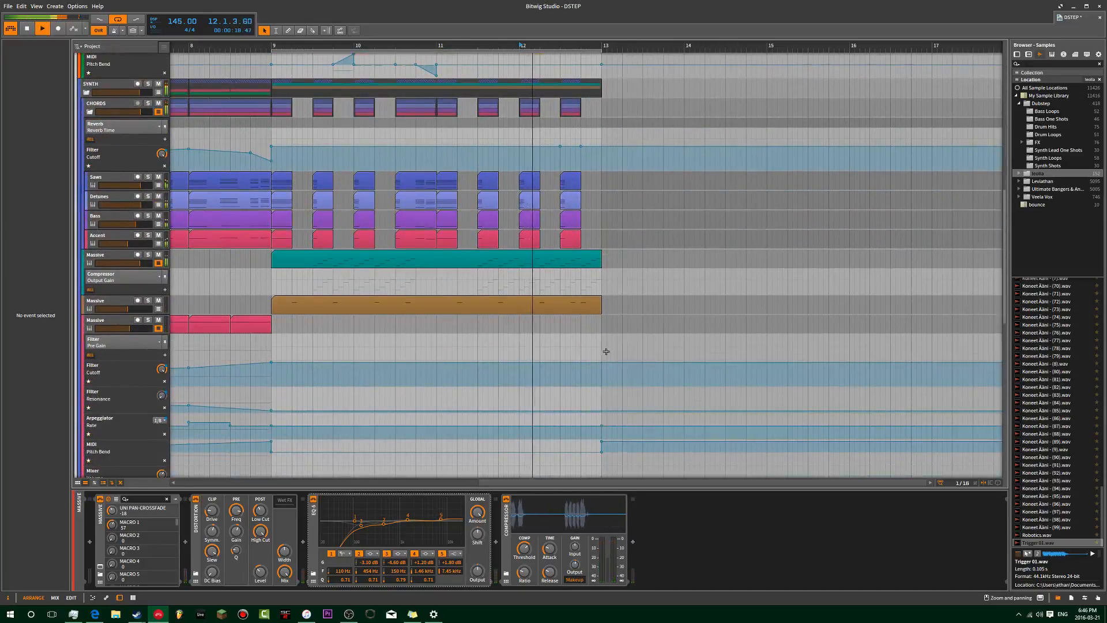
pyautogui.scroll(-14, 604, 351)
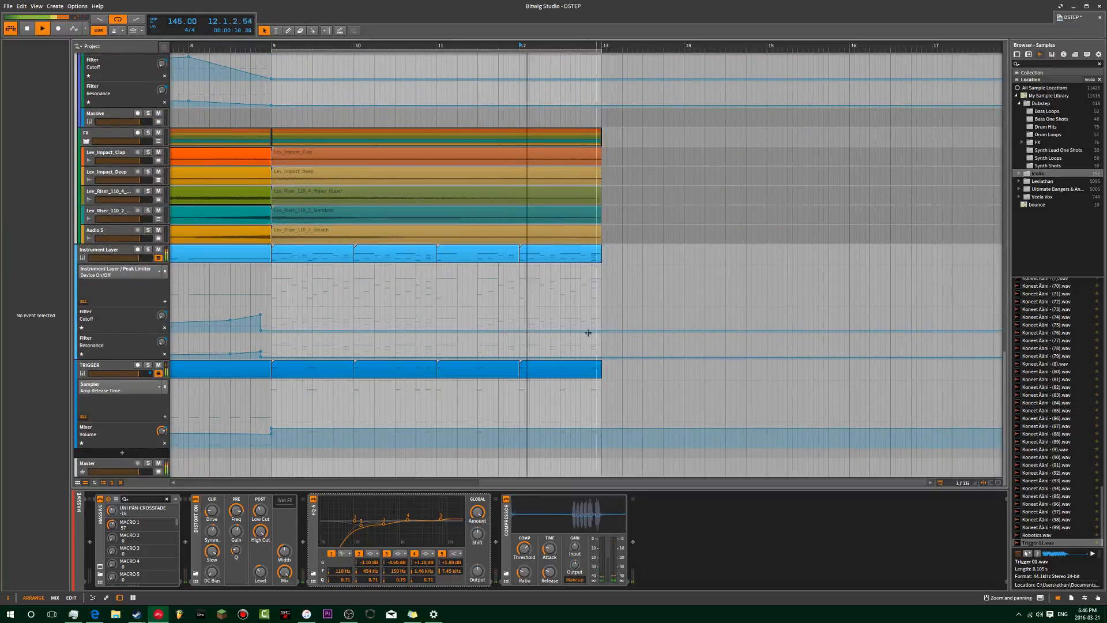
pyautogui.doubleClick(574, 374)
pyautogui.press('space')
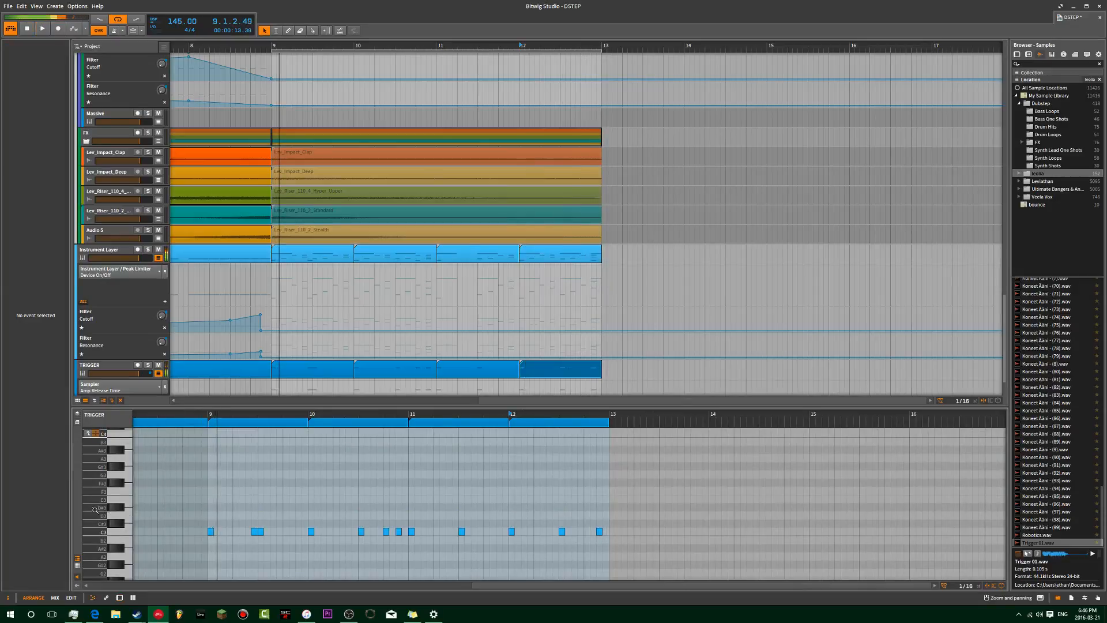
pyautogui.scroll(3, 567, 534)
pyautogui.click(563, 532)
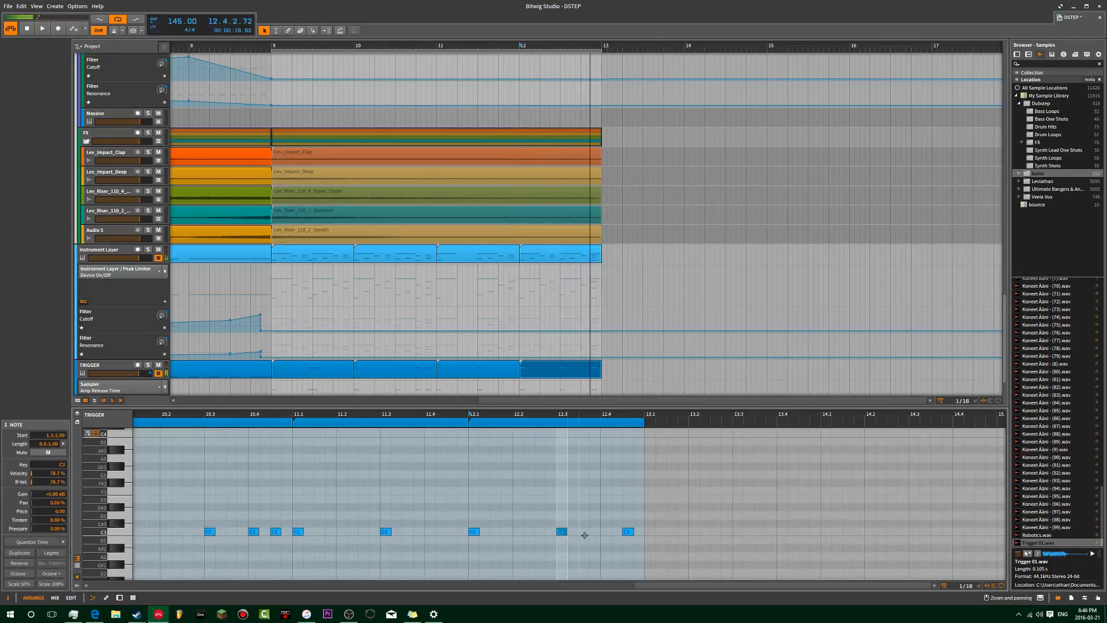
pyautogui.doubleClick(601, 531)
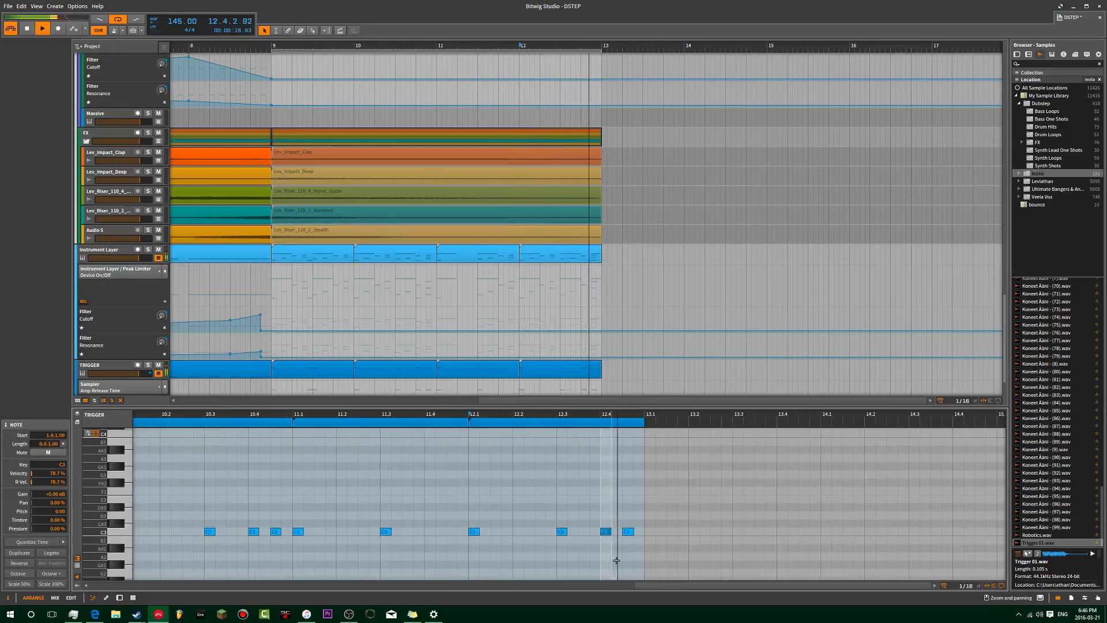
# - Add a C#1 note at 12.4 in the Instrument Layer's bar 12 clip, move it one sixteenth earlier and replay
pyautogui.scroll(-3, 627, 348)
pyautogui.click(560, 171)
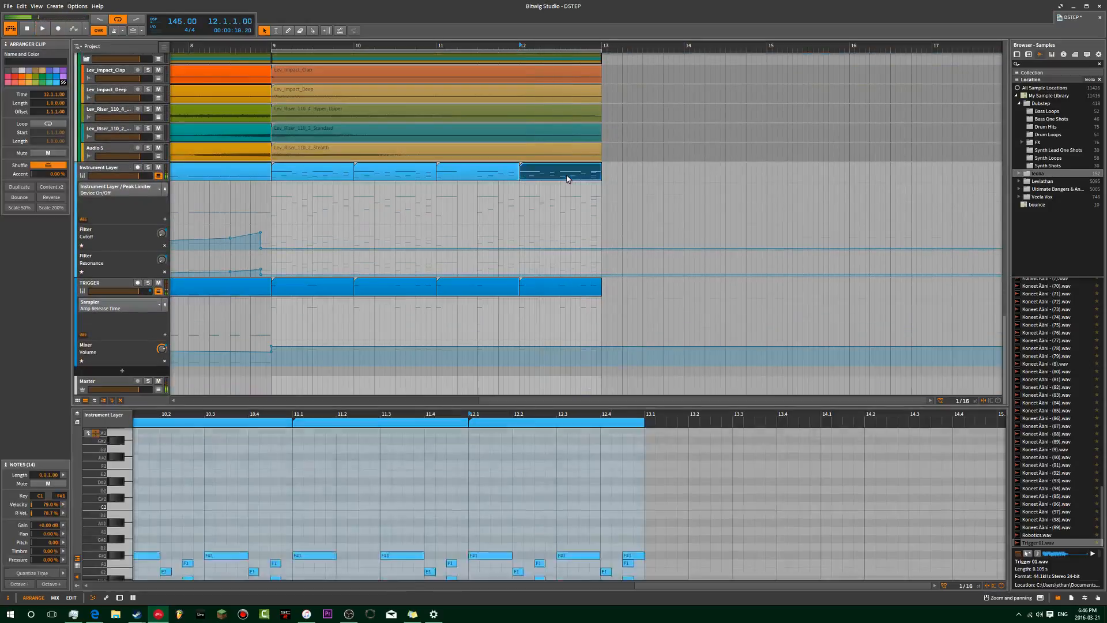
pyautogui.press('space')
pyautogui.click(615, 516)
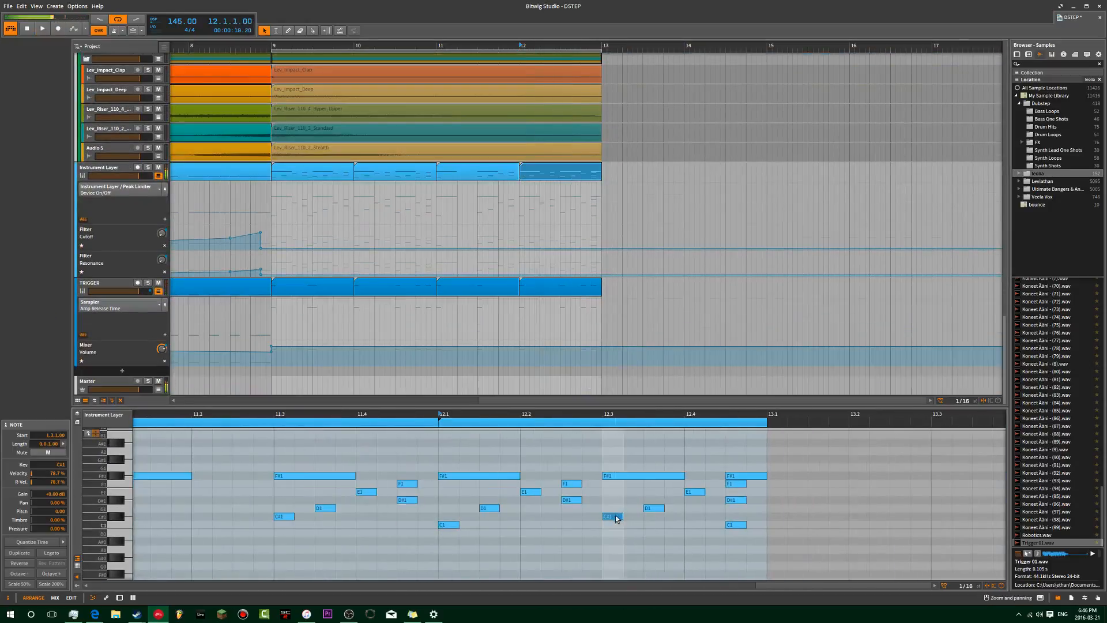
pyautogui.doubleClick(684, 515)
pyautogui.press('space')
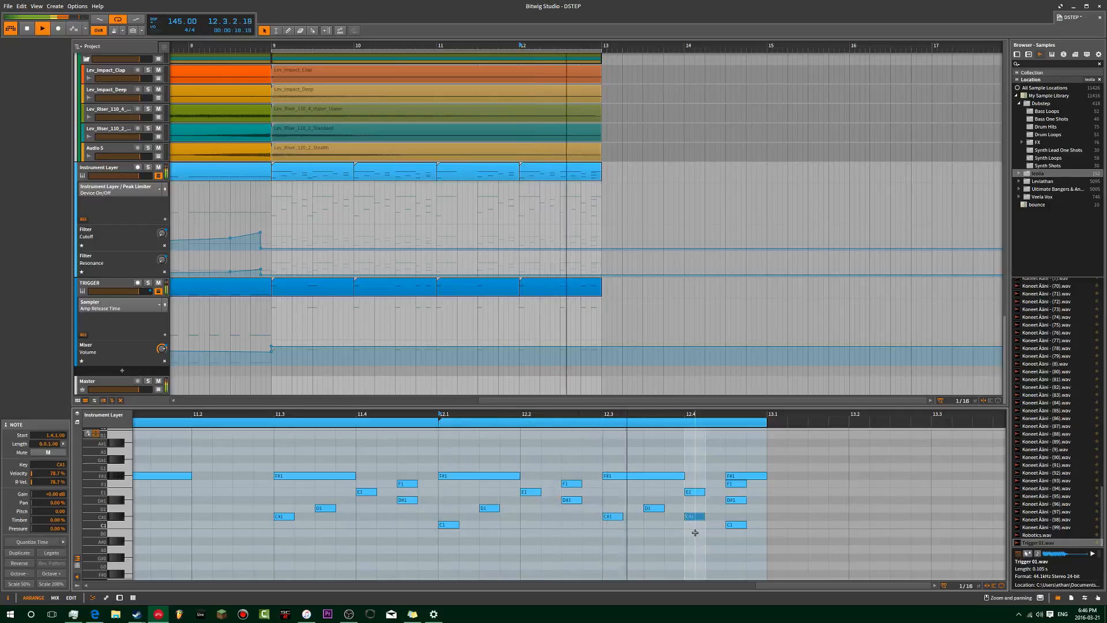
pyautogui.moveTo(702, 517); pyautogui.dragTo(679, 521)
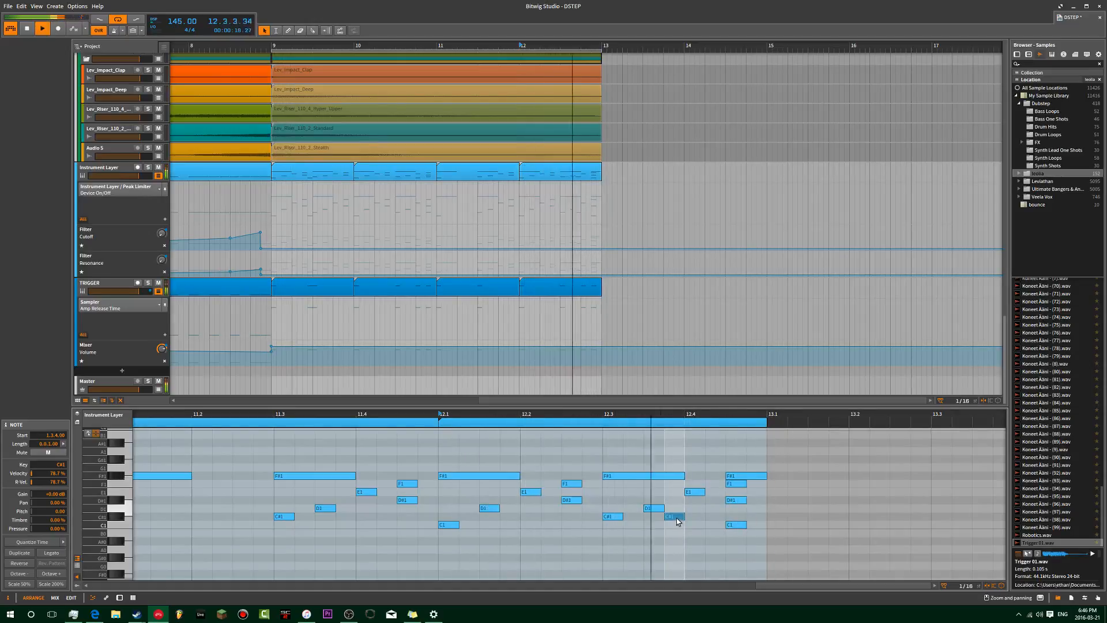
pyautogui.moveTo(677, 520)
pyautogui.mouseDown()
pyautogui.moveTo(694, 517)
pyautogui.moveTo(675, 522)
pyautogui.mouseUp()
# - Move the 12.4 C3 note in the TRIGGER track's bar 12 clip one sixteenth earlier and replay the section
pyautogui.click(585, 284)
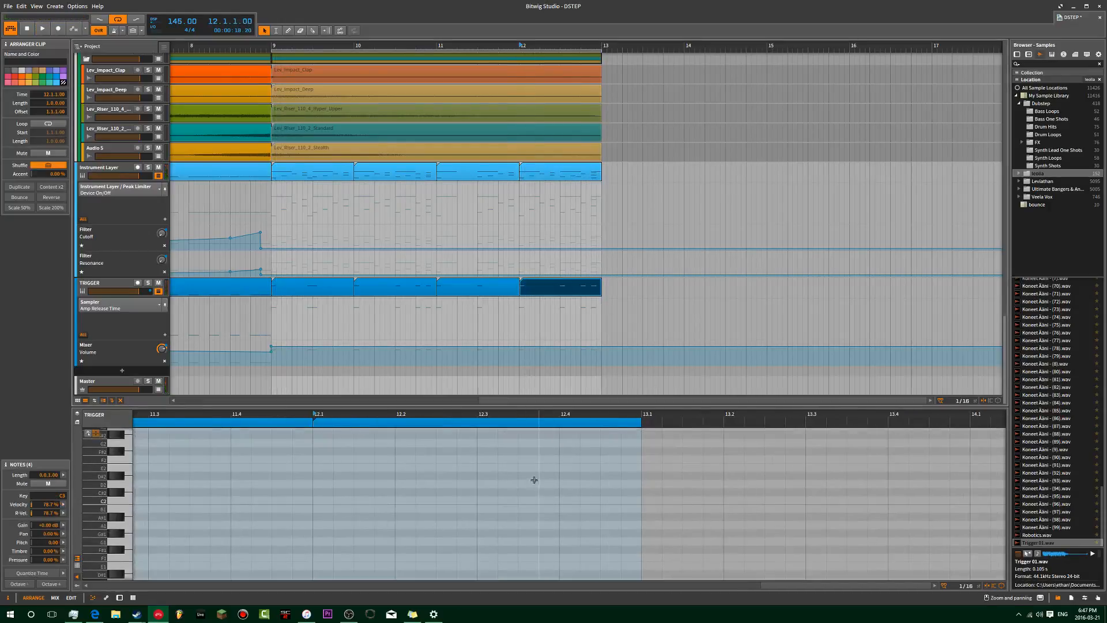
pyautogui.moveTo(94, 489); pyautogui.dragTo(72, 497)
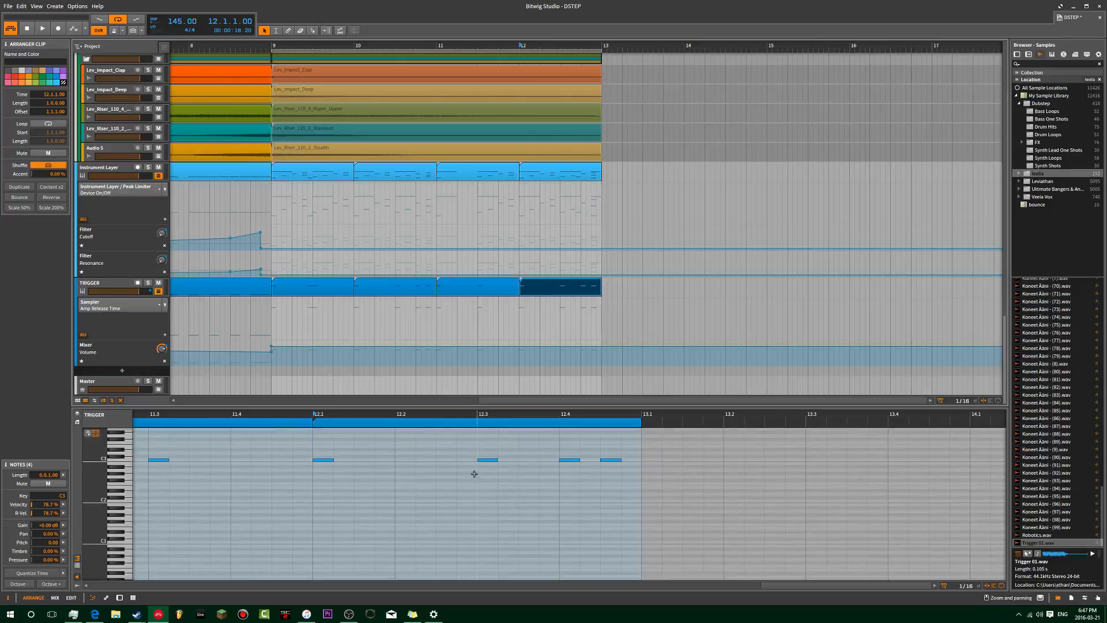
pyautogui.click(570, 459)
pyautogui.press('Left')
pyautogui.press('space')
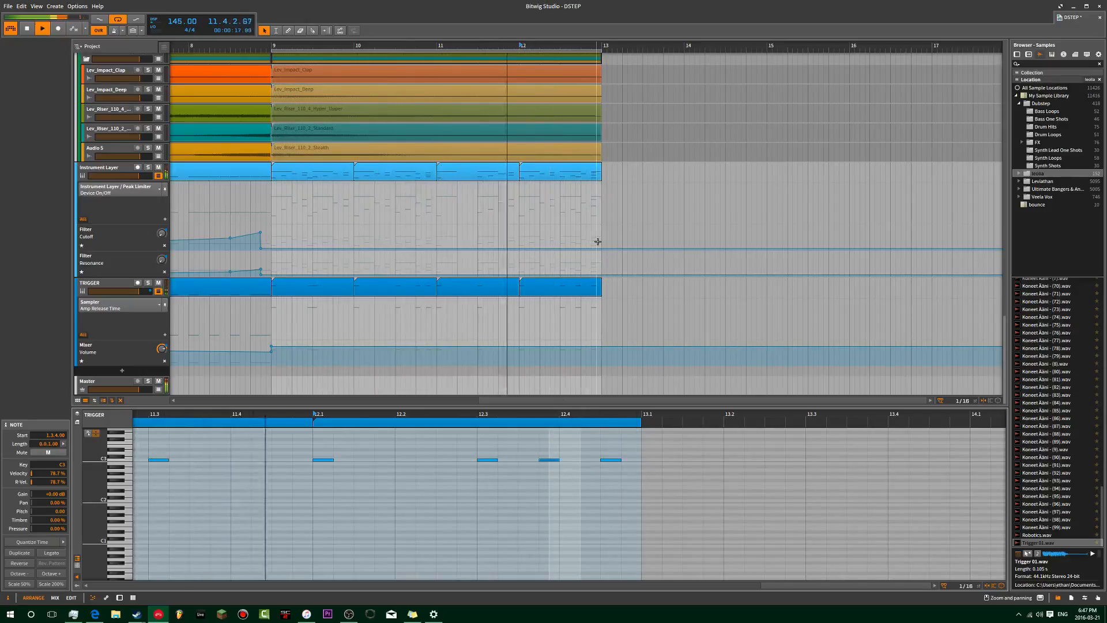
# - Move the shifted TRIGGER C3 note and the Instrument Layer's C#1 note back to 12.4
pyautogui.press('space')
pyautogui.click(587, 291)
pyautogui.click(537, 460)
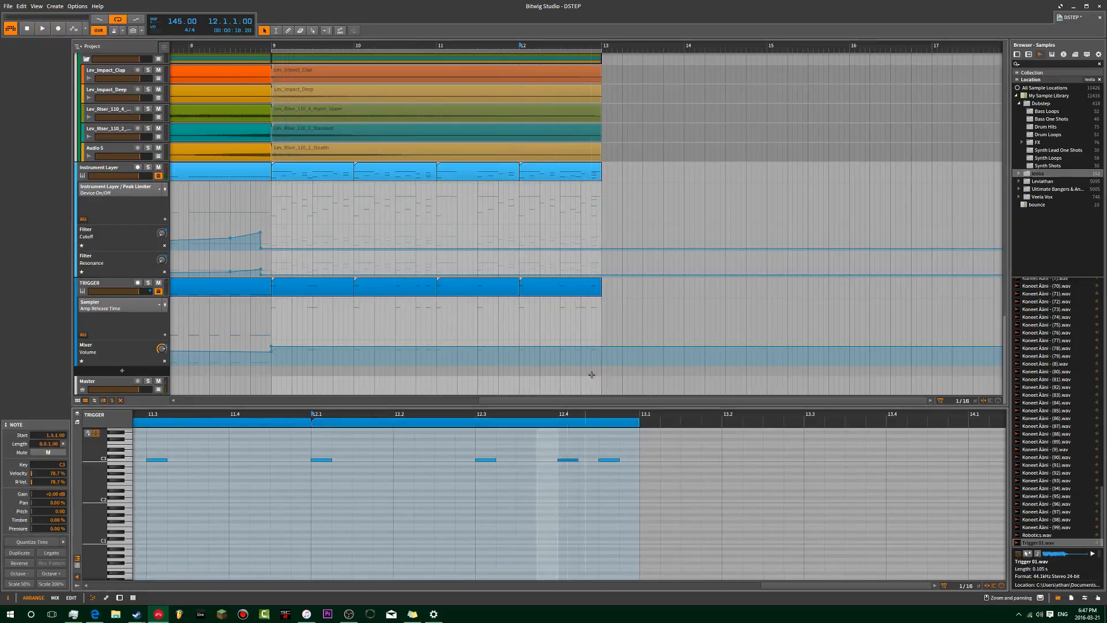
pyautogui.click(572, 173)
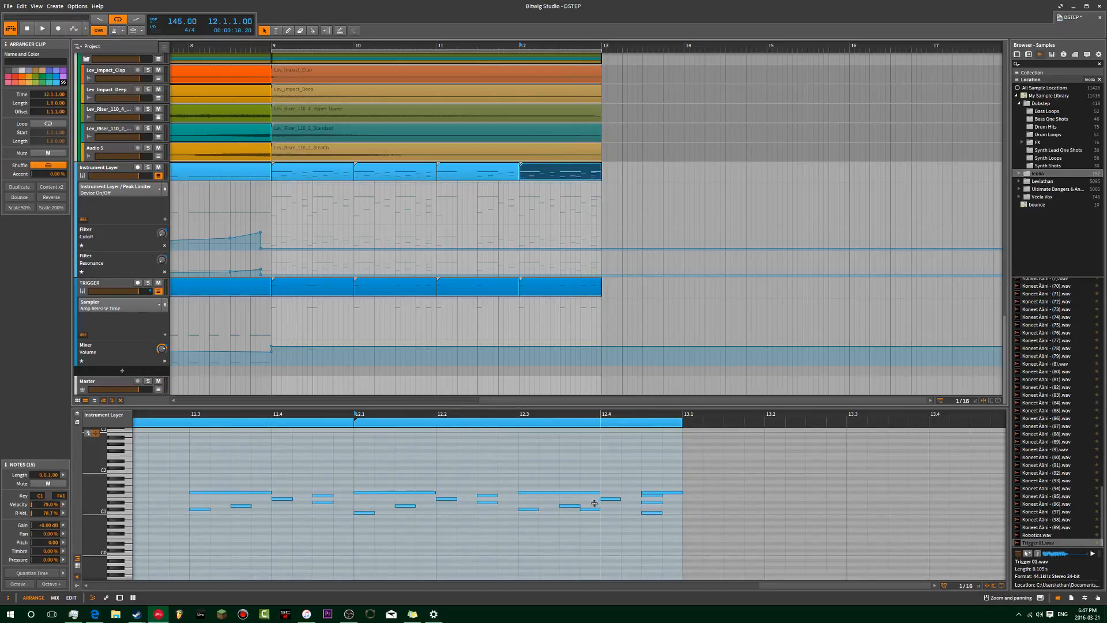
pyautogui.moveTo(595, 501); pyautogui.dragTo(598, 524)
pyautogui.press('Right')
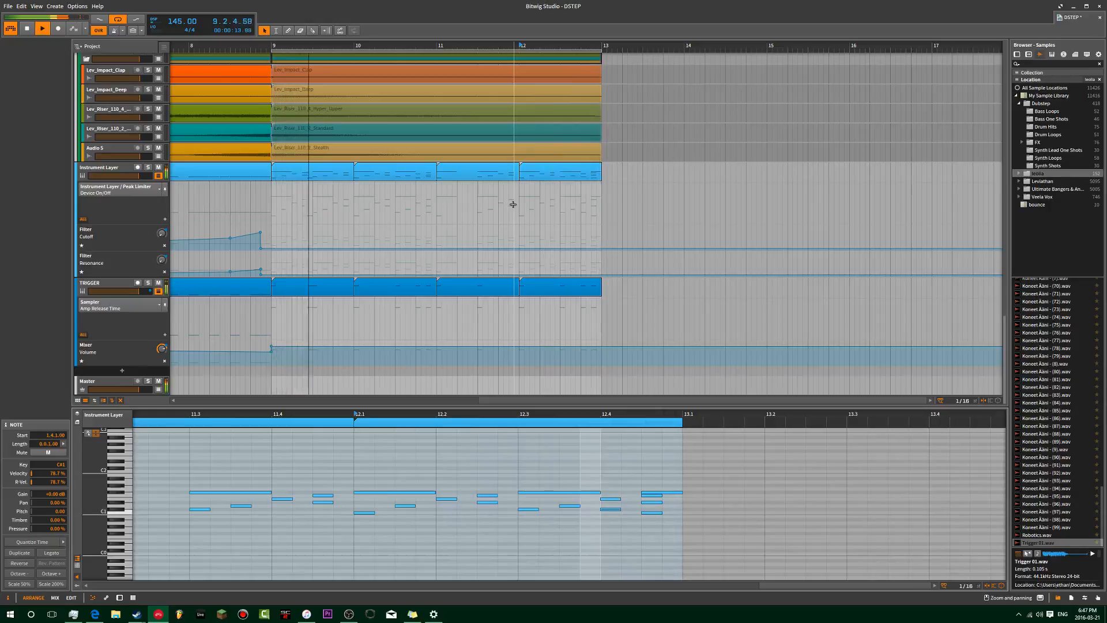
# - Delete the TRIGGER track's C3 note at 12.4 and the Instrument Layer's C#1 note at 12.4
pyautogui.click(584, 287)
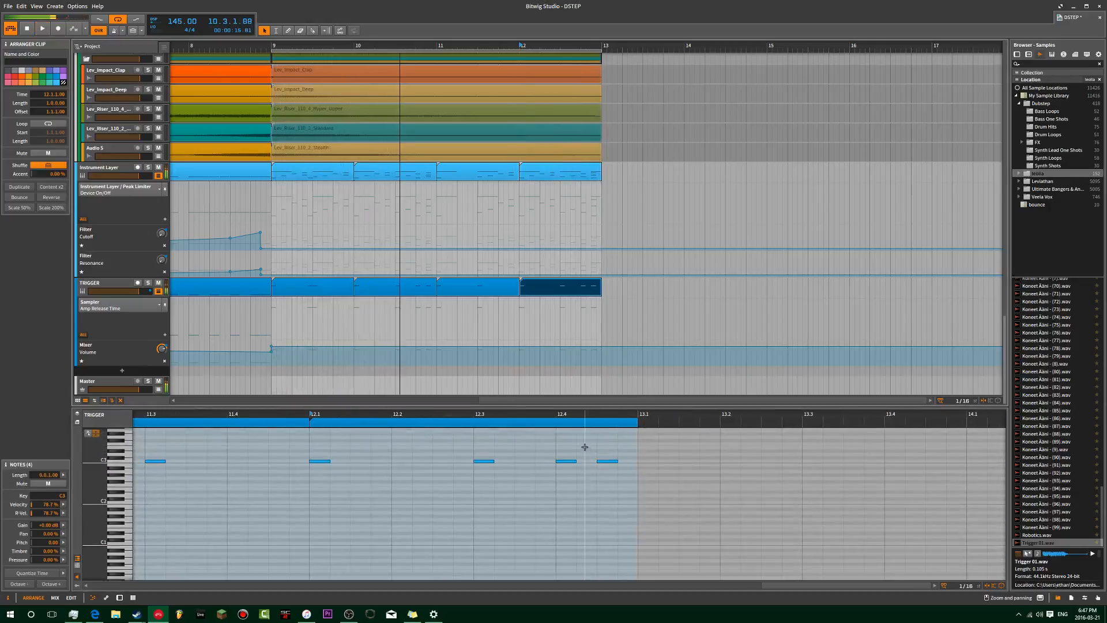
pyautogui.moveTo(577, 447); pyautogui.dragTo(547, 486)
pyautogui.press('Delete')
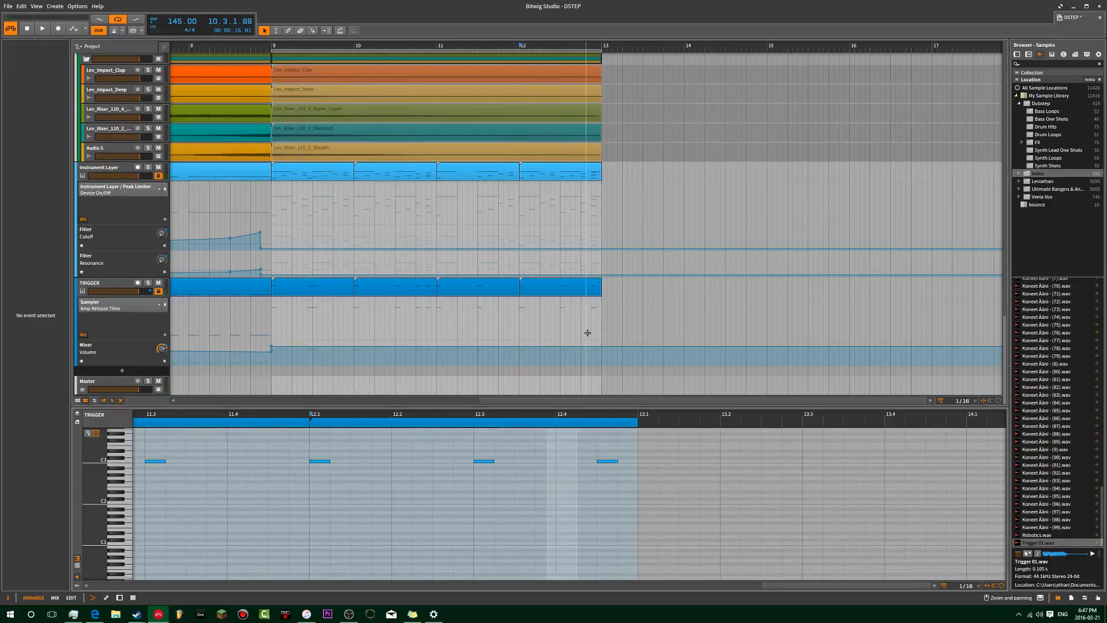
pyautogui.click(584, 183)
pyautogui.click(573, 511)
pyautogui.press('Delete')
# - Play the section from bar 9, then review the build-up from bar 5 across the bass, synth and automation tracks
pyautogui.scroll(-5, 573, 513)
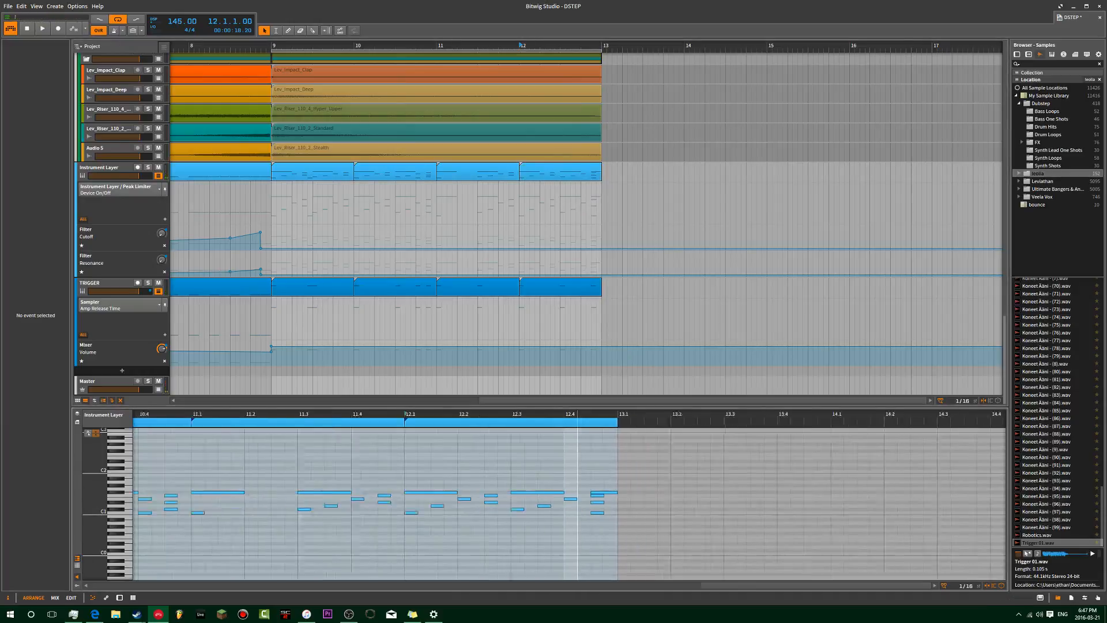
pyautogui.scroll(-5, 679, 256)
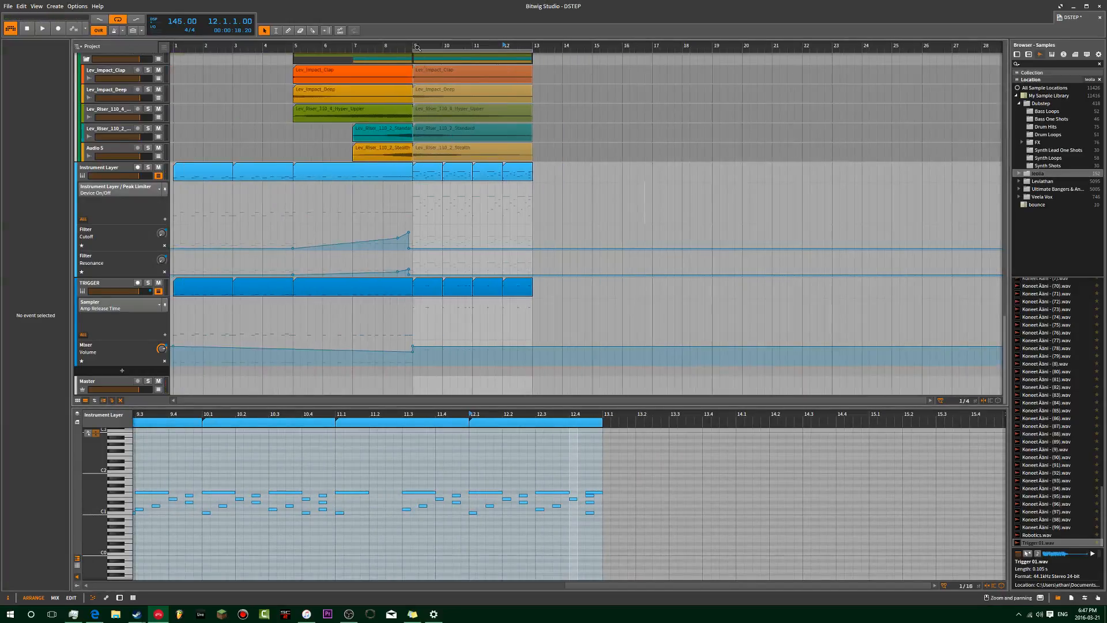
pyautogui.scroll(10, 436, 179)
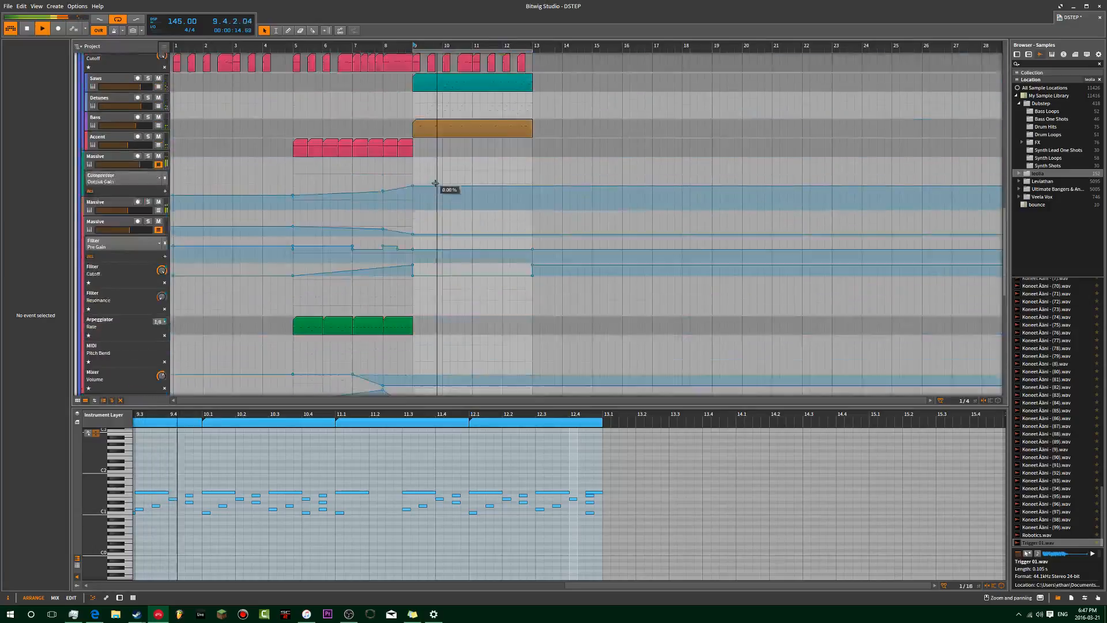
pyautogui.scroll(5, 317, 53)
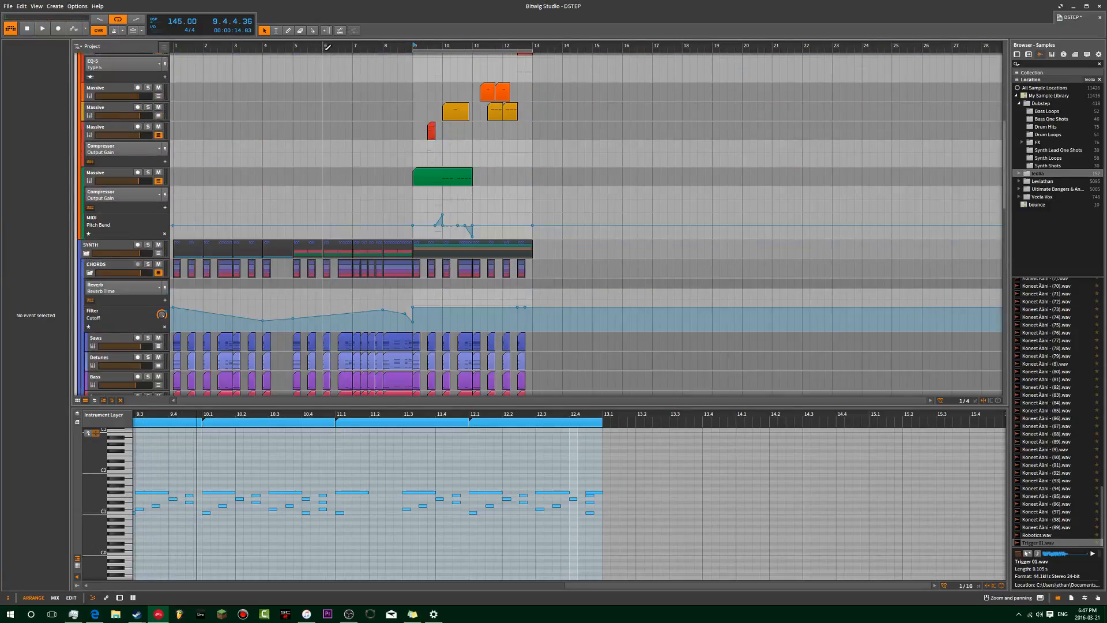
pyautogui.doubleClick(327, 46)
pyautogui.click(292, 46)
pyautogui.press('space')
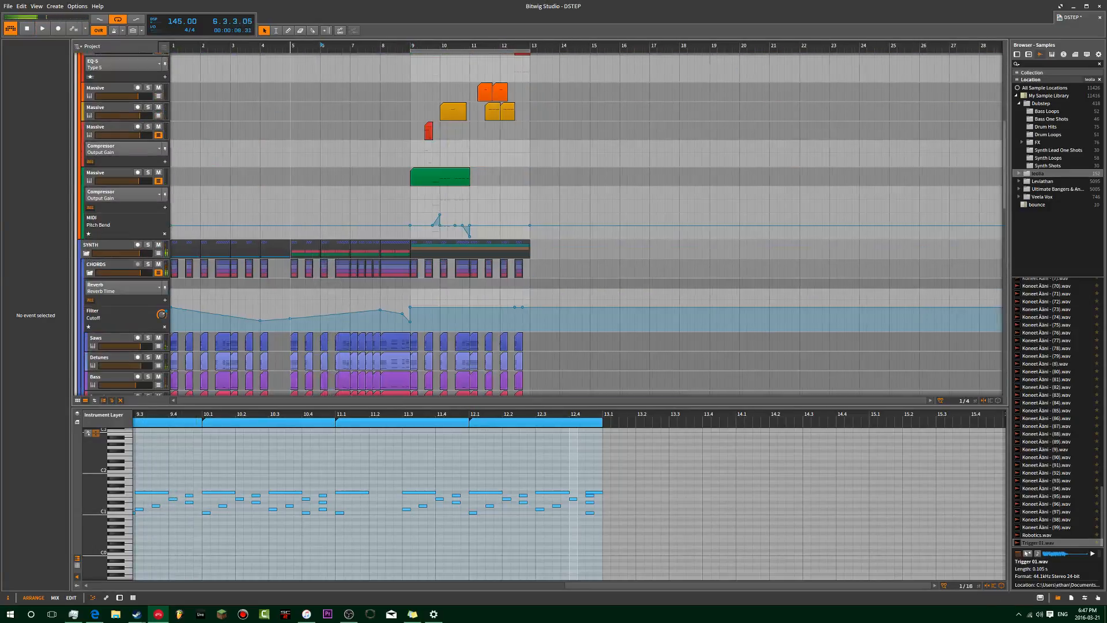
pyautogui.scroll(-13, 284, 111)
pyautogui.scroll(8, 285, 111)
pyautogui.press('space')
pyautogui.scroll(-10, 285, 112)
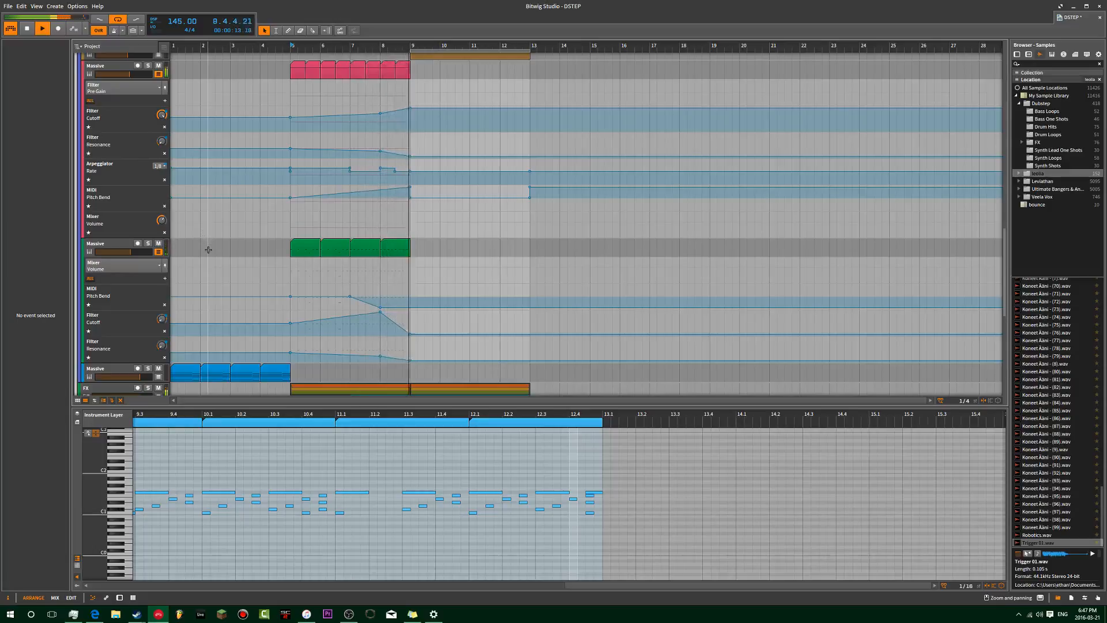
# - Replace the green Massive track's pitch bend point at bar 8 with one at 100 % at bar 9, and replay from bar 7
pyautogui.press('space')
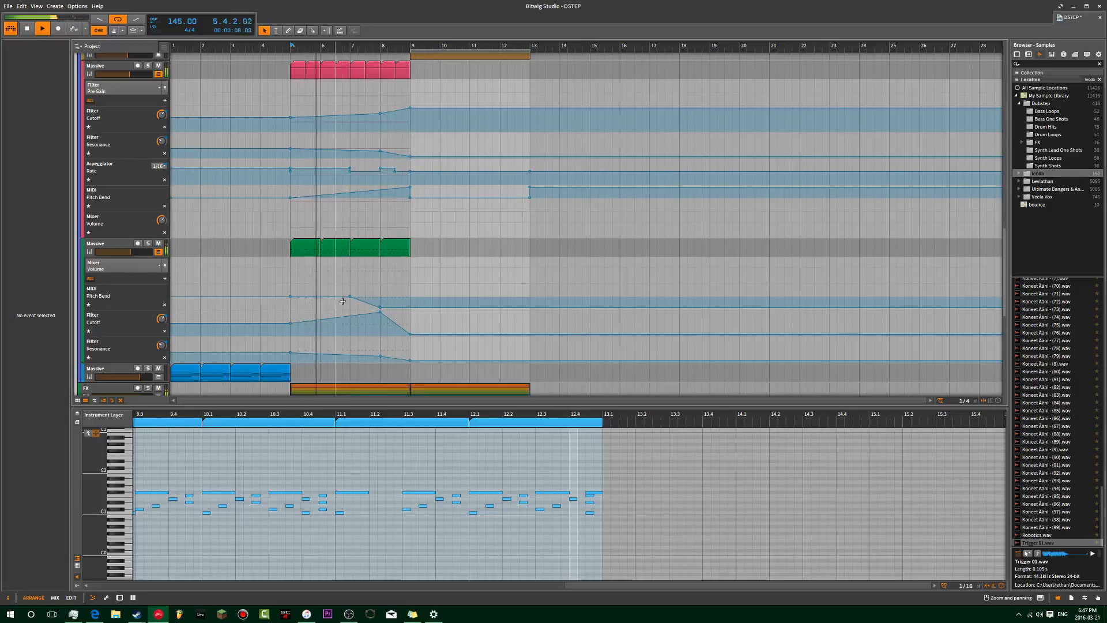
pyautogui.doubleClick(380, 308)
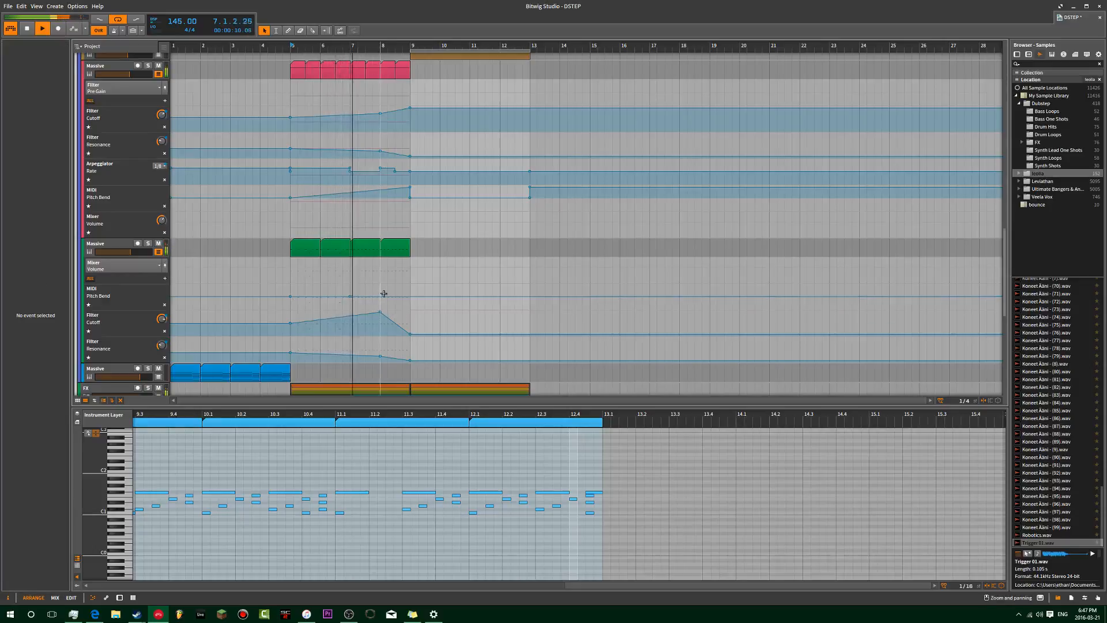
pyautogui.press('space')
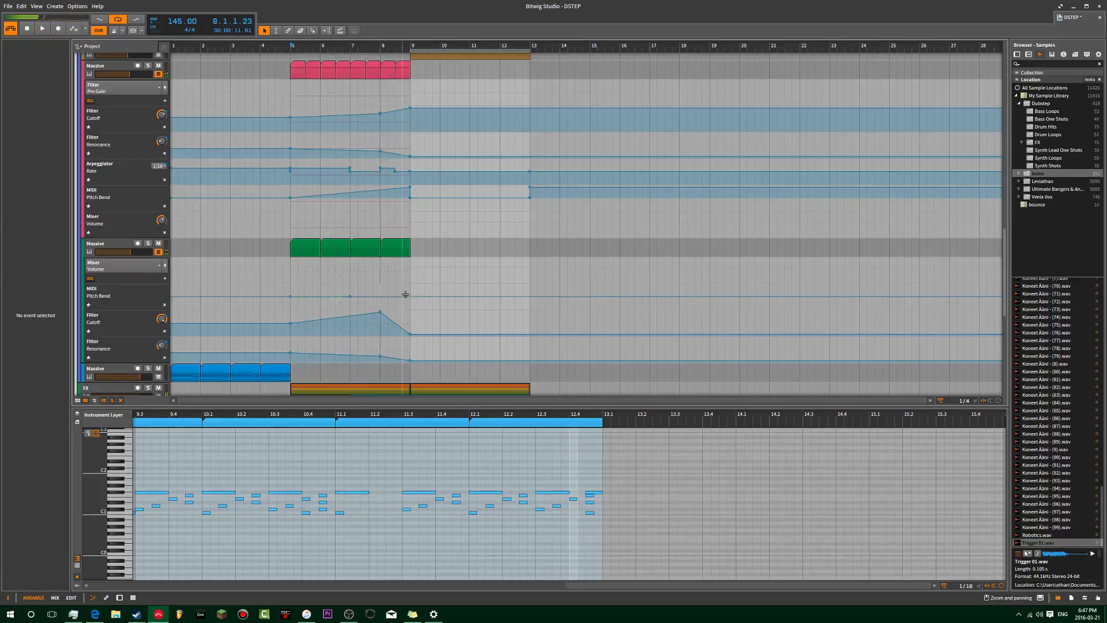
pyautogui.moveTo(406, 297); pyautogui.dragTo(417, 286)
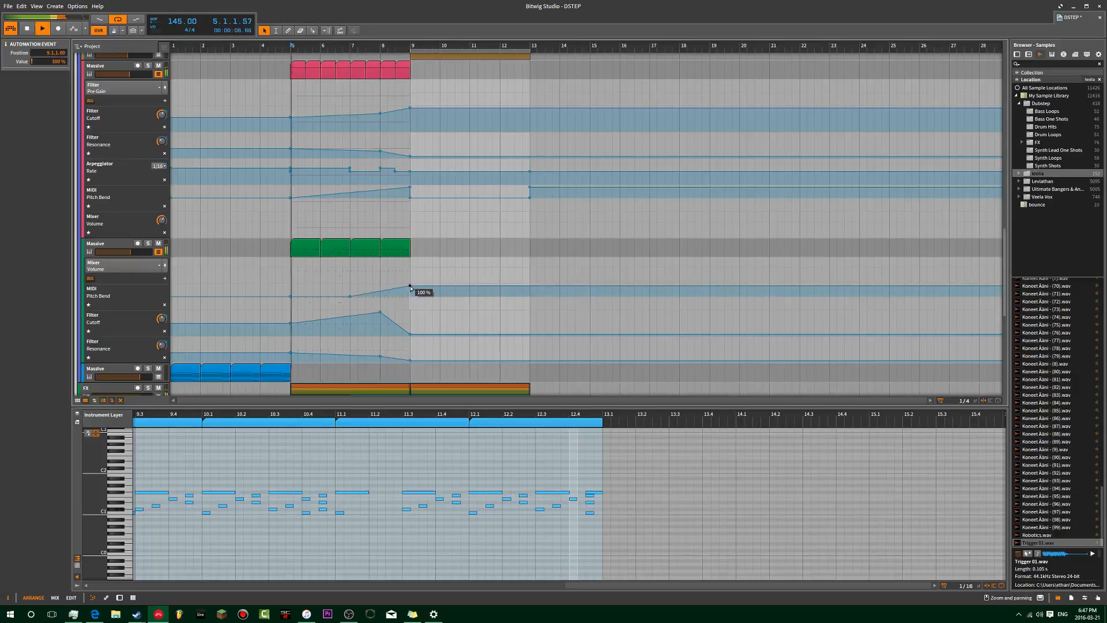
pyautogui.click(350, 262)
pyautogui.press('space')
# - Check the pitch bend range in the green Massive's OSC settings during playback from bar 7, then close the synth window
pyautogui.click(117, 241)
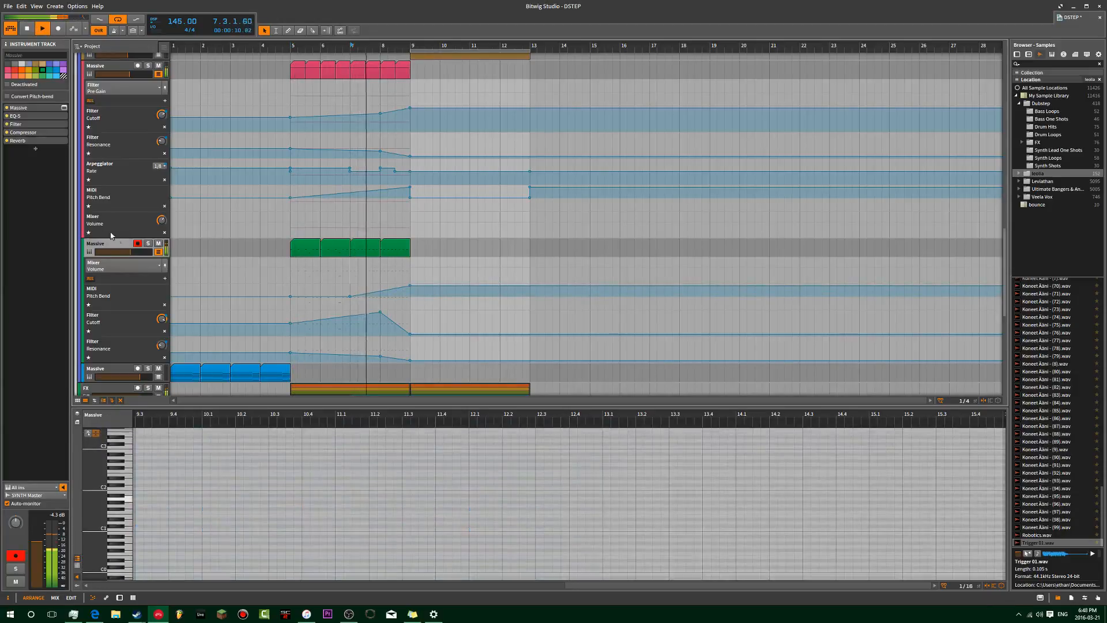
pyautogui.click(63, 108)
pyautogui.press('space')
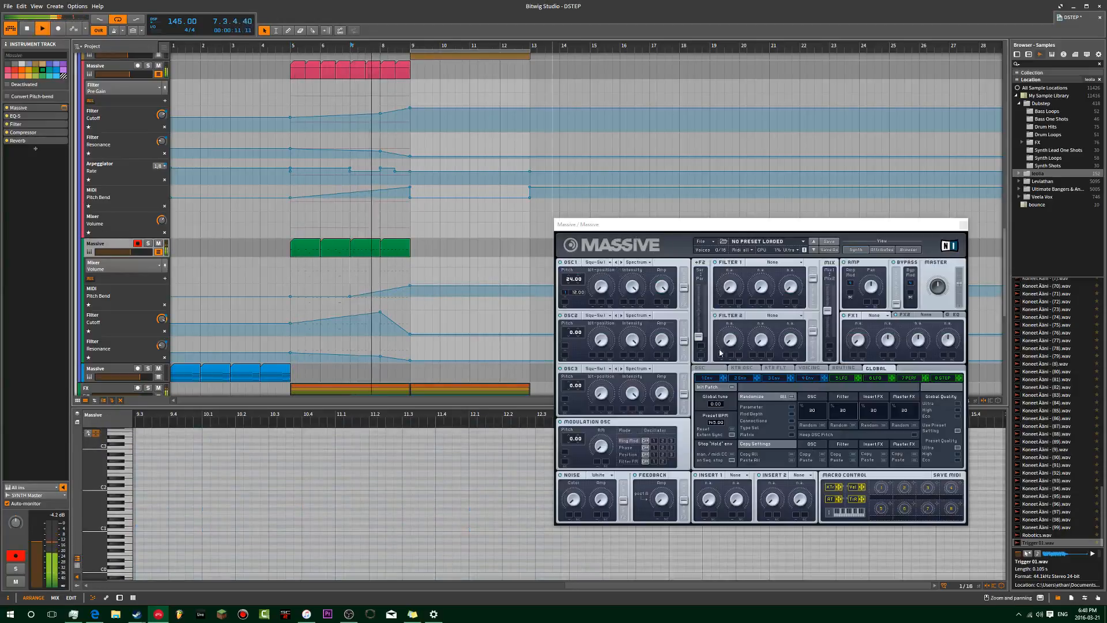
pyautogui.click(707, 367)
pyautogui.press('space')
pyautogui.press('space')
pyautogui.scroll(4, 748, 407)
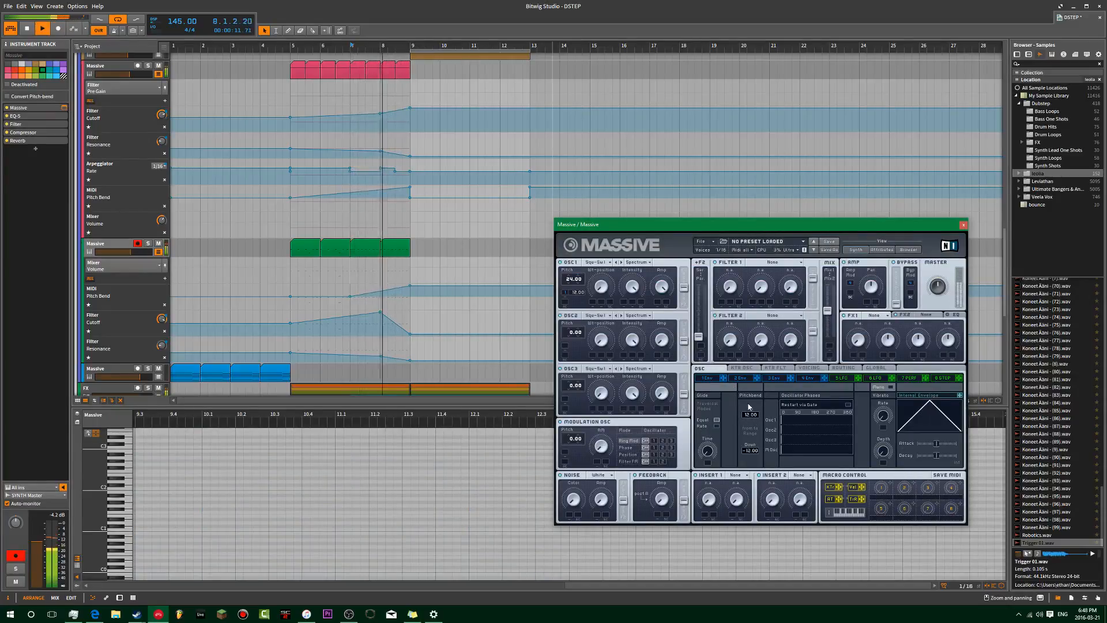
pyautogui.press('space')
pyautogui.press('space')
pyautogui.moveTo(758, 227); pyautogui.dragTo(555, 210)
pyautogui.click(760, 206)
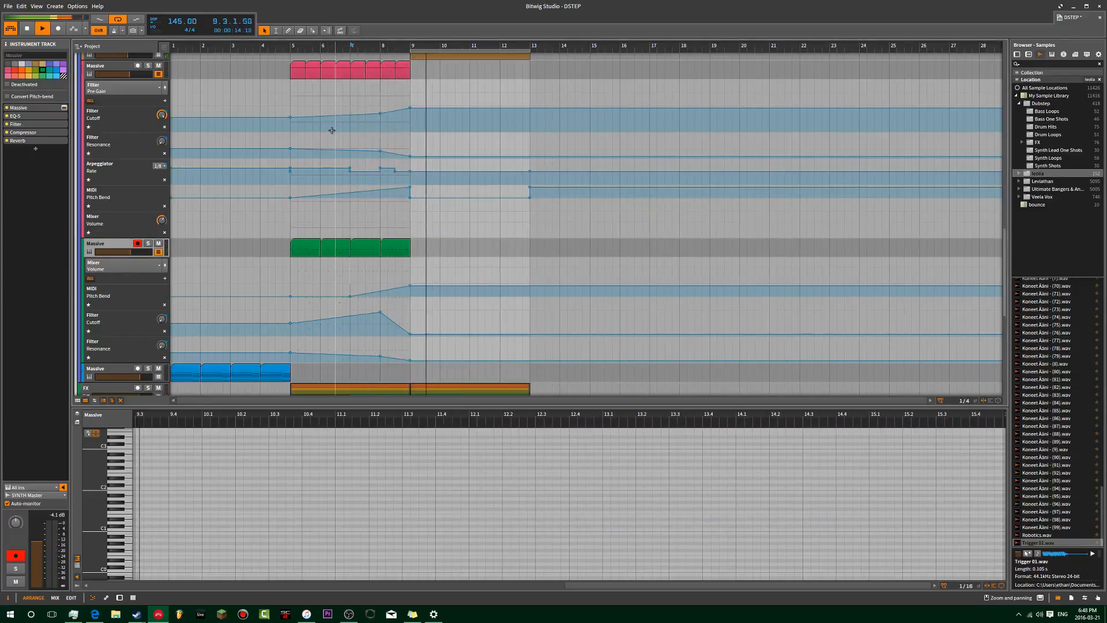
# - Replay from bar 5, copy the green Massive track's clips into bars 1 to 4 and play them from bar 1
pyautogui.doubleClick(293, 48)
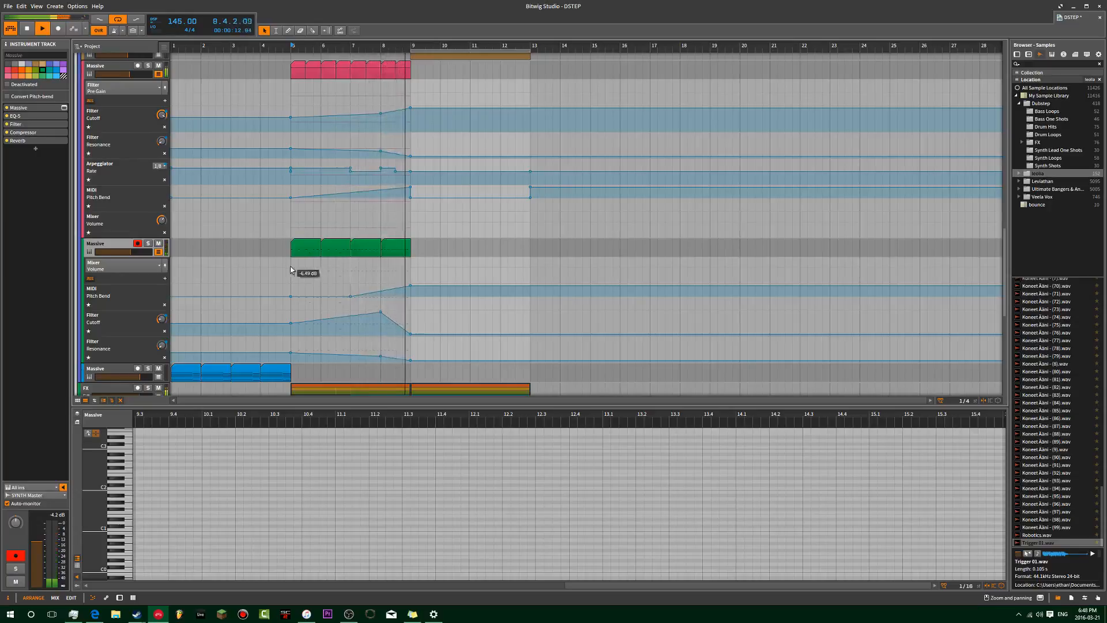
pyautogui.moveTo(326, 248); pyautogui.dragTo(180, 250)
pyautogui.hotkey('ctrl', 'd')
pyautogui.hotkey('ctrl', 'd')
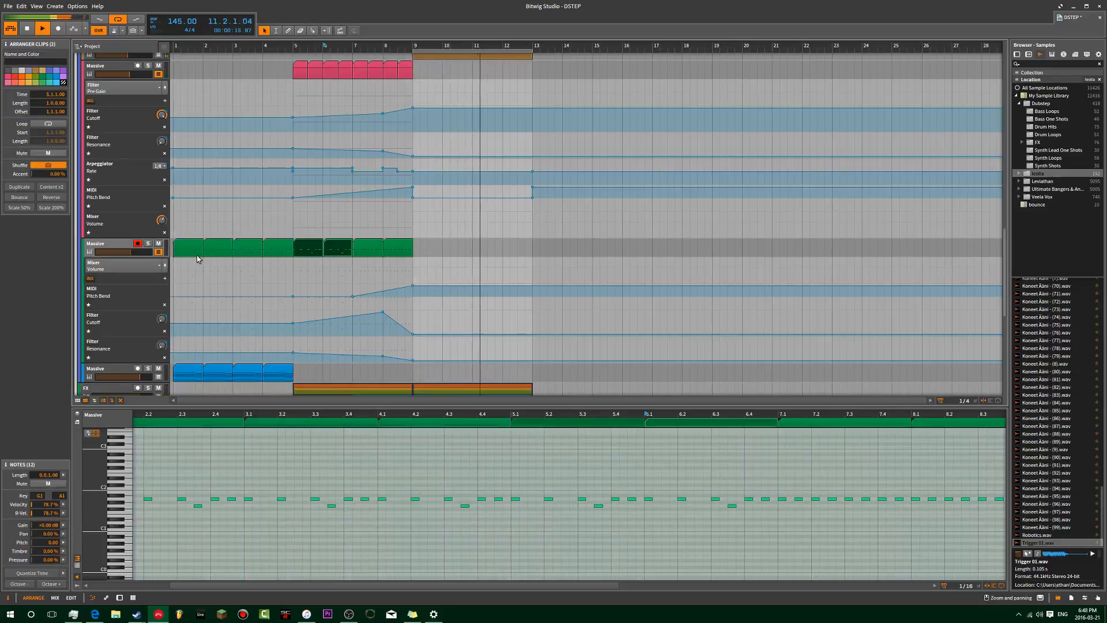
pyautogui.press('space')
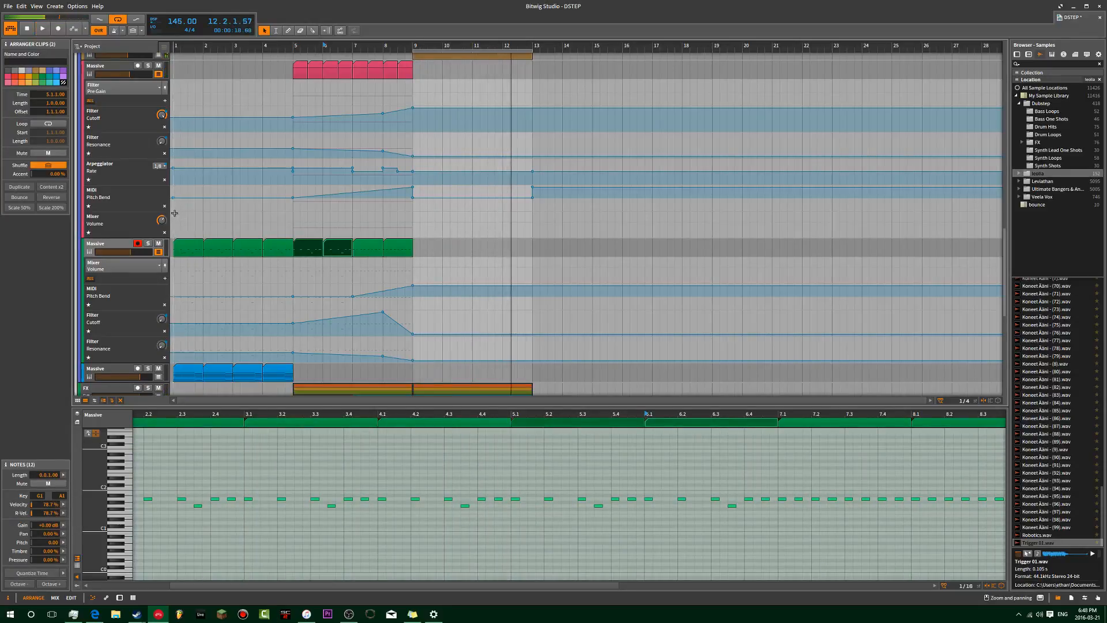
pyautogui.click(173, 212)
pyautogui.press('space')
pyautogui.press('space')
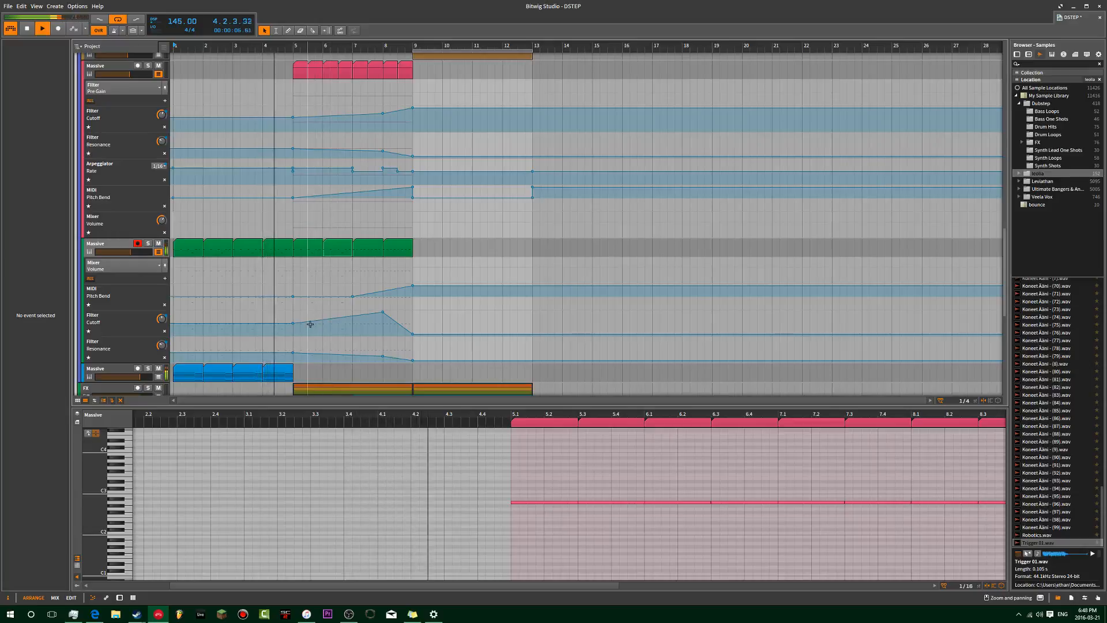
# - Restart playback from bar 1 and solo the blue Massive chord track
pyautogui.press('space')
pyautogui.press('space')
pyautogui.scroll(-1, 248, 319)
pyautogui.scroll(-1, 247, 320)
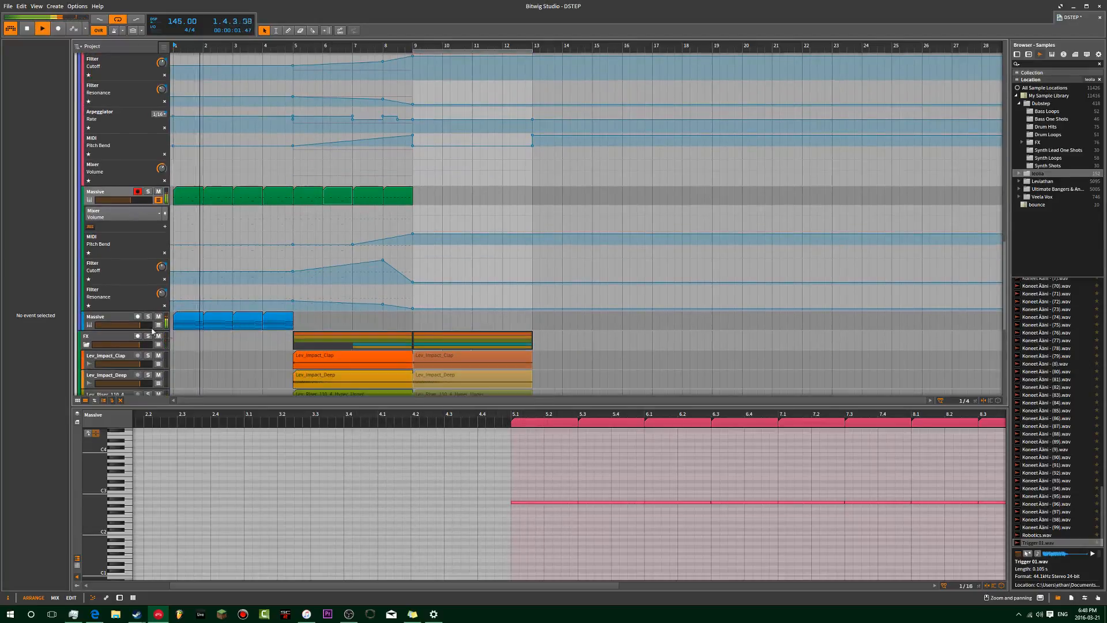
pyautogui.click(111, 318)
pyautogui.scroll(-1, 148, 312)
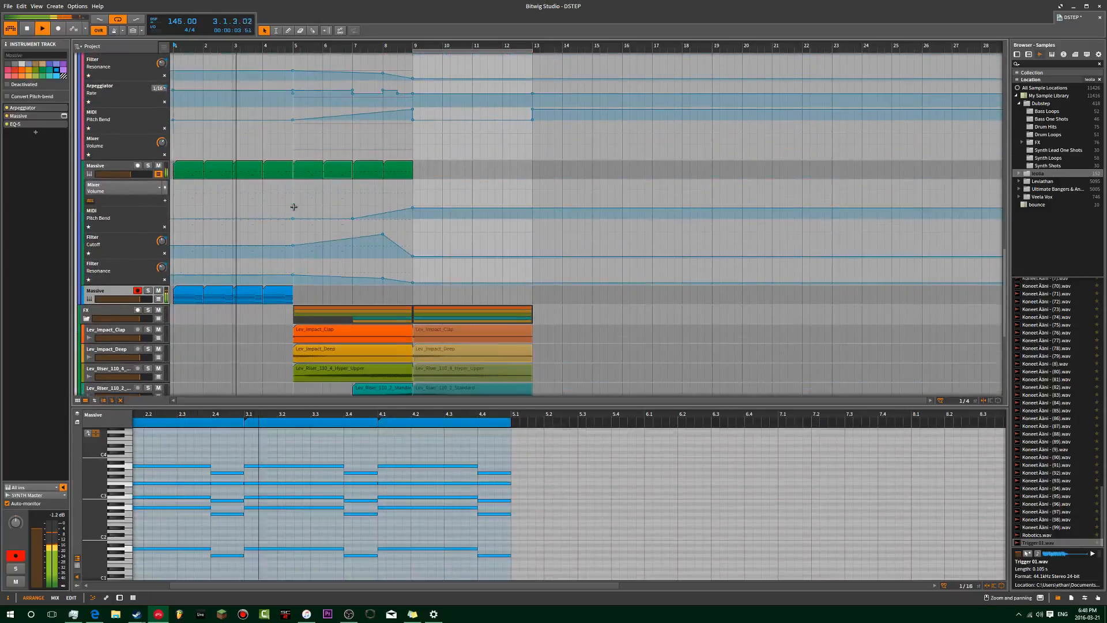
pyautogui.click(148, 291)
pyautogui.press('space')
# - Open the blue Massive's synth window and examine its first envelope and OSC settings during playback
pyautogui.click(63, 116)
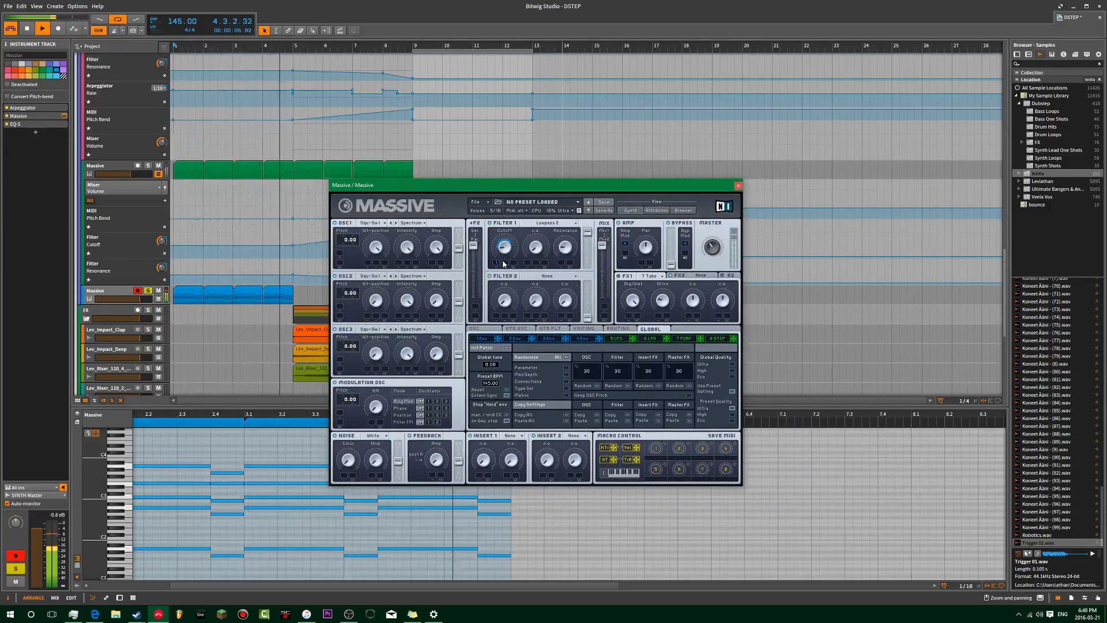
pyautogui.click(482, 339)
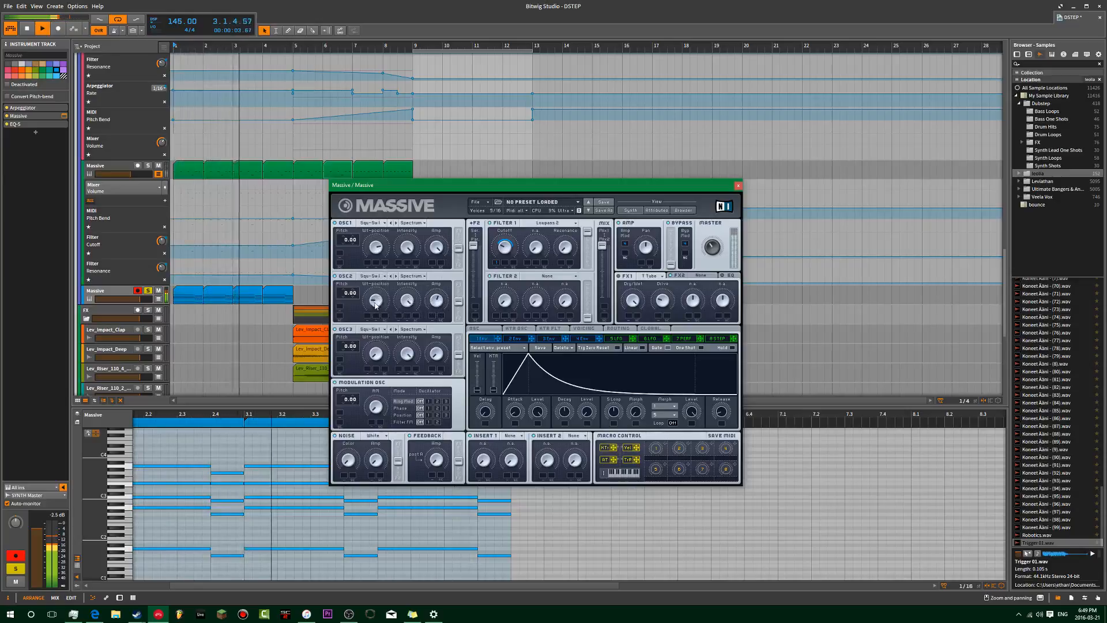
pyautogui.click(483, 329)
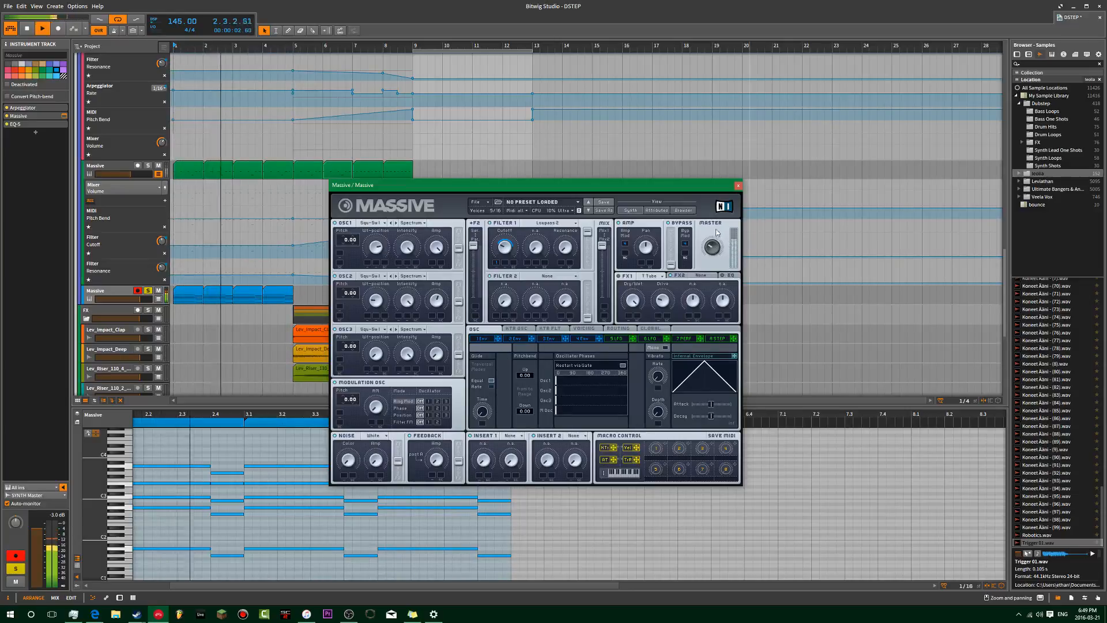
# - Unsolo the blue Massive track, check its fourth envelope settings during playback and close the synth window
pyautogui.click(148, 291)
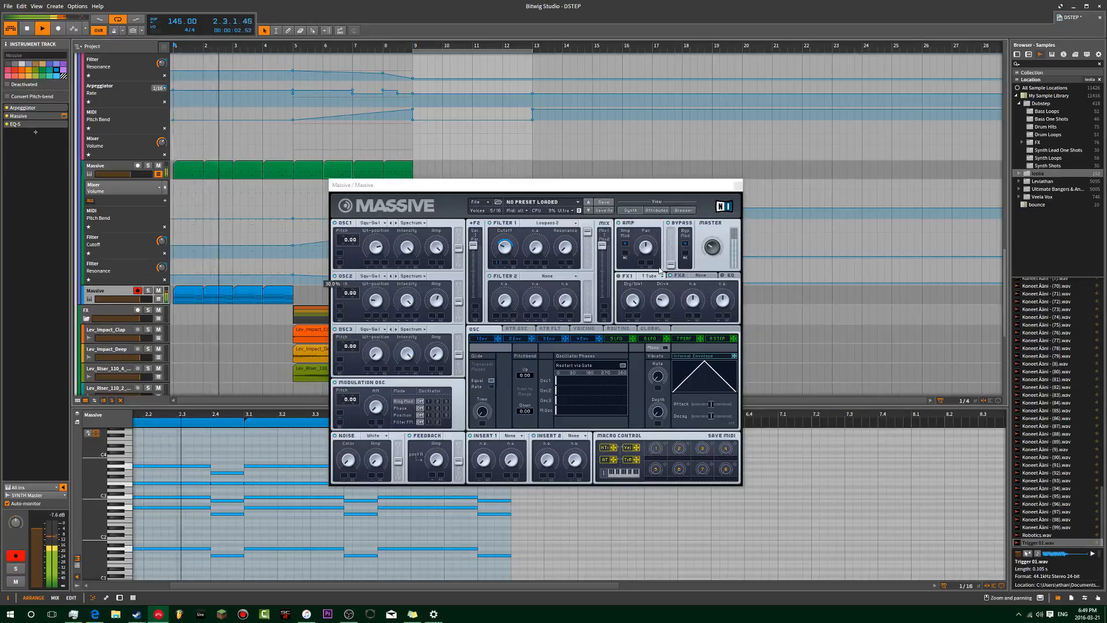
pyautogui.click(712, 248)
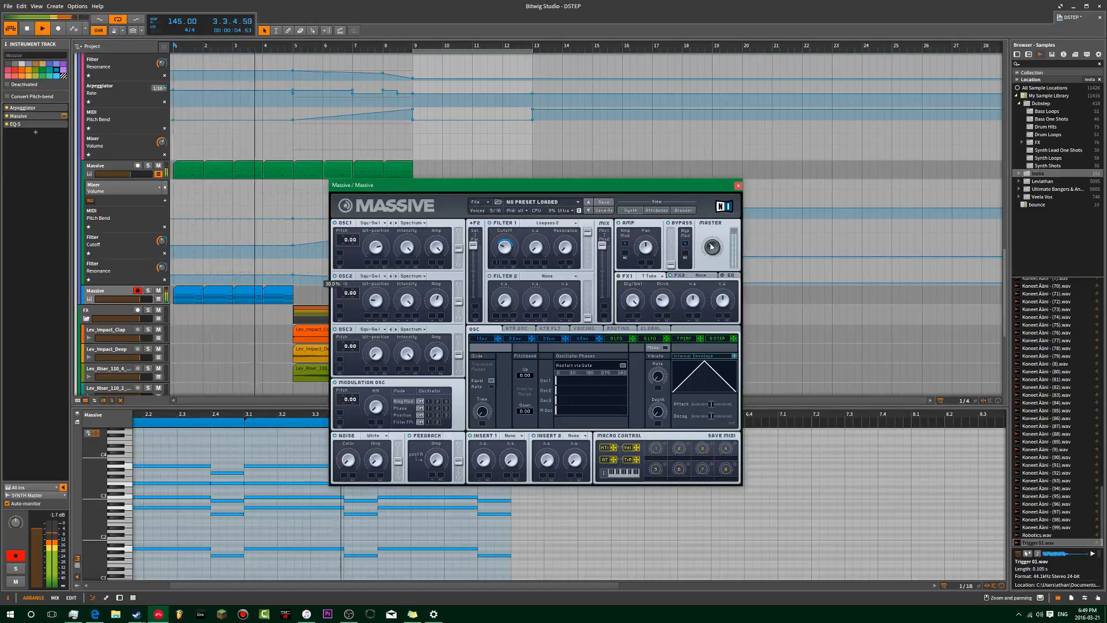
pyautogui.click(579, 340)
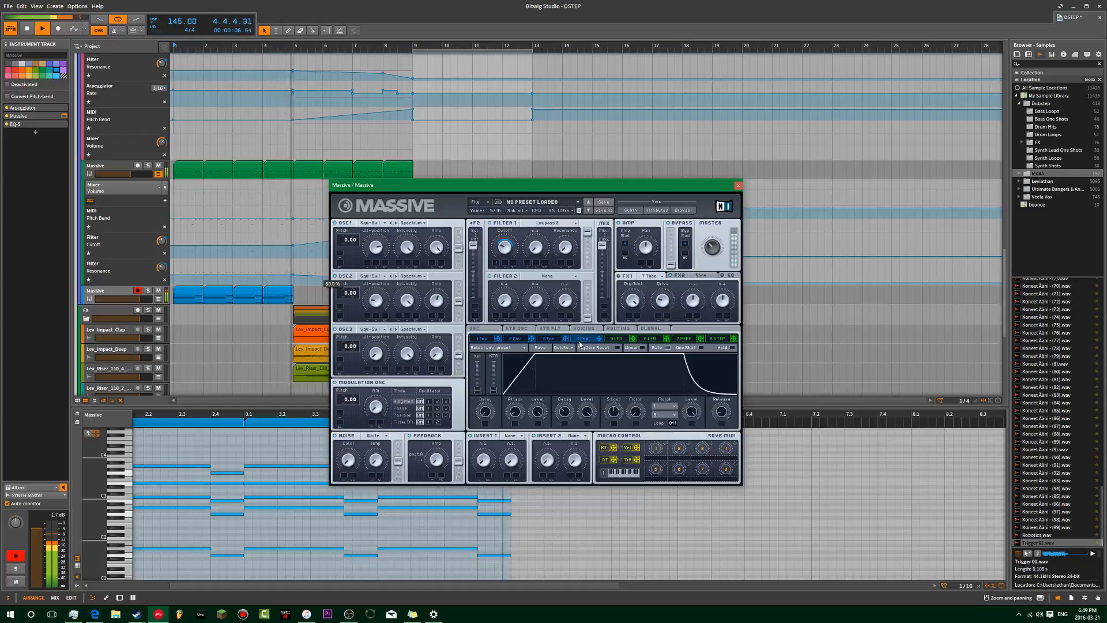
pyautogui.click(739, 187)
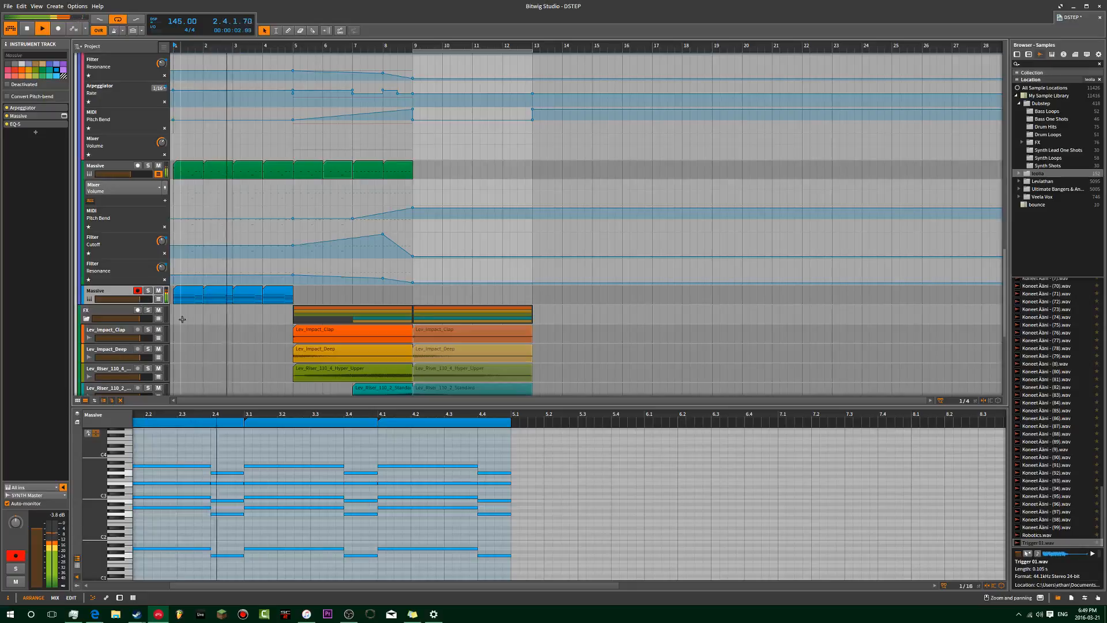
# - Duplicate the blue Massive track's four clips from bars 1 to 4 into bars 5 to 8 and replay from bar 1
pyautogui.press('d')
pyautogui.click(267, 298)
pyautogui.keyDown('shift'); pyautogui.click(184, 298); pyautogui.keyUp('shift')
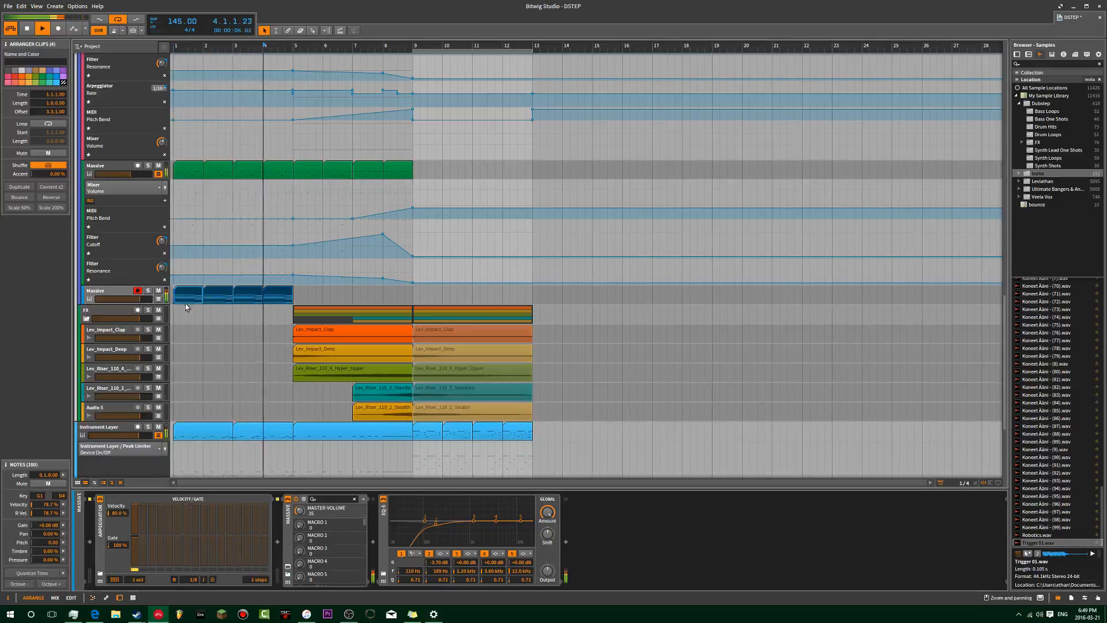
pyautogui.hotkey('ctrl', 'd')
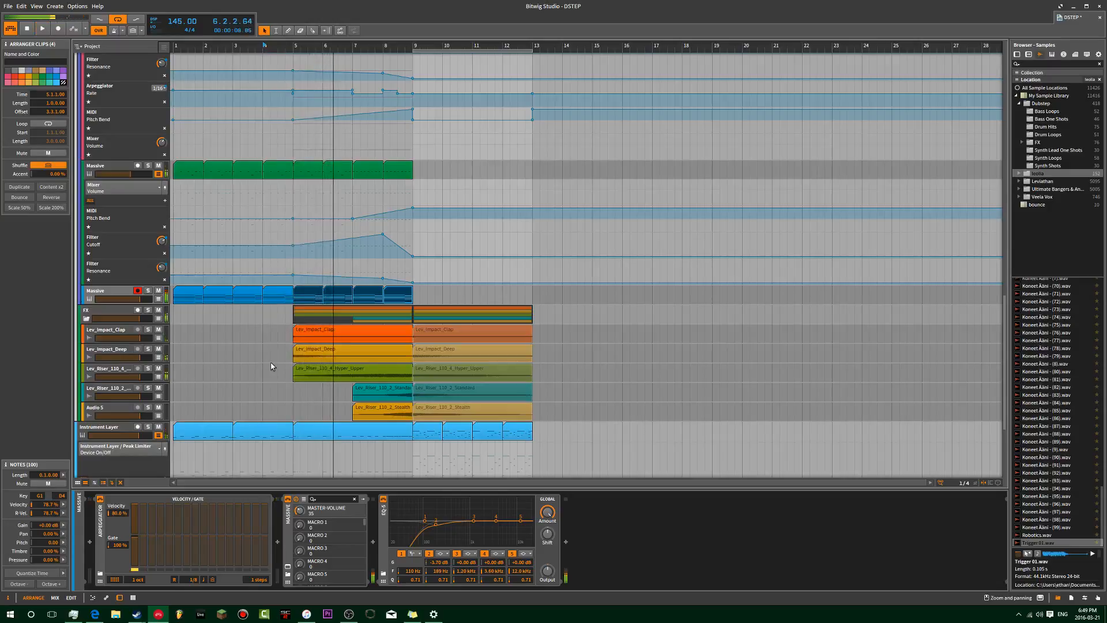
pyautogui.click(181, 230)
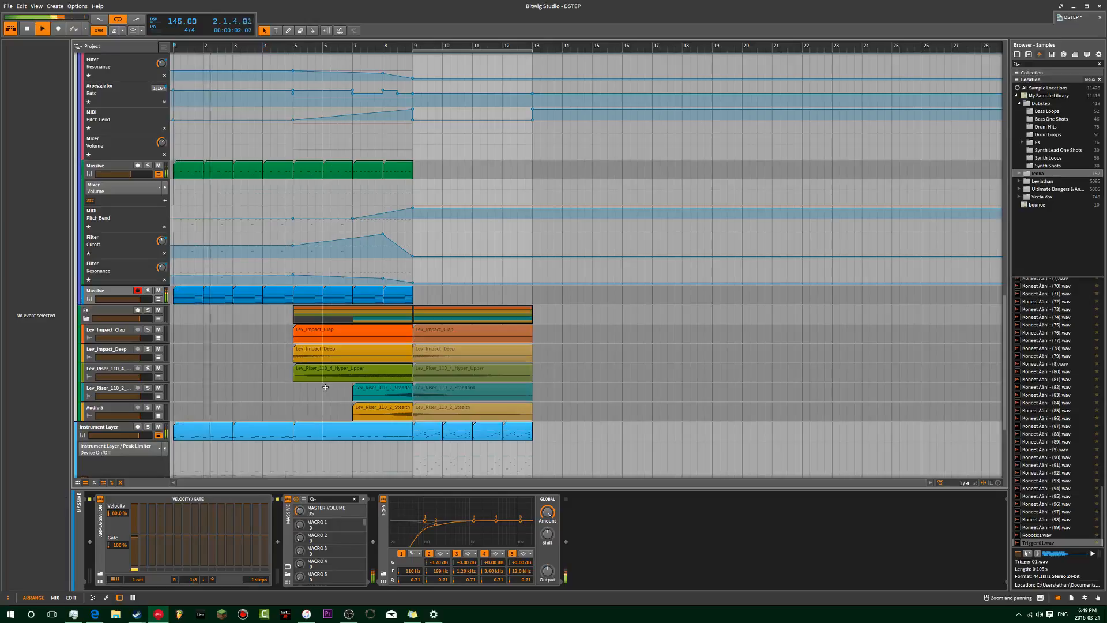
# - Briefly solo the green Massive track during playback, unsolo it and restart playback from bar 1
pyautogui.scroll(3, 225, 375)
pyautogui.scroll(1, 225, 377)
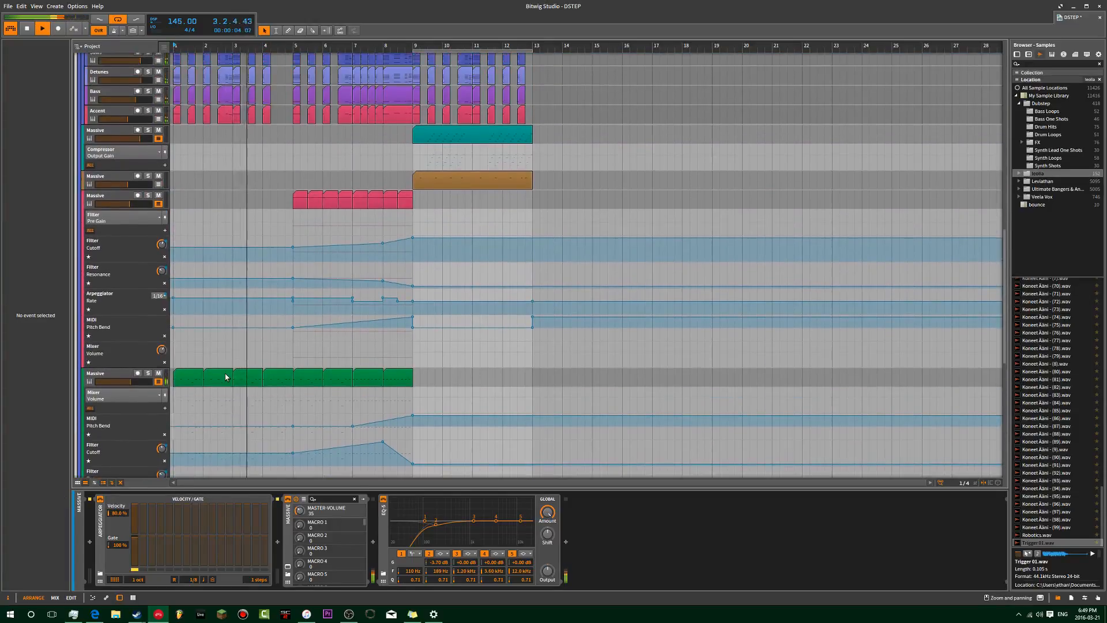
pyautogui.scroll(-2, 224, 373)
pyautogui.click(148, 270)
pyautogui.click(148, 269)
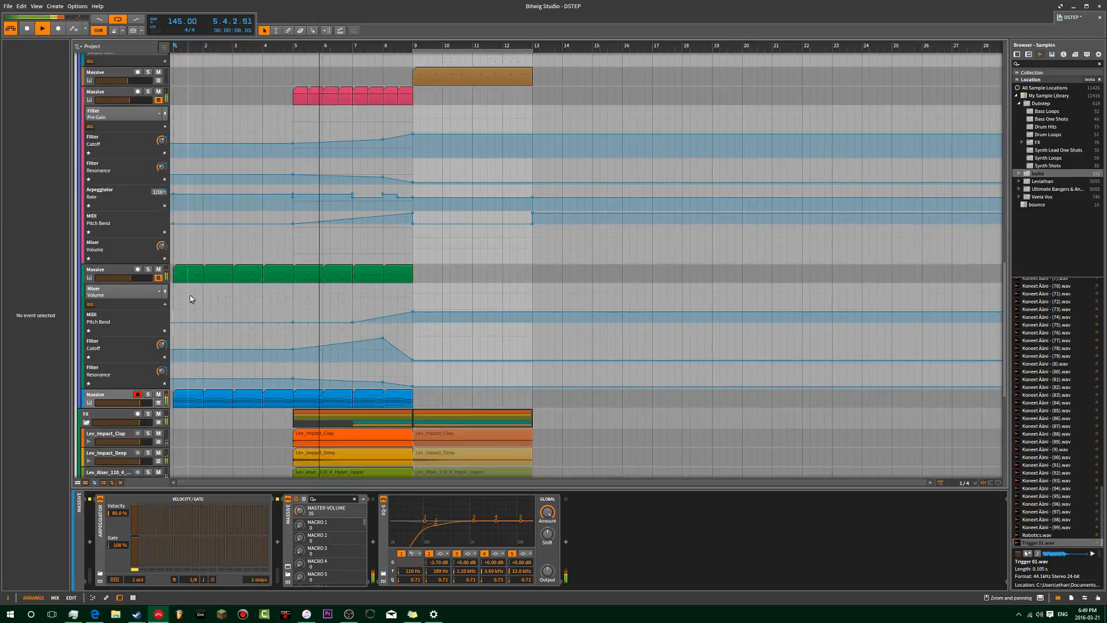
pyautogui.press('space')
pyautogui.press('space')
# - Raise the green Massive's filter cutoff automation to 19.9 kHz from bar 1 to bar 5 and delete the lower point at bar 5
pyautogui.moveTo(173, 349); pyautogui.dragTo(173, 338)
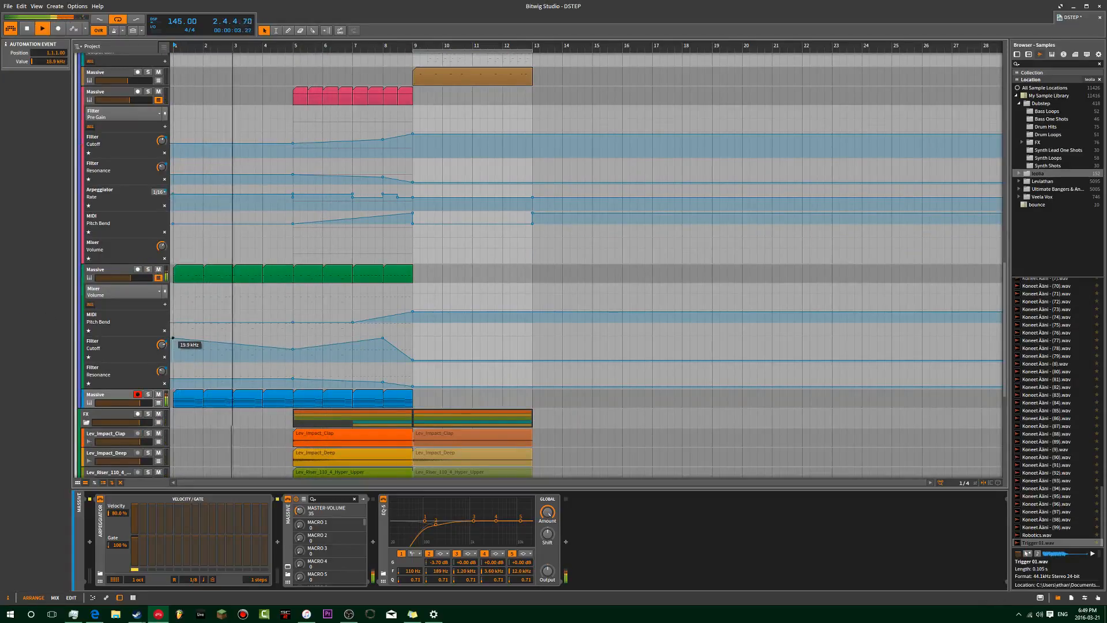
pyautogui.click(278, 343)
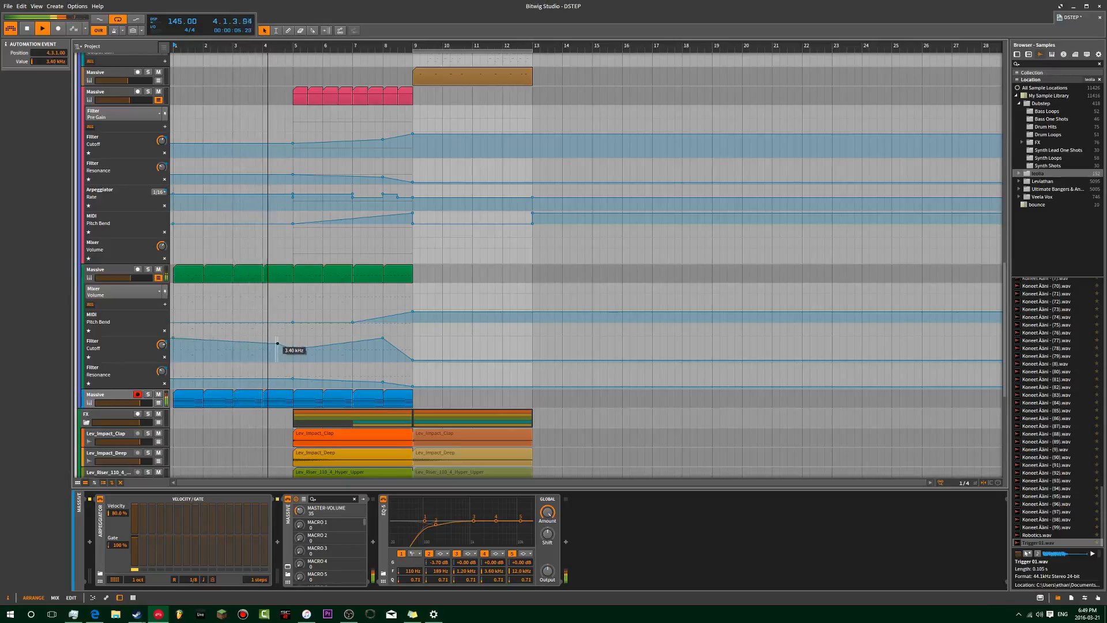
pyautogui.moveTo(279, 344); pyautogui.dragTo(293, 338)
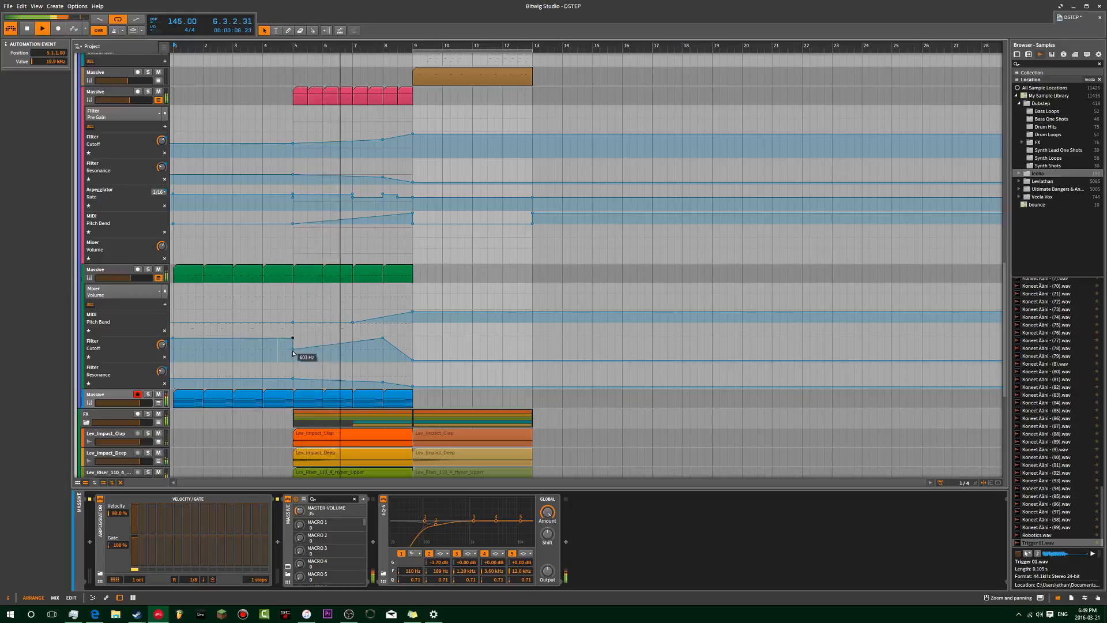
pyautogui.click(293, 350)
pyautogui.press('Delete')
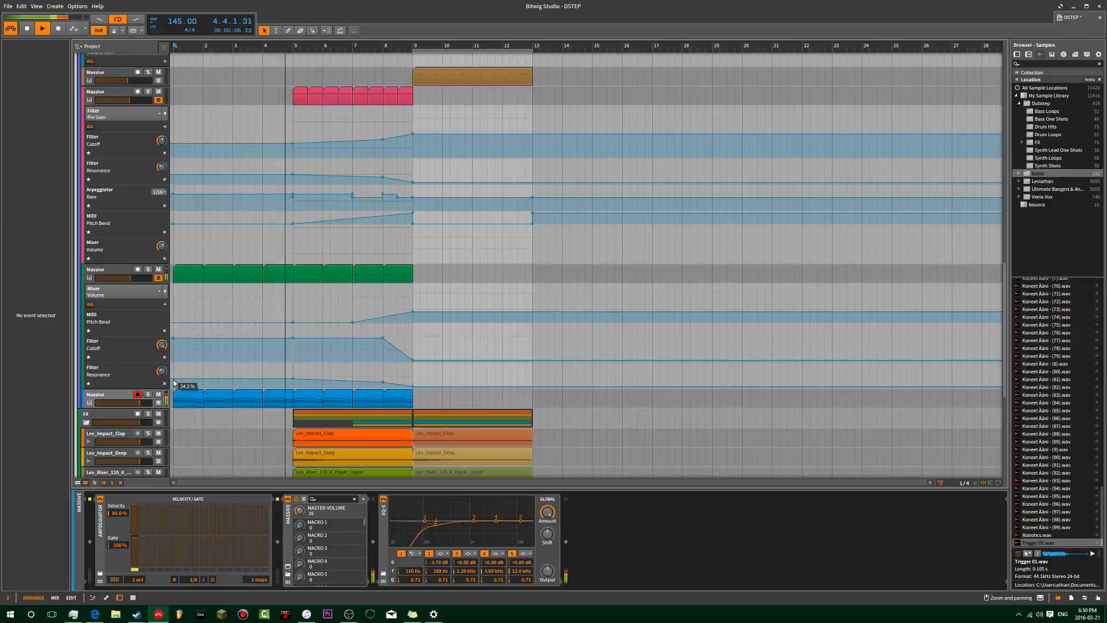
# - Look through the arrangement during playback and examine the device chains of the green and pink Massive tracks
pyautogui.scroll(10, 279, 228)
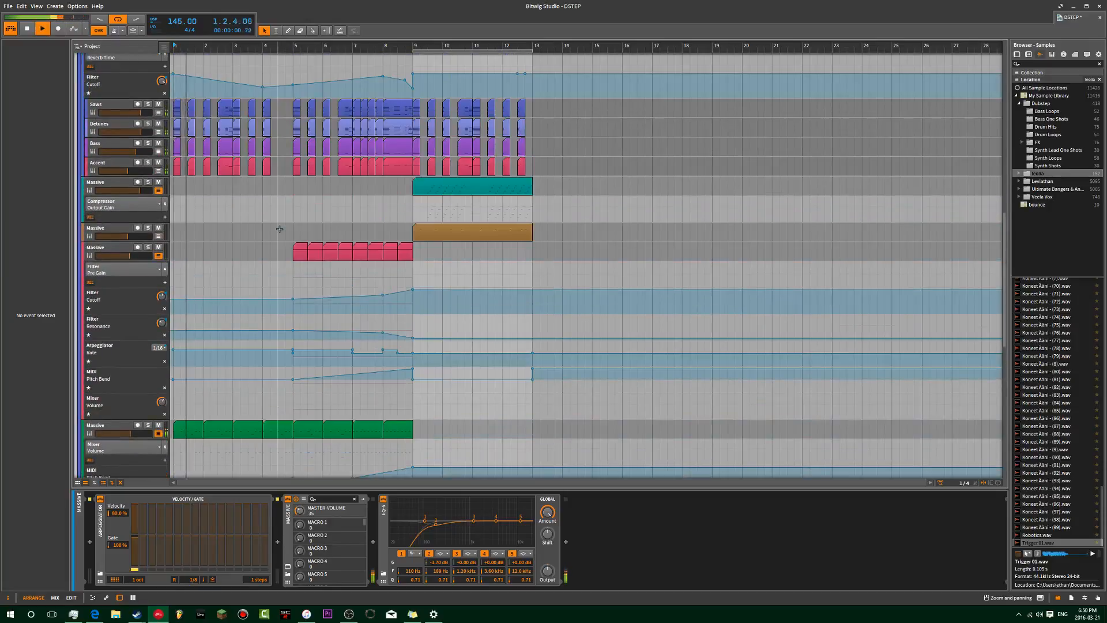
pyautogui.scroll(5, 227, 261)
pyautogui.scroll(-20, 233, 261)
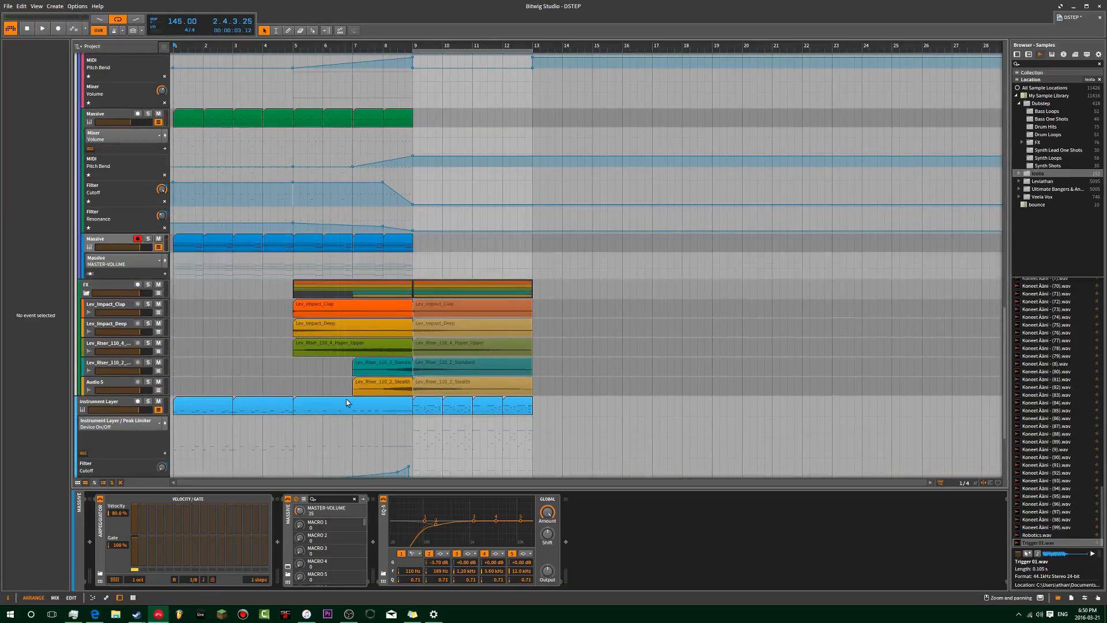
pyautogui.scroll(6, 243, 326)
pyautogui.click(103, 270)
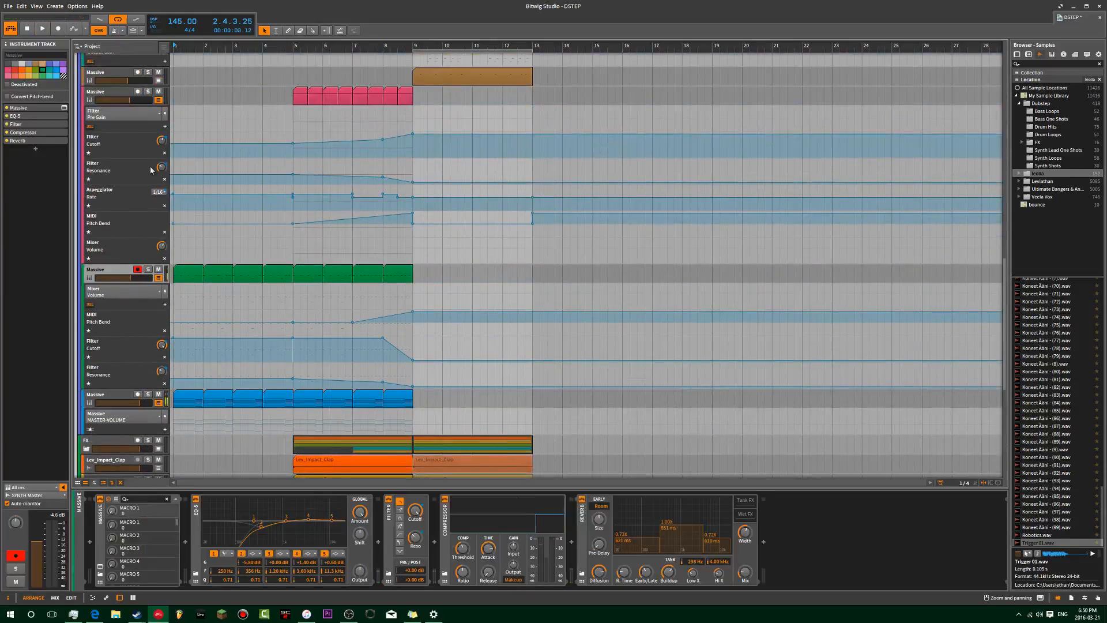
pyautogui.press('space')
pyautogui.scroll(1, 243, 139)
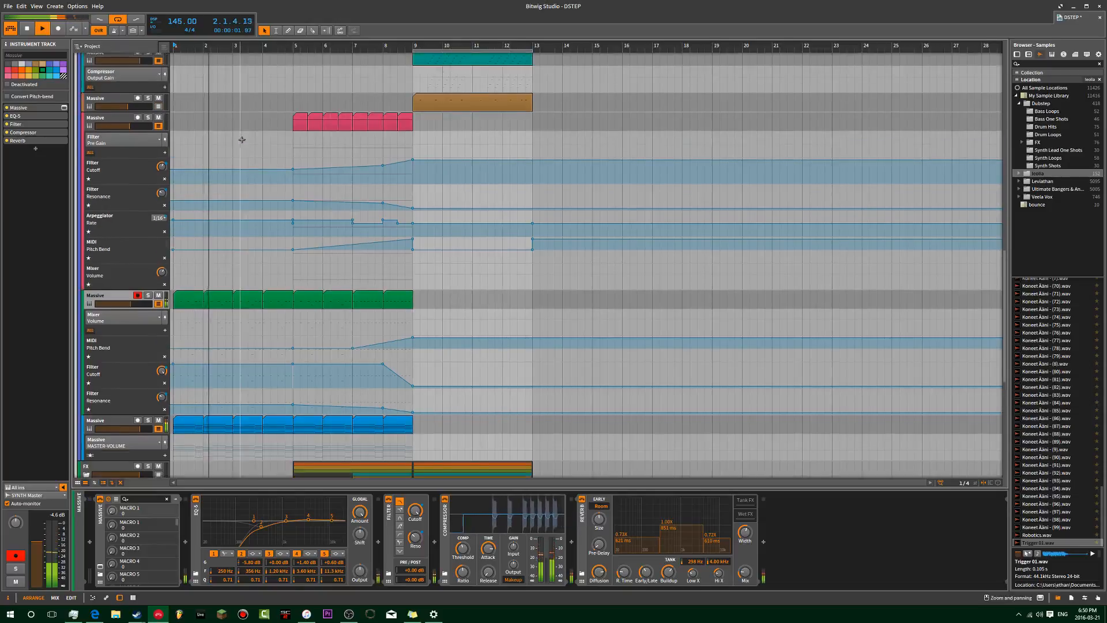
pyautogui.scroll(1, 243, 139)
pyautogui.click(114, 145)
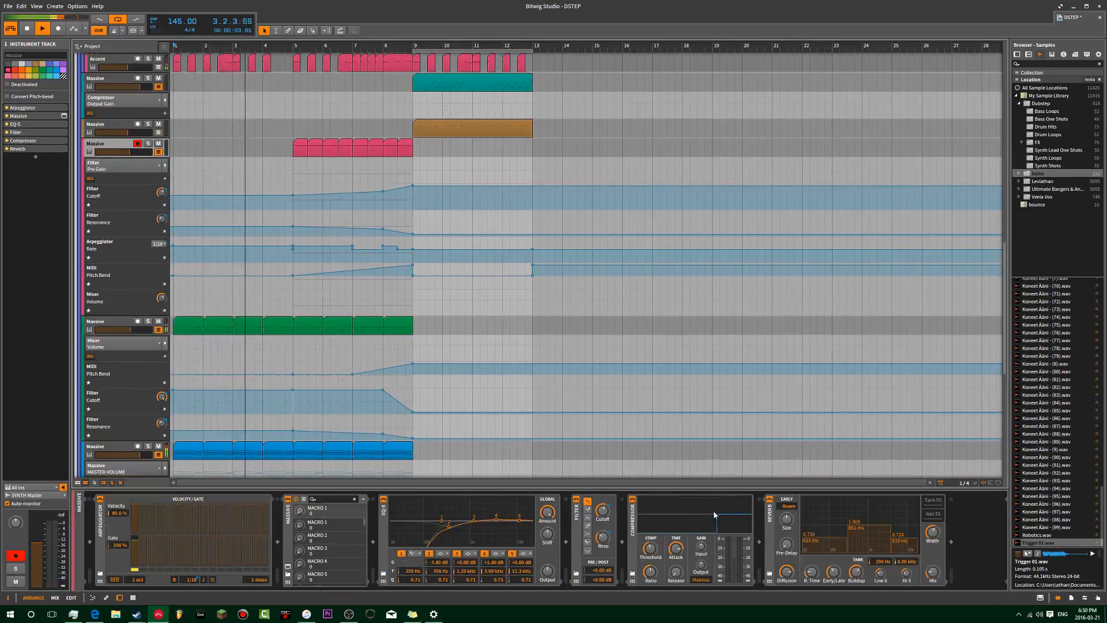
# - Copy the Filter device from the end of the Instrument Layer track's chain, paste it after the blue Massive's EQ-5 and replay
pyautogui.scroll(-12, 403, 288)
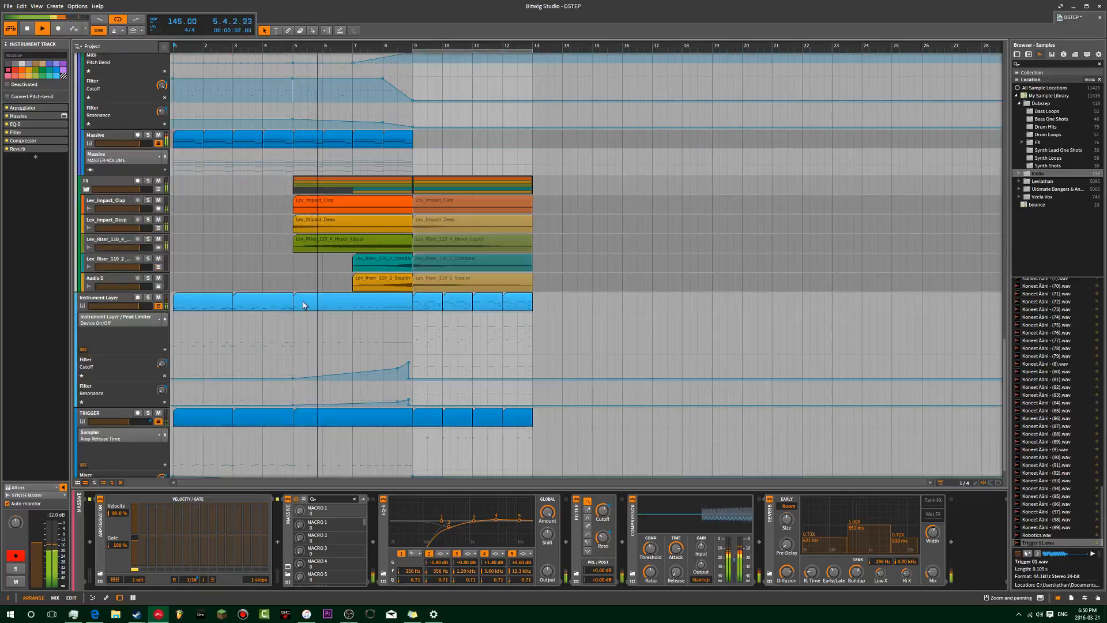
pyautogui.click(117, 300)
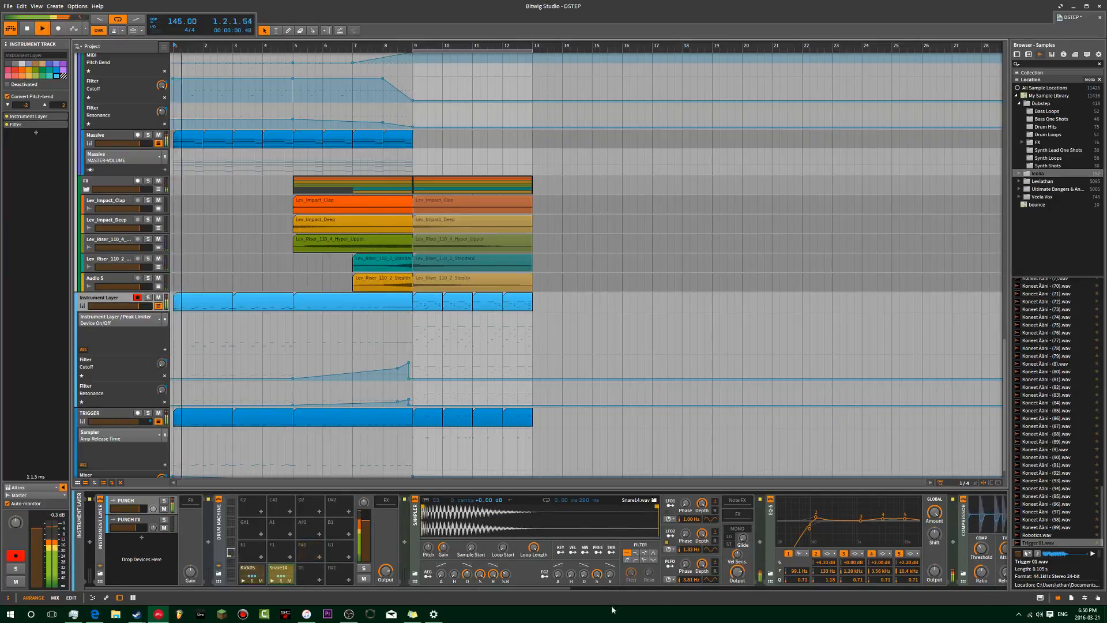
pyautogui.moveTo(563, 589); pyautogui.dragTo(1001, 584)
pyautogui.click(942, 519)
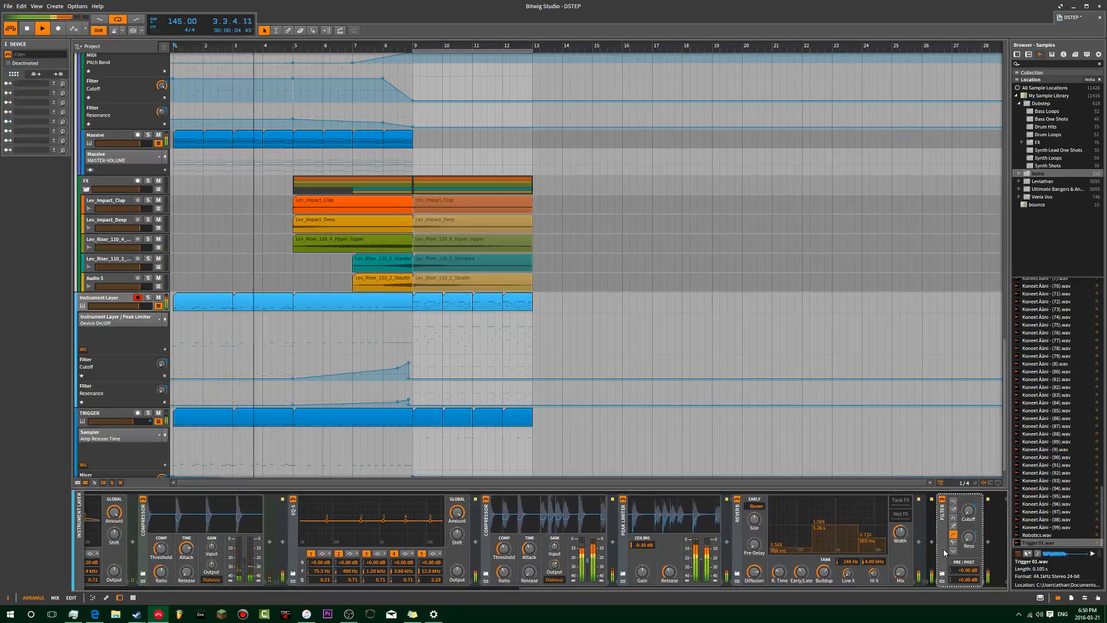
pyautogui.press('space')
pyautogui.click(125, 137)
pyautogui.hotkey('ctrl', 'v')
pyautogui.press('space')
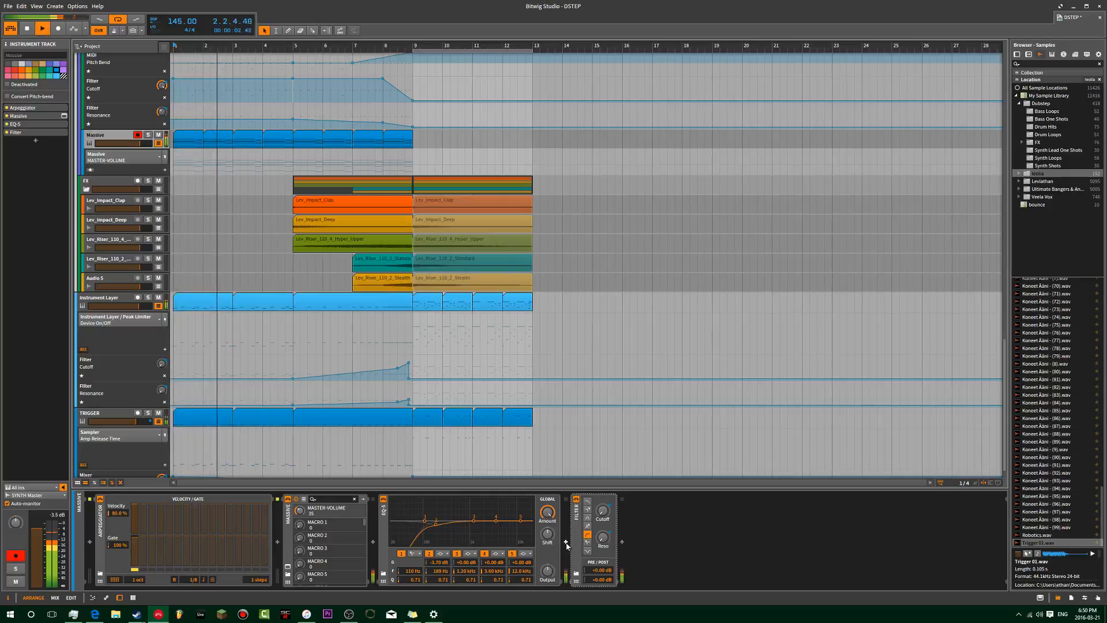
# - Show the blue Massive track's filter cutoff and resonance automation lanes and replay from bar 1
pyautogui.scroll(3, 333, 344)
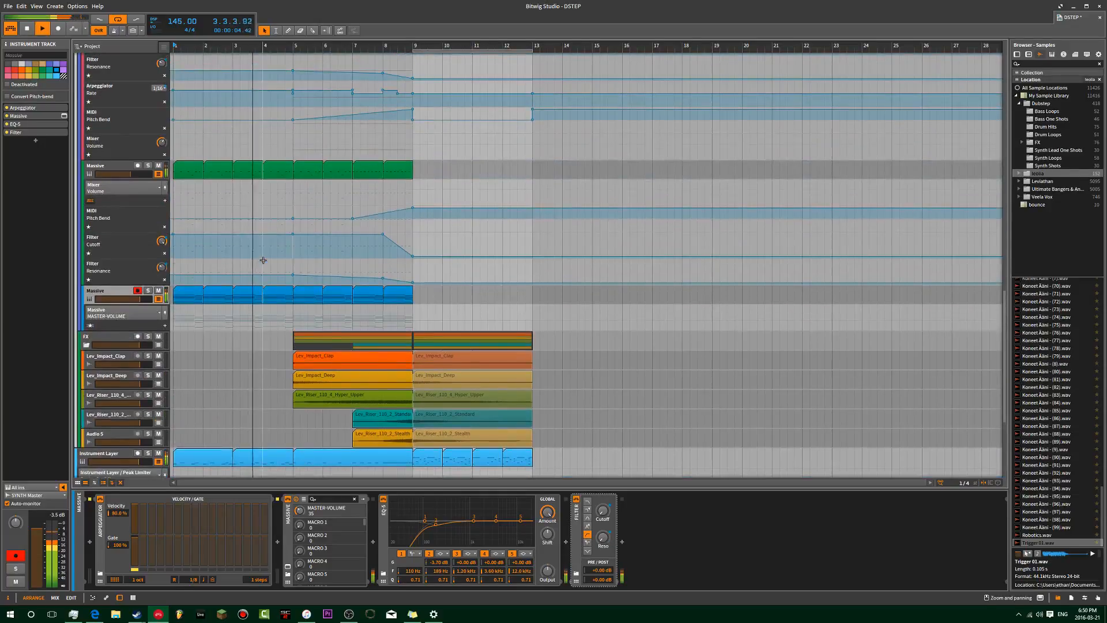
pyautogui.click(92, 326)
pyautogui.press('space')
pyautogui.press('space')
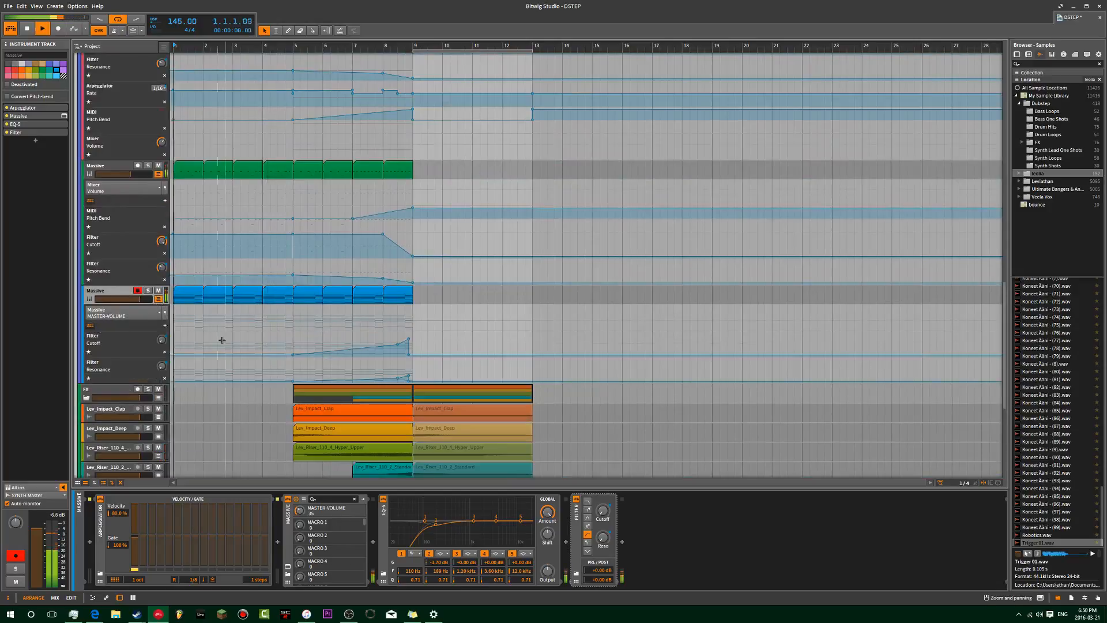
# - Set the blue Massive filter's resonance automation point at bar 5 to about 11%
pyautogui.scroll(-1, 409, 357)
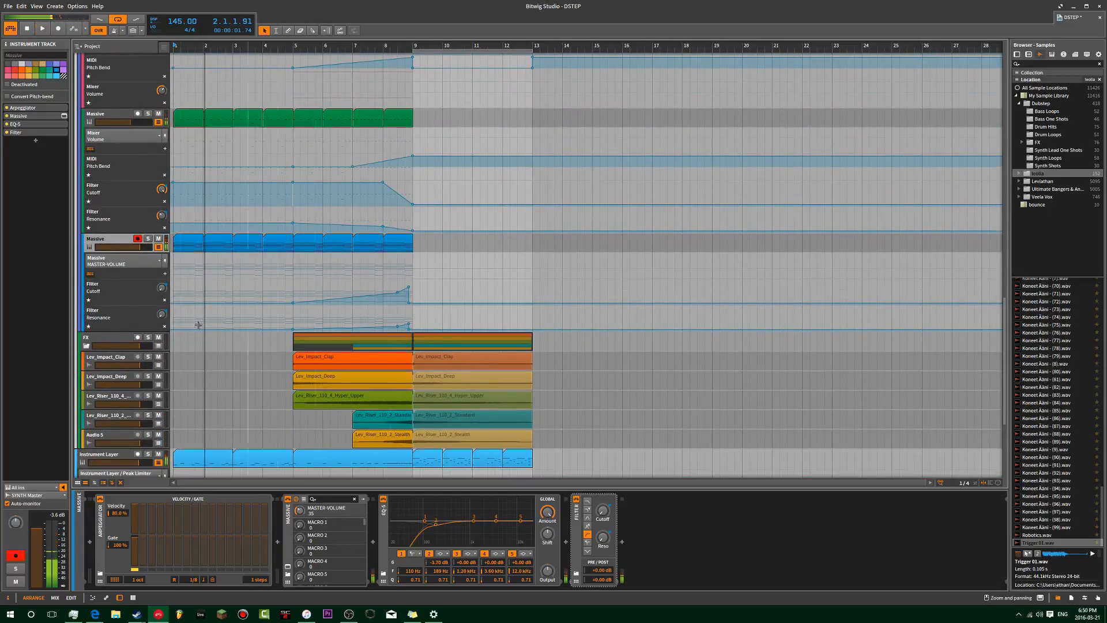
pyautogui.scroll(-2, 179, 250)
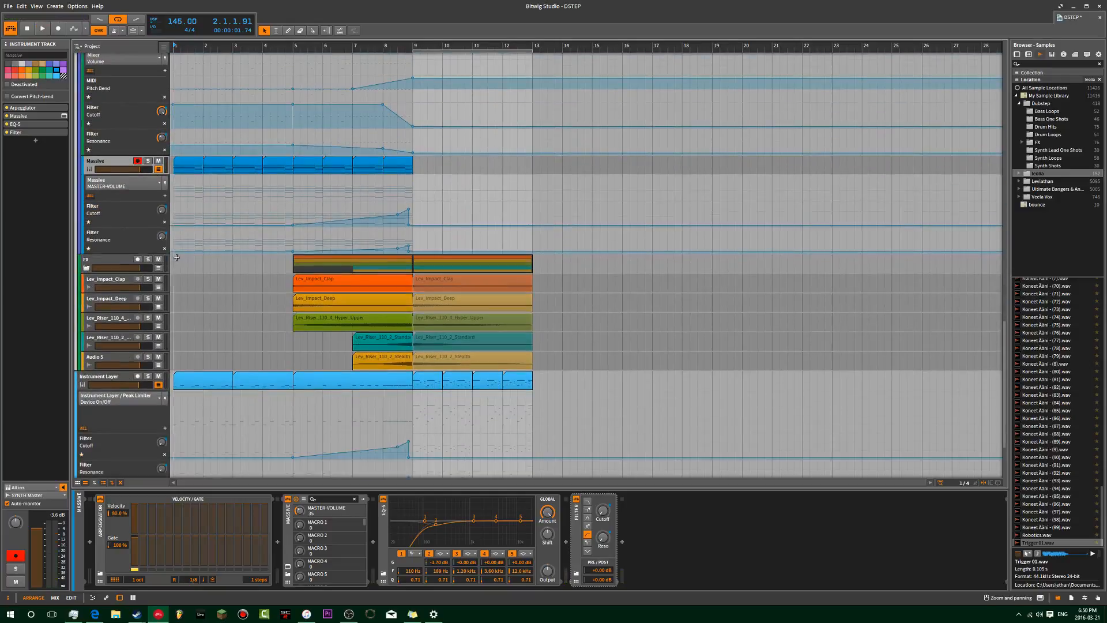
pyautogui.scroll(-2, 180, 257)
pyautogui.scroll(4, 180, 259)
pyautogui.moveTo(427, 256); pyautogui.dragTo(350, 312)
pyautogui.press('Delete')
pyautogui.moveTo(308, 257); pyautogui.dragTo(286, 307)
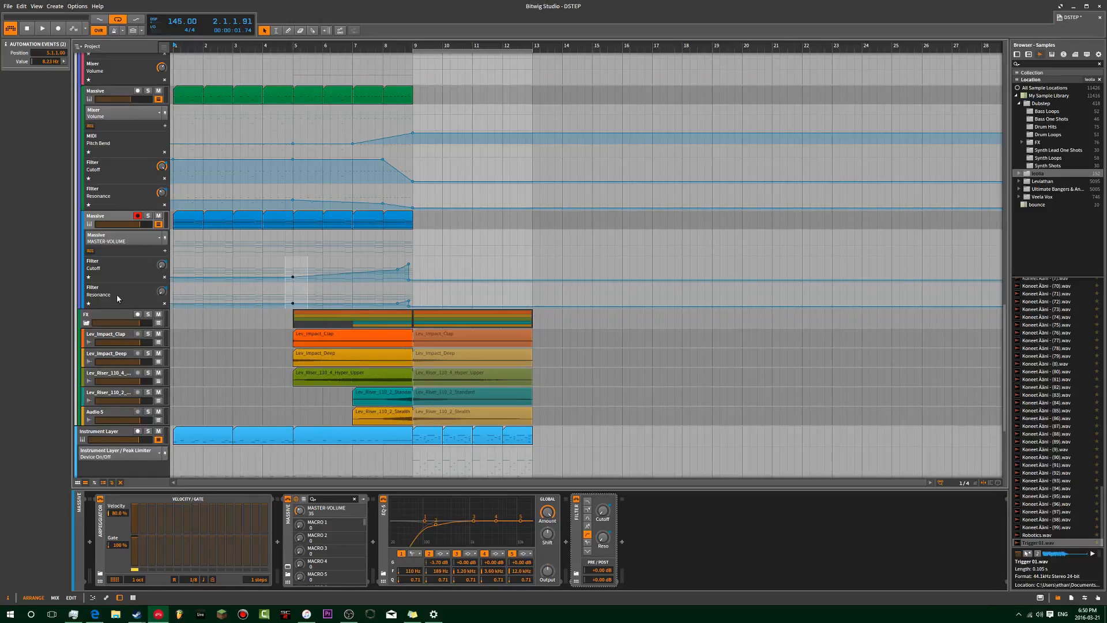
pyautogui.click(255, 339)
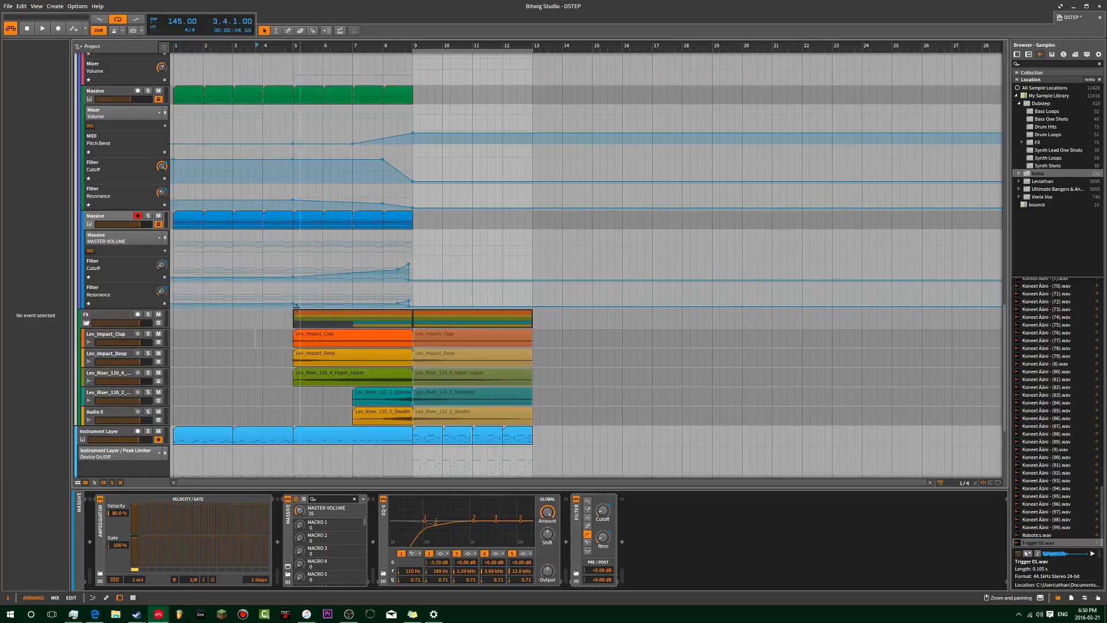
pyautogui.moveTo(293, 305); pyautogui.dragTo(293, 299)
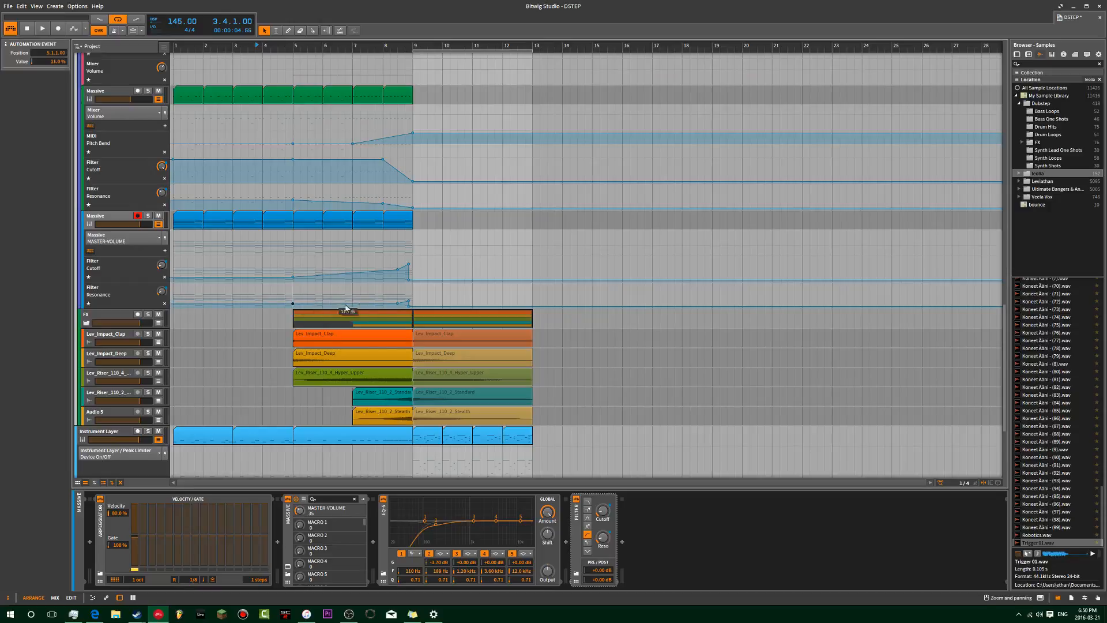
# - Raise the blue Massive's last cutoff automation point before bar 9 and set the 8.3 point to 349 Hz during playback
pyautogui.press('space')
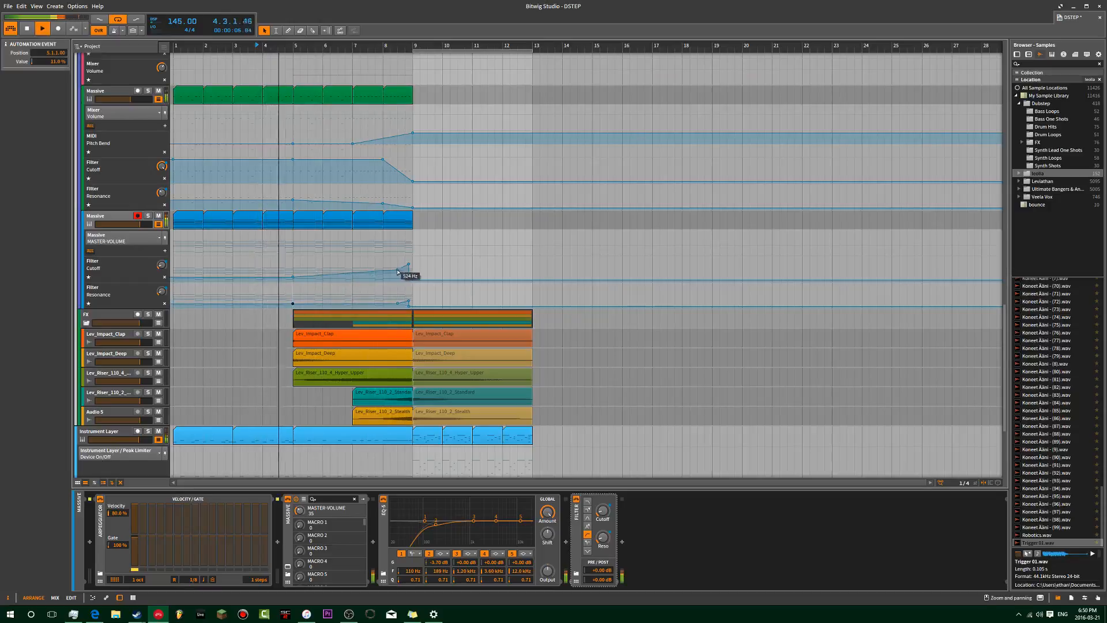
pyautogui.moveTo(407, 266); pyautogui.dragTo(409, 260)
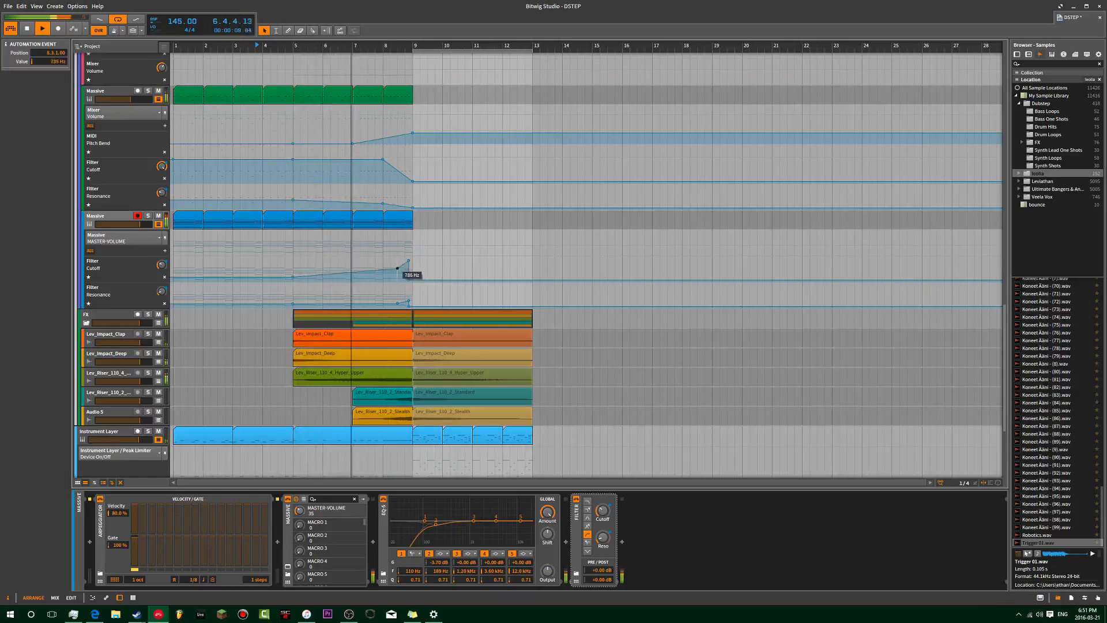
pyautogui.moveTo(399, 271); pyautogui.dragTo(398, 272)
pyautogui.press('space')
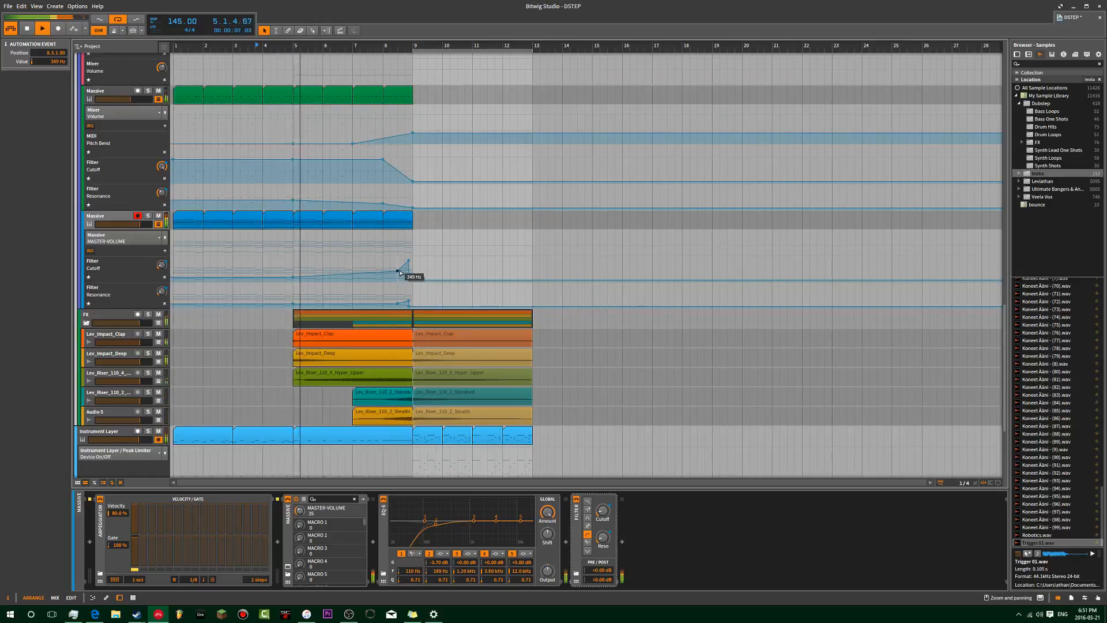
# - Copy the two Lev_Riser_110_2 clips at bar 7 into bars 3 and 4 and play them from bar 3
pyautogui.scroll(-4, 398, 276)
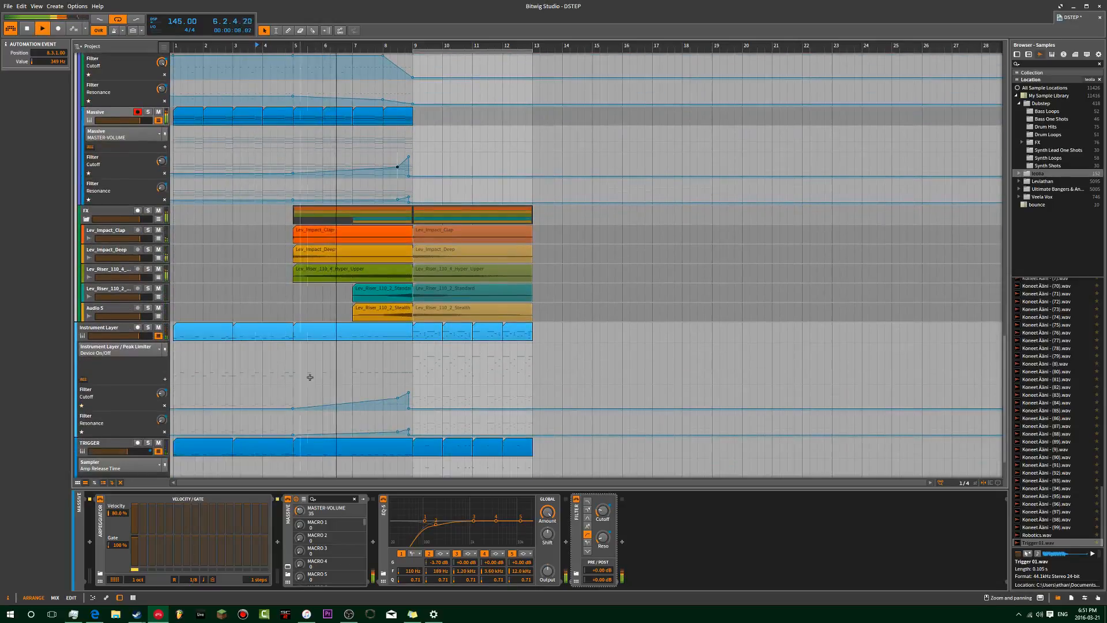
pyautogui.click(380, 310)
pyautogui.keyDown('shift'); pyautogui.click(380, 299); pyautogui.keyUp('shift')
pyautogui.moveTo(380, 300); pyautogui.dragTo(274, 297)
pyautogui.click(238, 276)
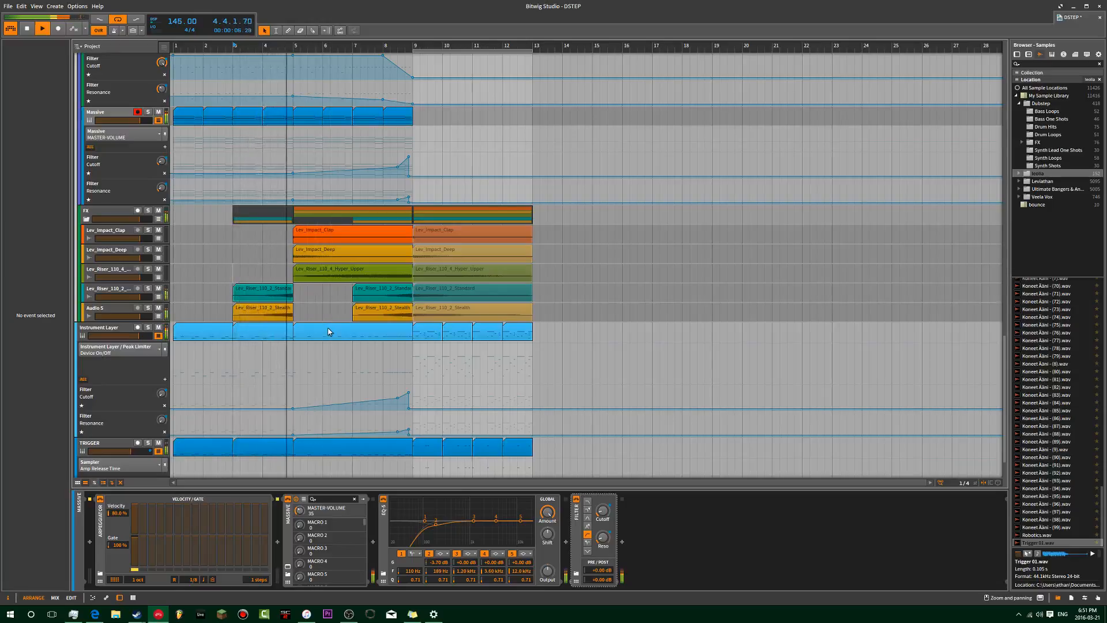
# - Lower the gain of the Lev_Impact_Clap and Lev_Impact_Deep clips at bar 5 to -6 dB and replay the section
pyautogui.press('space')
pyautogui.click(305, 250)
pyautogui.keyDown('shift'); pyautogui.click(306, 231); pyautogui.keyUp('shift')
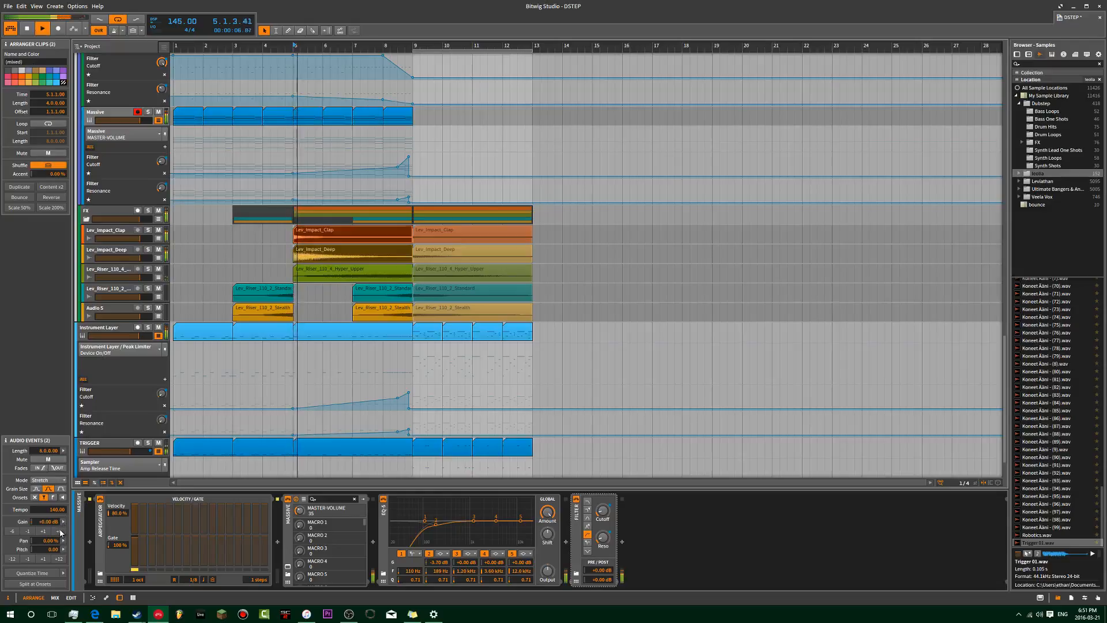
pyautogui.press('space')
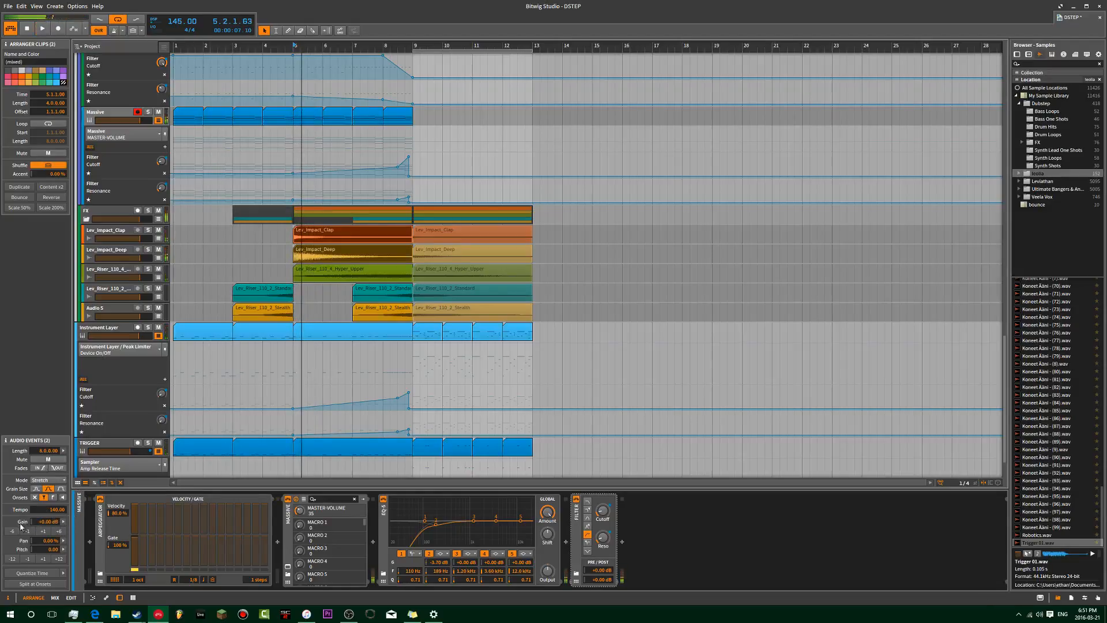
pyautogui.press('space')
pyautogui.doubleClick(234, 235)
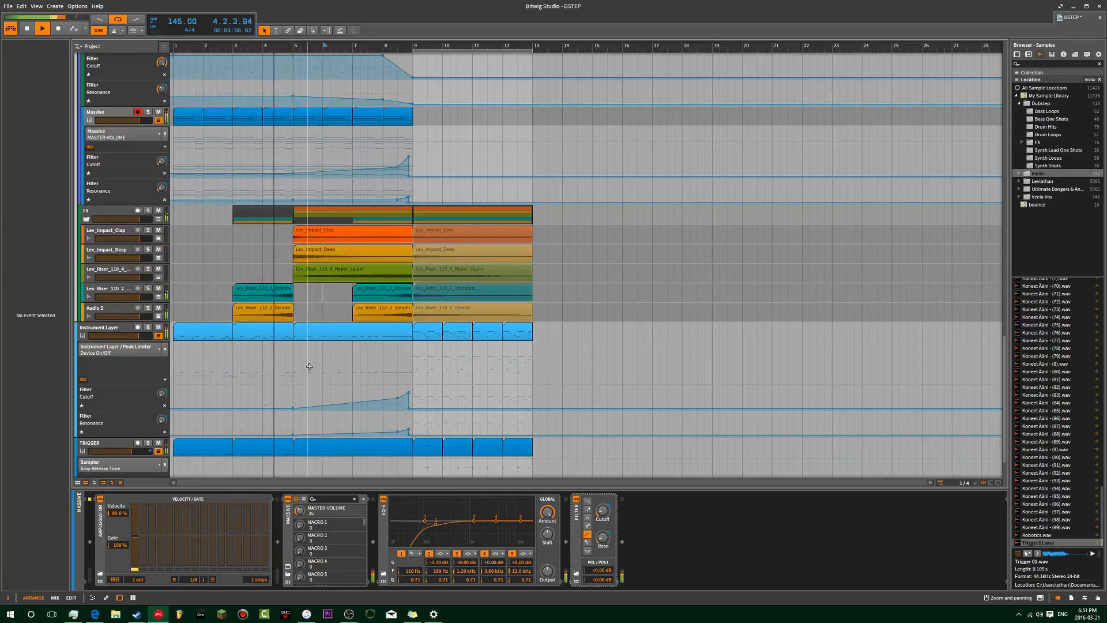
# - Open the Instrument Layer clip at bar 5 for note editing and play through its opening notes
pyautogui.doubleClick(323, 331)
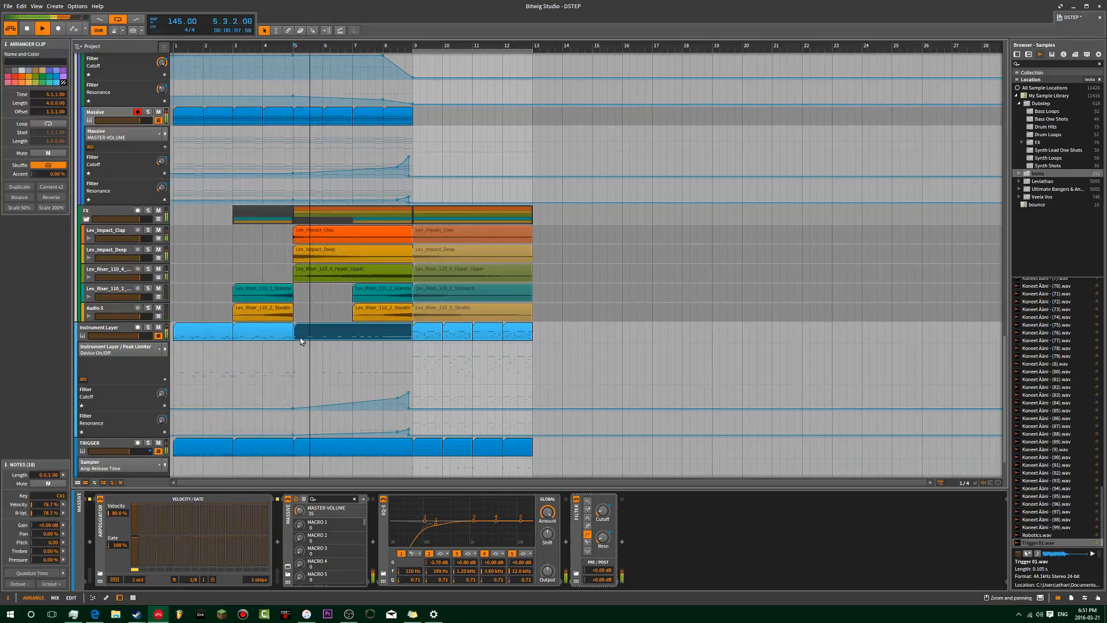
pyautogui.press('space')
pyautogui.press('space')
pyautogui.press('space')
pyautogui.click(368, 508)
pyautogui.click(365, 514)
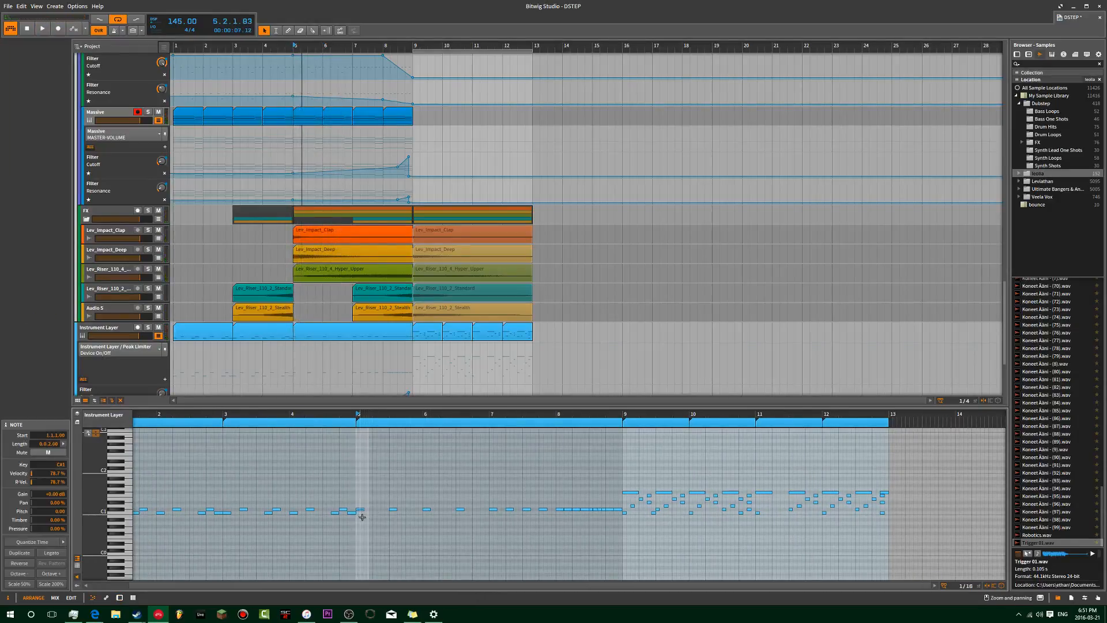
pyautogui.press('space')
pyautogui.press('space')
pyautogui.press('space')
pyautogui.press('space')
pyautogui.press('space')
# - Play the intro from bar 1 while looking over the synth and FX tracks
pyautogui.click(229, 232)
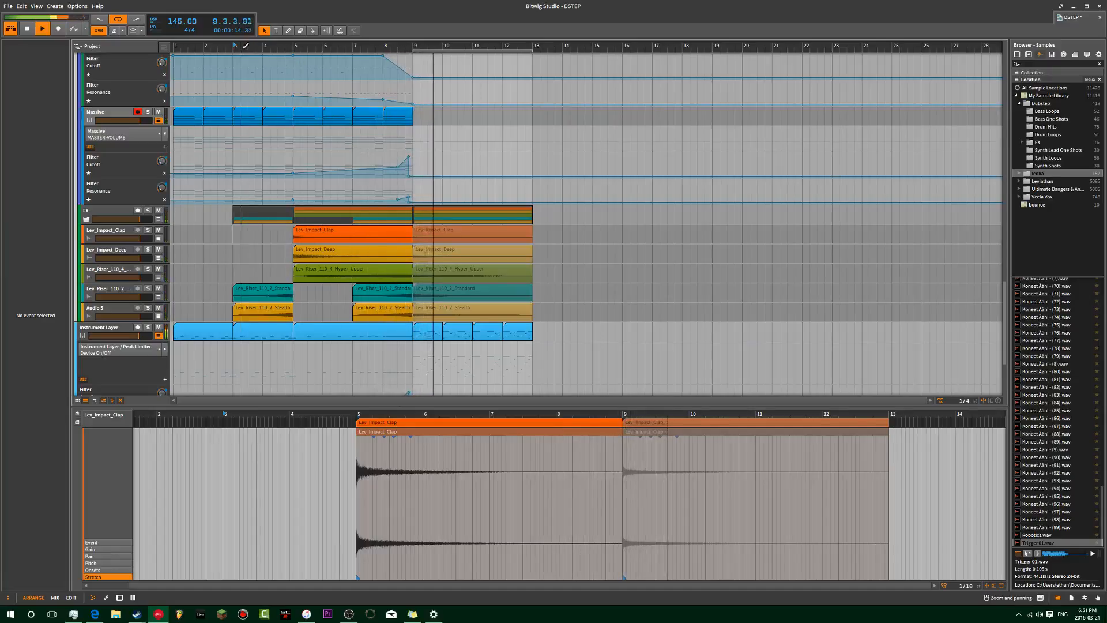
pyautogui.click(177, 48)
pyautogui.press('space')
pyautogui.scroll(6, 219, 153)
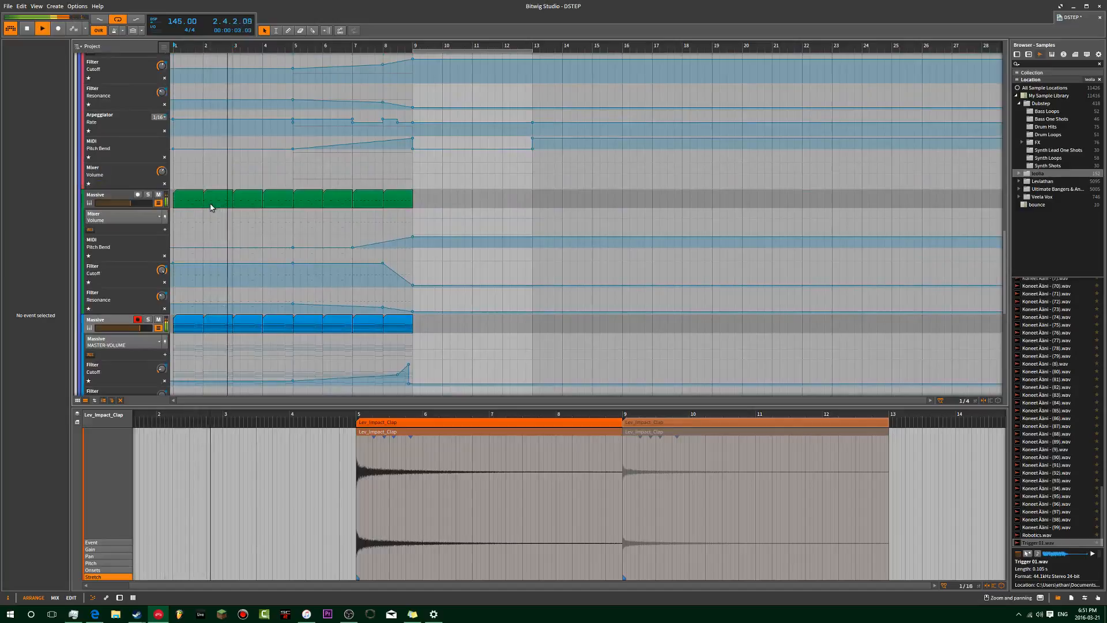
pyautogui.scroll(12, 211, 205)
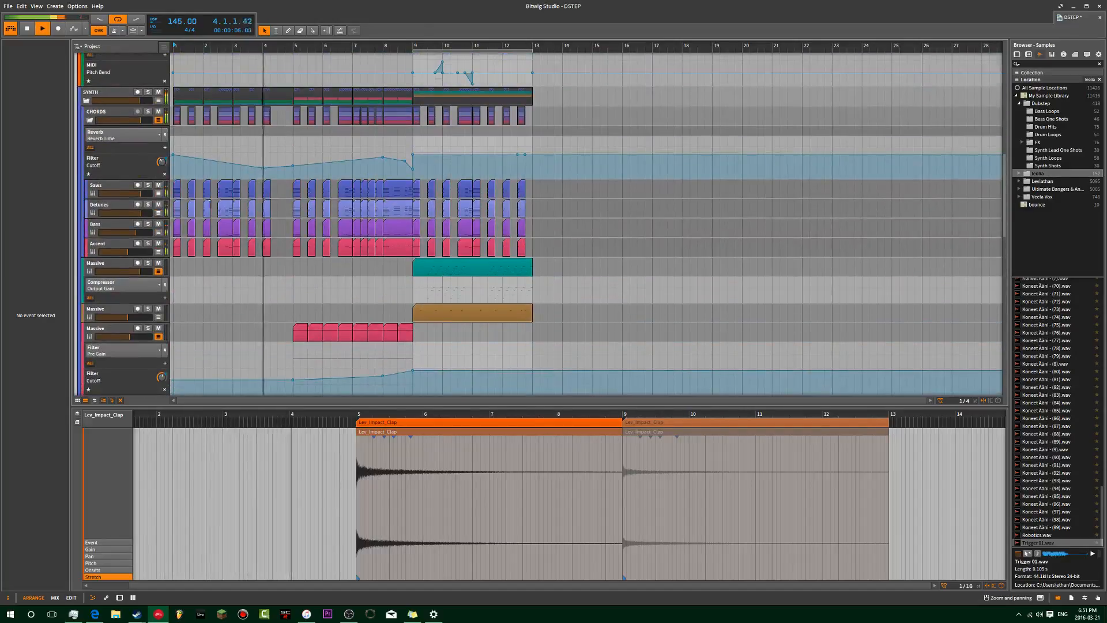
pyautogui.scroll(-12, 210, 203)
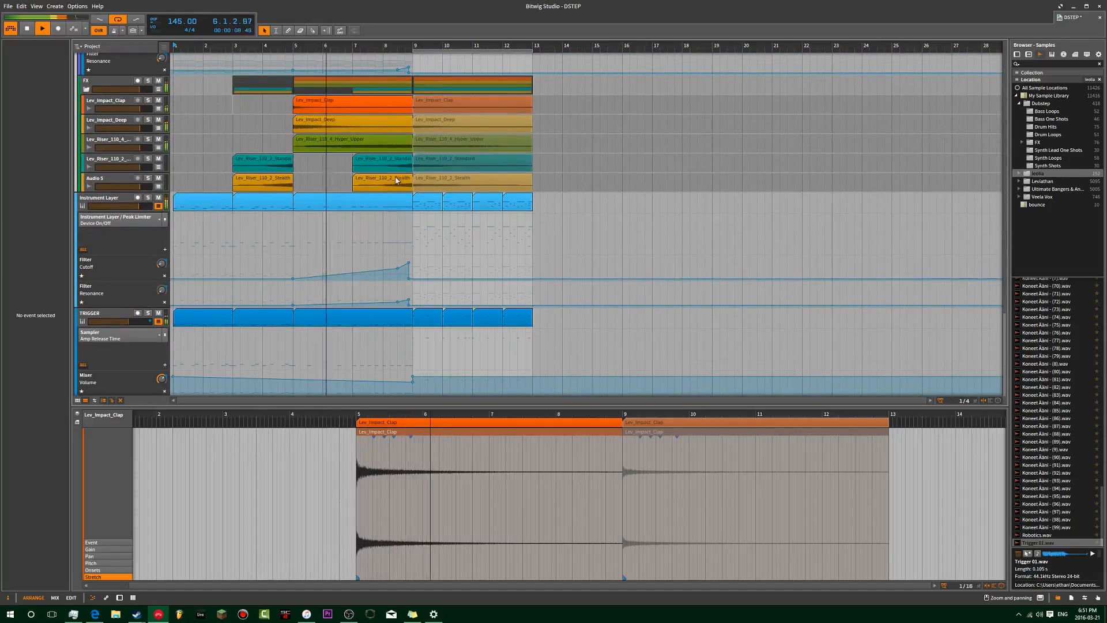
# - Duplicate the two Lev_Riser_110_2 clips from bar 3 to bar 5 as reversed copies with -12 dB gain
pyautogui.click(284, 188)
pyautogui.hotkey('ctrl', 'd')
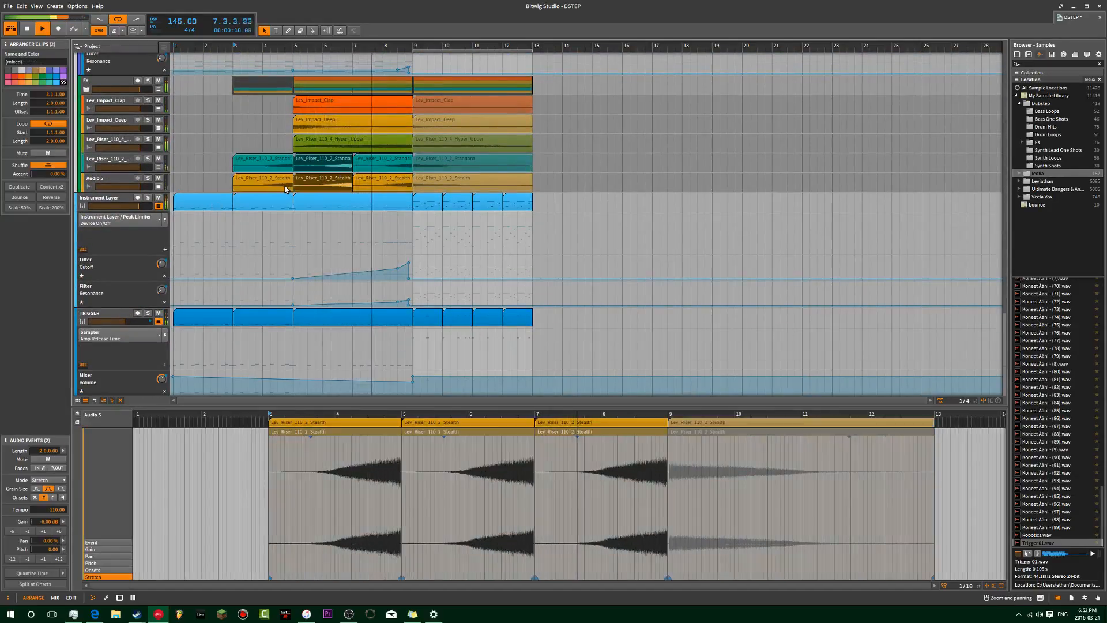
pyautogui.click(17, 531)
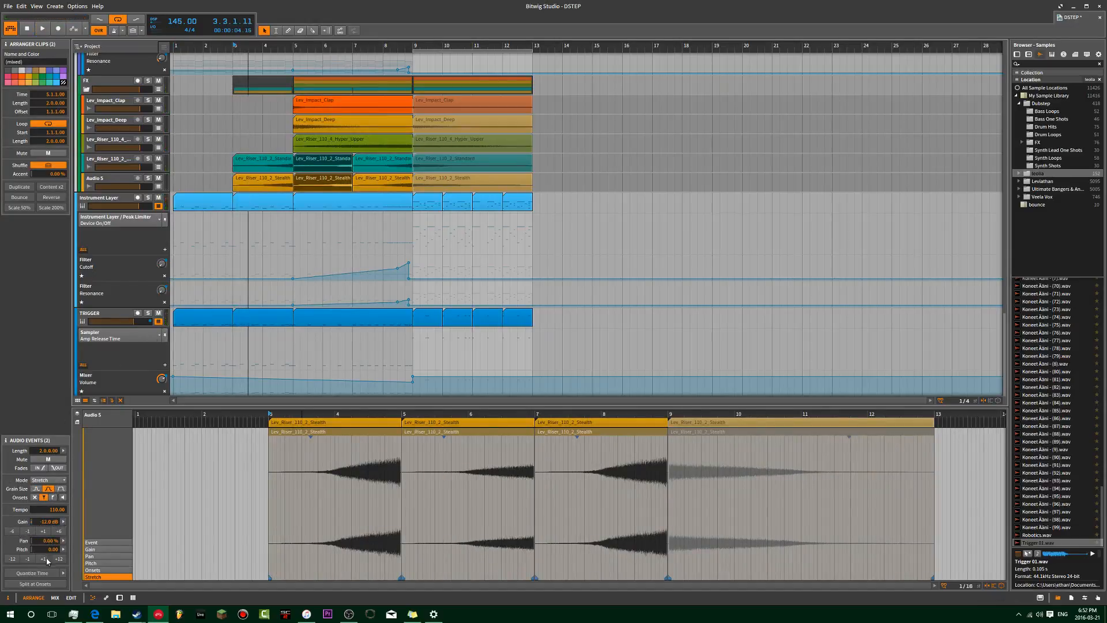
pyautogui.press('space')
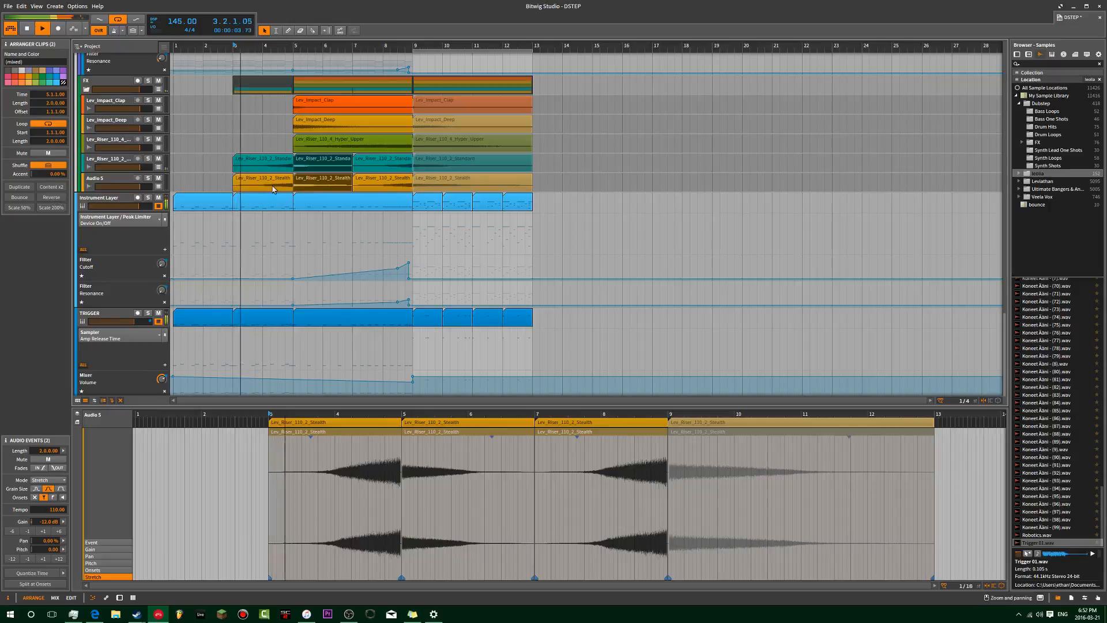
pyautogui.click(661, 163)
pyautogui.click(669, 188)
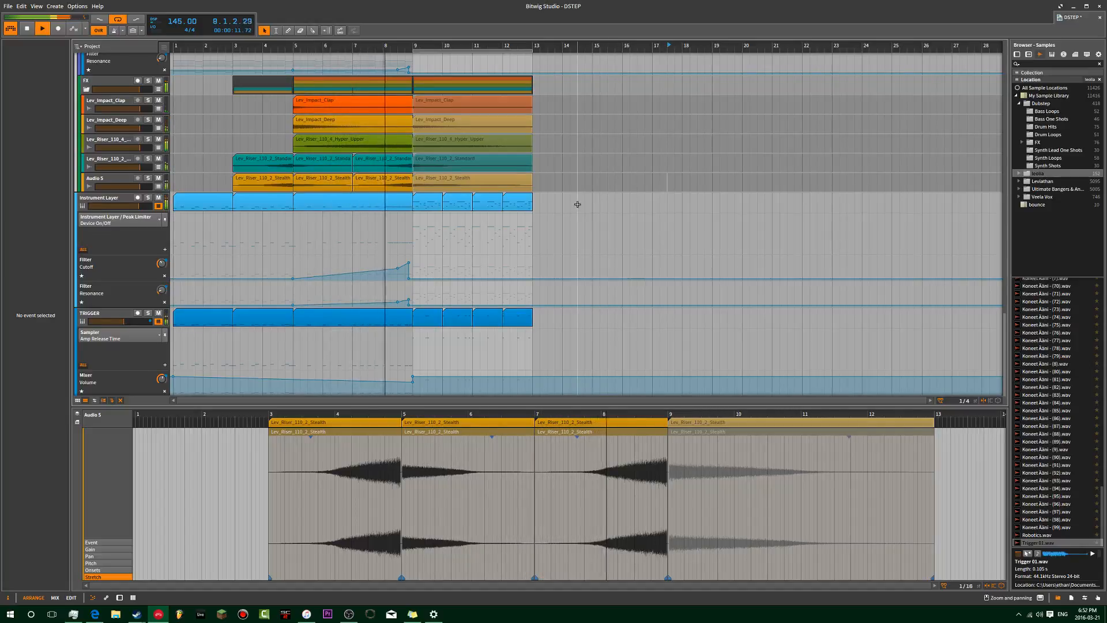
pyautogui.press('space')
pyautogui.press('space')
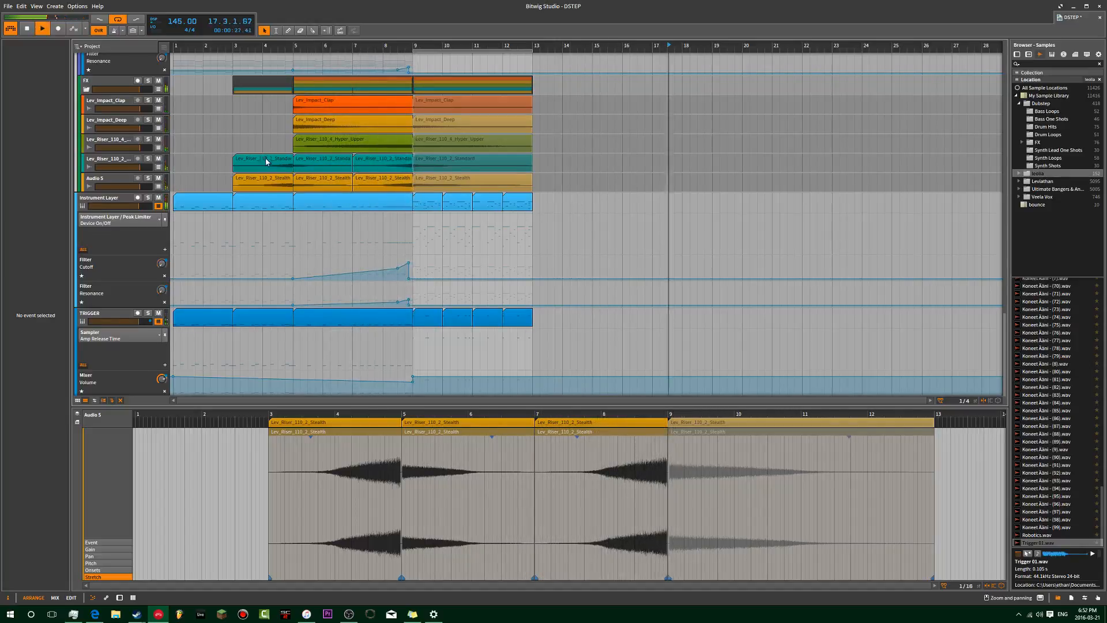
# - Copy the Lev_Impact_Clap and Lev_Impact_Deep clips from bar 5 to bar 18, reverse the copies and trim their start to bar 20
pyautogui.scroll(2, 208, 162)
pyautogui.scroll(1, 208, 162)
pyautogui.click(345, 213)
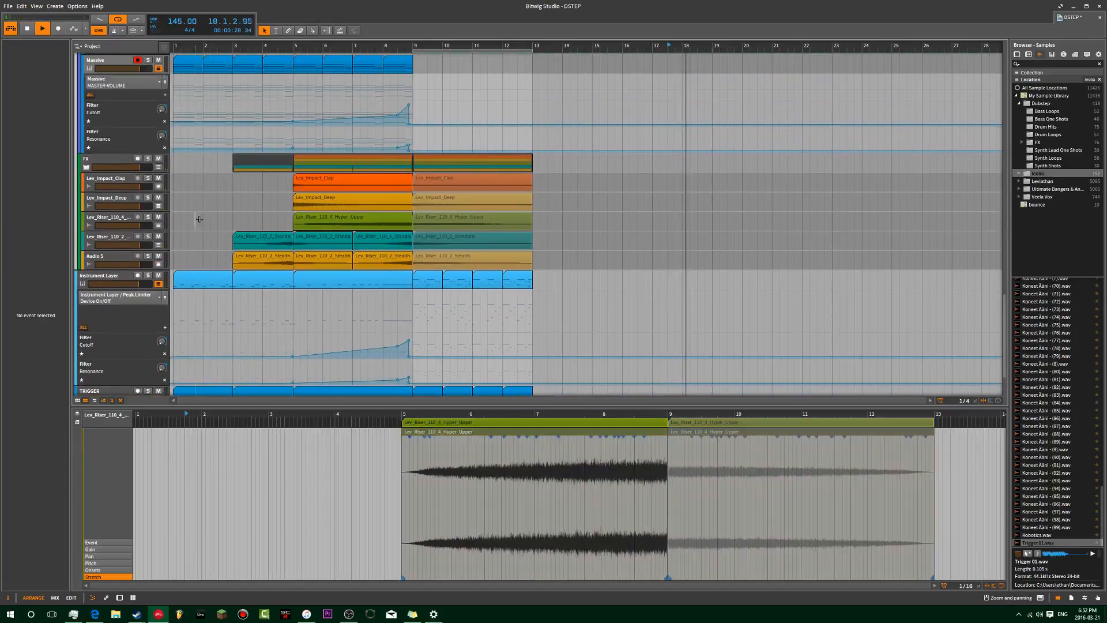
pyautogui.click(356, 207)
pyautogui.keyDown('shift'); pyautogui.click(356, 186); pyautogui.keyUp('shift')
pyautogui.moveTo(334, 186); pyautogui.dragTo(720, 185)
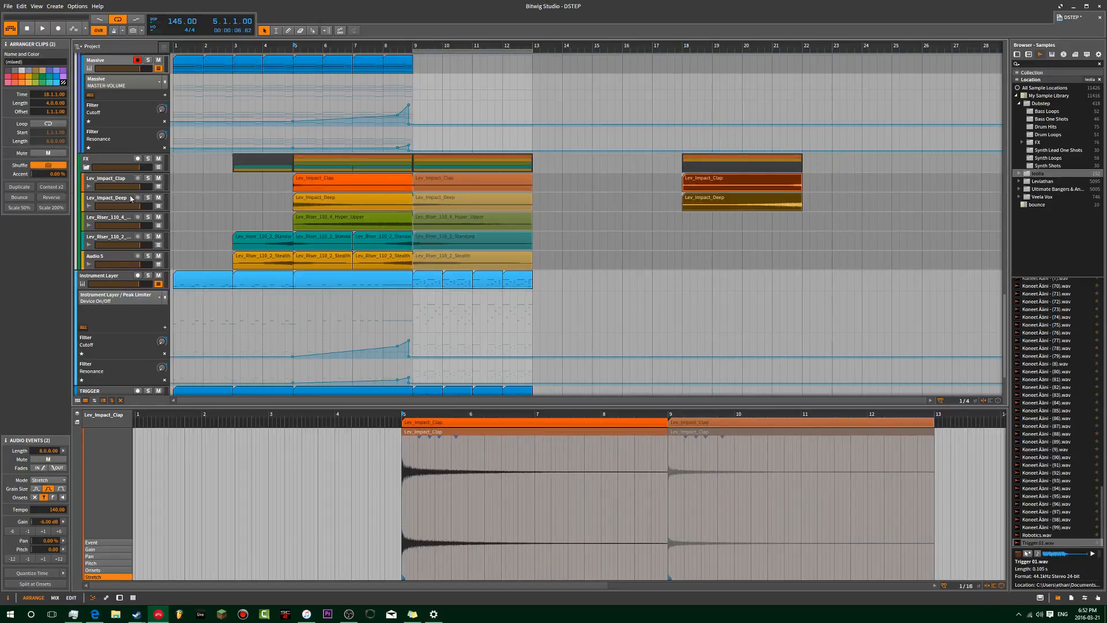
pyautogui.moveTo(683, 202); pyautogui.dragTo(748, 208)
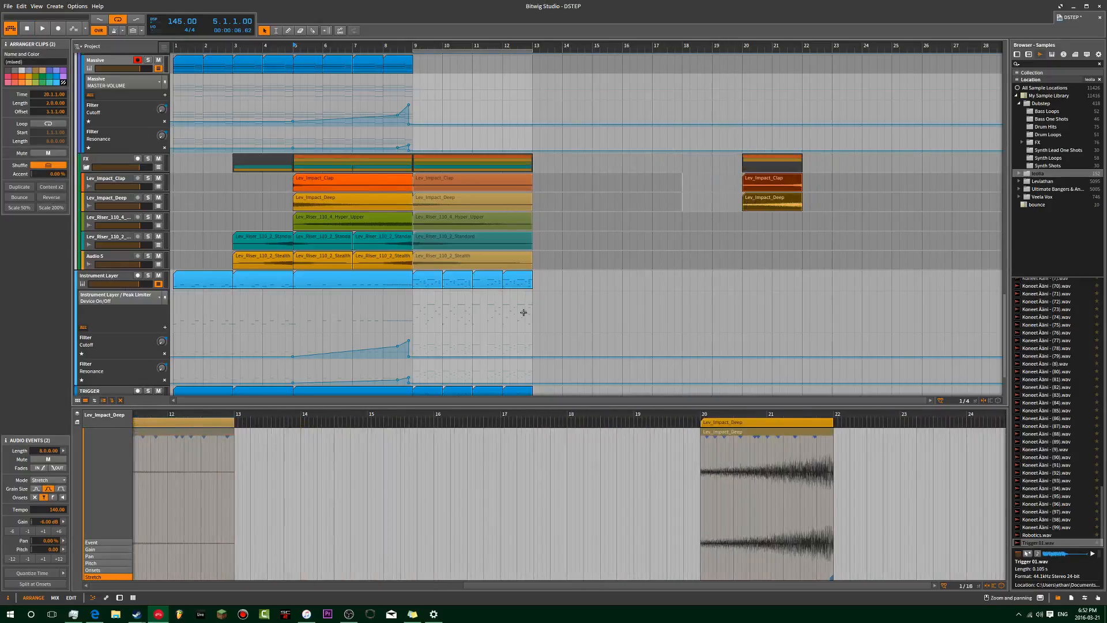
# - Lower the reversed impact copies' gain by 6 dB, move them to bar 3 and play the transition
pyautogui.click(13, 531)
pyautogui.moveTo(759, 185); pyautogui.dragTo(260, 199)
pyautogui.click(210, 187)
pyautogui.press('space')
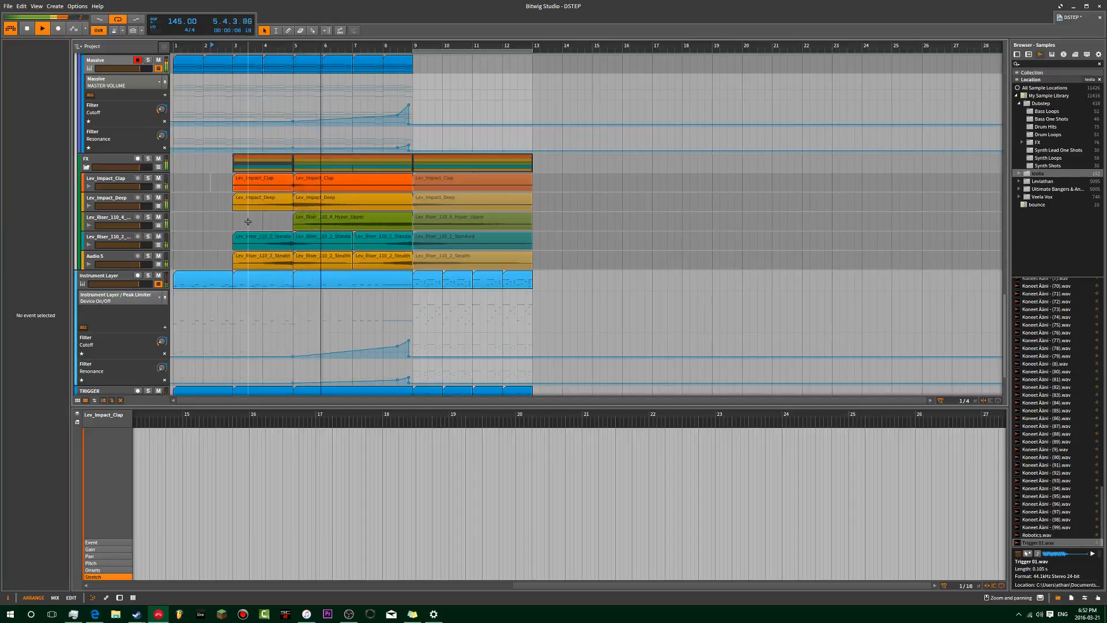
# - Raise the gain of the reversed Lev_Impact_Clap and Lev_Impact_Deep clips at bar 3 by 3 dB and replay them
pyautogui.click(285, 199)
pyautogui.keyDown('shift'); pyautogui.click(281, 181); pyautogui.keyUp('shift')
pyautogui.click(45, 531)
pyautogui.click(45, 531)
pyautogui.click(45, 531)
pyautogui.press('space')
pyautogui.press('space')
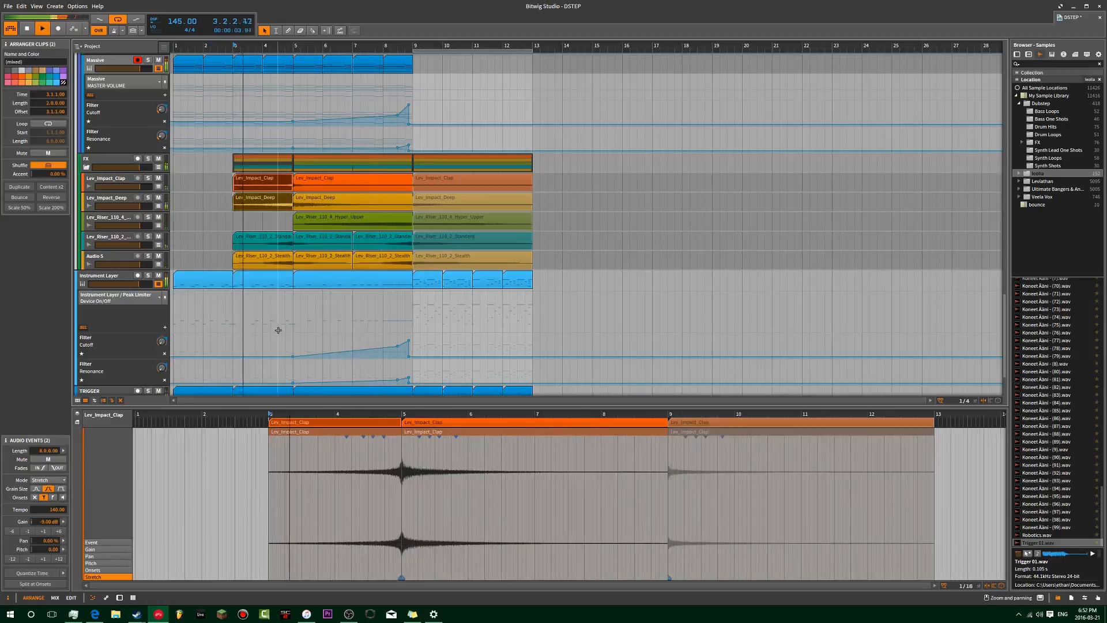
# - Solo the FX group to listen to the effects, then unsolo it and hear the transition in the full mix
pyautogui.press('space')
pyautogui.click(148, 159)
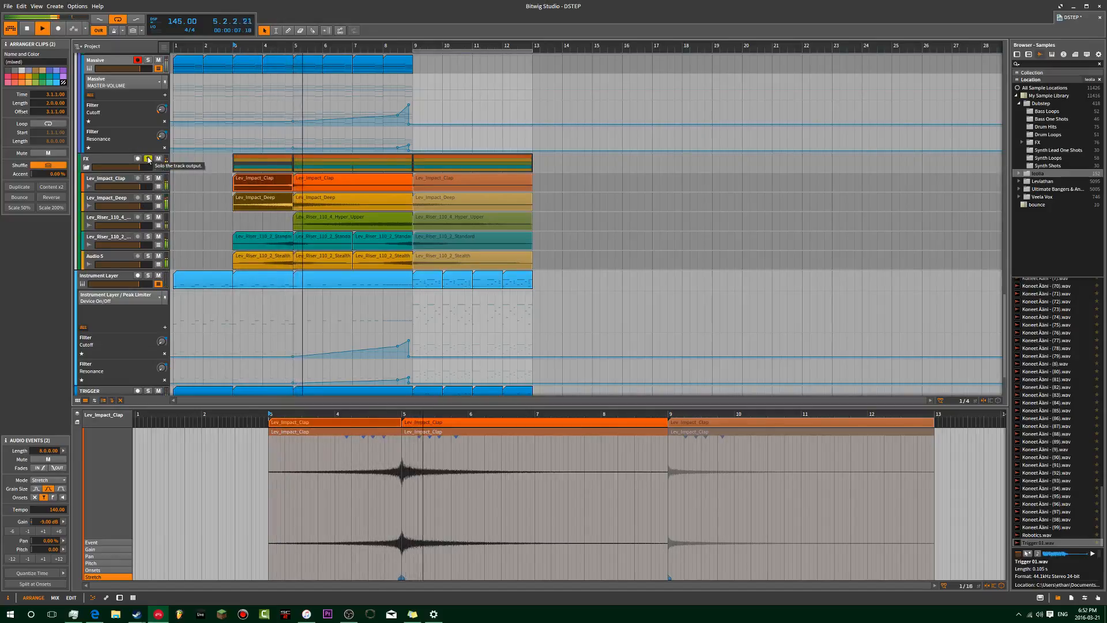
pyautogui.click(148, 158)
pyautogui.click(278, 222)
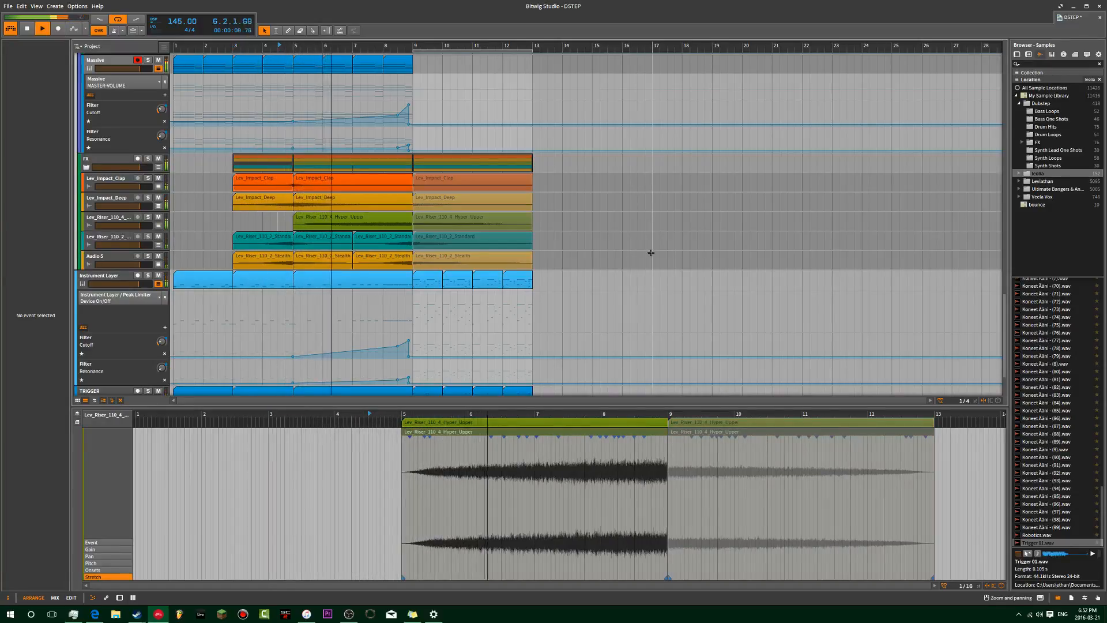
pyautogui.scroll(-8, 522, 222)
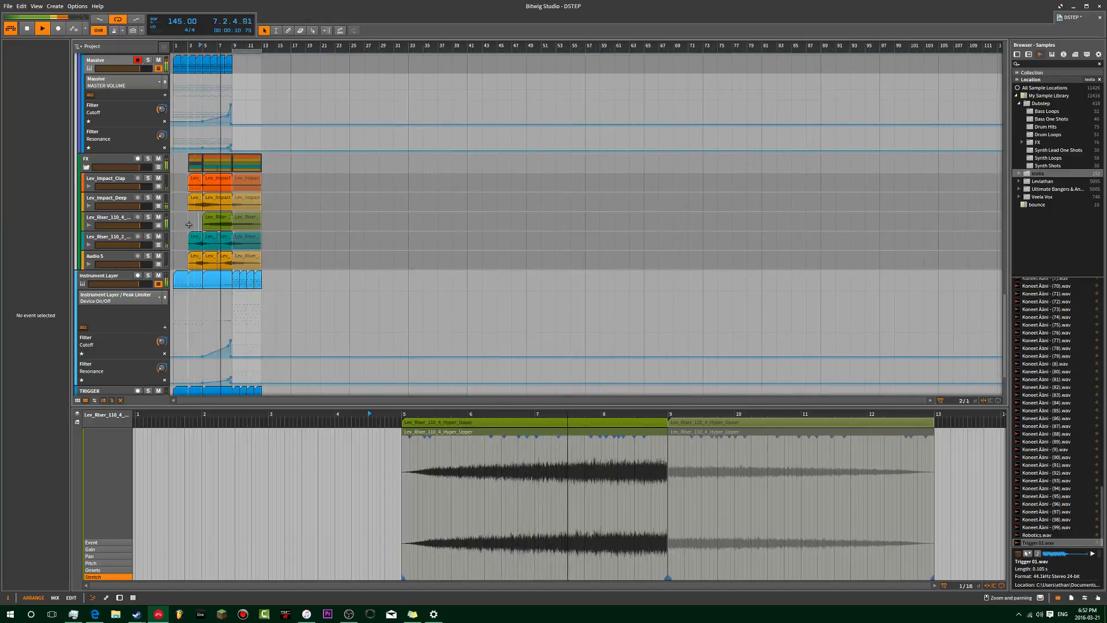
pyautogui.scroll(8, 188, 227)
pyautogui.scroll(1, 251, 209)
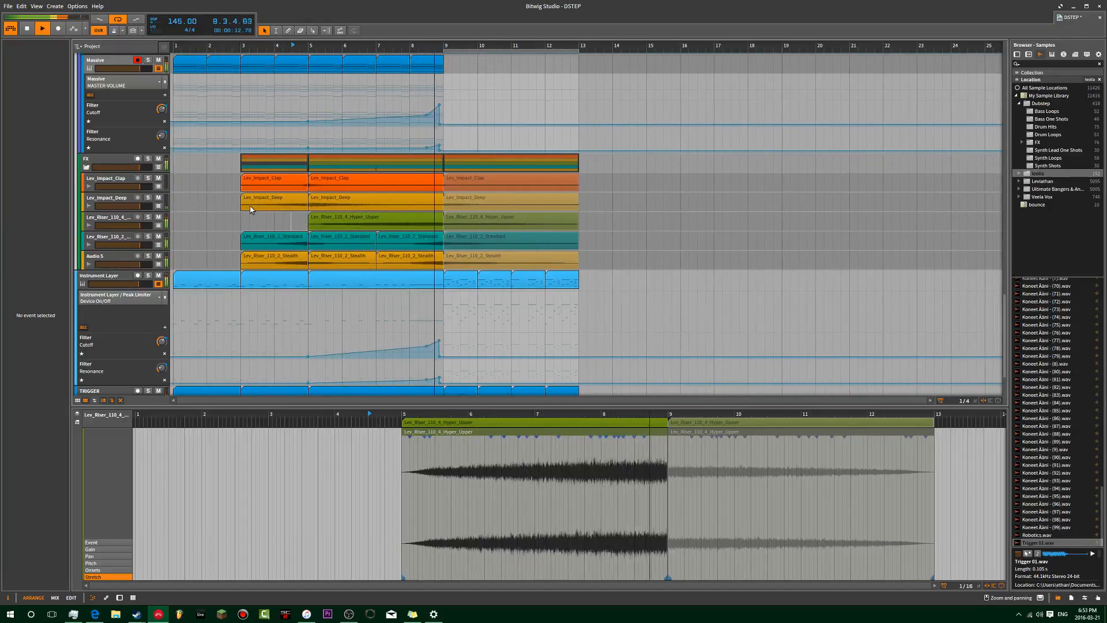
# - Replay the intro from bar 1 while reviewing the bass, synth, FX and trigger tracks
pyautogui.press('space')
pyautogui.press('space')
pyautogui.press('space')
pyautogui.click(177, 48)
pyautogui.press('space')
pyautogui.scroll(12, 206, 186)
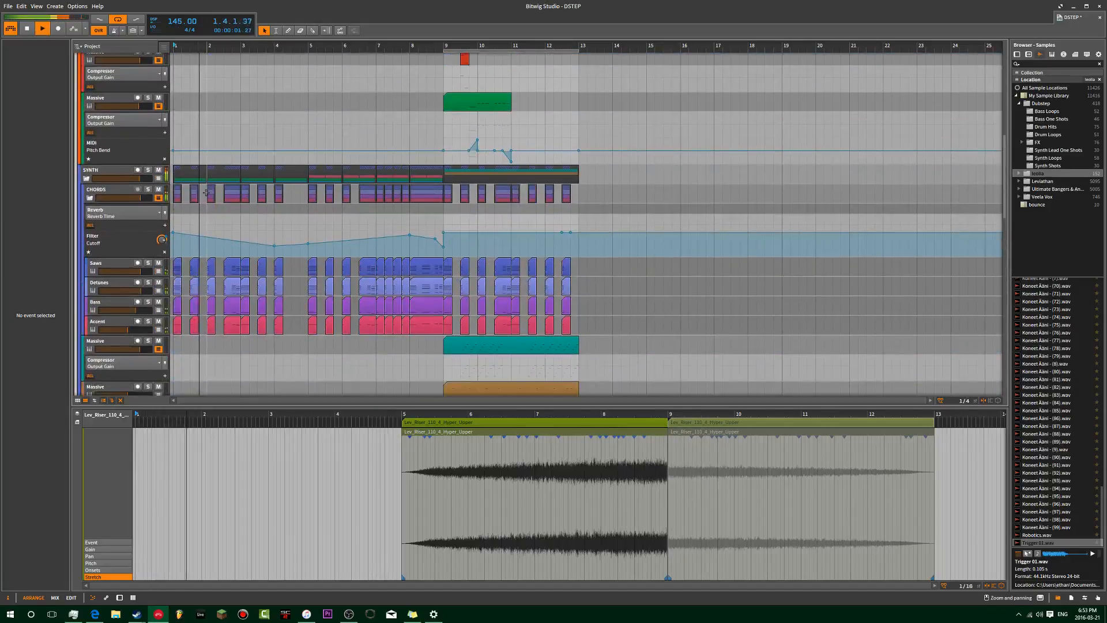
pyautogui.scroll(5, 205, 192)
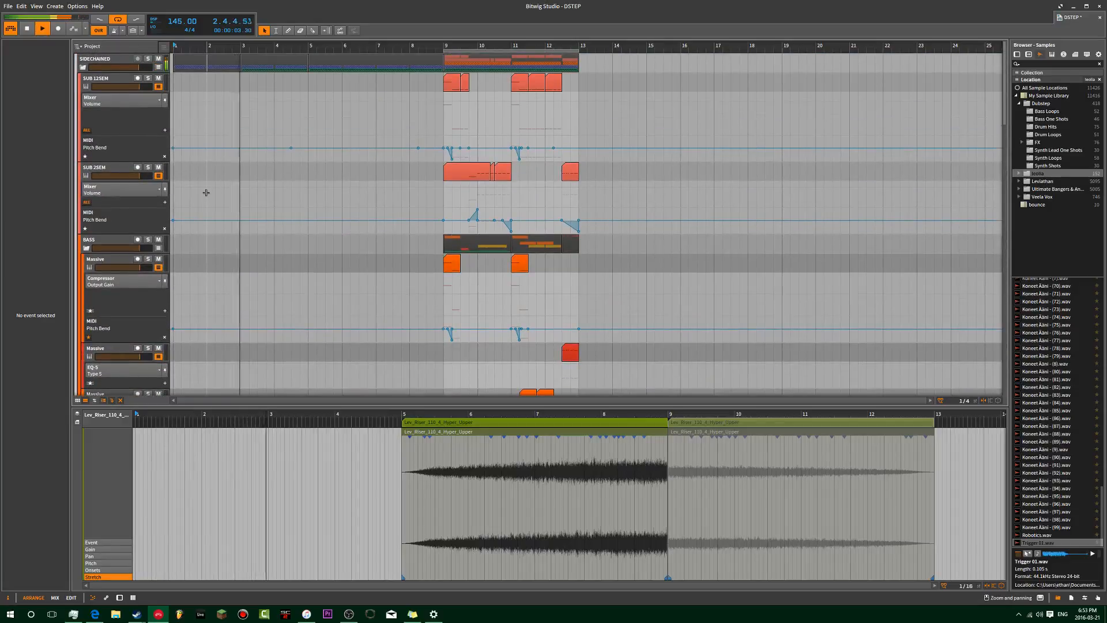
pyautogui.scroll(-15, 205, 192)
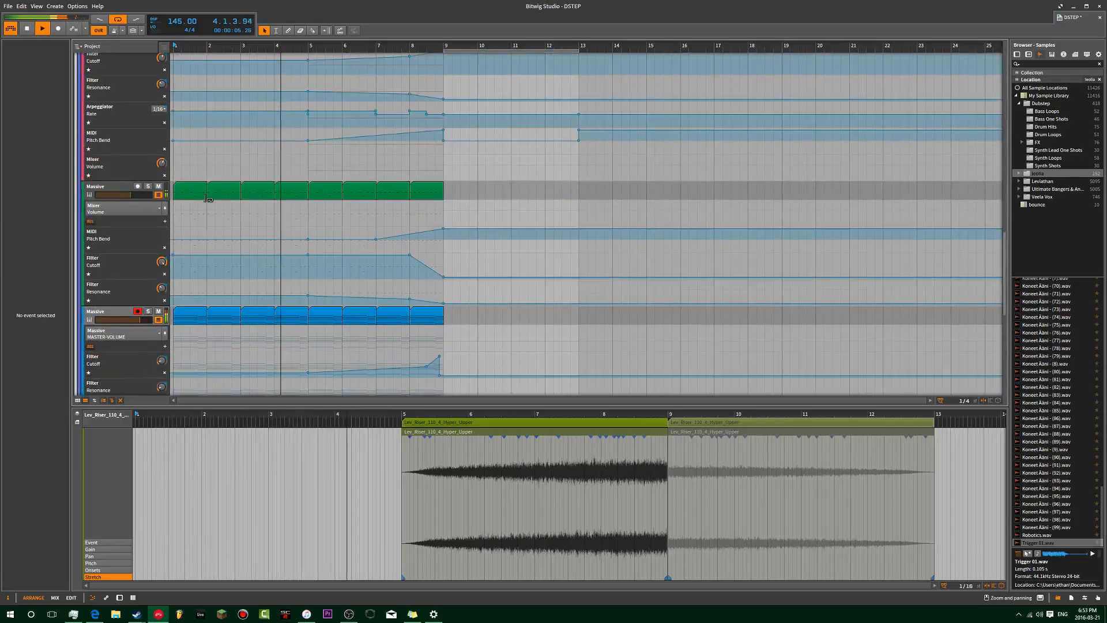
pyautogui.scroll(-5, 206, 197)
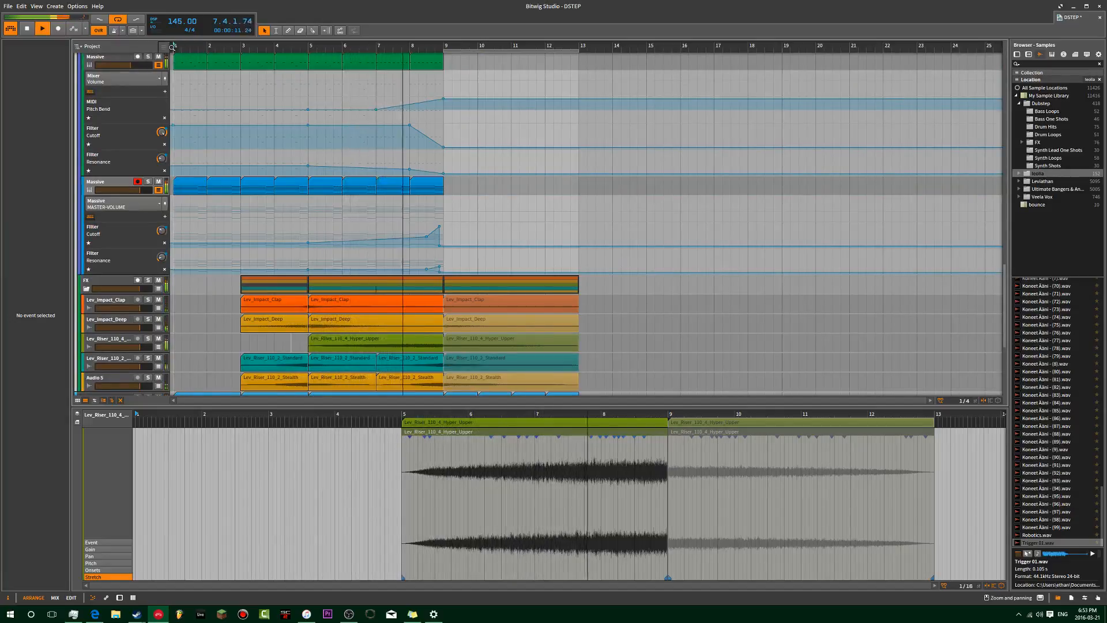
pyautogui.scroll(-6, 199, 148)
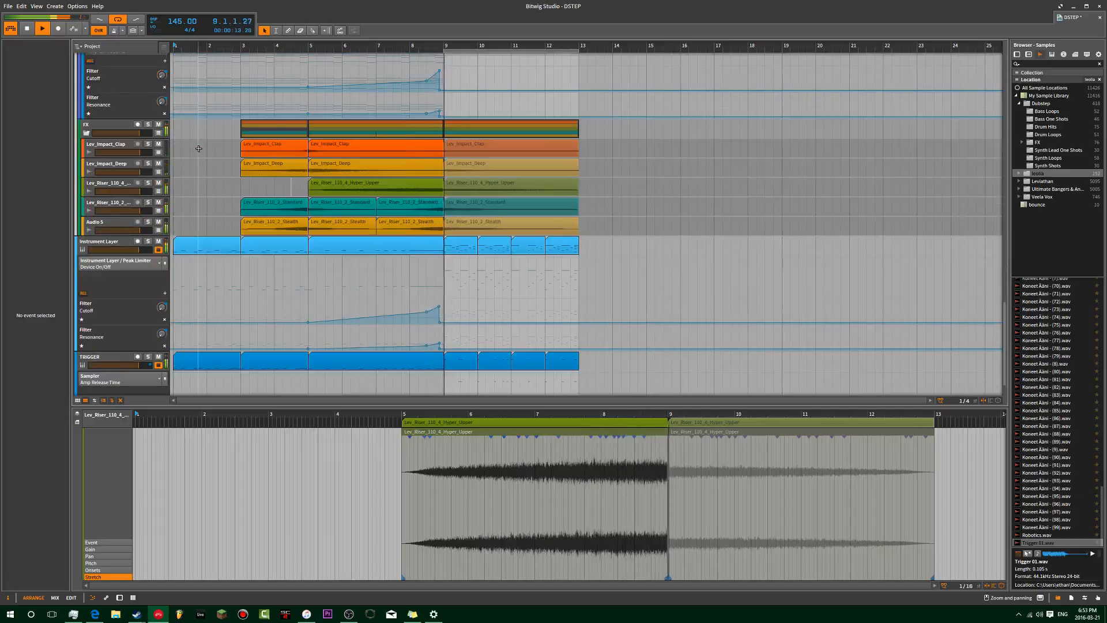
pyautogui.press('space')
pyautogui.press('space')
pyautogui.scroll(15, 184, 216)
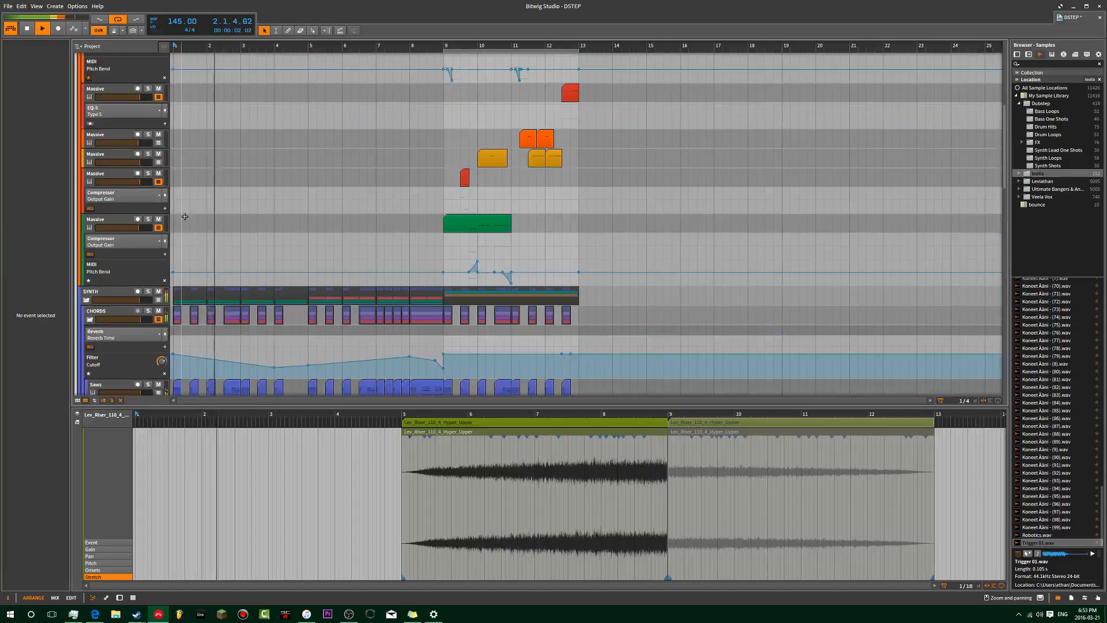
pyautogui.scroll(10, 184, 216)
pyautogui.scroll(-5, 185, 216)
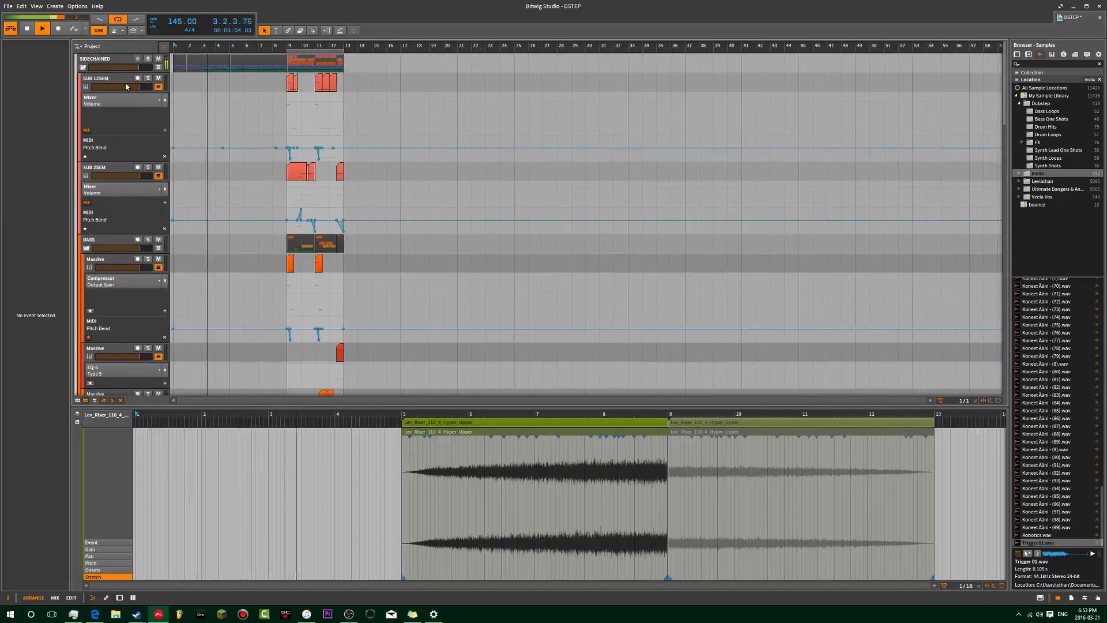
pyautogui.scroll(3, 184, 216)
# - Fold the SIDECHAINED group, move the whole arrangement with its automation from bar 1 to bar 30, and unfold the group
pyautogui.press('space')
pyautogui.click(83, 67)
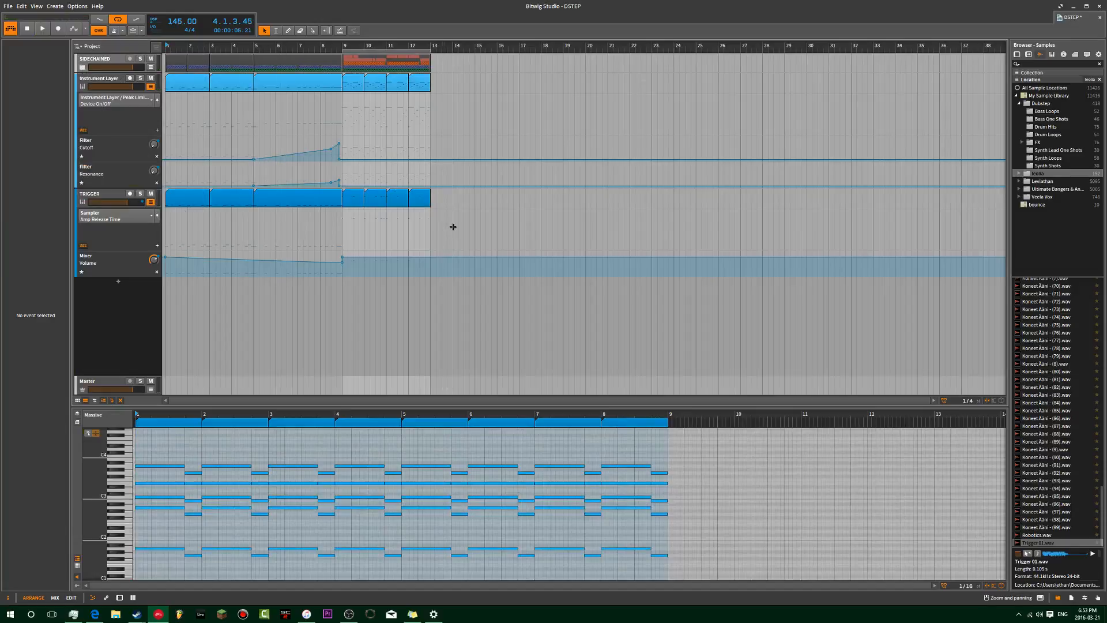
pyautogui.moveTo(463, 205); pyautogui.dragTo(821, 91)
pyautogui.scroll(-2, 675, 89)
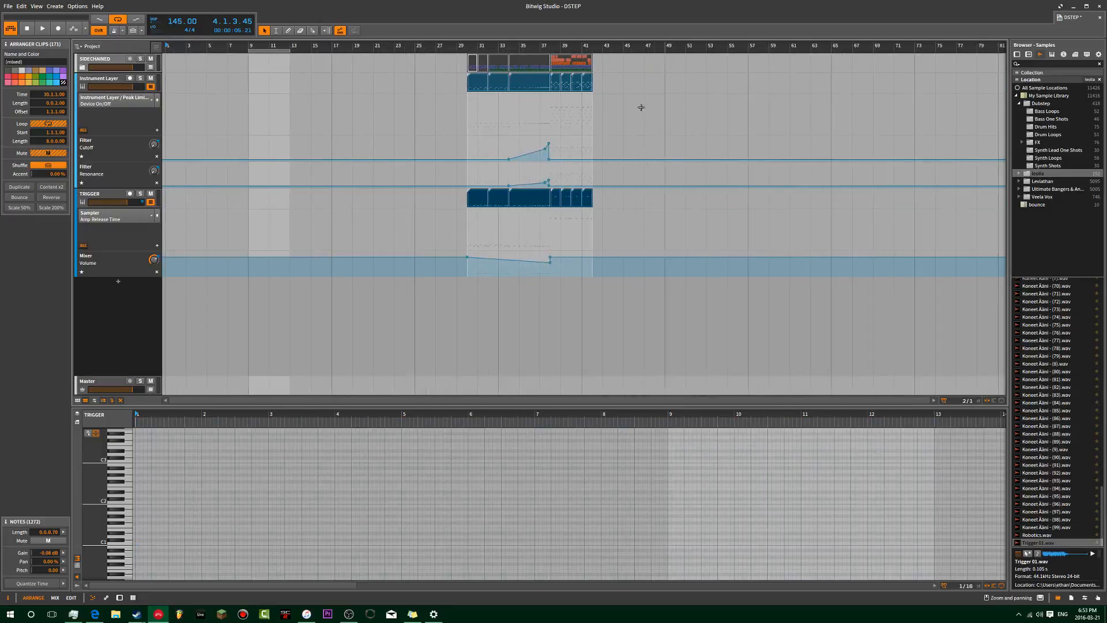
pyautogui.click(502, 125)
pyautogui.click(82, 68)
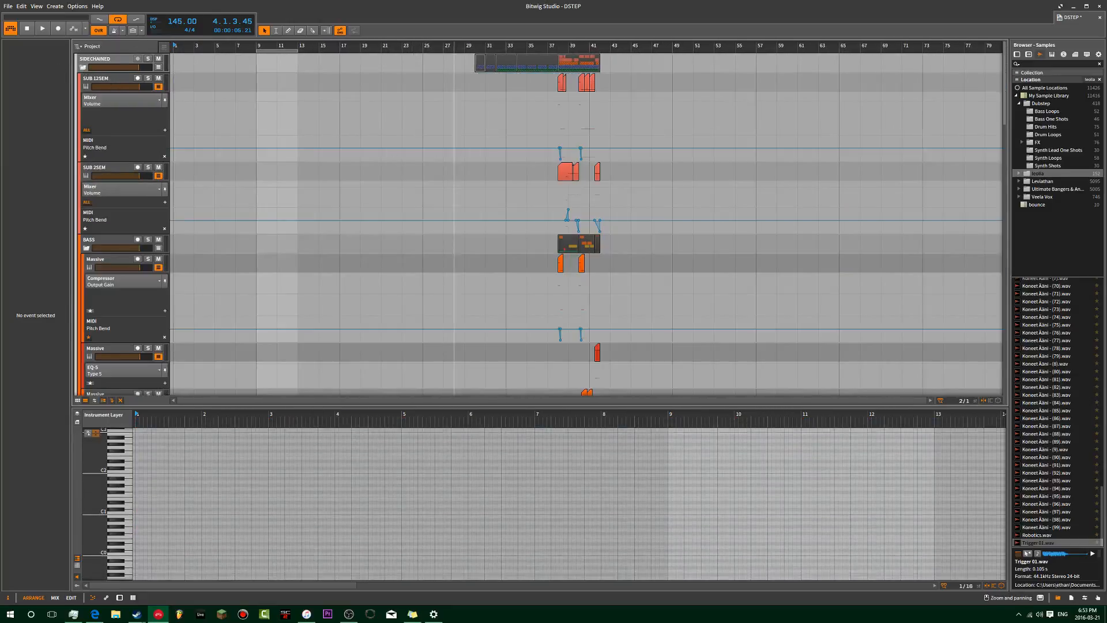
pyautogui.scroll(4, 456, 173)
pyautogui.scroll(-6, 472, 241)
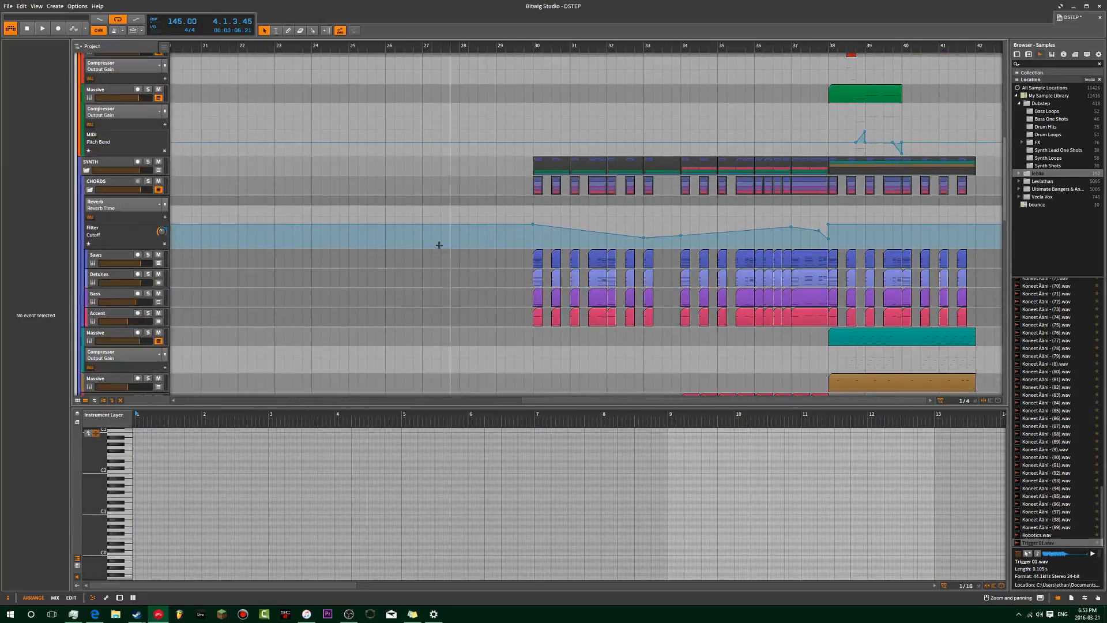